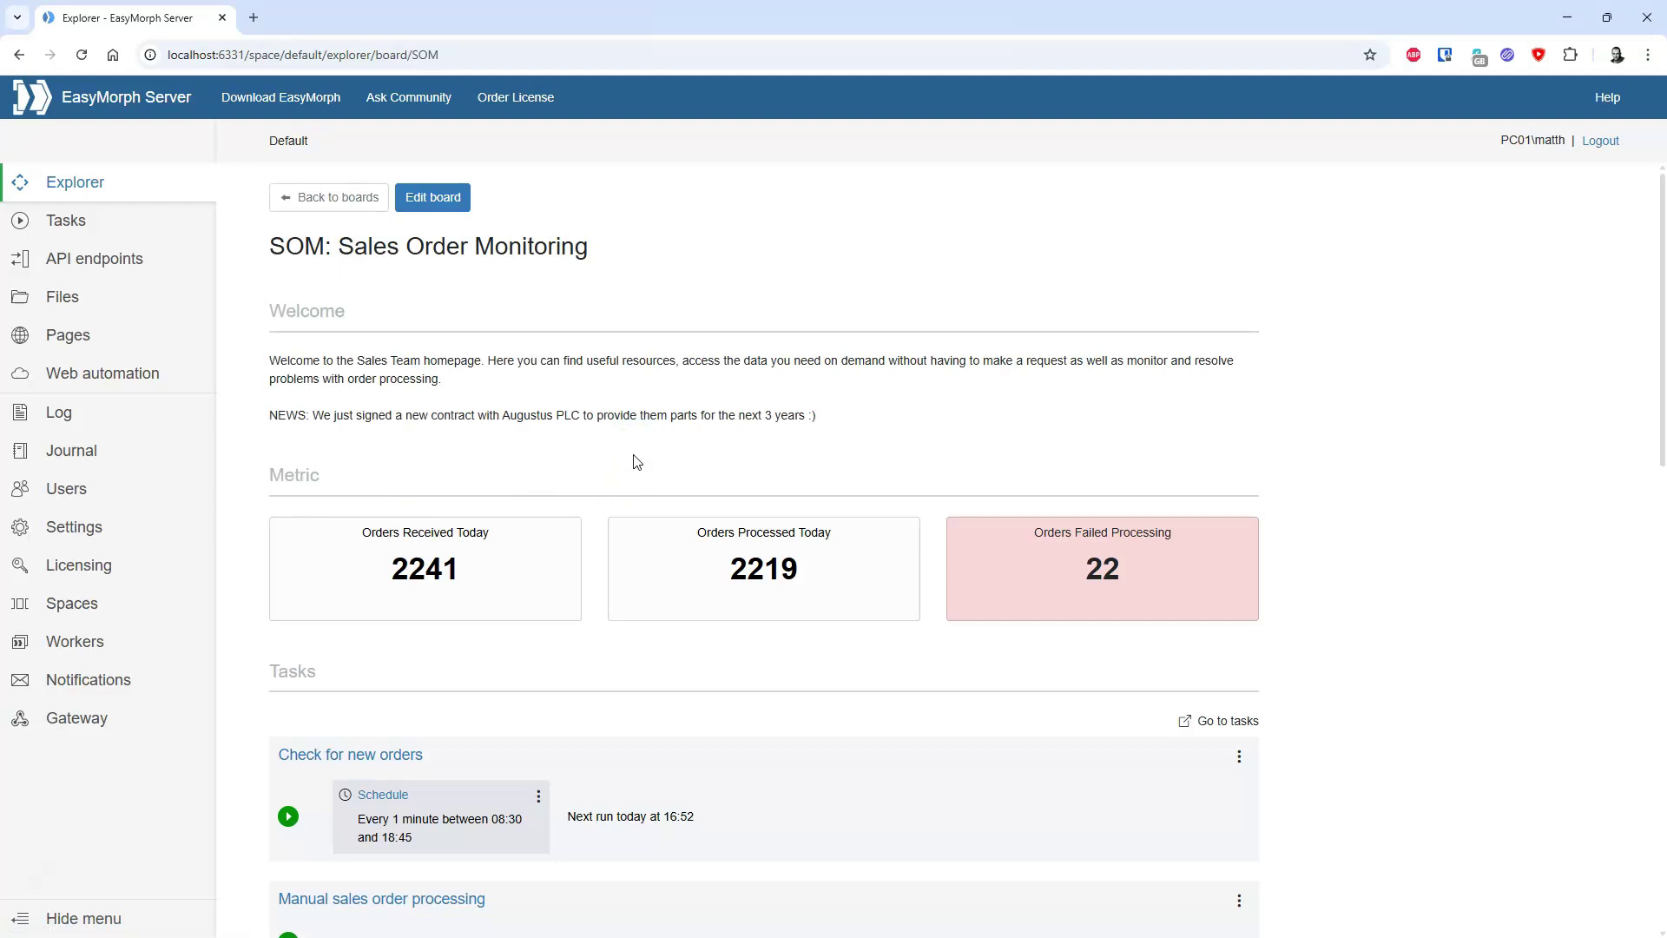
Look through the Sales Order Monitoring board's metrics, tasks, issues, useful links and failed orders.
scroll(636, 461, "down", 3)
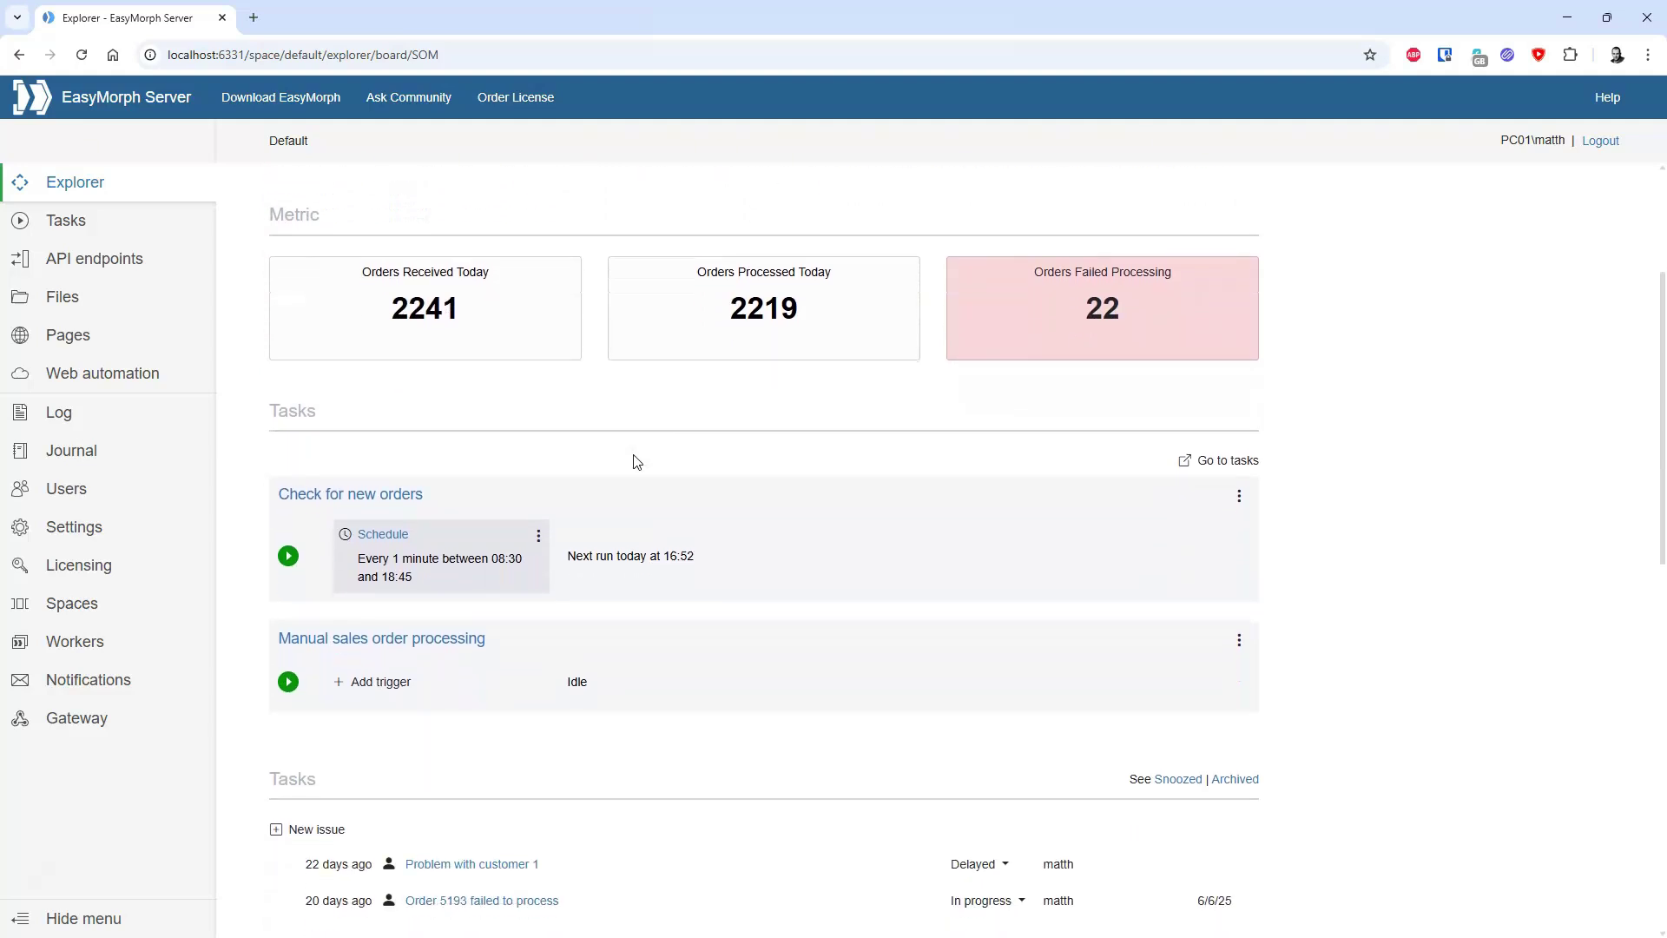
scroll(637, 461, "down", 3)
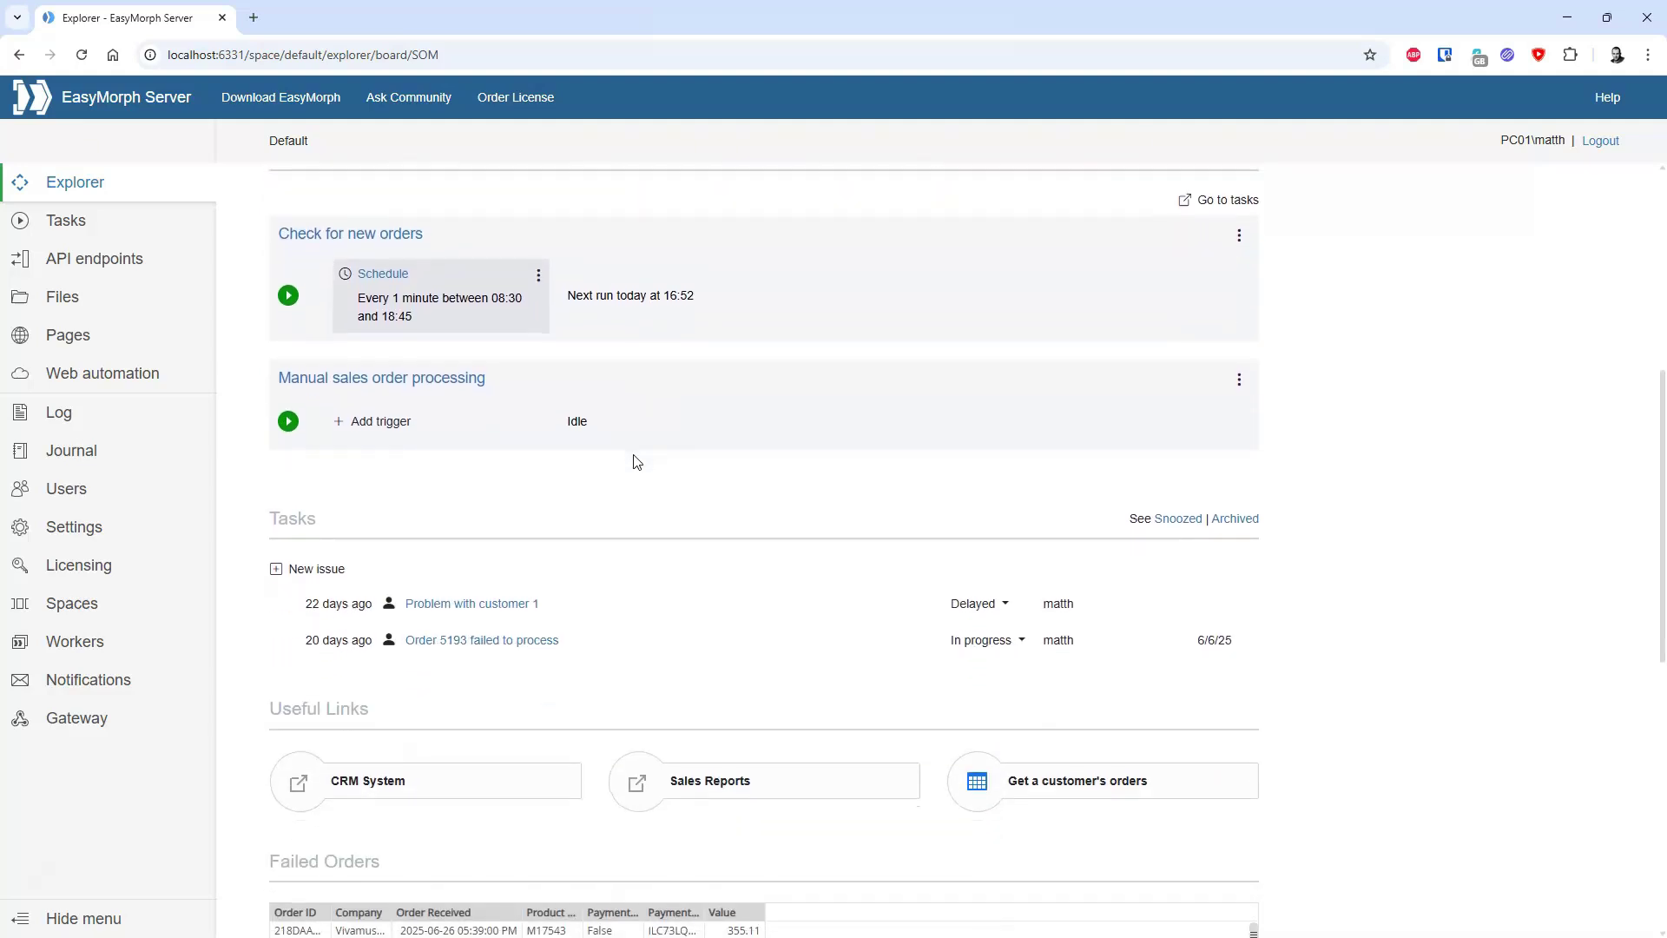
scroll(636, 462, "up", 1)
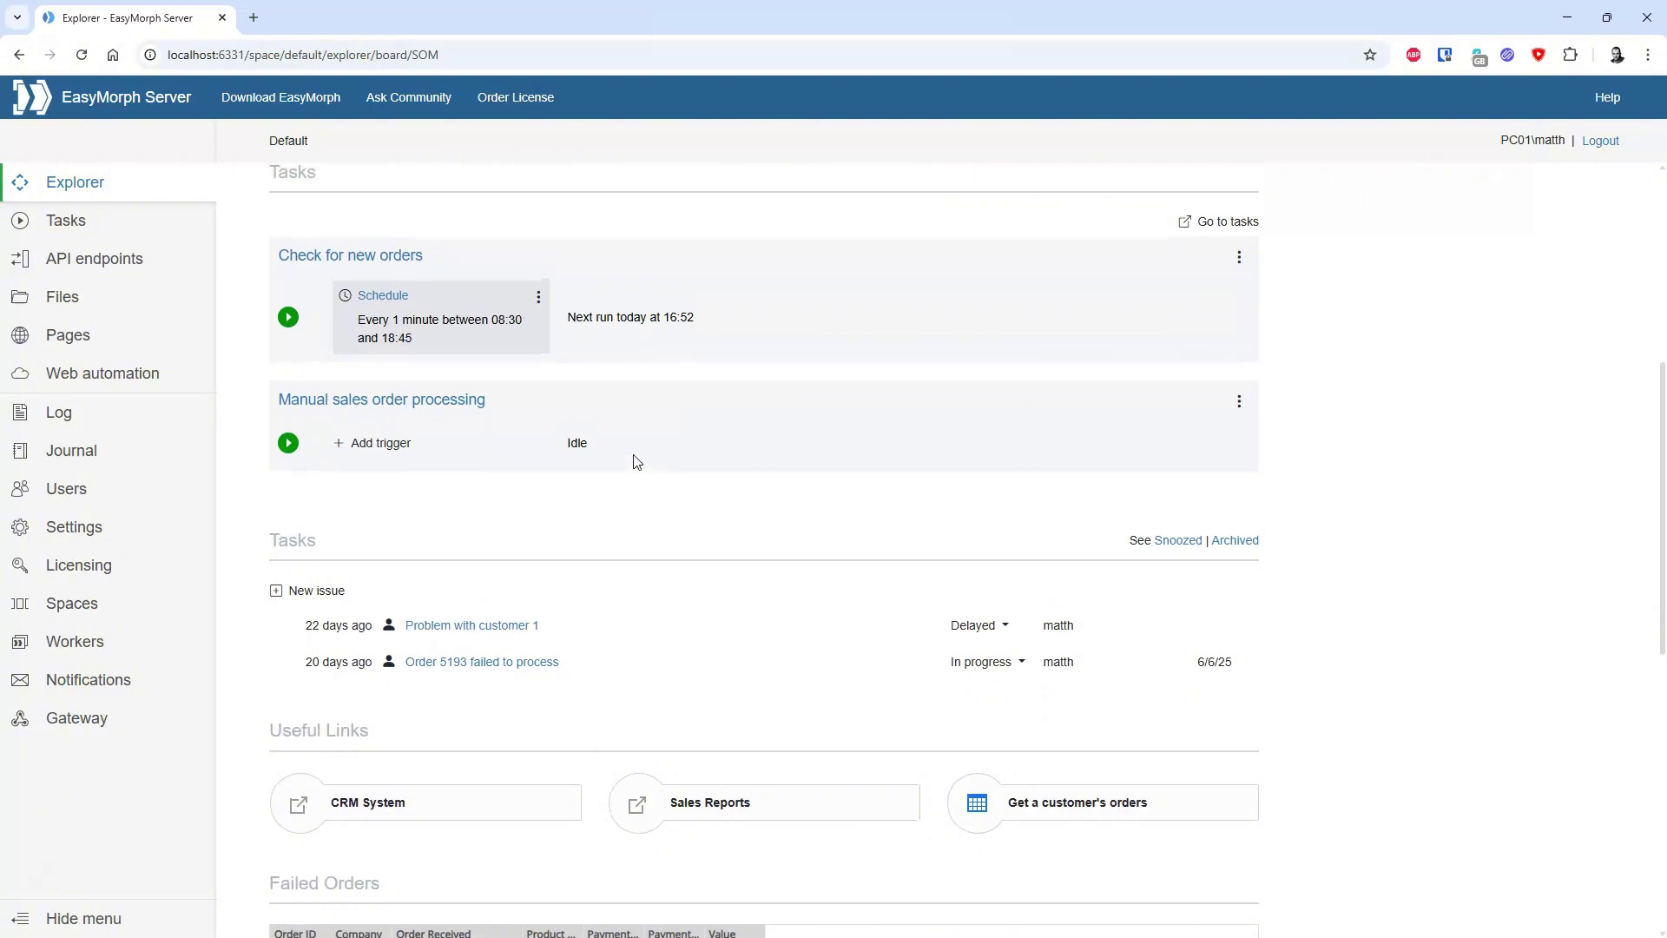
scroll(636, 461, "down", 5)
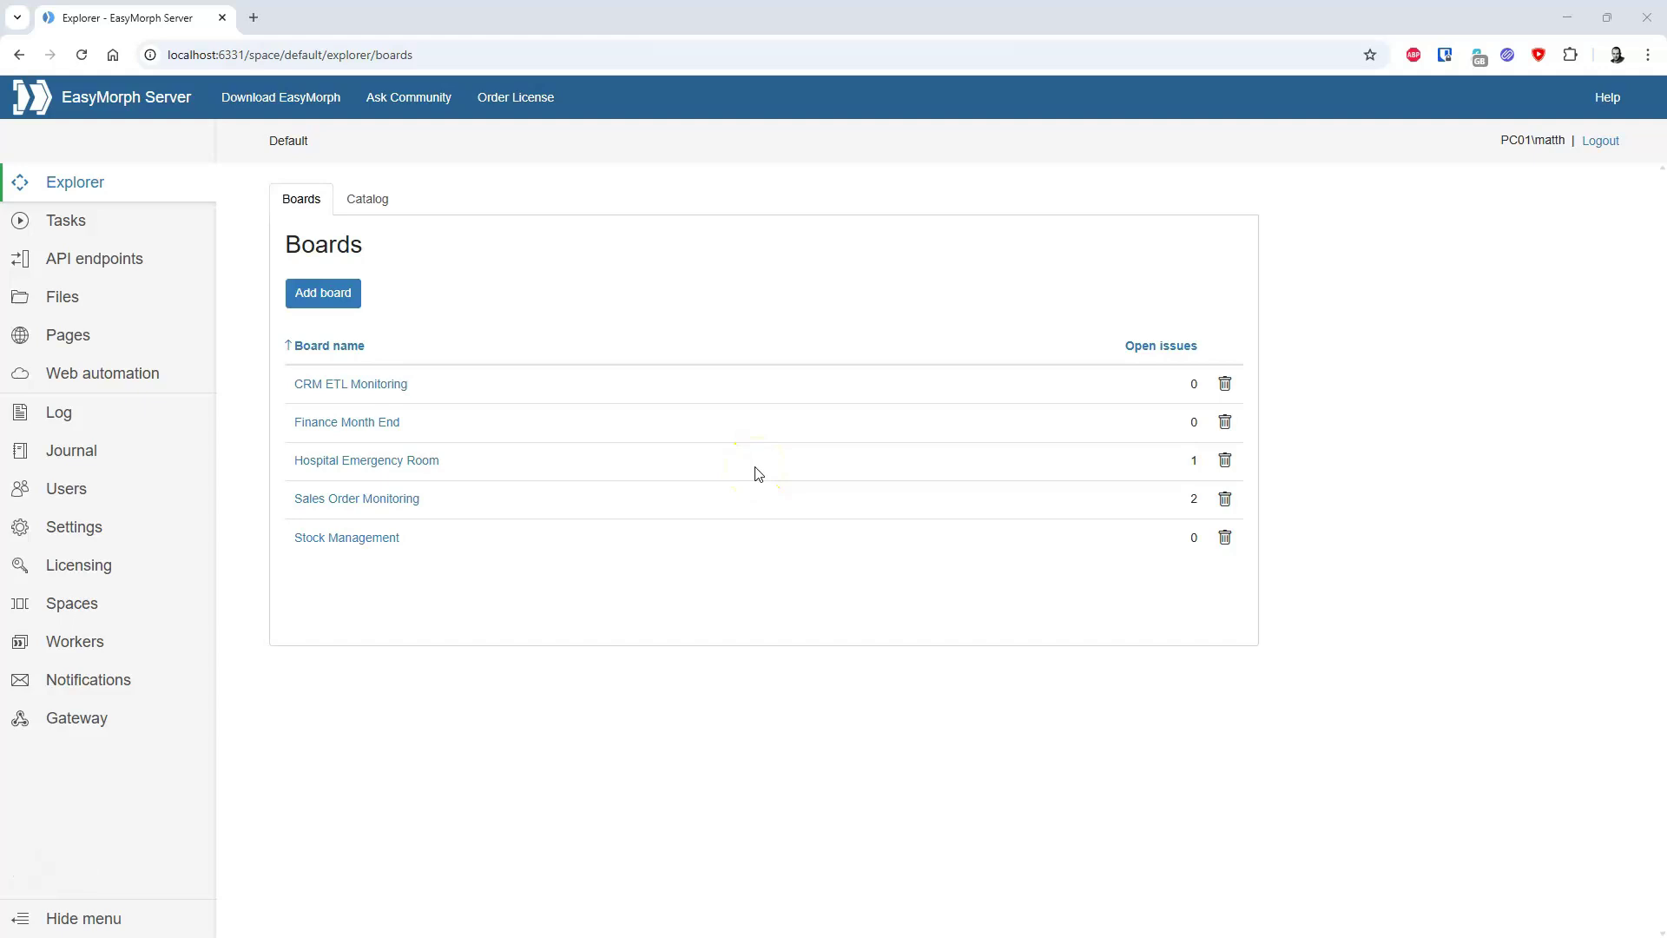
Open the Default space from the server's list of spaces.
left_click(99, 611)
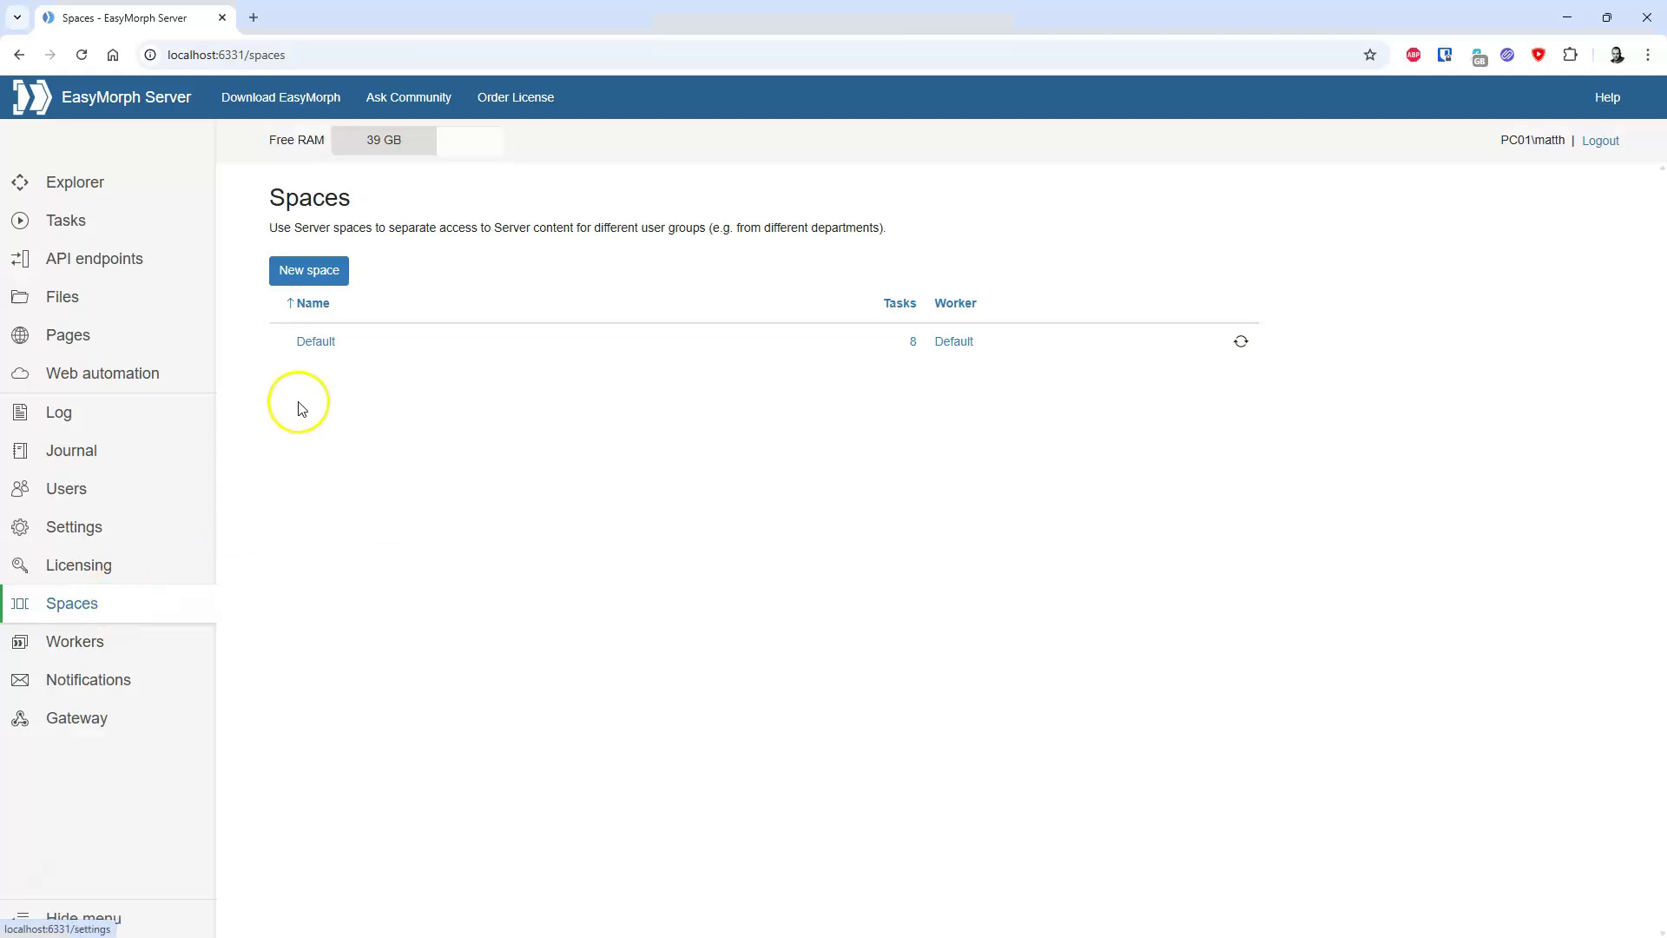
left_click(316, 342)
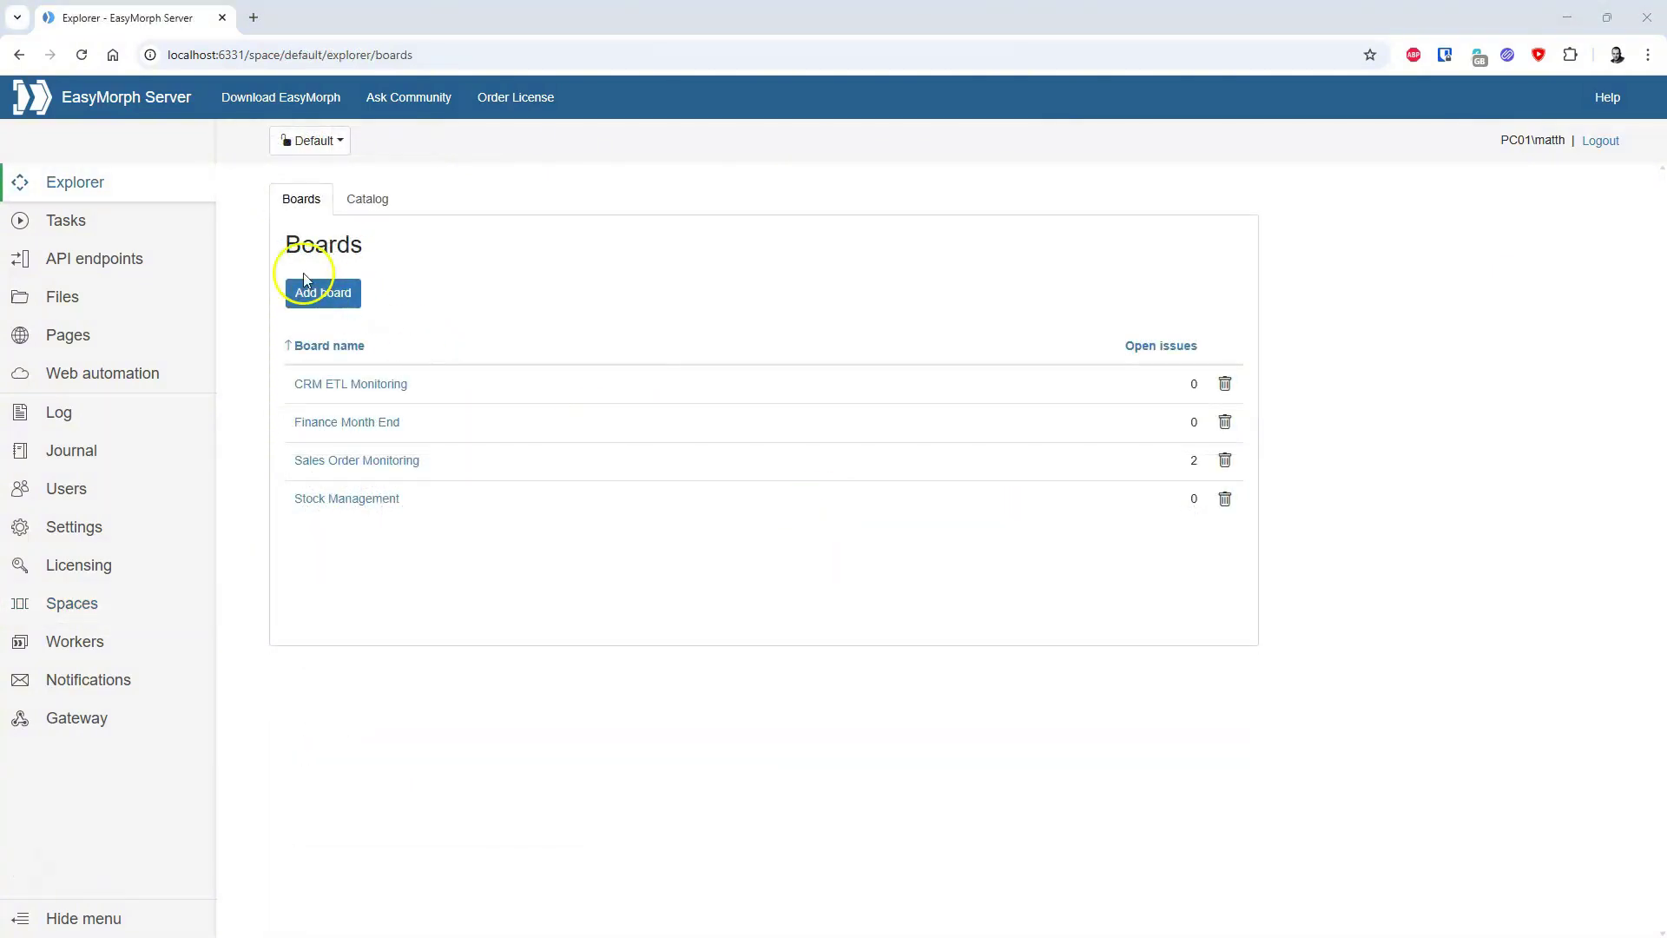
Create a board named Manufacturing Management with the code MAN and a Metric section.
left_click(321, 296)
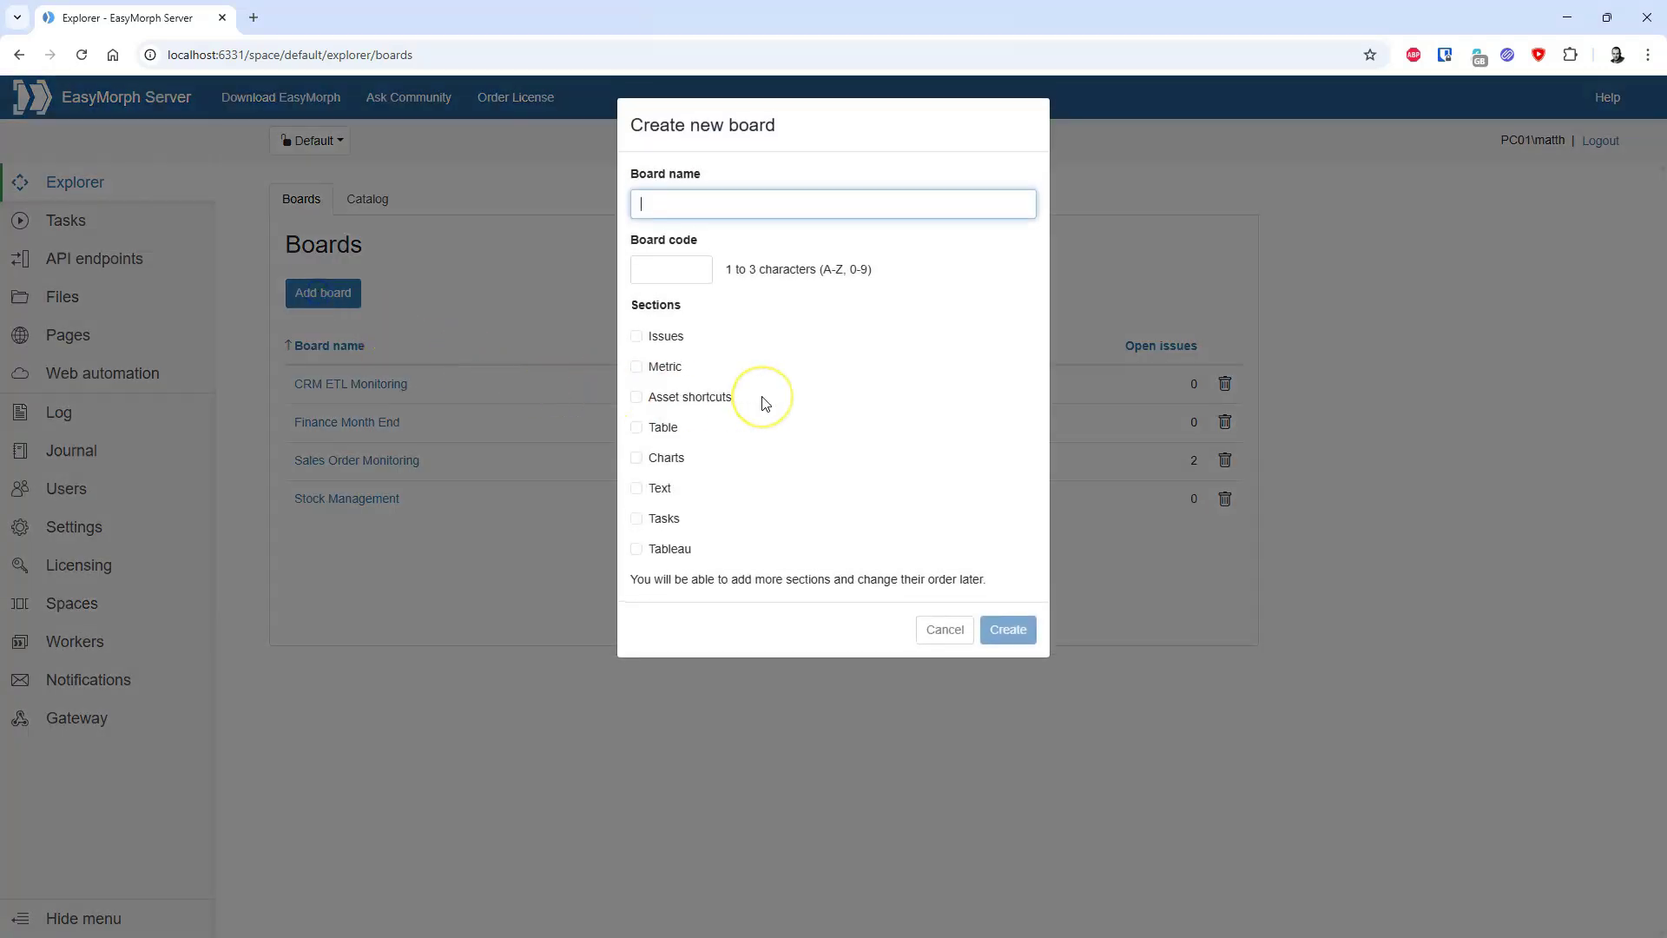
type("Man")
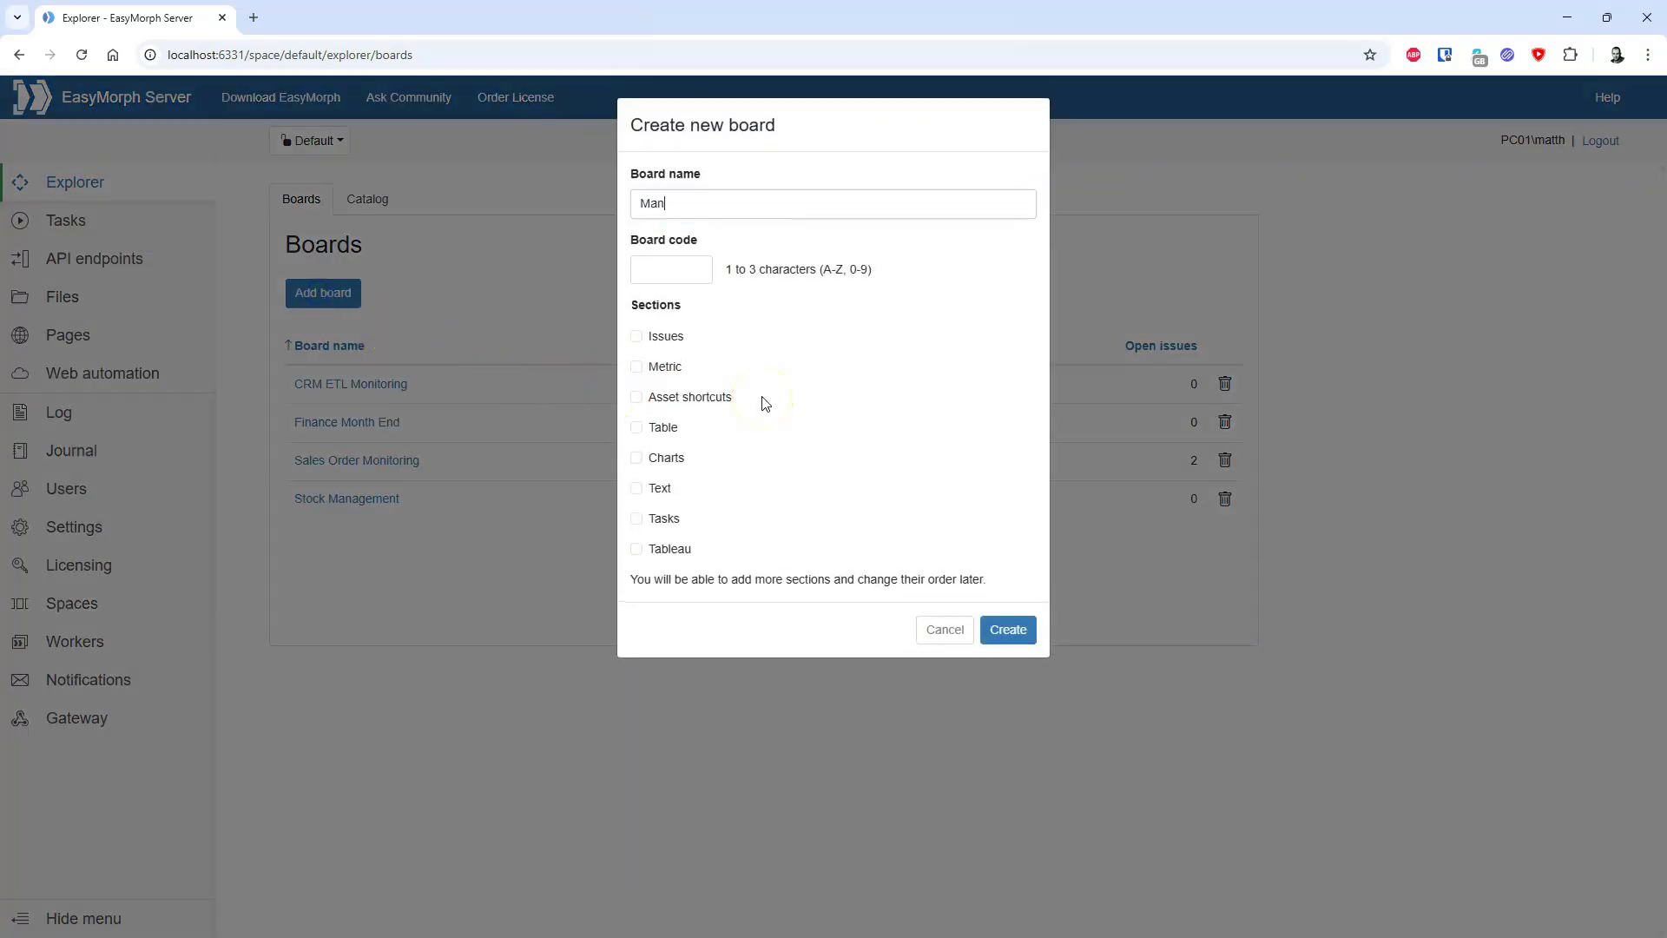
type("ufacturing Management")
left_click(671, 268)
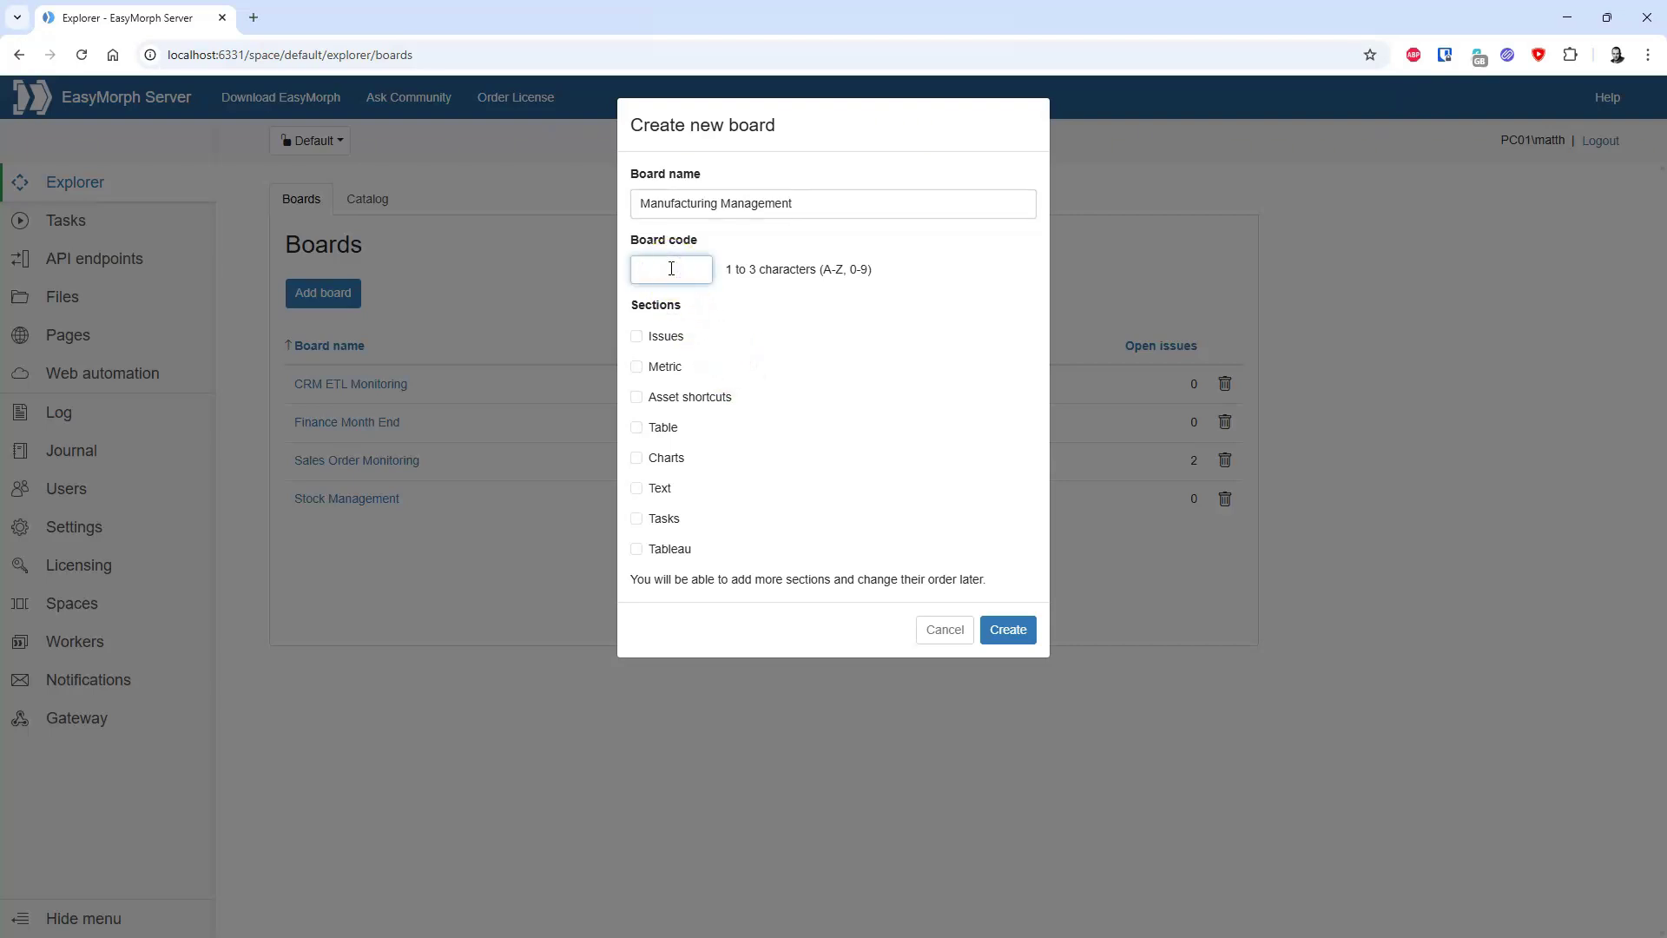
type("MAN")
left_click(638, 368)
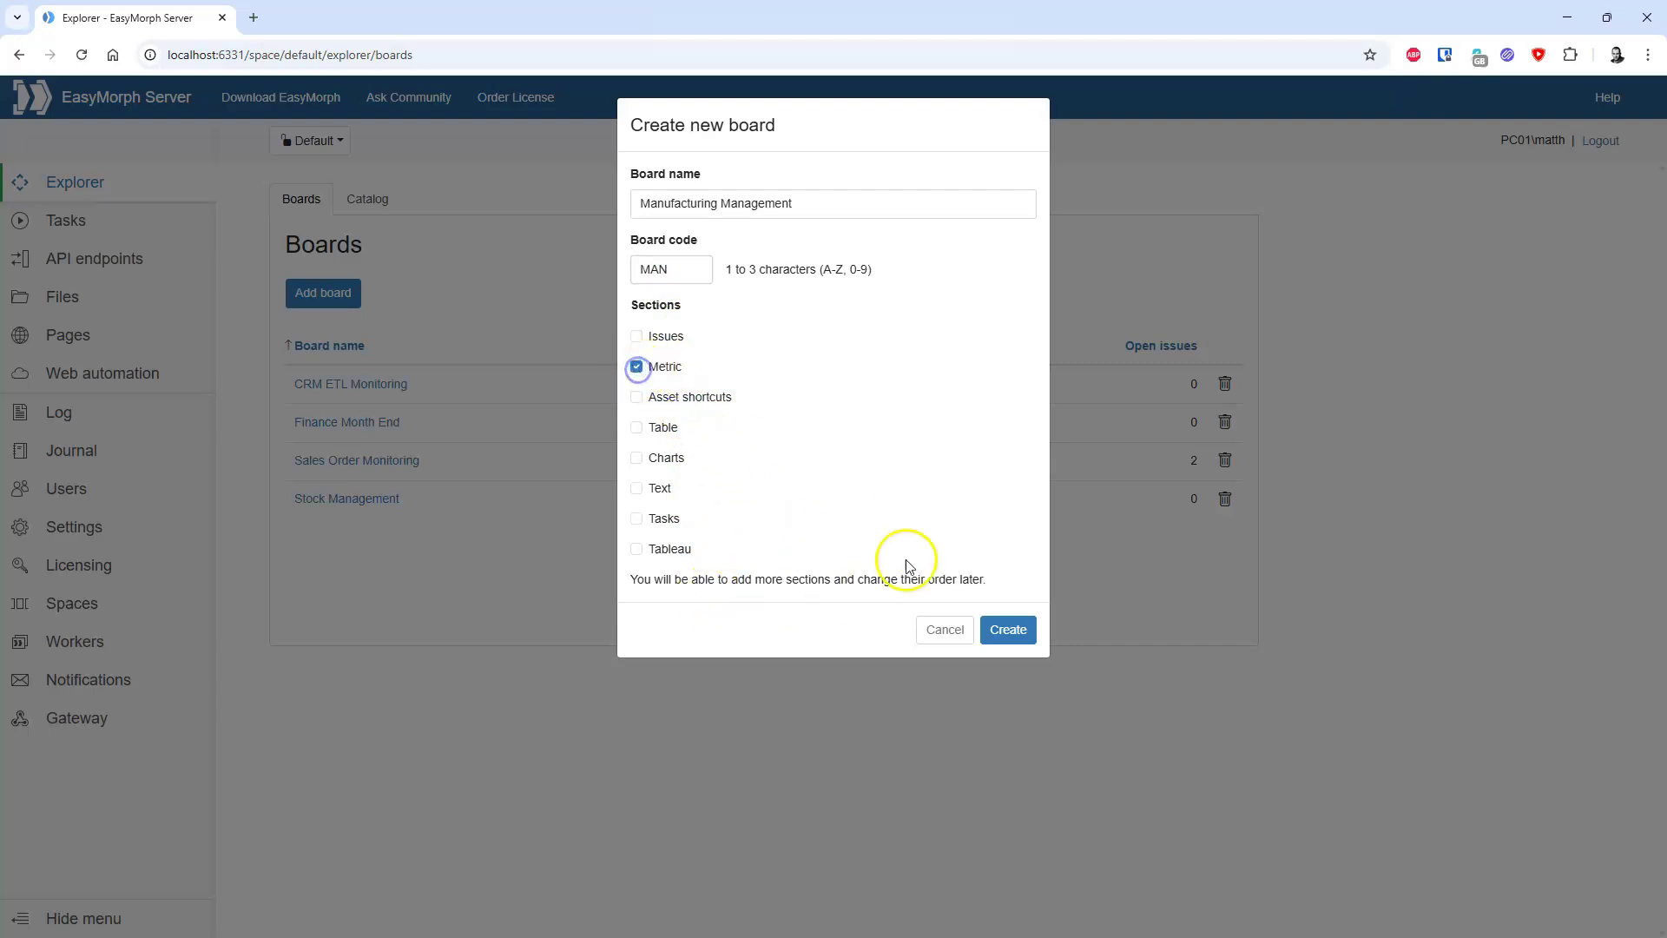
left_click(1006, 631)
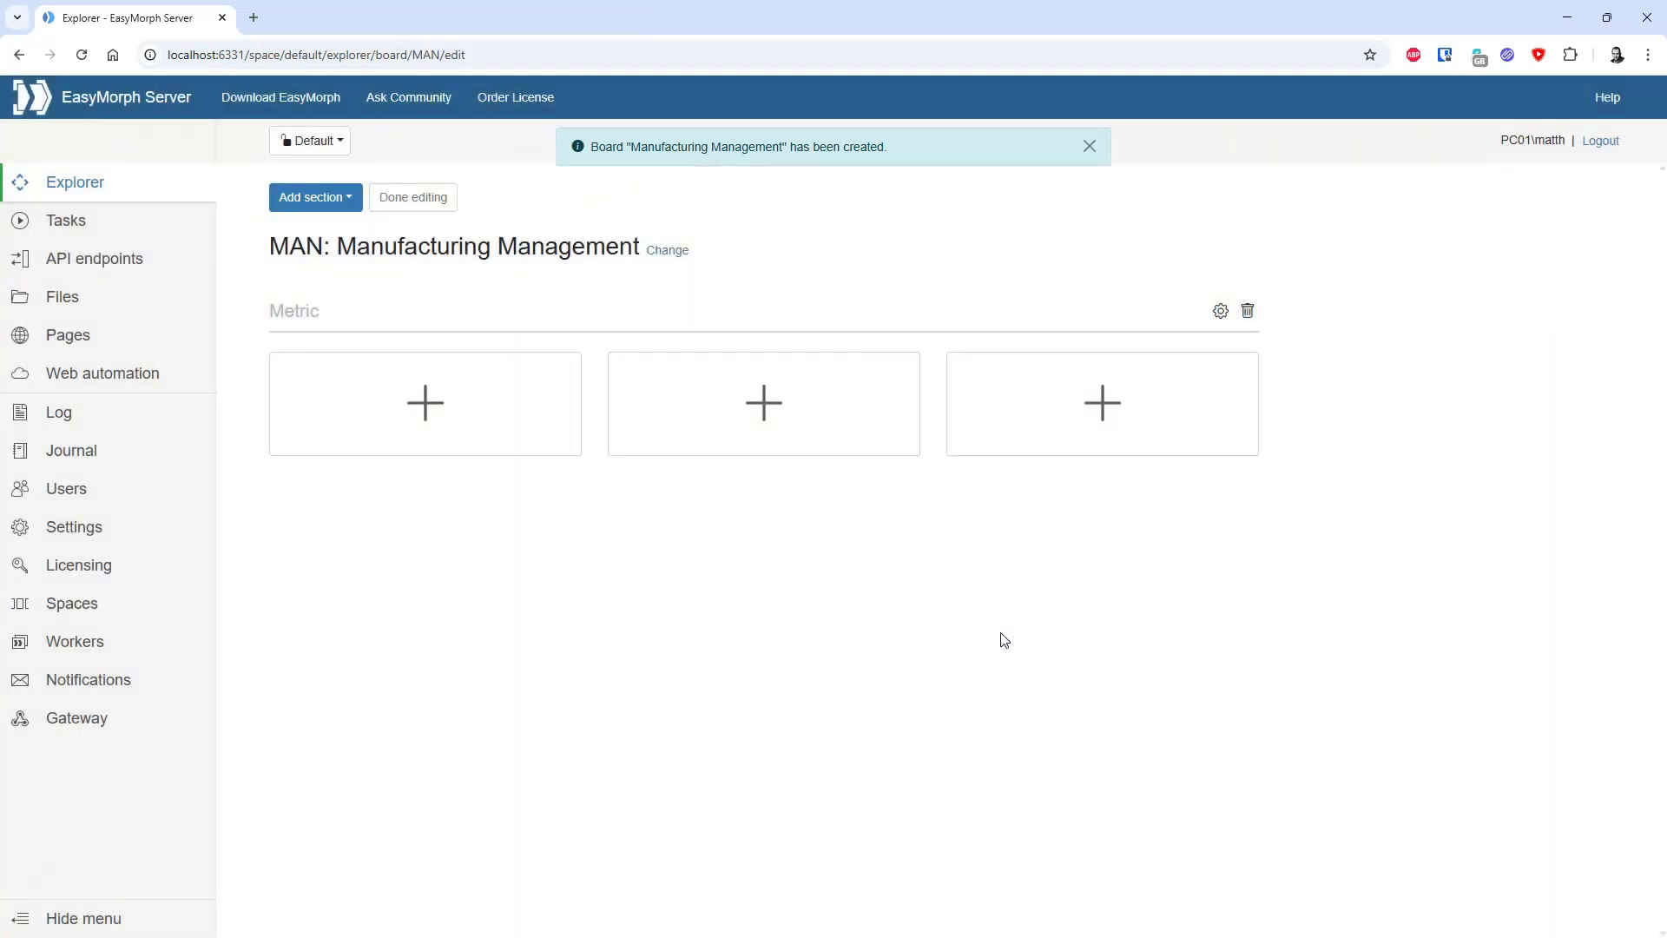
Start a new metric asset in the Catalog and name it Order Queue.
left_click(421, 420)
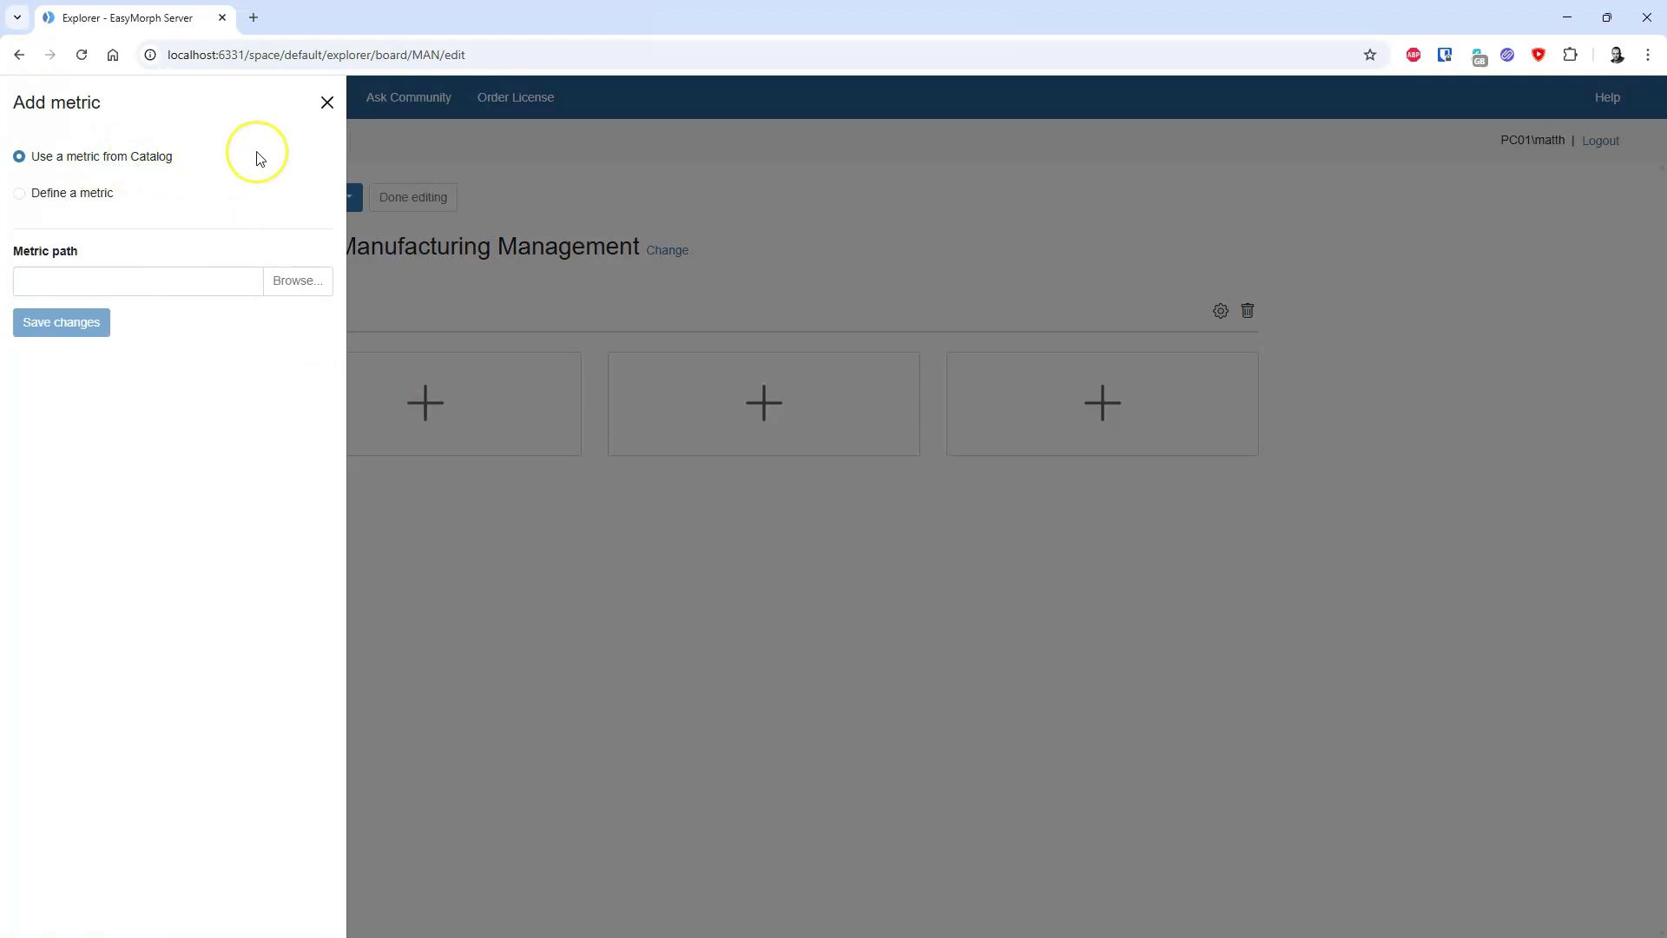
left_click(327, 103)
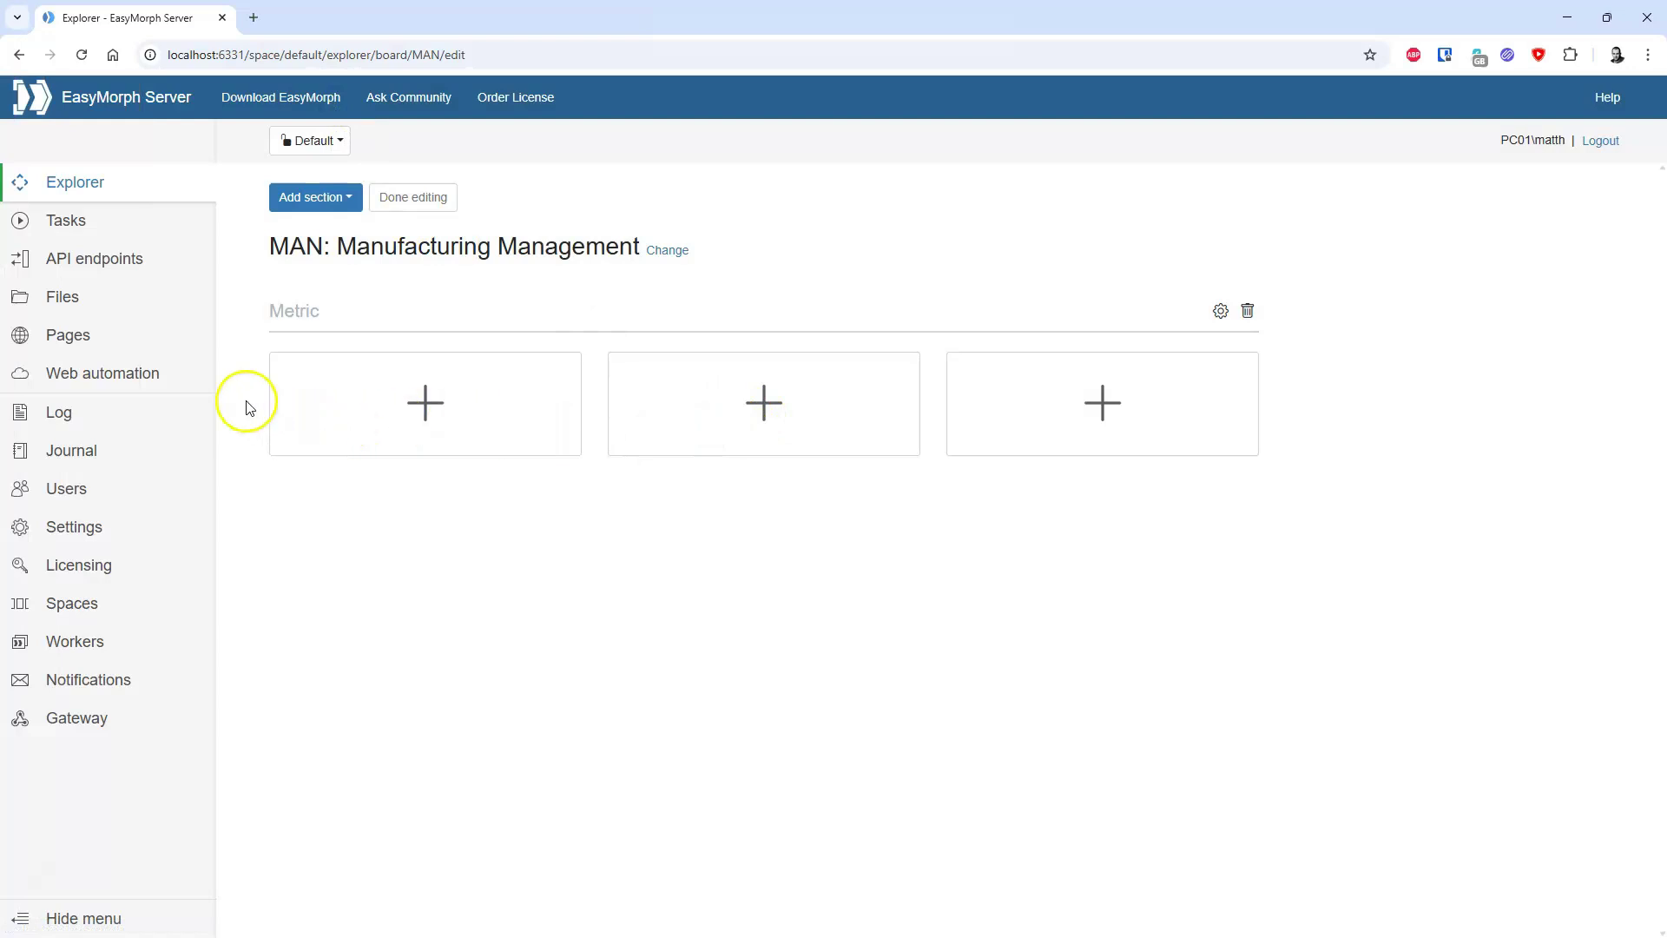
left_click(94, 188)
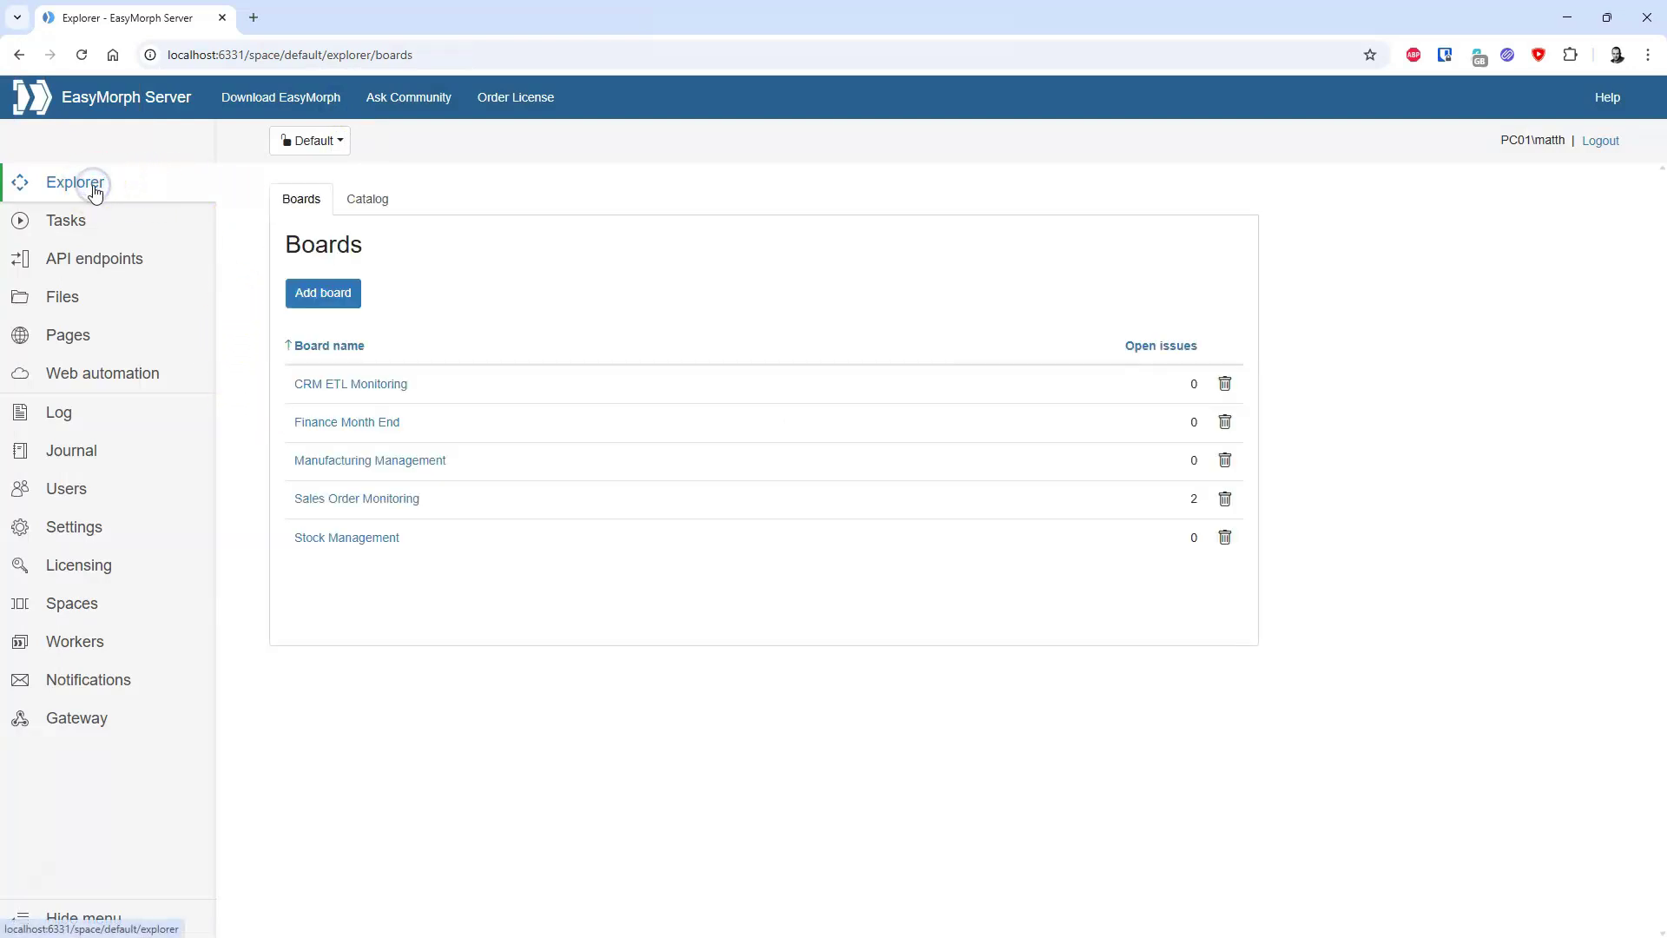
left_click(368, 202)
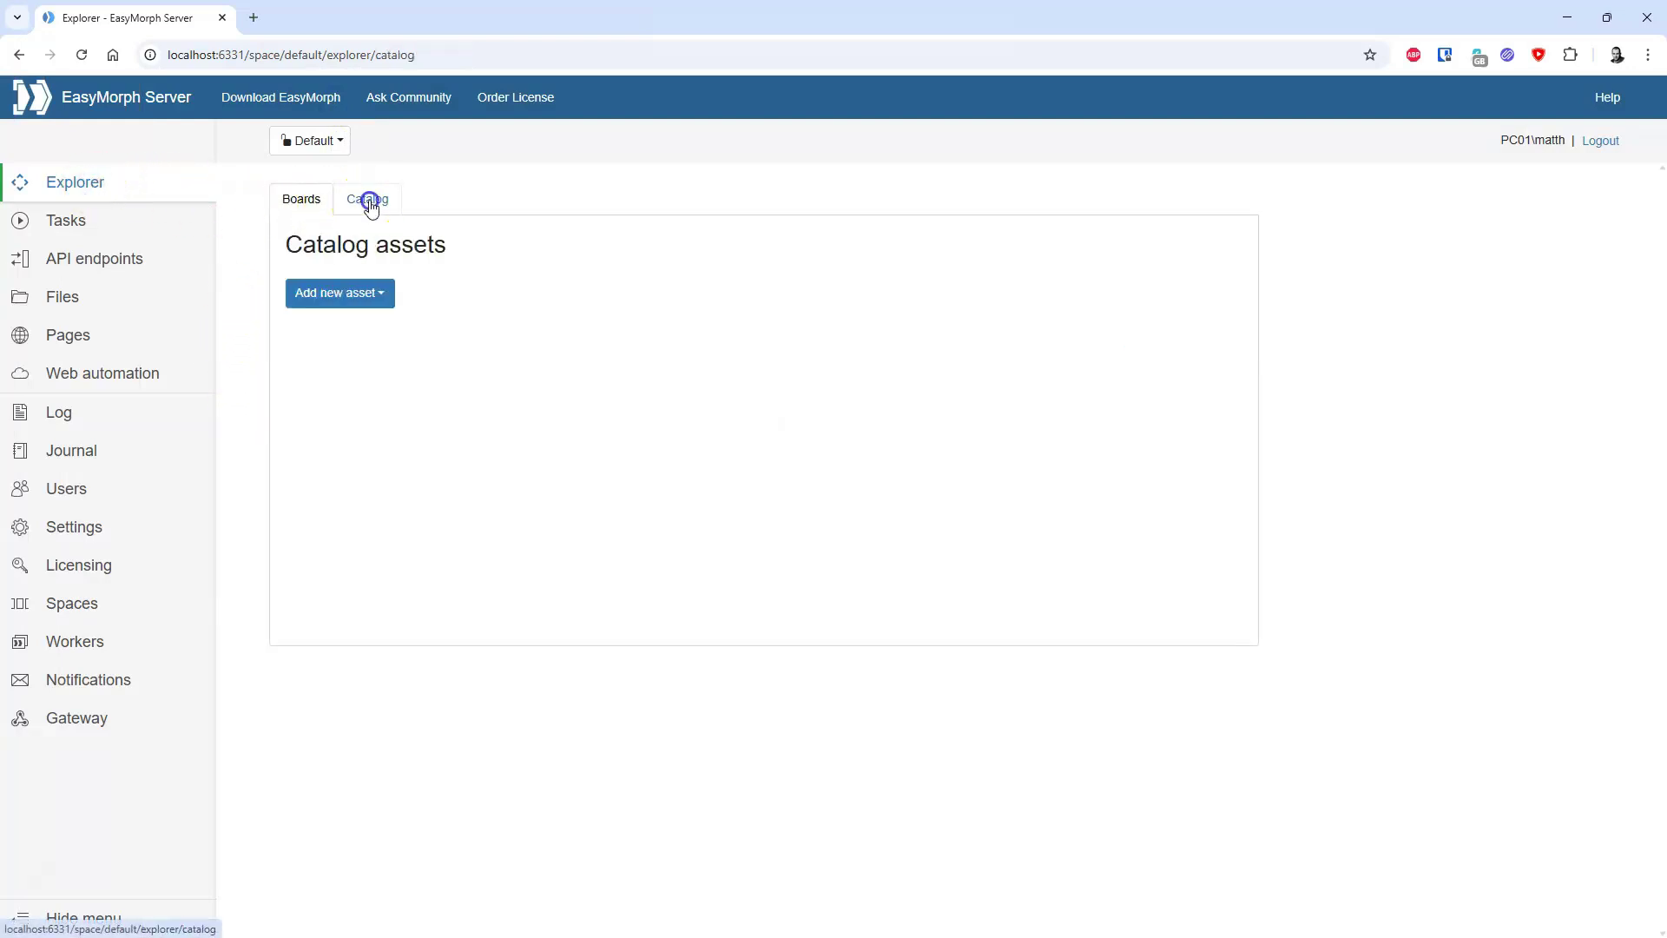
left_click(369, 299)
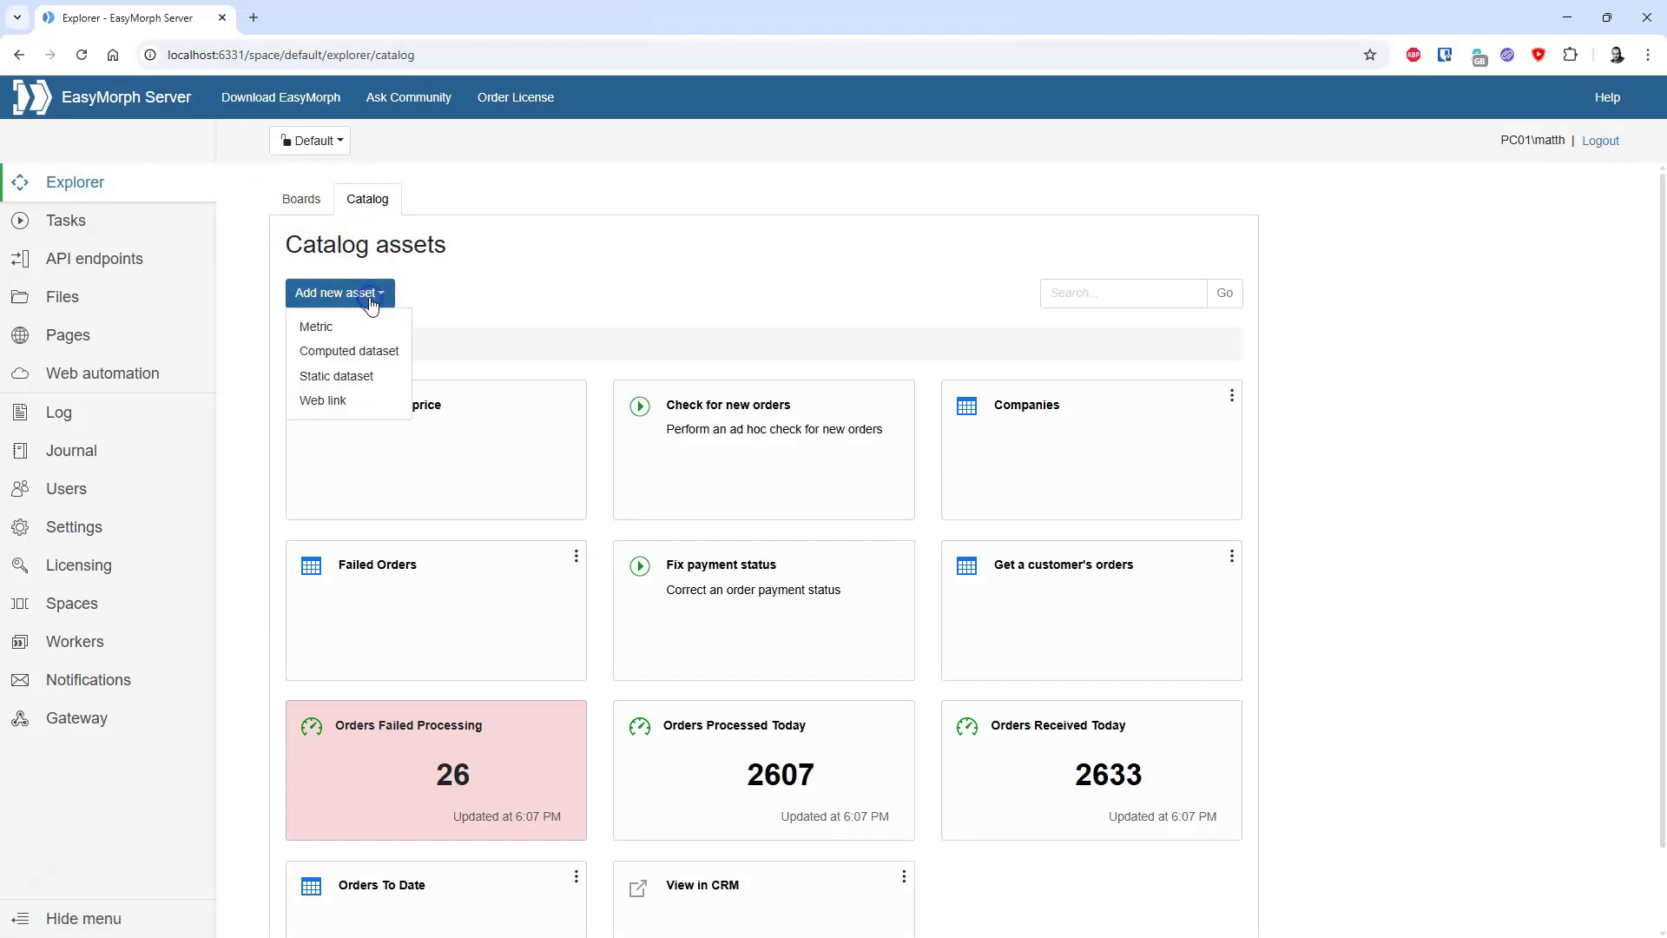
left_click(361, 326)
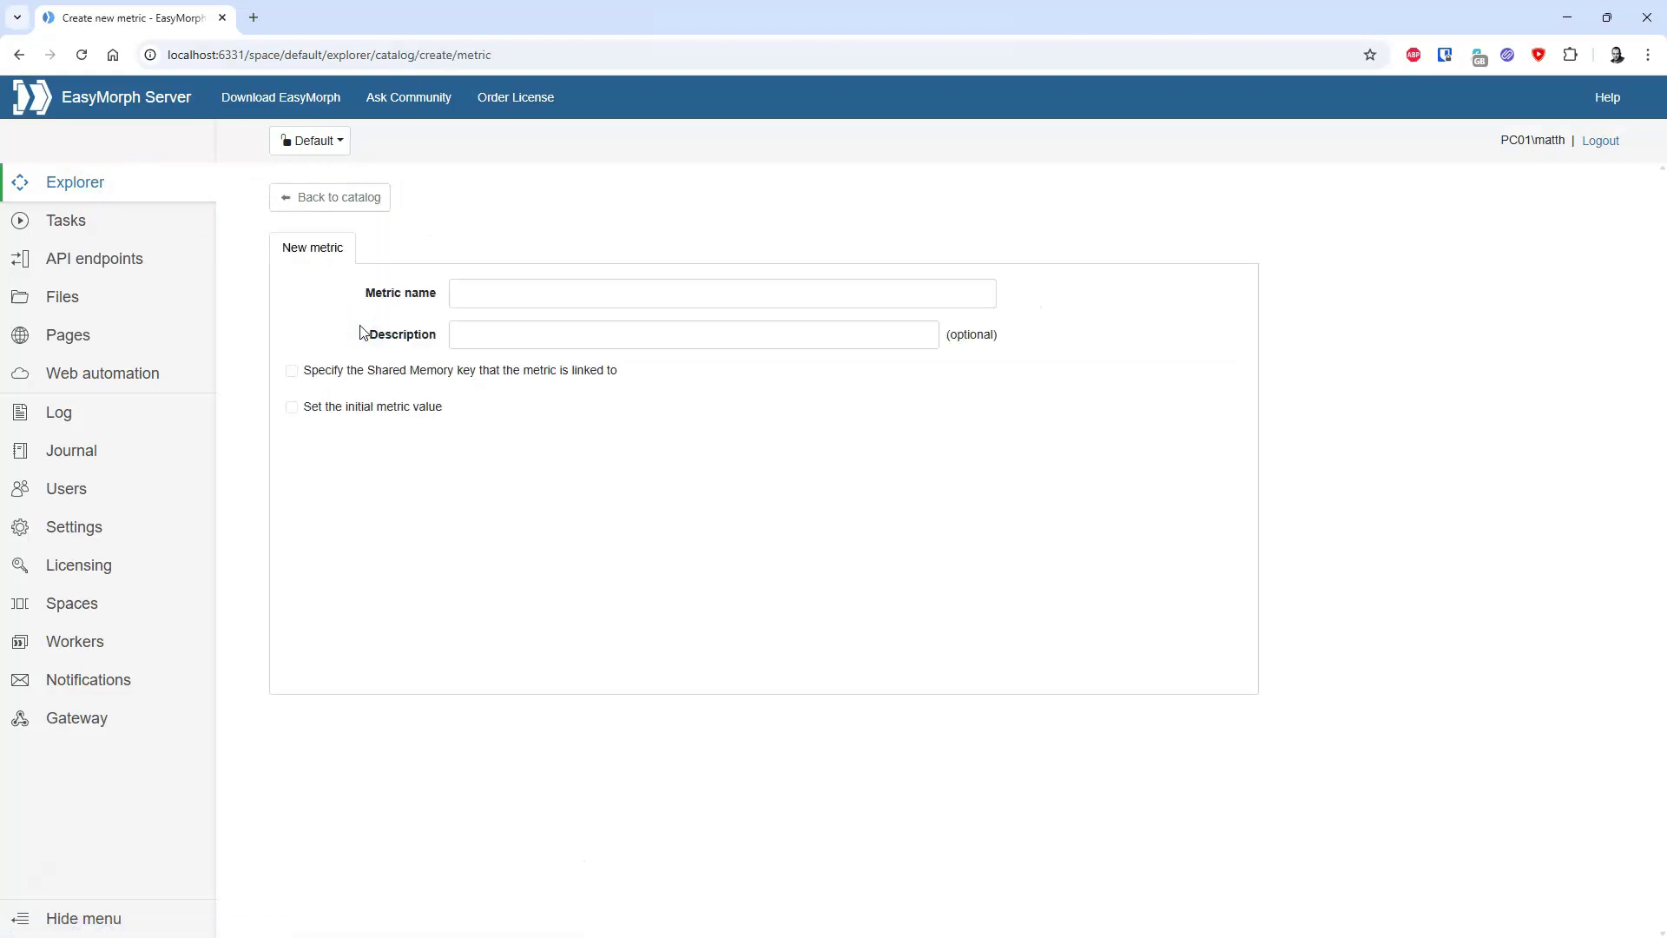
left_click(483, 292)
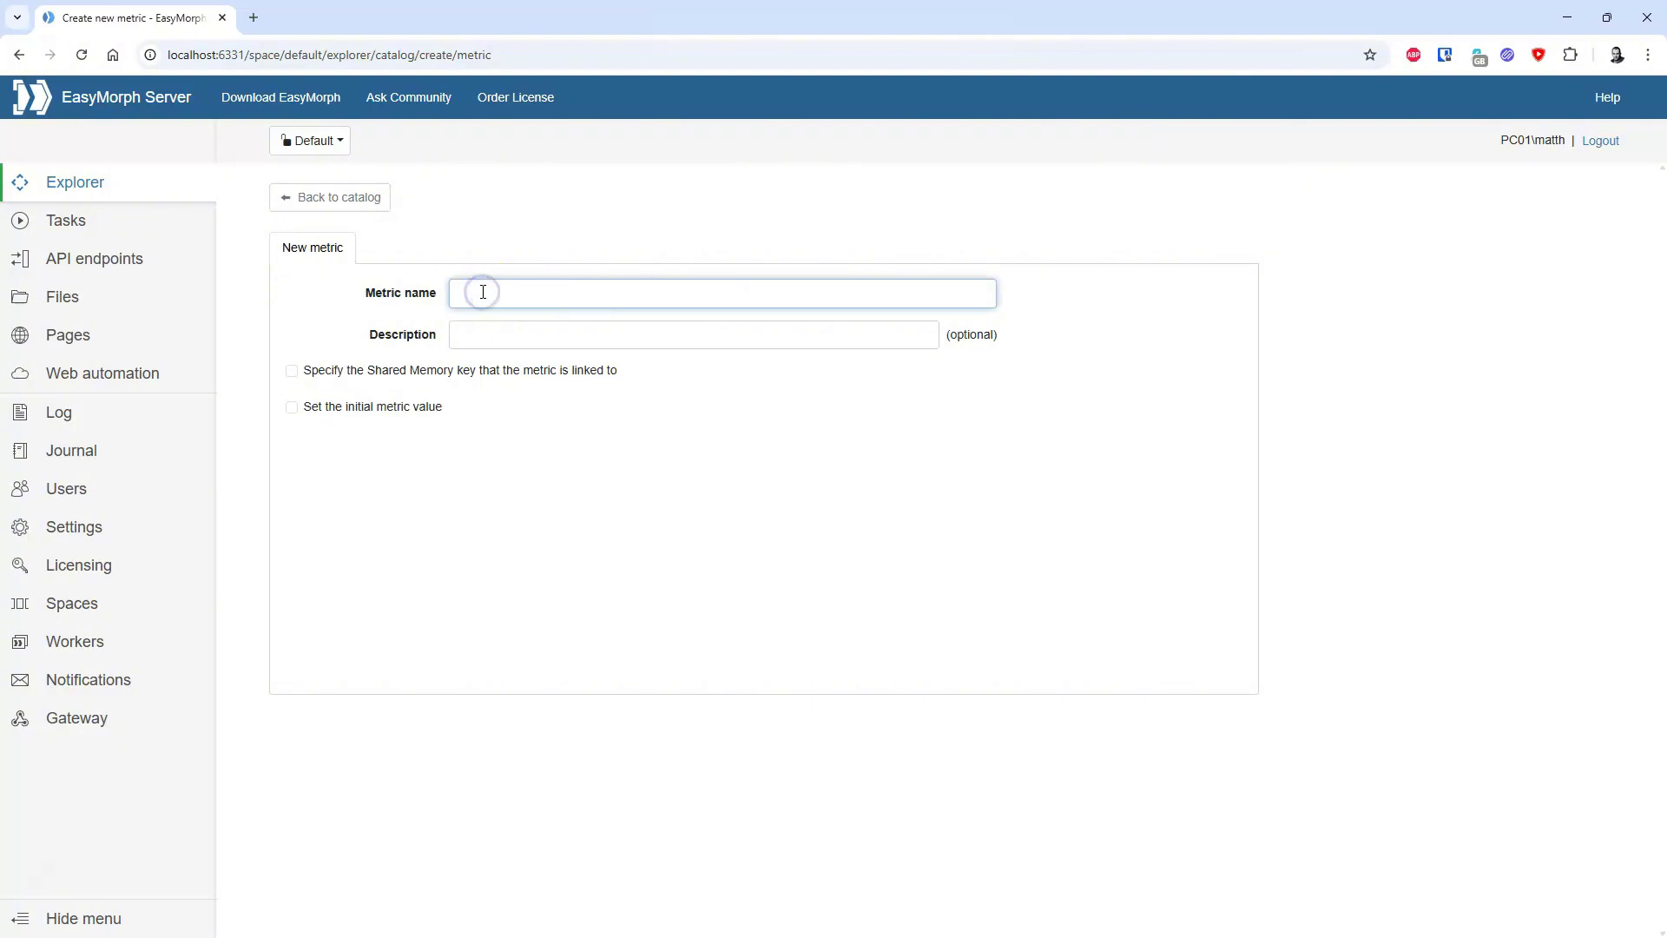
type("Order")
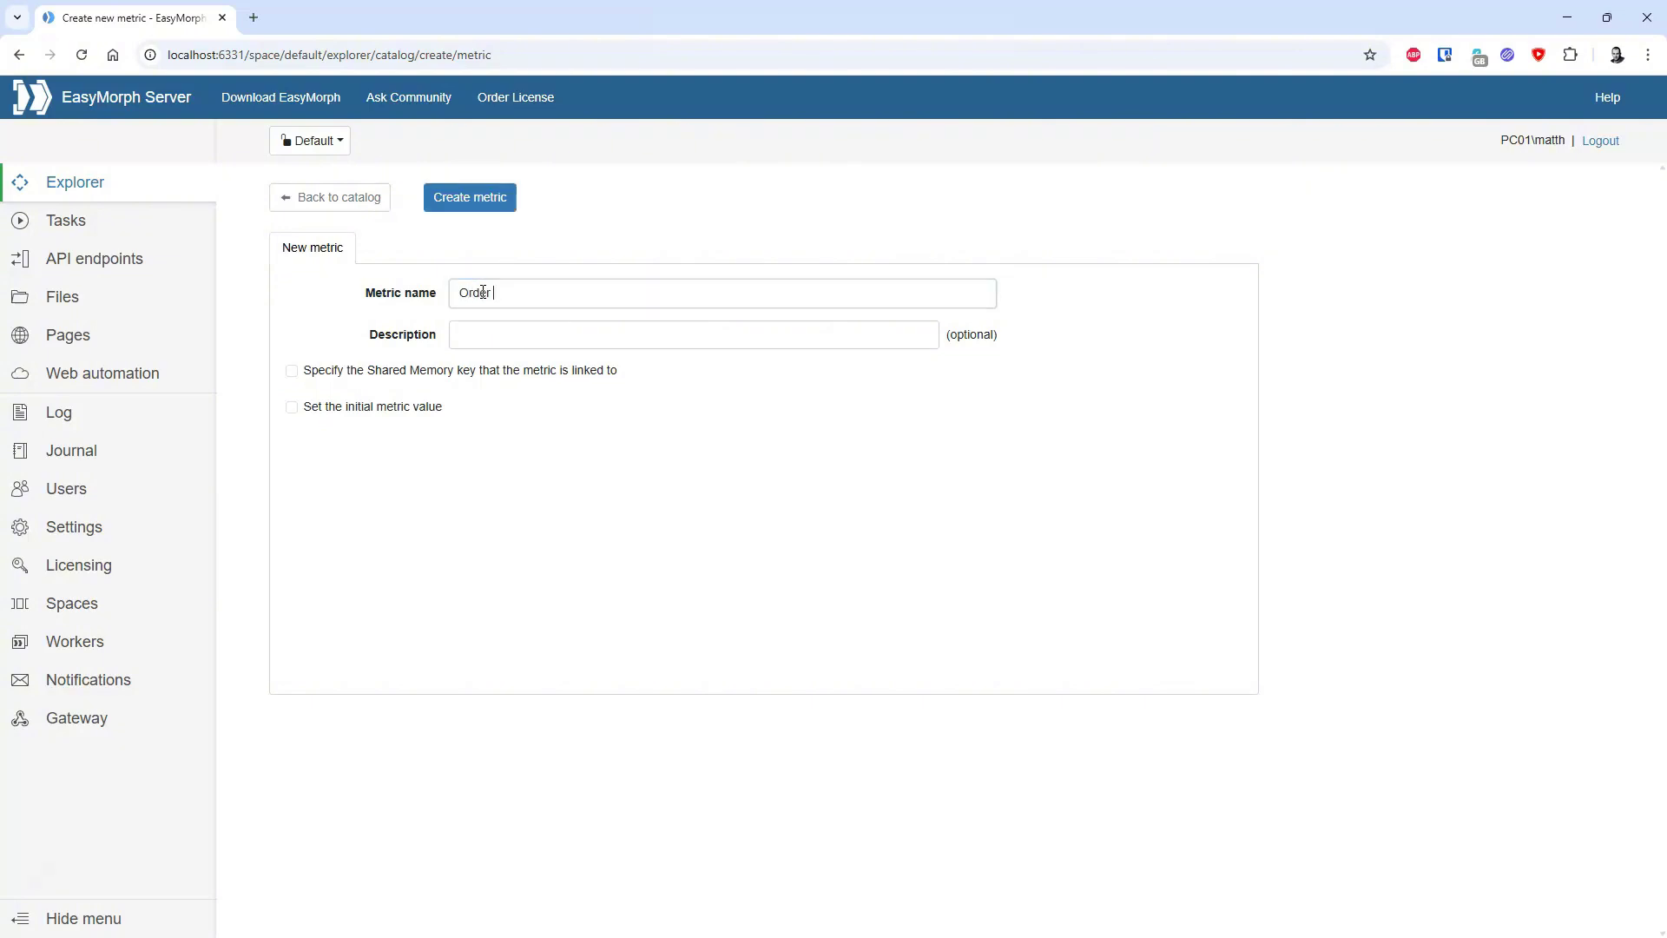
type("sQueue")
Link the metric to the Shared Memory key order-queue, give it an initial value of 0 and create it.
left_click(293, 373)
left_click(501, 401)
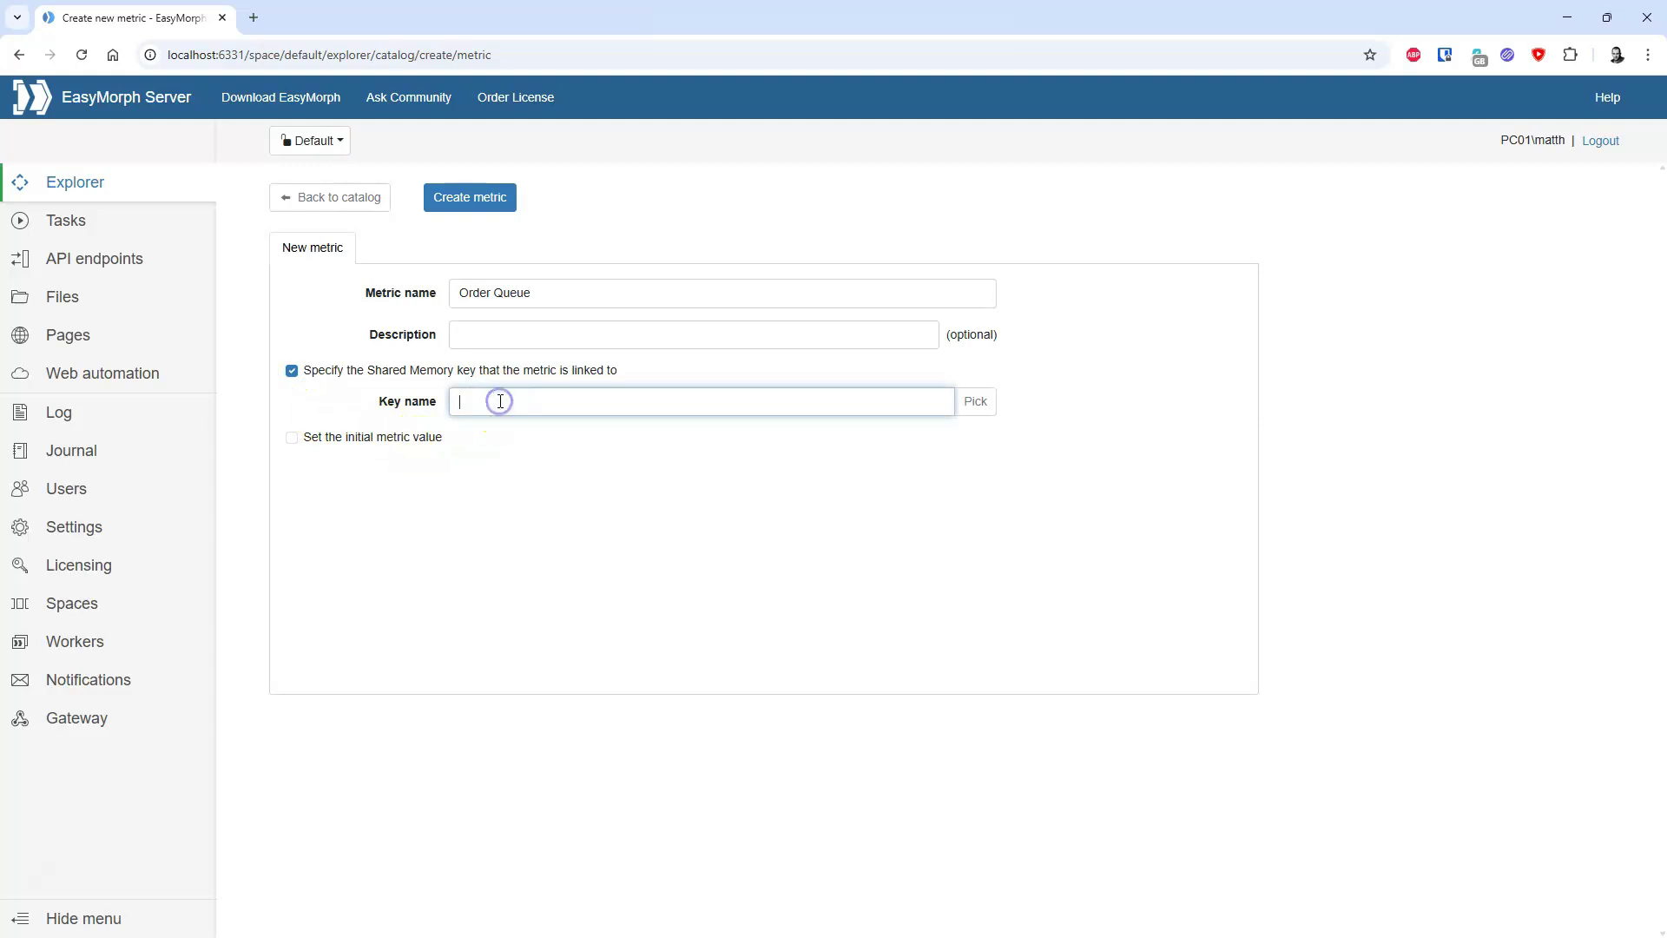
type("order-")
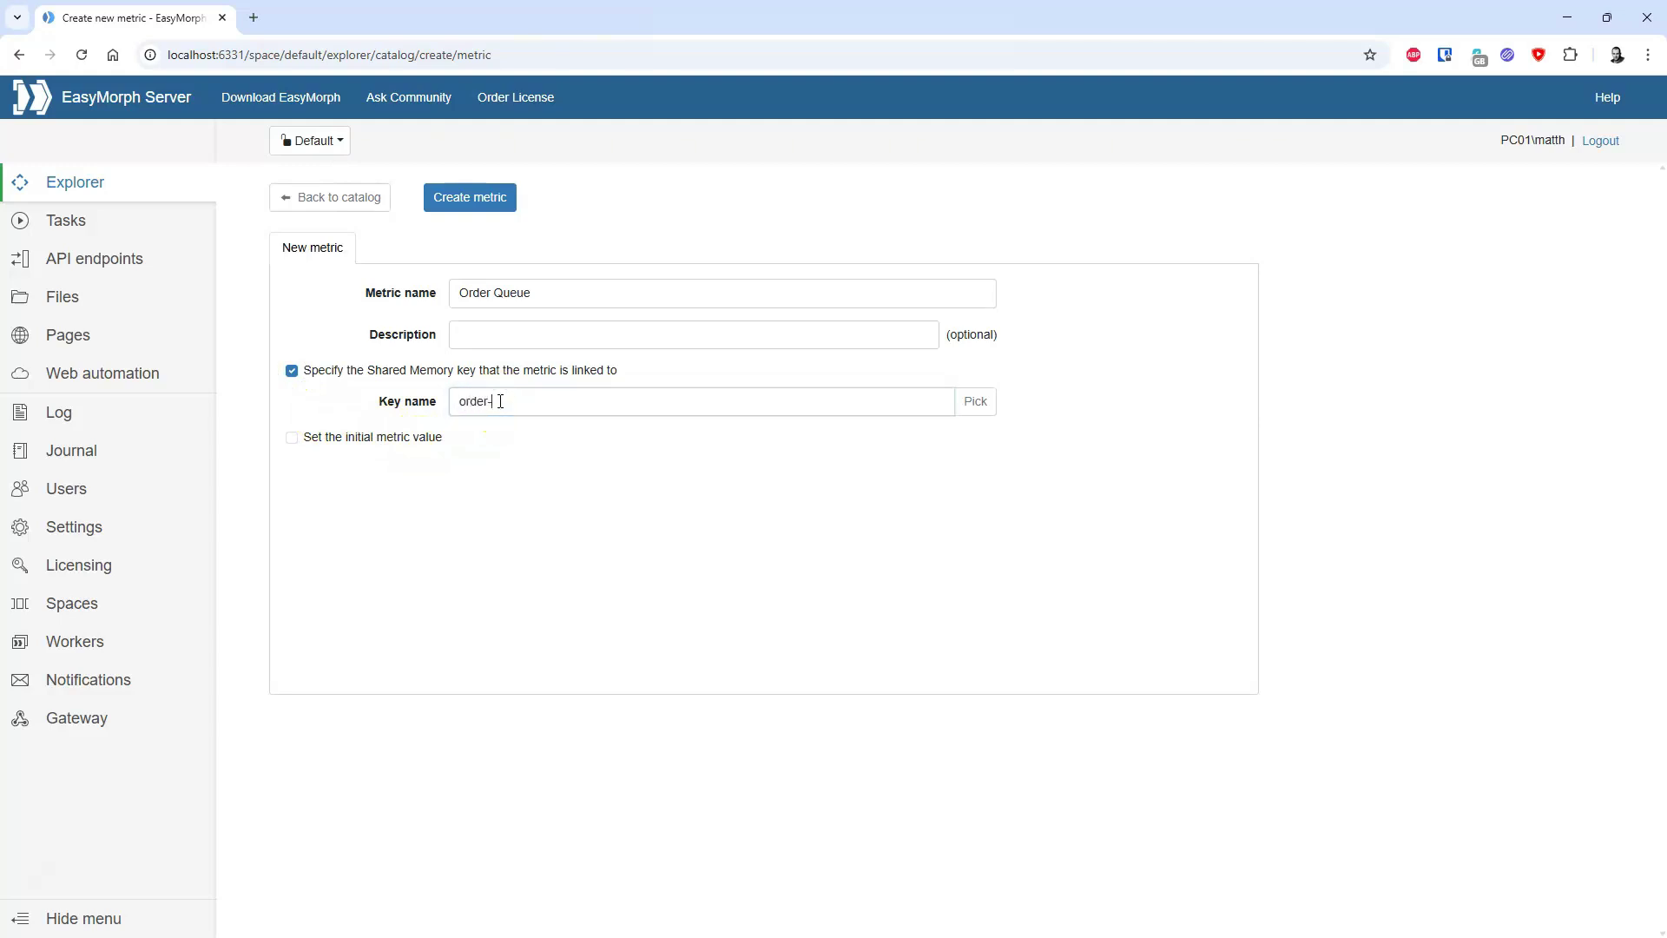
type("queue")
left_click(303, 436)
left_click(465, 471)
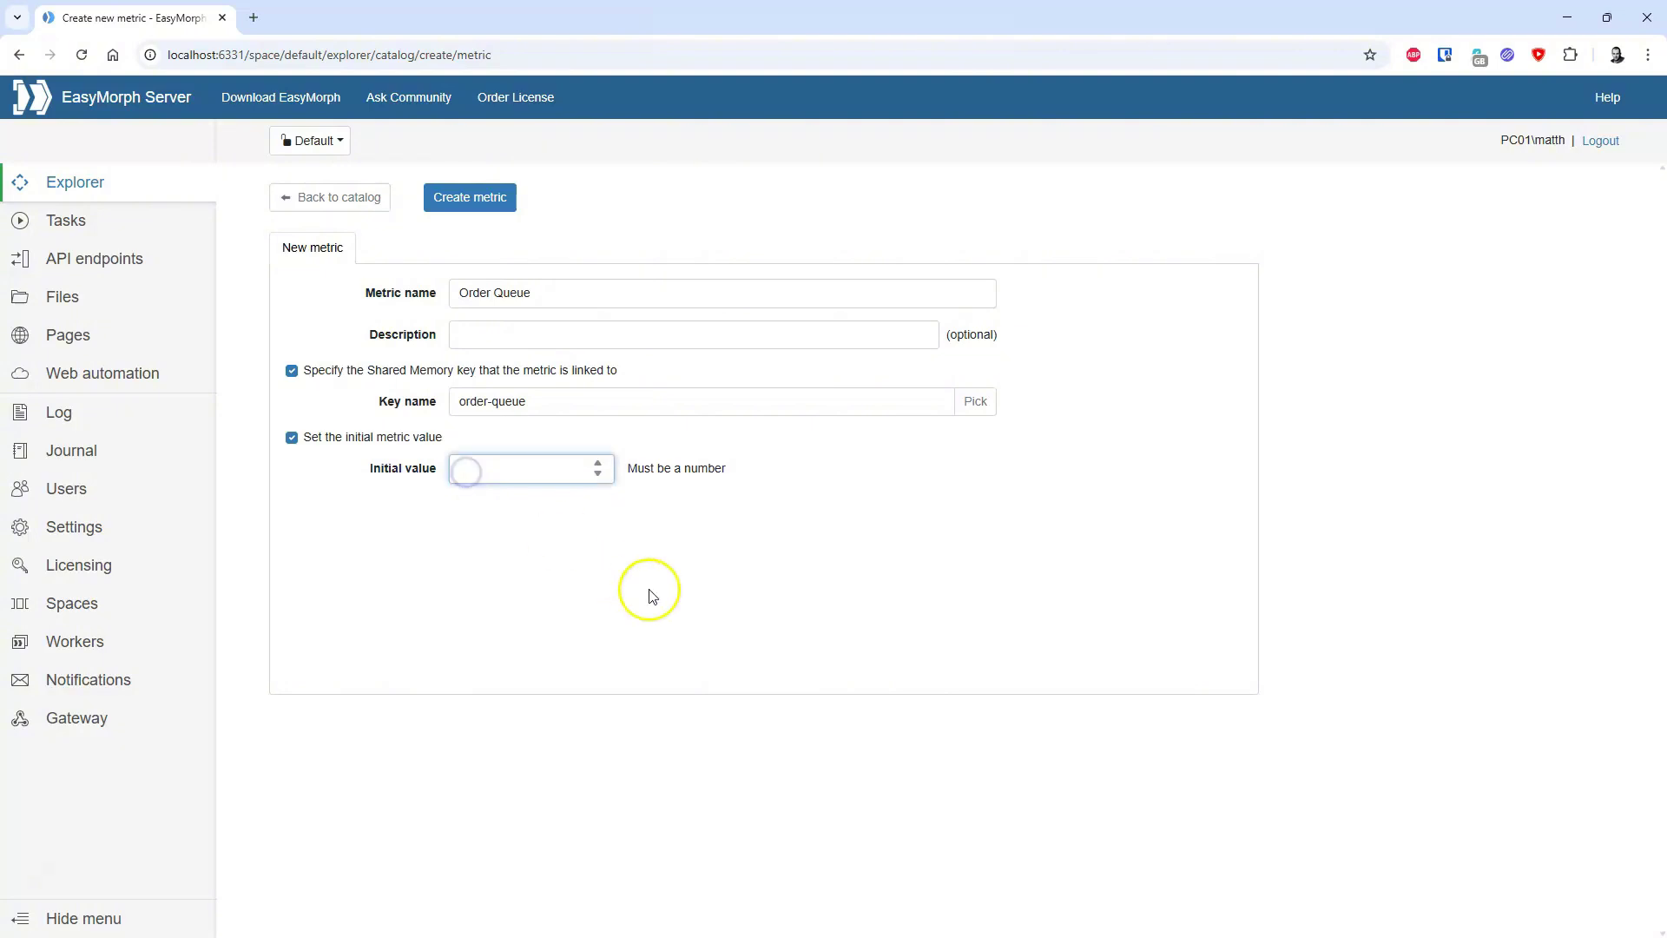
type("0")
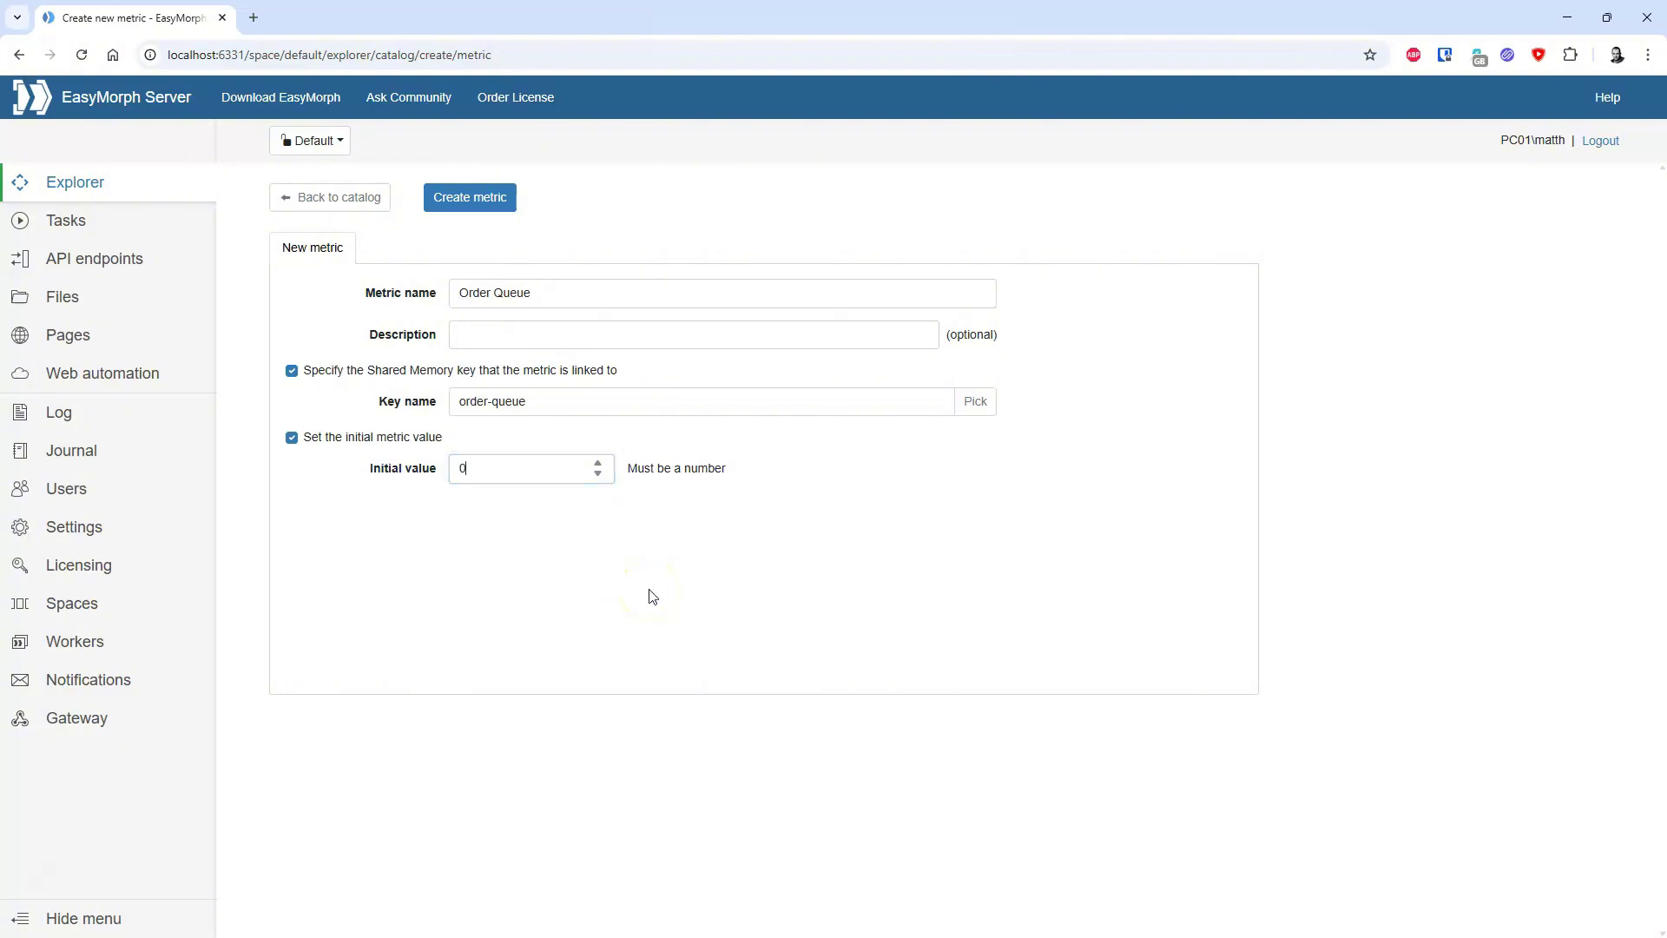
left_click(490, 211)
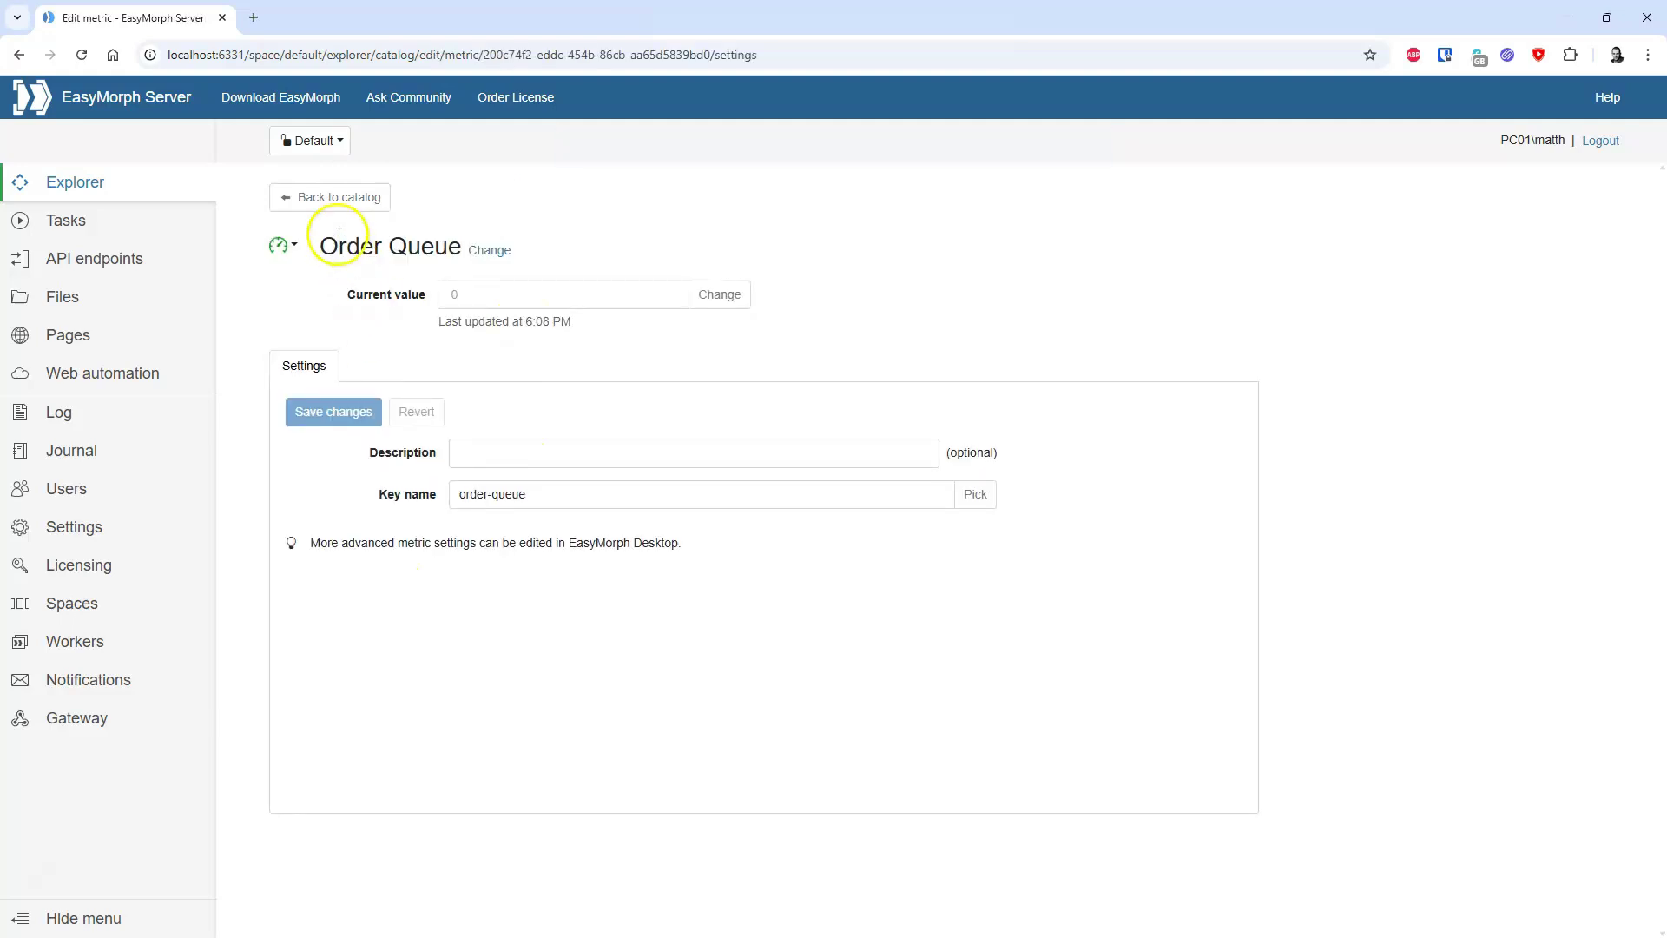
Edit the Manufacturing Management board and add the Order Queue metric from the Catalog to the first metric slot.
left_click(328, 201)
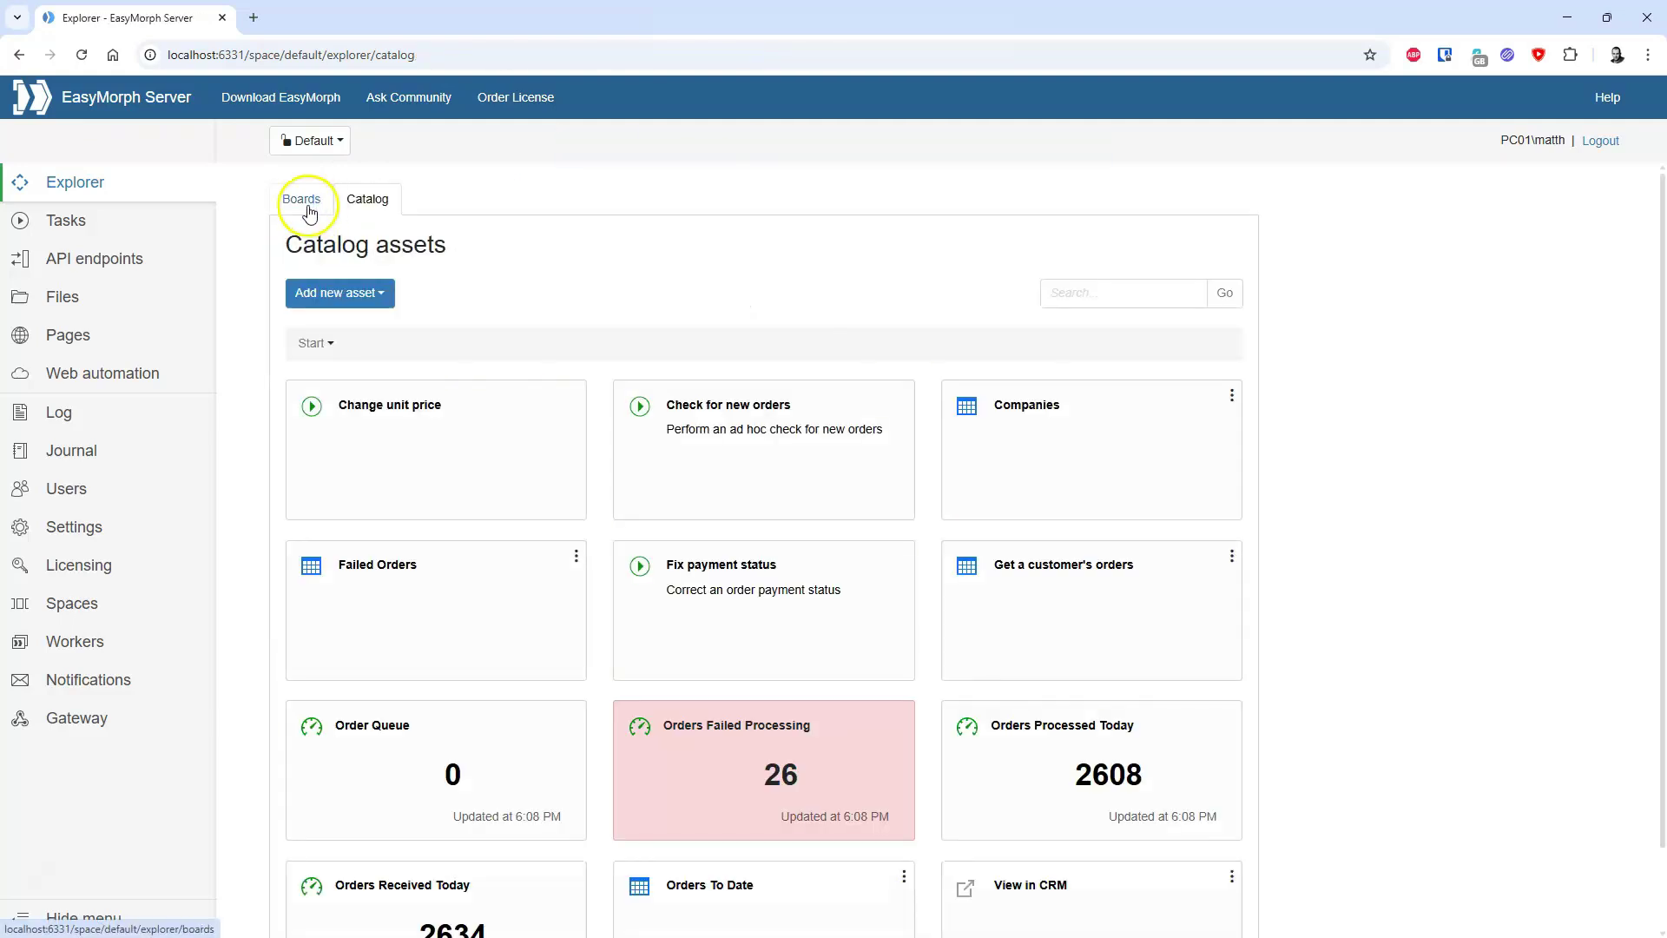
left_click(309, 211)
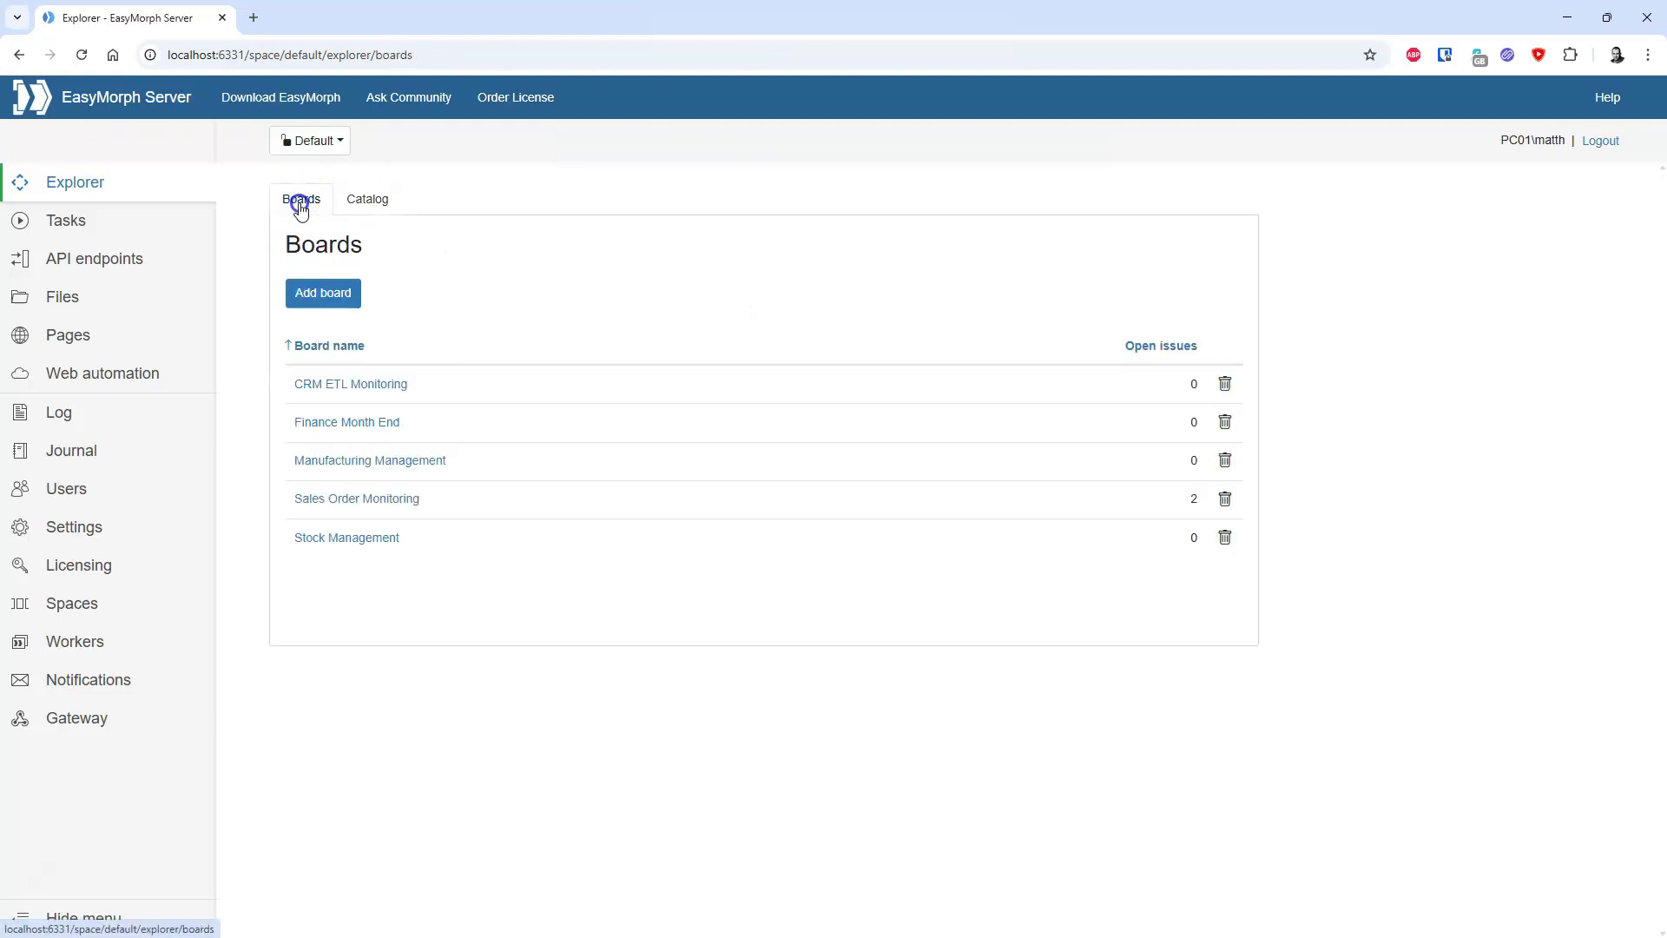
left_click(377, 471)
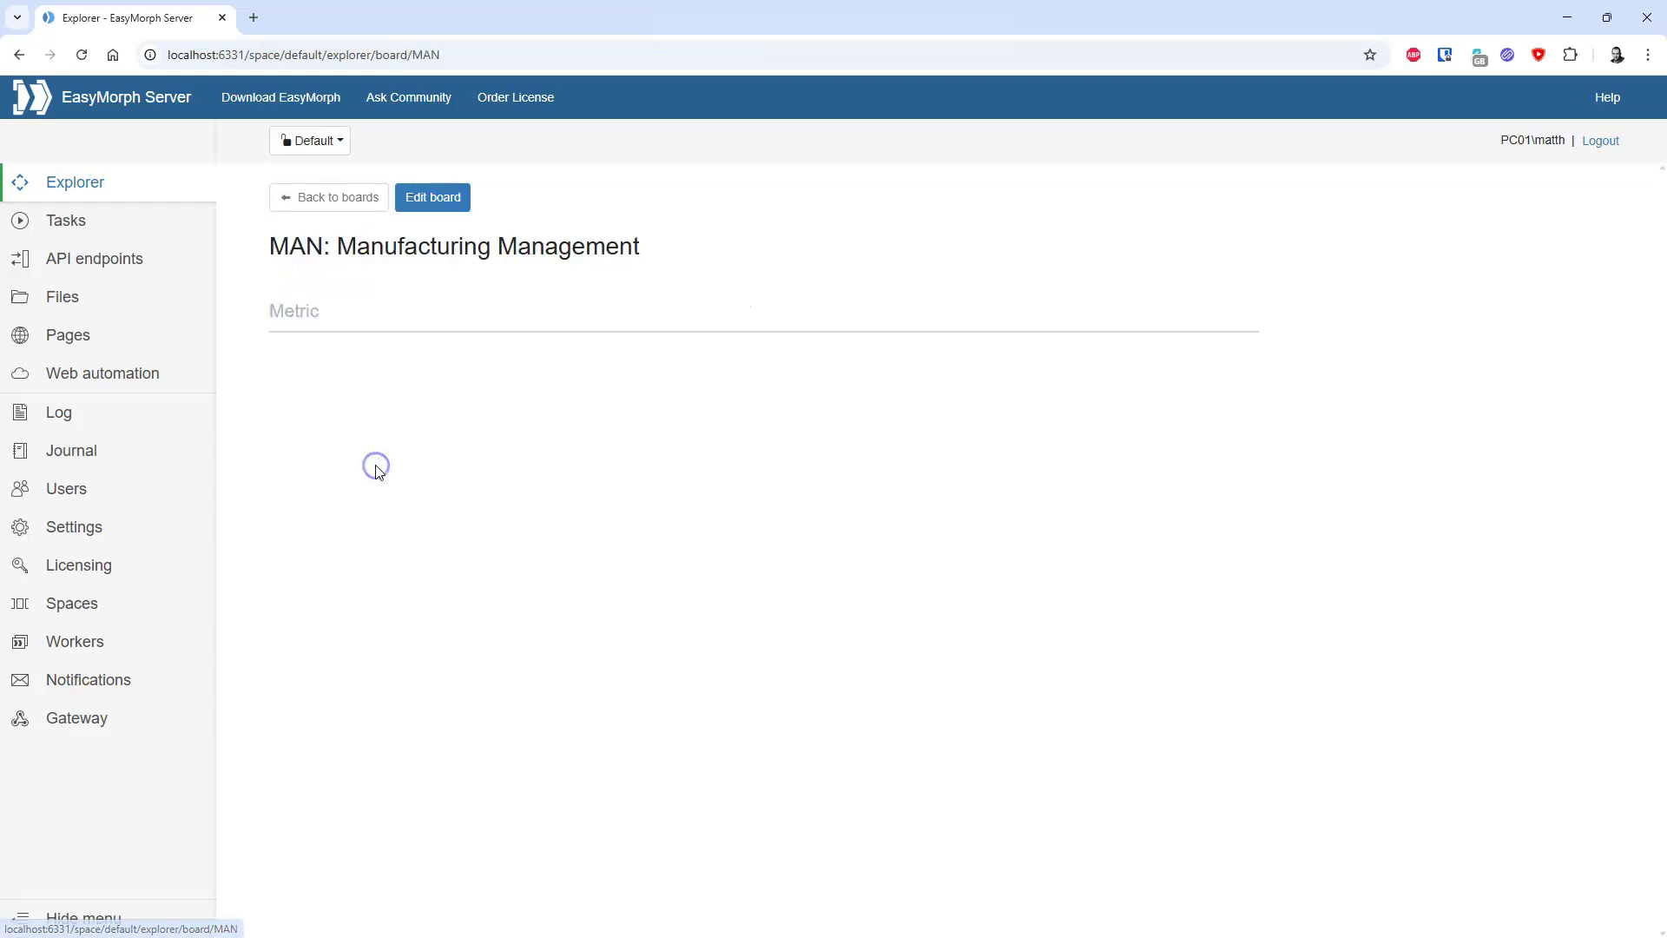
left_click(445, 199)
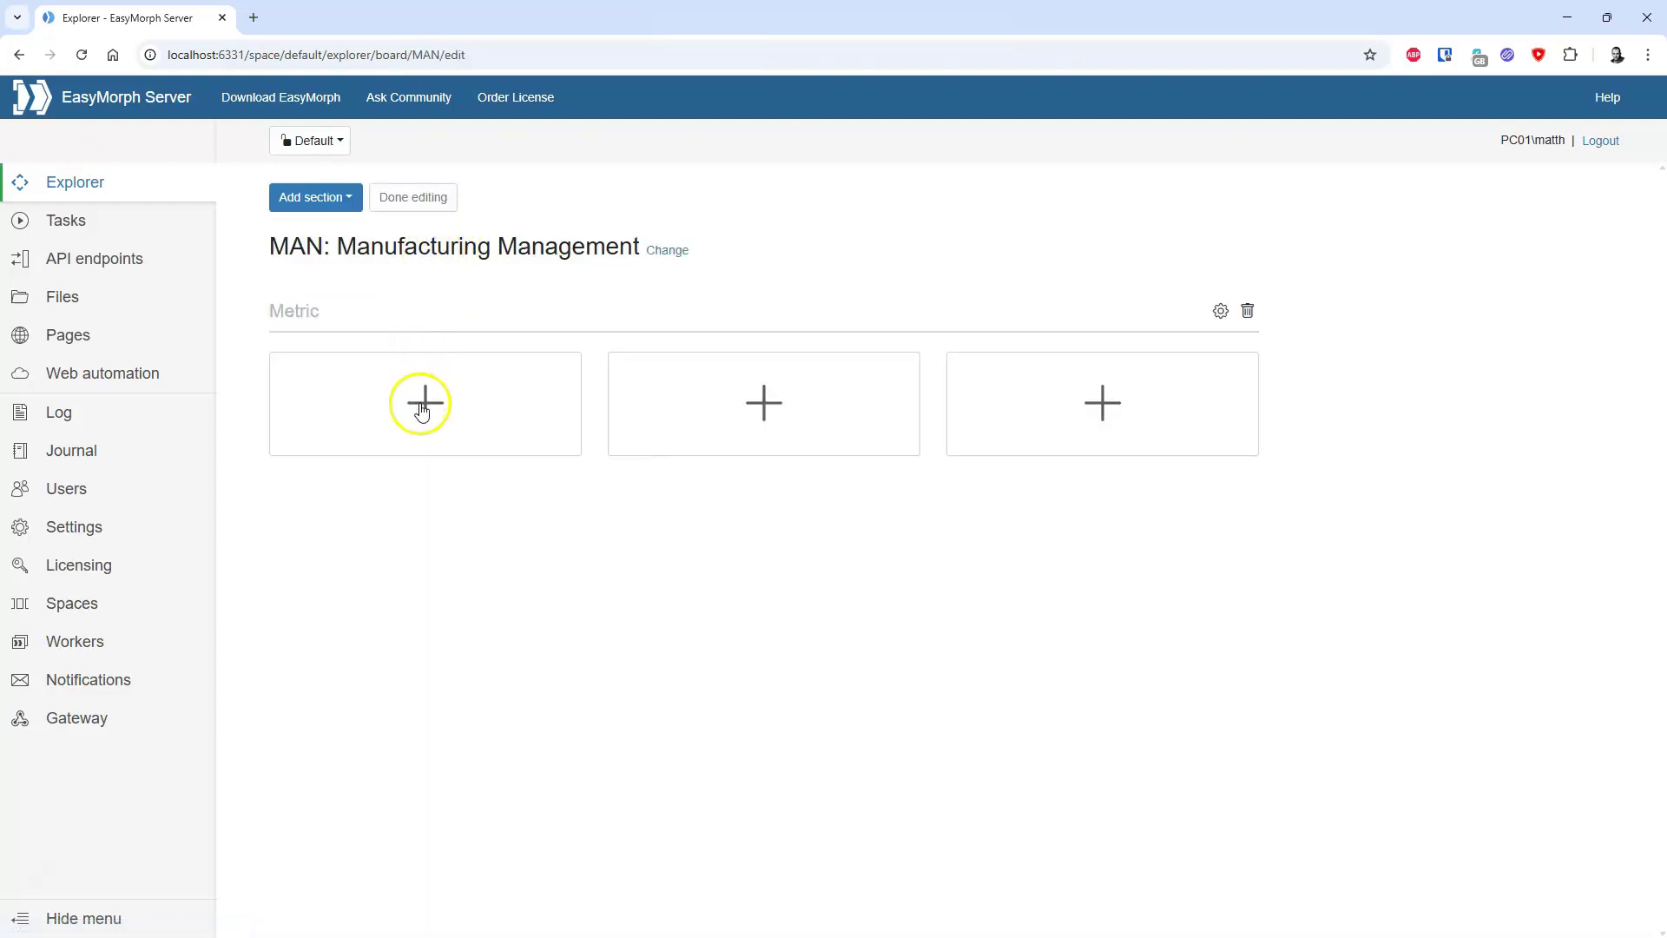
left_click(420, 404)
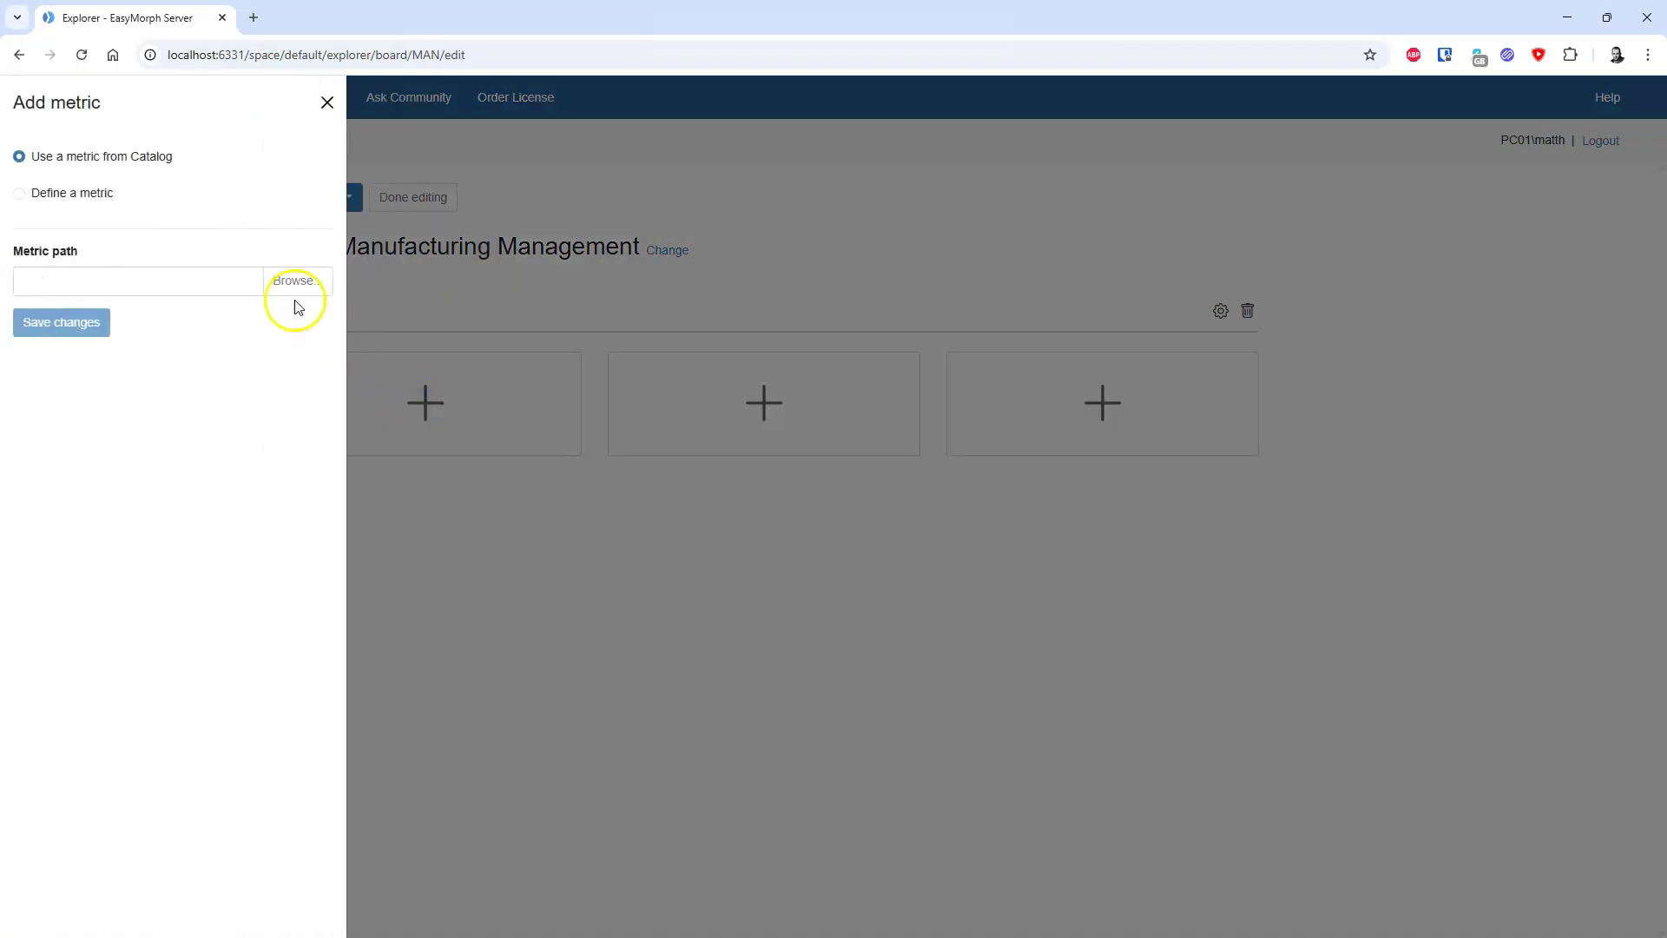
left_click(283, 292)
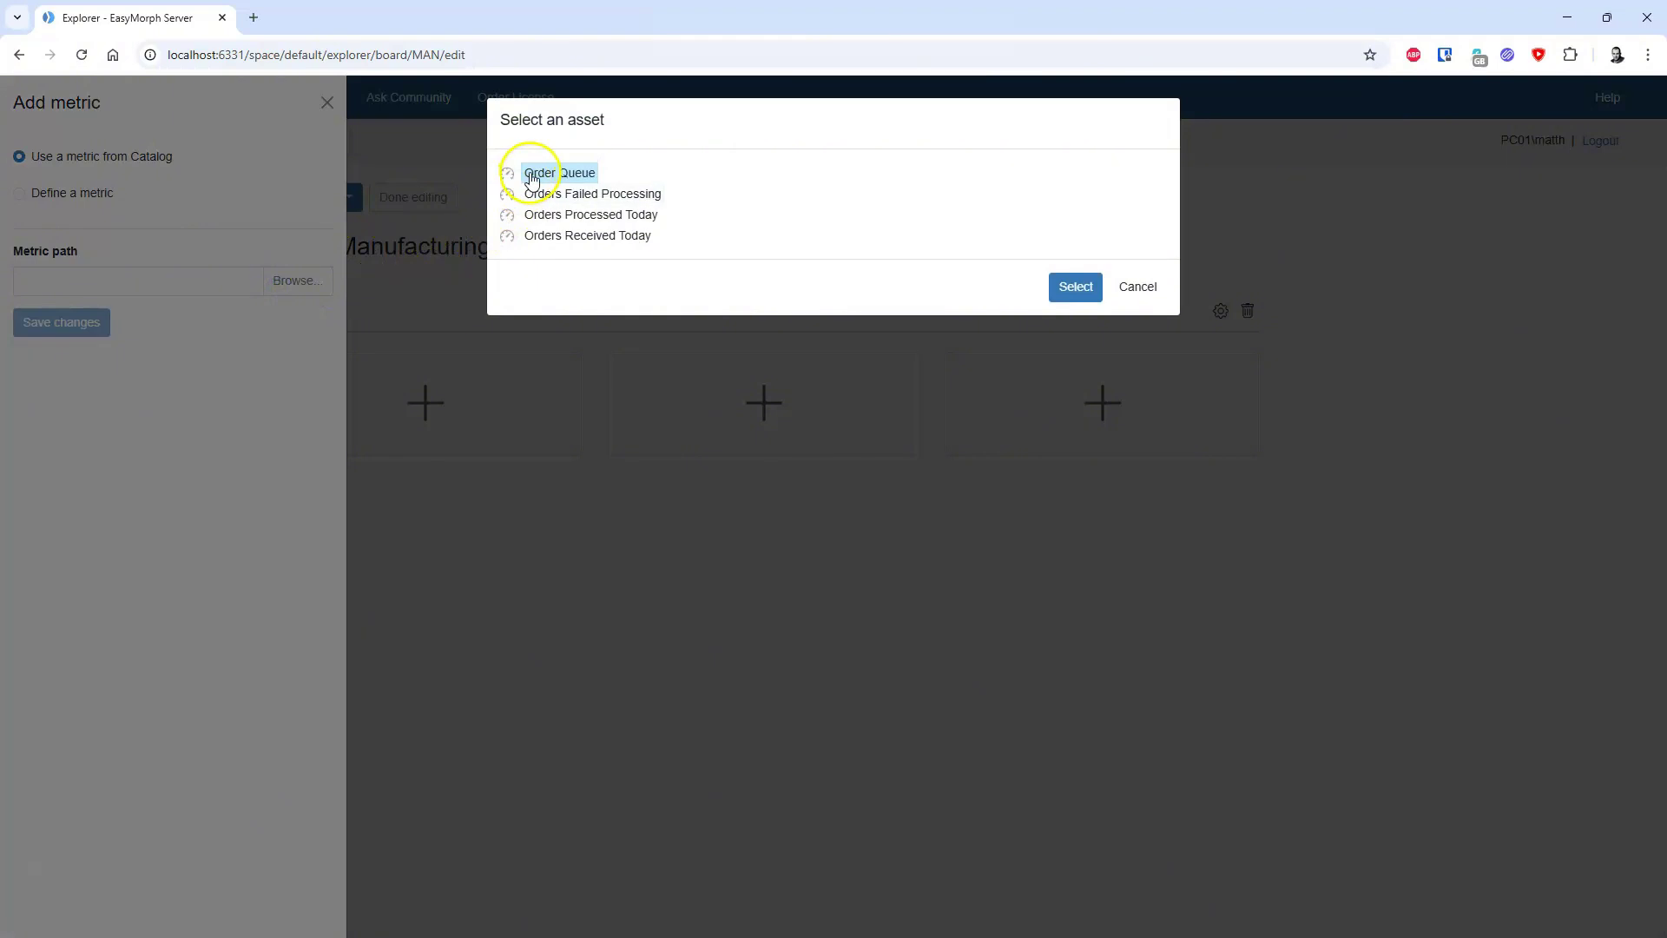
left_click(1061, 291)
left_click(63, 323)
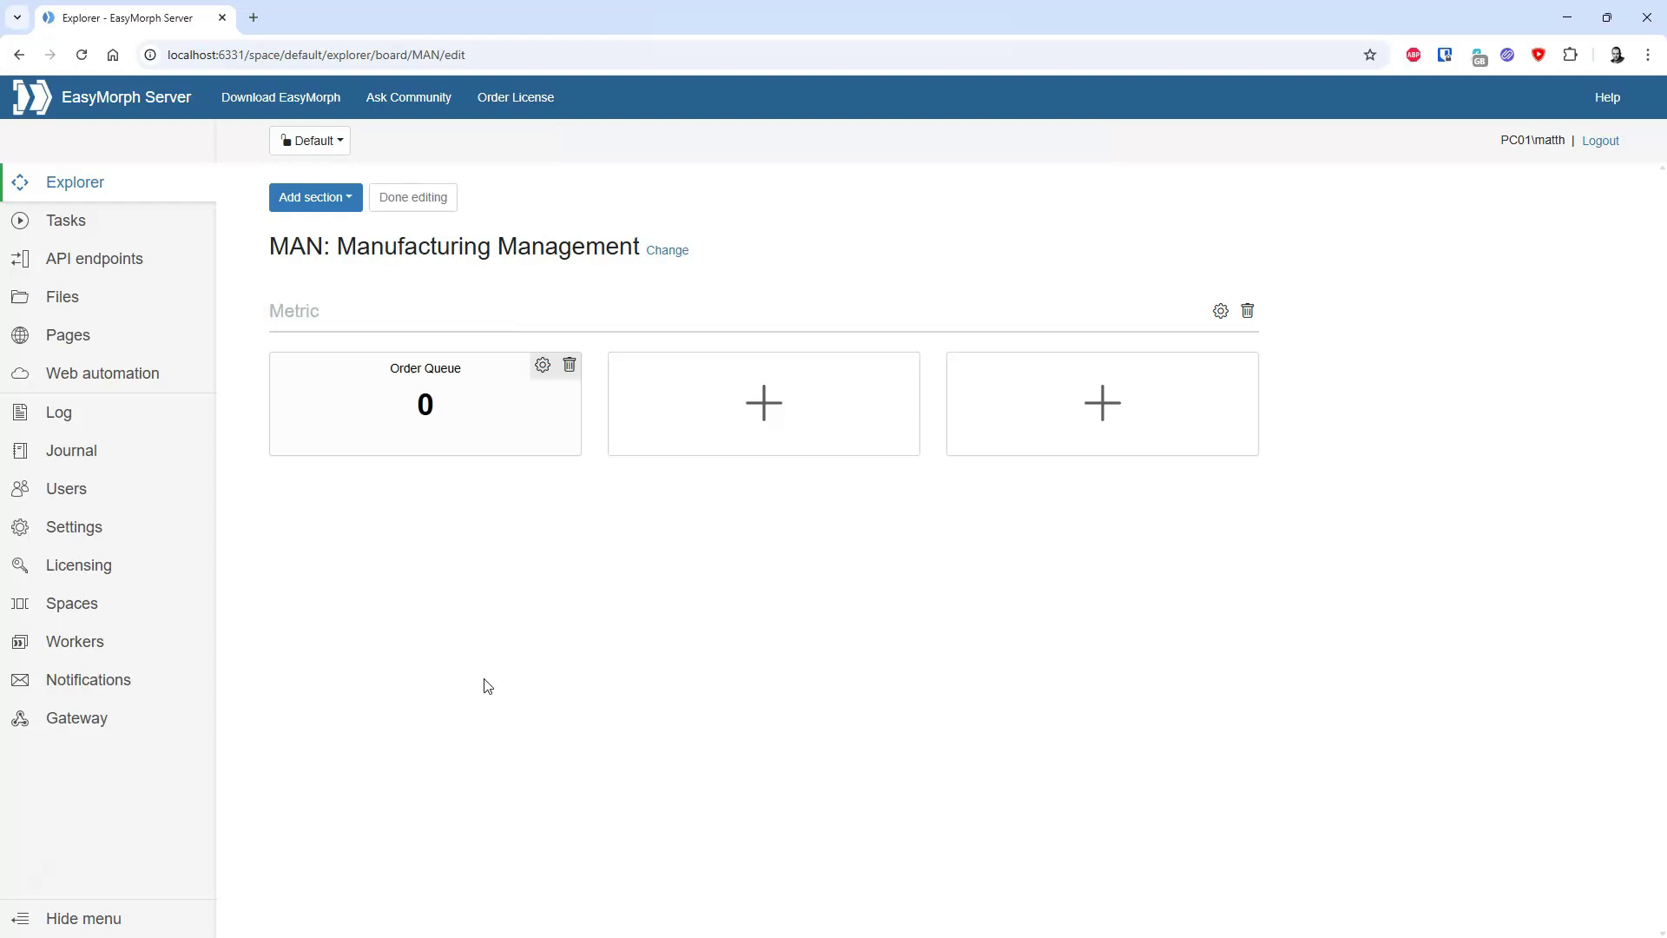
Start a directly defined metric in the Metric section's second slot and label it Orders Received Today.
left_click(754, 410)
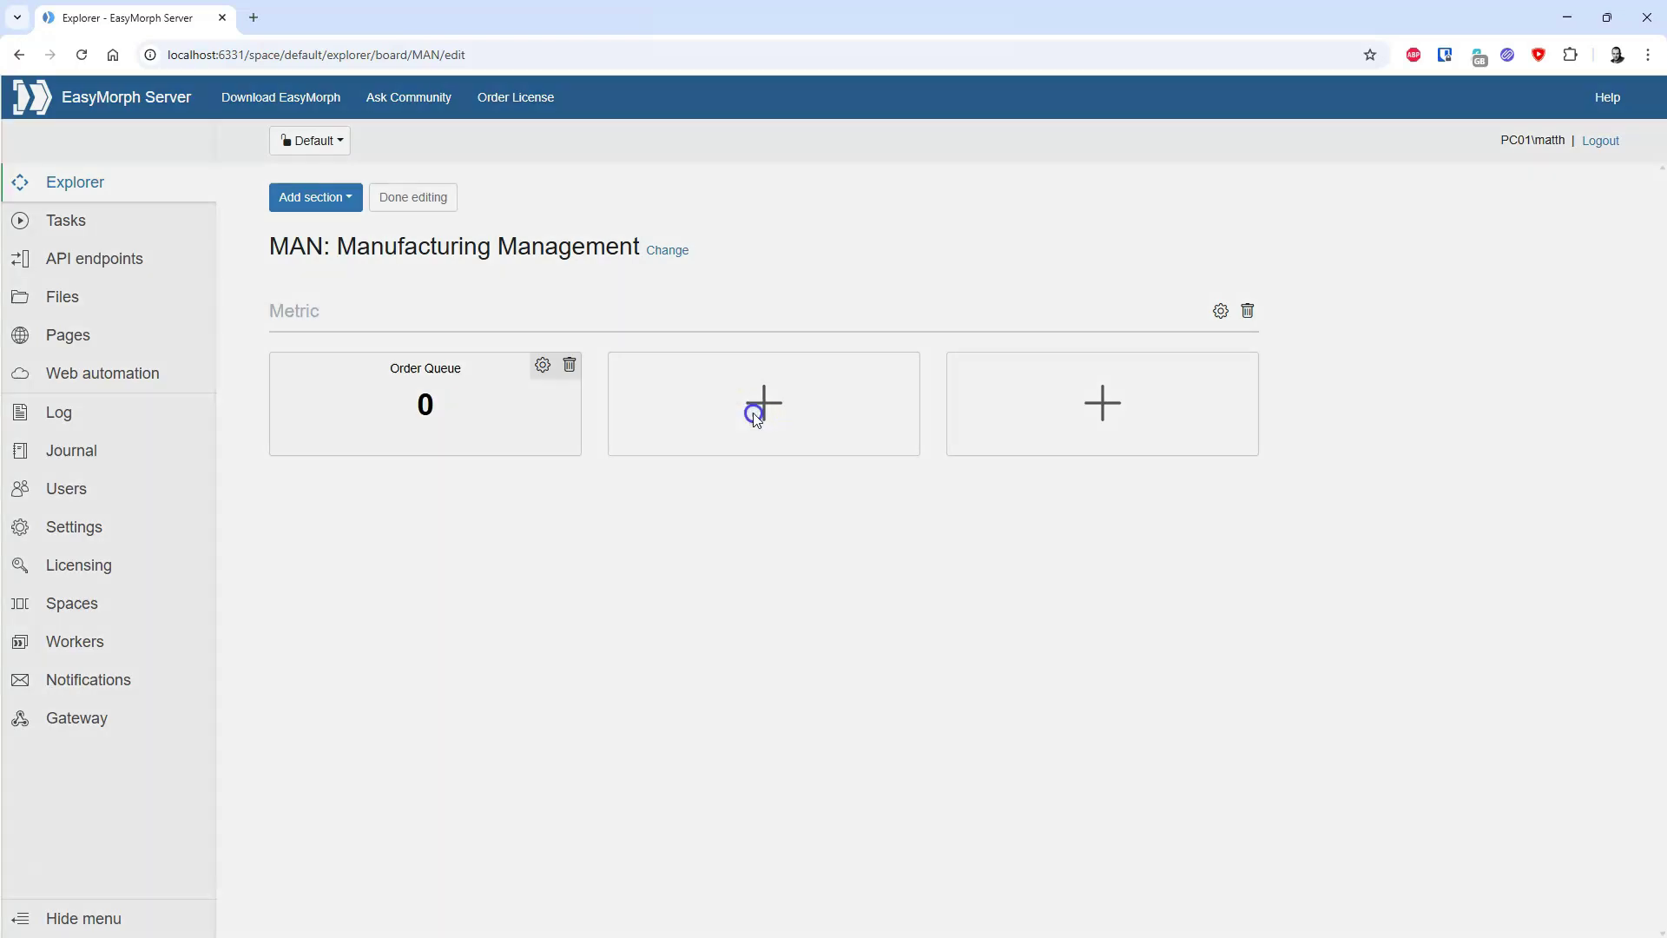
left_click(91, 194)
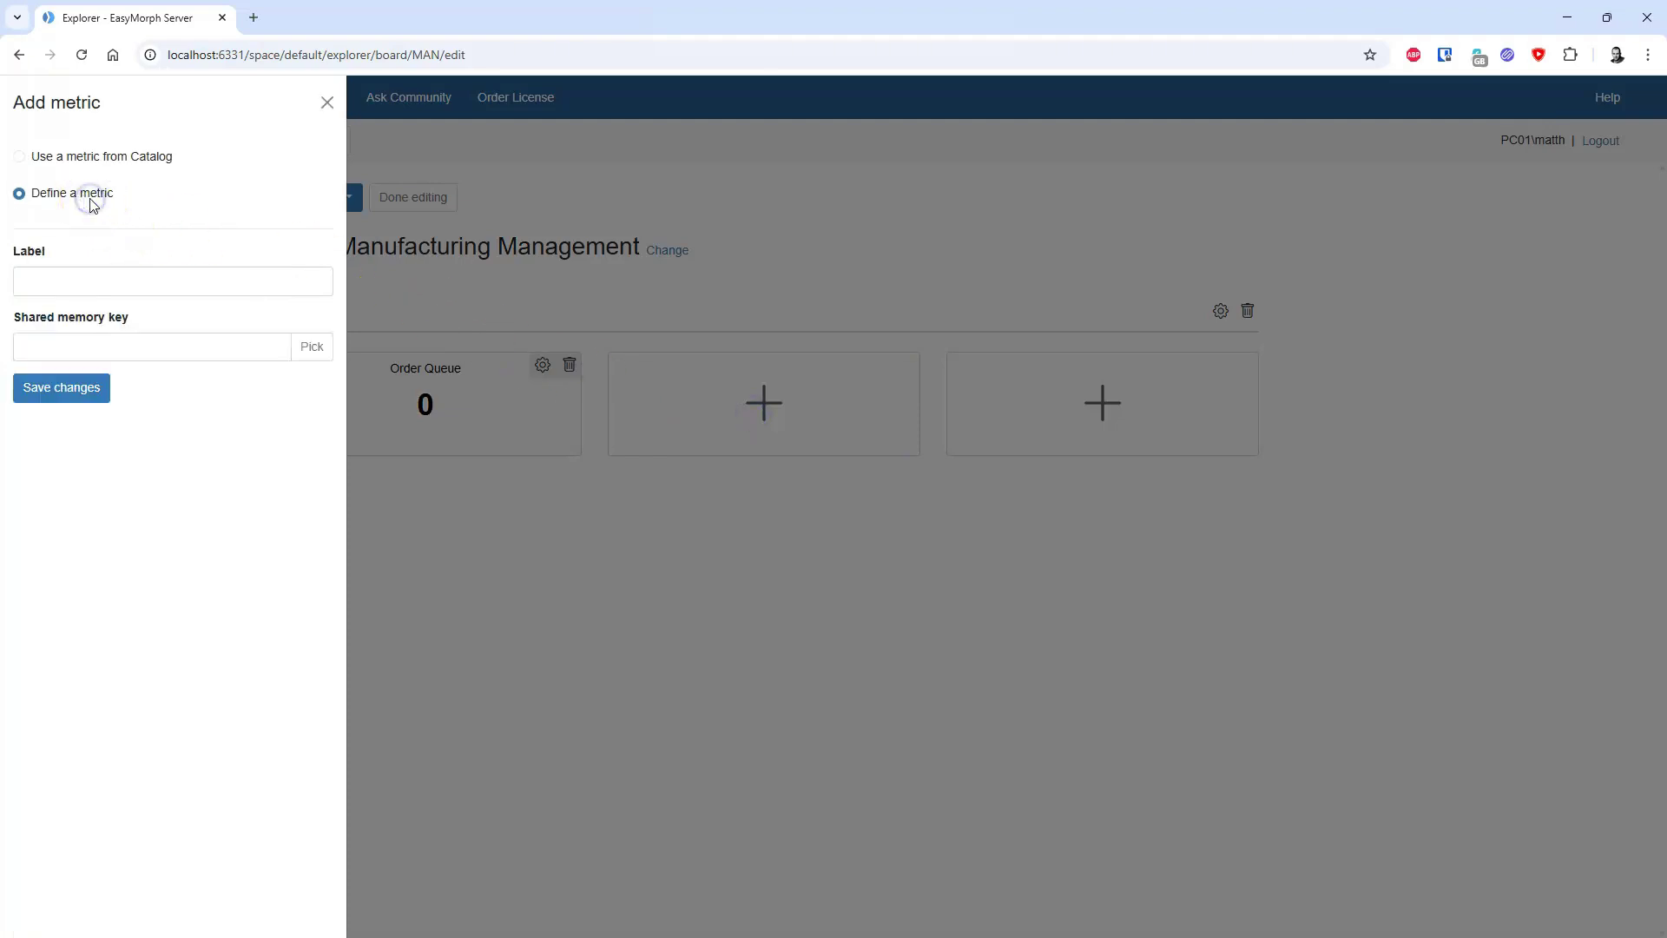
left_click(85, 277)
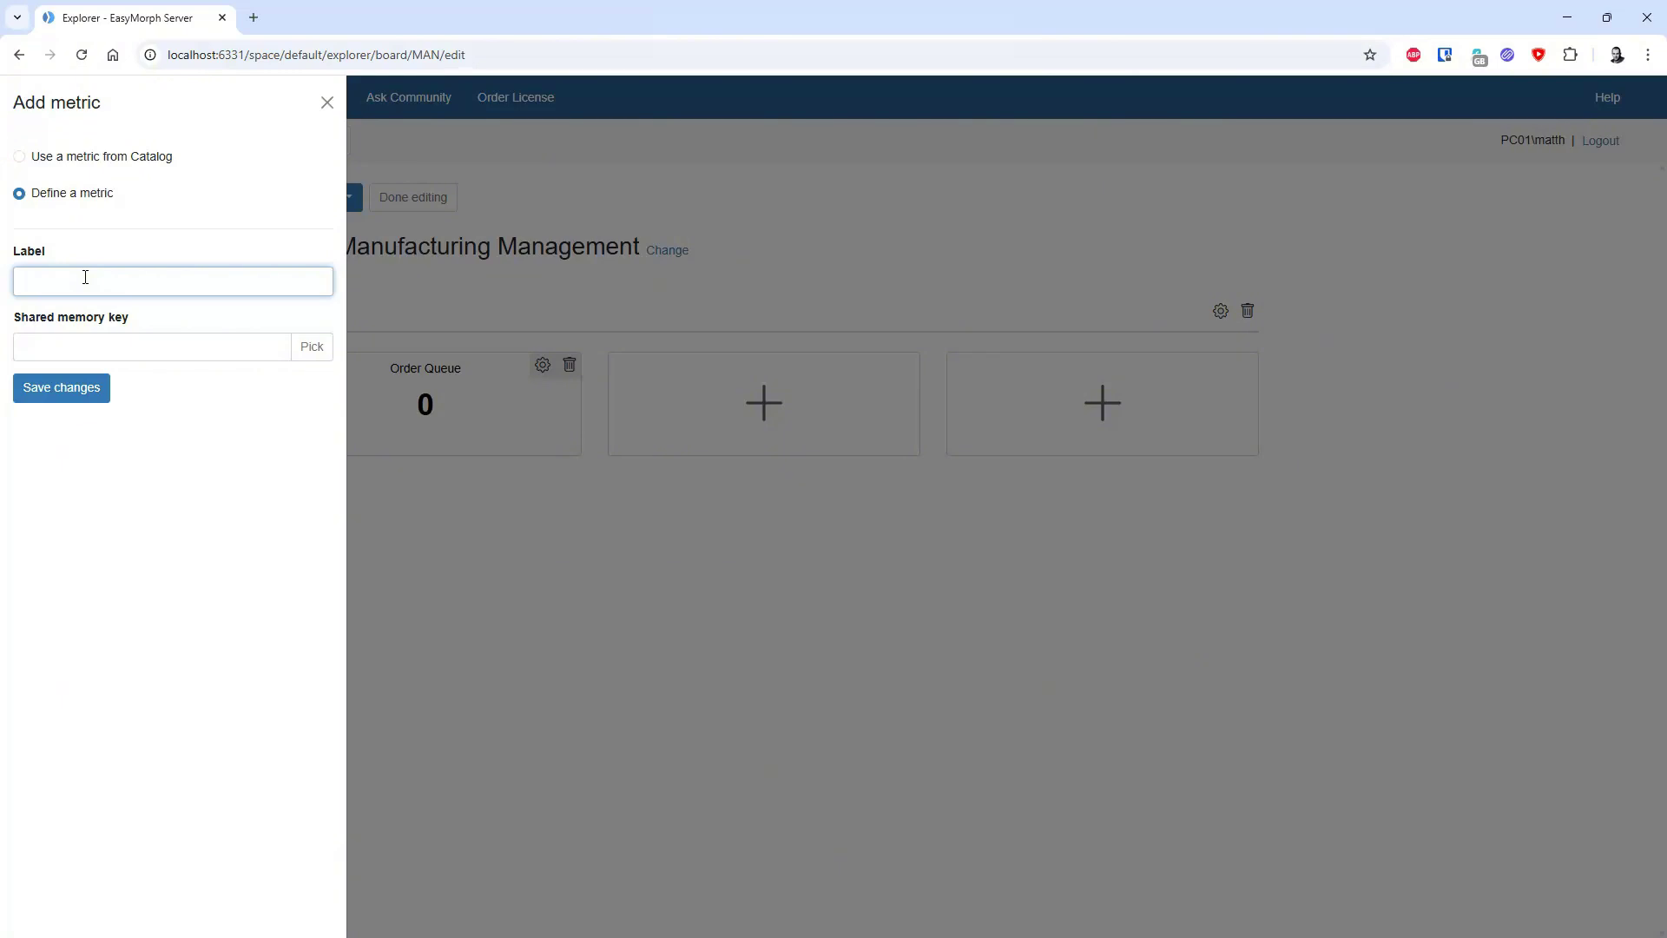
type("Orders Received Today")
Link the metric to the Shared Memory key sales/orders/received and save it to the board.
left_click(85, 335)
left_click(240, 351)
left_click(313, 351)
left_click(315, 351)
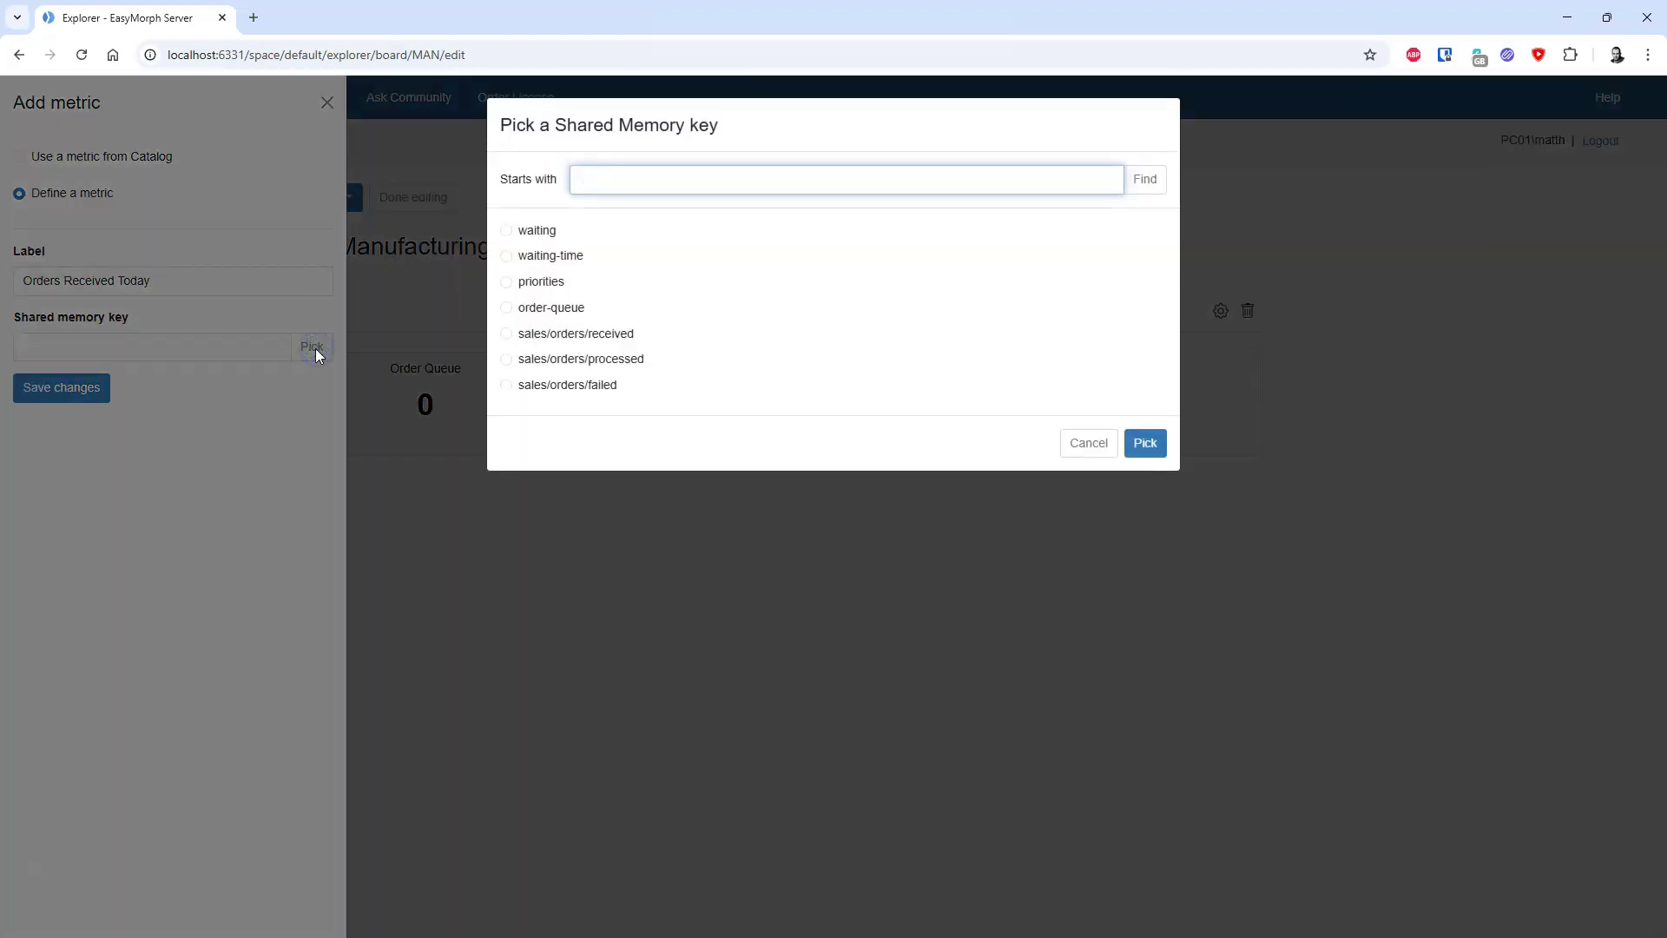
left_click(531, 346)
left_click(540, 335)
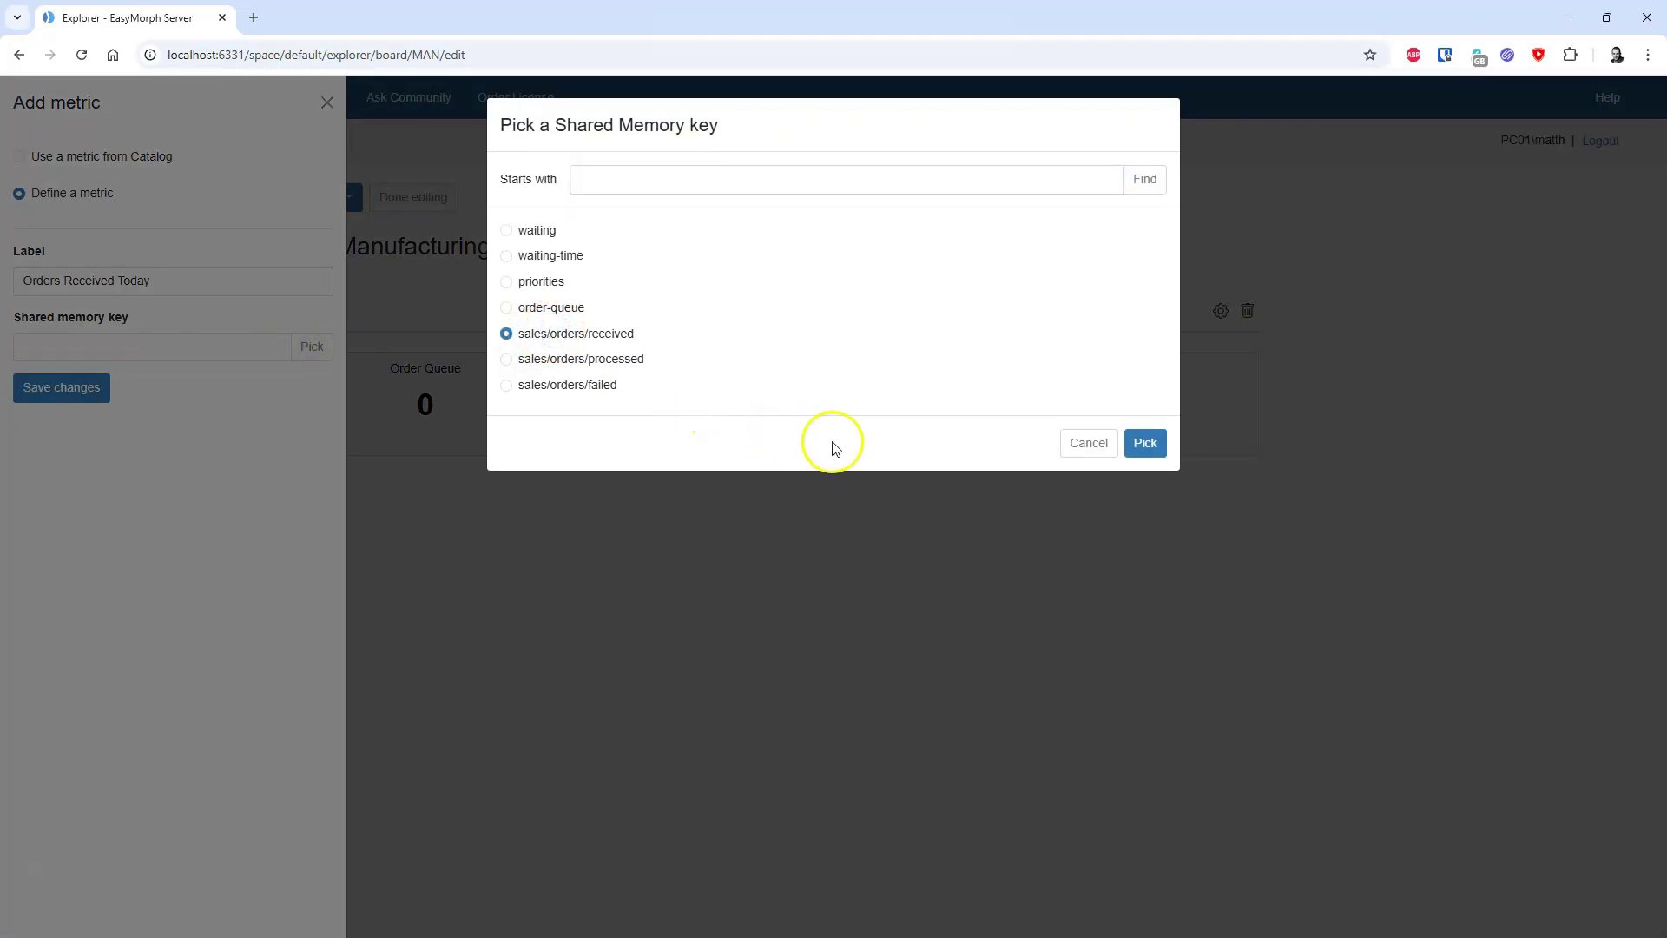
left_click(1145, 443)
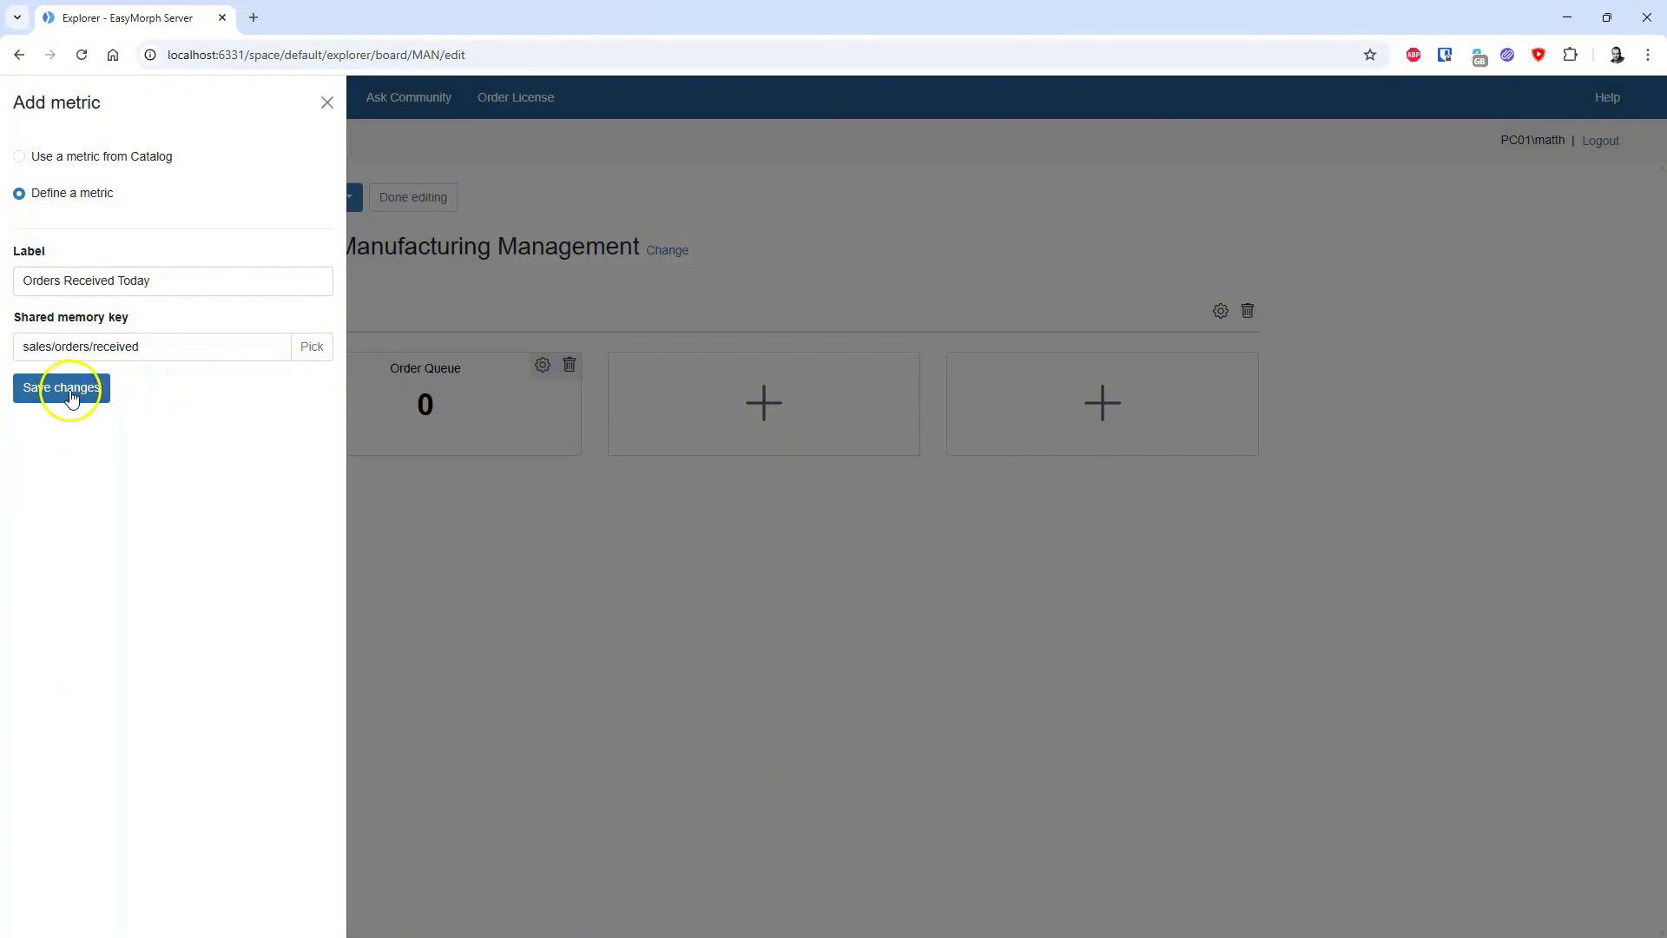
left_click(61, 387)
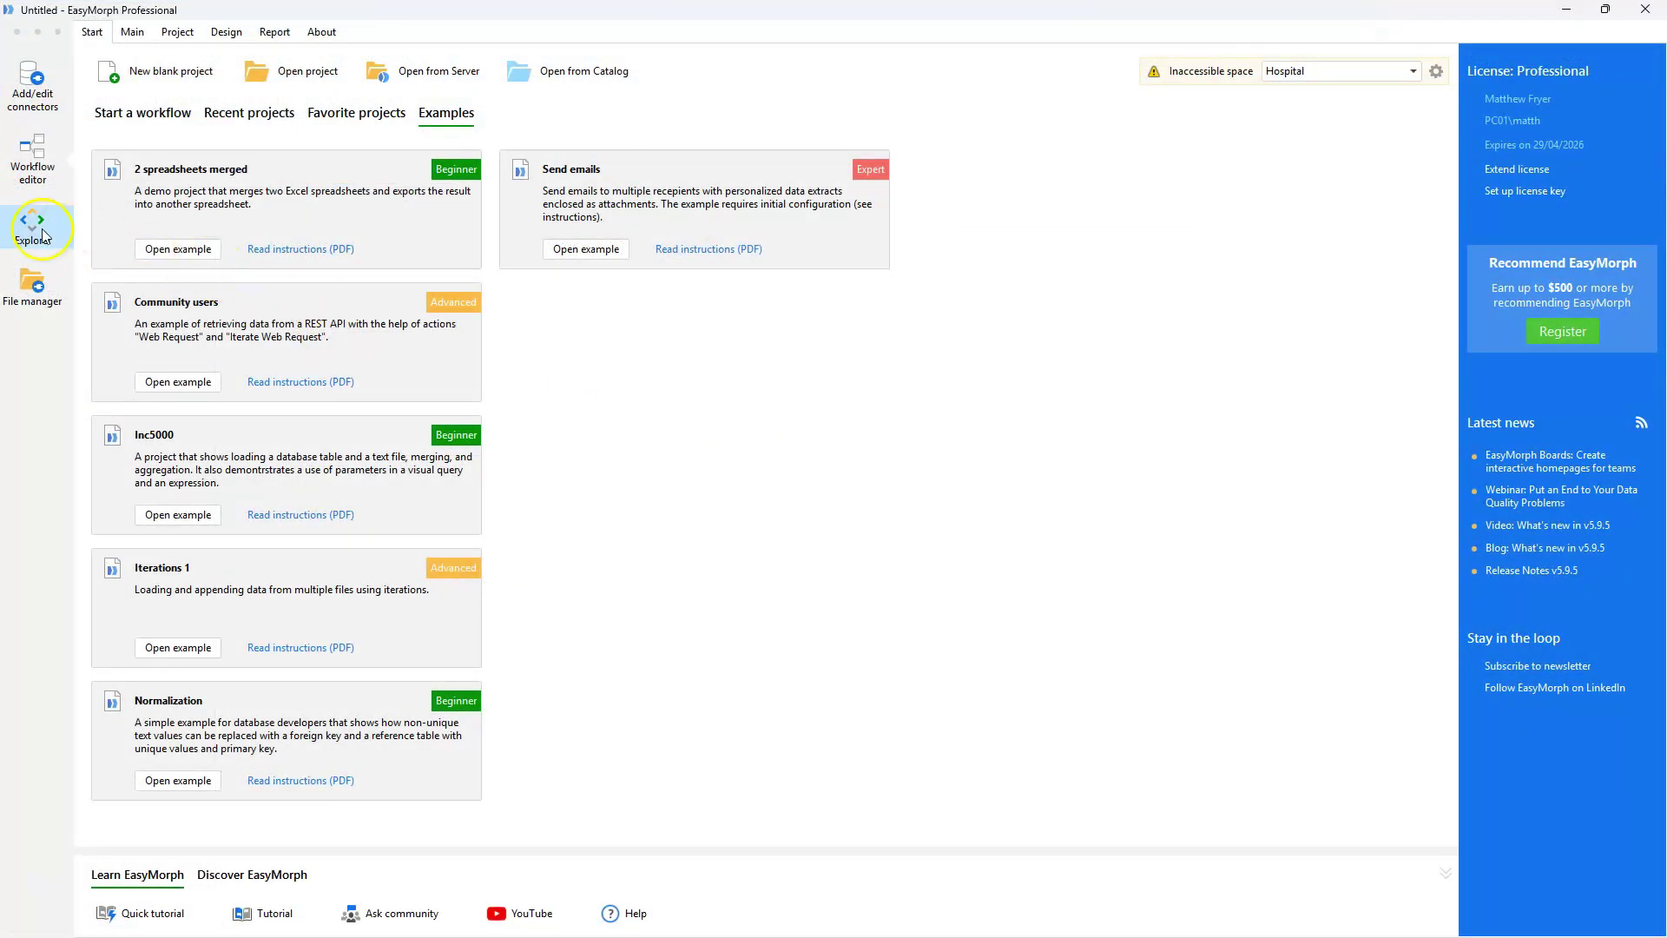
In EasyMorph Professional's Explorer, switch to the Default server space and open the Order Queue metric's settings for editing.
left_click(26, 227)
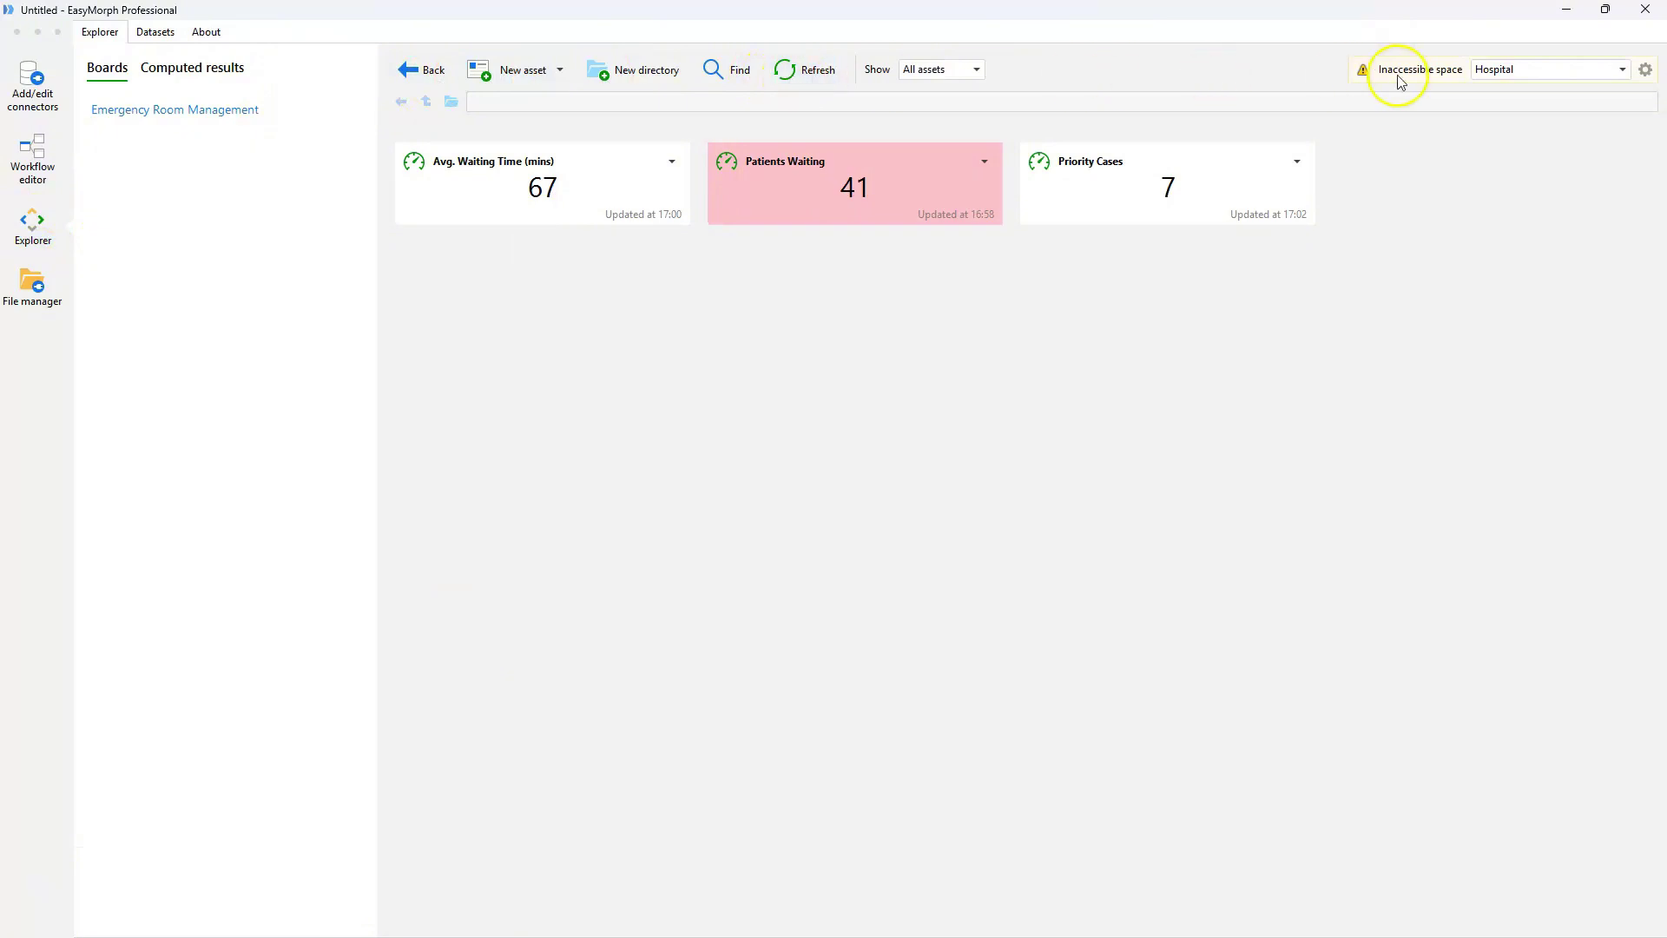
left_click(1603, 75)
left_click(1595, 88)
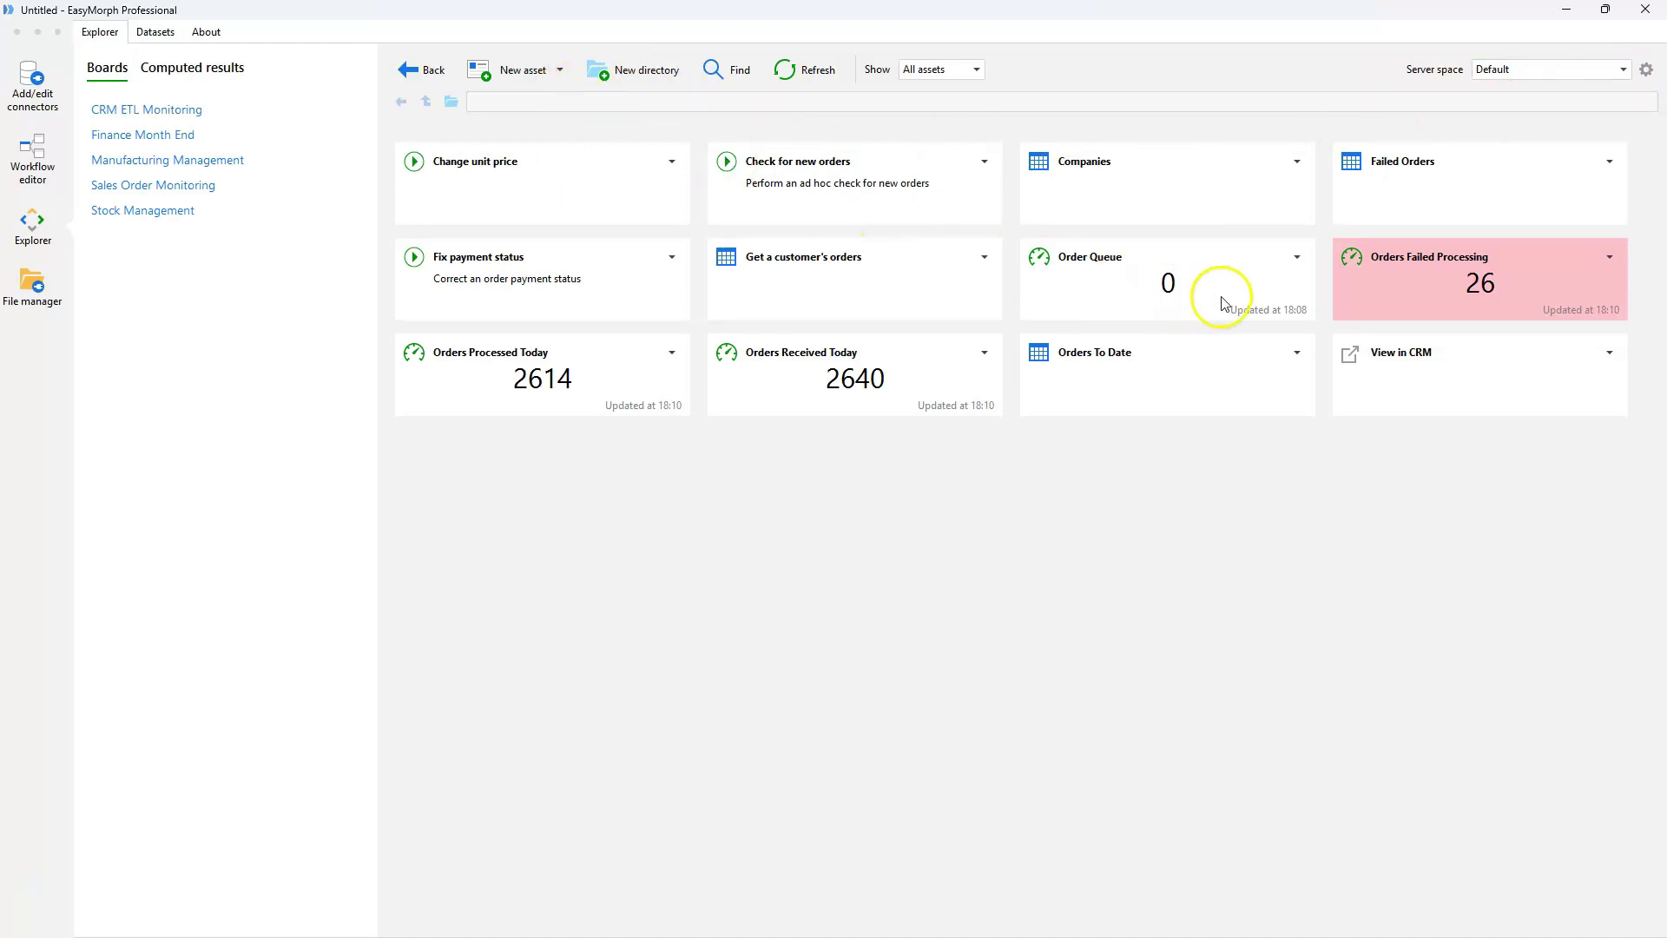
left_click(1297, 257)
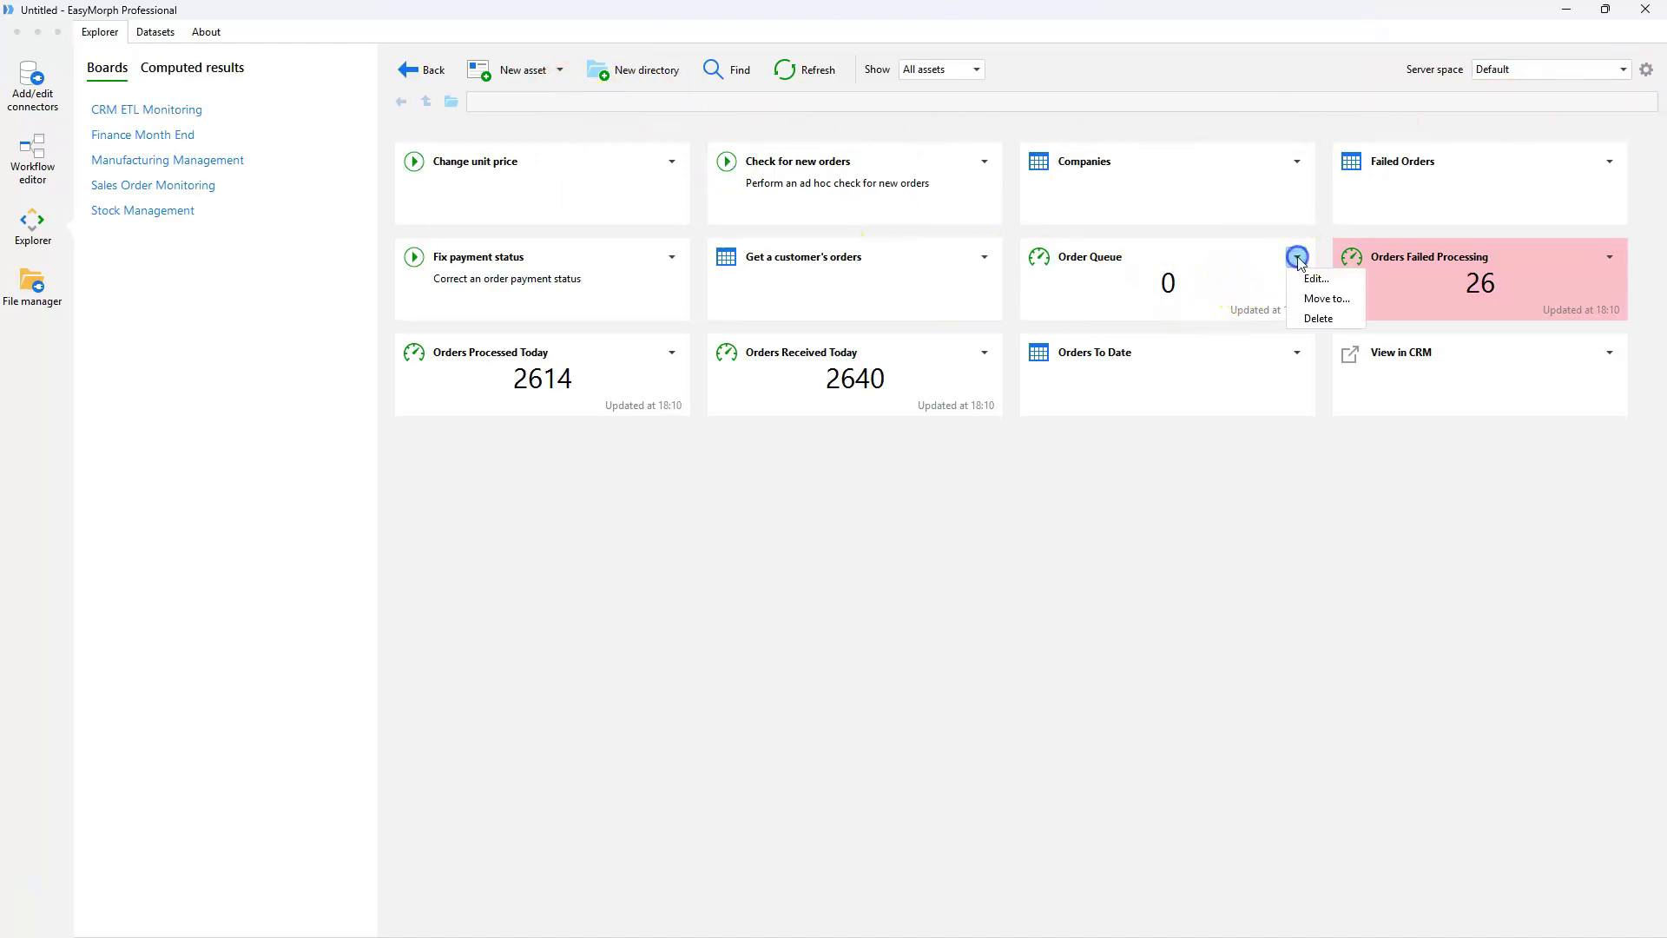
left_click(1313, 279)
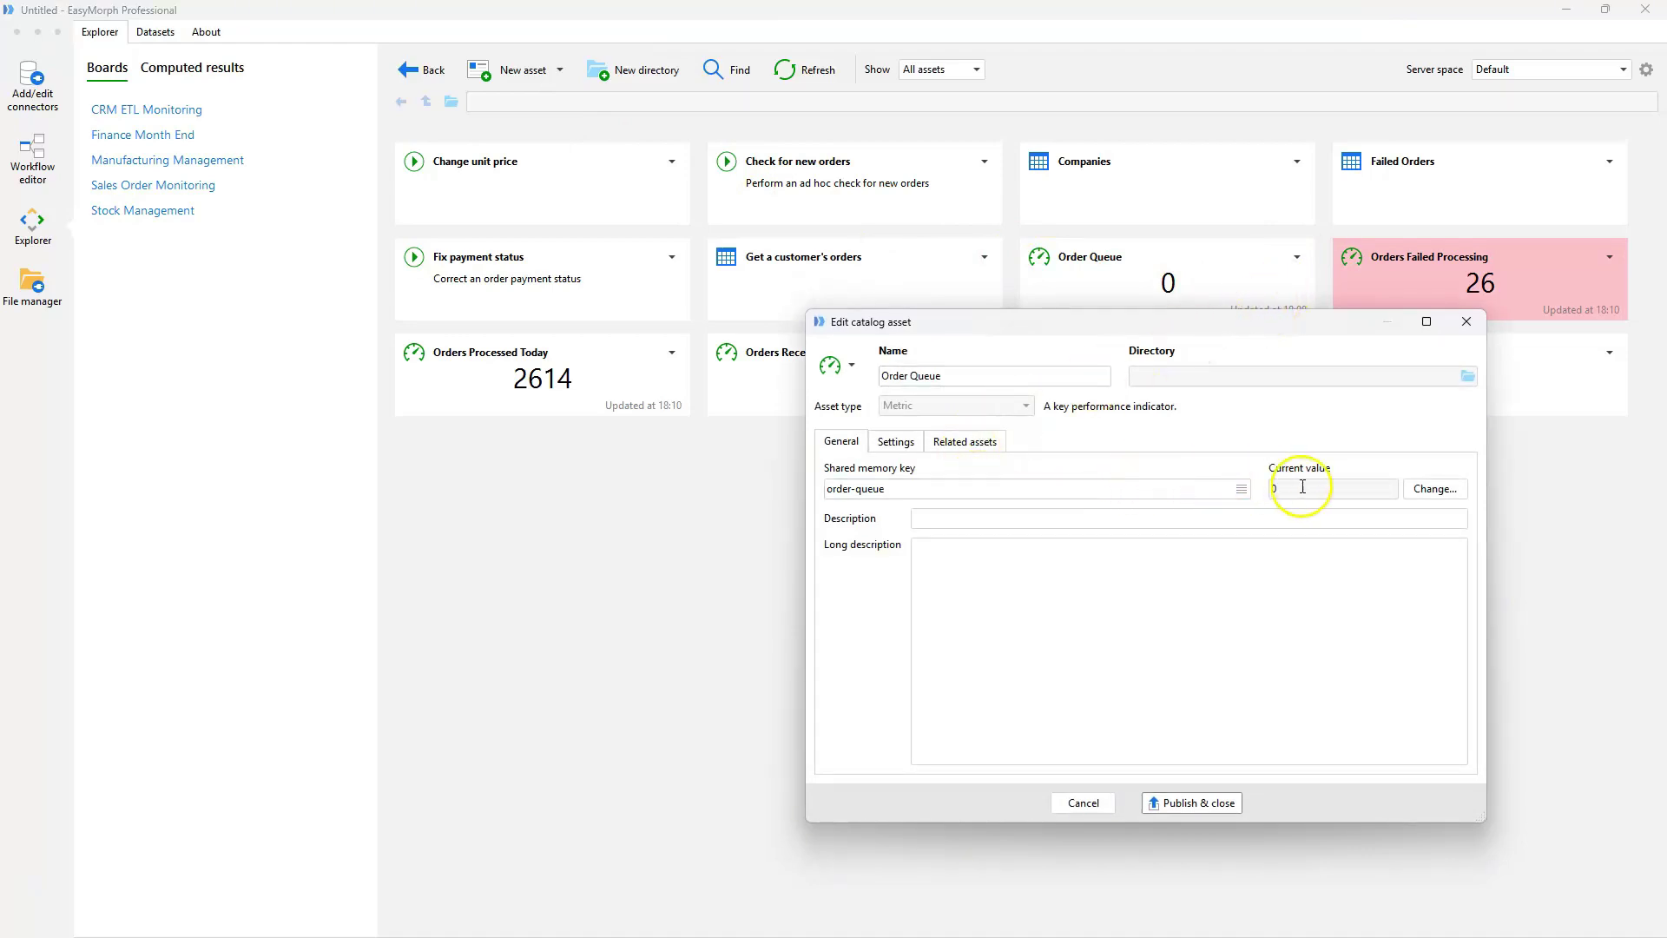
left_click(896, 442)
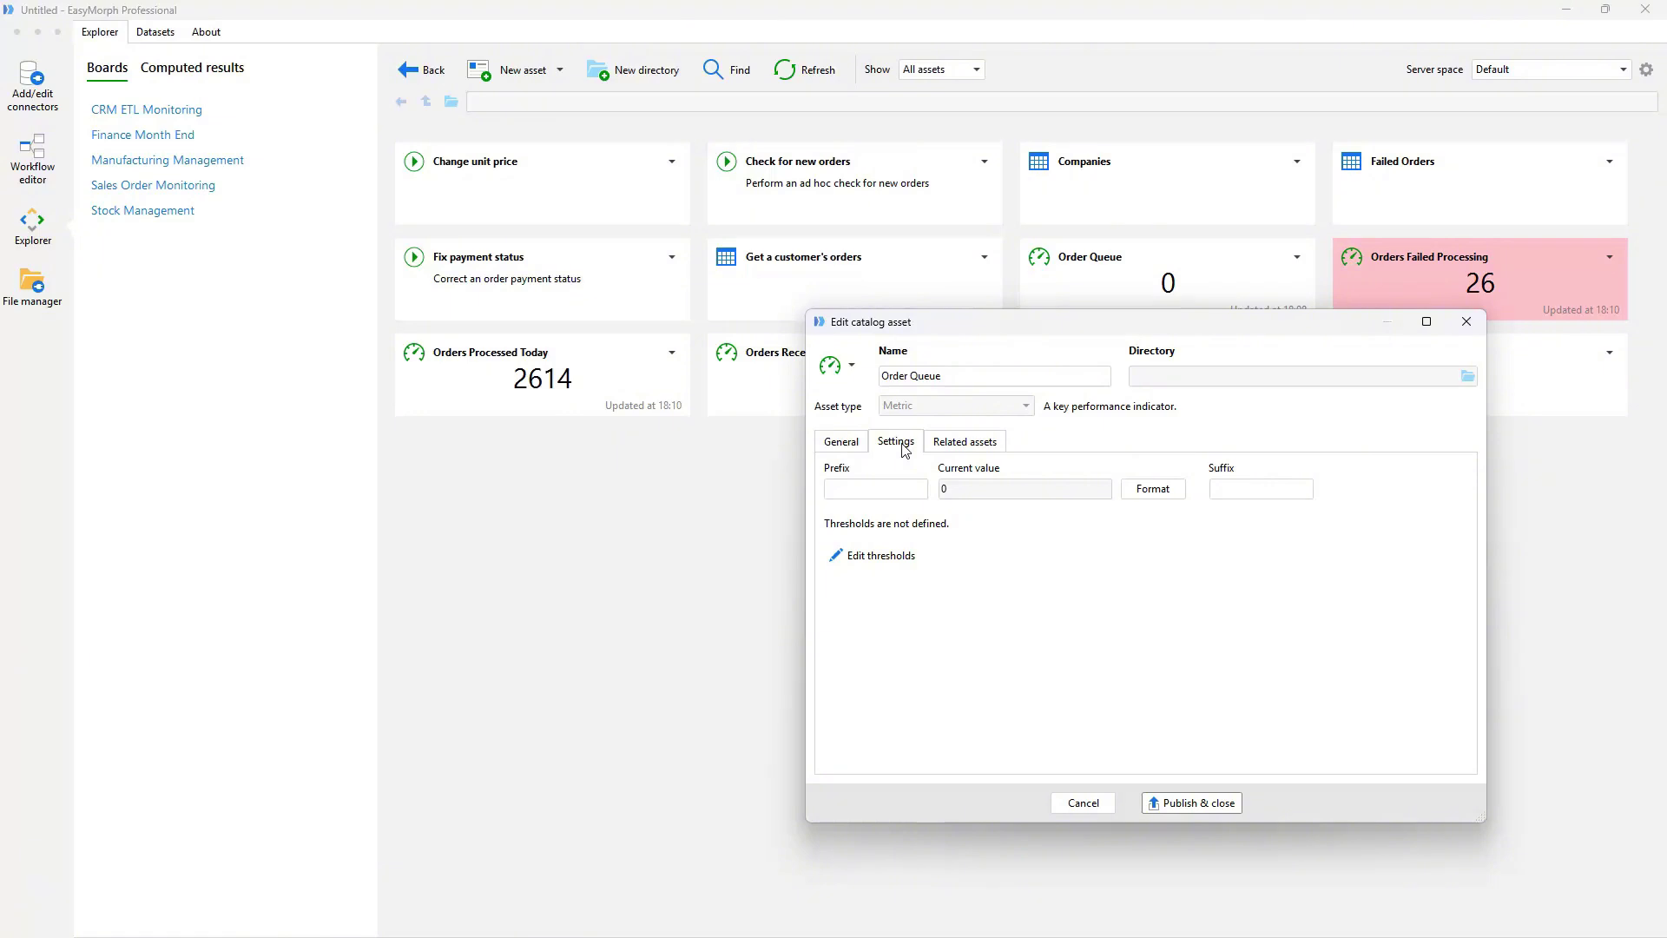
Try a $ prefix and a USD suffix on the Order Queue metric and clear both.
left_click(889, 488)
left_click(1258, 484)
left_click(880, 489)
type("$")
left_click(1280, 488)
type("USD")
double_click(1215, 489)
key("BackSpace")
left_click(859, 488)
key("BackSpace")
Add two thresholds to the Order Queue metric, 0 and 3000.
left_click(879, 564)
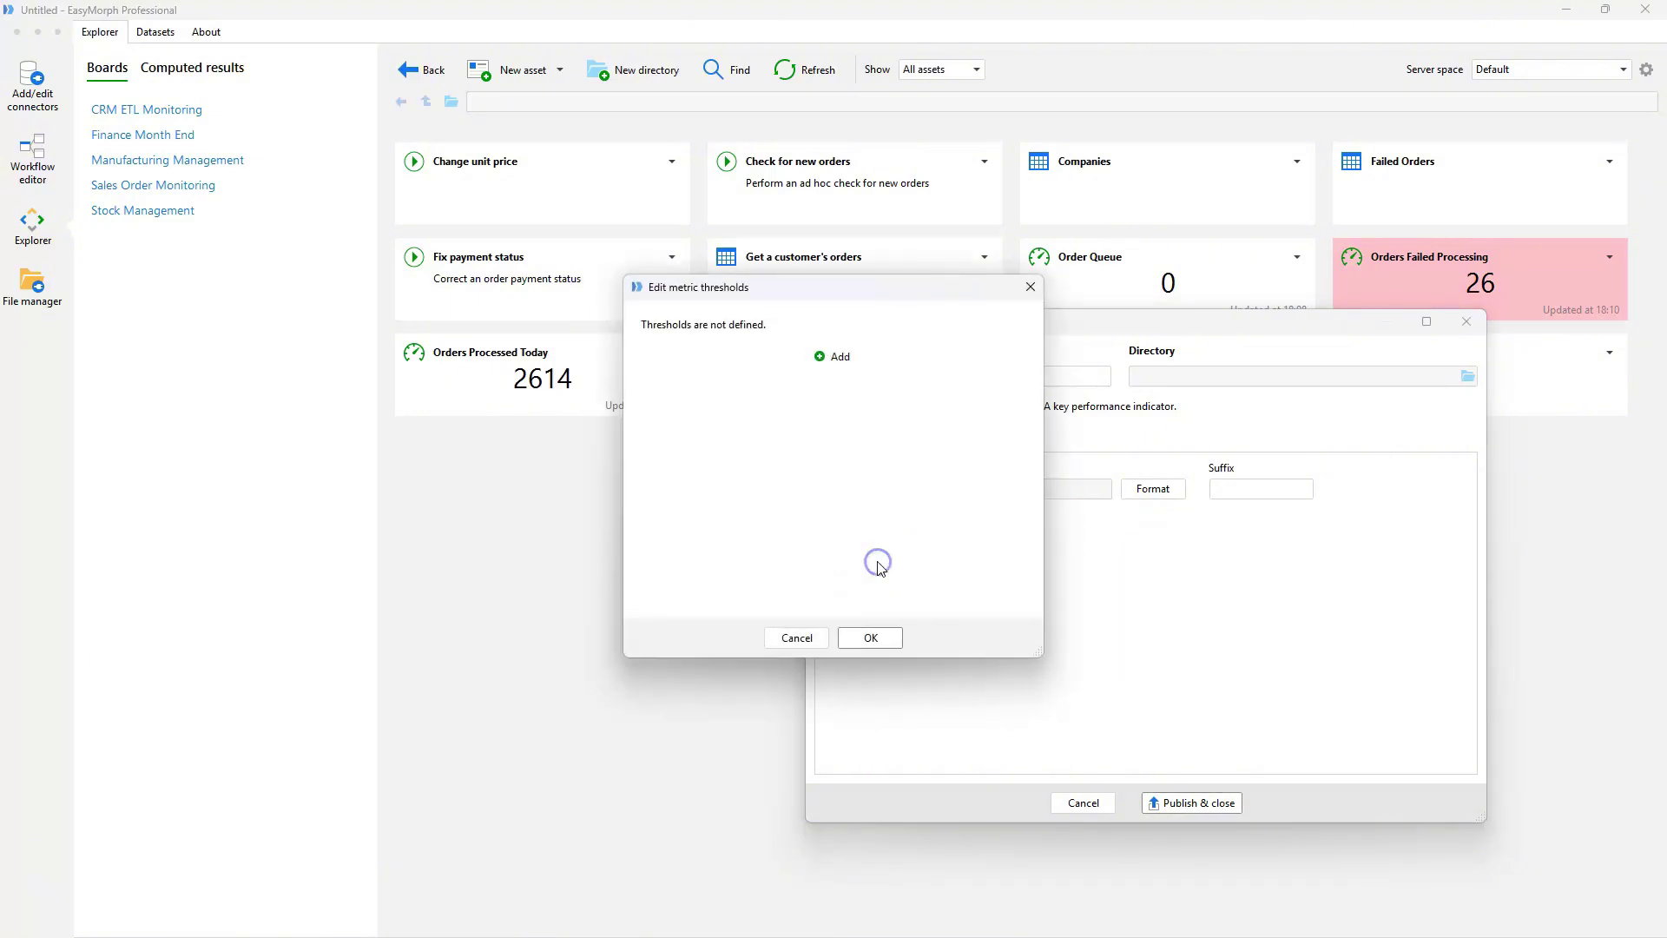
left_click(835, 374)
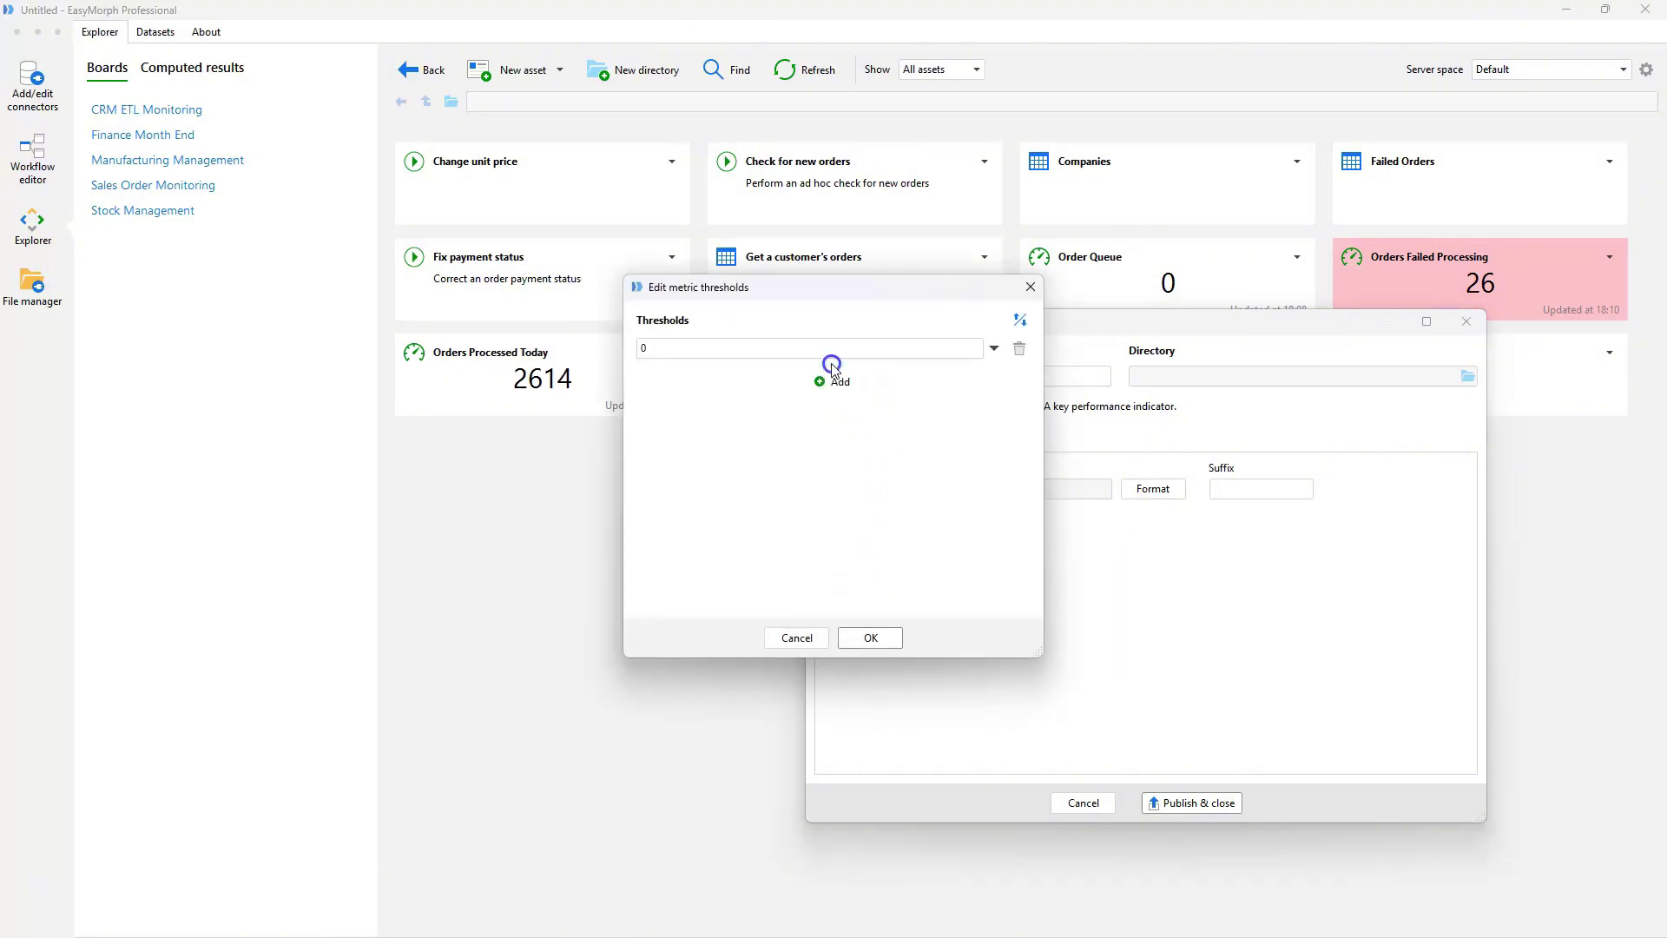
left_click(839, 389)
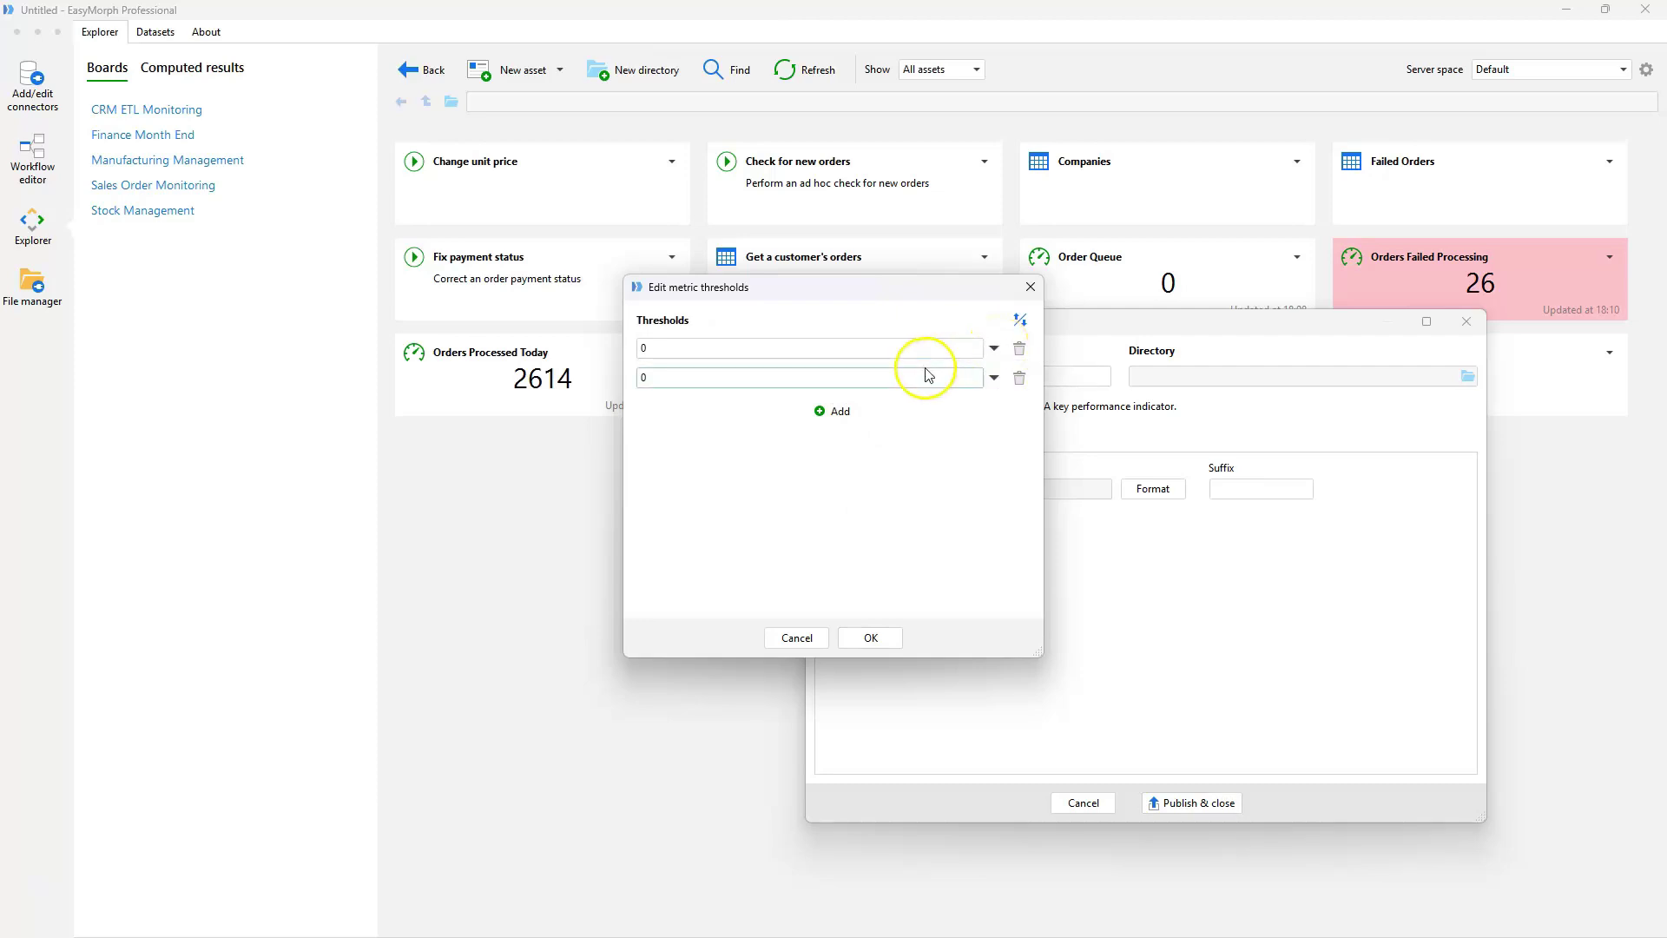
left_click_drag(733, 383, 637, 386)
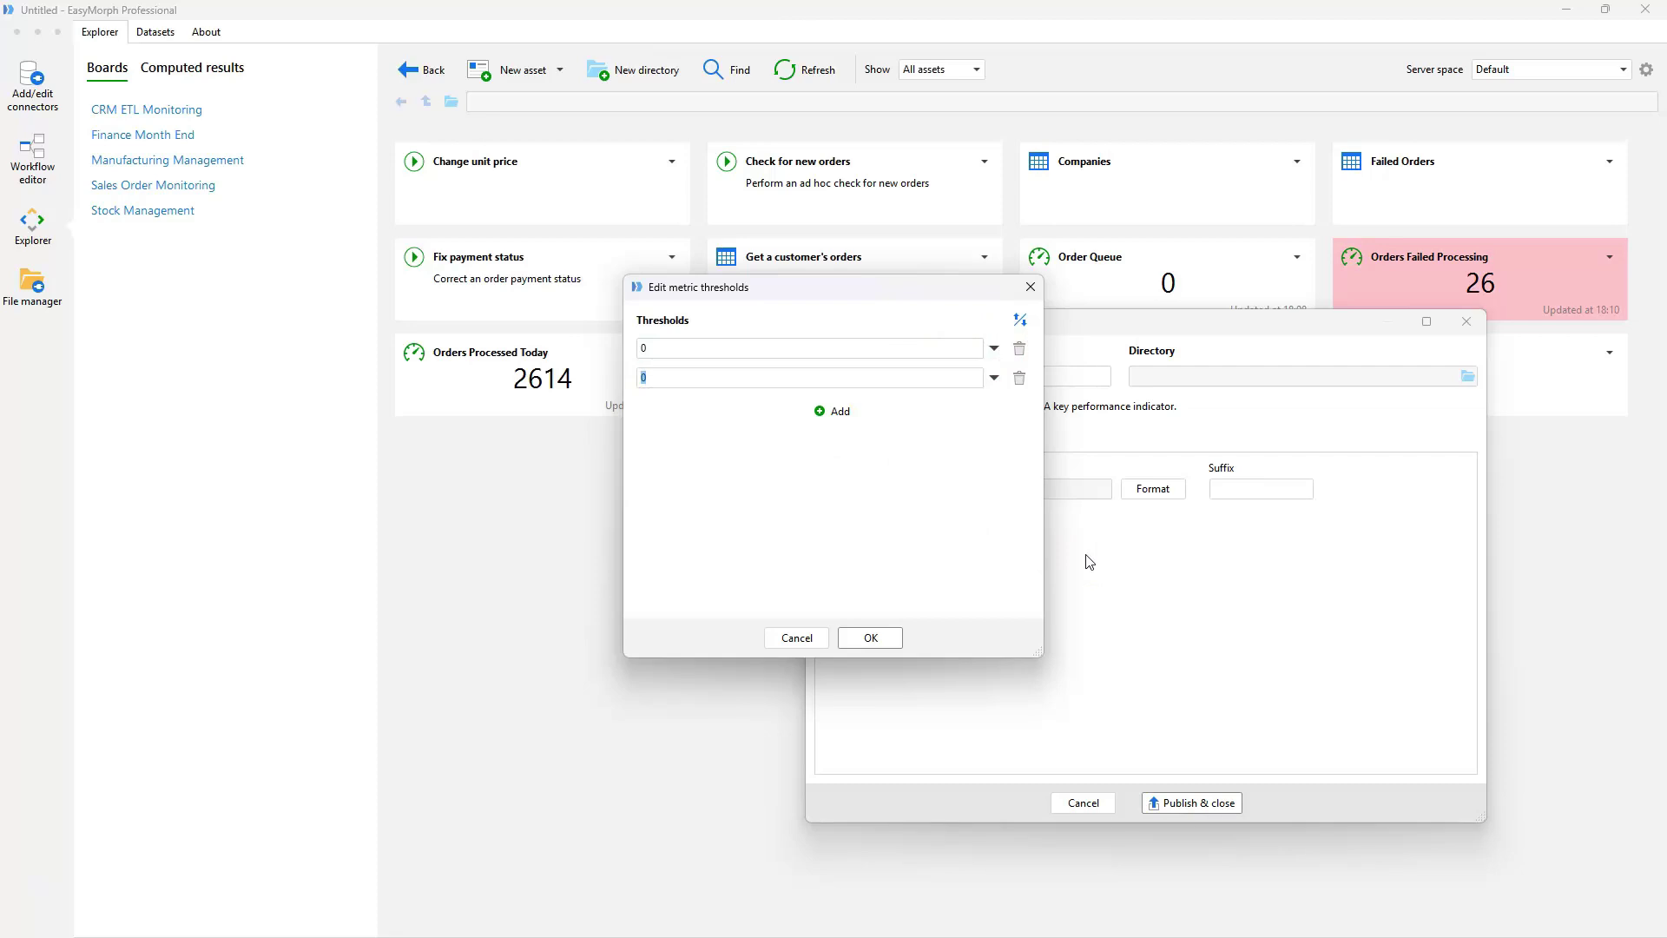
type("3000")
left_click(869, 639)
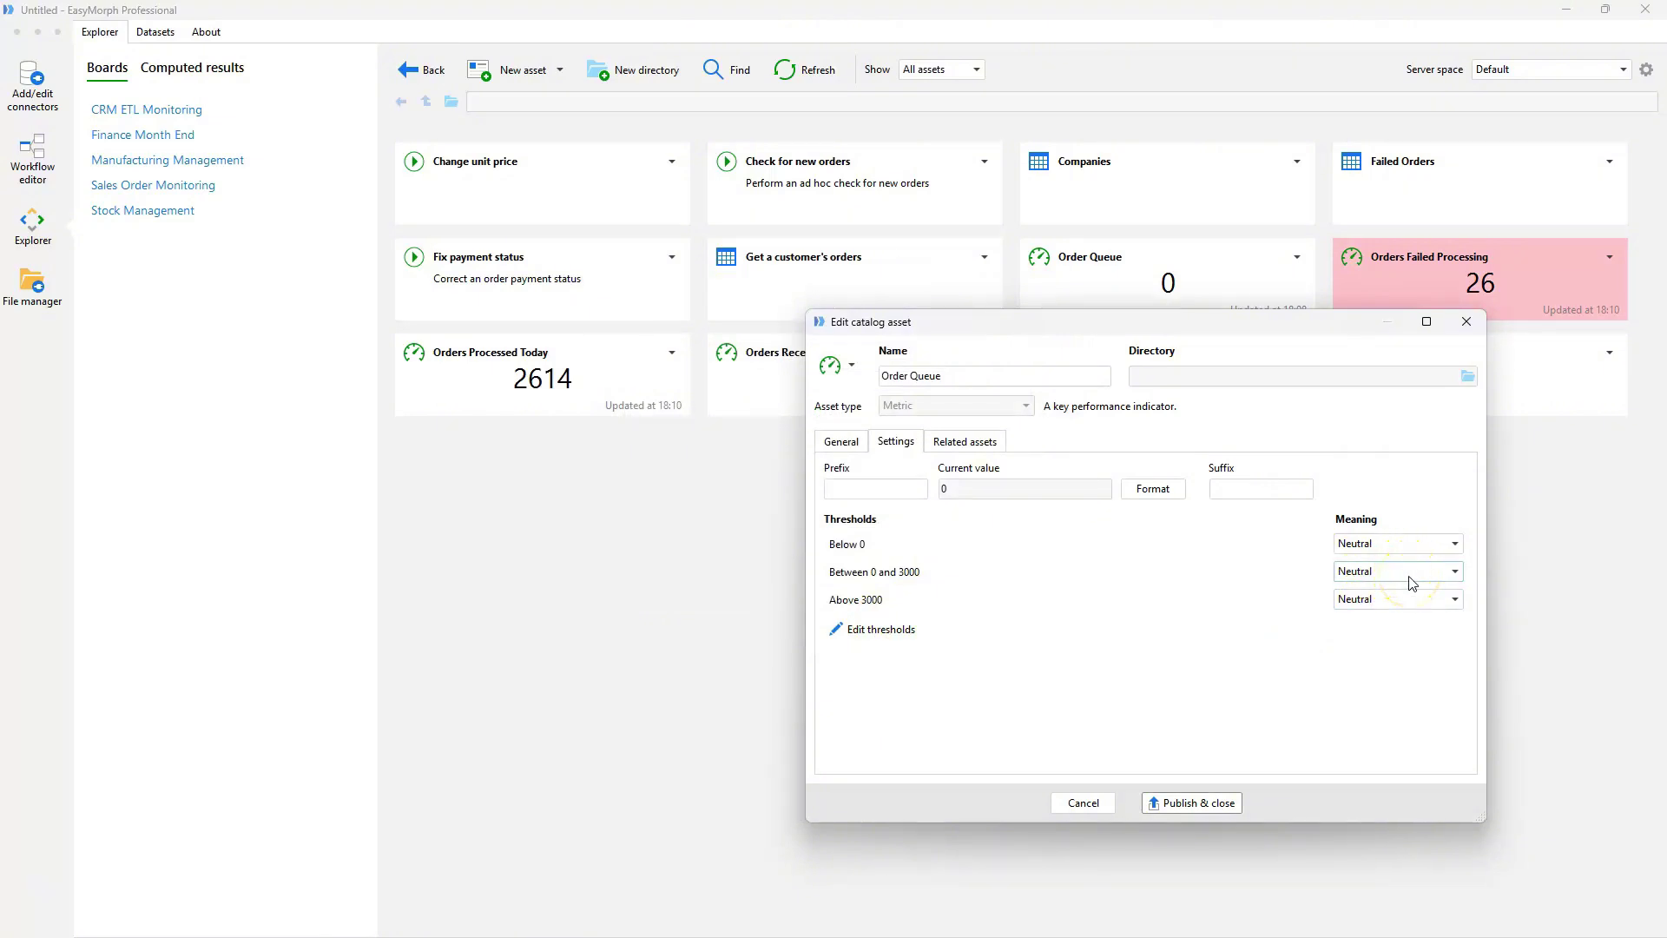
Set the meaning of Order Queue values above 3000 to Bad.
left_click(1410, 598)
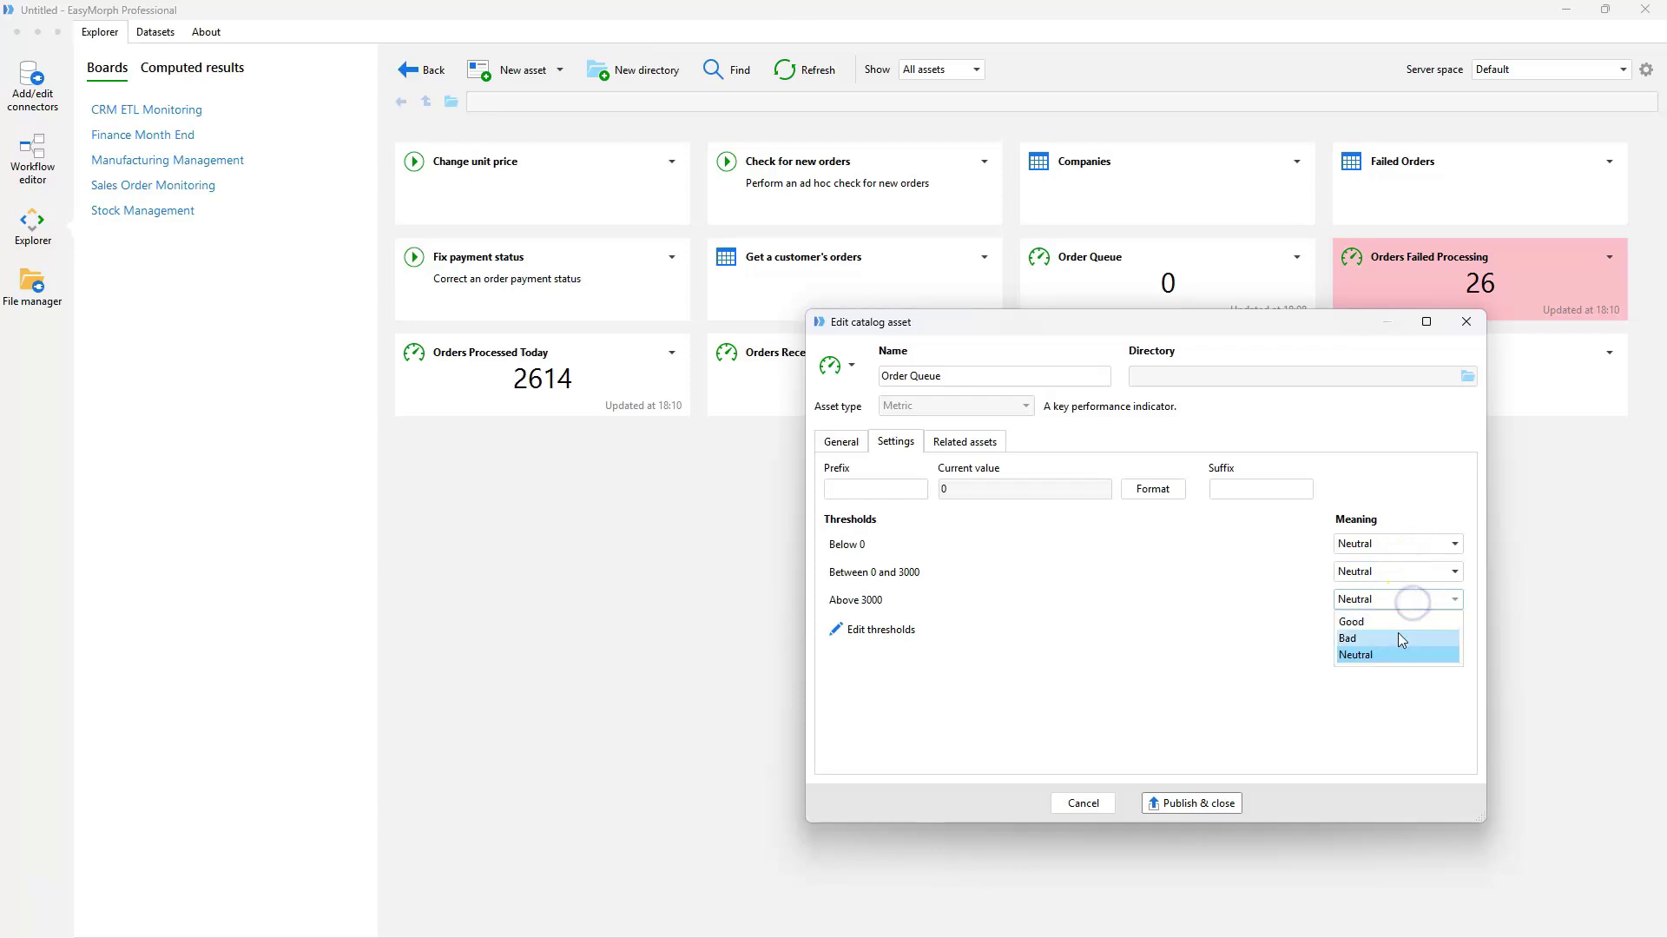
left_click(1349, 638)
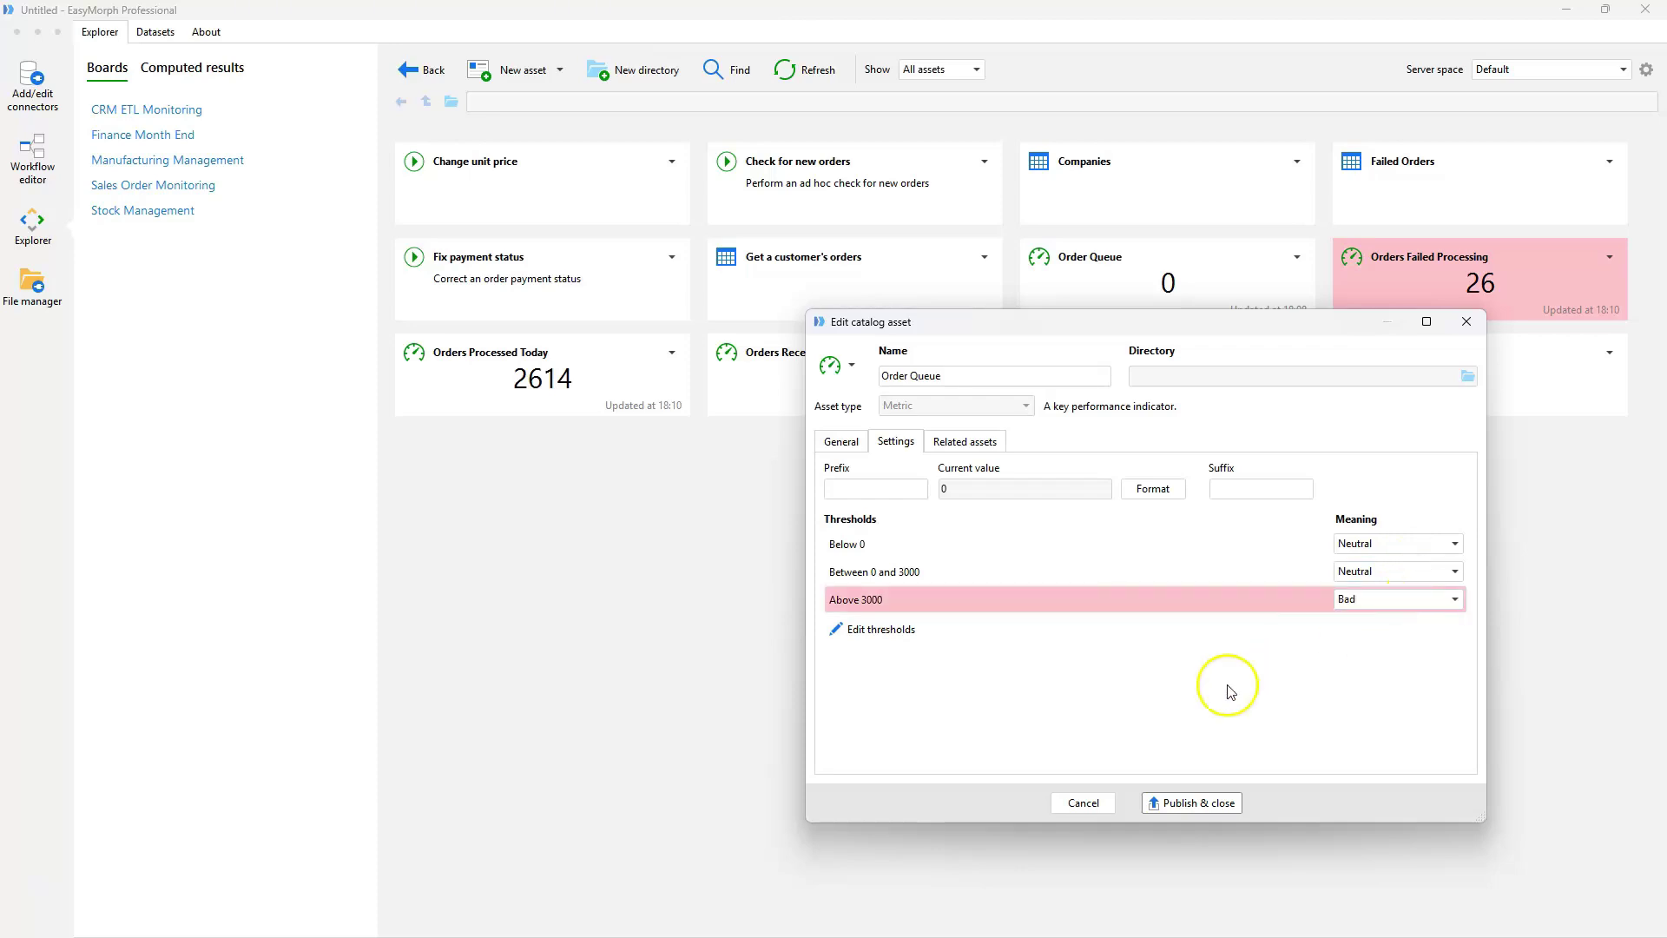
left_click(1455, 570)
left_click(1437, 546)
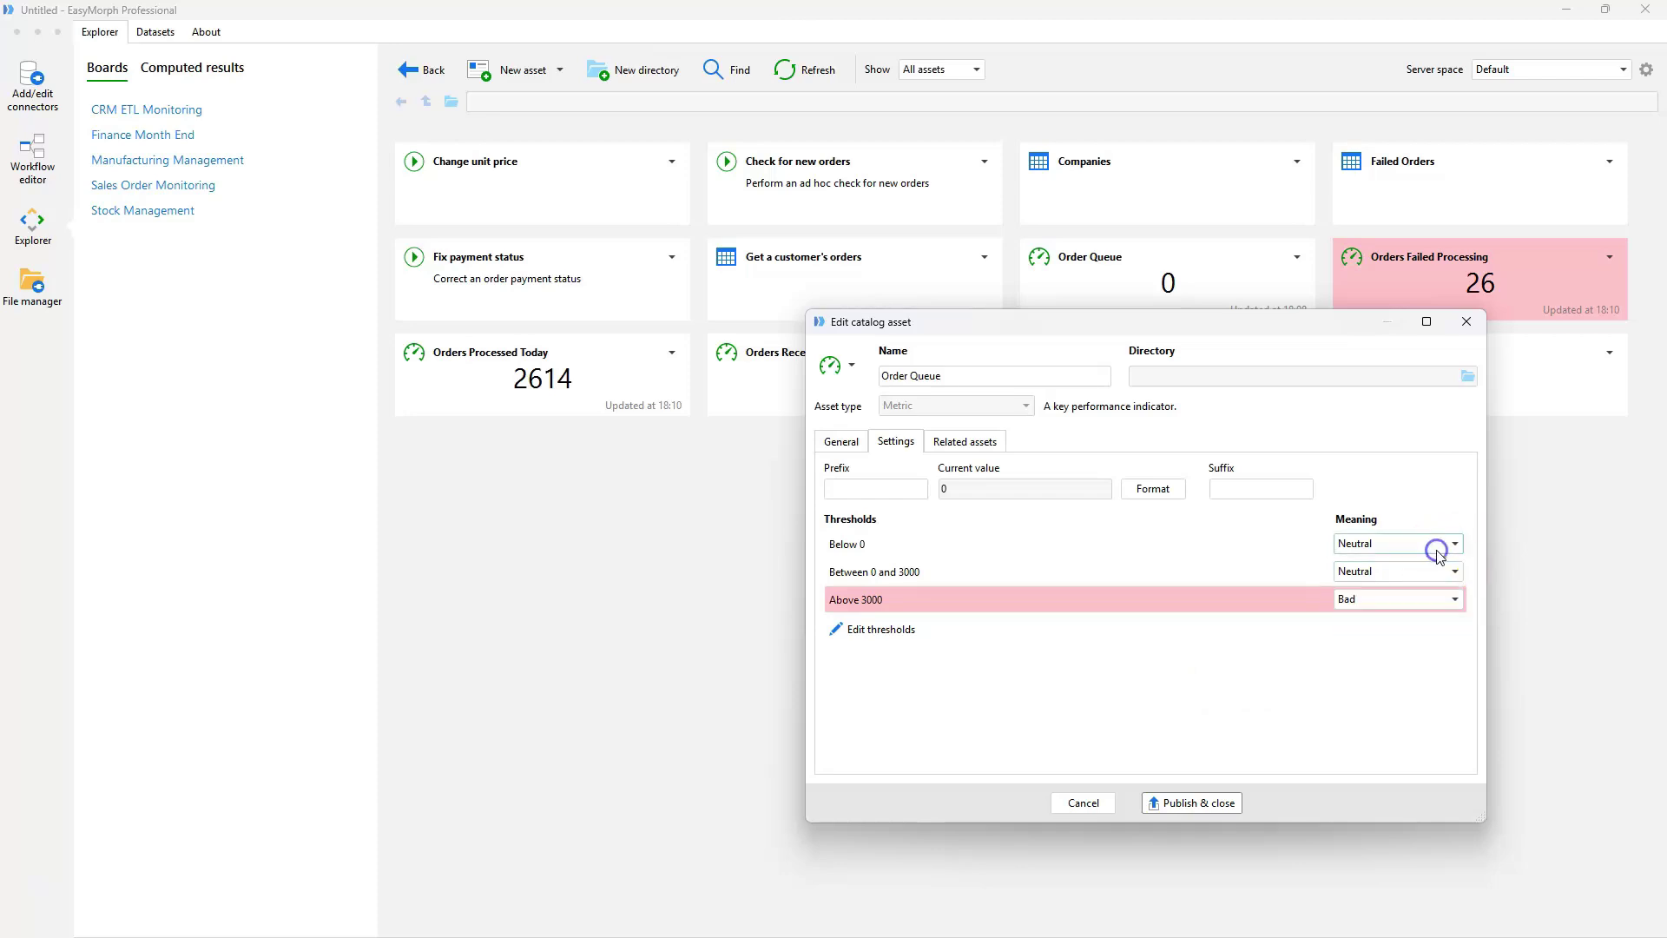
left_click(1439, 546)
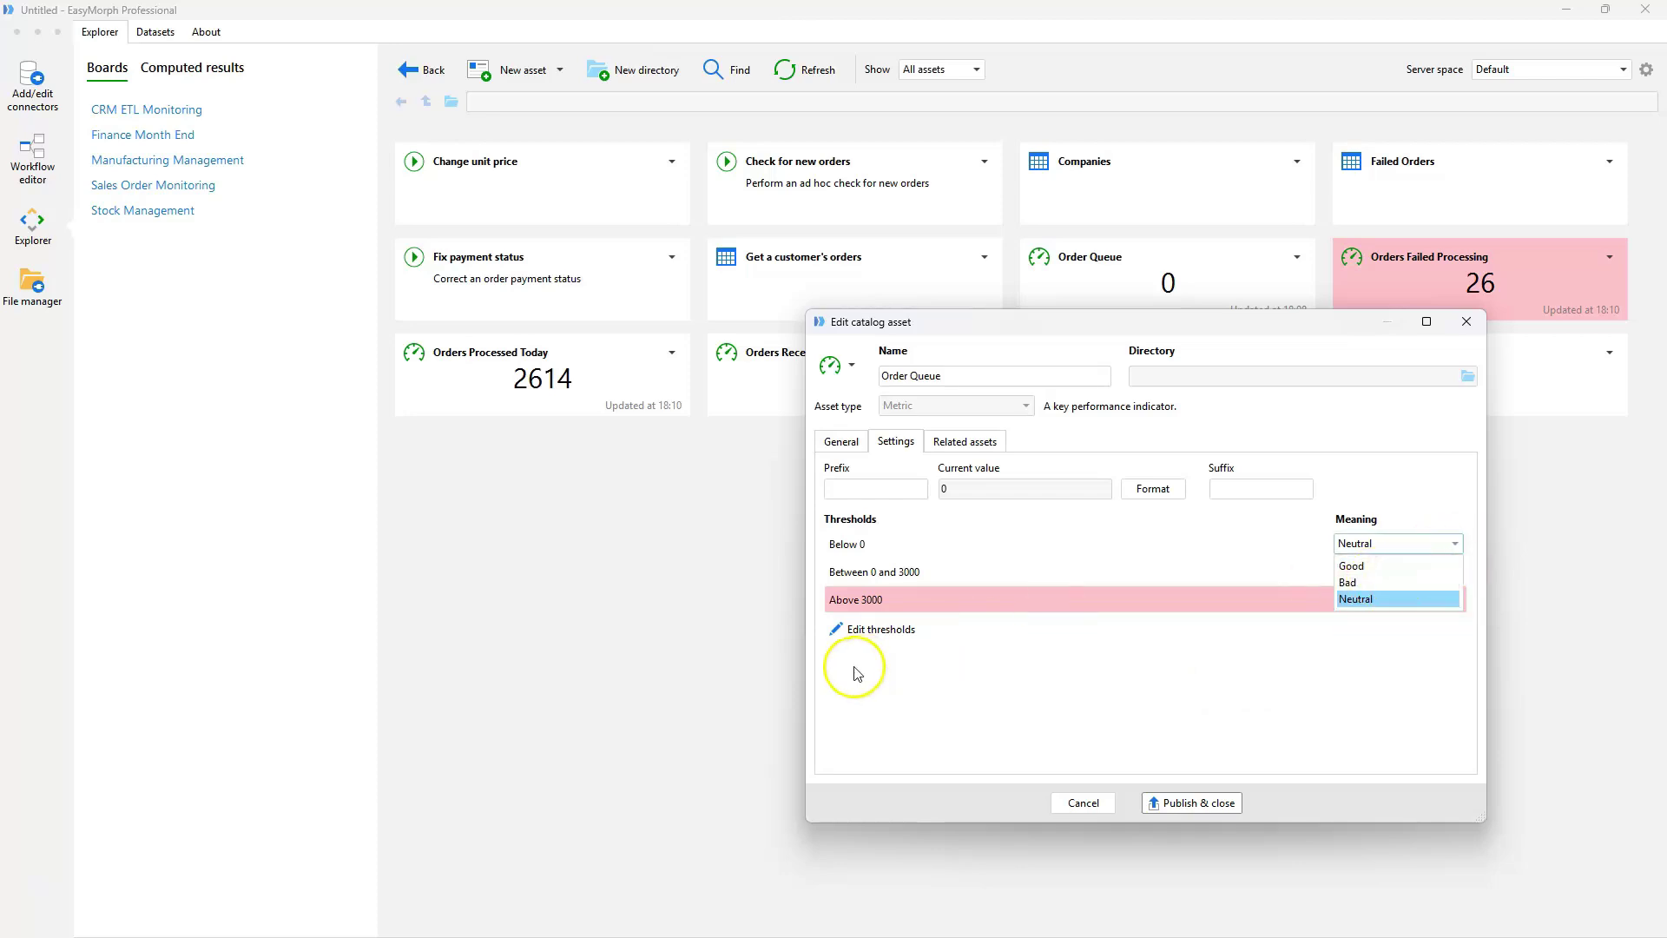
left_click(872, 639)
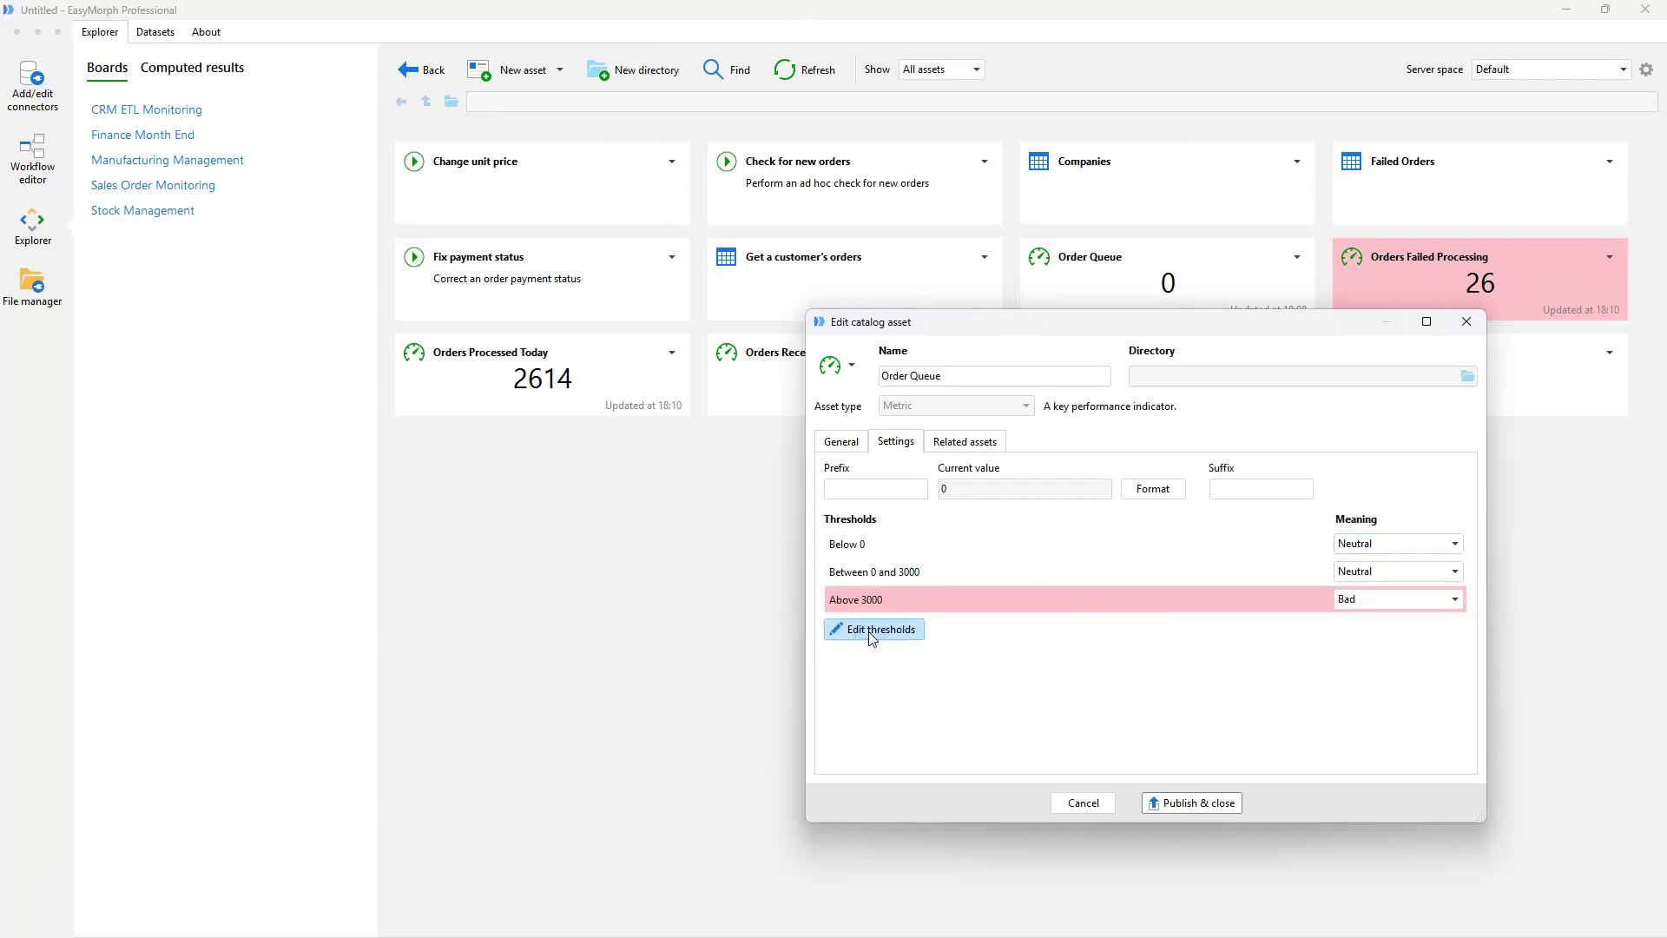
Change the Order Queue metric's lower threshold to 1000.
left_click(872, 638)
left_click(637, 347)
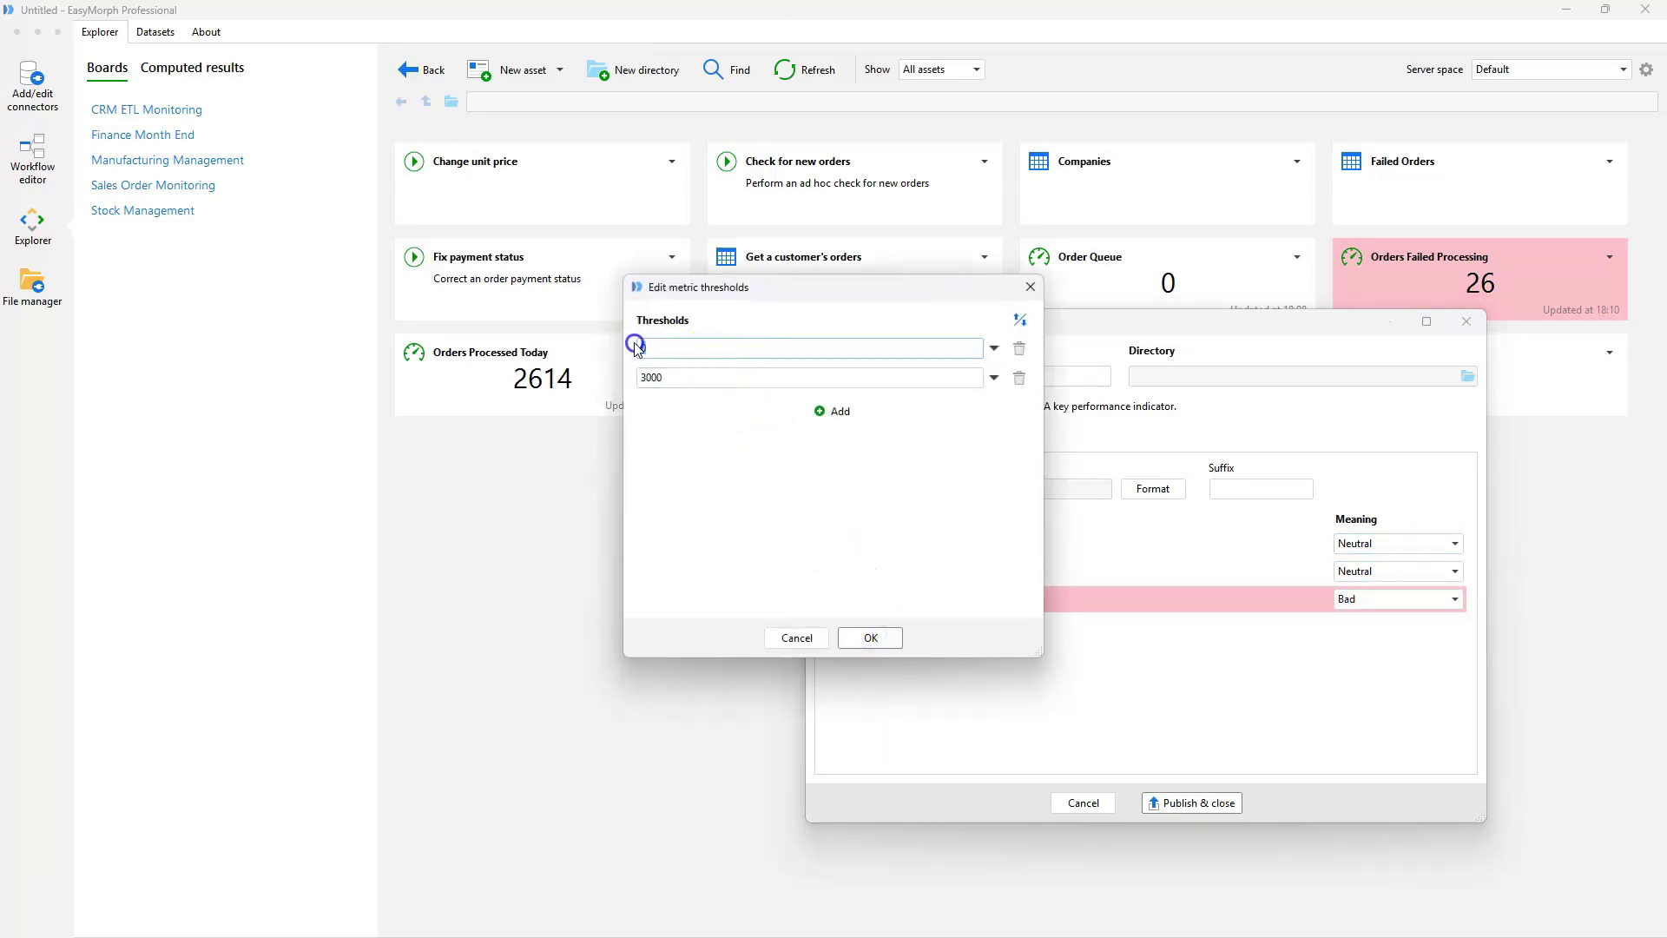
type("1000")
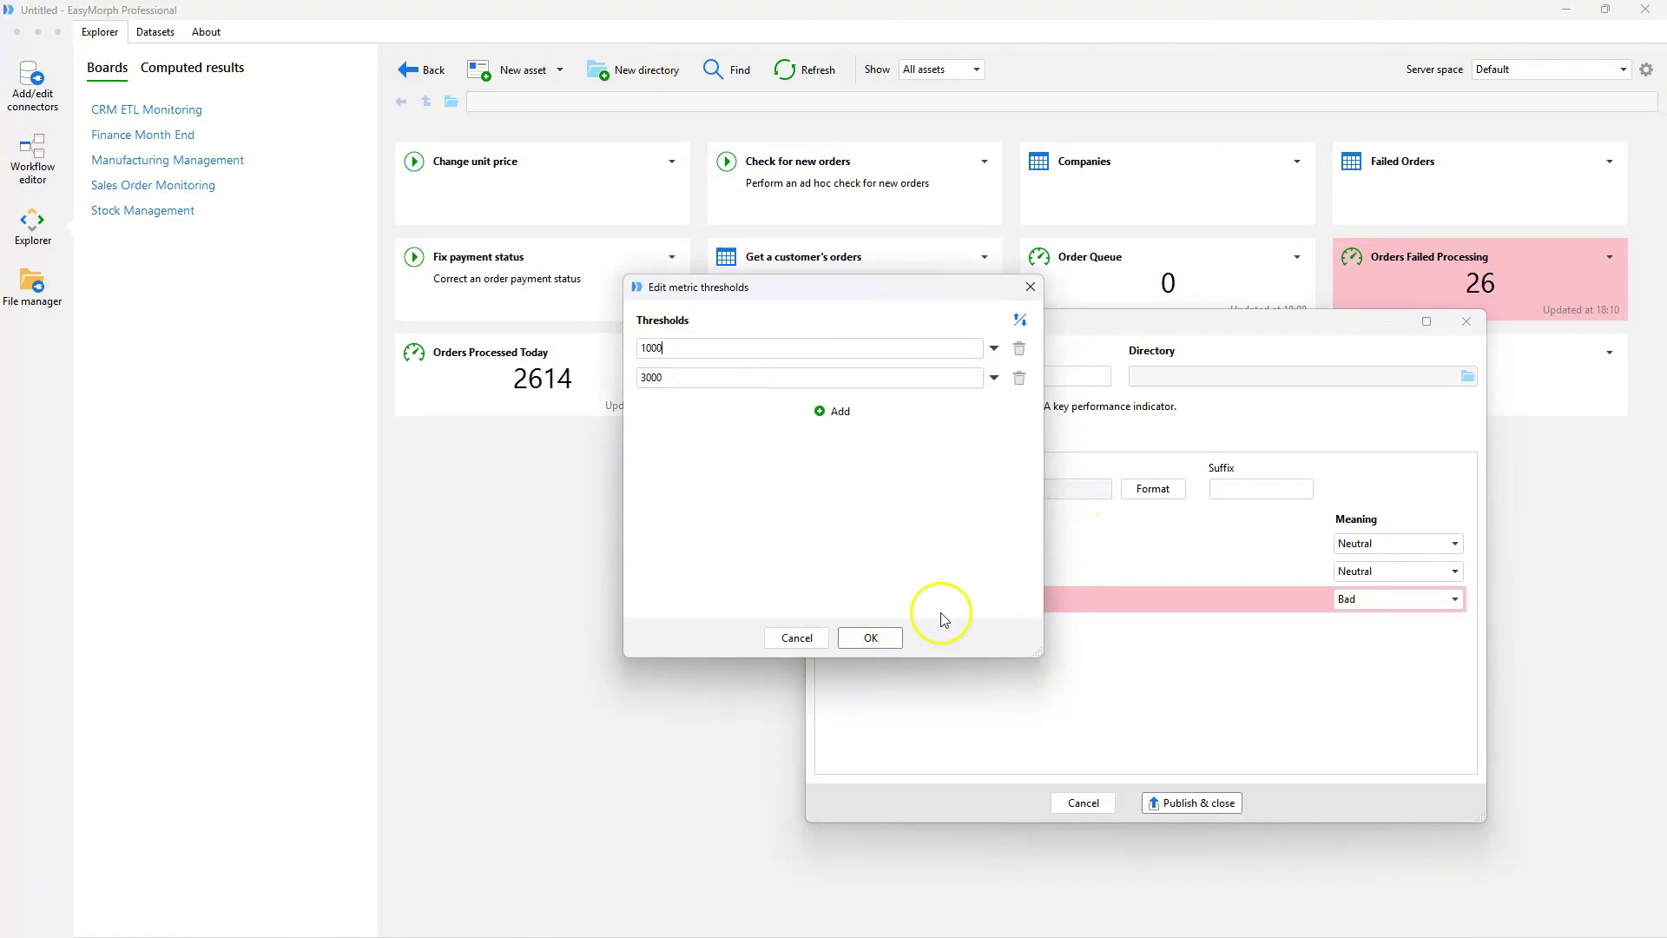
left_click(871, 638)
Set the meaning of values below 1000 to Good and publish the Order Queue metric.
left_click(1366, 543)
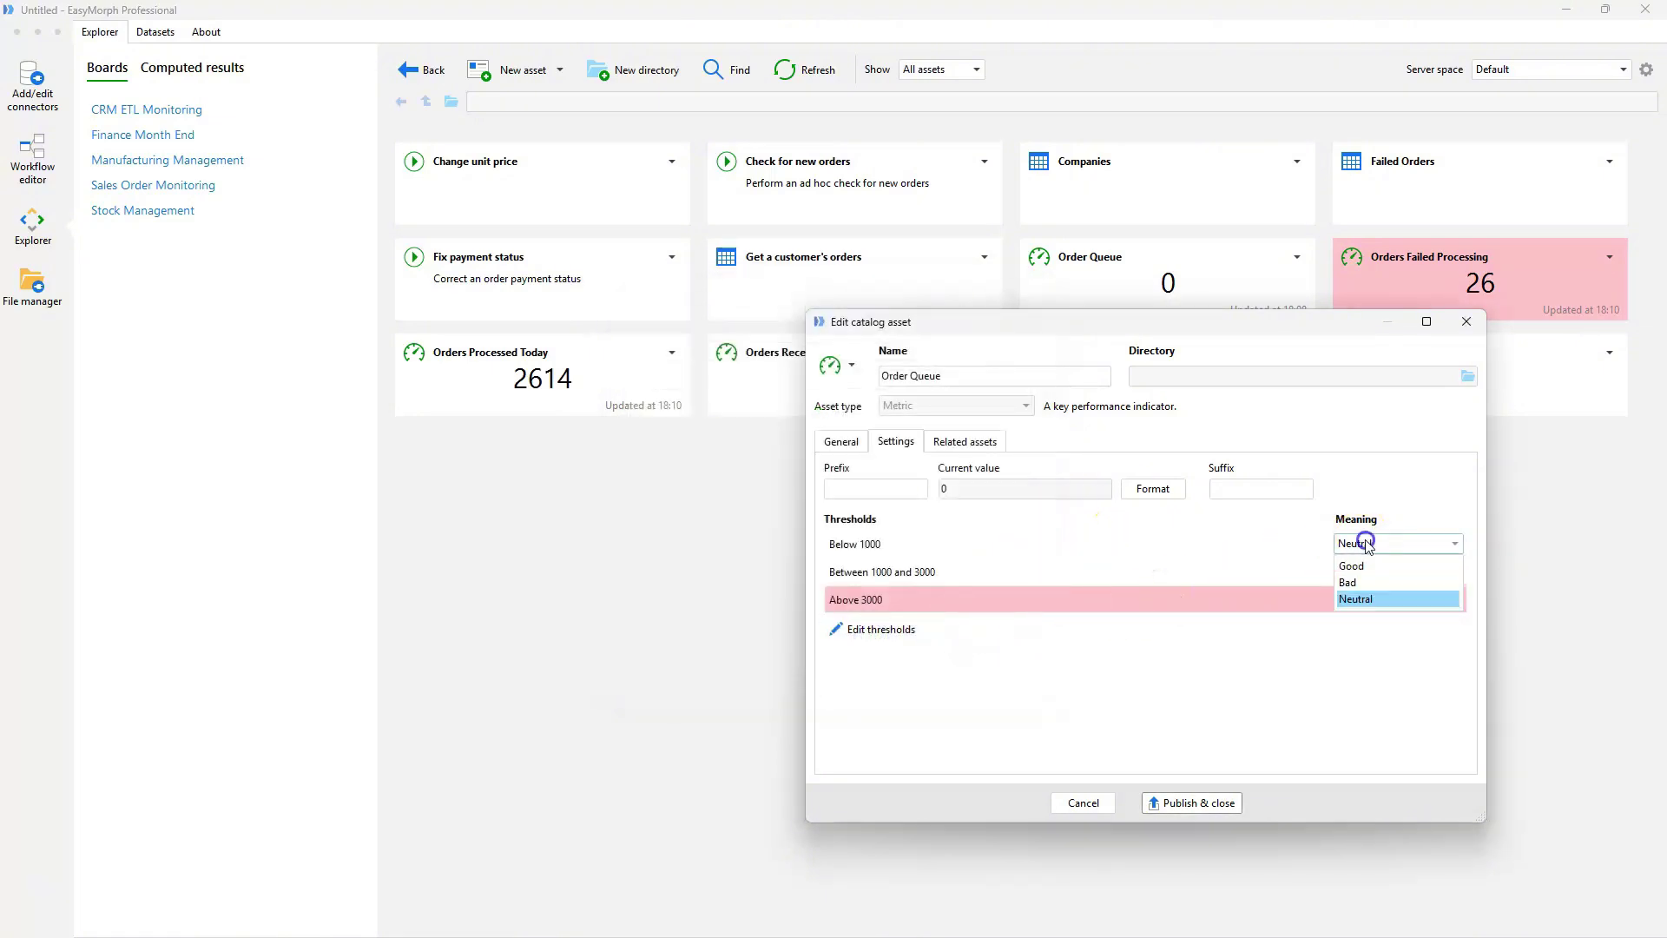
left_click(1368, 561)
left_click(1224, 798)
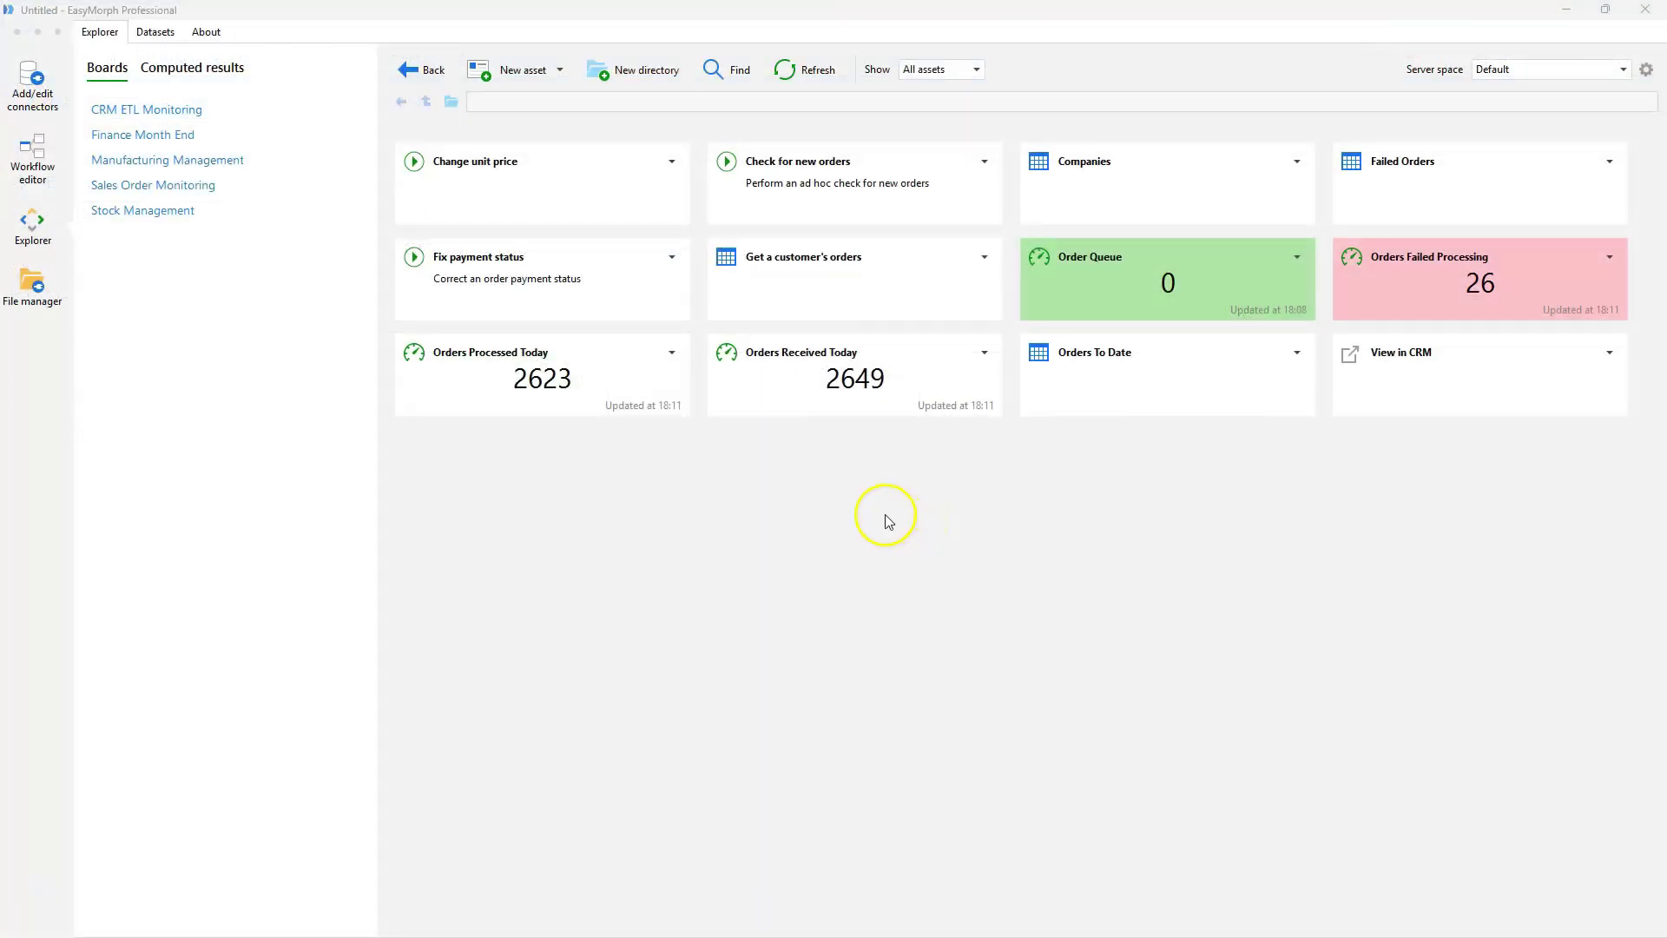
Start a new blank project in the workflow editor without saving the current project.
left_click(39, 154)
left_click(157, 72)
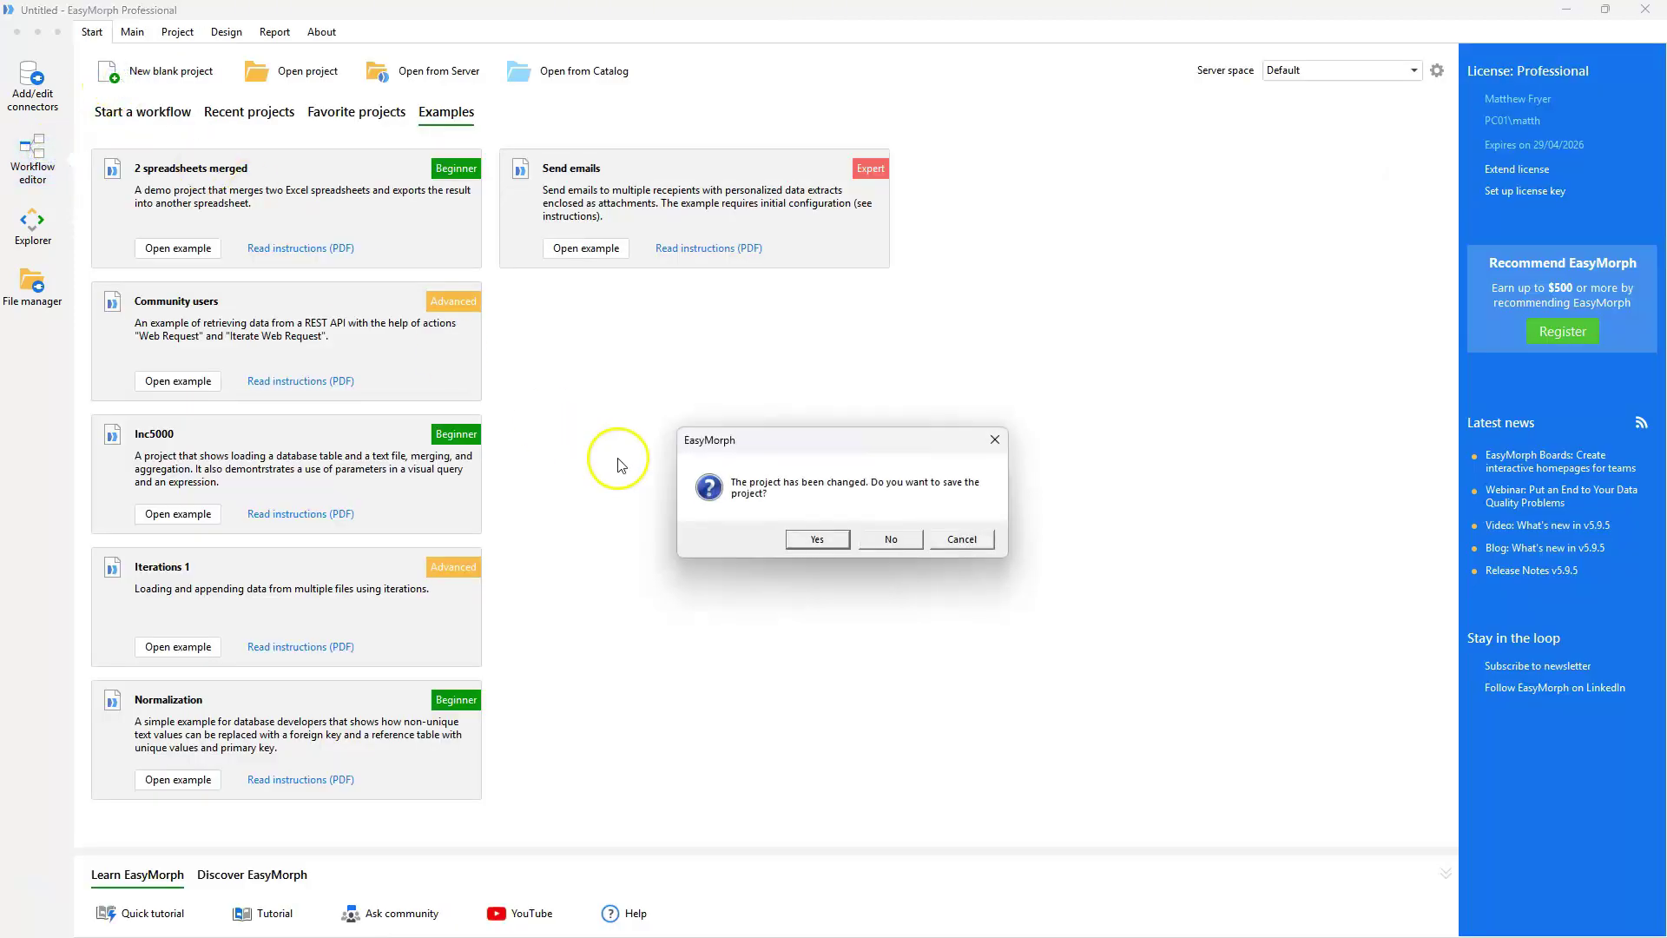
left_click(866, 544)
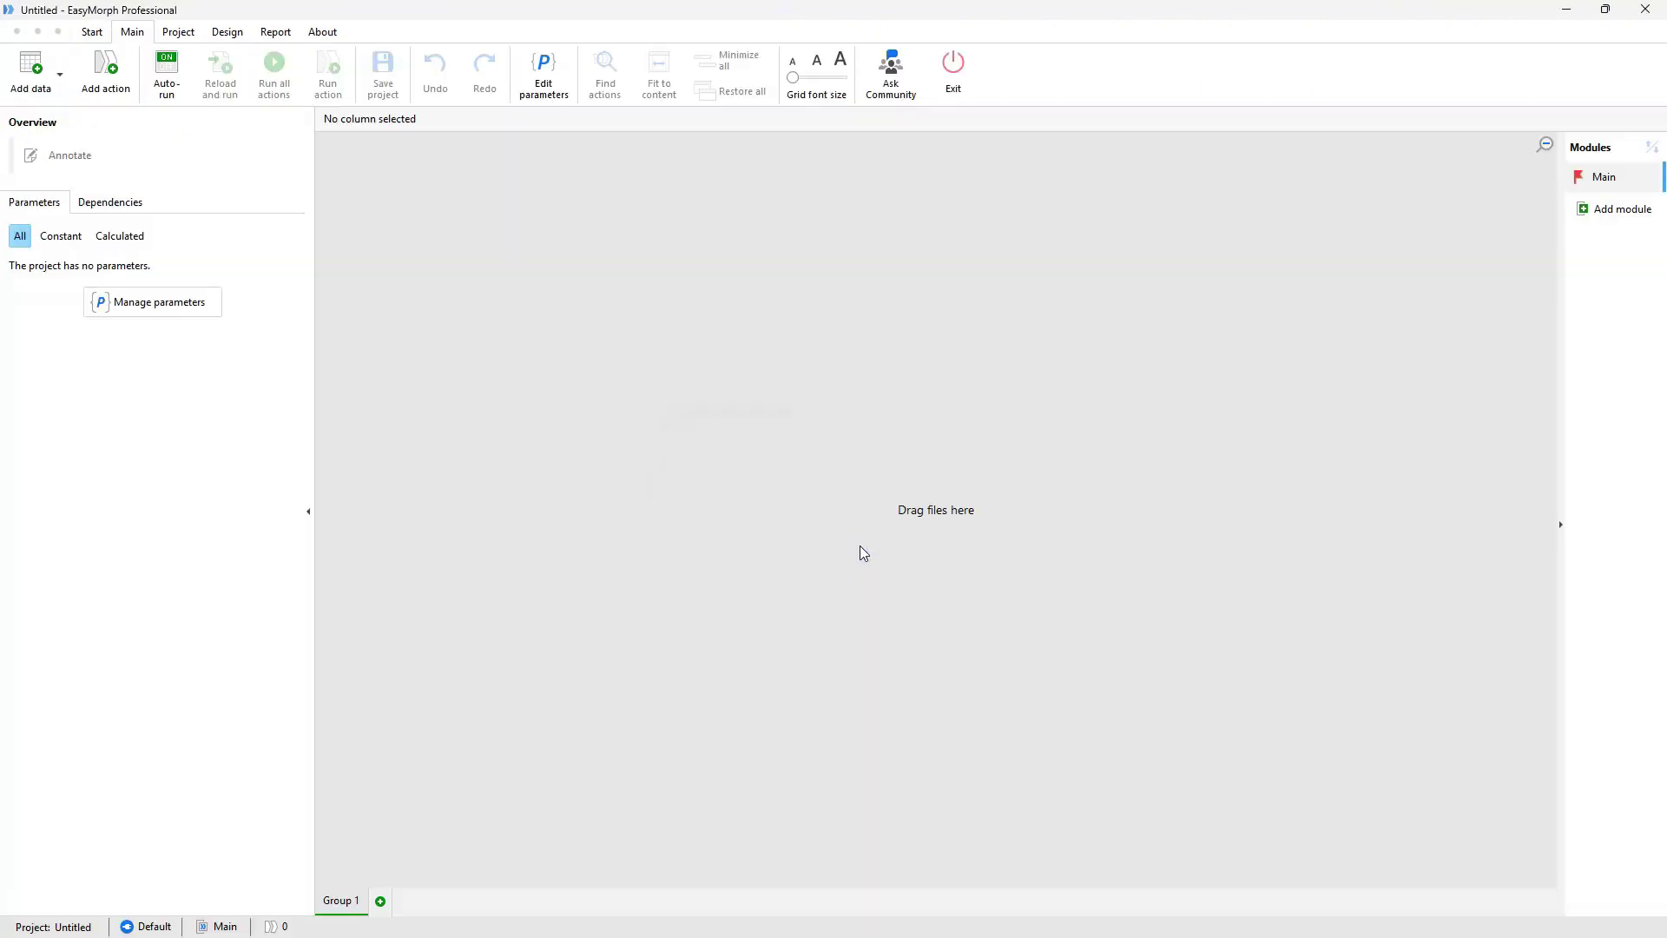
Find the Shared memory action and add it to the blank project.
left_click(105, 73)
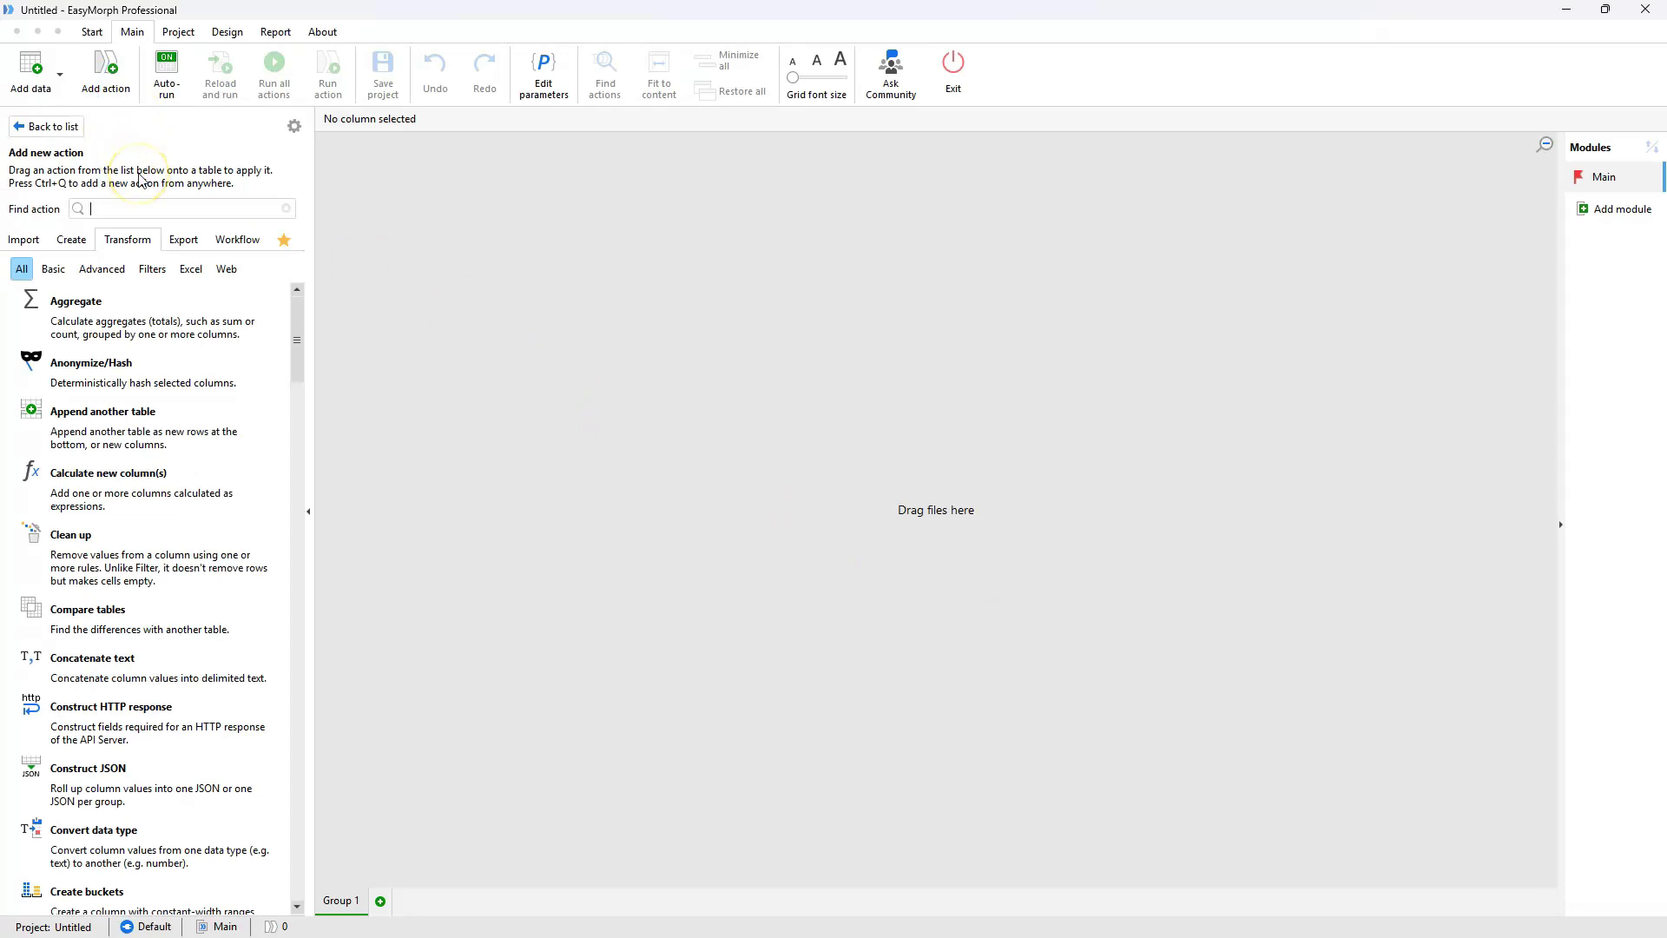
type("shared")
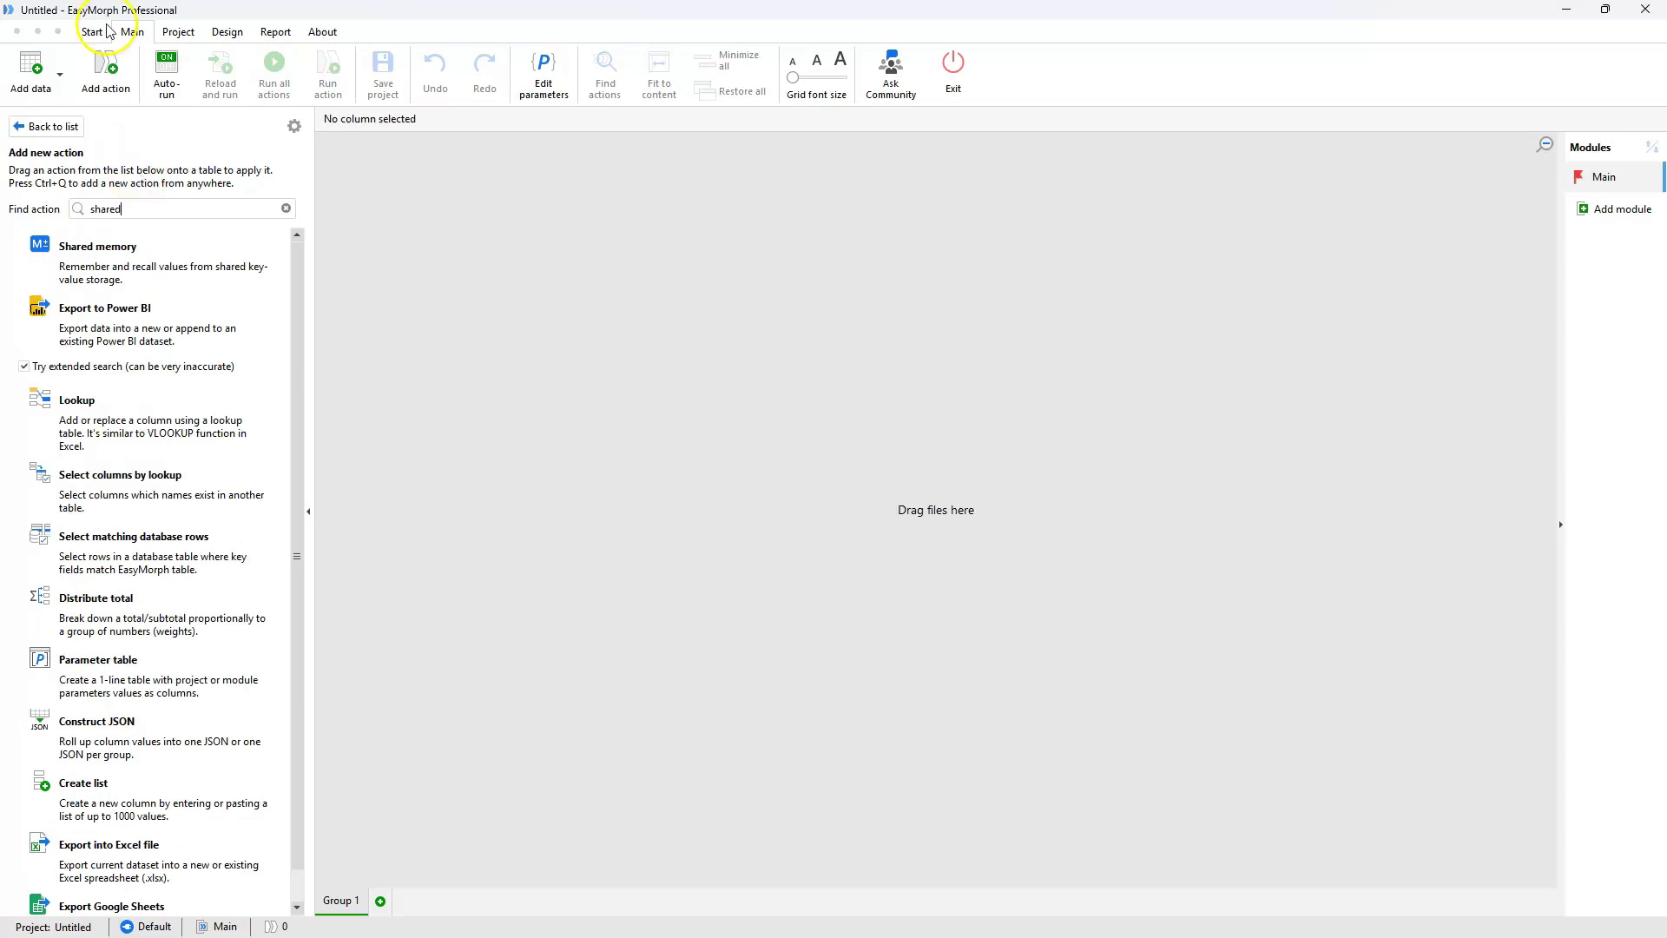
double_click(149, 252)
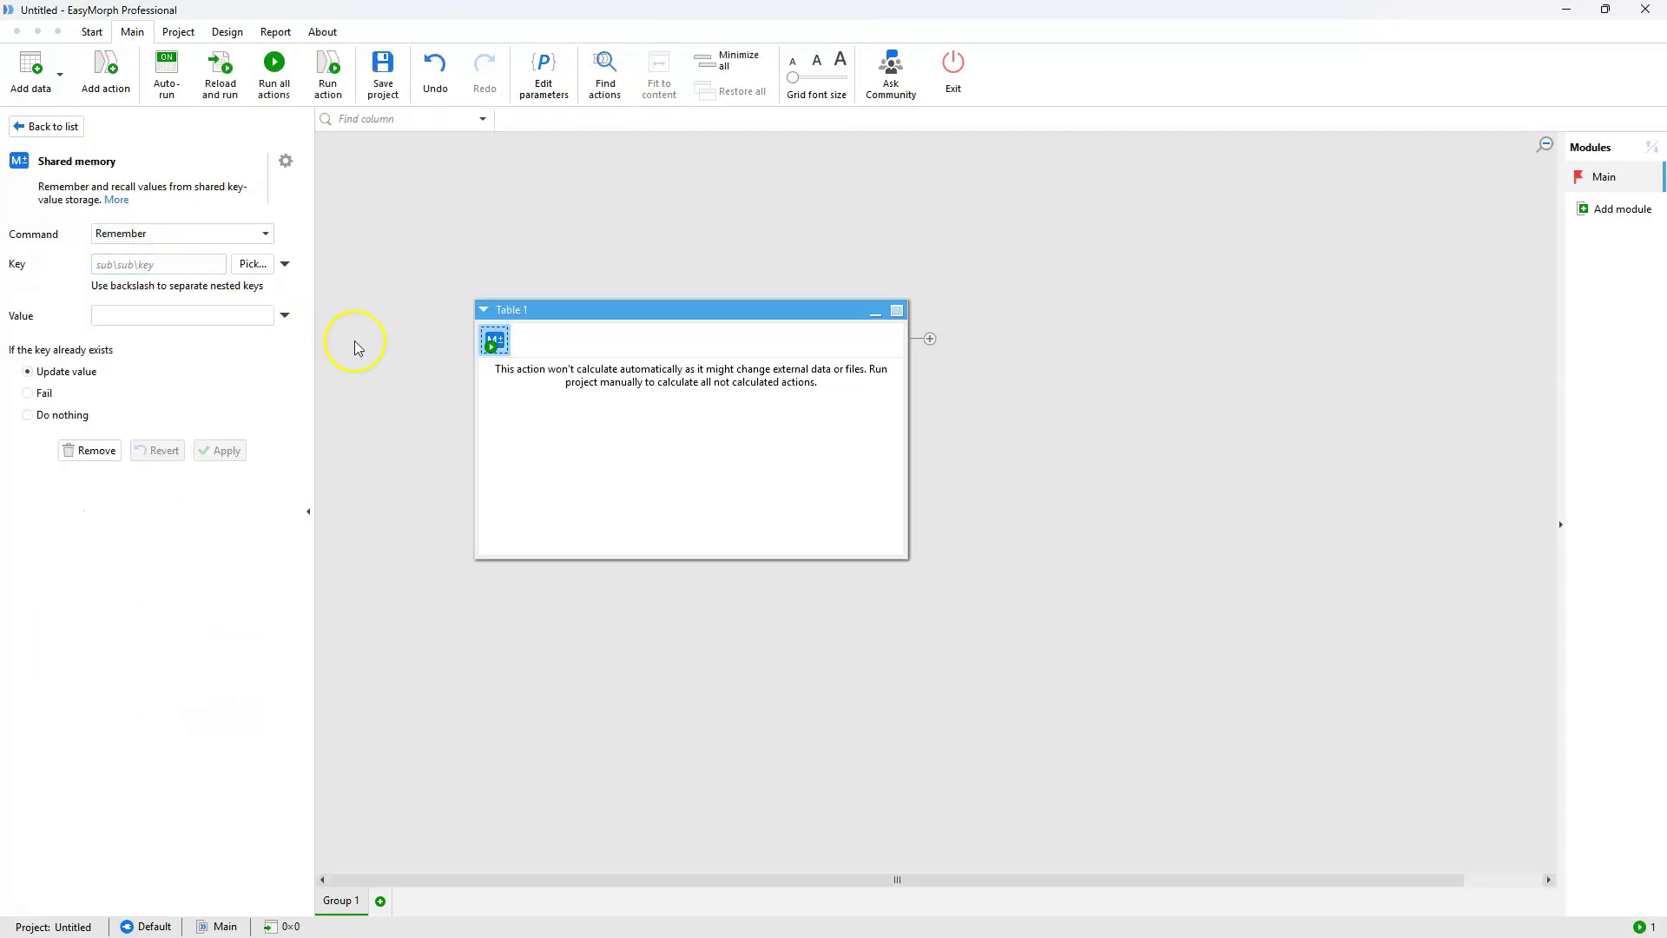
Set the Shared memory action's command to Increment.
left_click(228, 239)
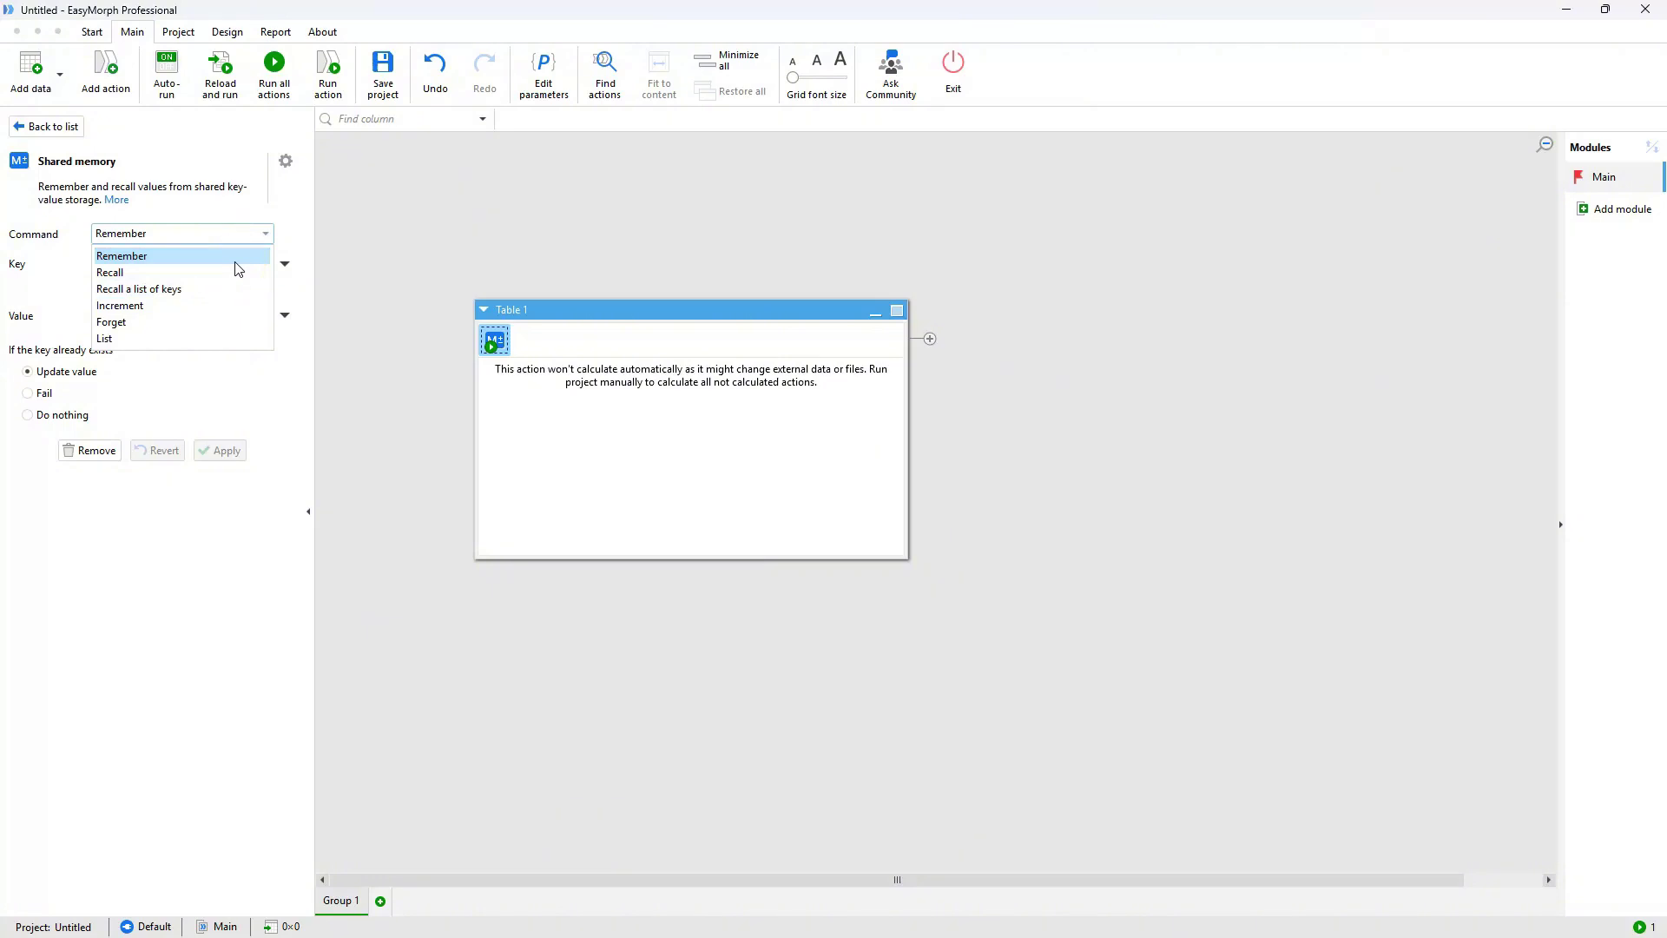
left_click(224, 281)
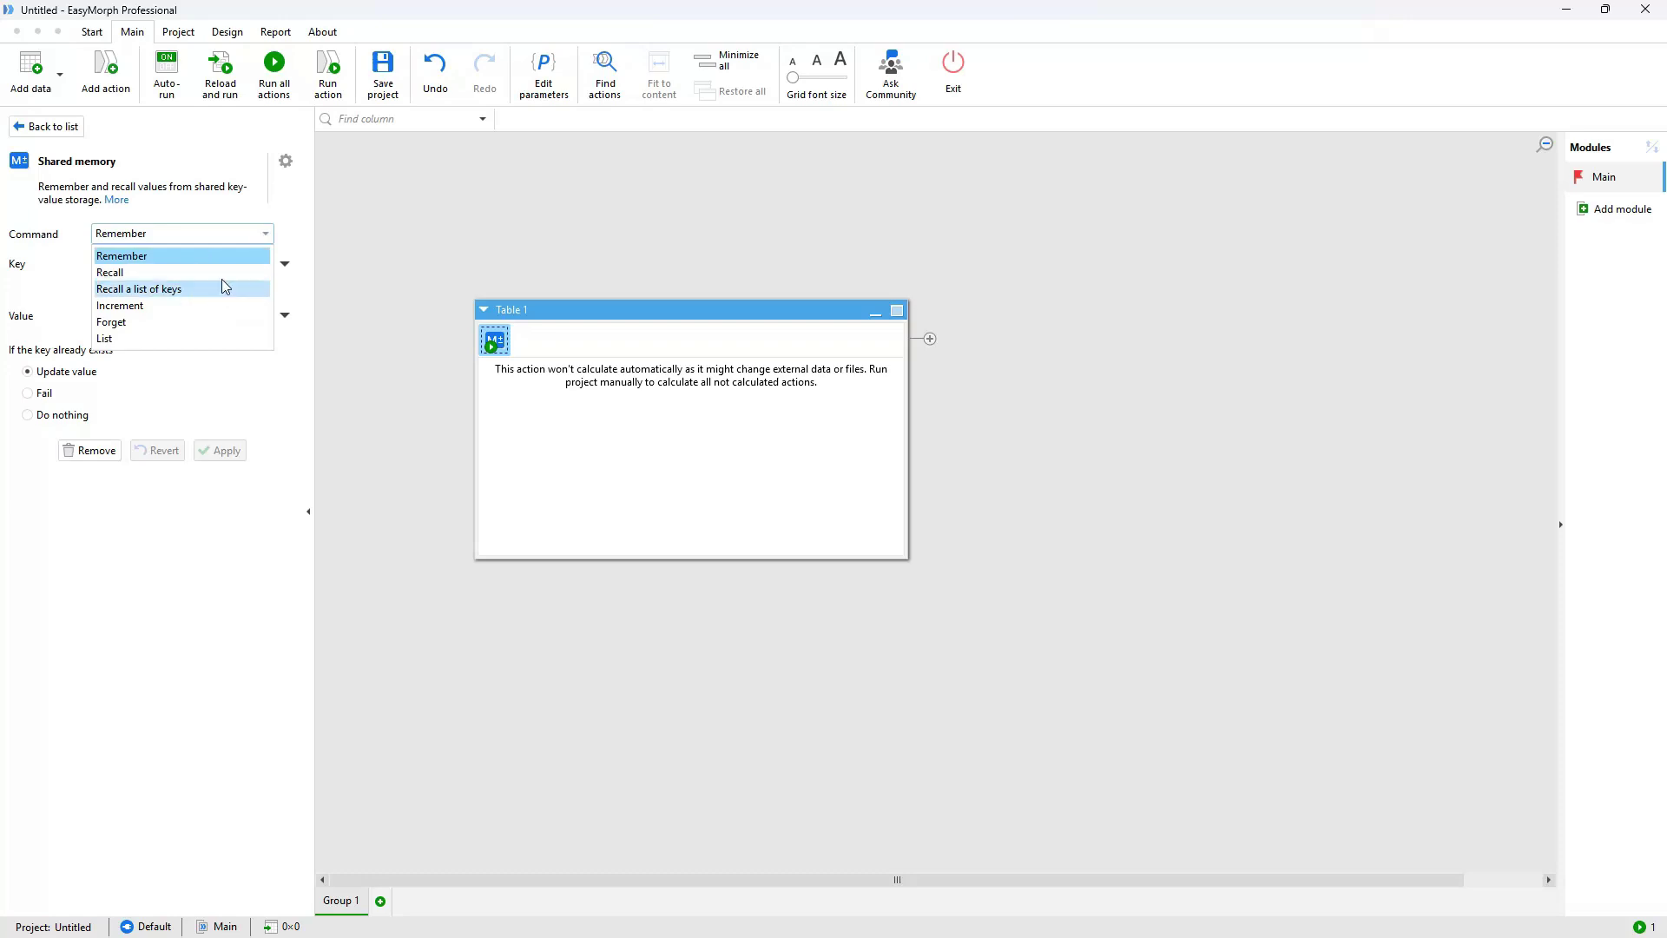
left_click(212, 316)
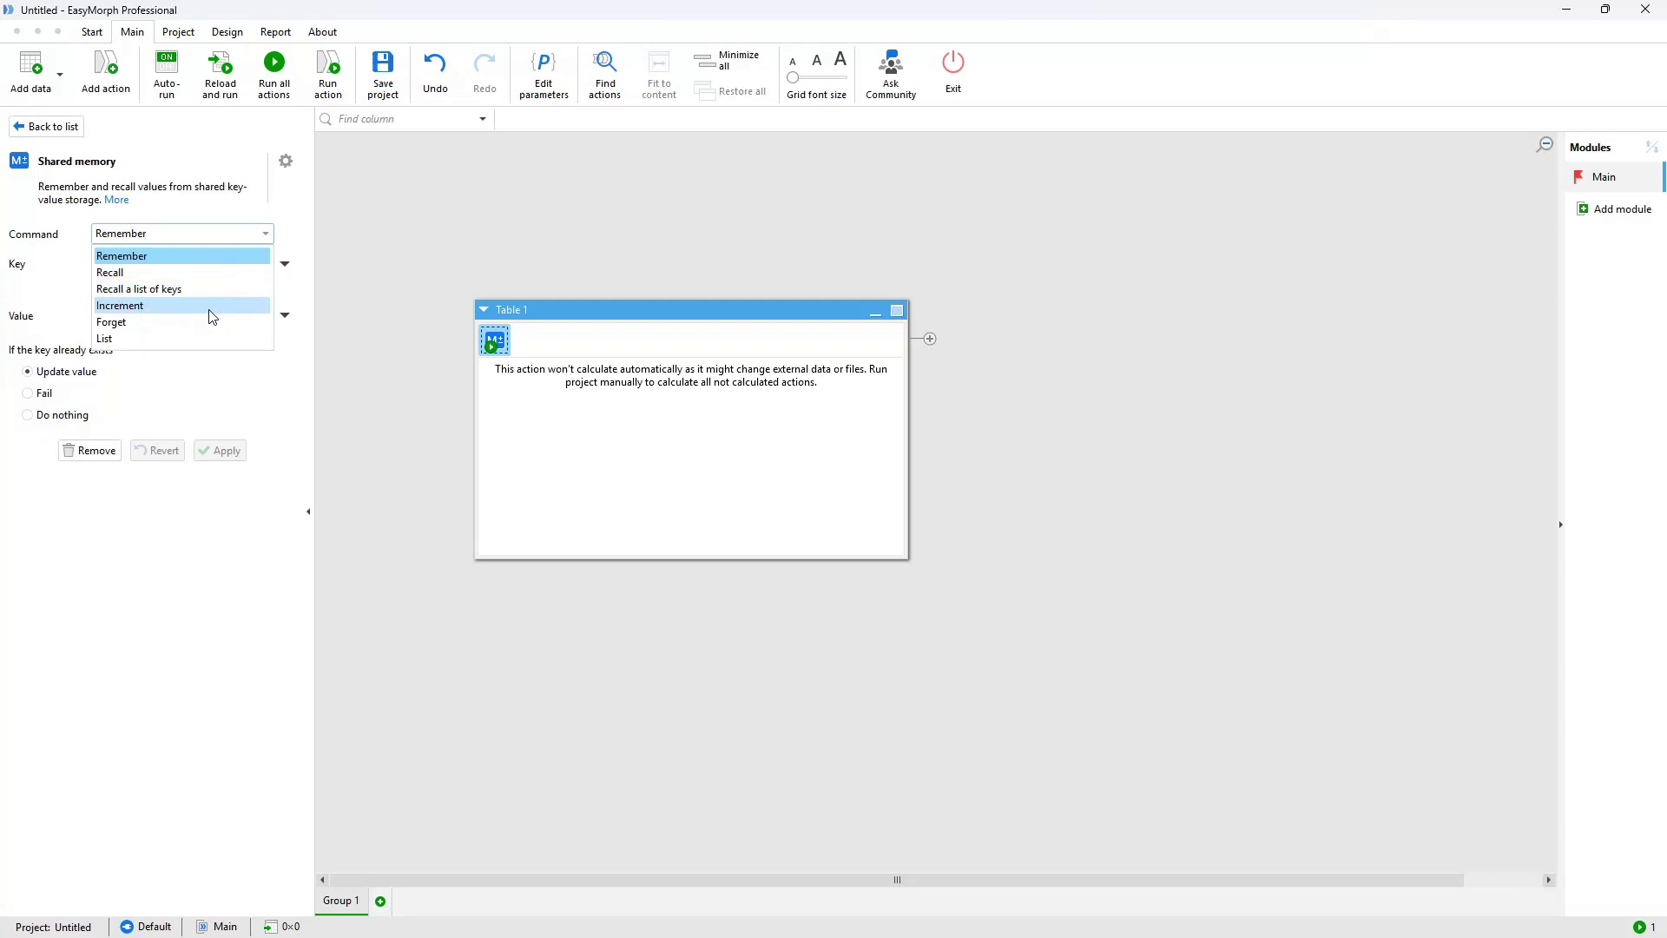
left_click(209, 312)
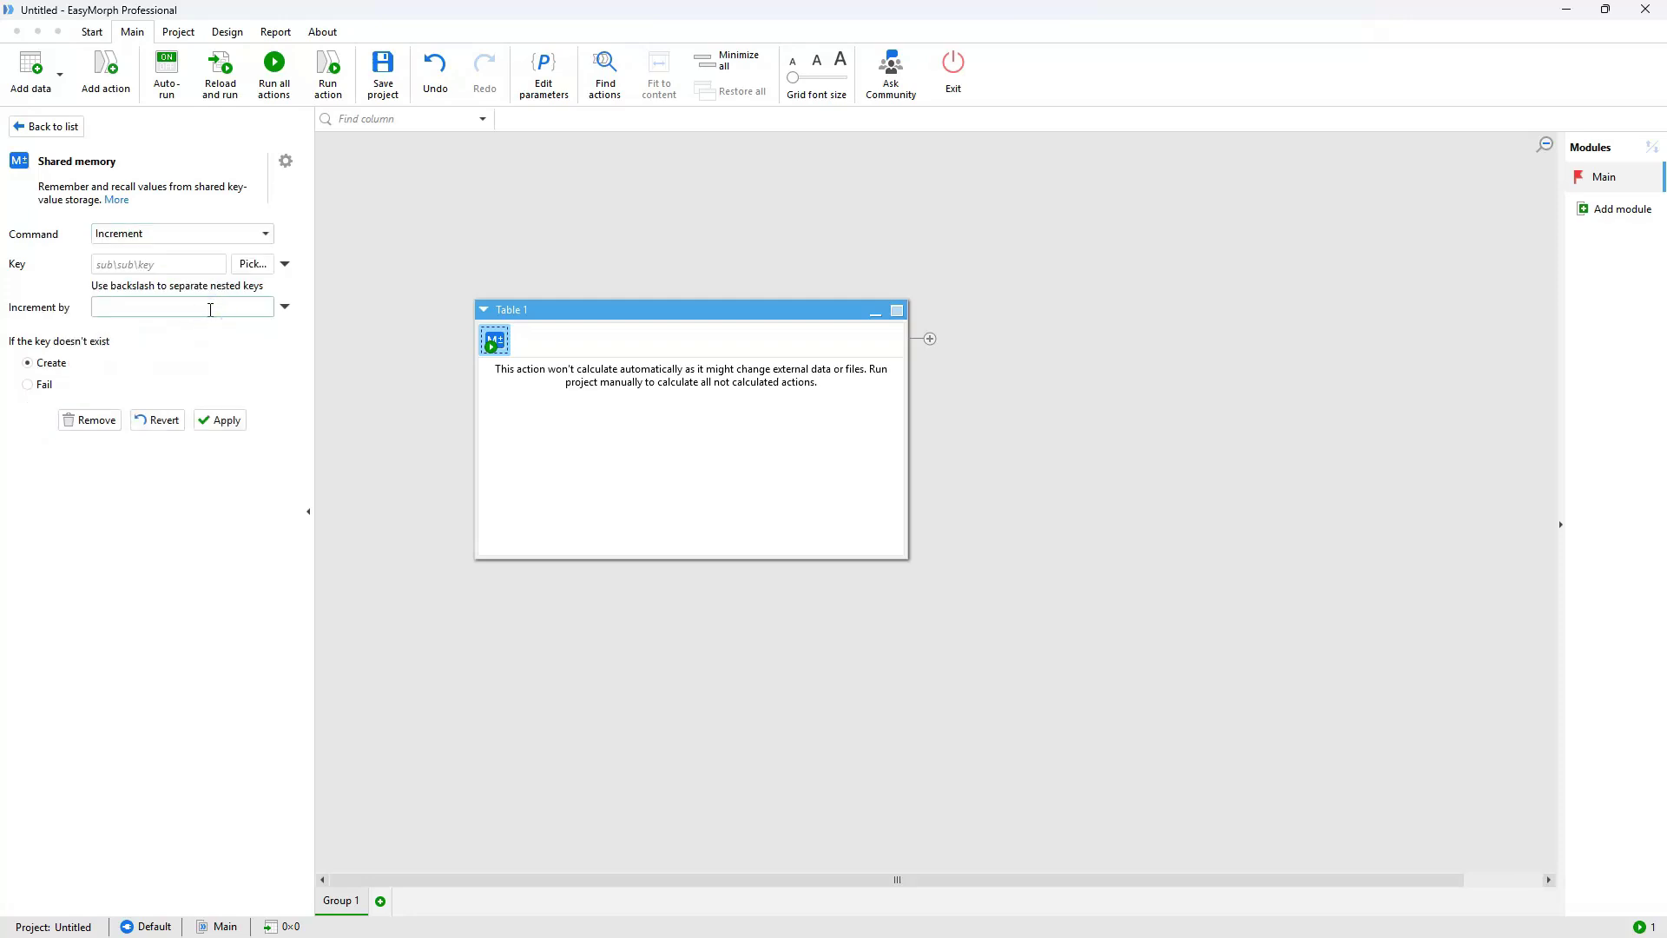
Set the Shared memory action to increment the order-queue key by 10 and apply the settings.
left_click(252, 263)
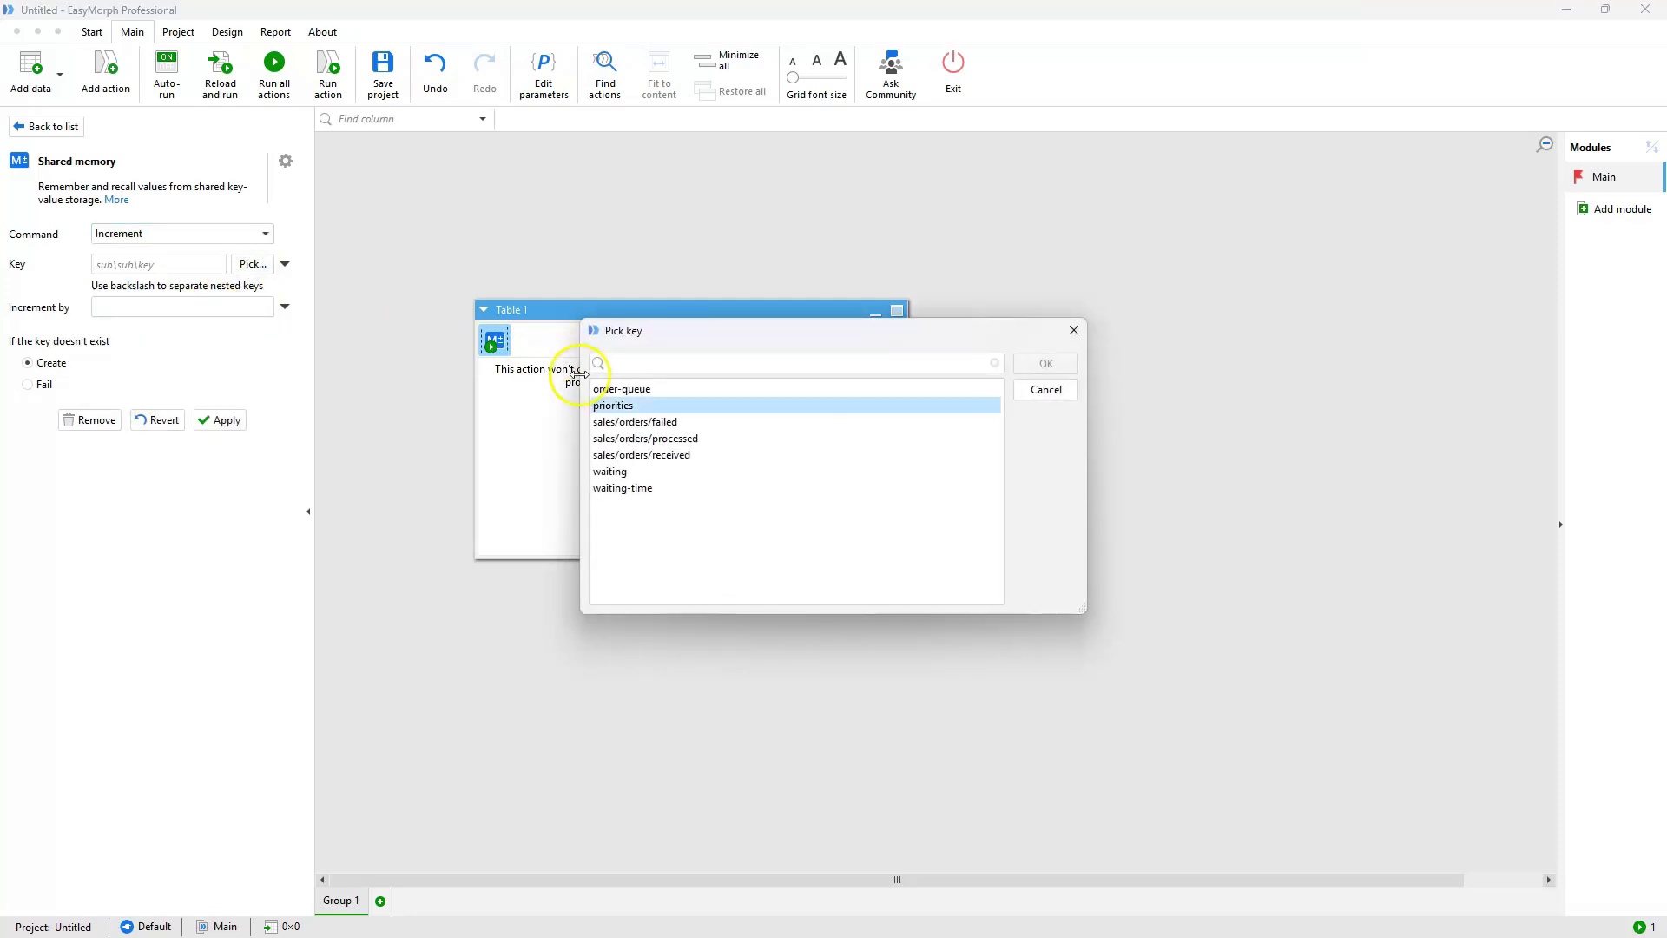
left_click(627, 388)
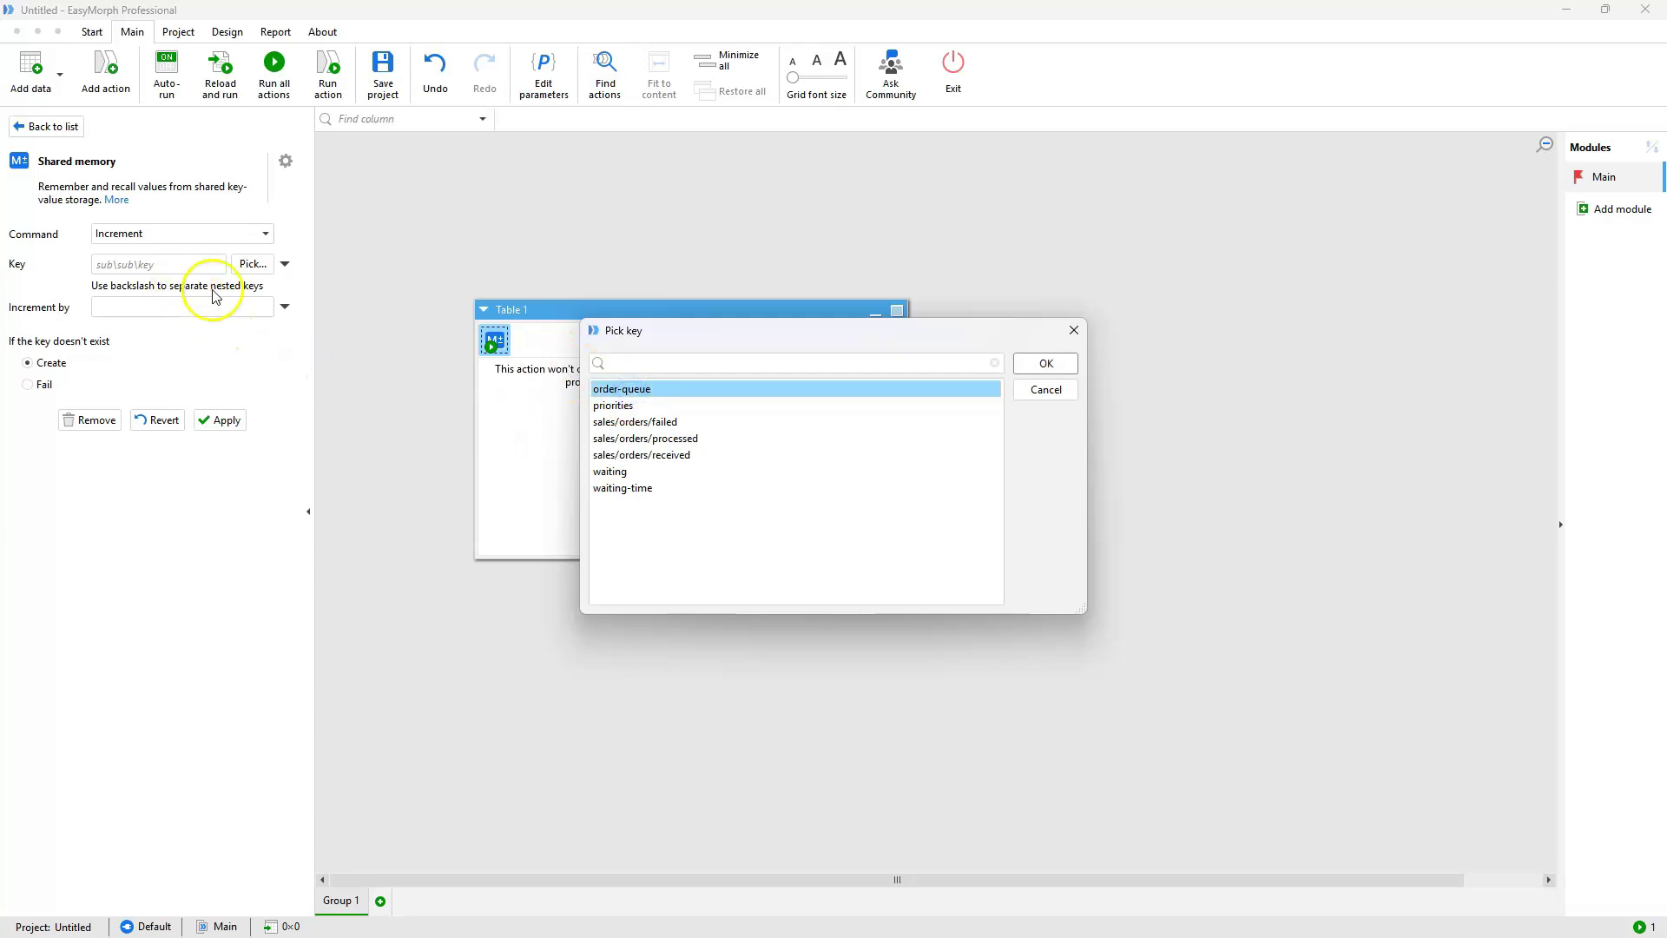
left_click(1046, 363)
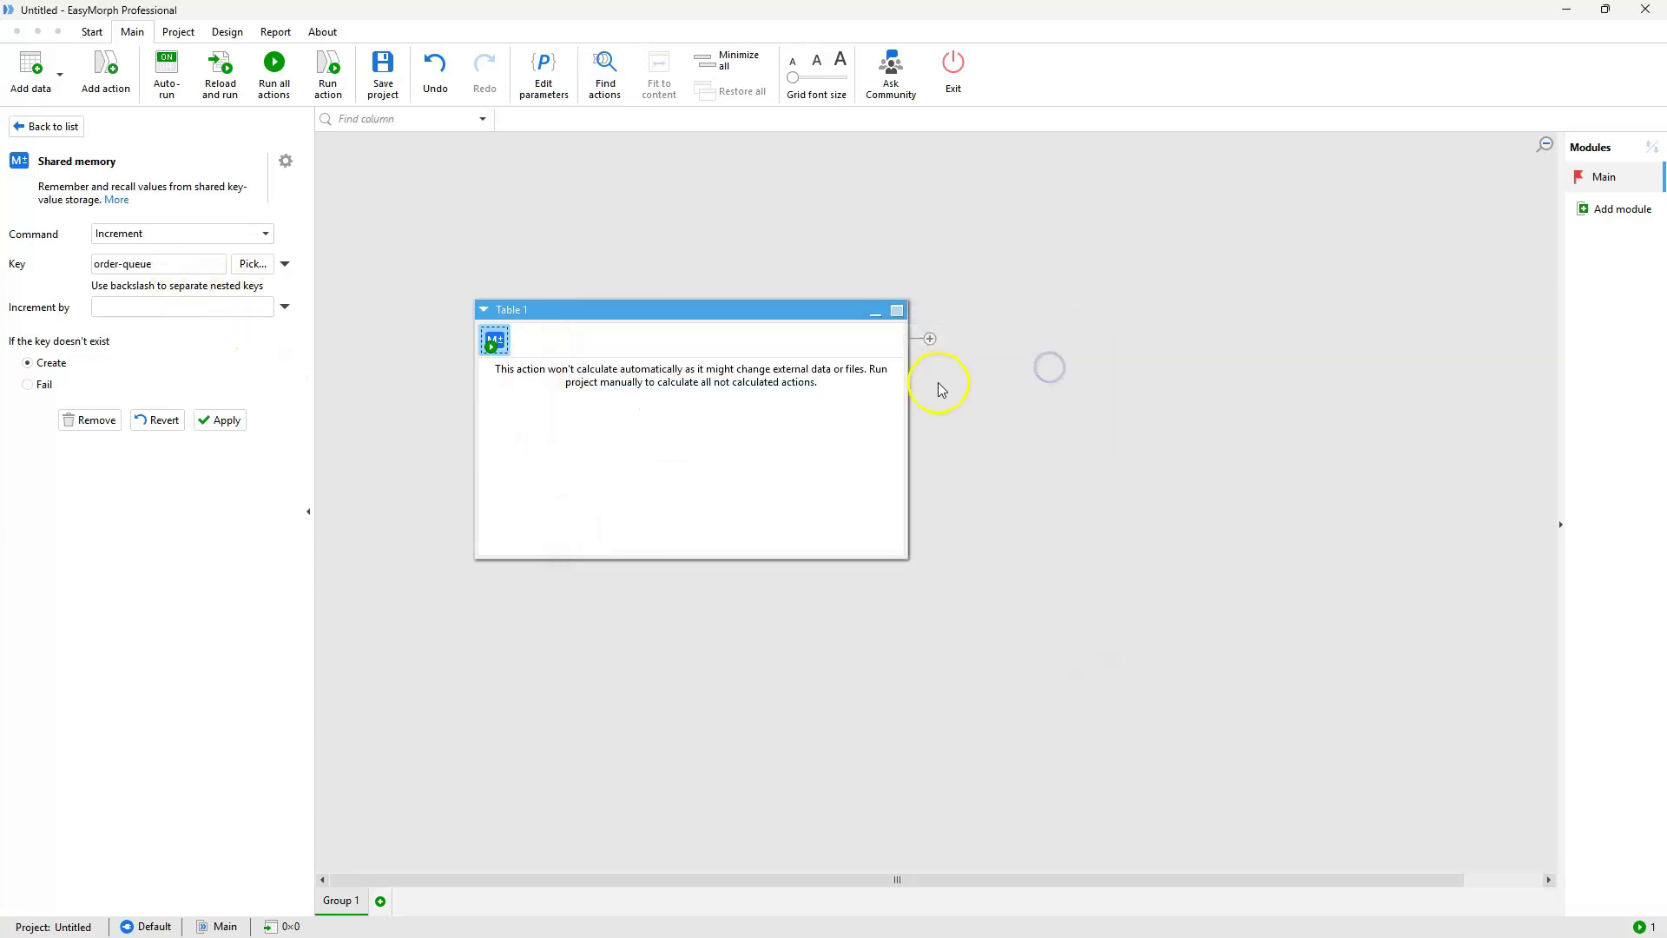
left_click(141, 308)
type("10")
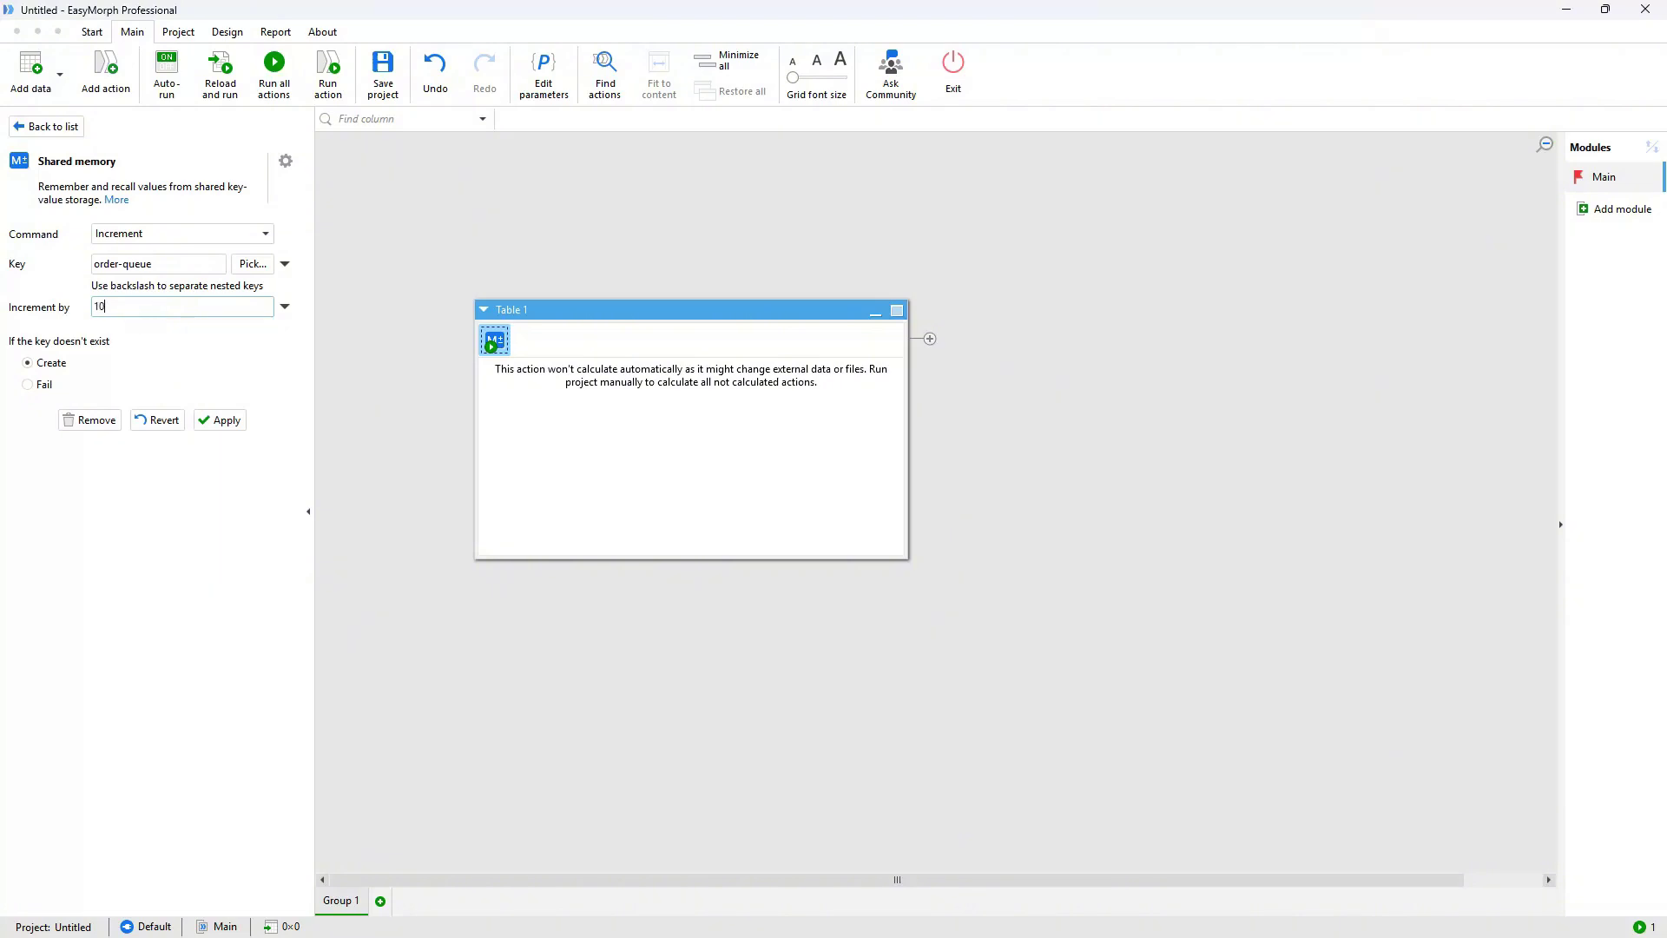
left_click(212, 423)
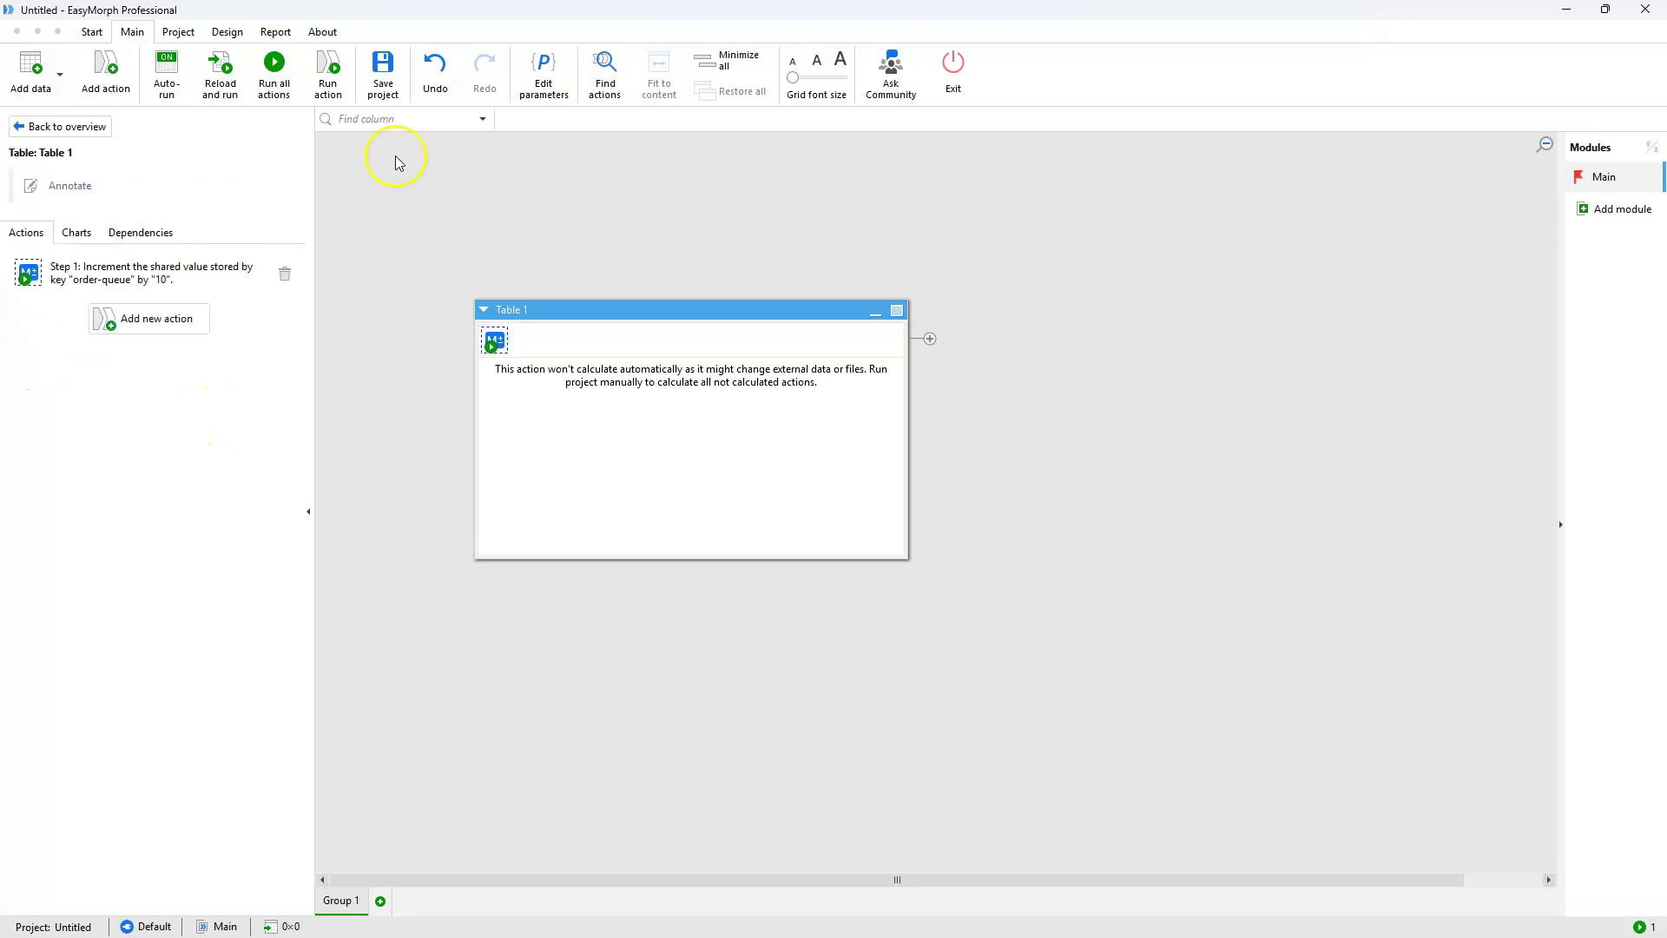
Run the Shared memory action and check the Order Queue metric on the board in the browser before returning to the workflow editor.
left_click(334, 87)
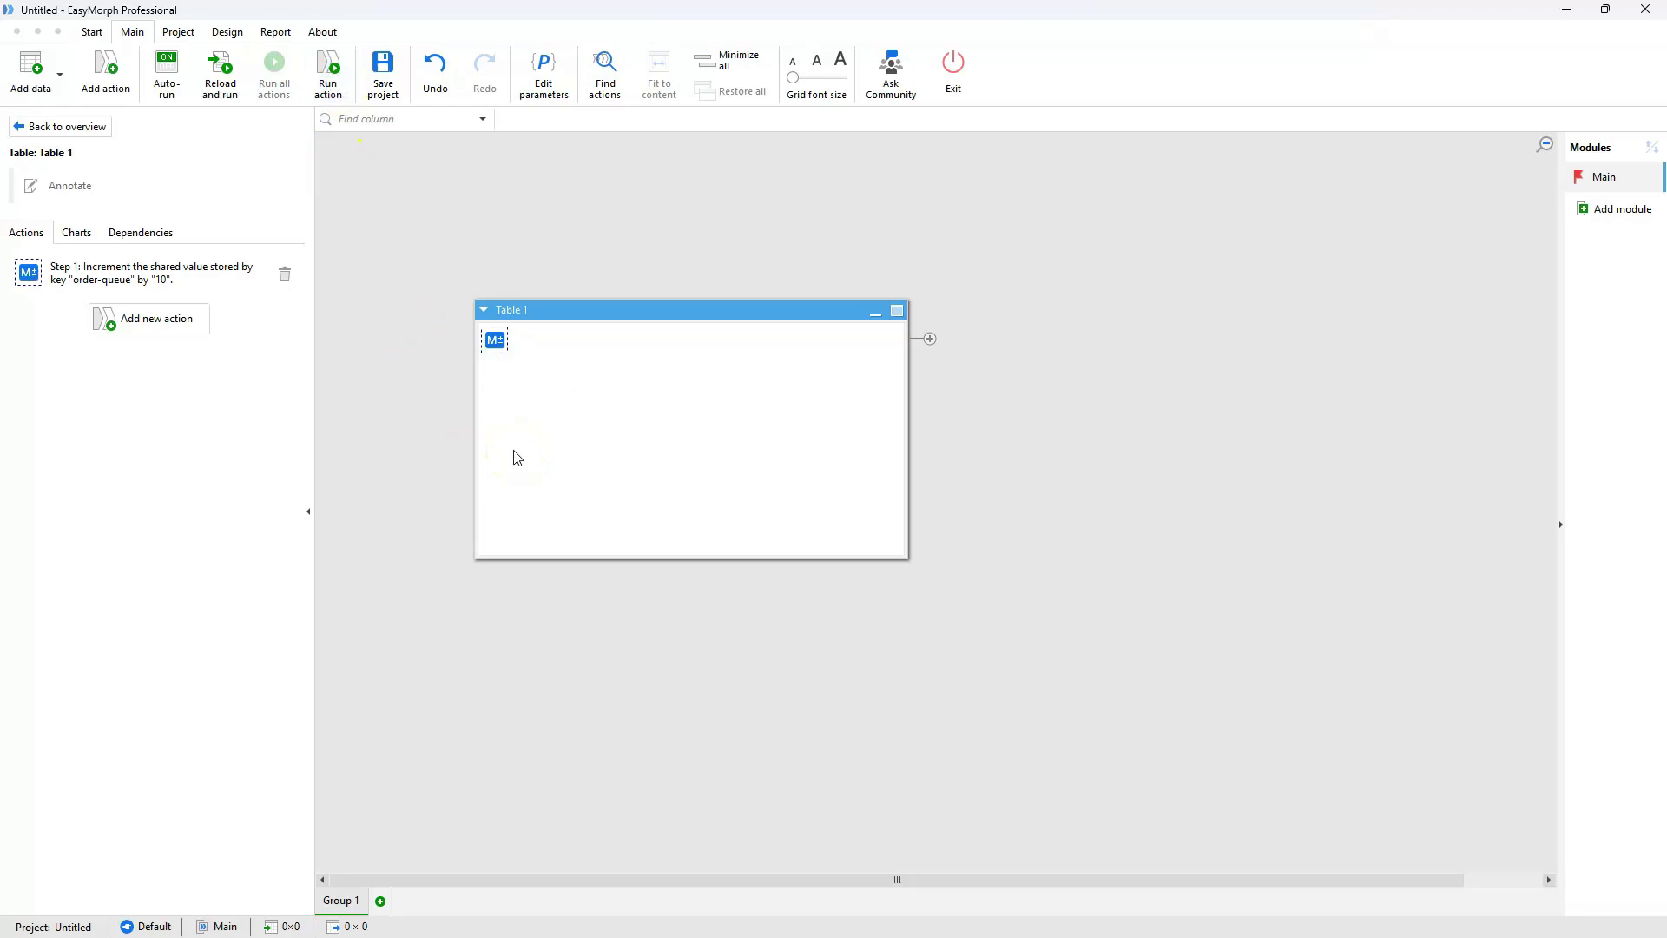
left_click(1566, 9)
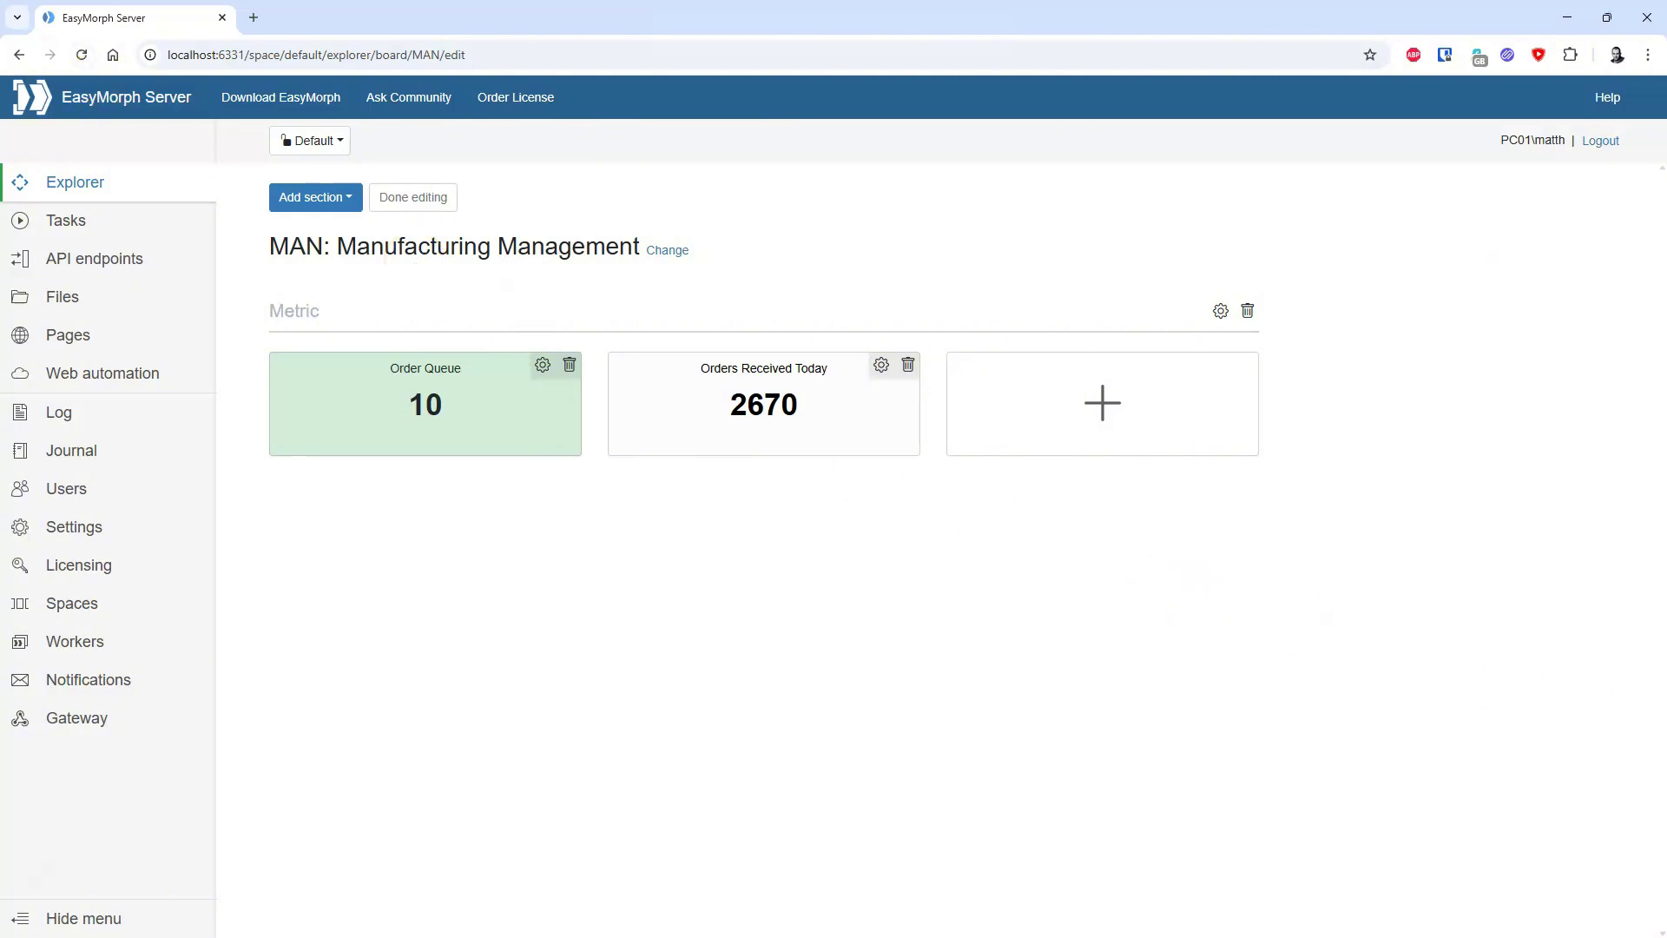
key("alt+Tab")
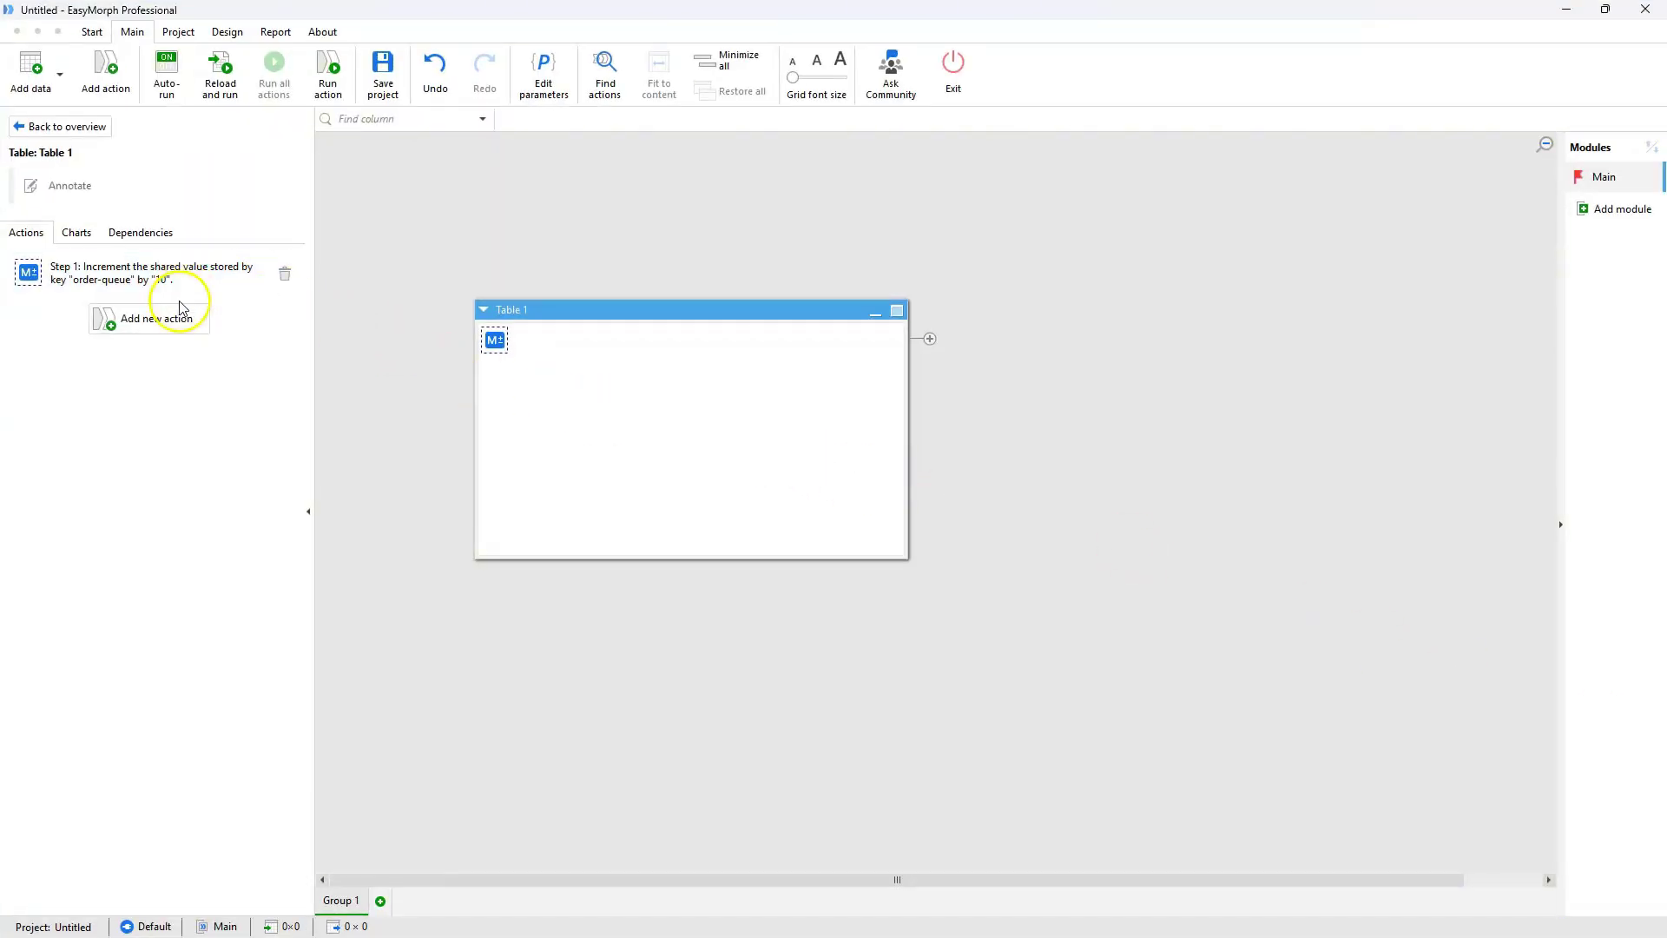
Find the Catalog command action and add it after the Shared memory action.
left_click(156, 318)
type("ca")
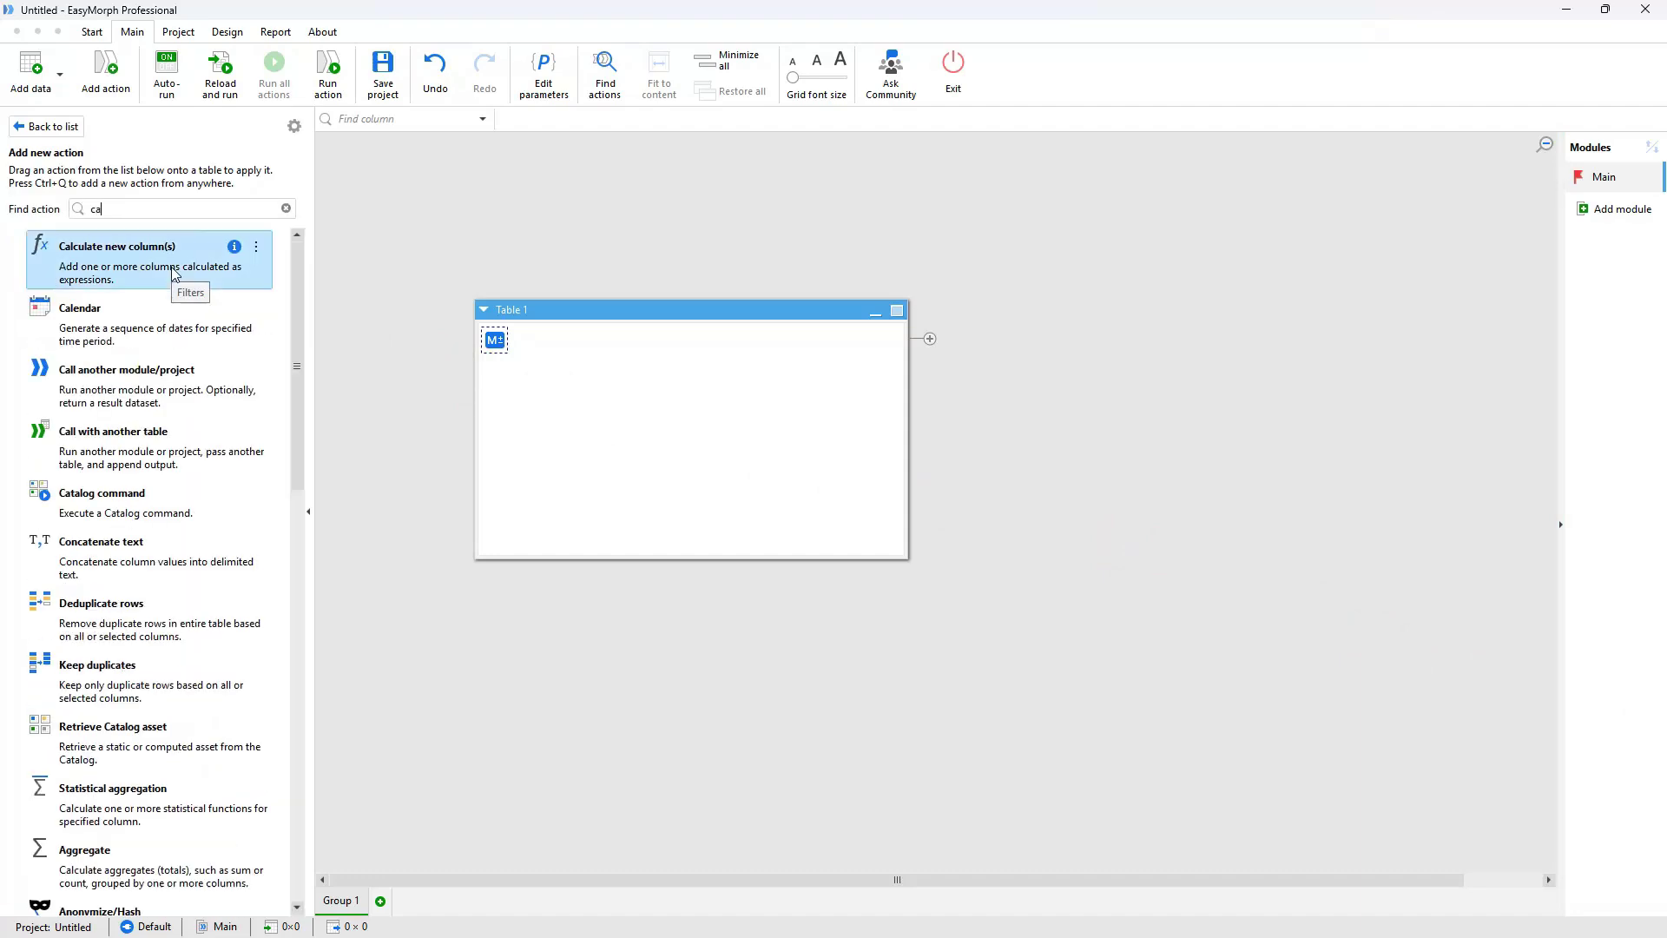
type("ta")
left_click(149, 270)
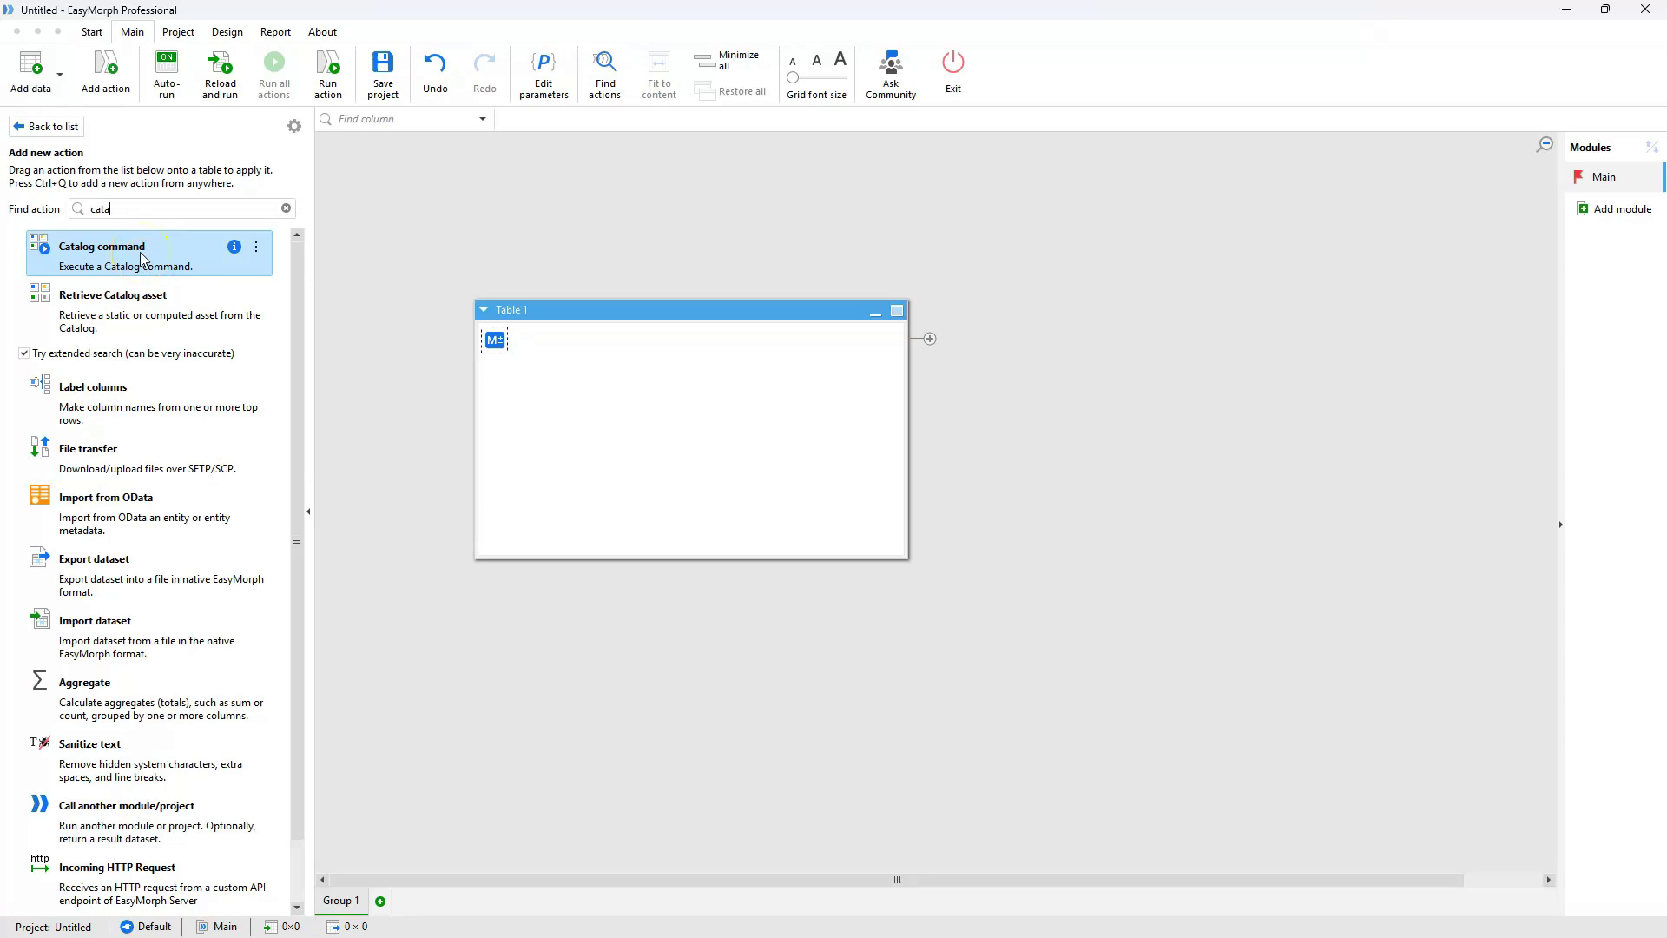
double_click(144, 258)
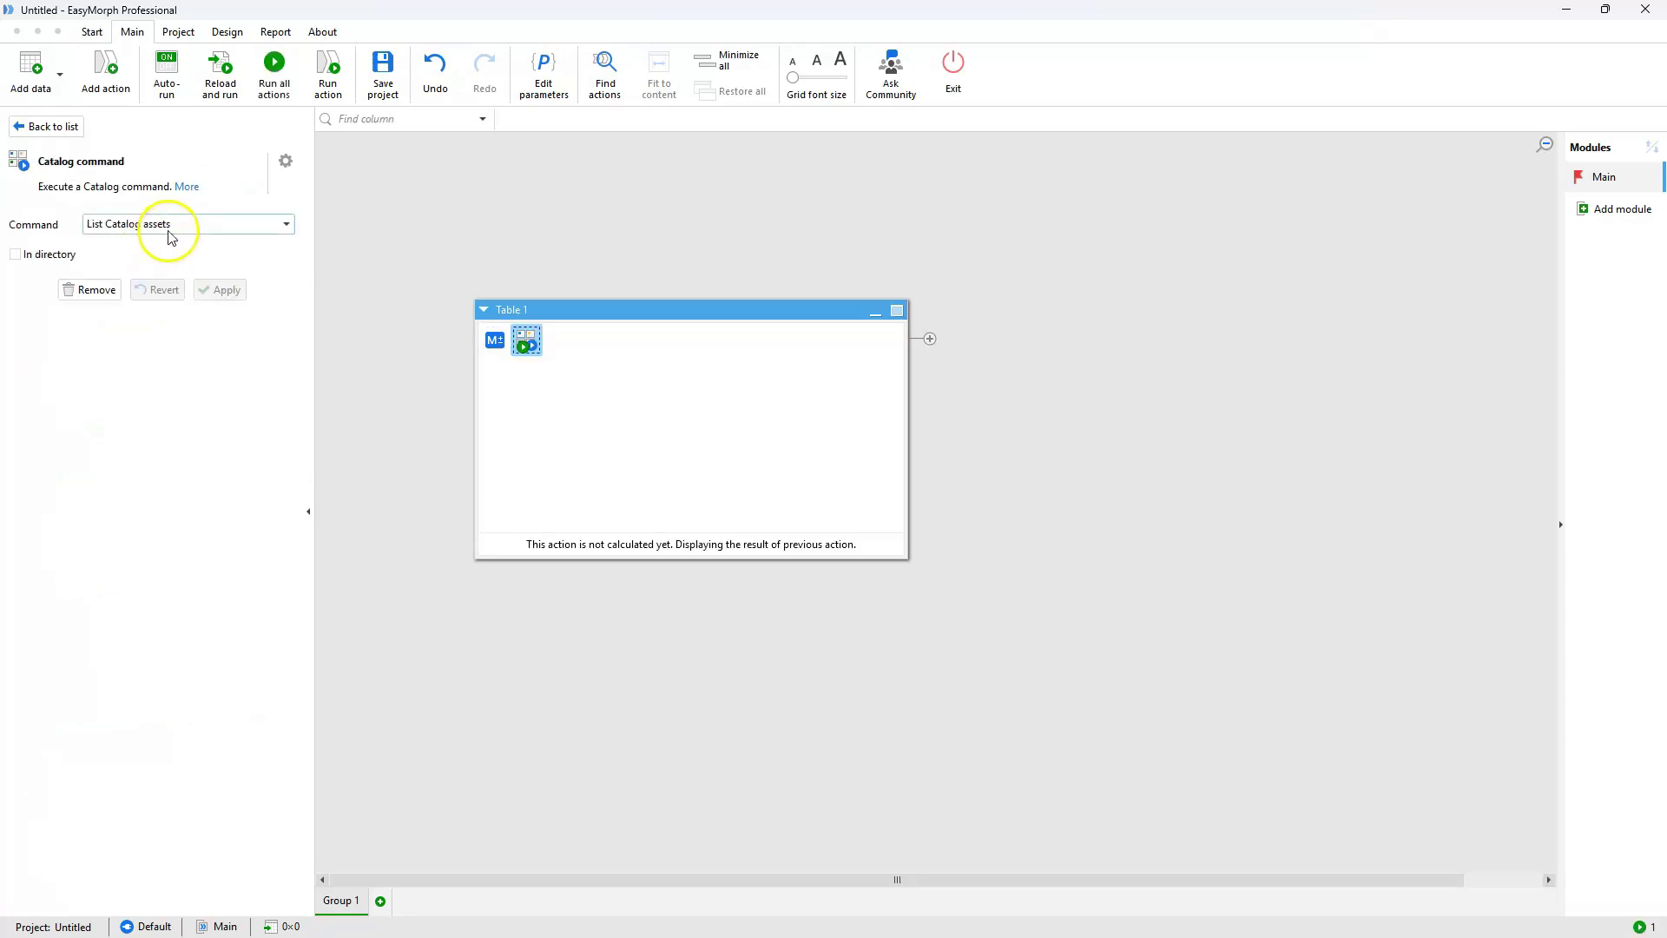
Set the Catalog command to Increment metric and choose the Order Queue catalog asset as its metric.
left_click(171, 228)
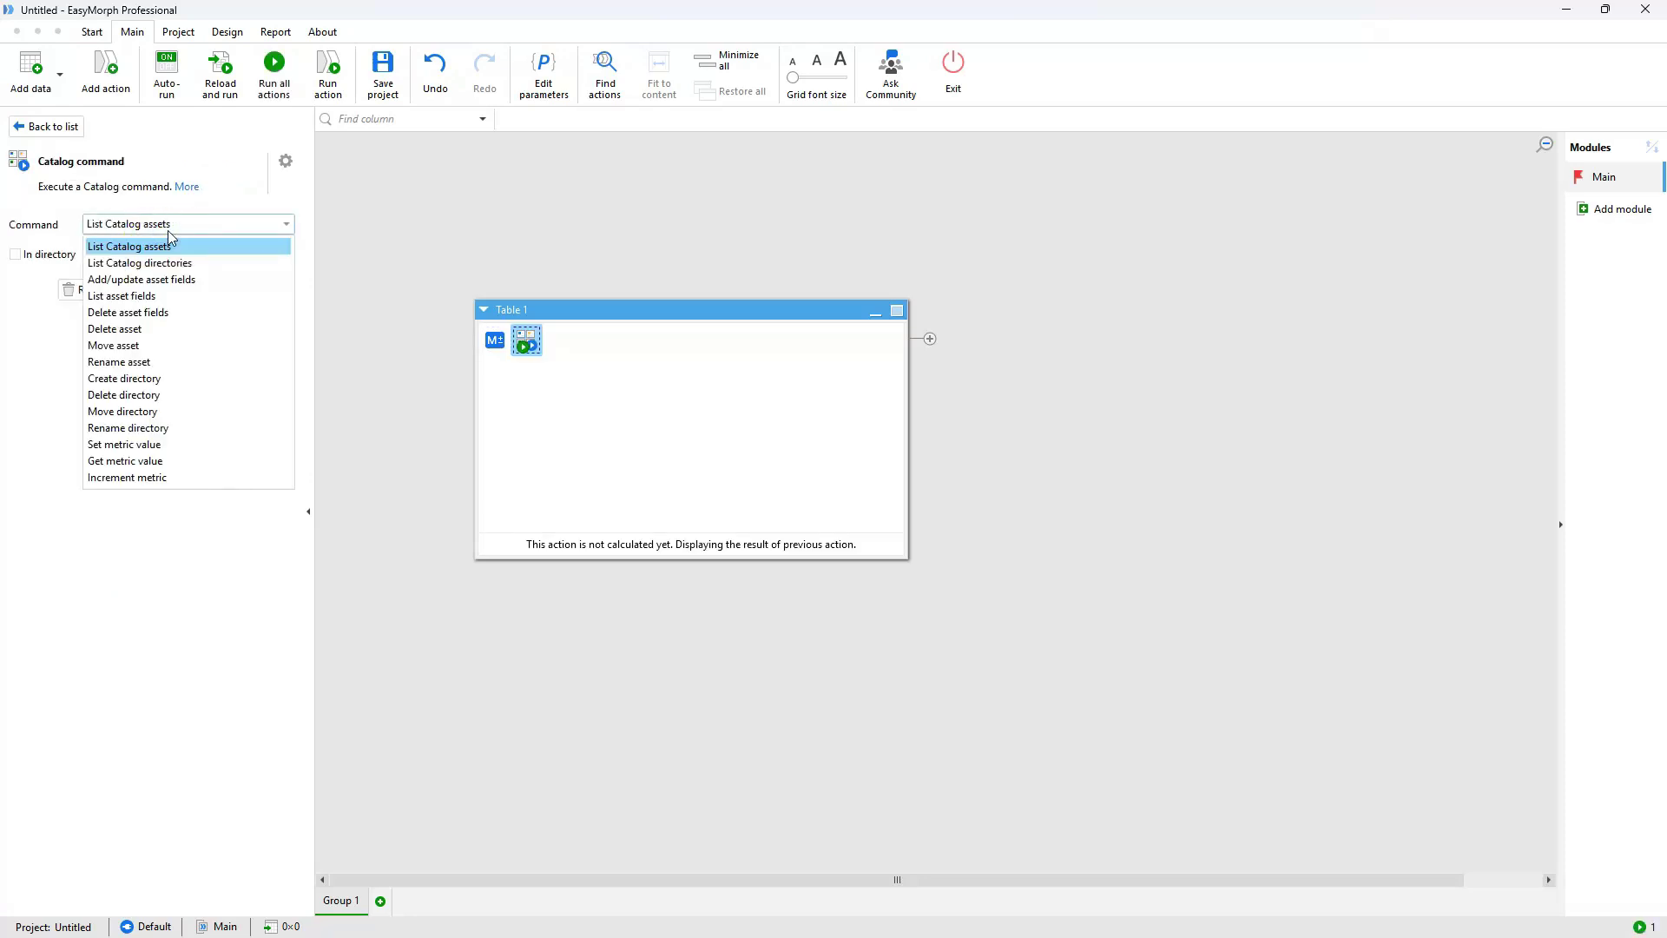
left_click(191, 483)
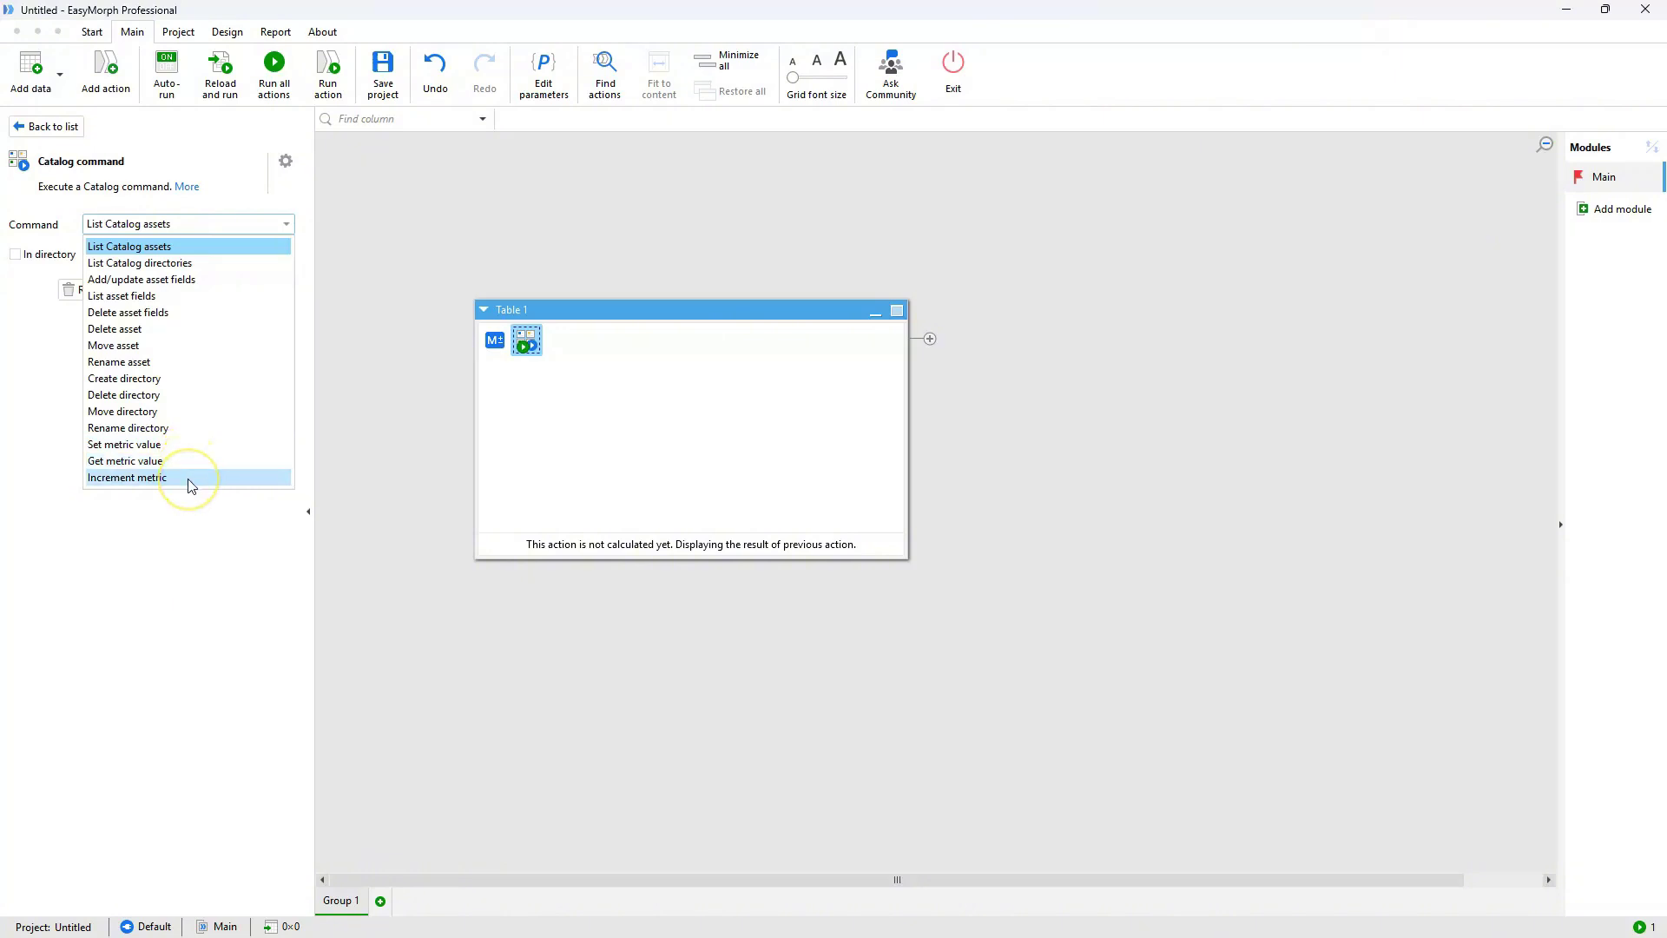
left_click(136, 313)
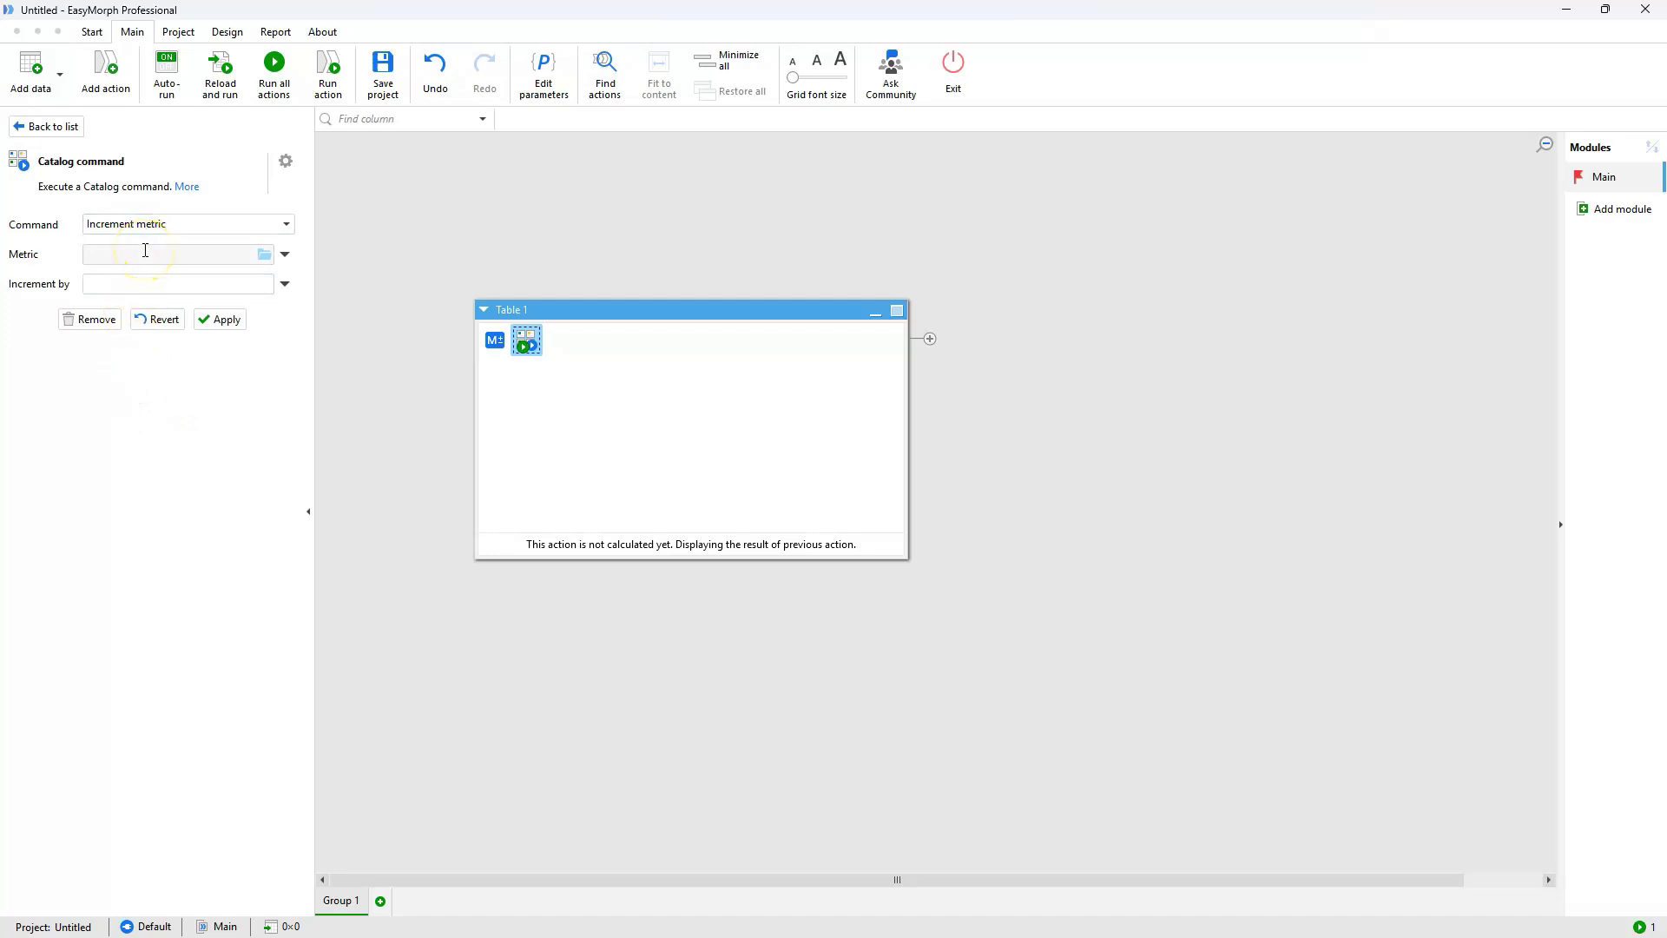
left_click(265, 256)
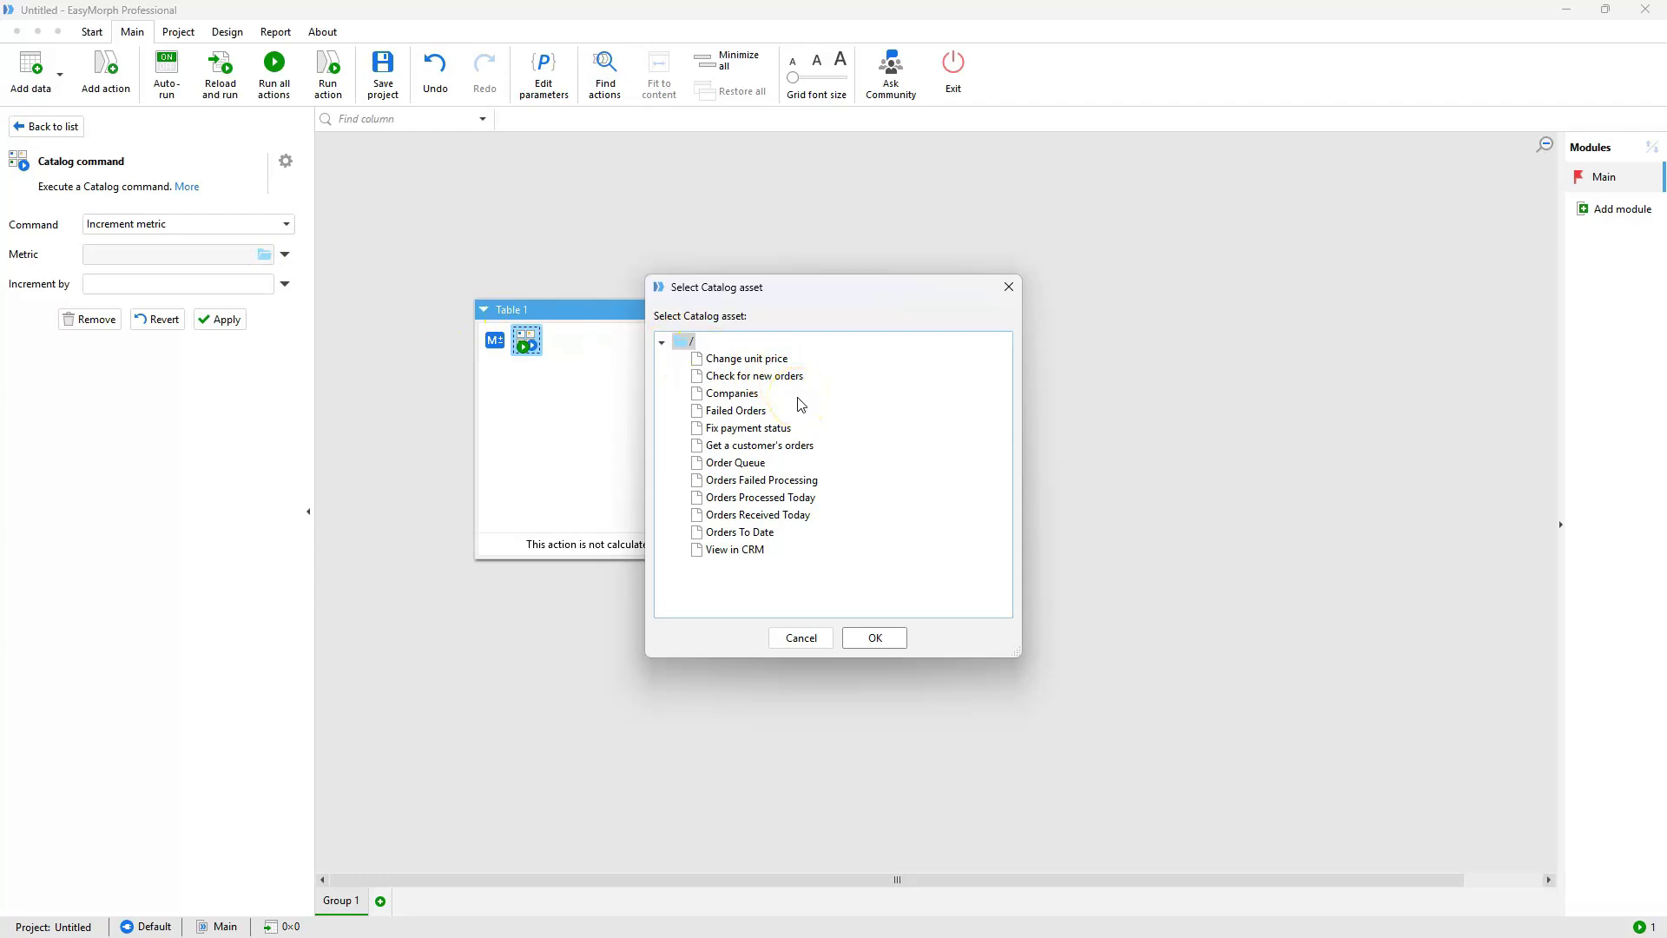
left_click(756, 464)
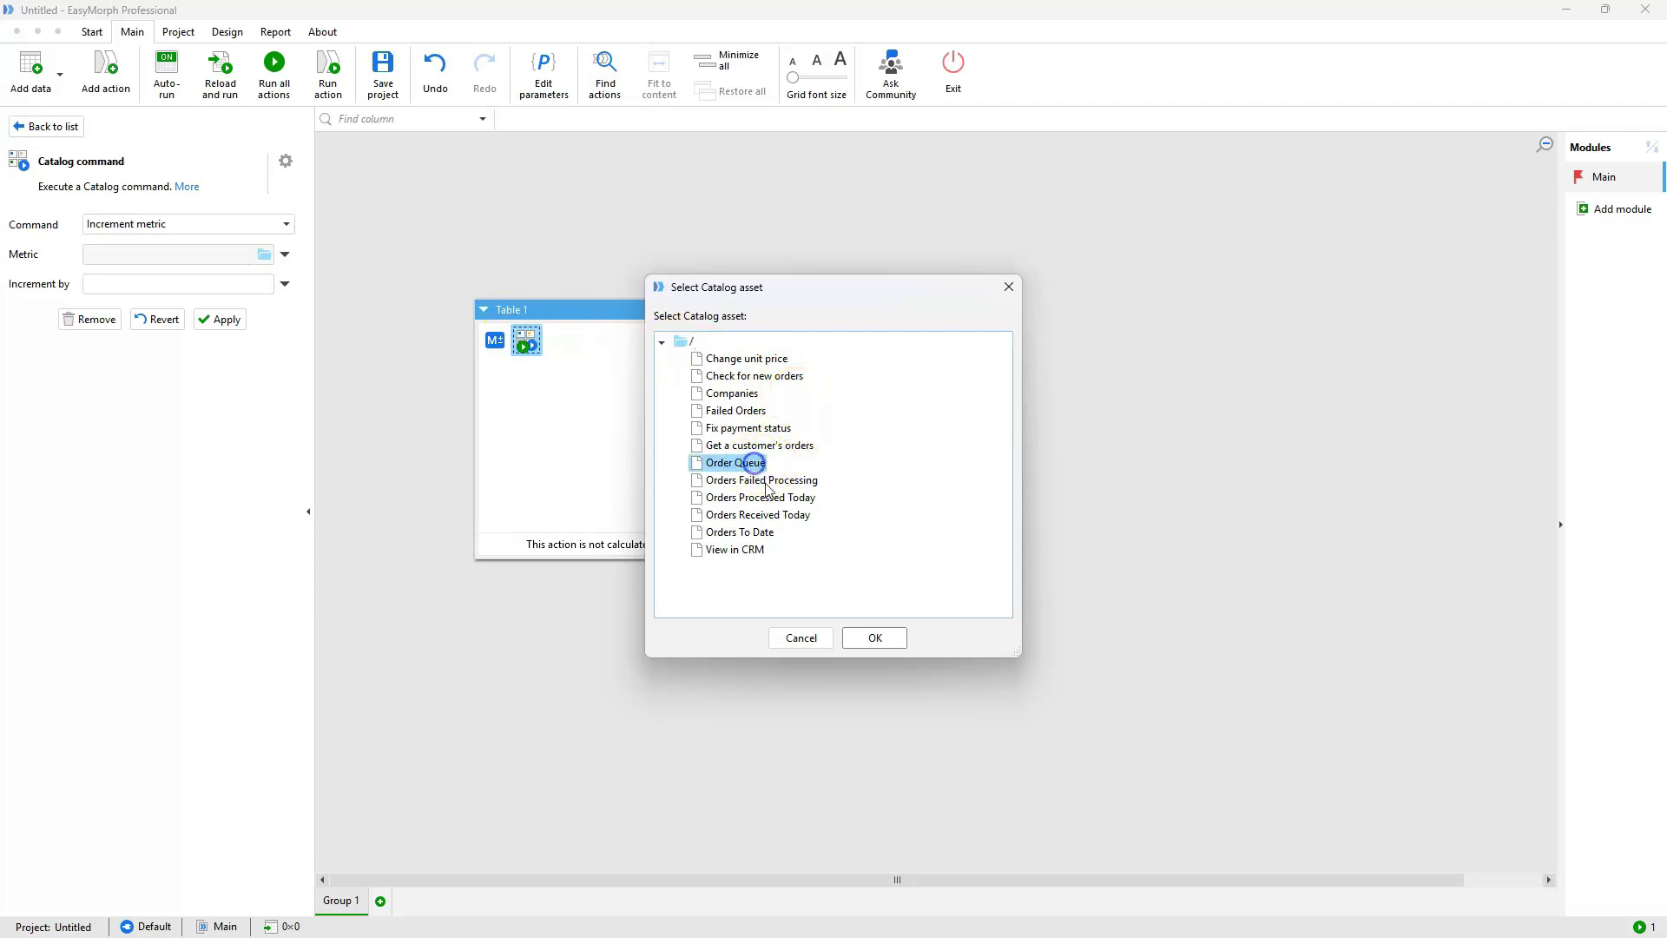
left_click(876, 639)
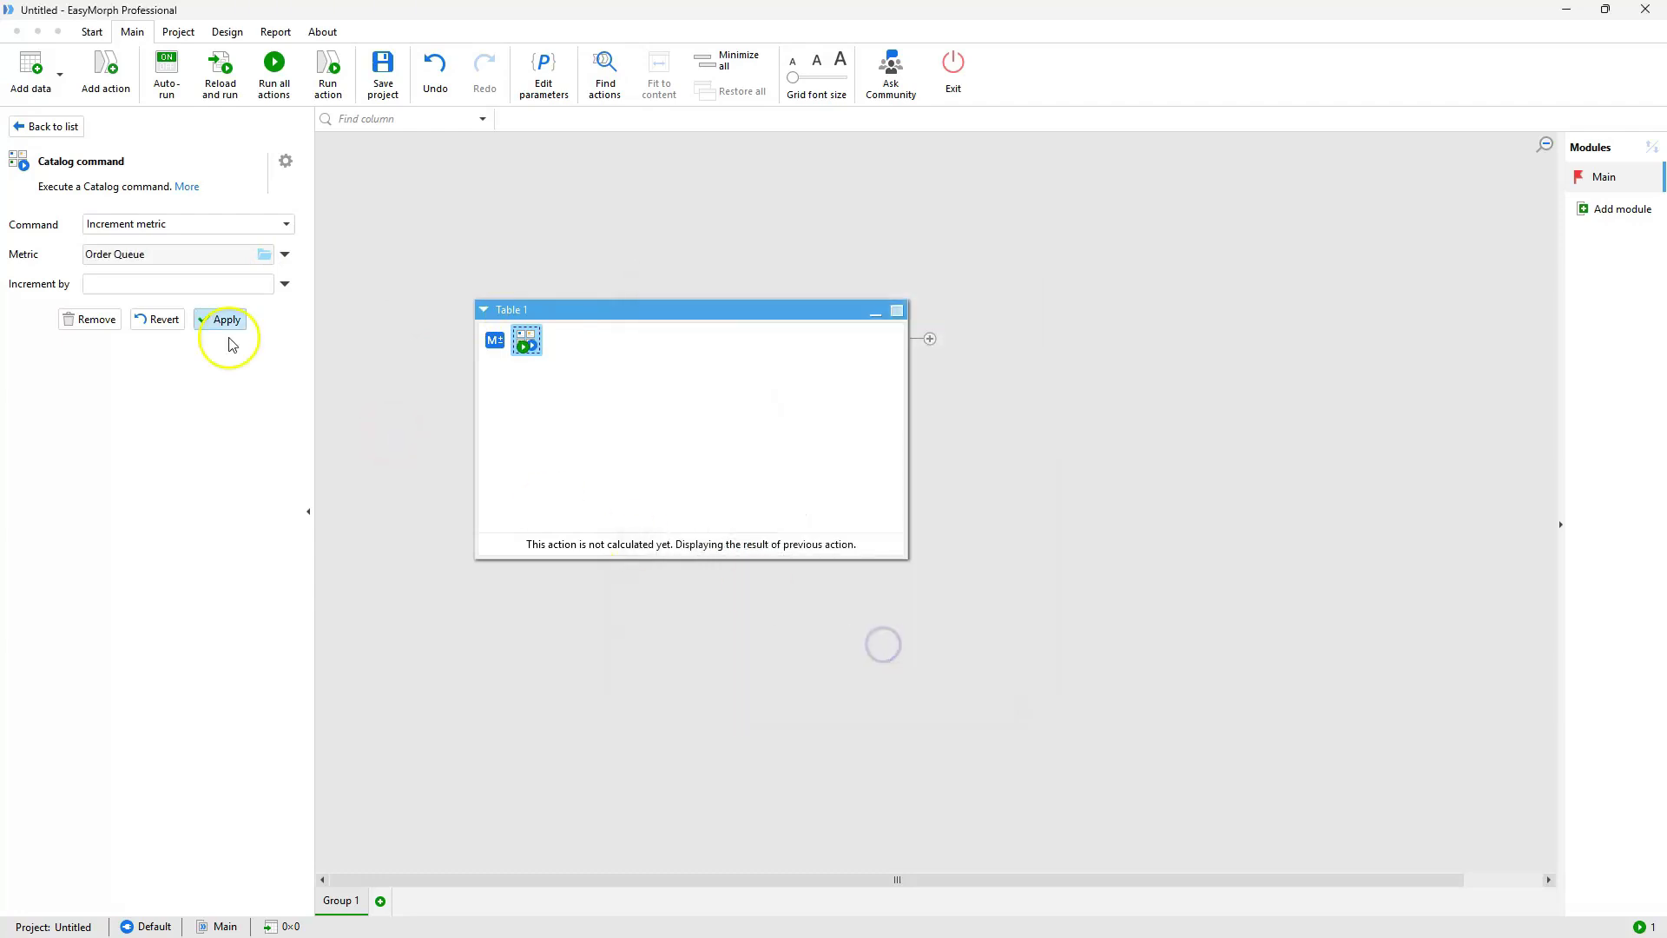
Set the metric increment to -5 and run the Catalog command action, returning to the board in the browser.
left_click(136, 284)
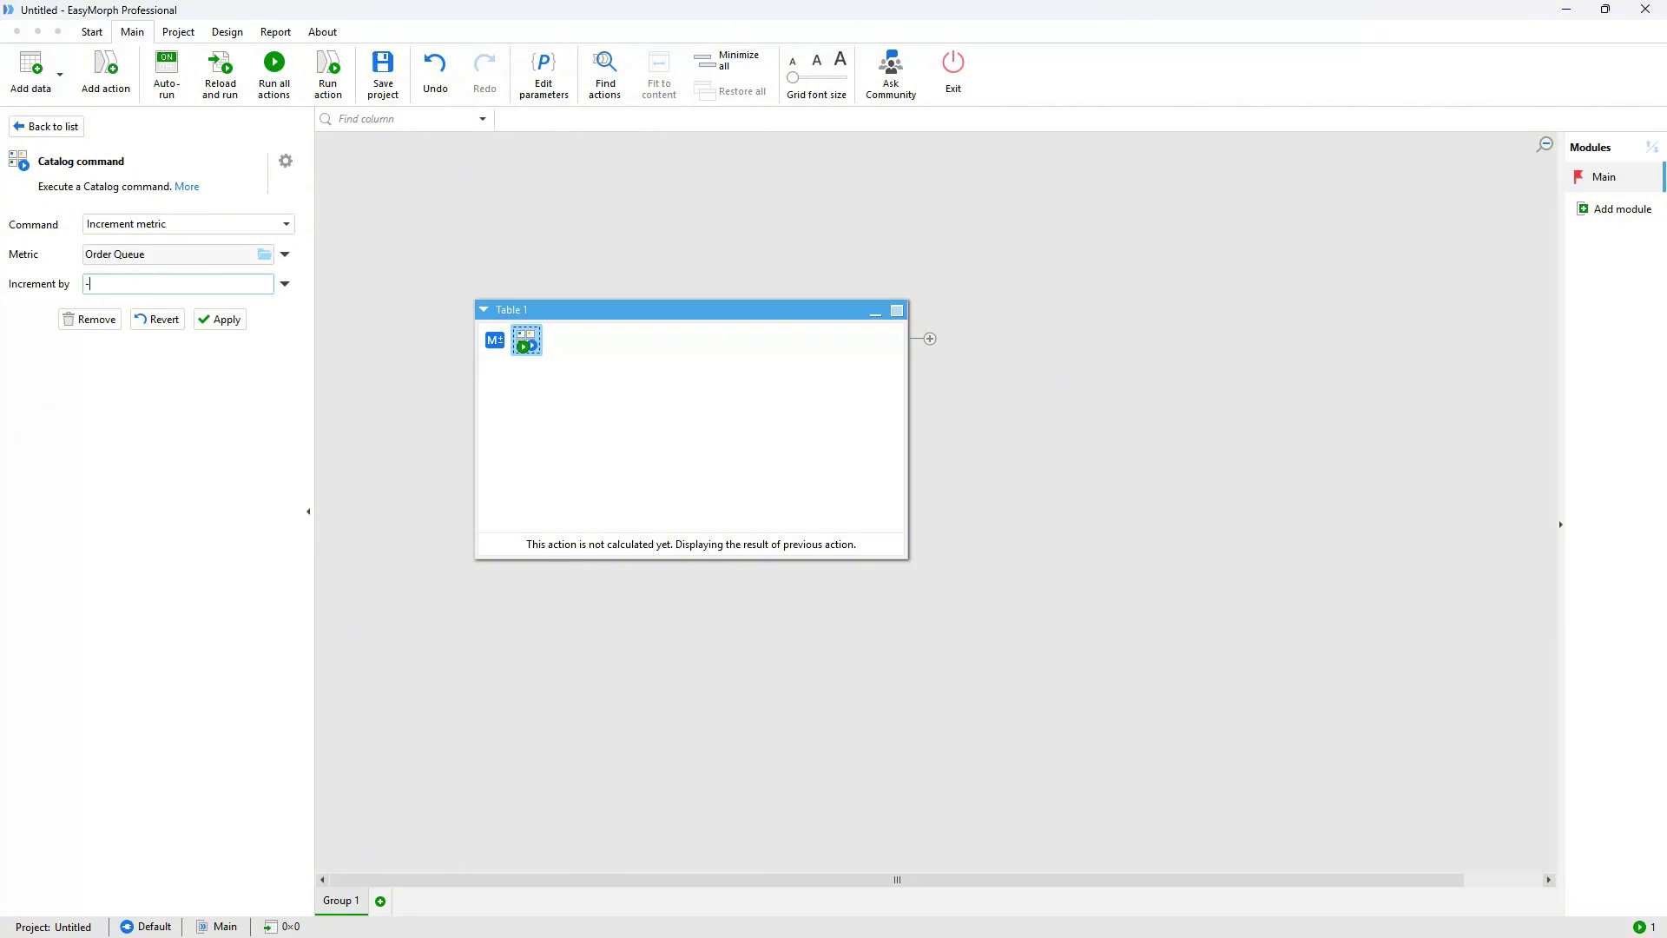
type("5")
left_click(222, 321)
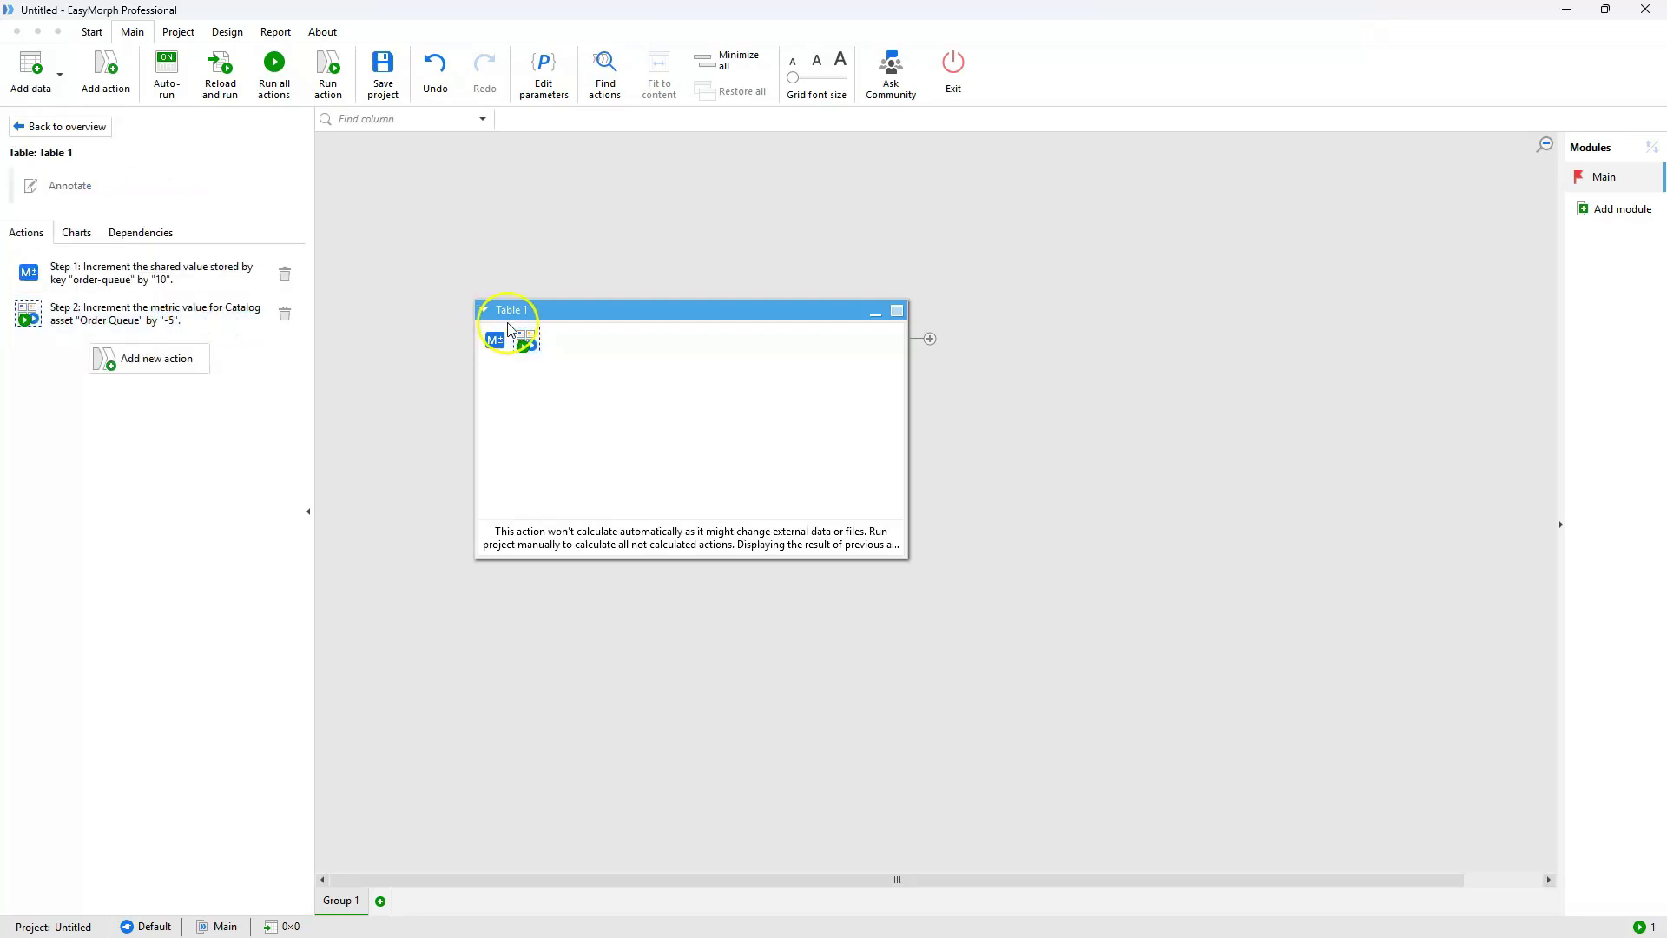
left_click(335, 102)
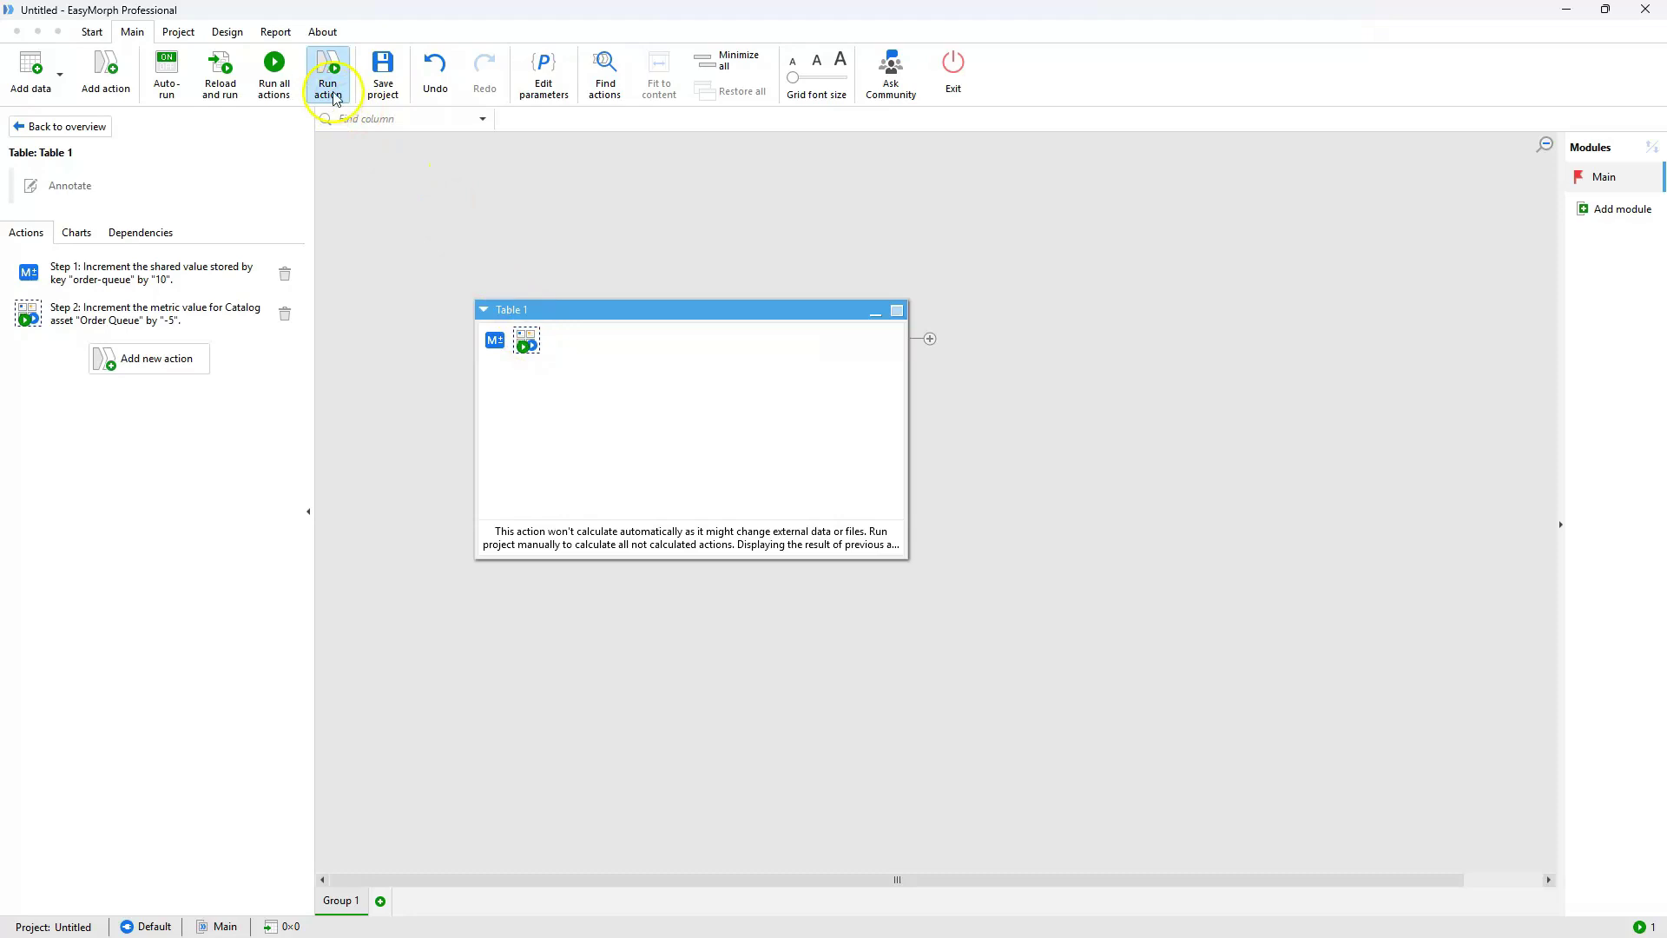
left_click(1561, 13)
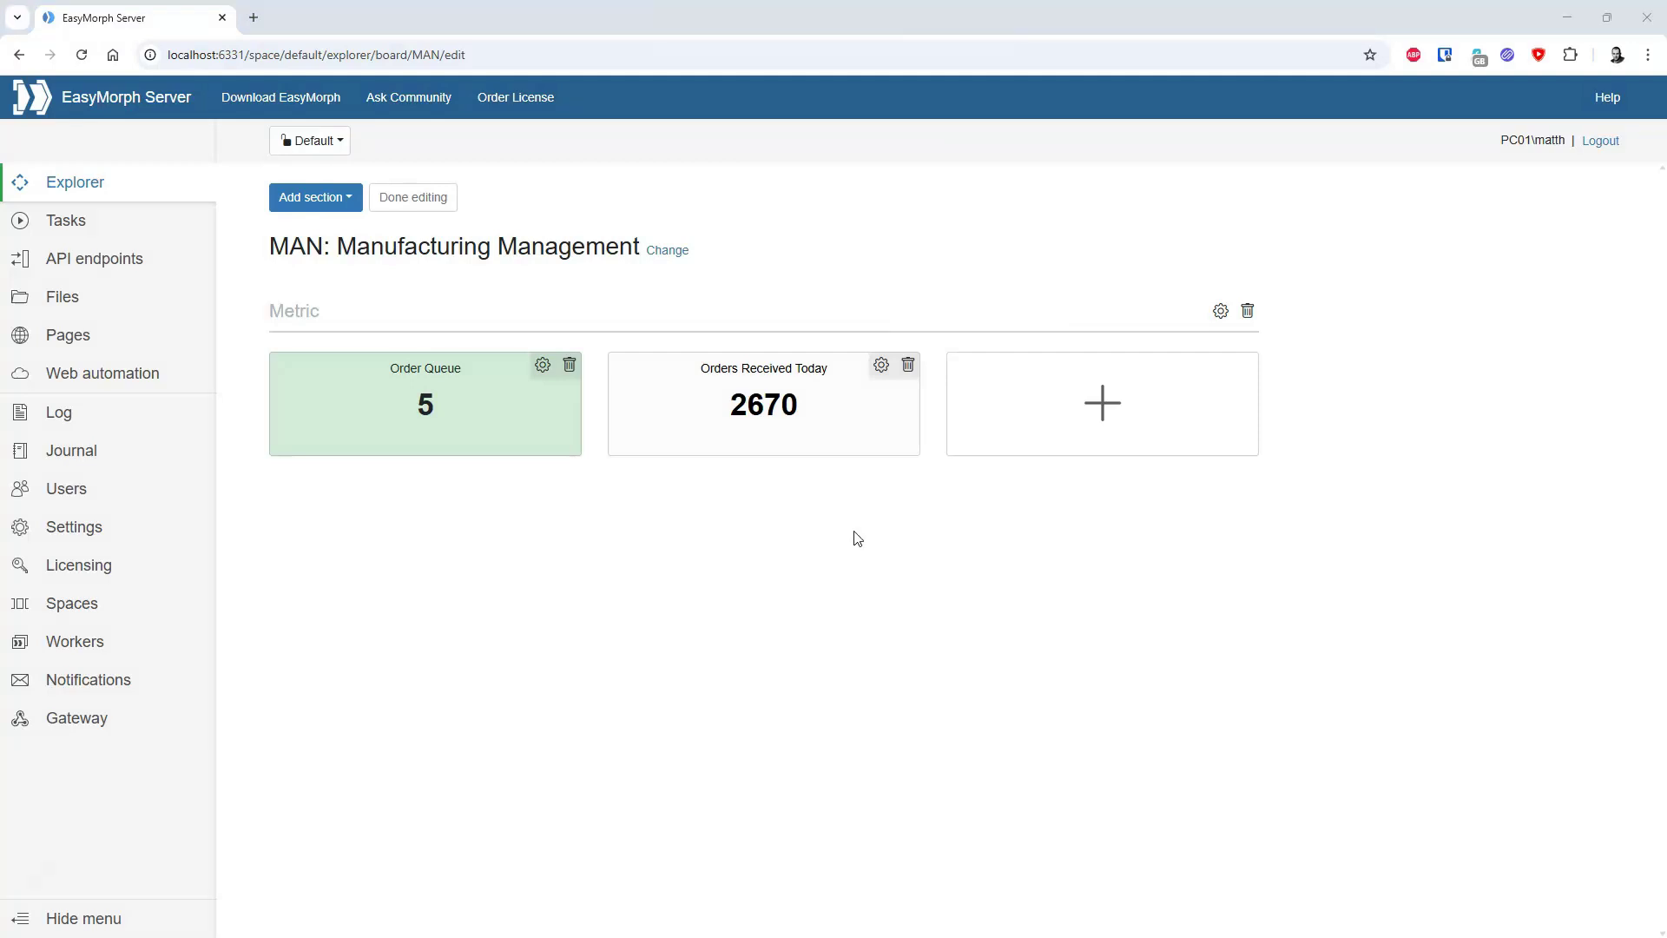
Add an issues section titled "Issues" to the Manufacturing Management board.
left_click(347, 197)
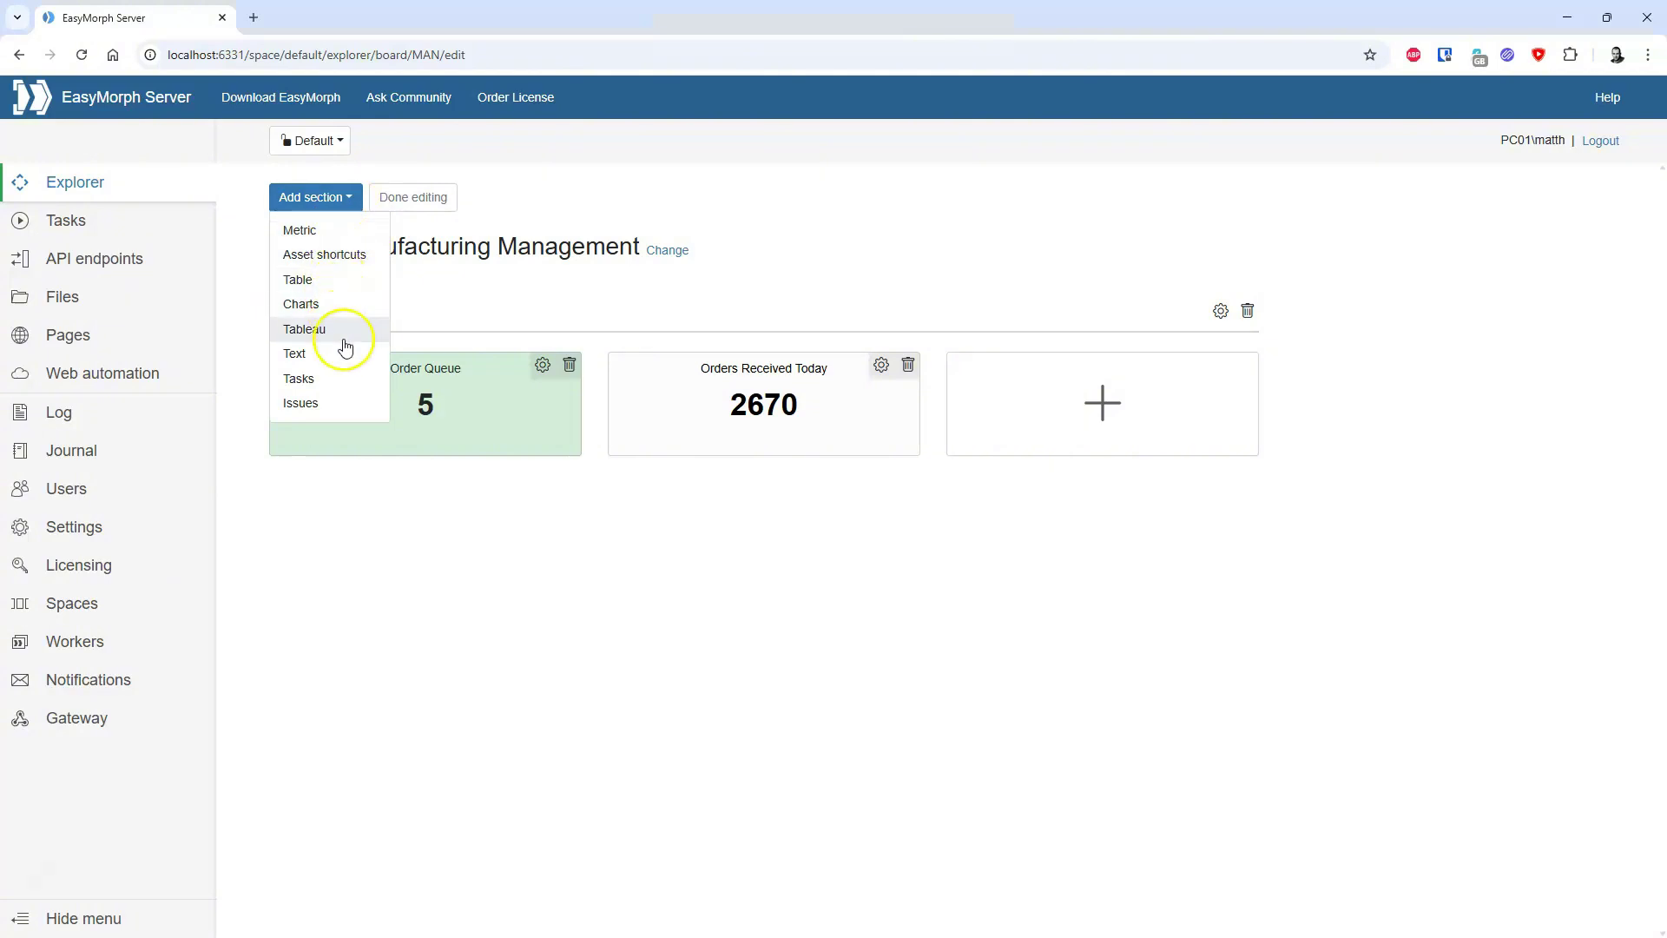
left_click(346, 412)
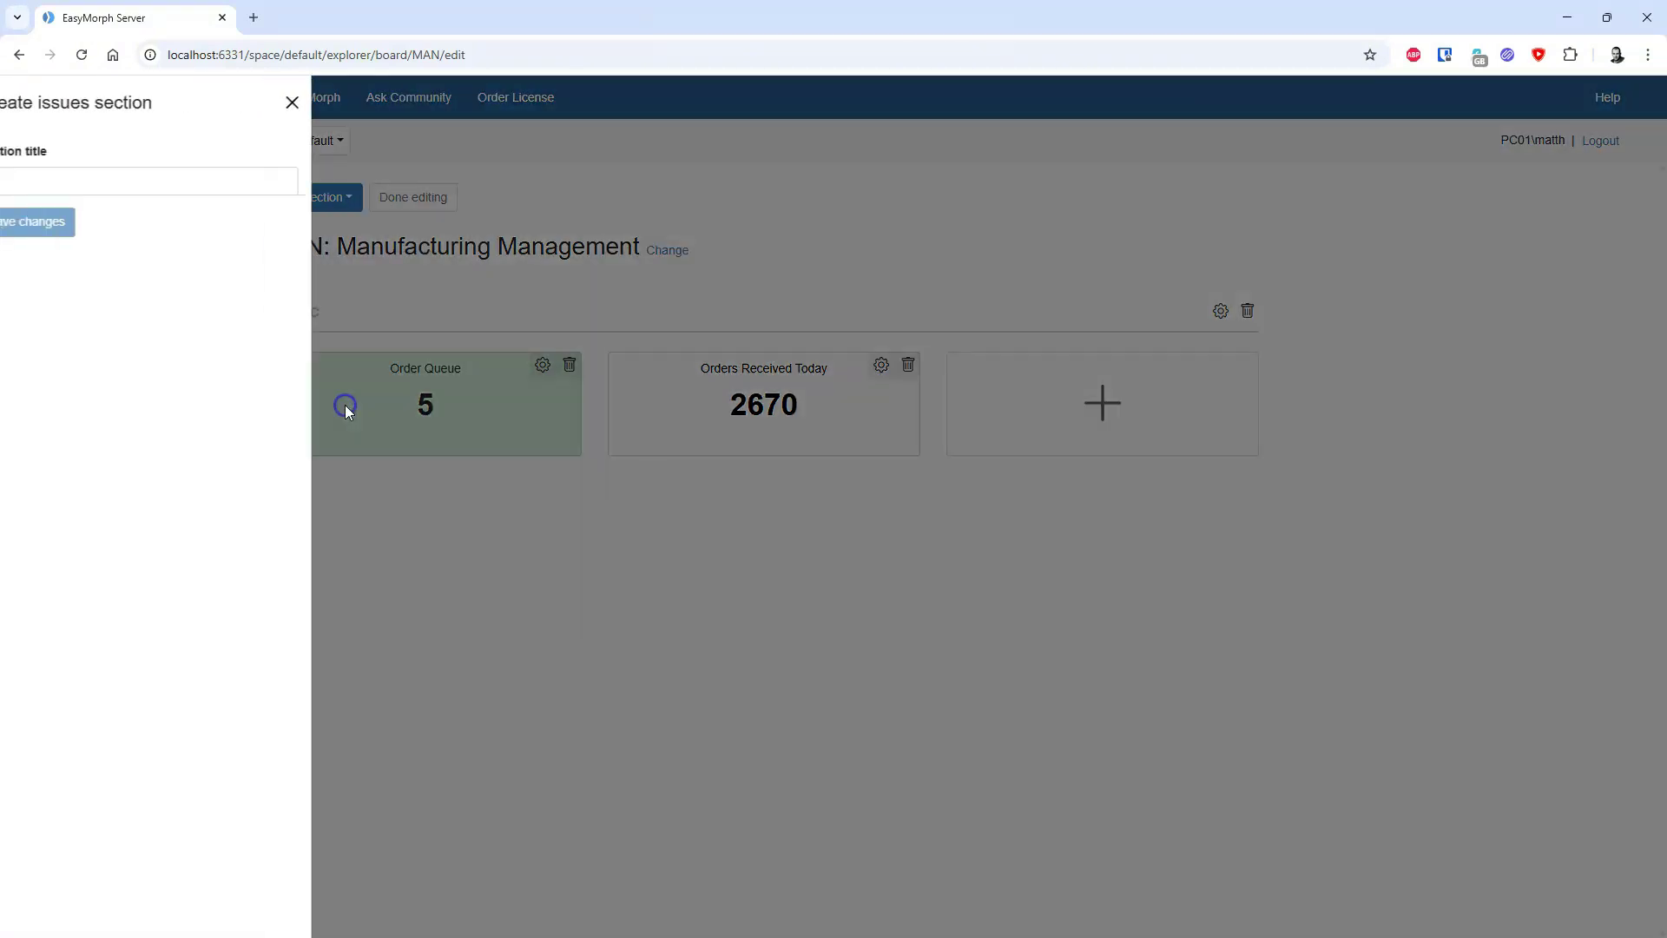
left_click(185, 183)
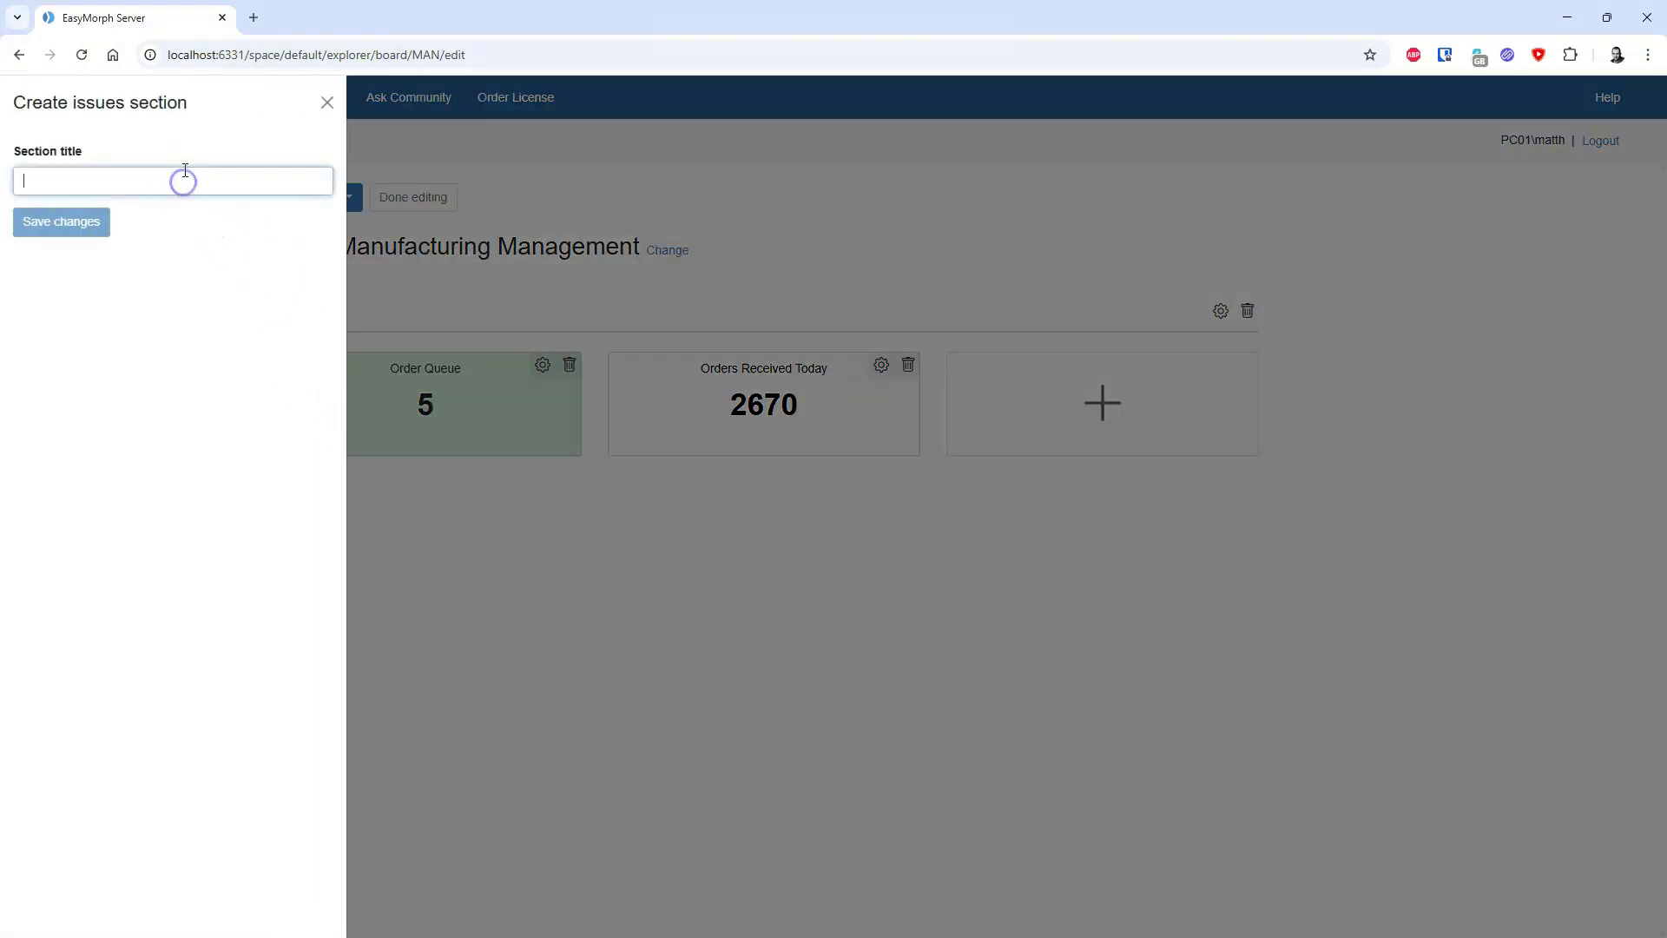
type("Issues")
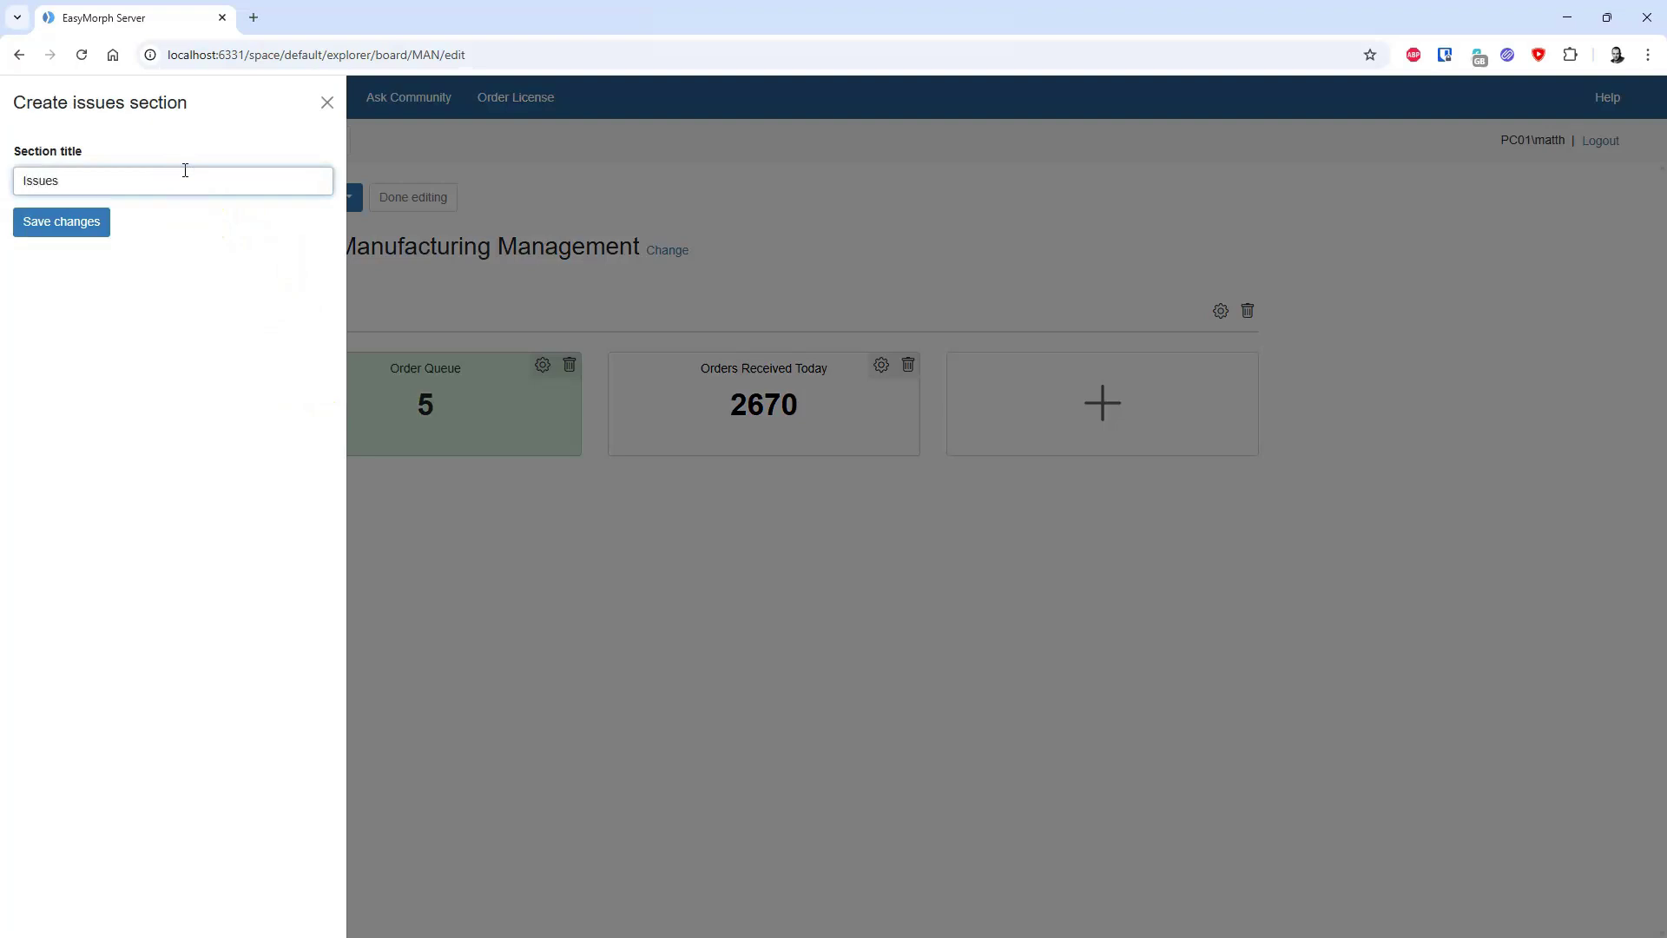
left_click(101, 222)
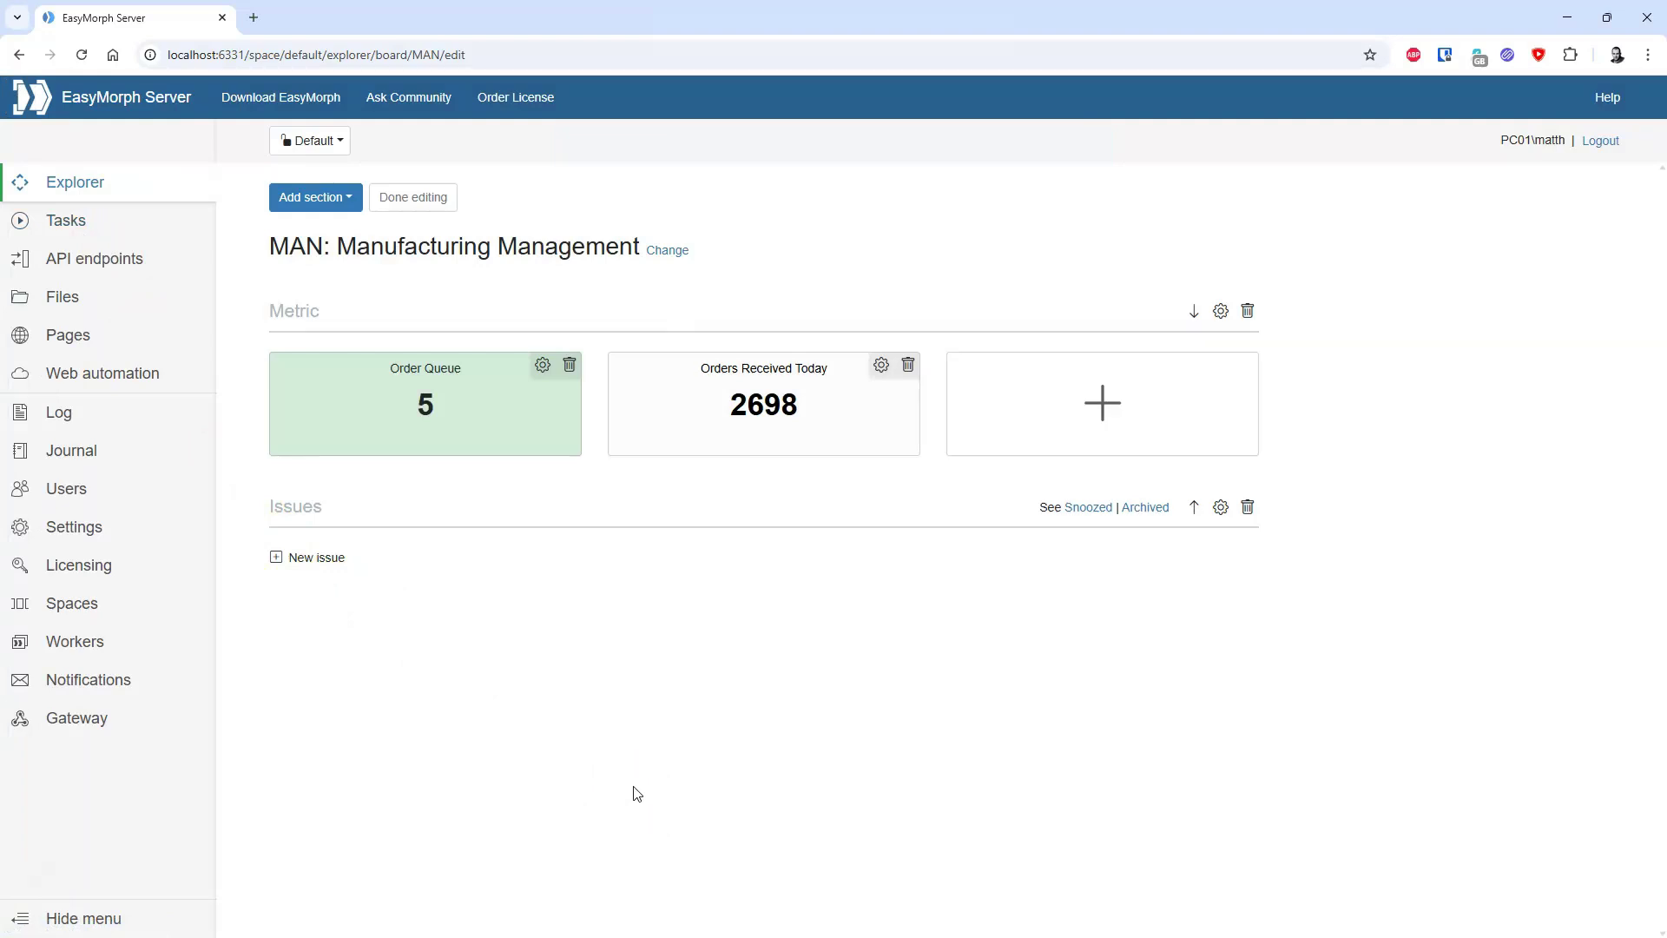
Create a new issue titled "Machine 1 Running Slowly" in the Issues section.
left_click(317, 558)
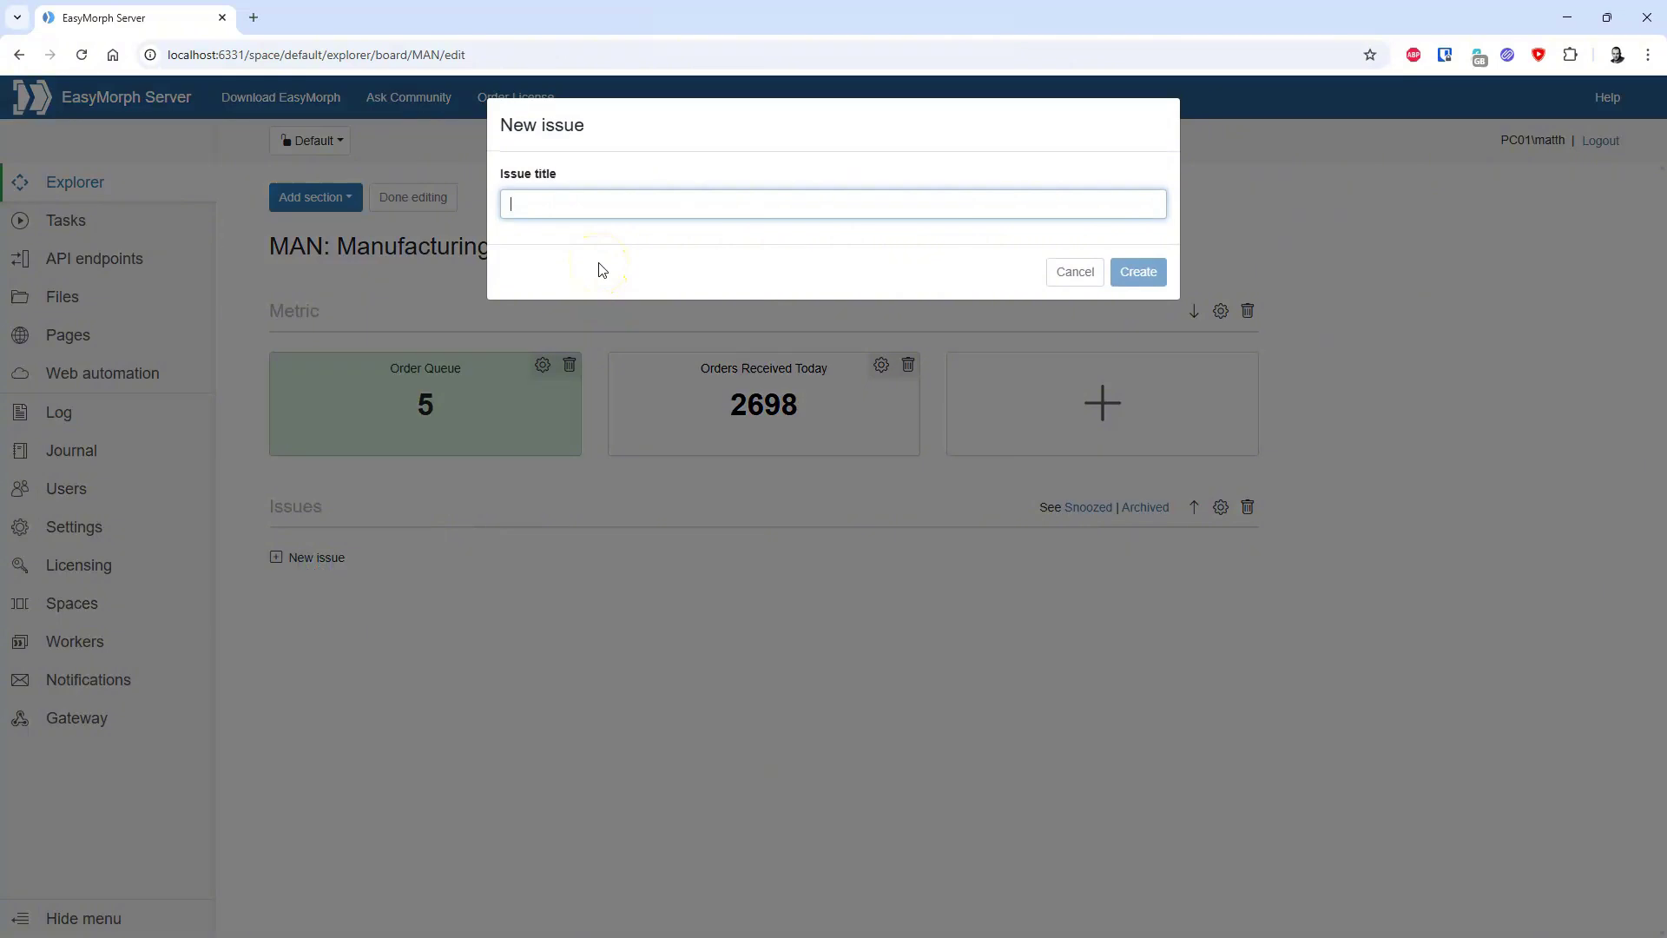
type("Machine")
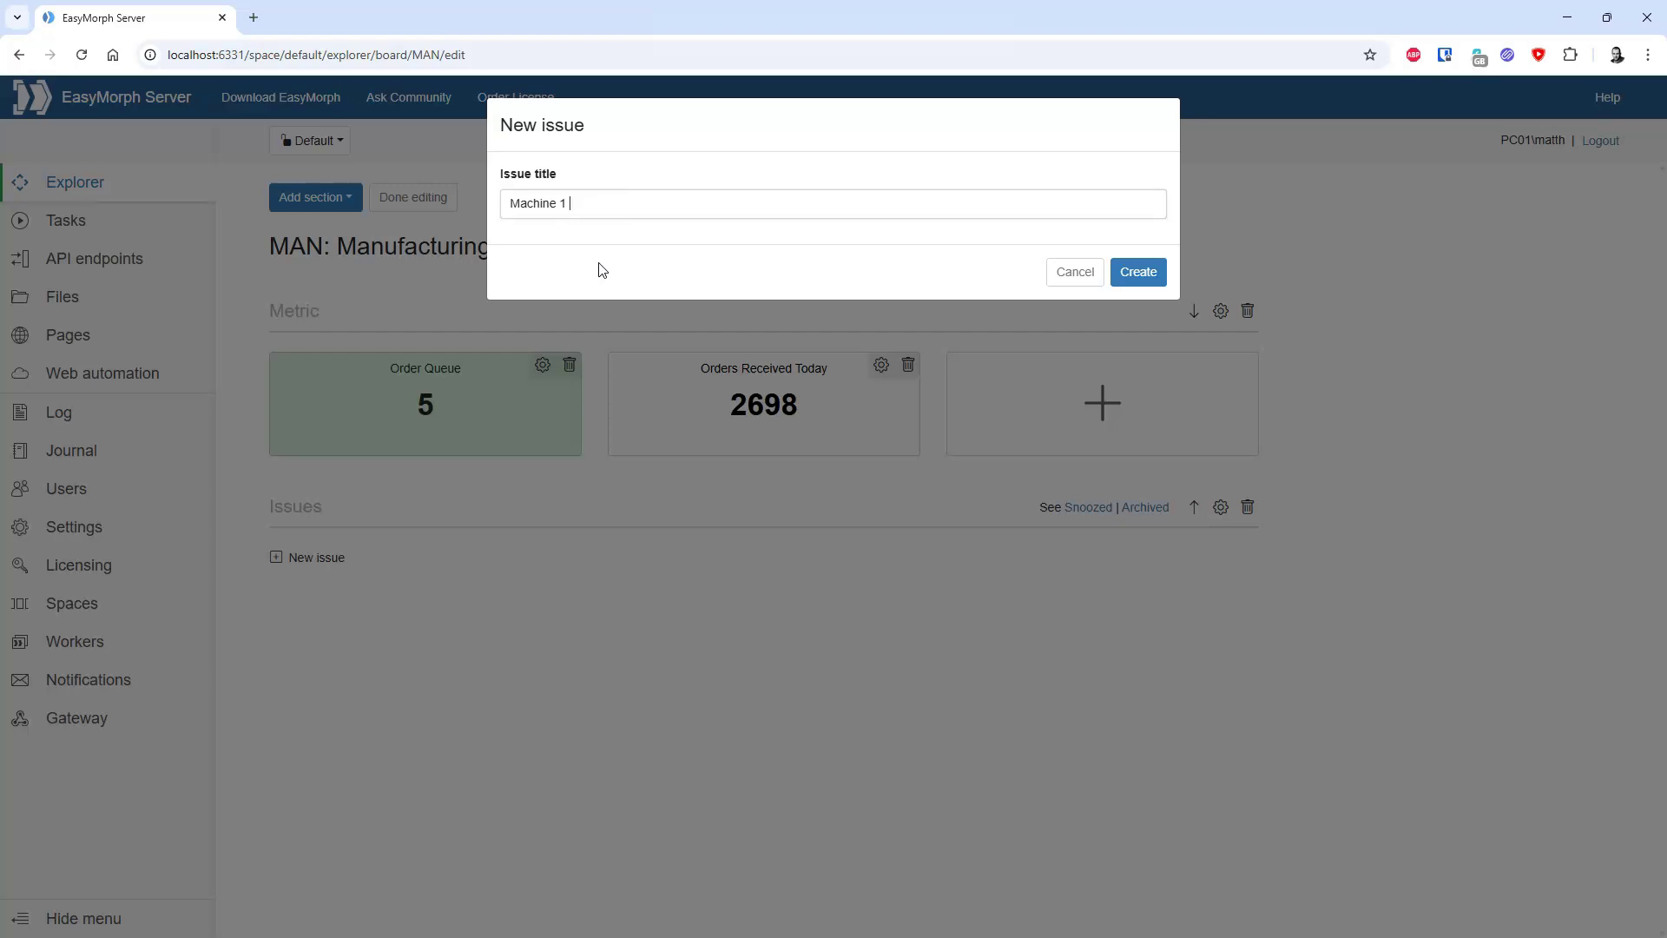
type("1 Running Slowly")
left_click(1137, 272)
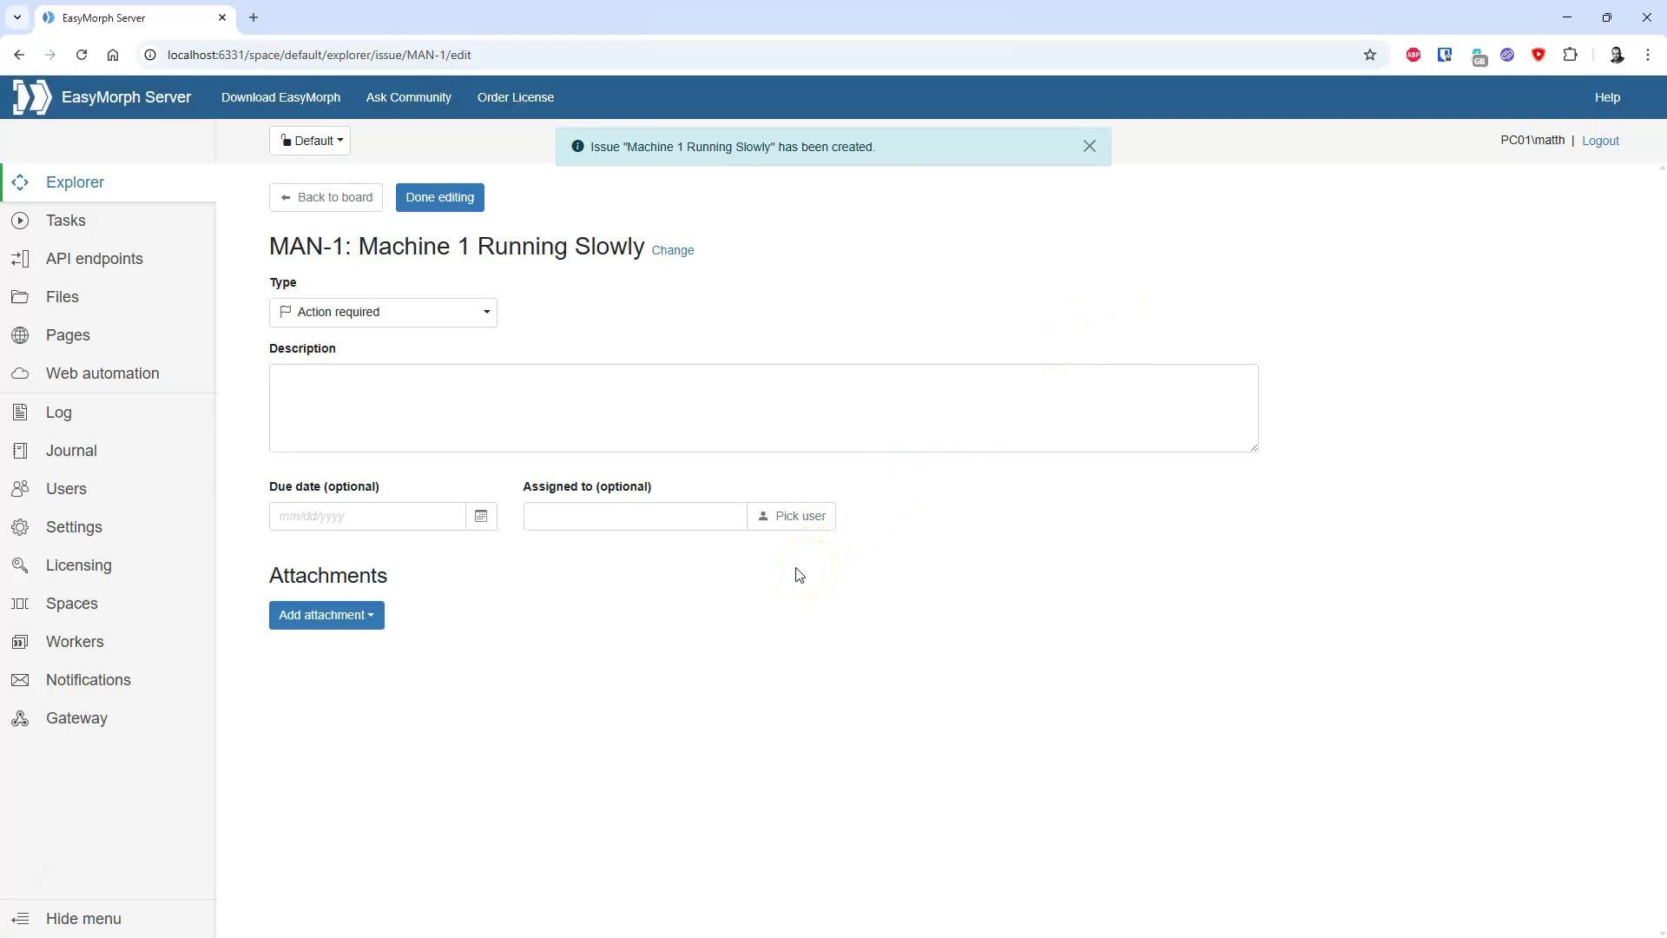
Keep the issue type as Action required and enter the description "Machine 1 keeps slowing down please investigate".
left_click(480, 318)
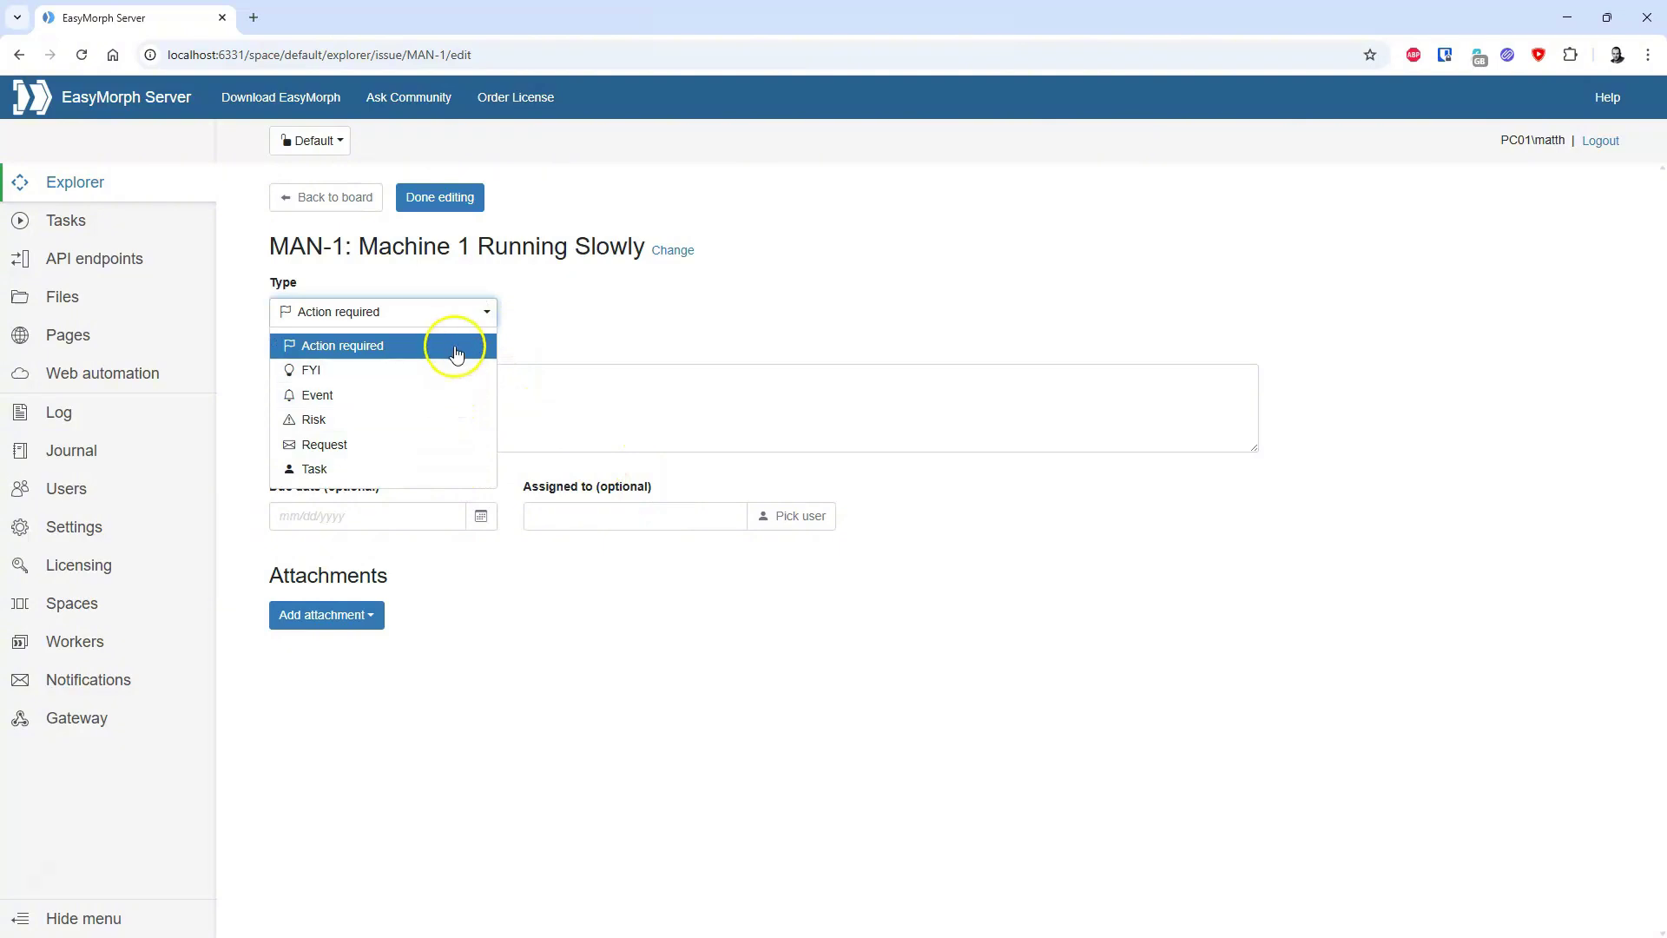
left_click(449, 345)
left_click(480, 414)
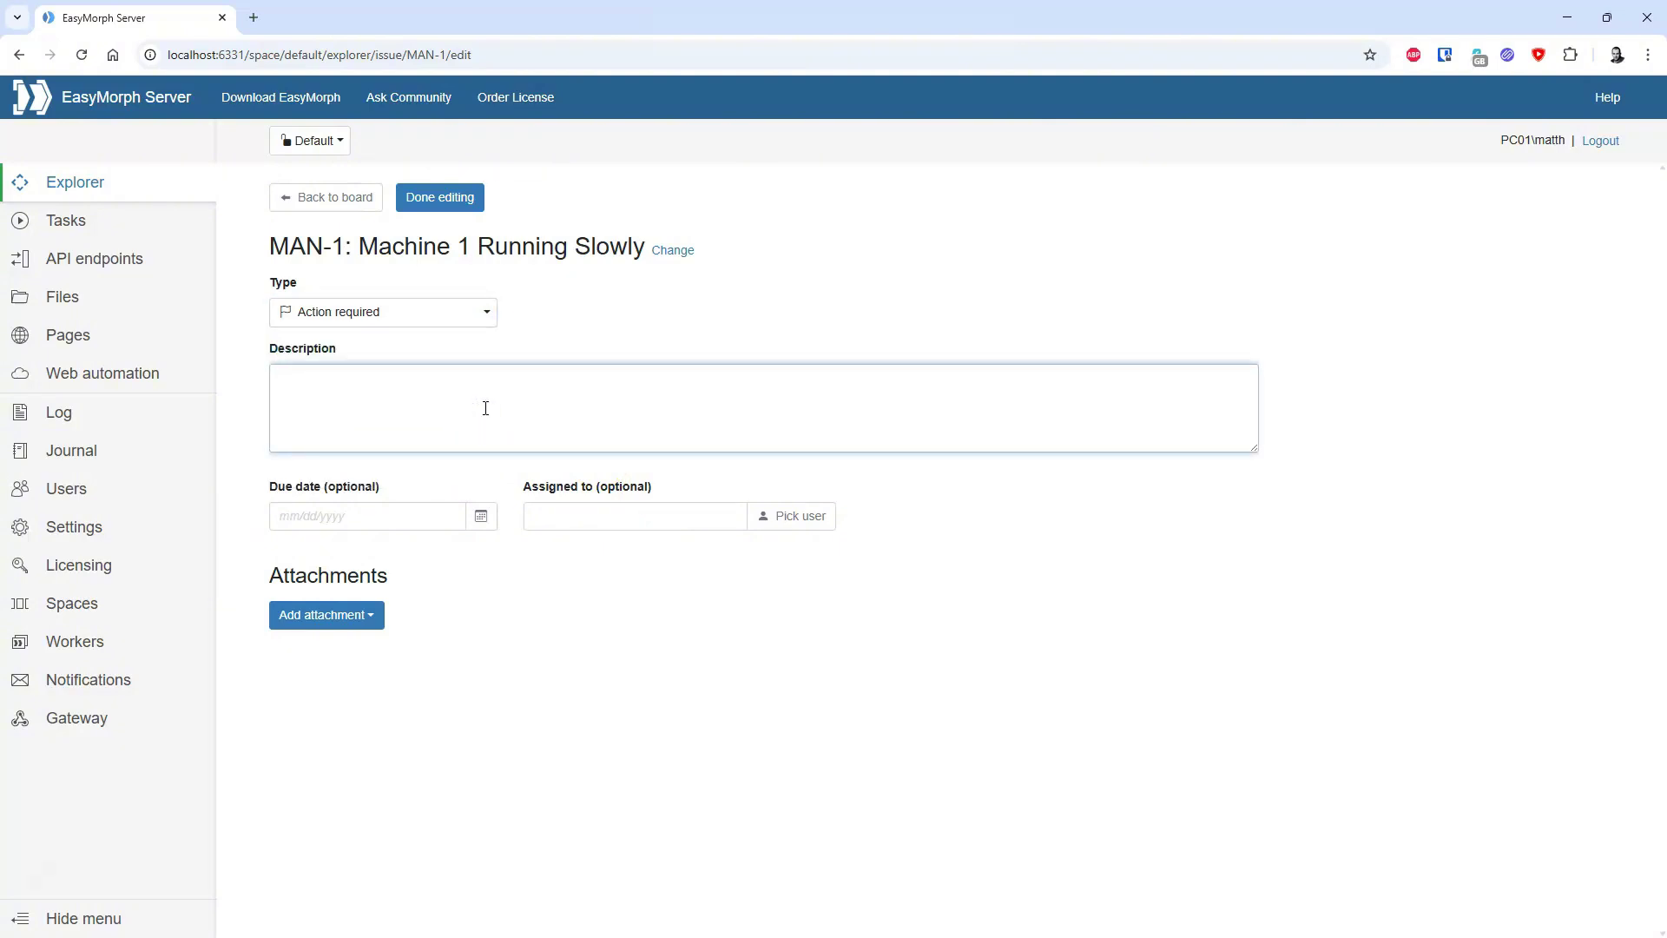
type("Machine 1")
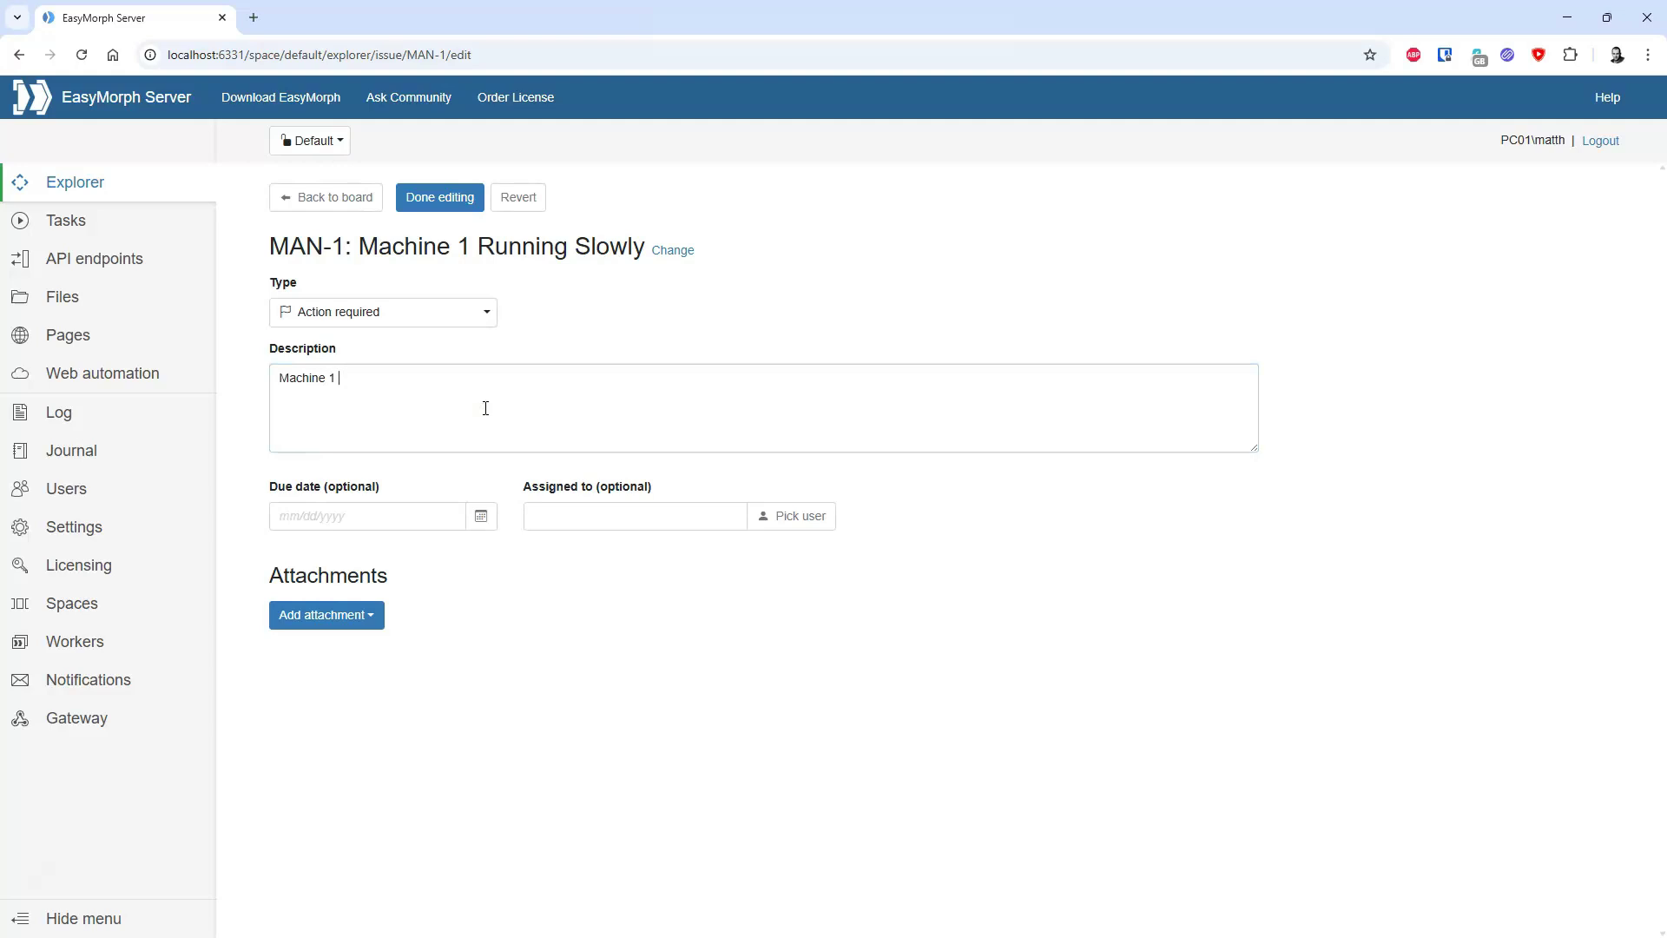
type(" keeps slowi")
type("ng dow")
type("n please in")
type("bv")
type("estigat")
type("e")
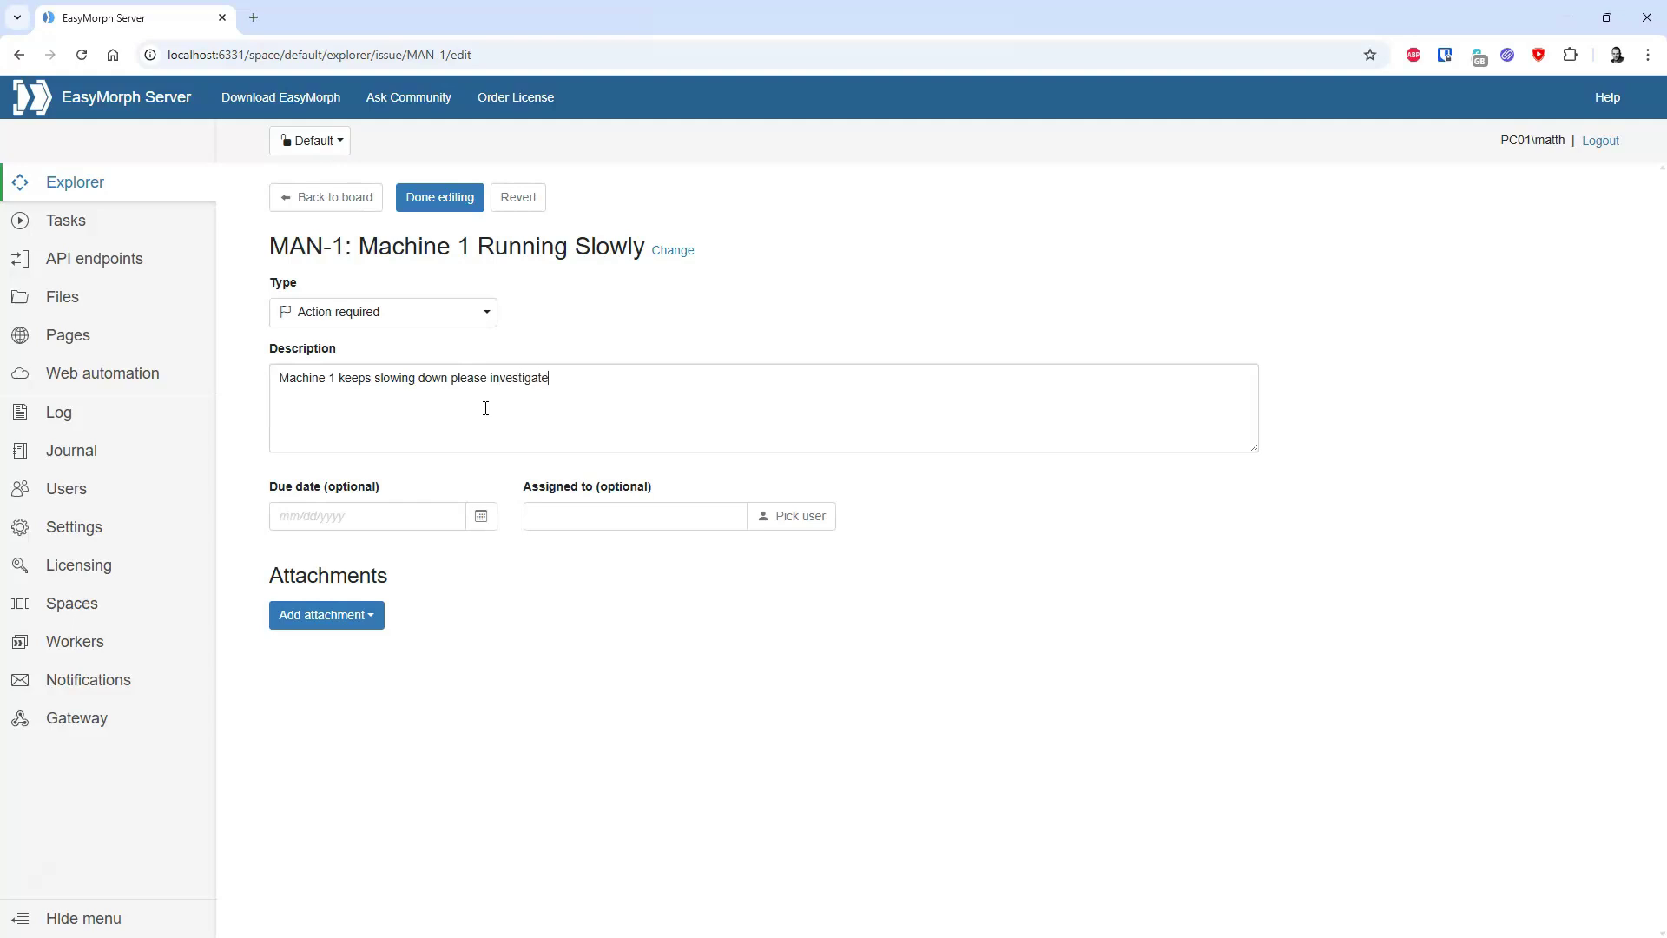
Set the issue's due date to 6/26/2025.
left_click(481, 516)
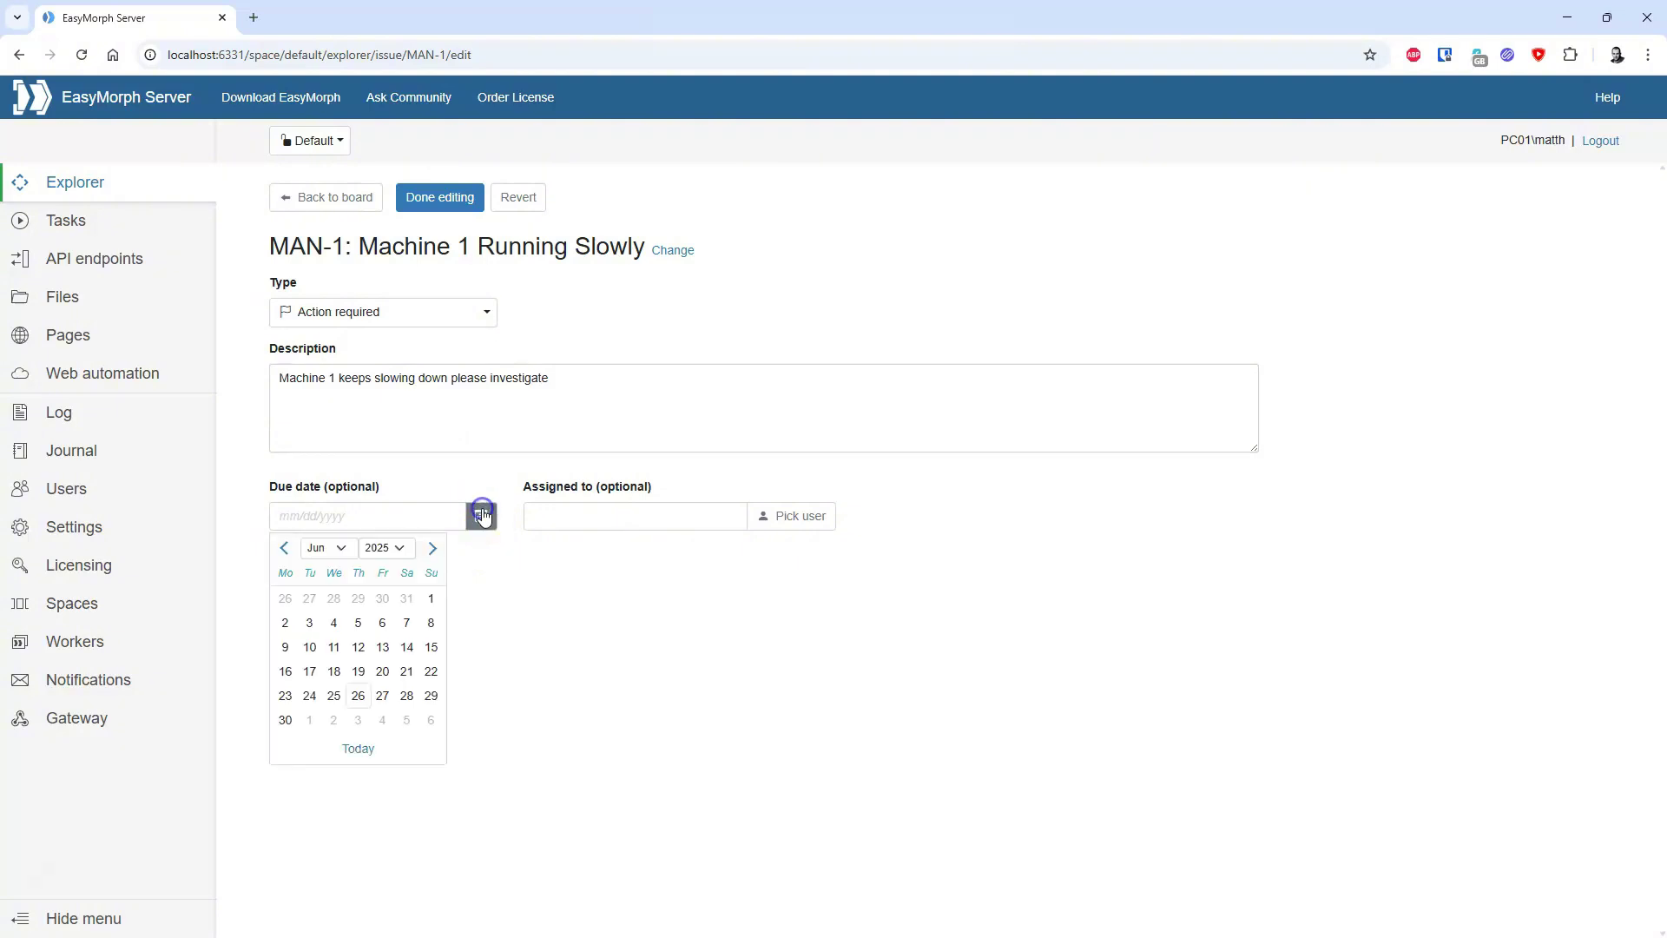
left_click(358, 695)
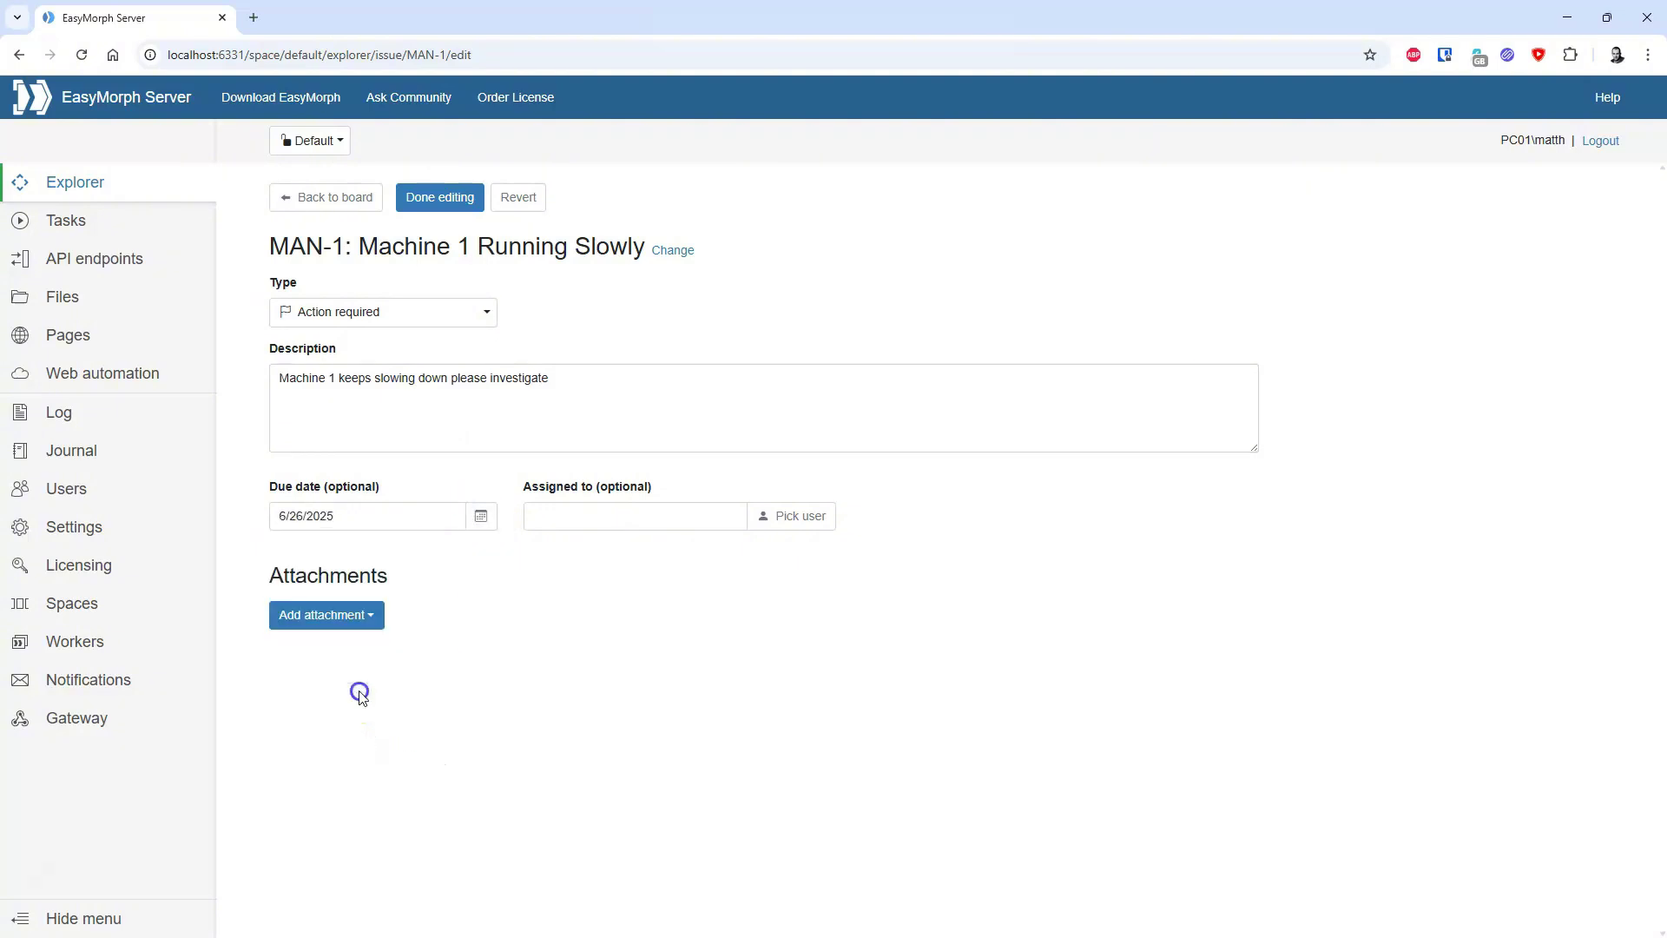
Assign the Machine 1 Running Slowly issue to the signed-in user's own account.
left_click(775, 517)
left_click(521, 336)
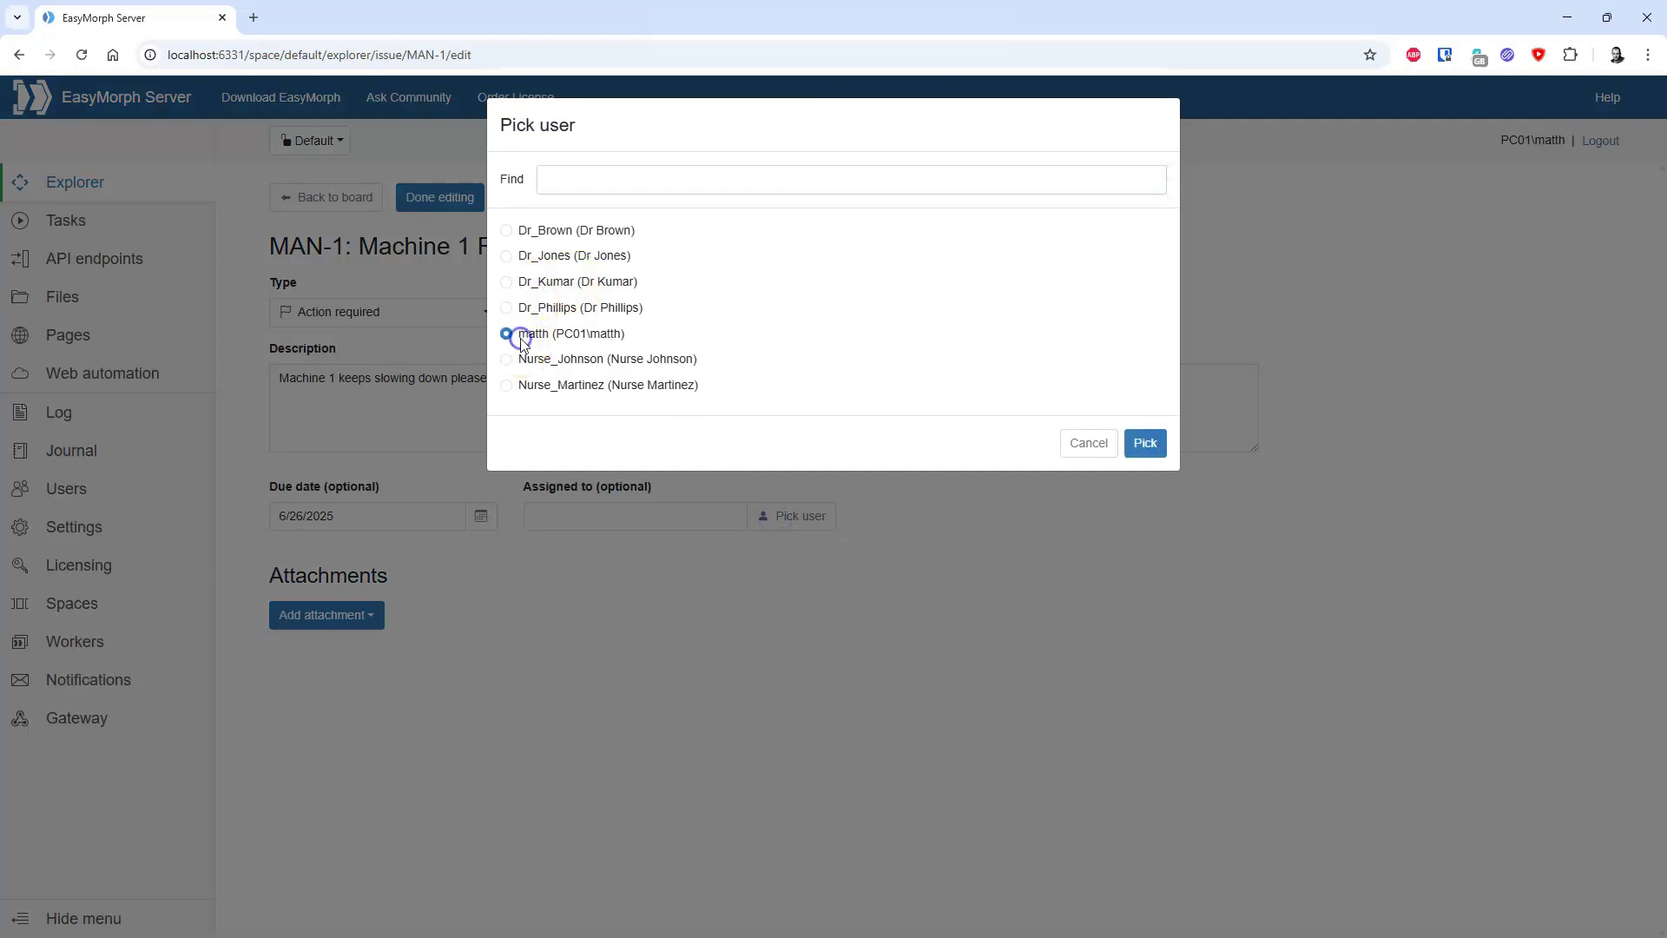
left_click(1144, 441)
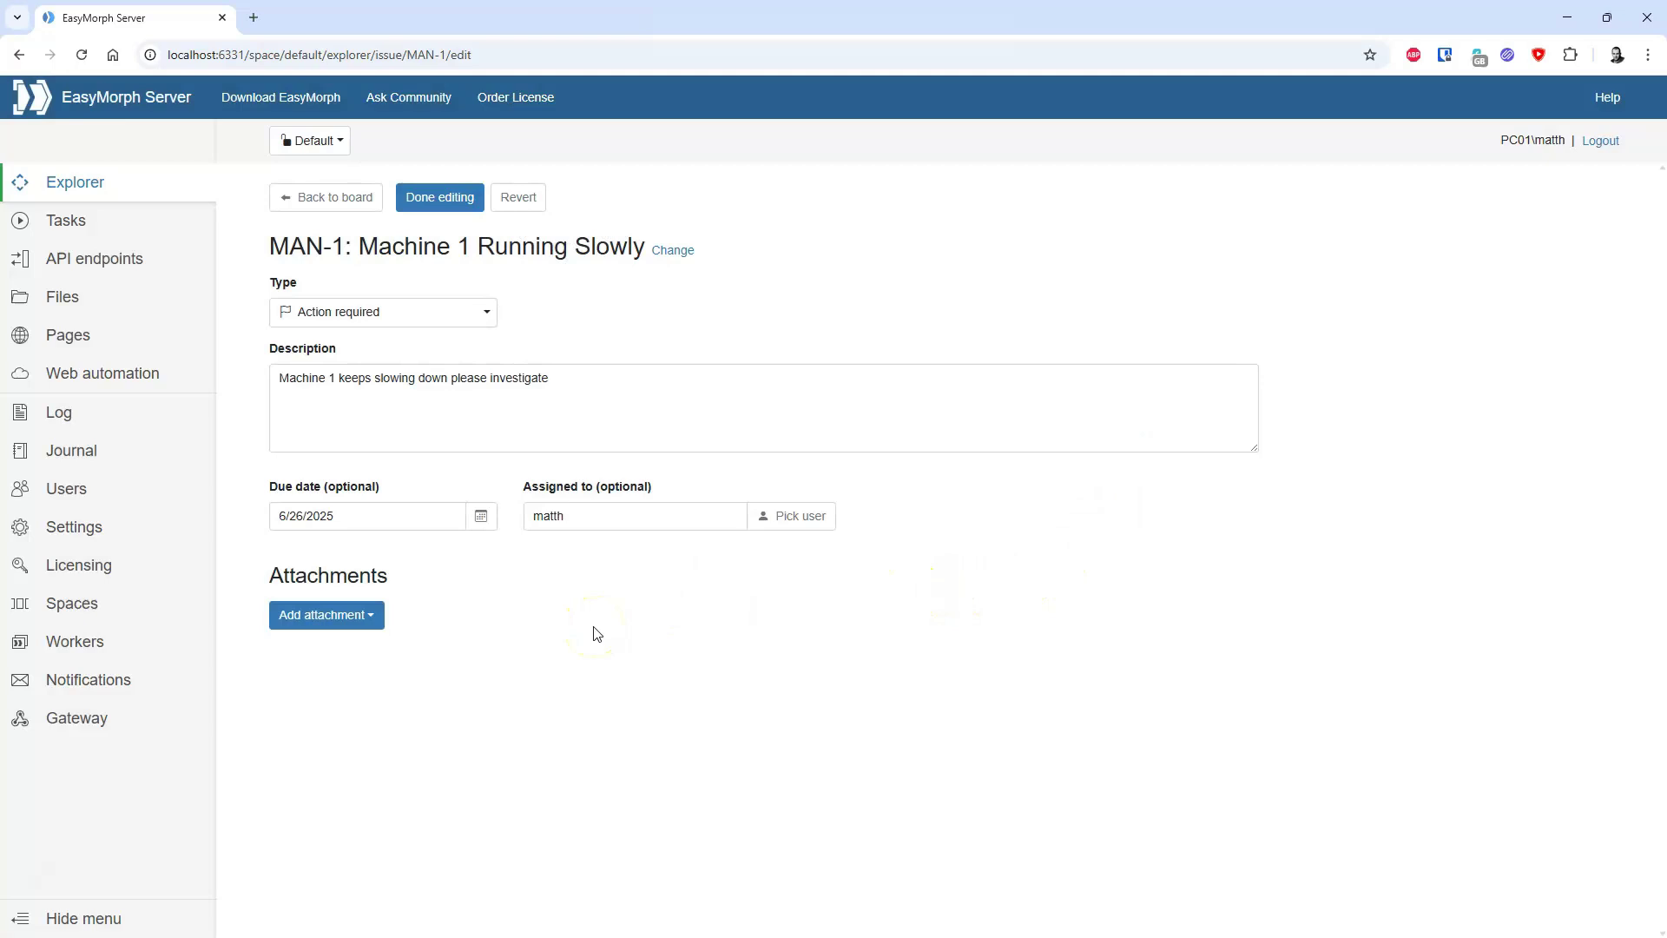
Review the attachment types, finish editing the issue and return to the Manufacturing Management board.
left_click(372, 617)
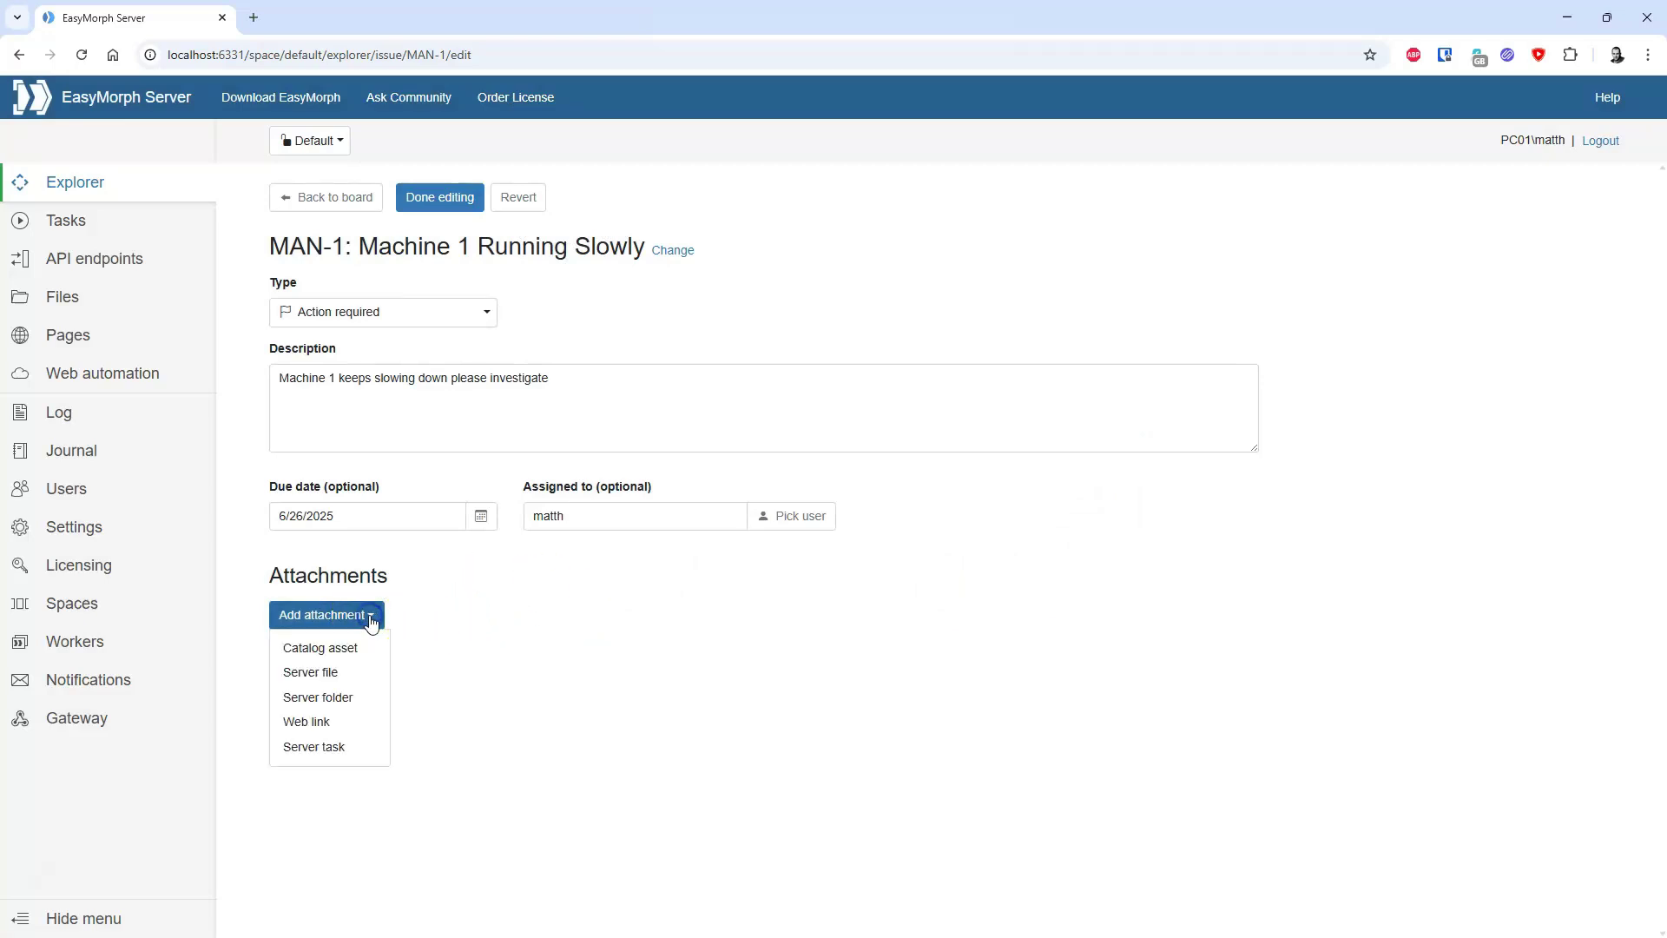
left_click(371, 654)
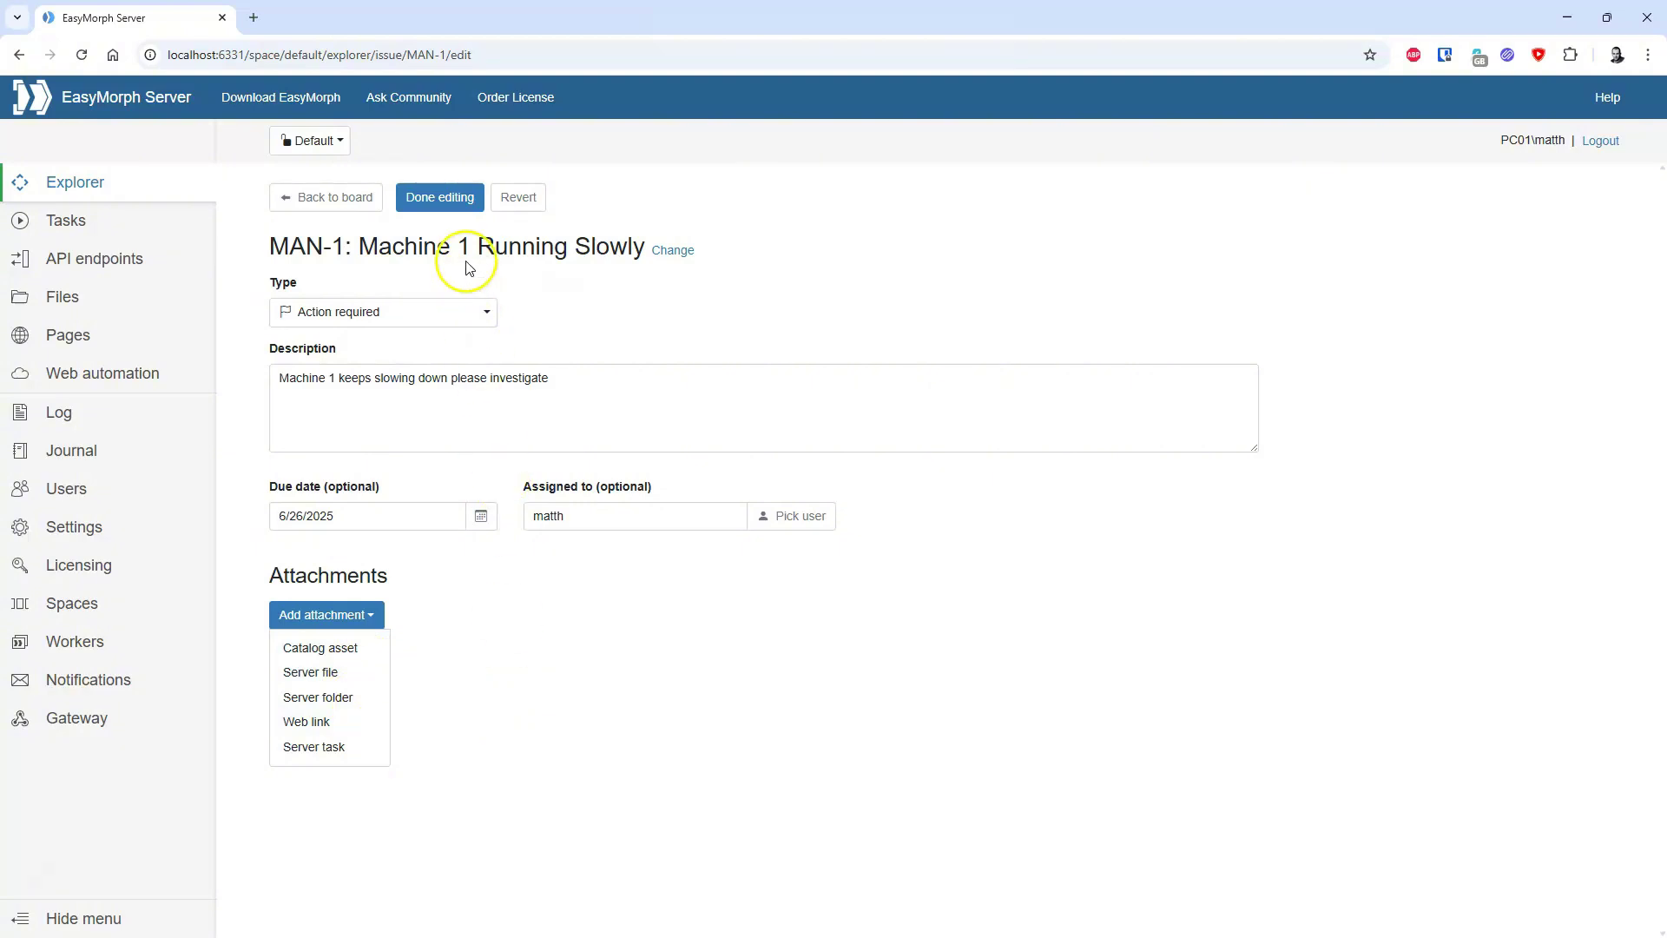
left_click(459, 211)
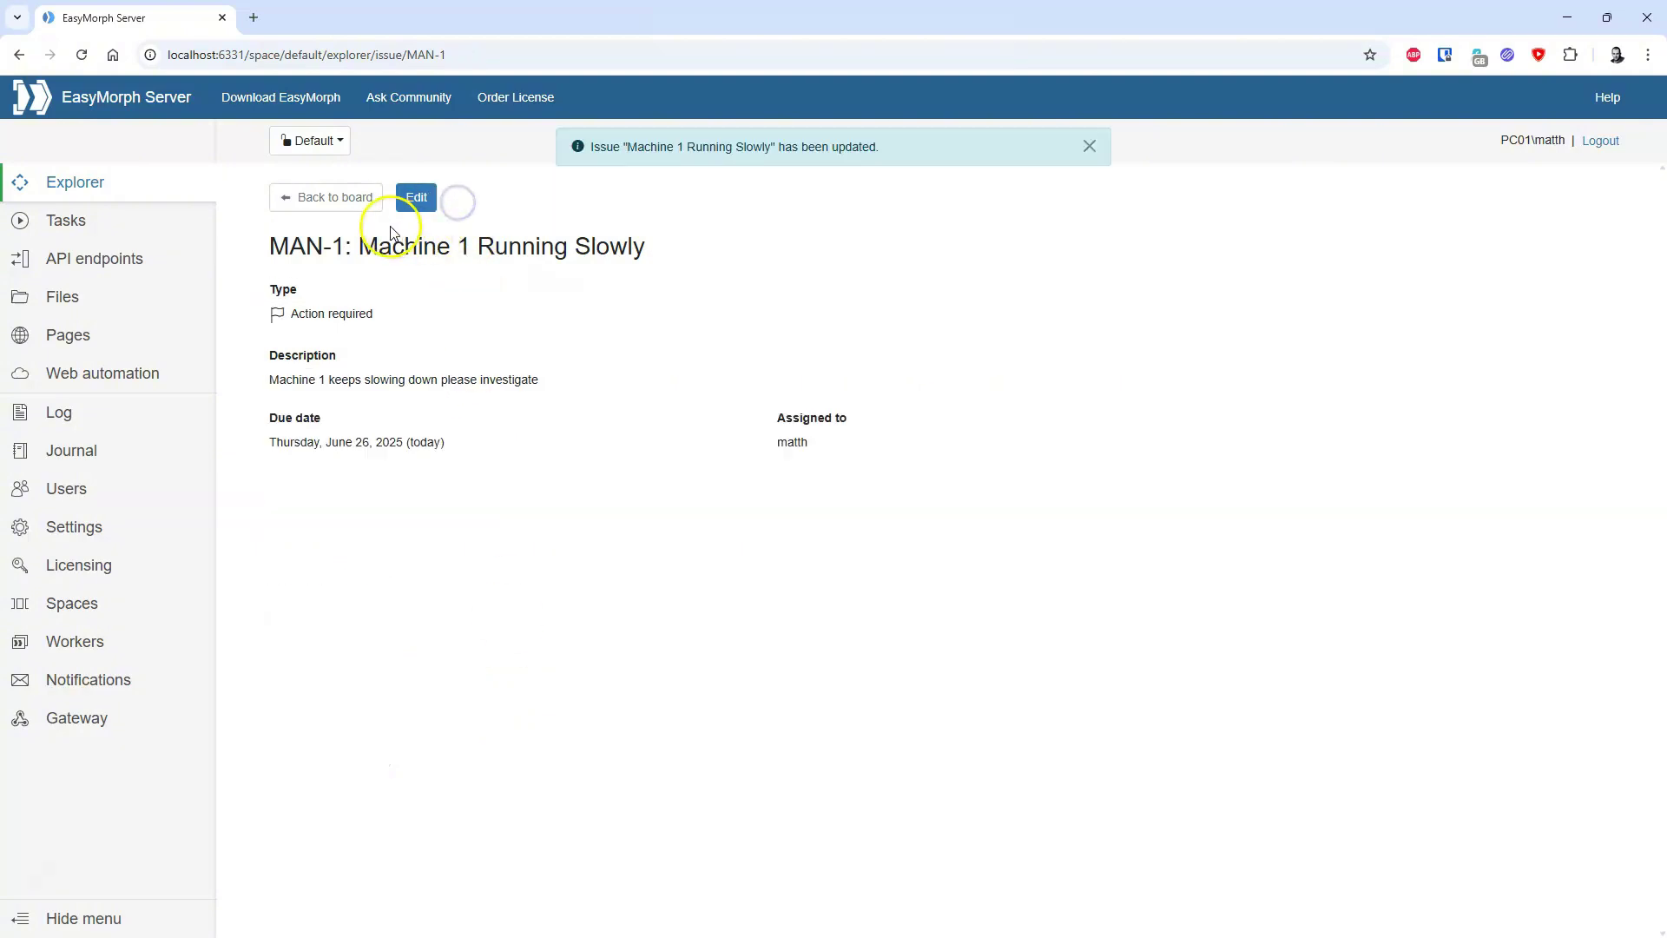
left_click(356, 216)
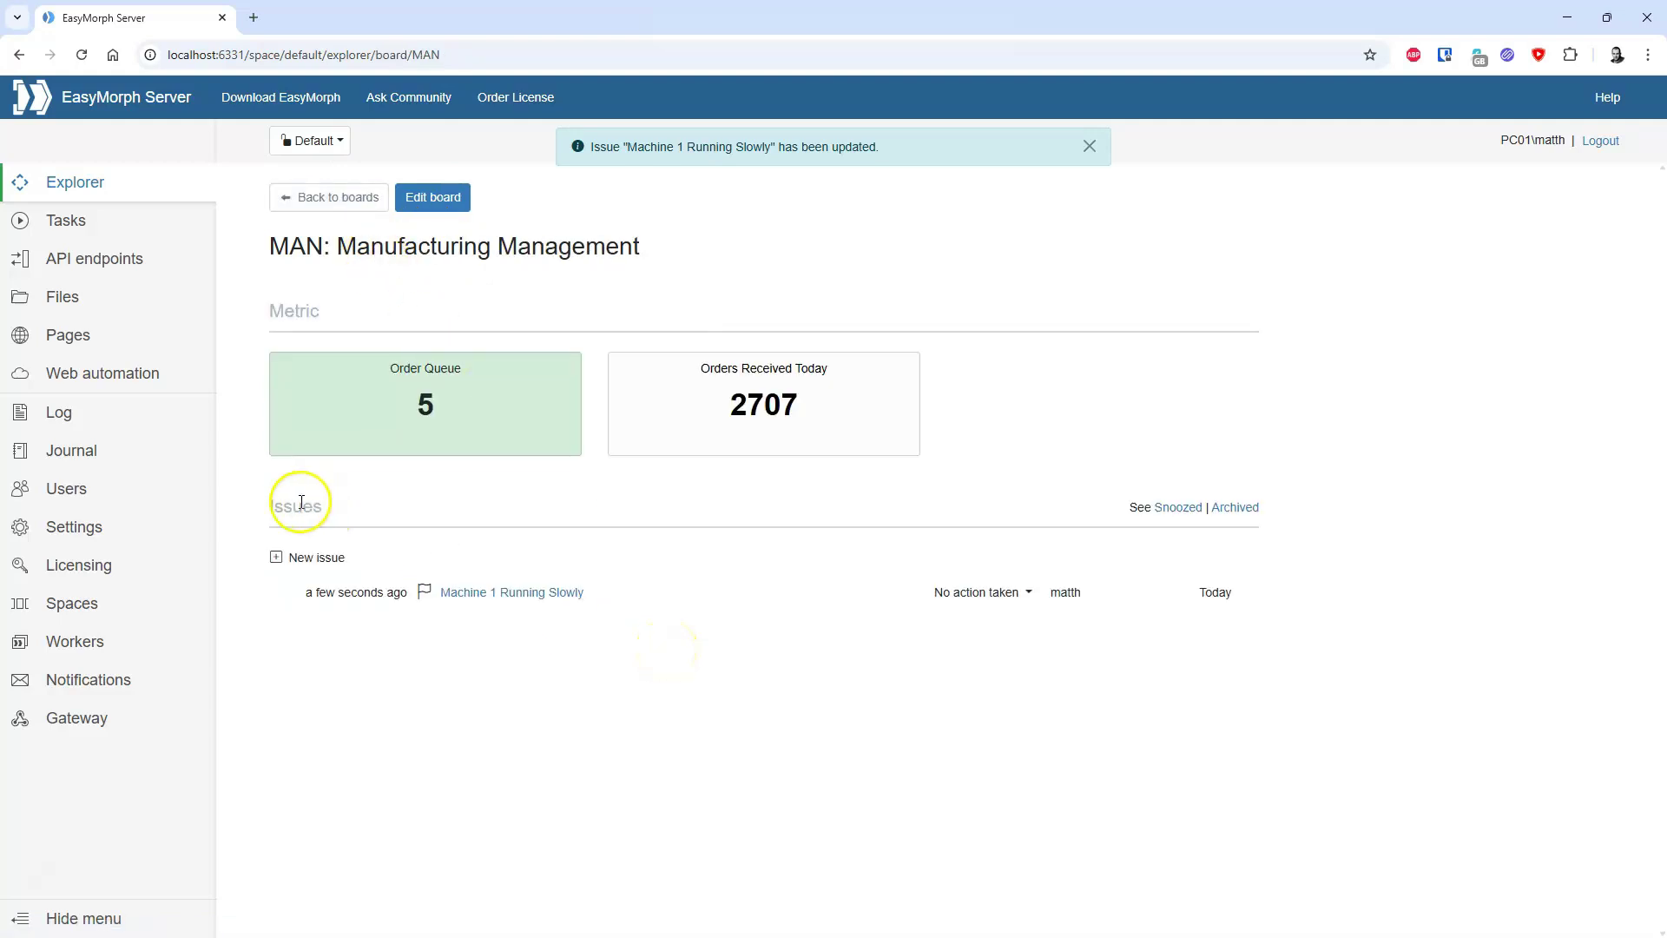
Set the state of the Machine 1 Running Slowly issue to Done.
left_click(1025, 593)
left_click(1030, 631)
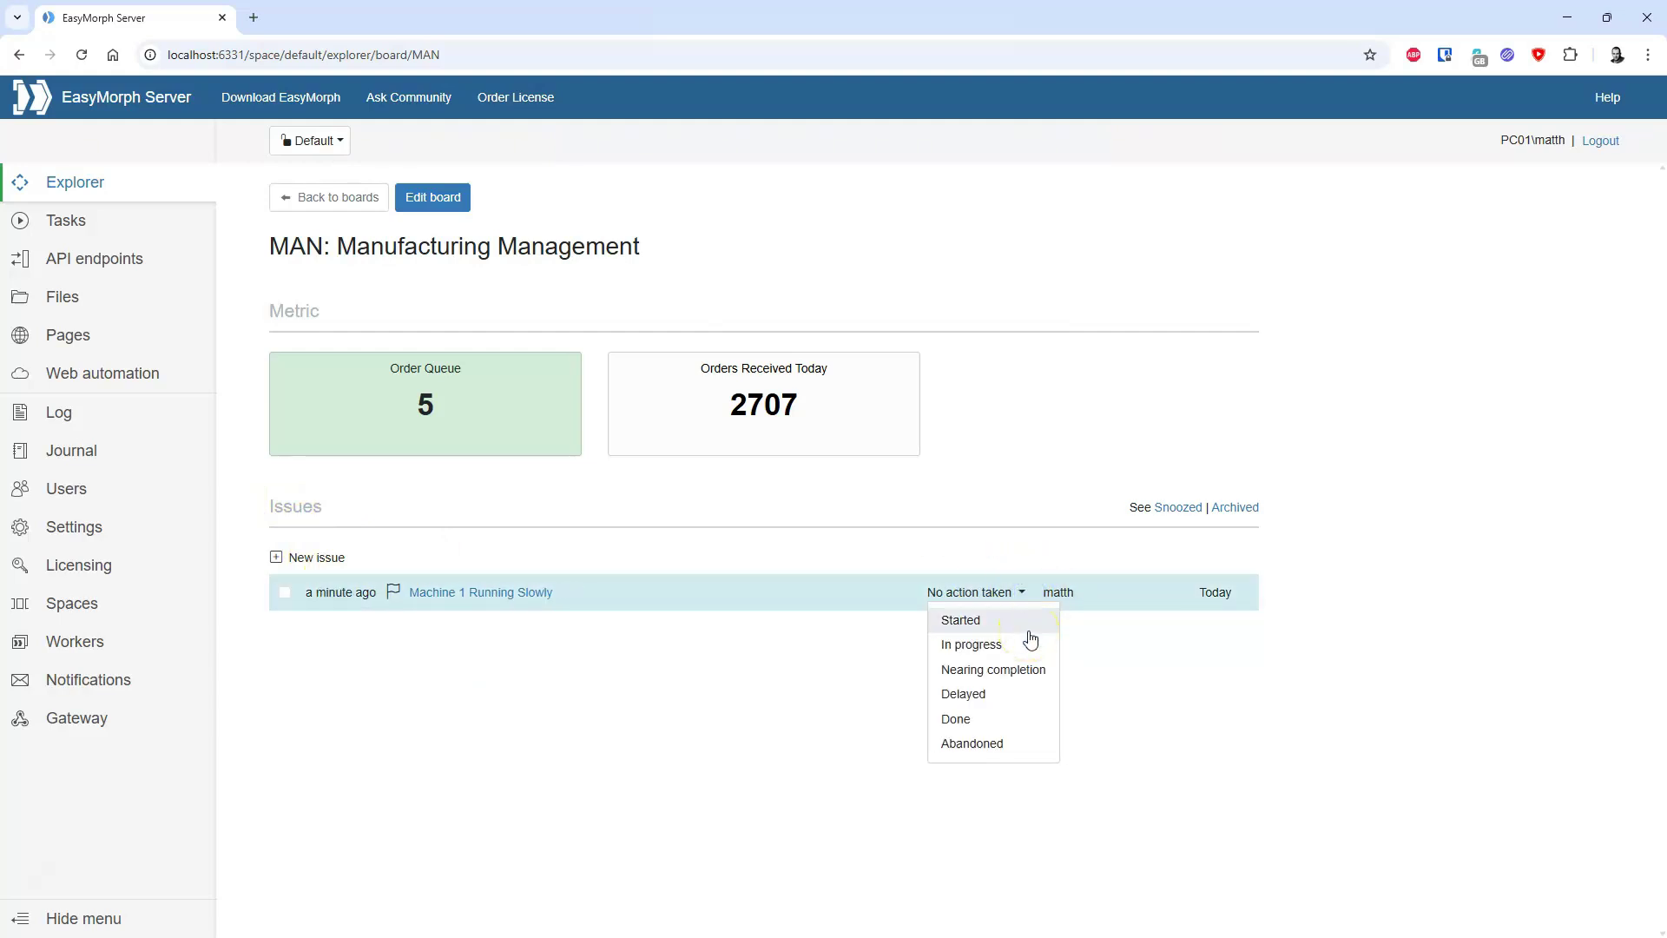
left_click(1018, 652)
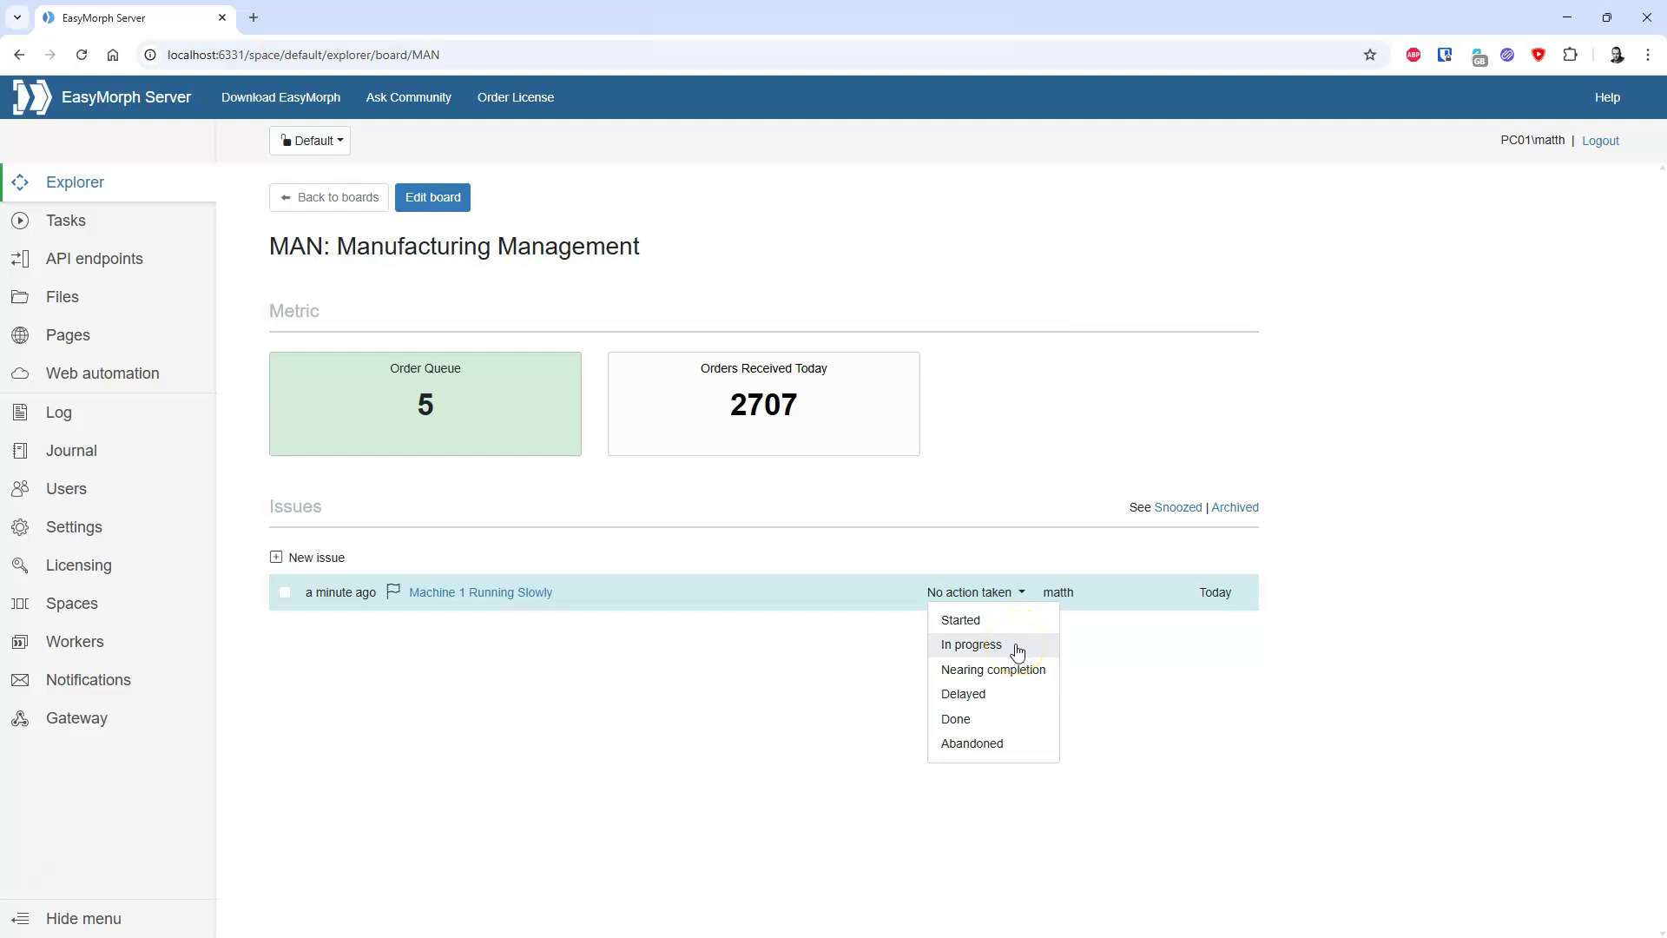
left_click(1018, 652)
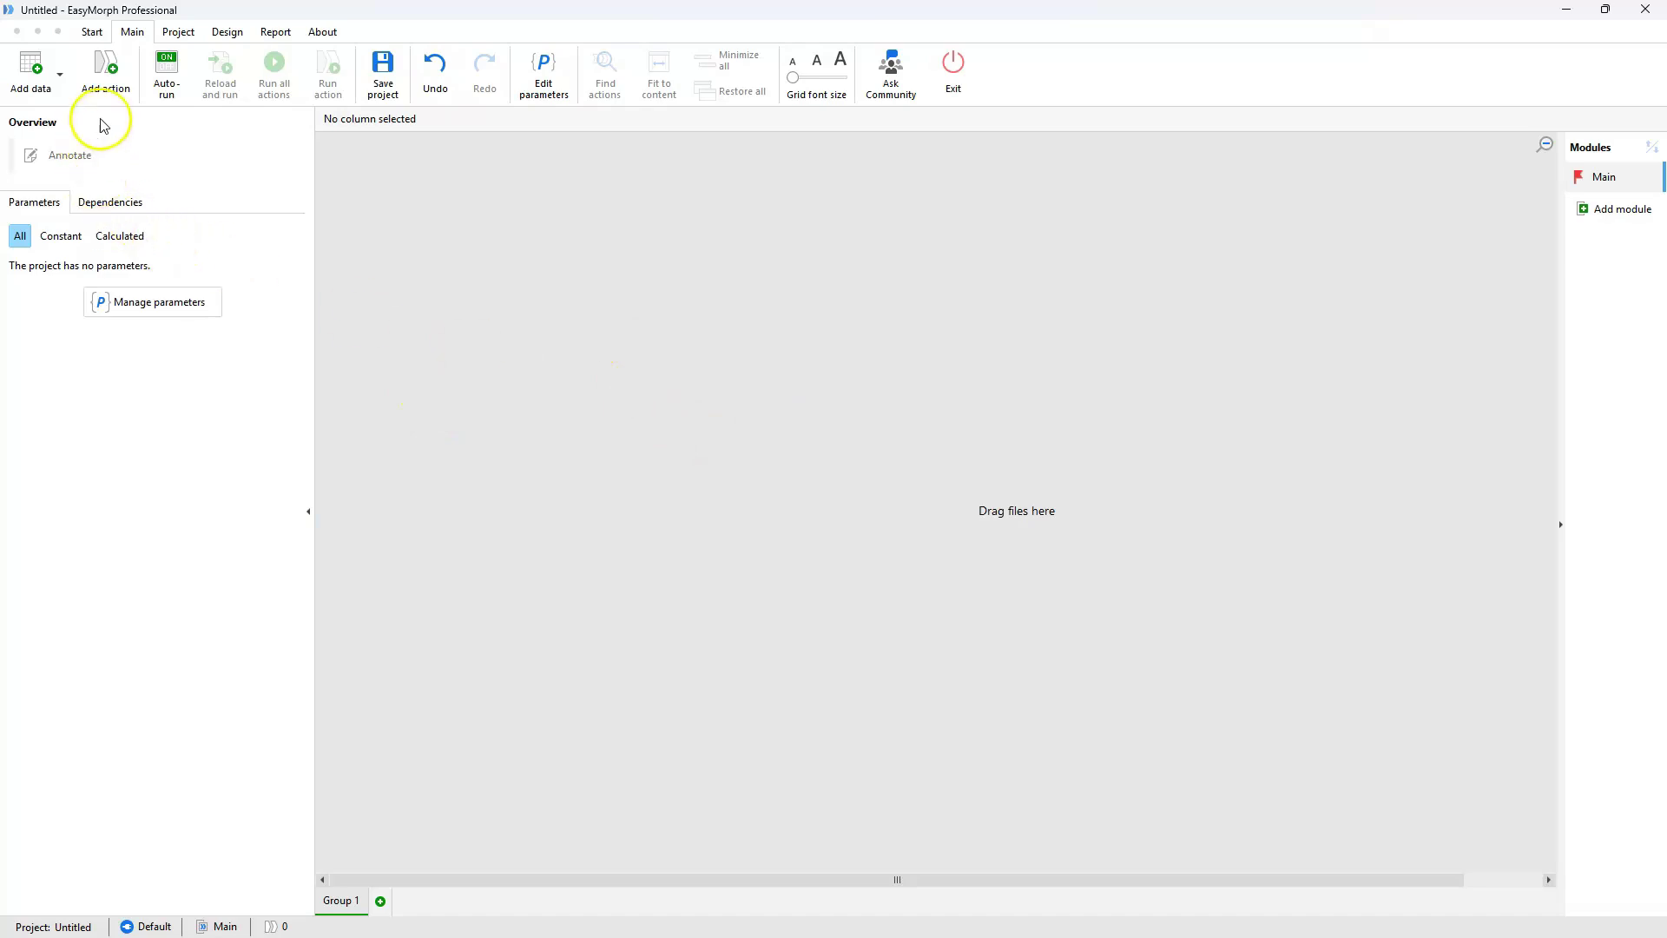
In EasyMorph Professional, add a Board/issue command action that lists boards and fit the Name column to its contents.
left_click(109, 84)
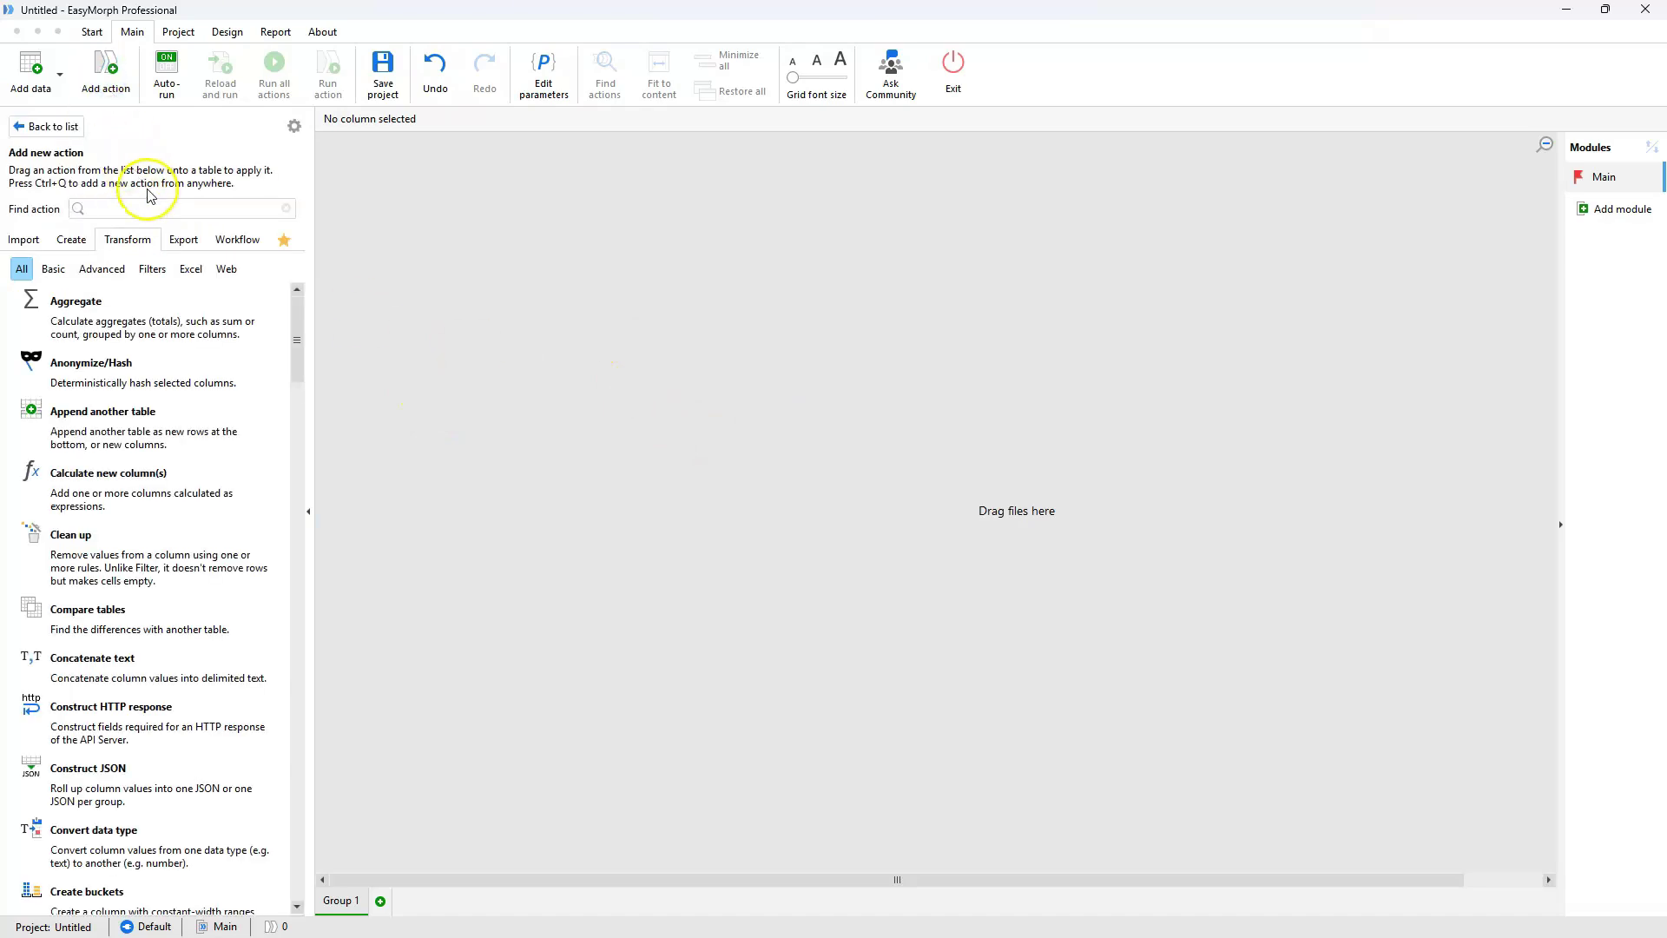
type("is")
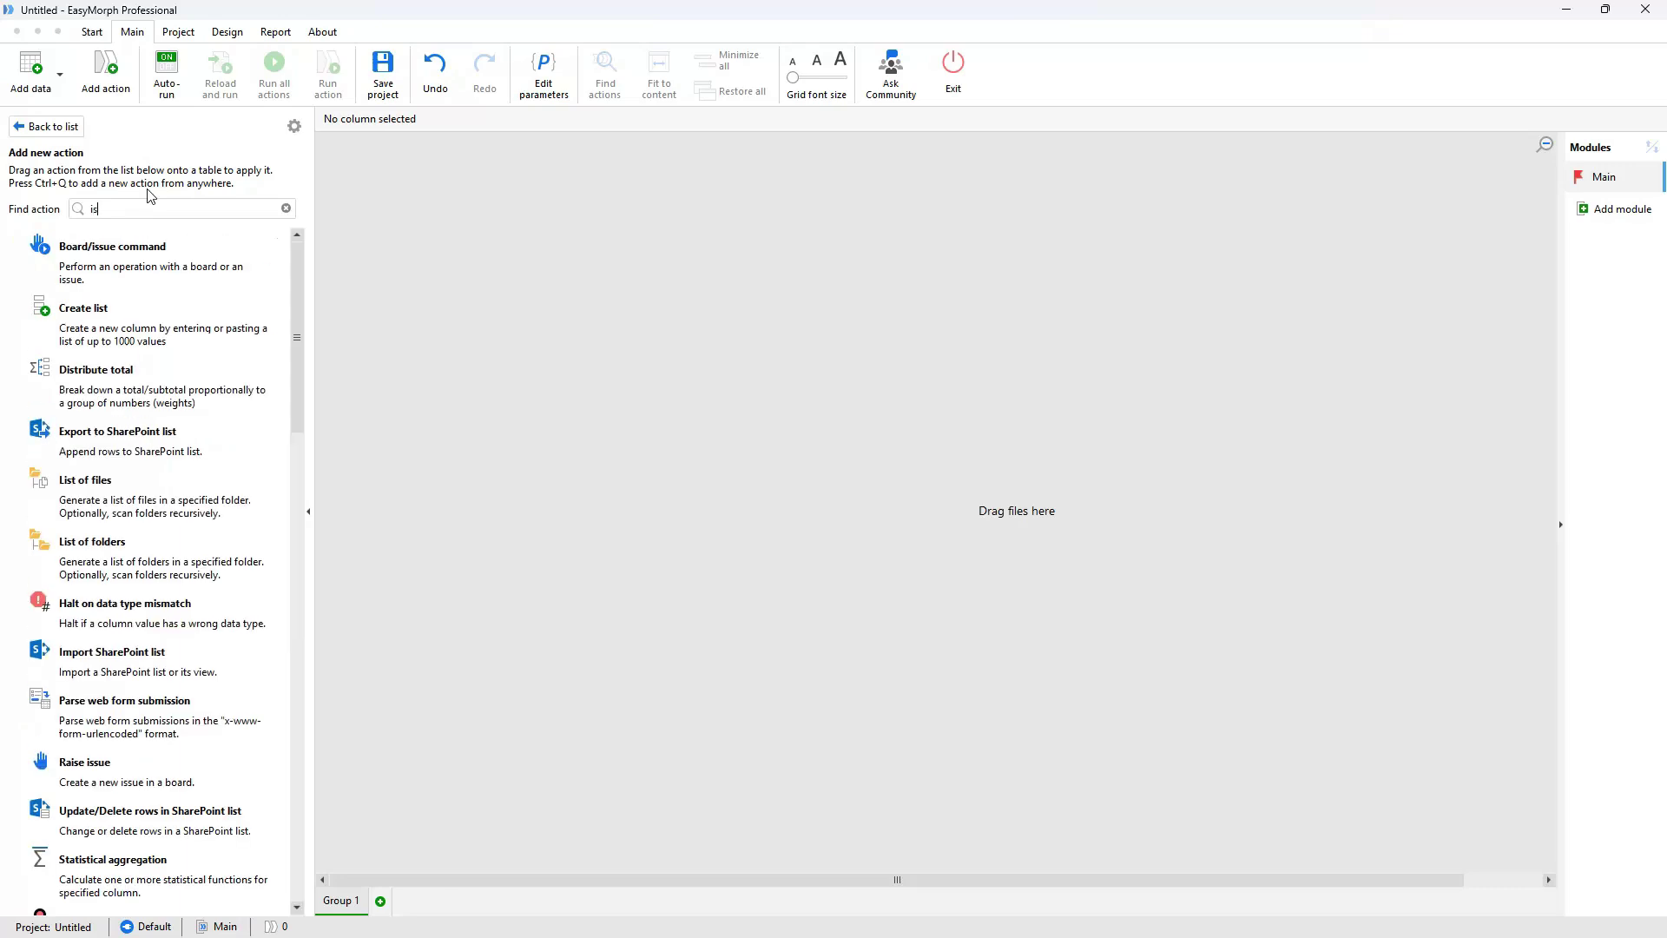
double_click(144, 272)
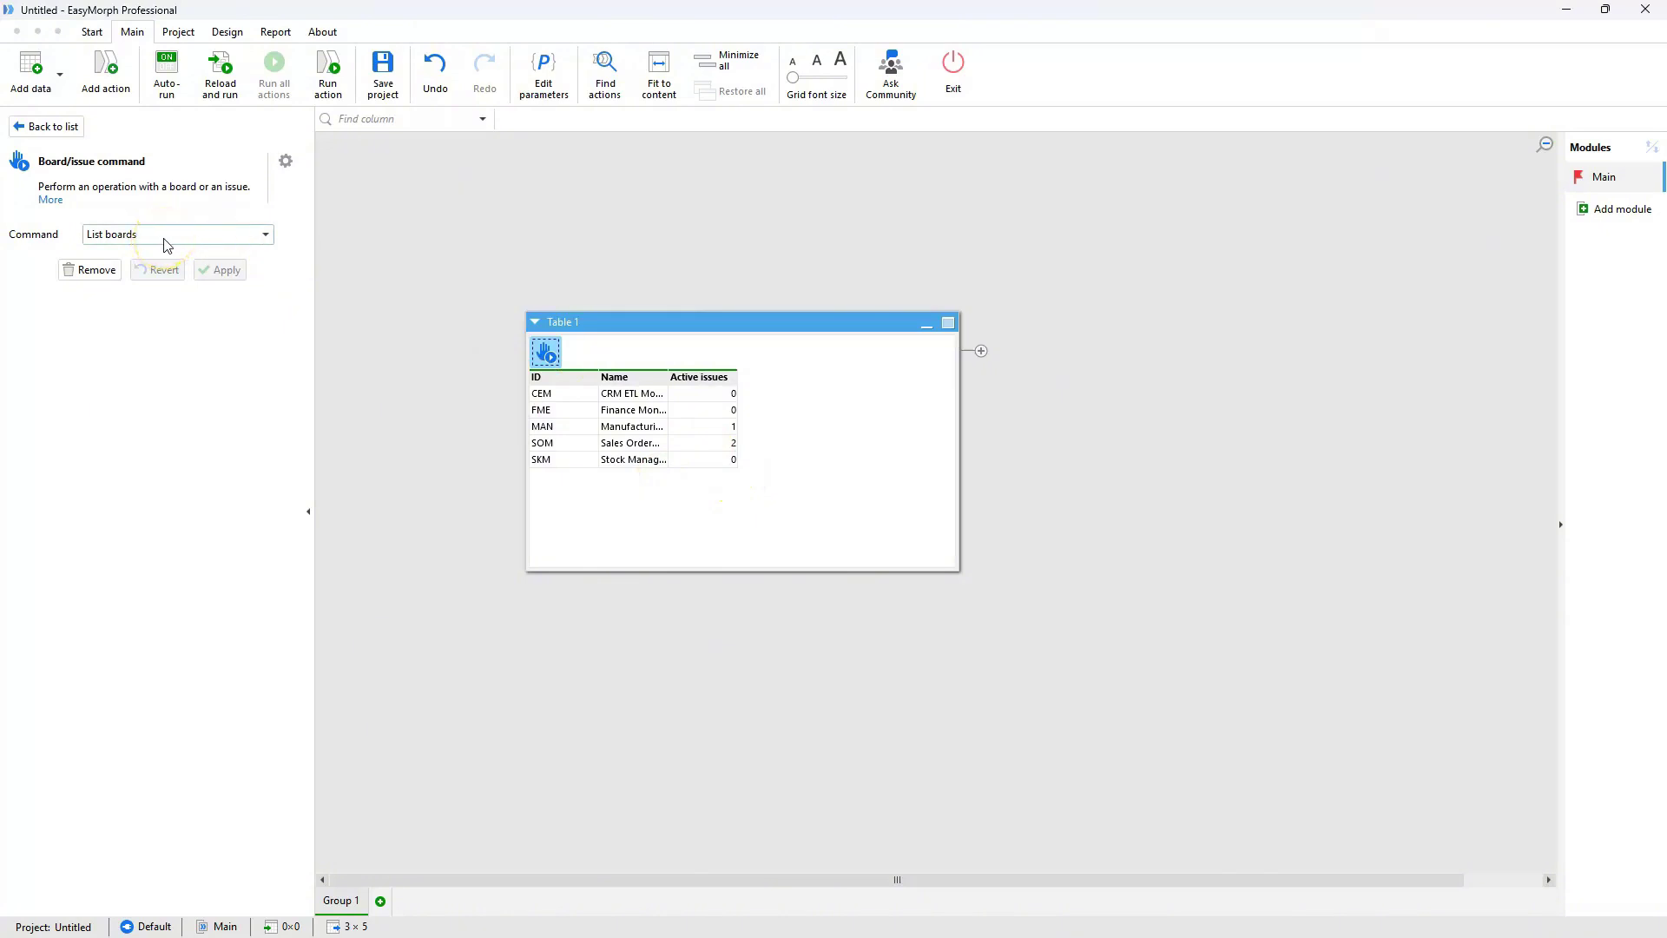
double_click(667, 377)
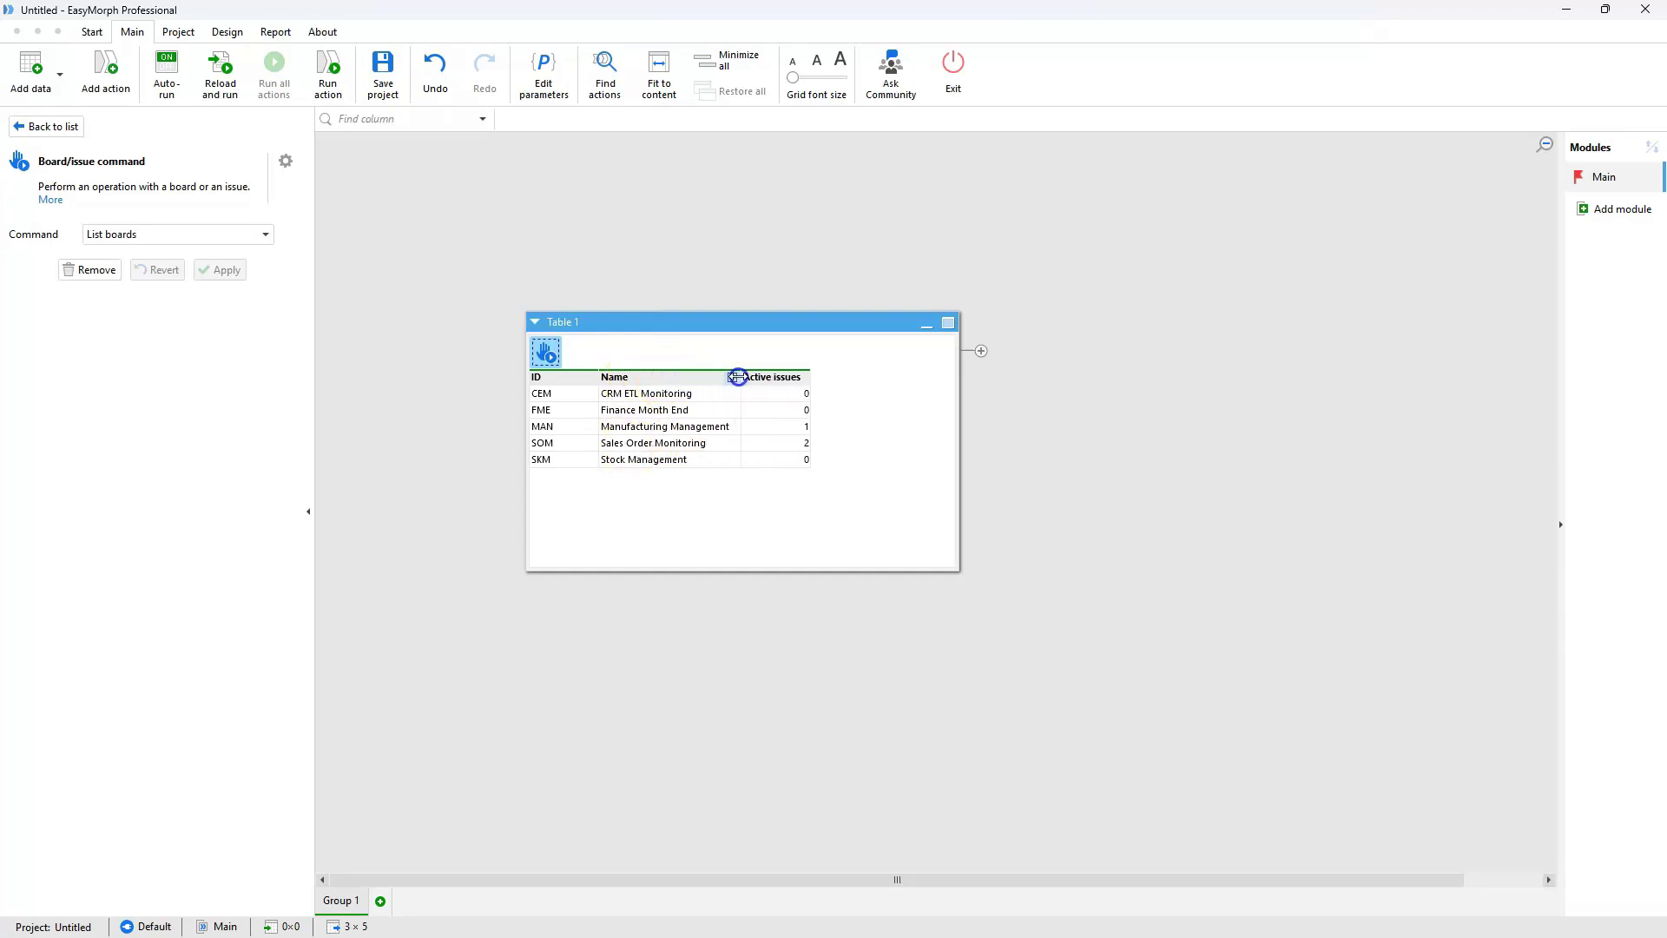
Change the action to List issues for the MAN (Manufacturing Management) board, apply it and widen the result table.
left_click(187, 240)
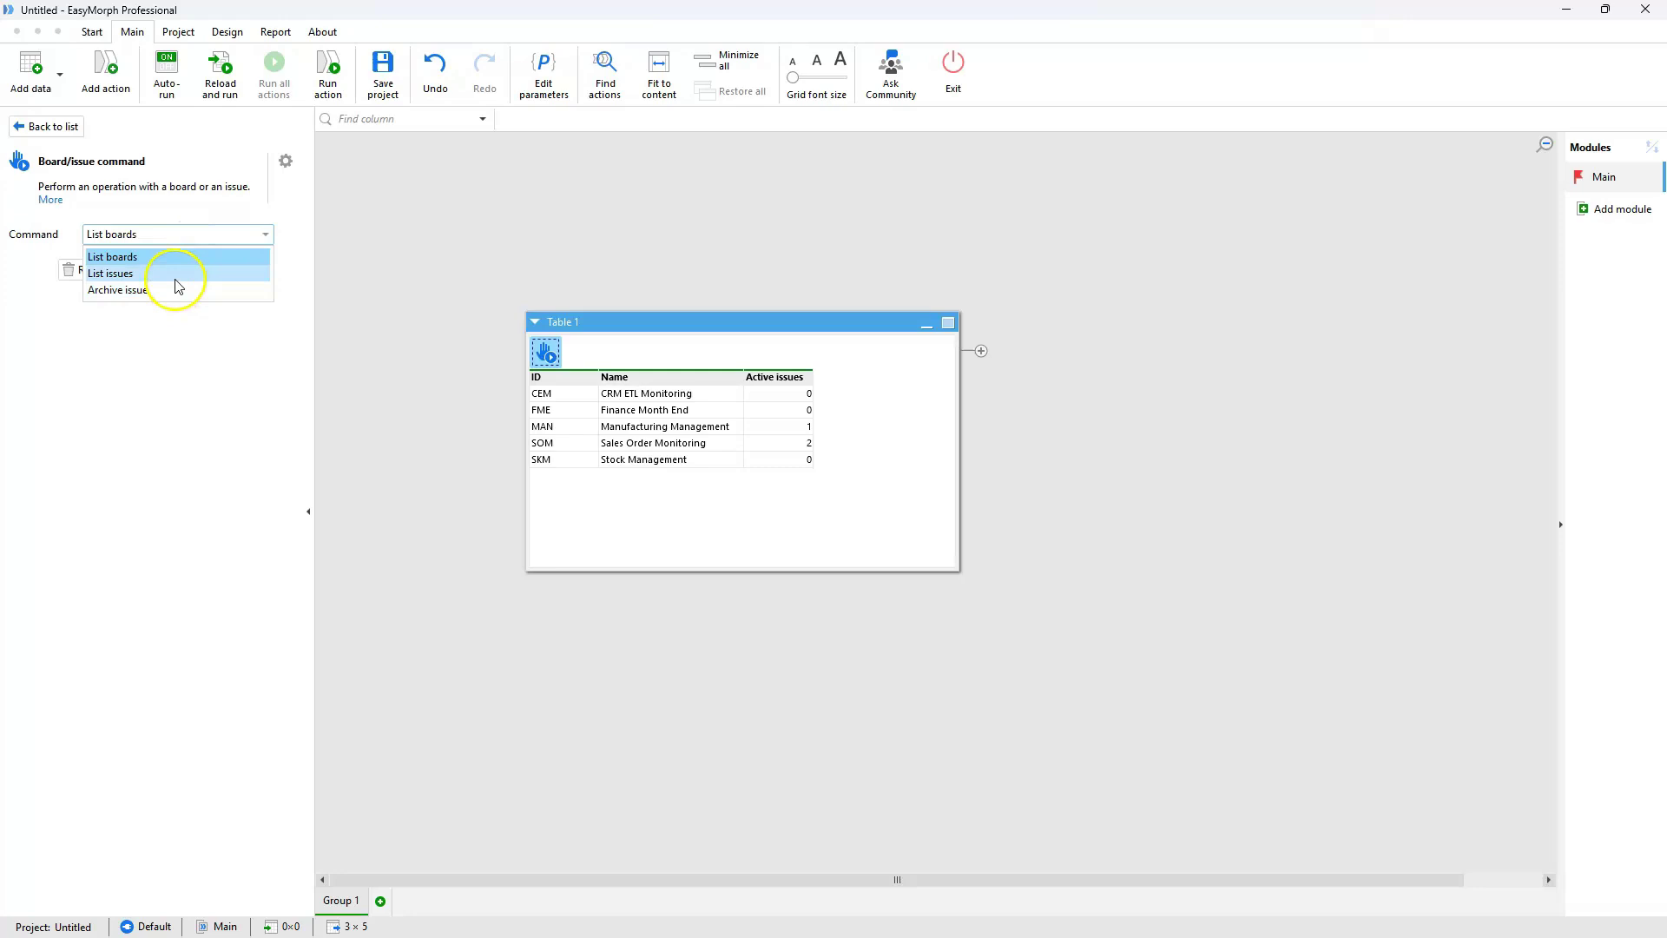
left_click(176, 276)
left_click(201, 265)
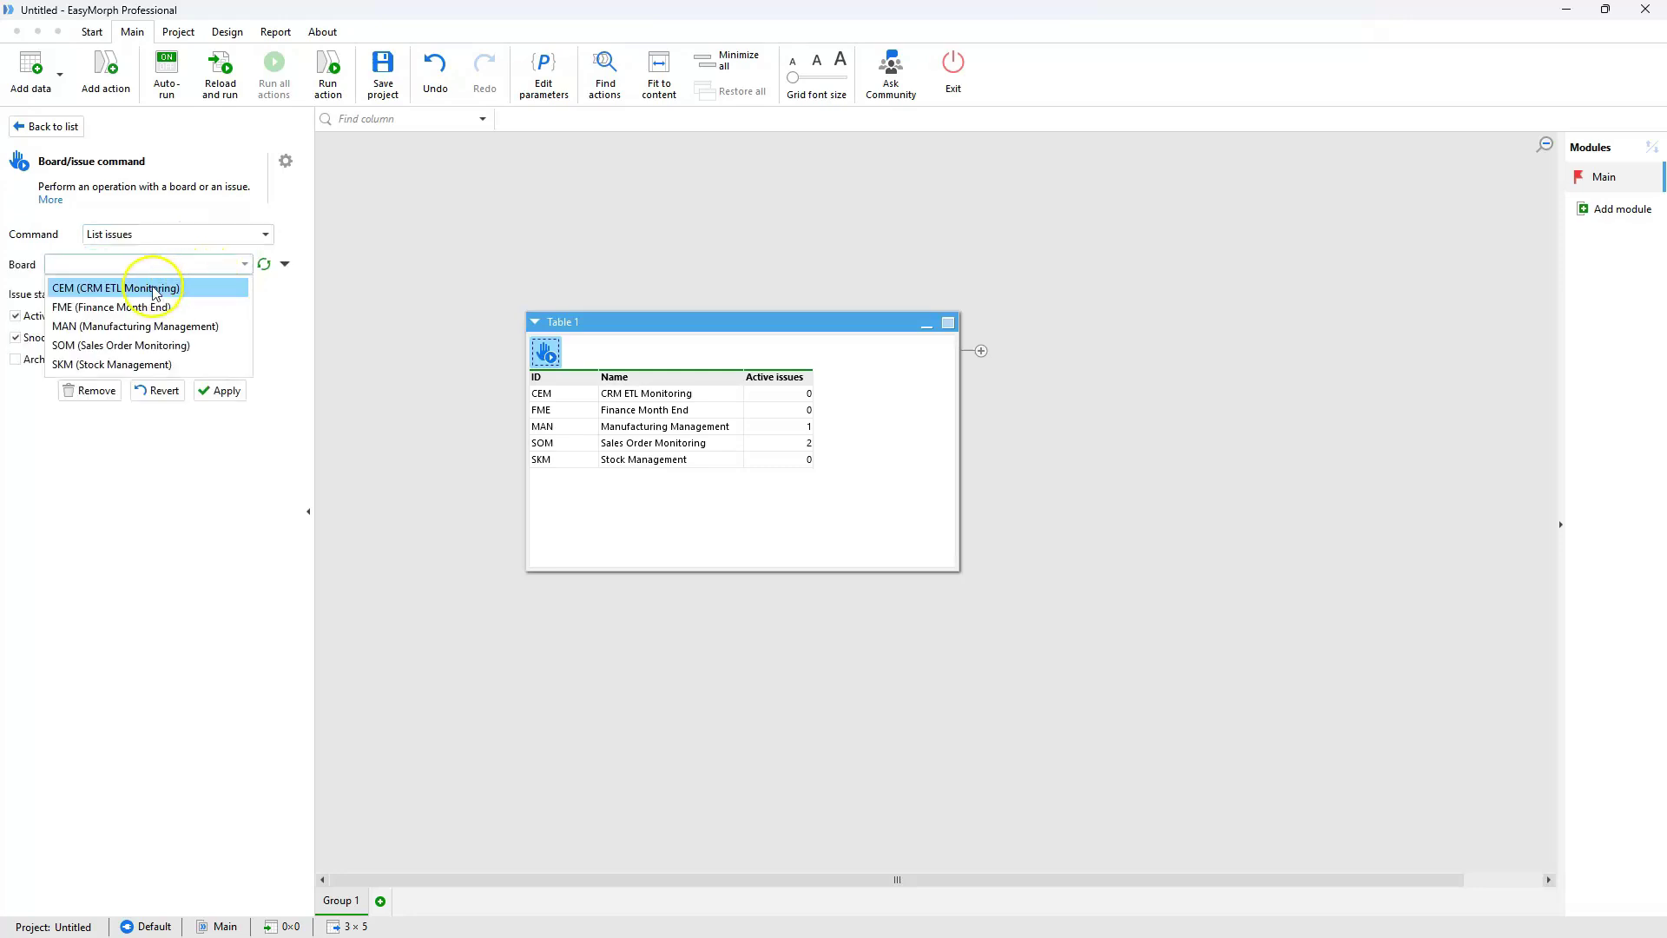
left_click(169, 326)
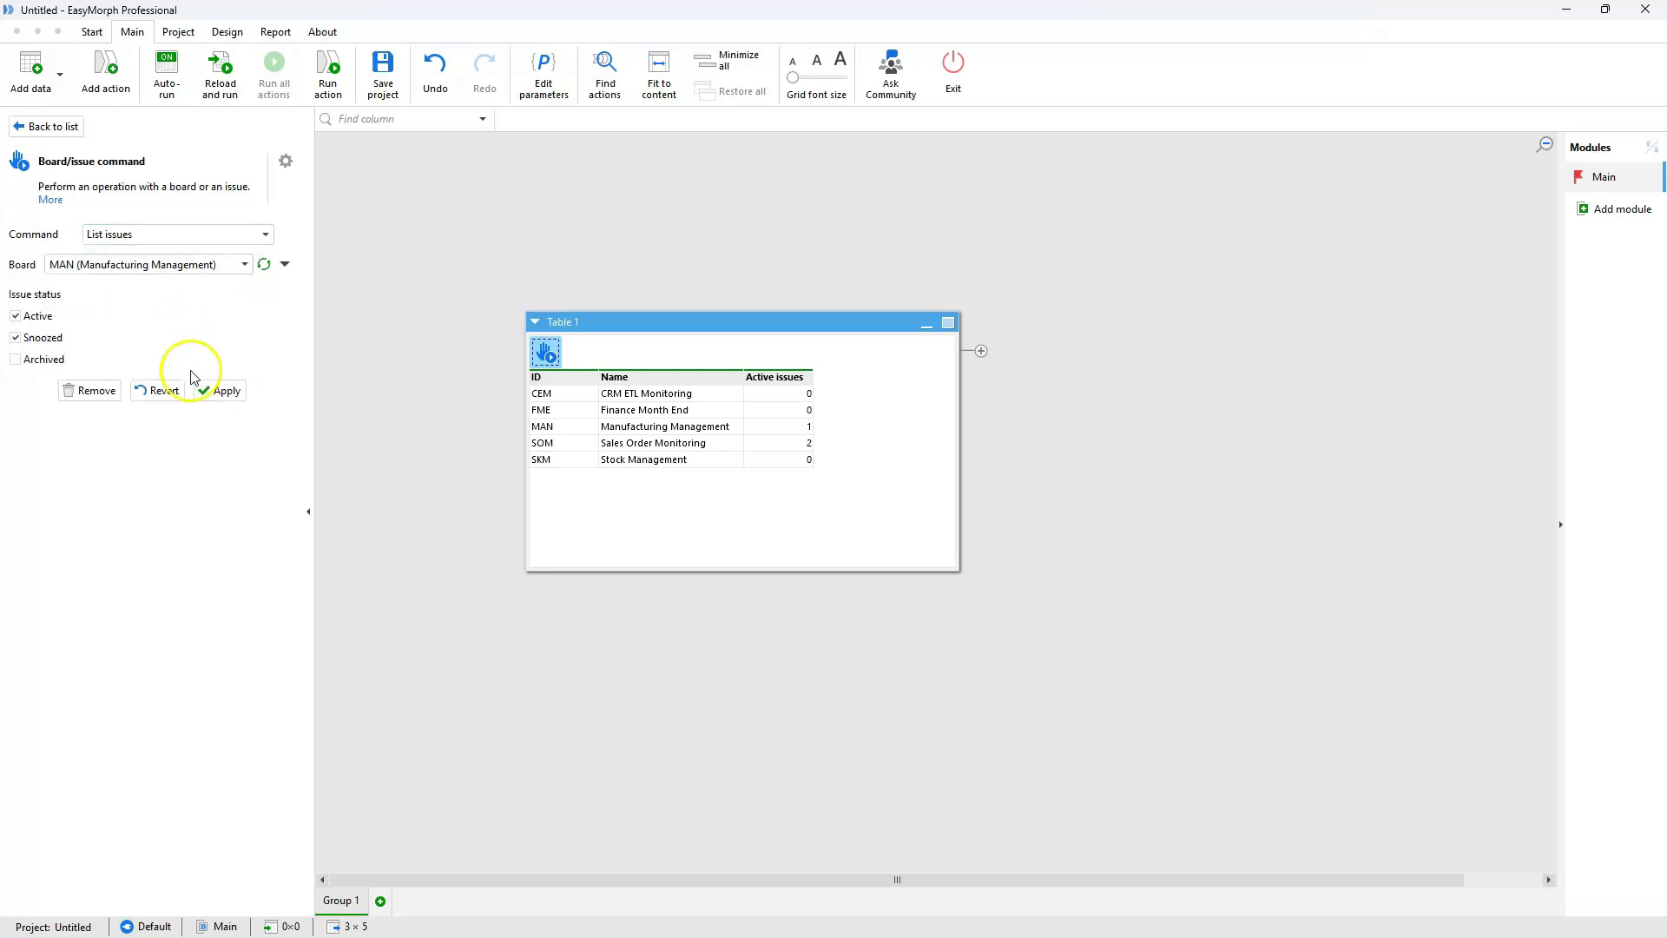
left_click(214, 390)
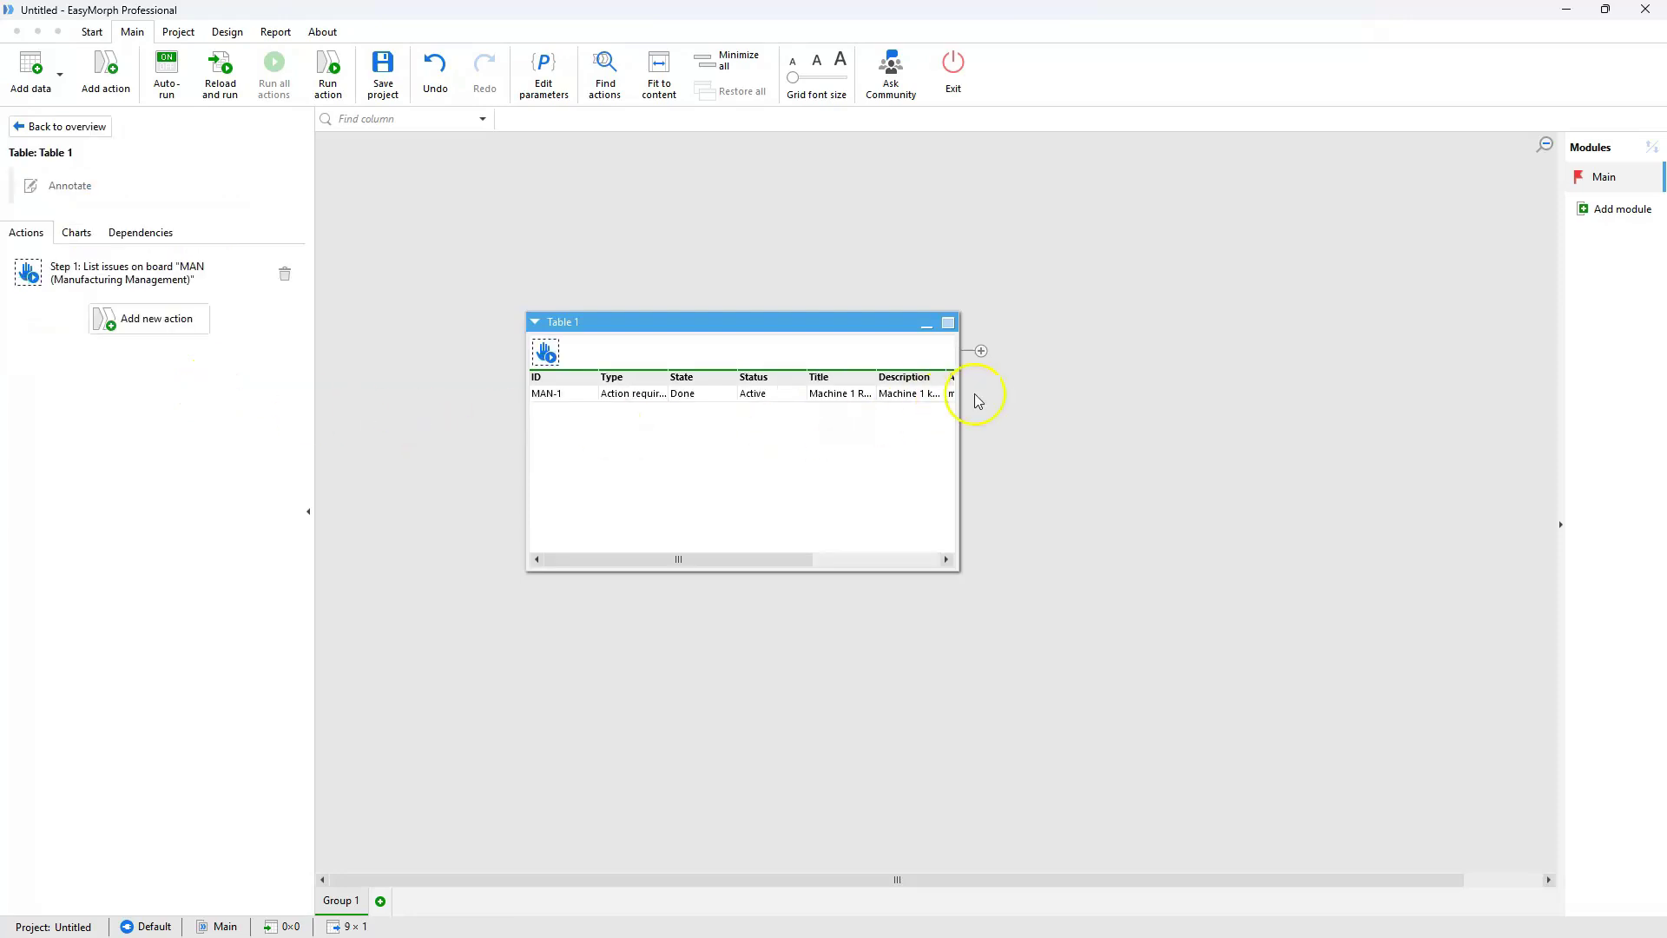
left_click_drag(958, 391, 1148, 401)
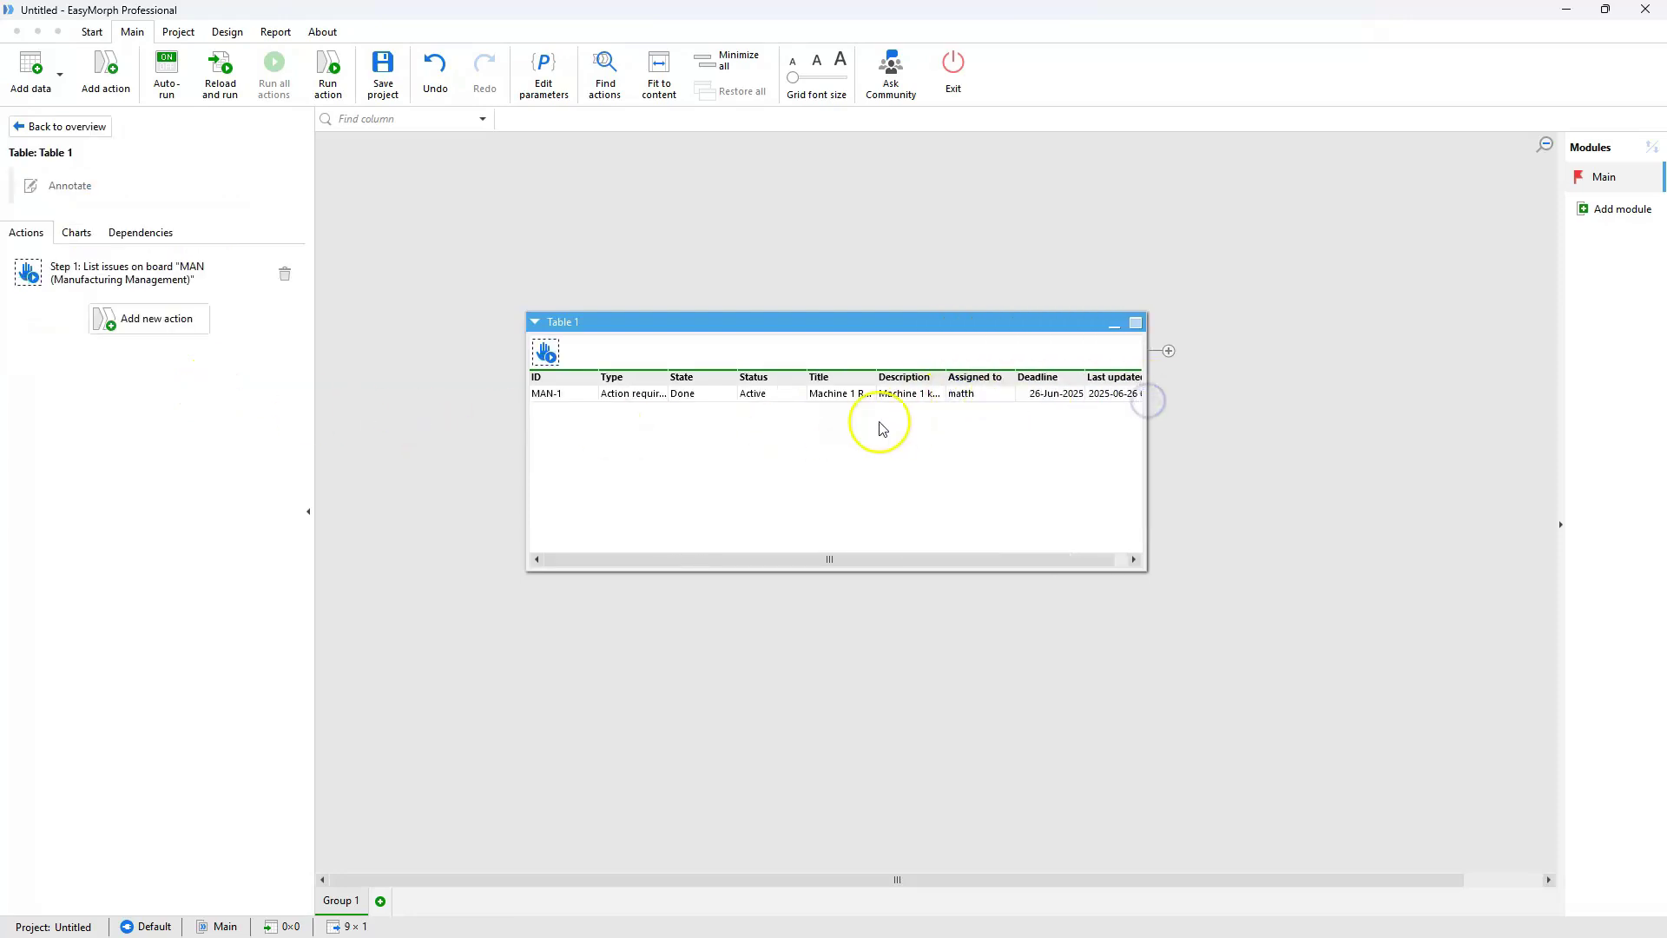
Change the action to Archive issue for issue MAN-1 on the MAN (Manufacturing Management) board, apply it and run it.
left_click(184, 282)
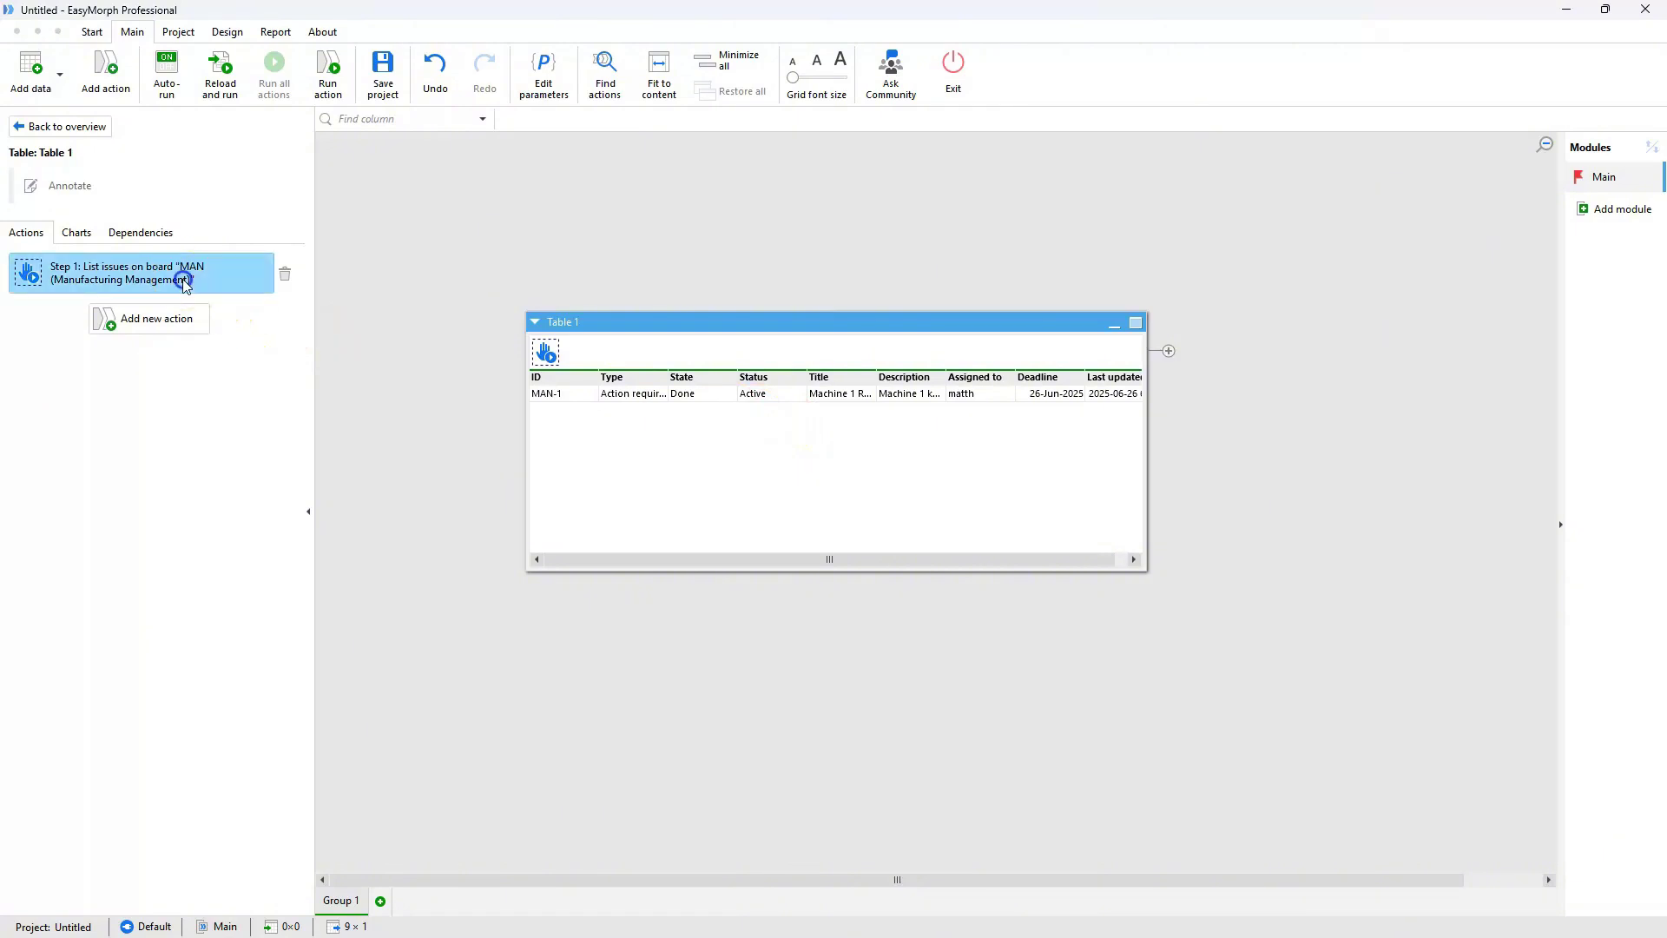
left_click(167, 234)
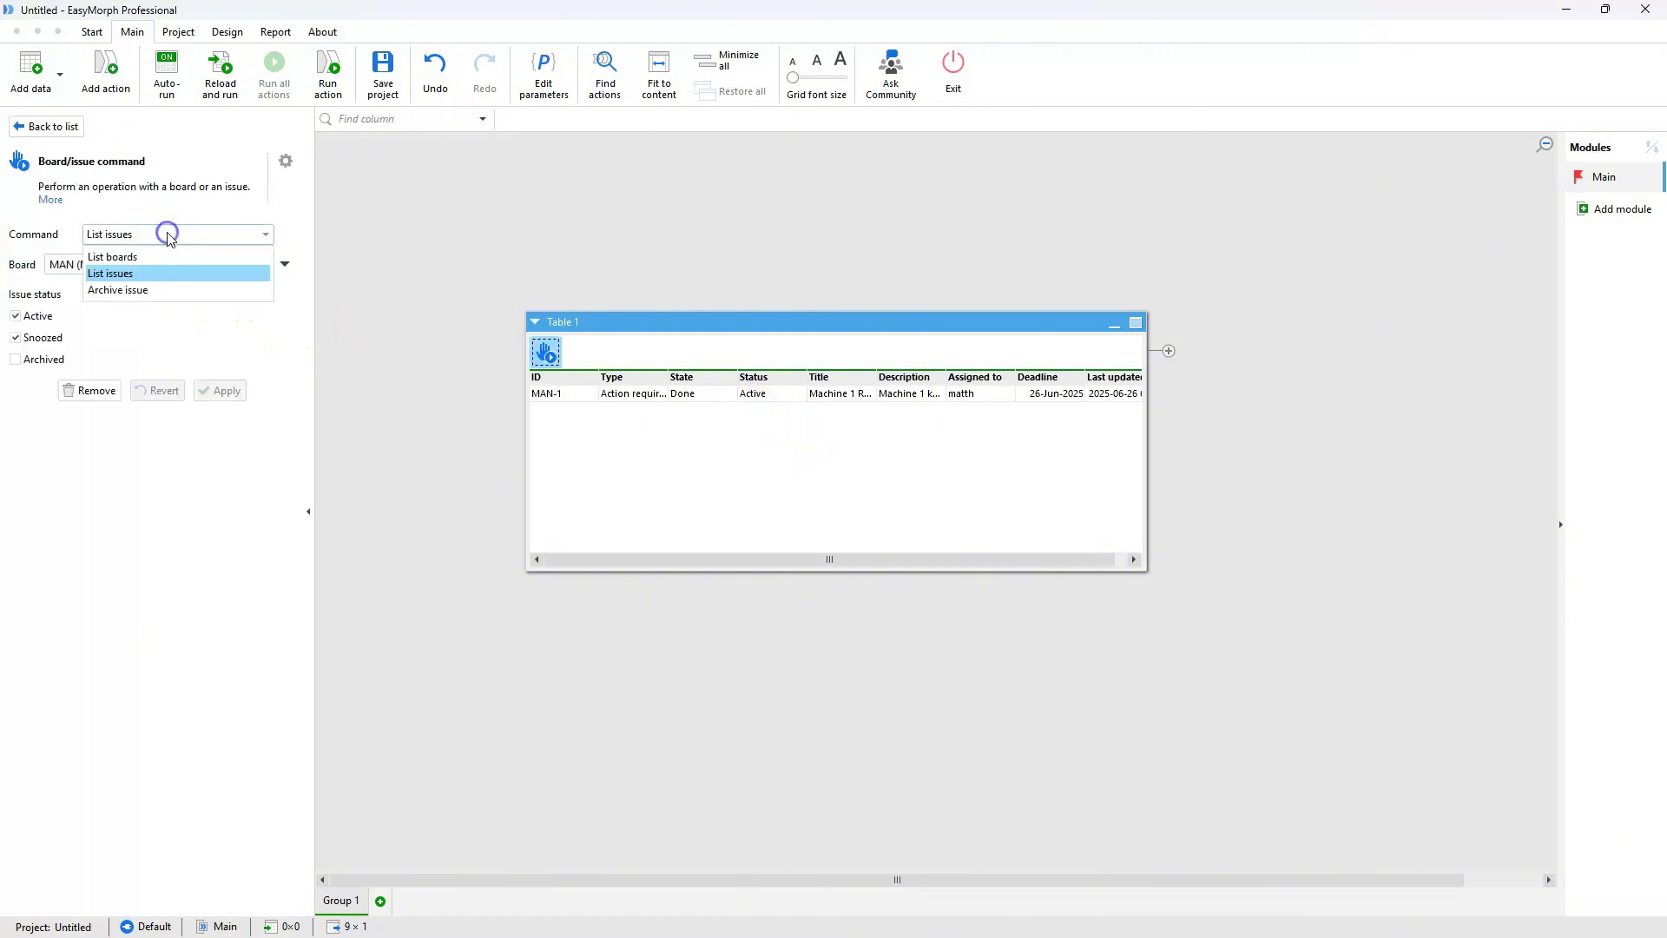
left_click(151, 290)
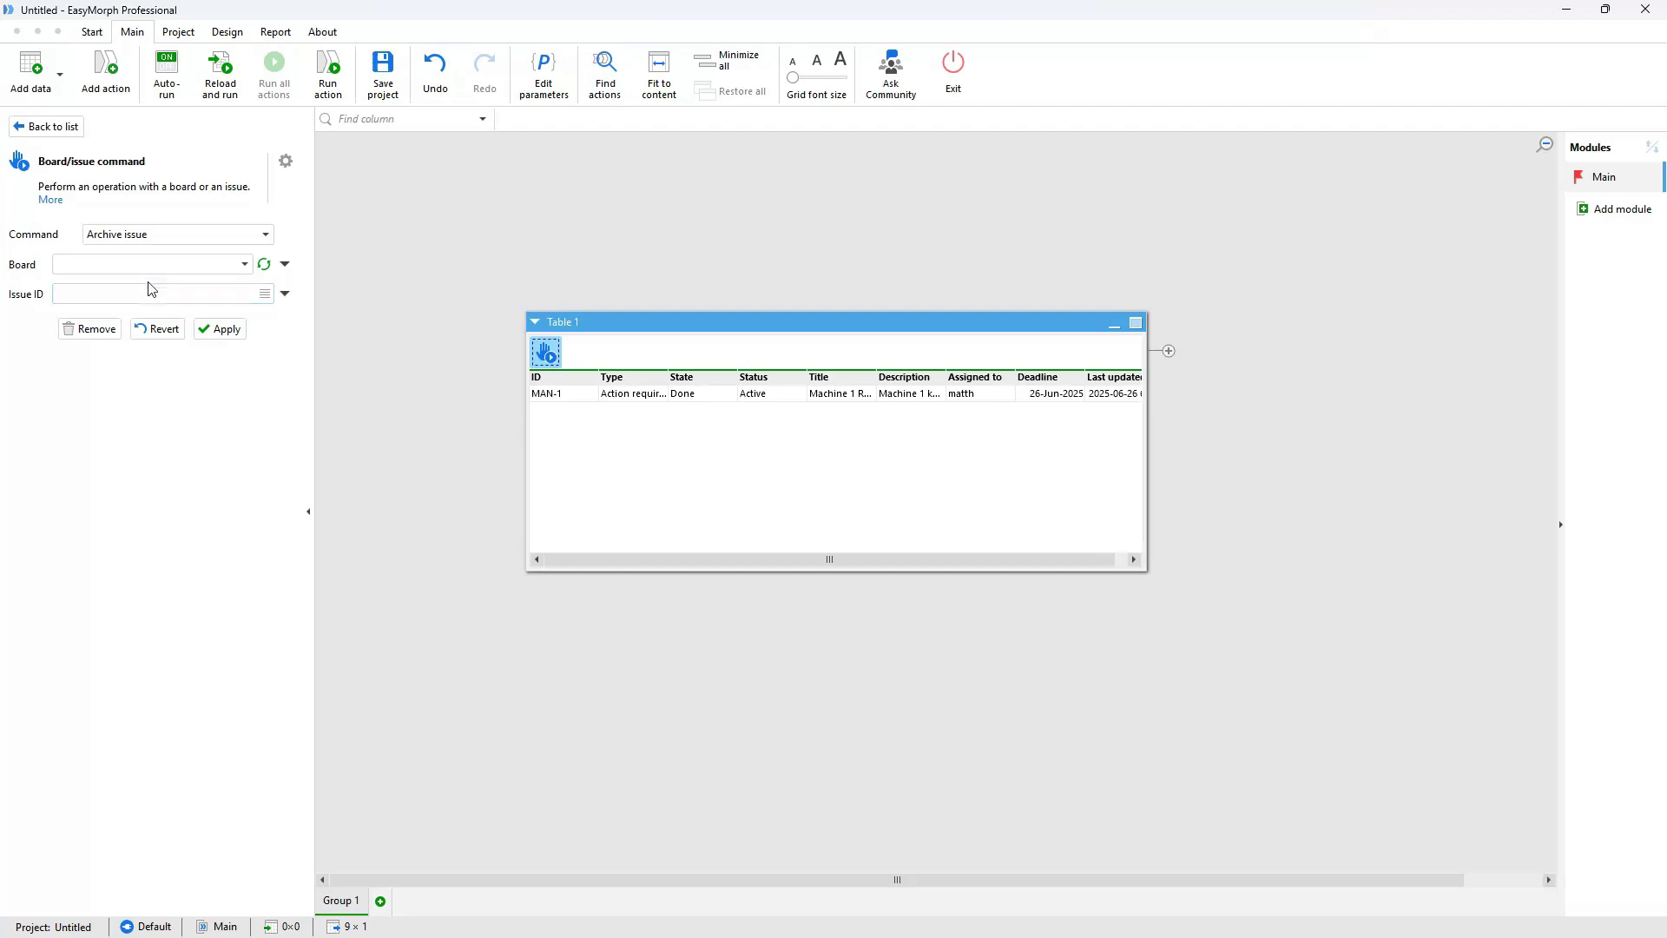
left_click(221, 264)
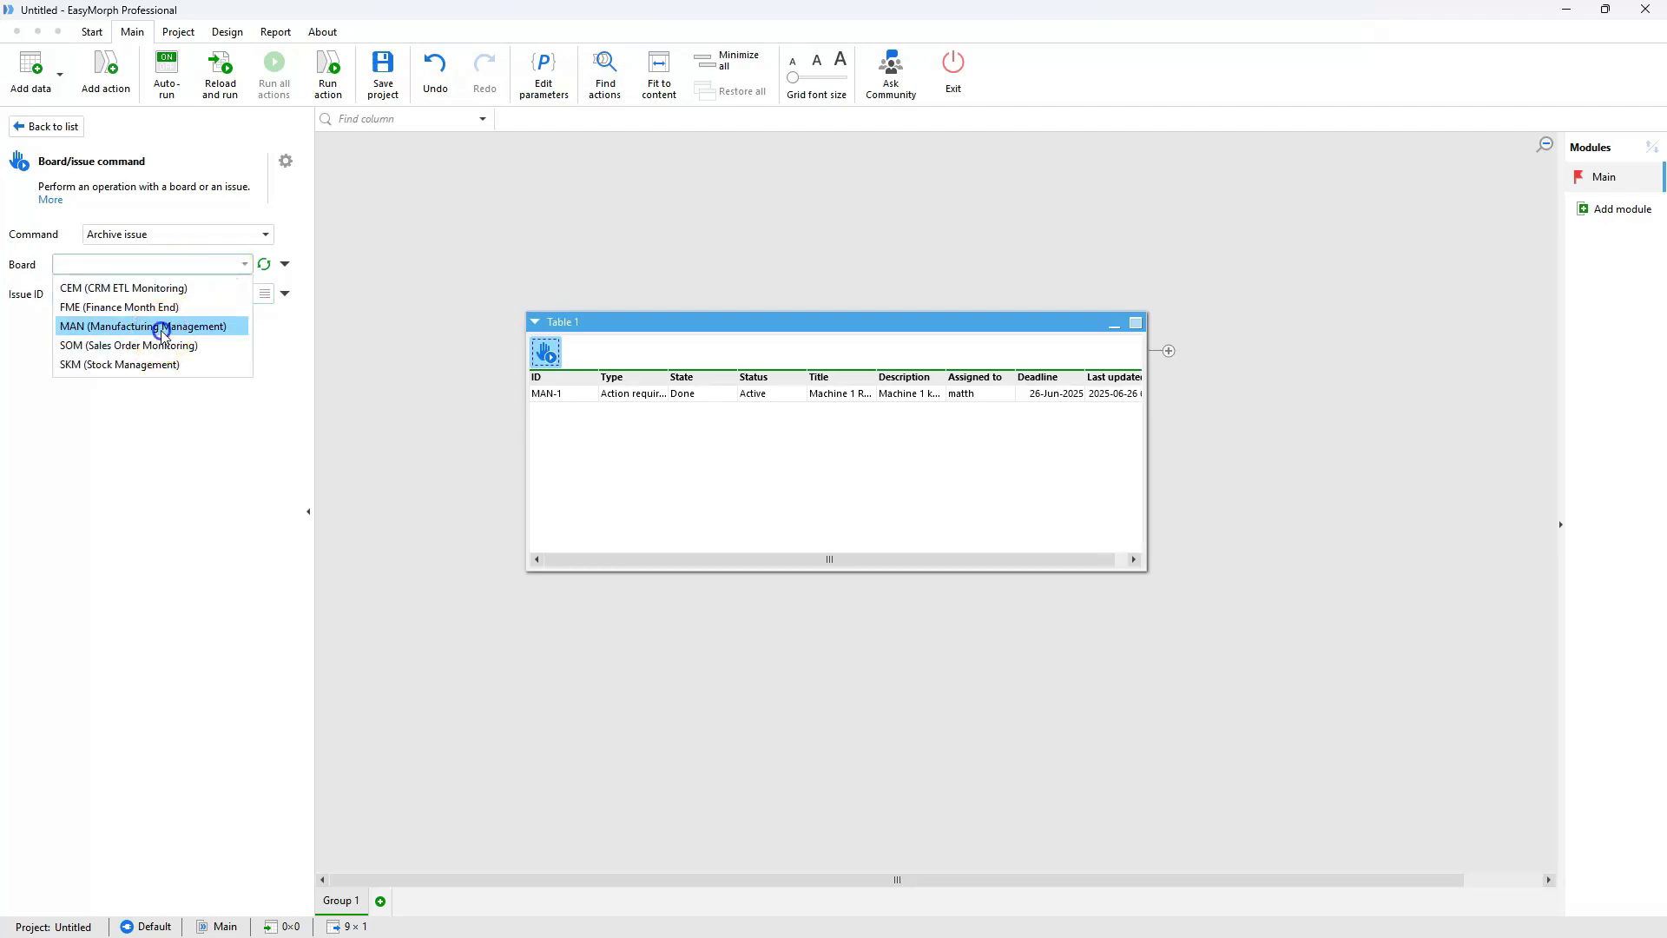
left_click(161, 328)
left_click(233, 296)
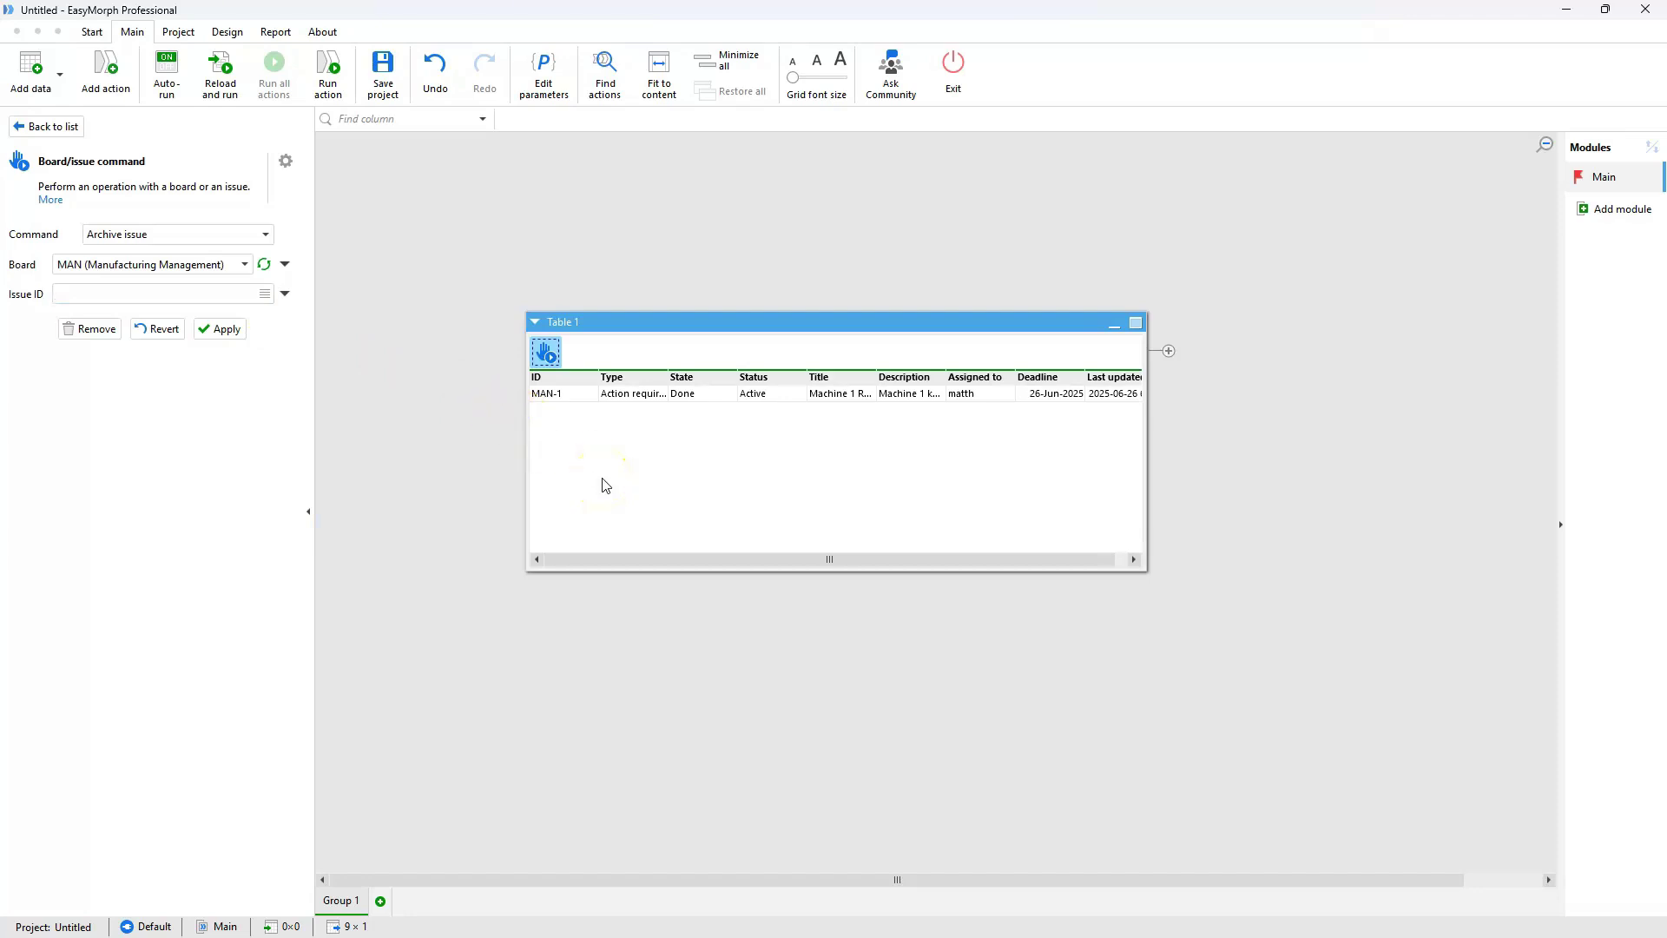
type("MAN-1")
left_click(223, 330)
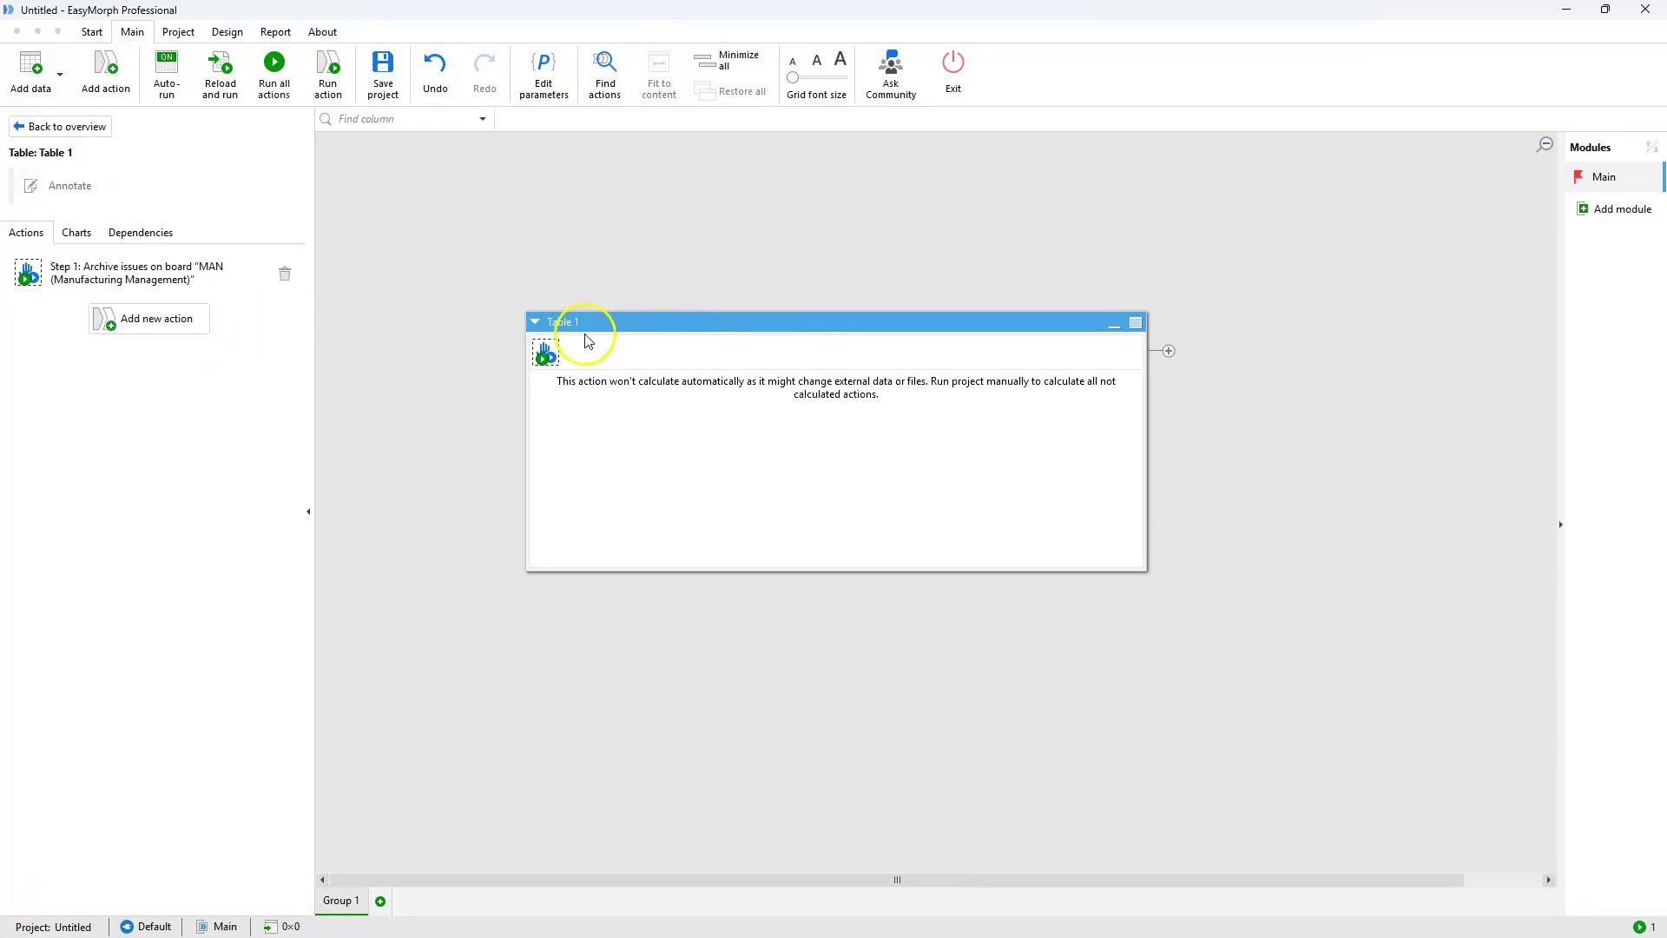
left_click(327, 77)
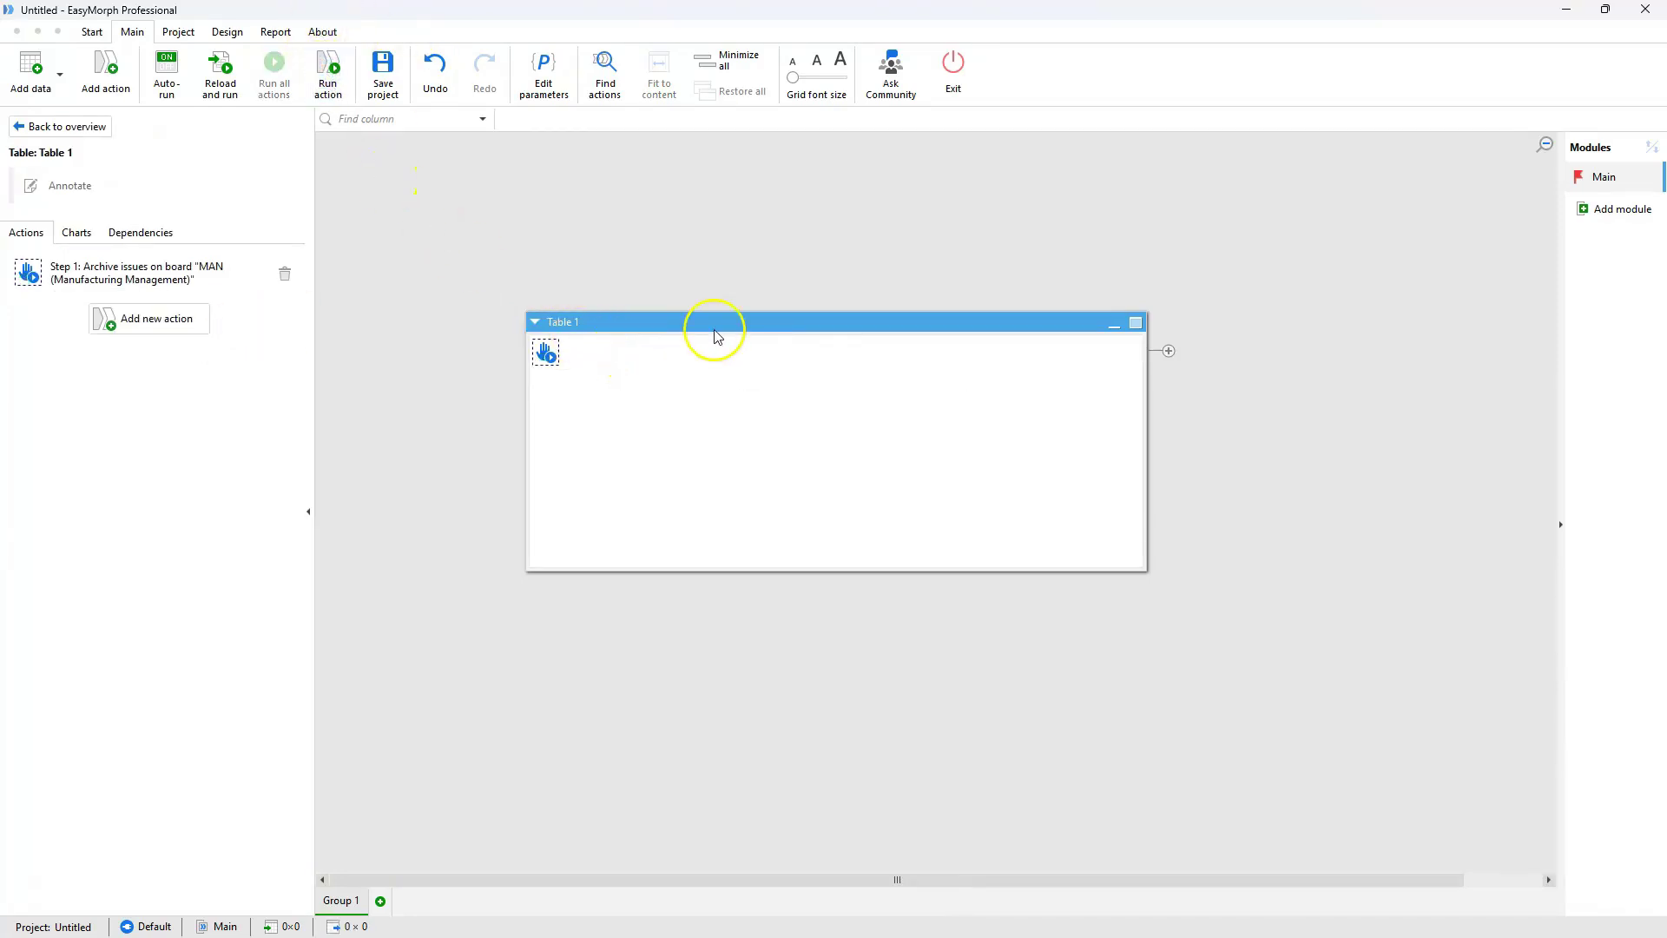
Switch to EasyMorph Server in the browser and view the archived issues of the Manufacturing Management board.
left_click(1566, 10)
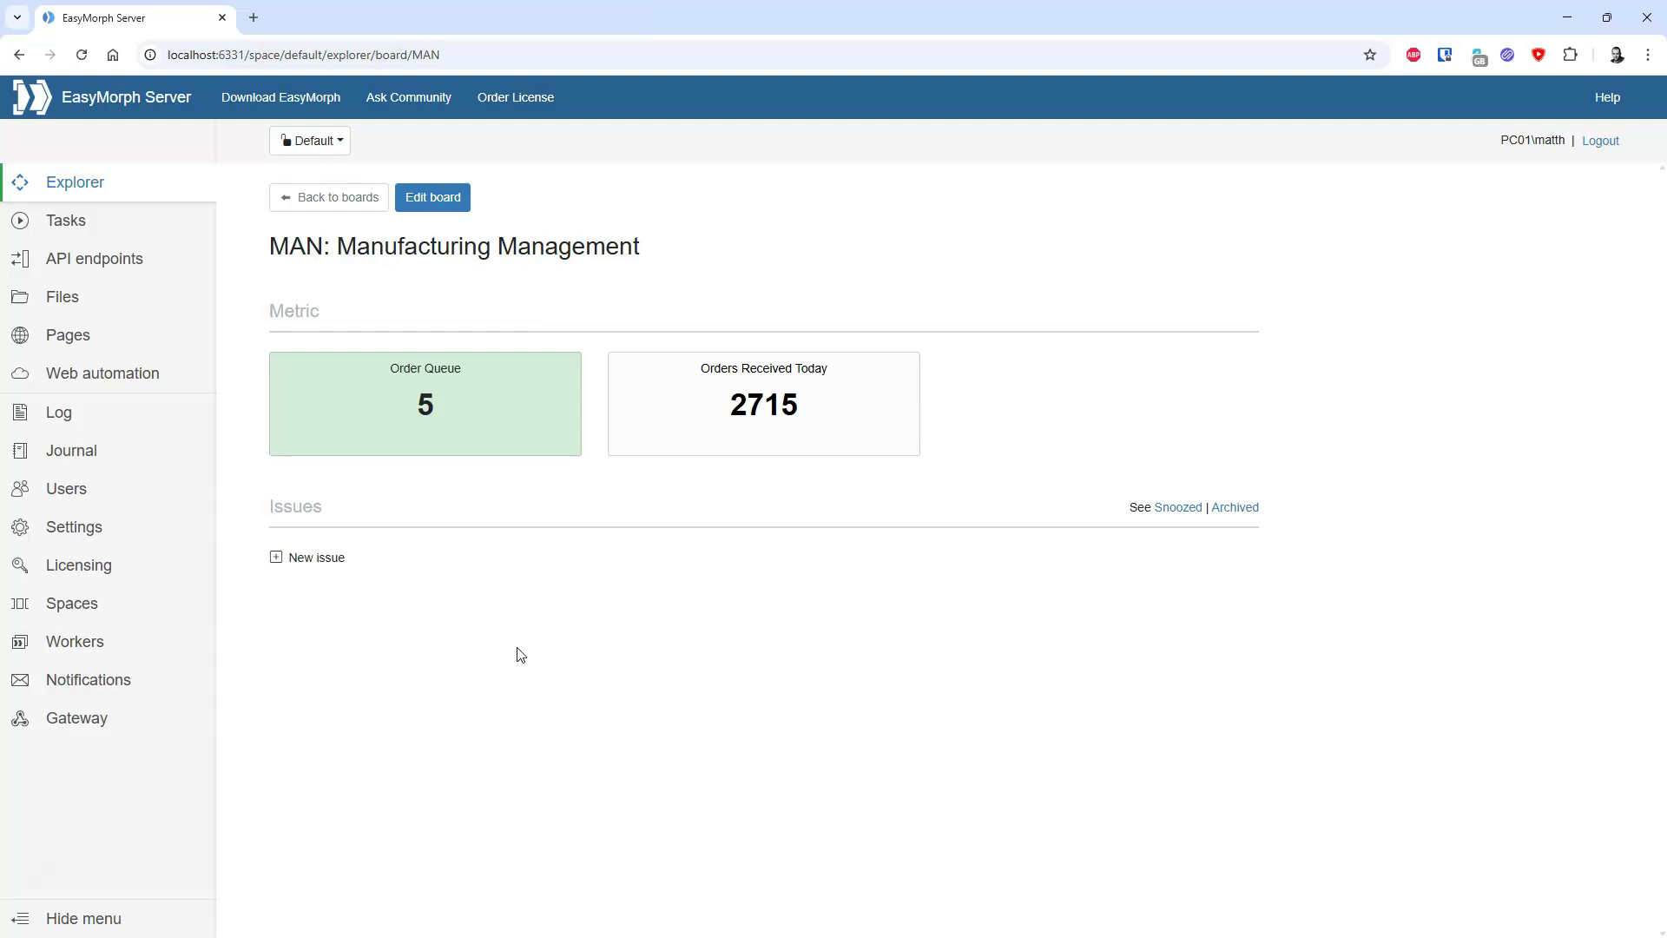
left_click(1237, 508)
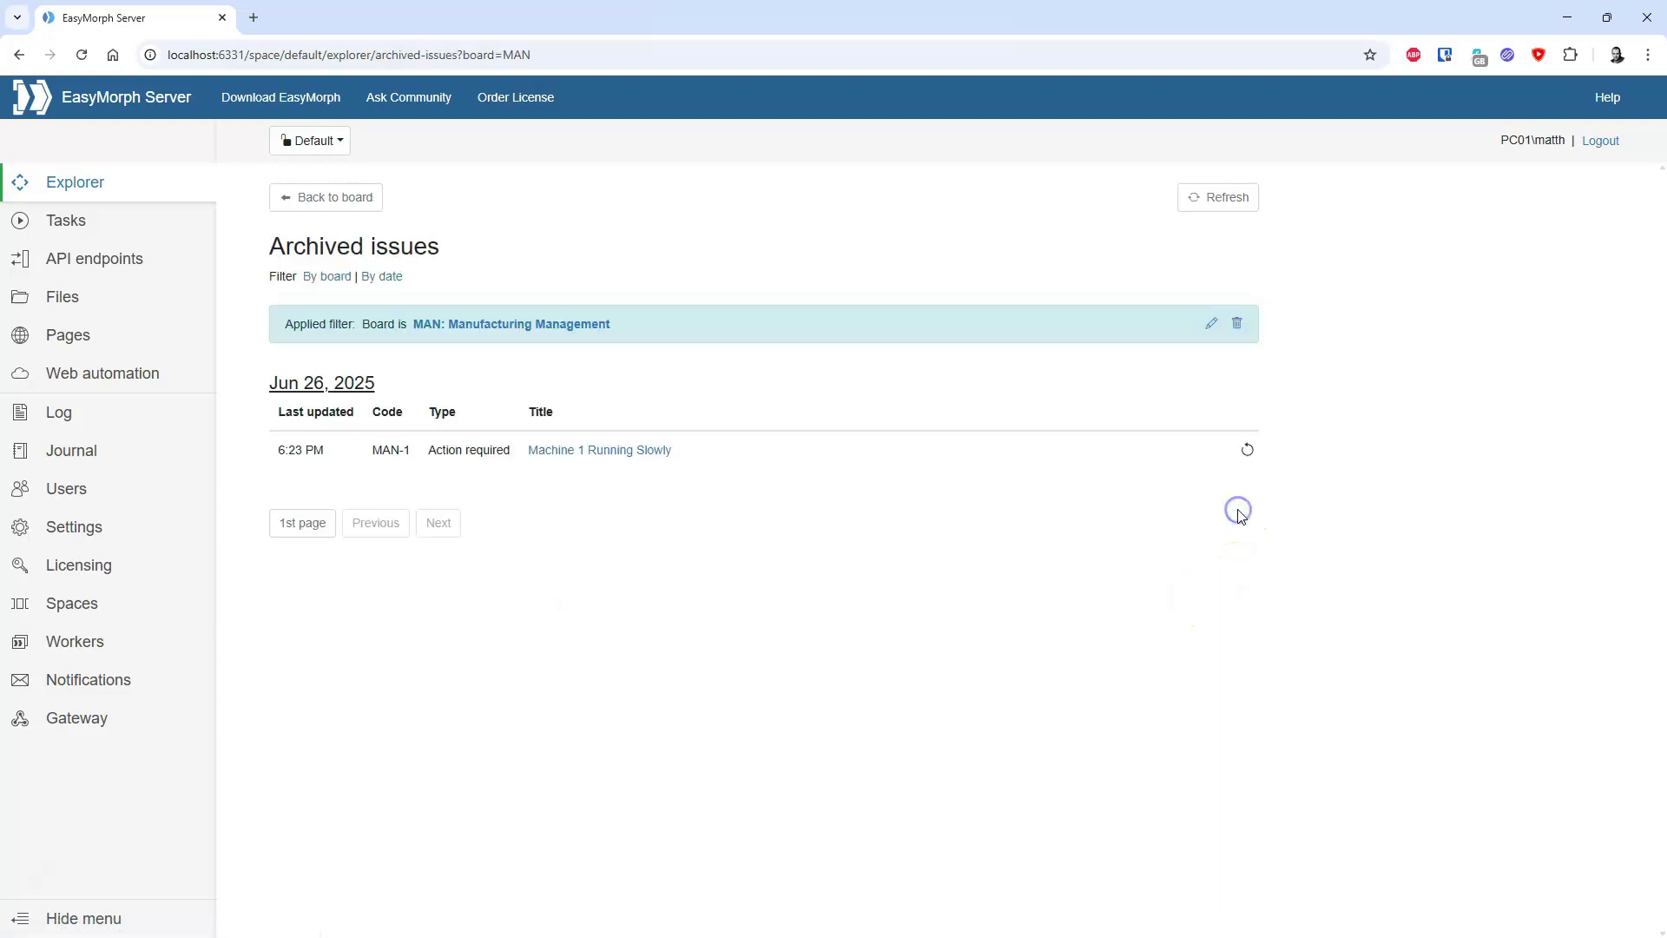
left_click(569, 334)
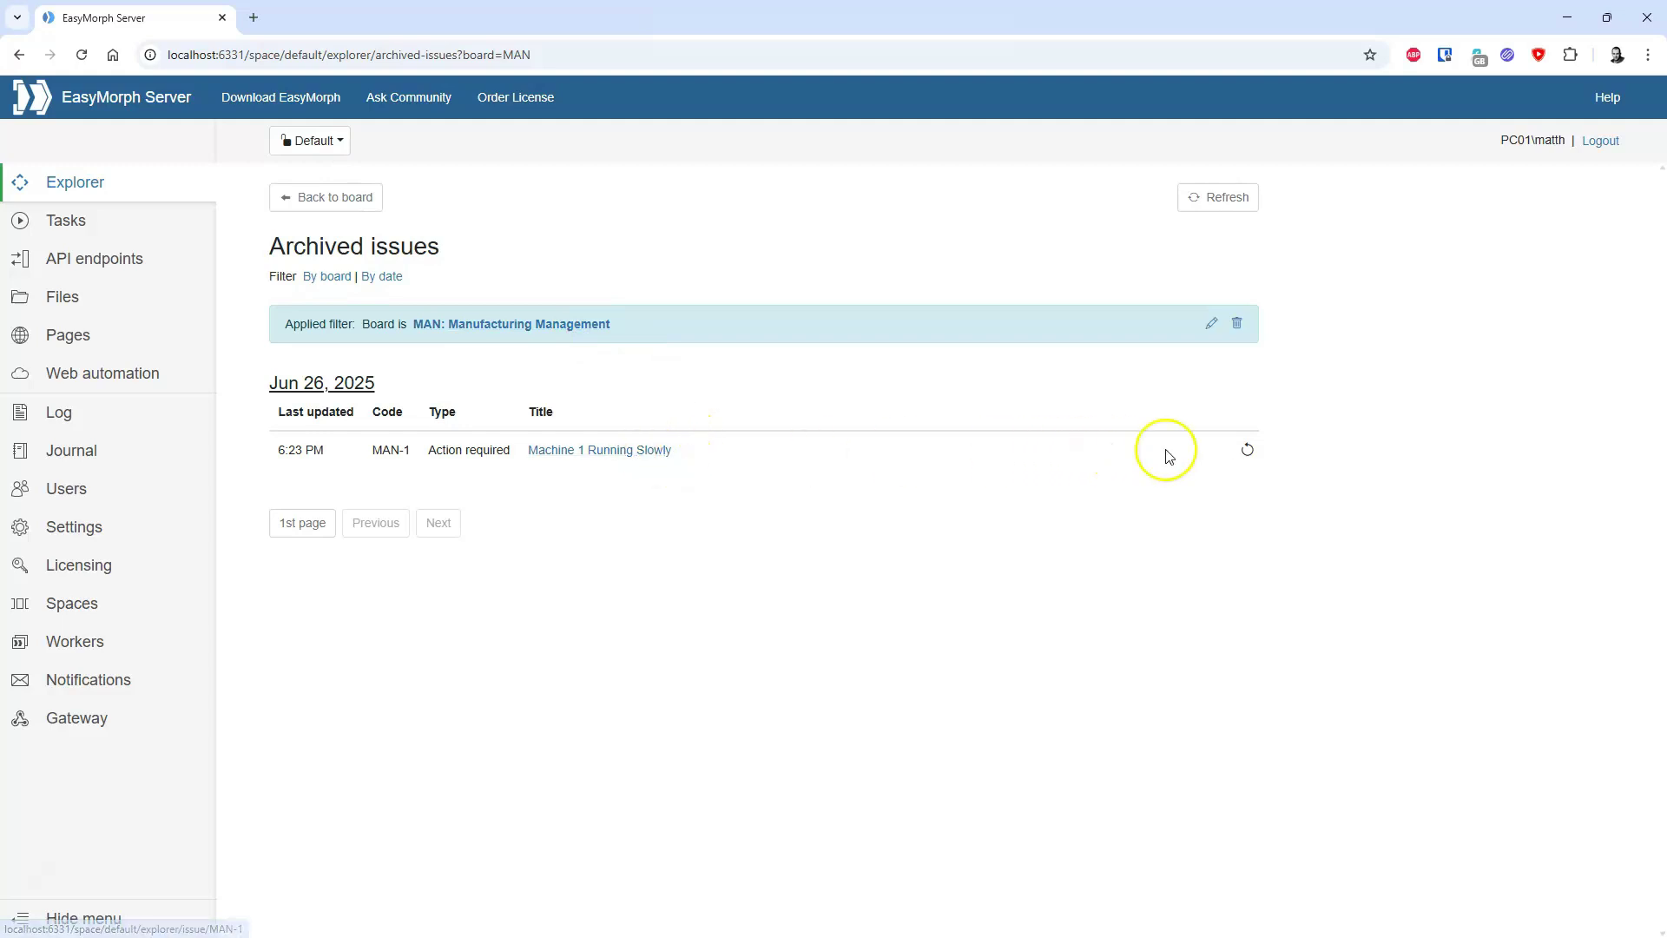
Restore the archived issue Machine 1 Running Slowly and go back to the board.
left_click(1248, 451)
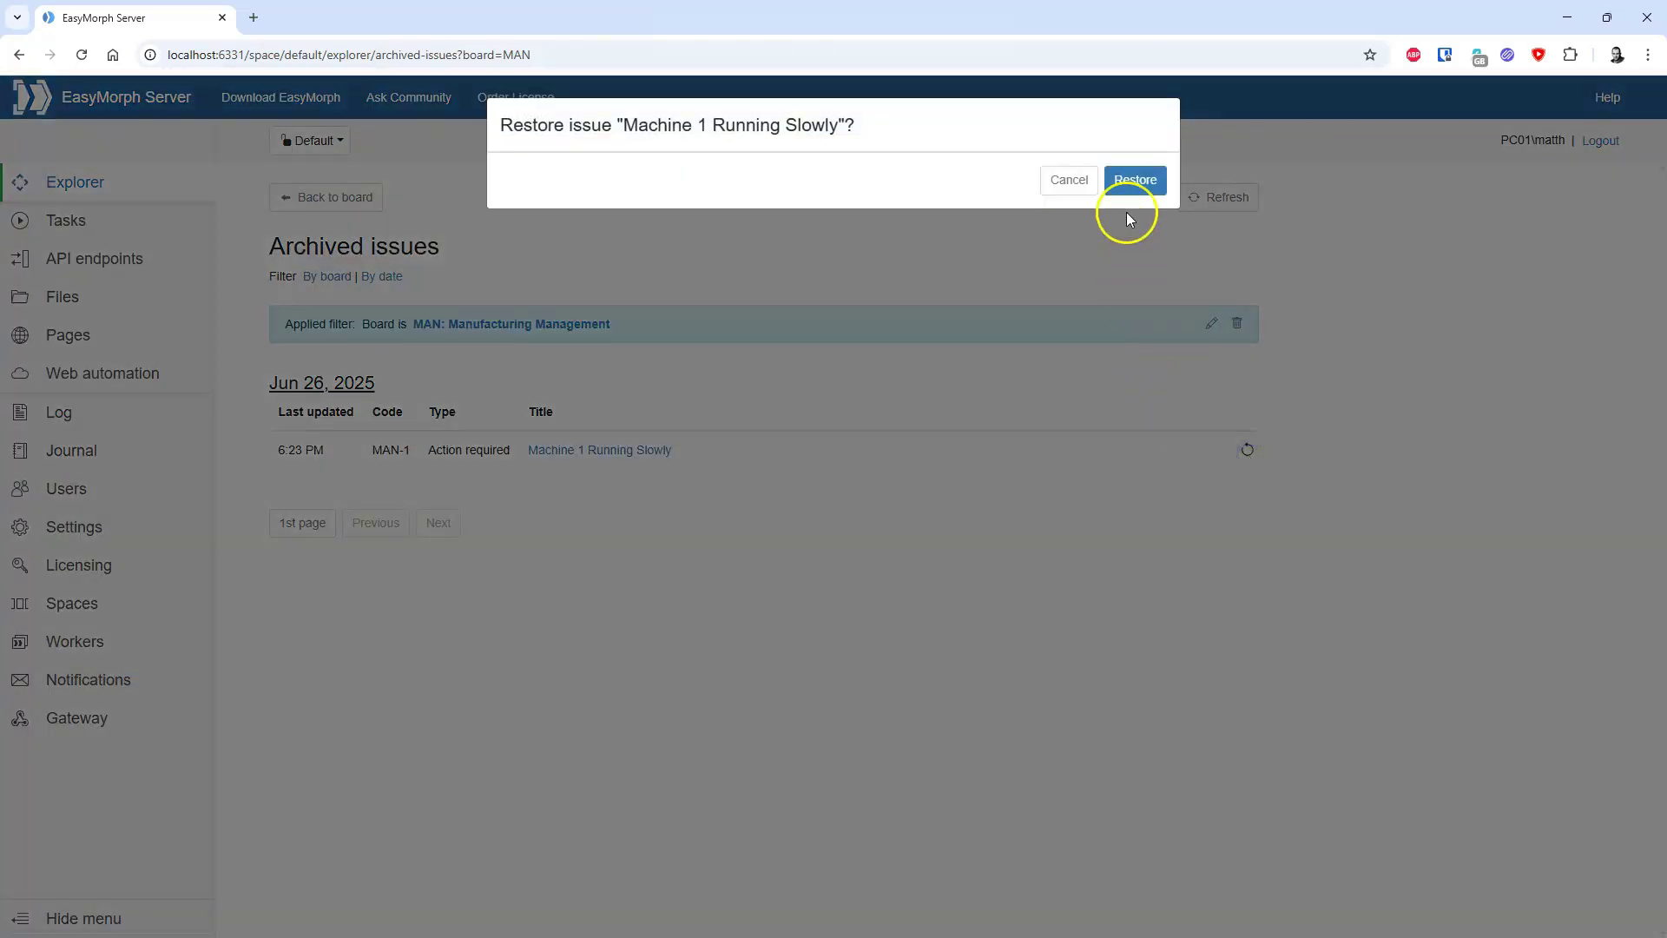
left_click(1129, 185)
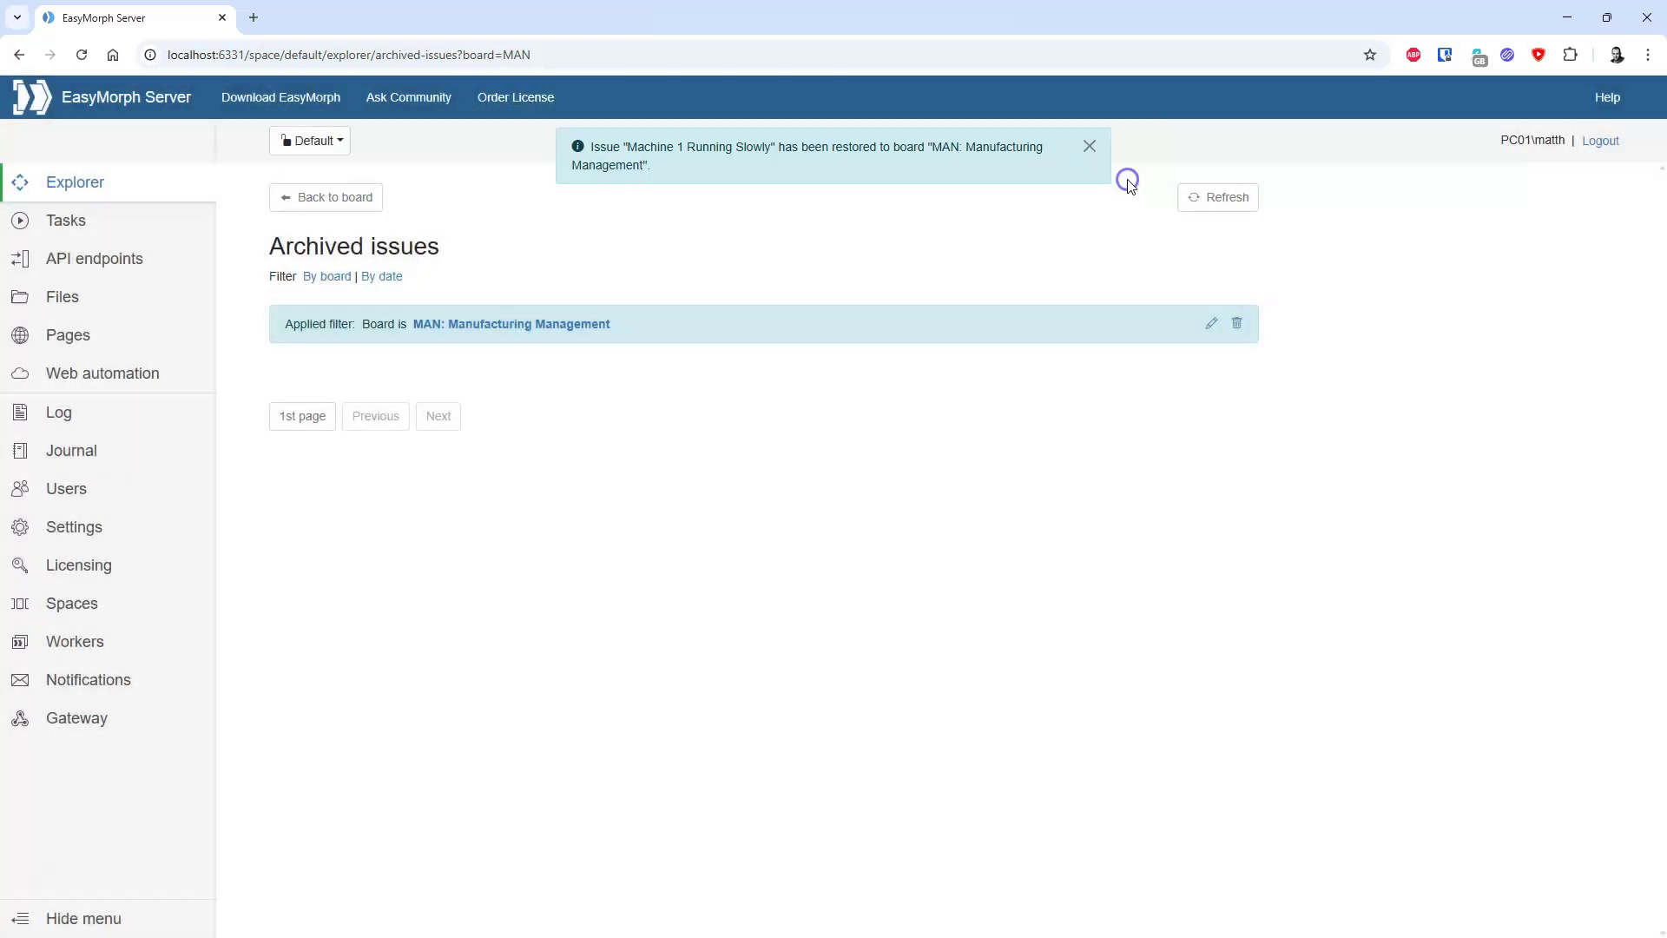
left_click(352, 199)
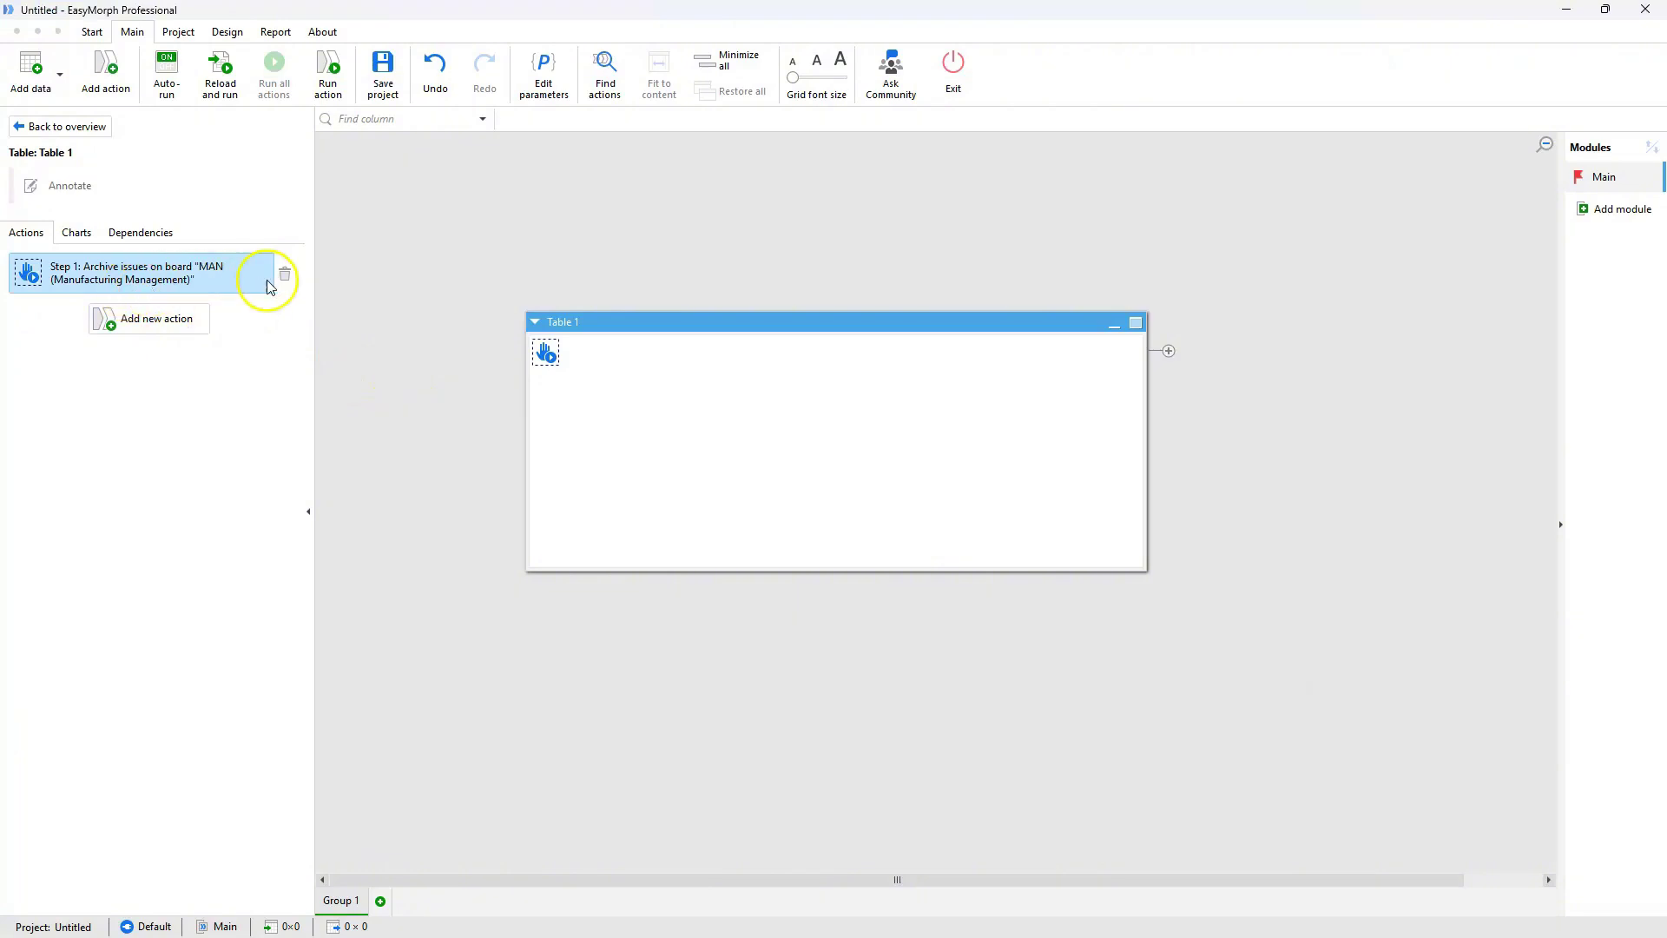
In EasyMorph Professional, add a Raise issue action after the archive action in Table 1.
left_click(165, 319)
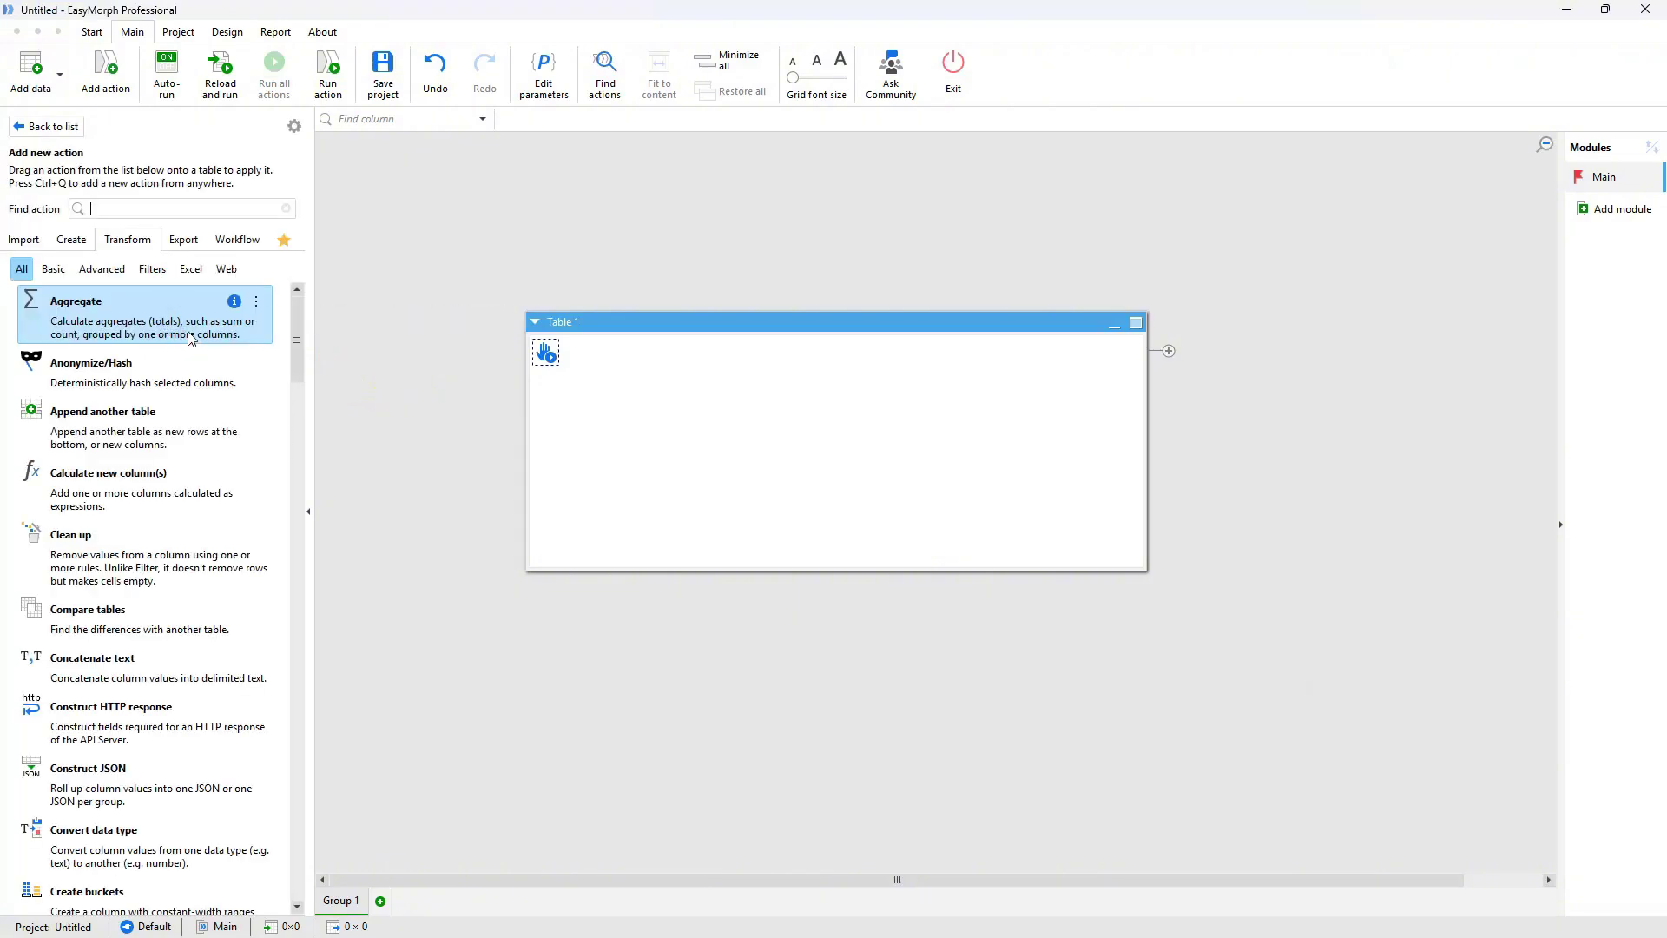
type("is")
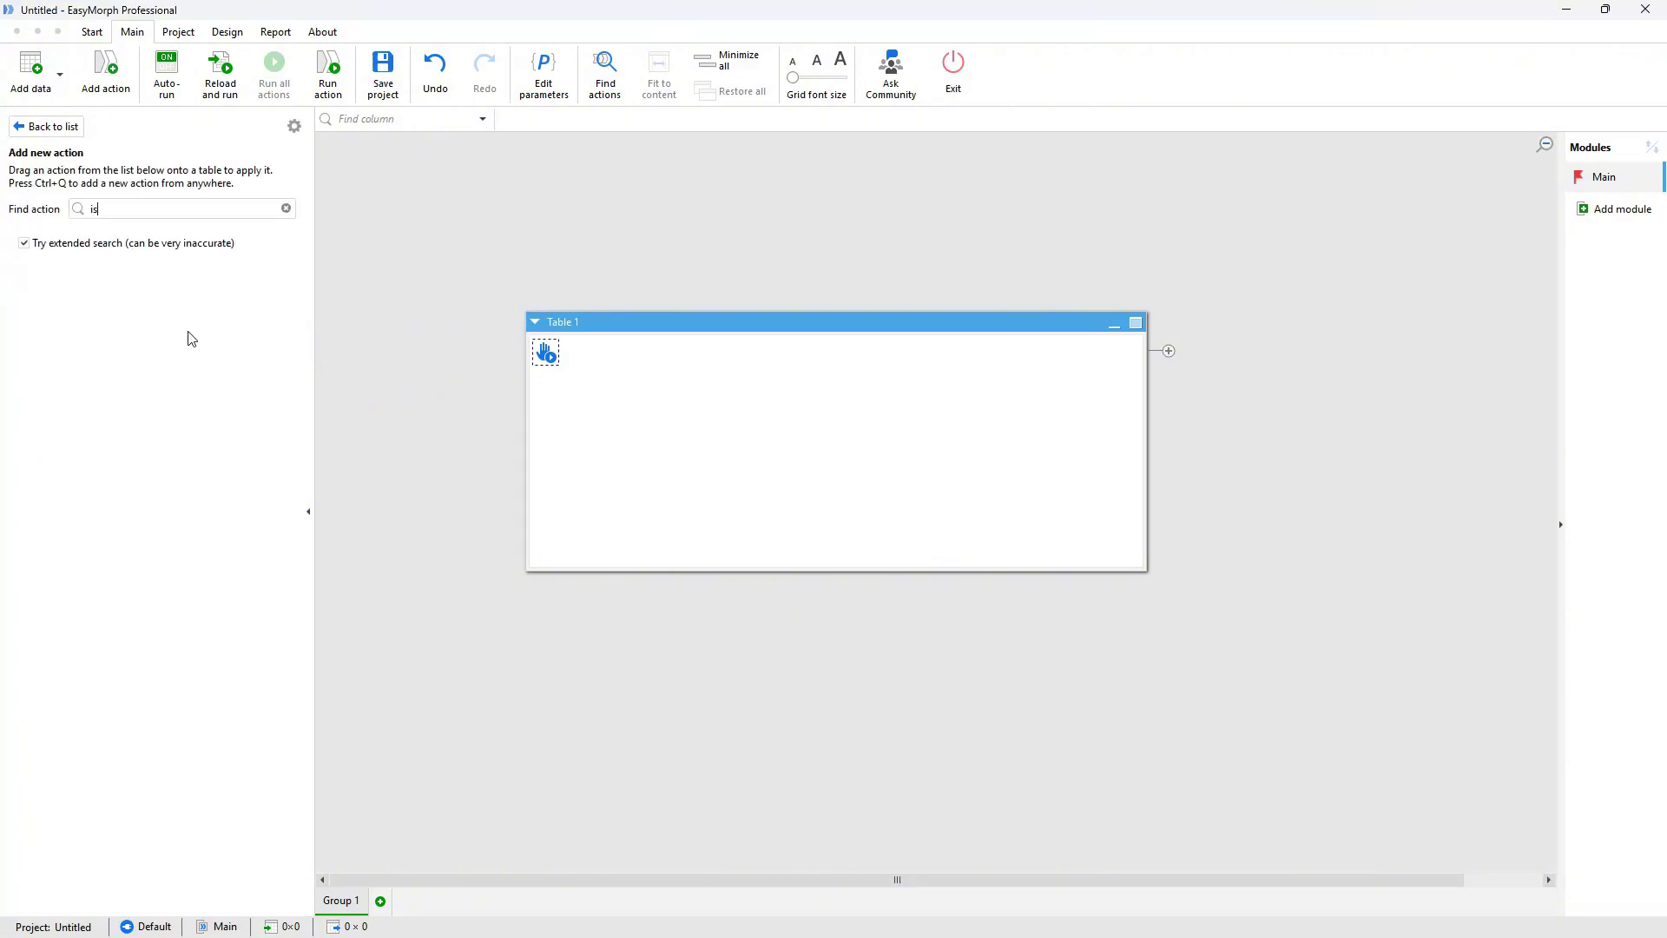
type("sue")
left_click(134, 321)
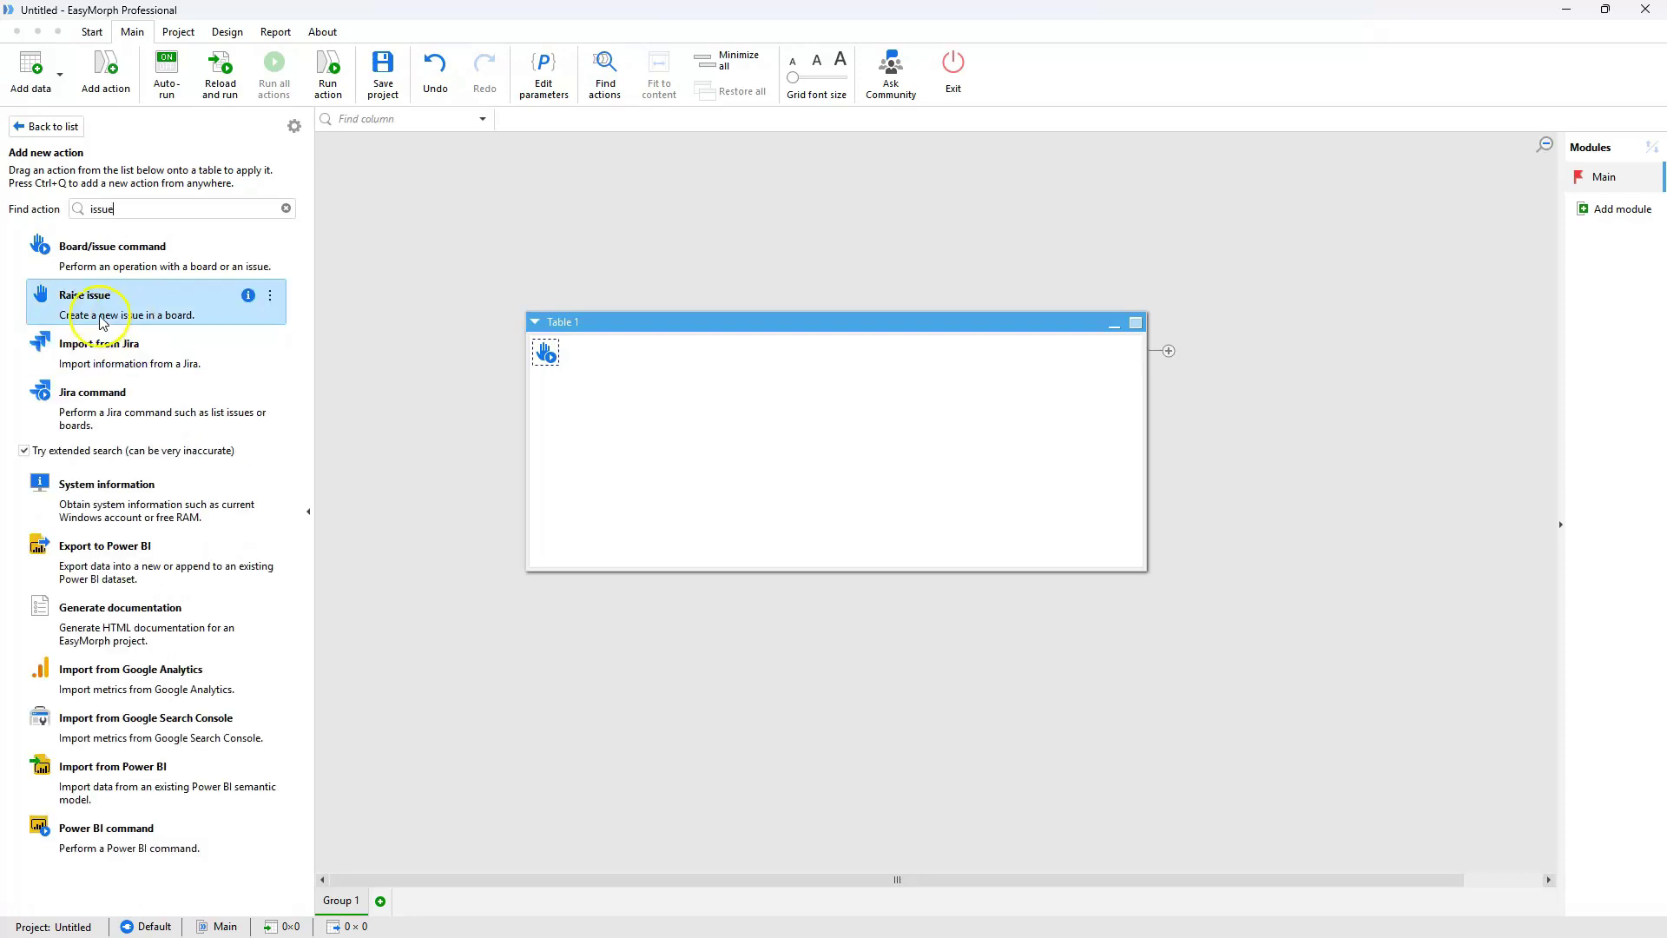
left_click(135, 320)
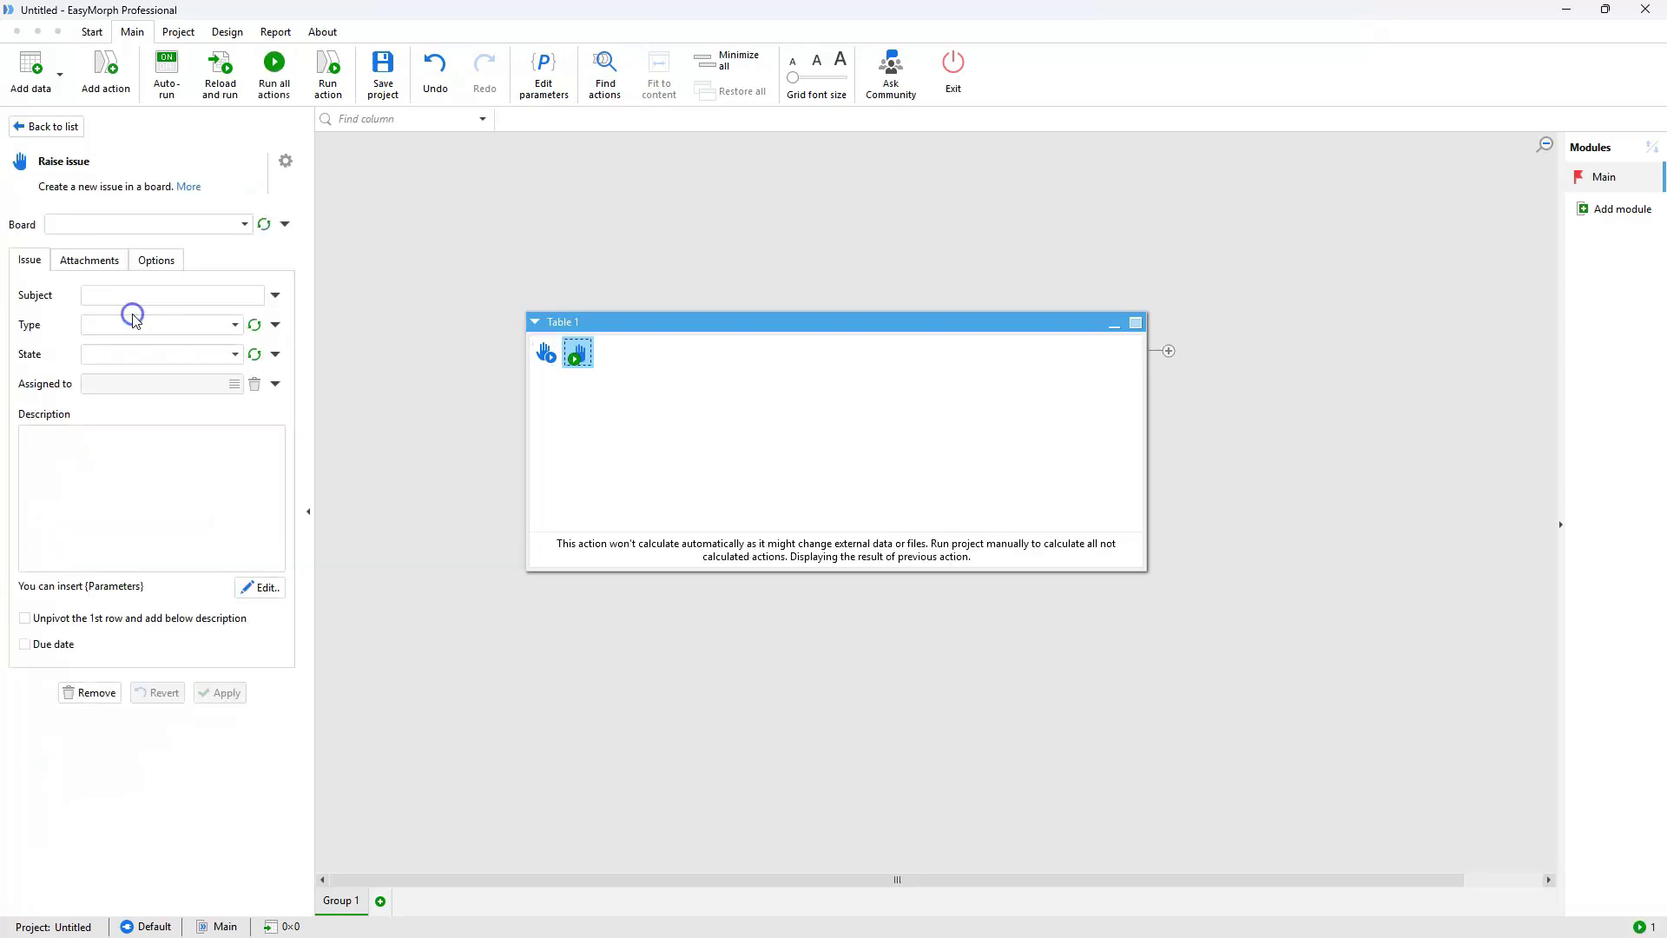
Set the new issue's subject to "Machine 4 maintenance" and its type to REQ (Request).
left_click(139, 302)
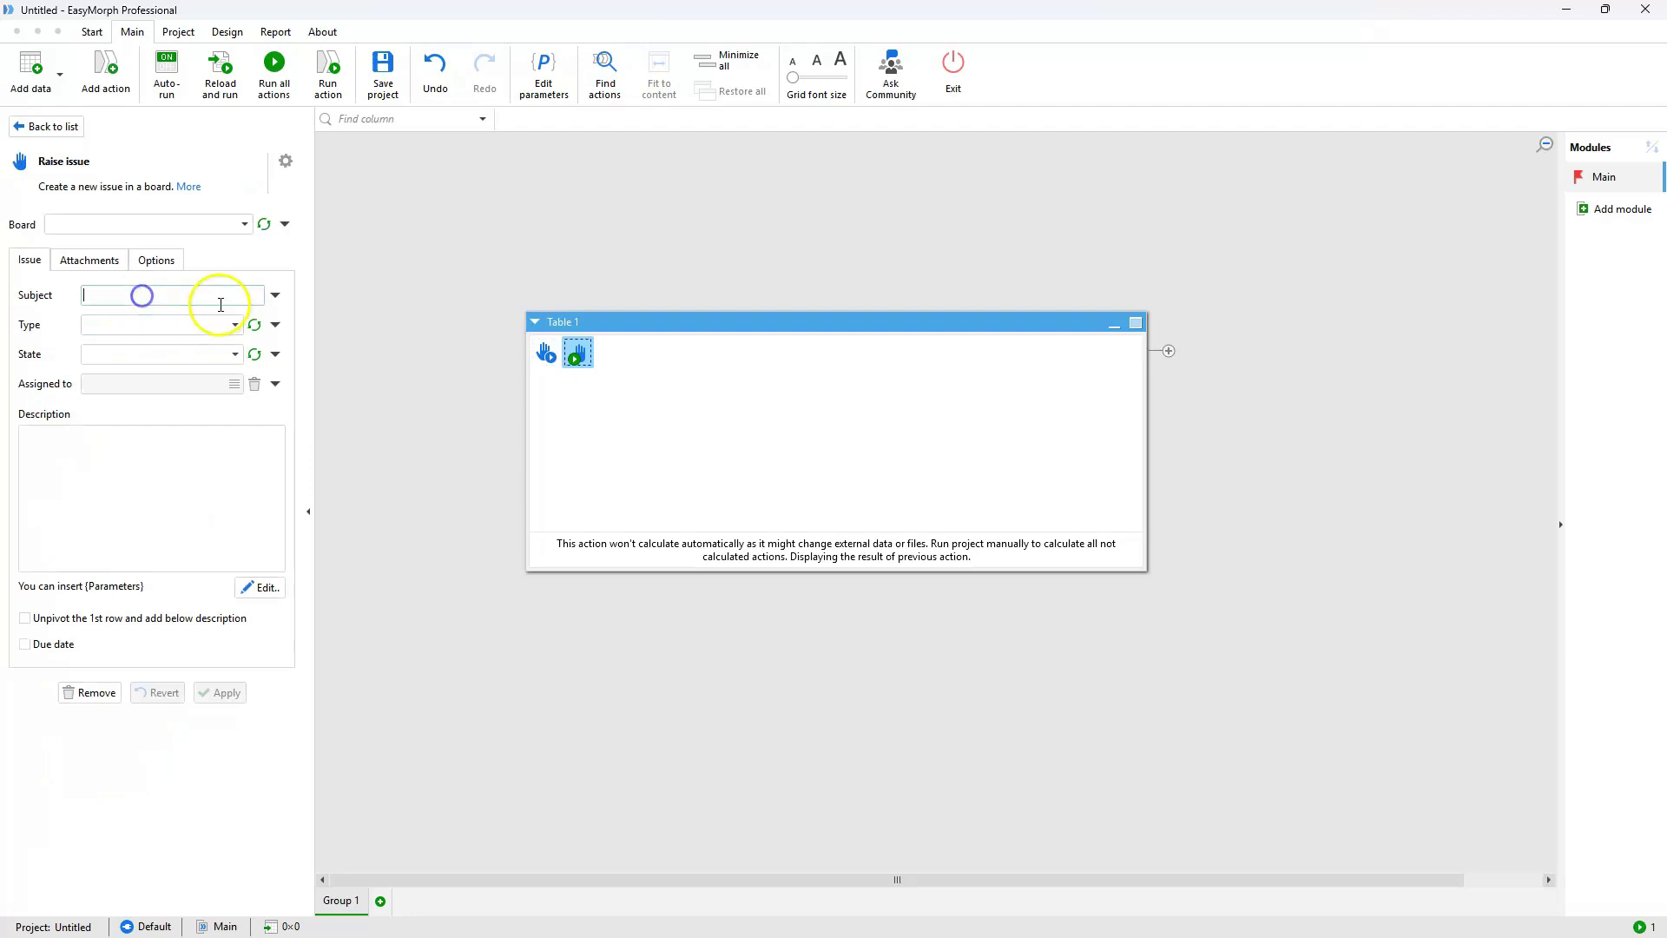
type("M")
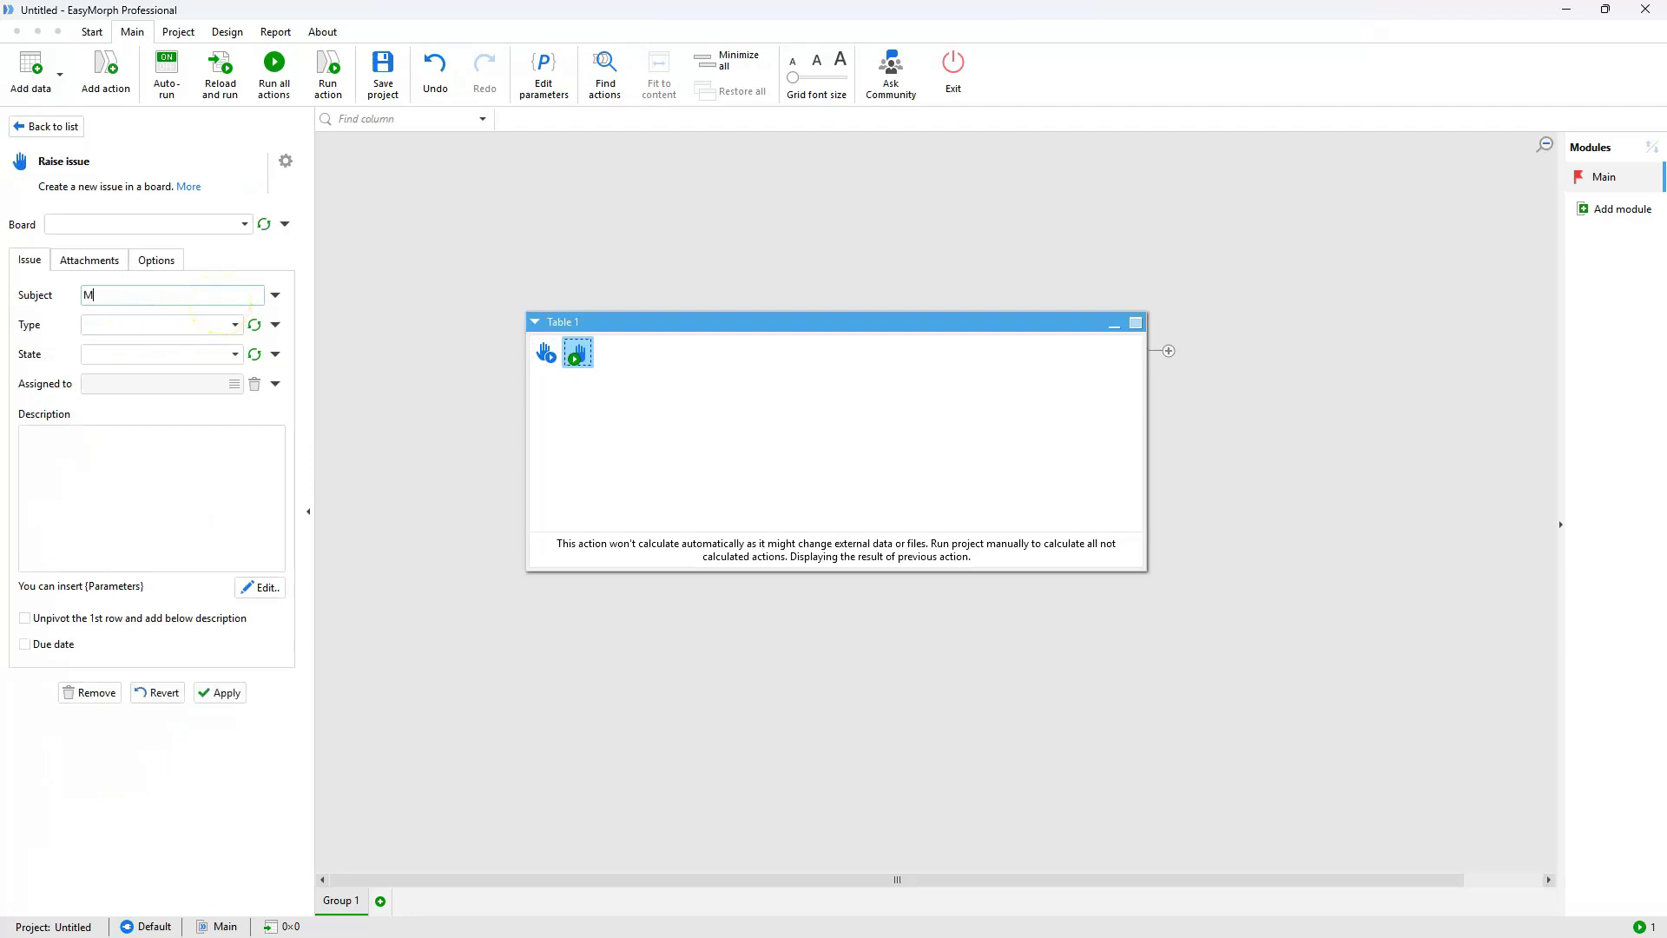
type("achine 4 maintenanc")
left_click(178, 324)
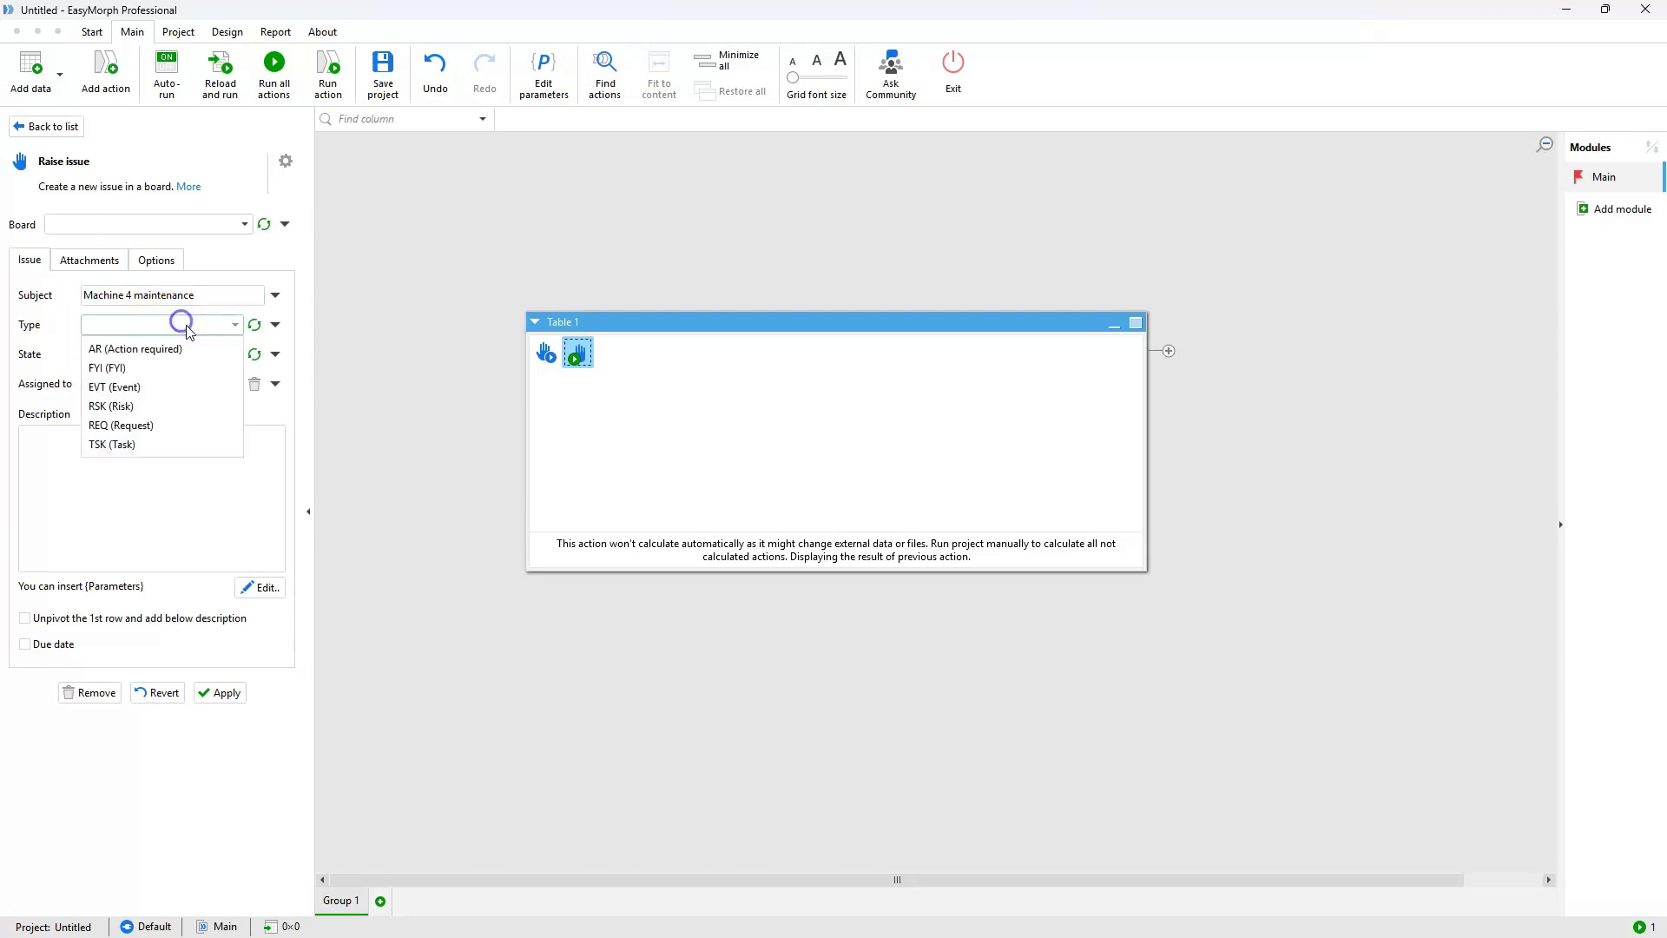
left_click(178, 387)
left_click(231, 327)
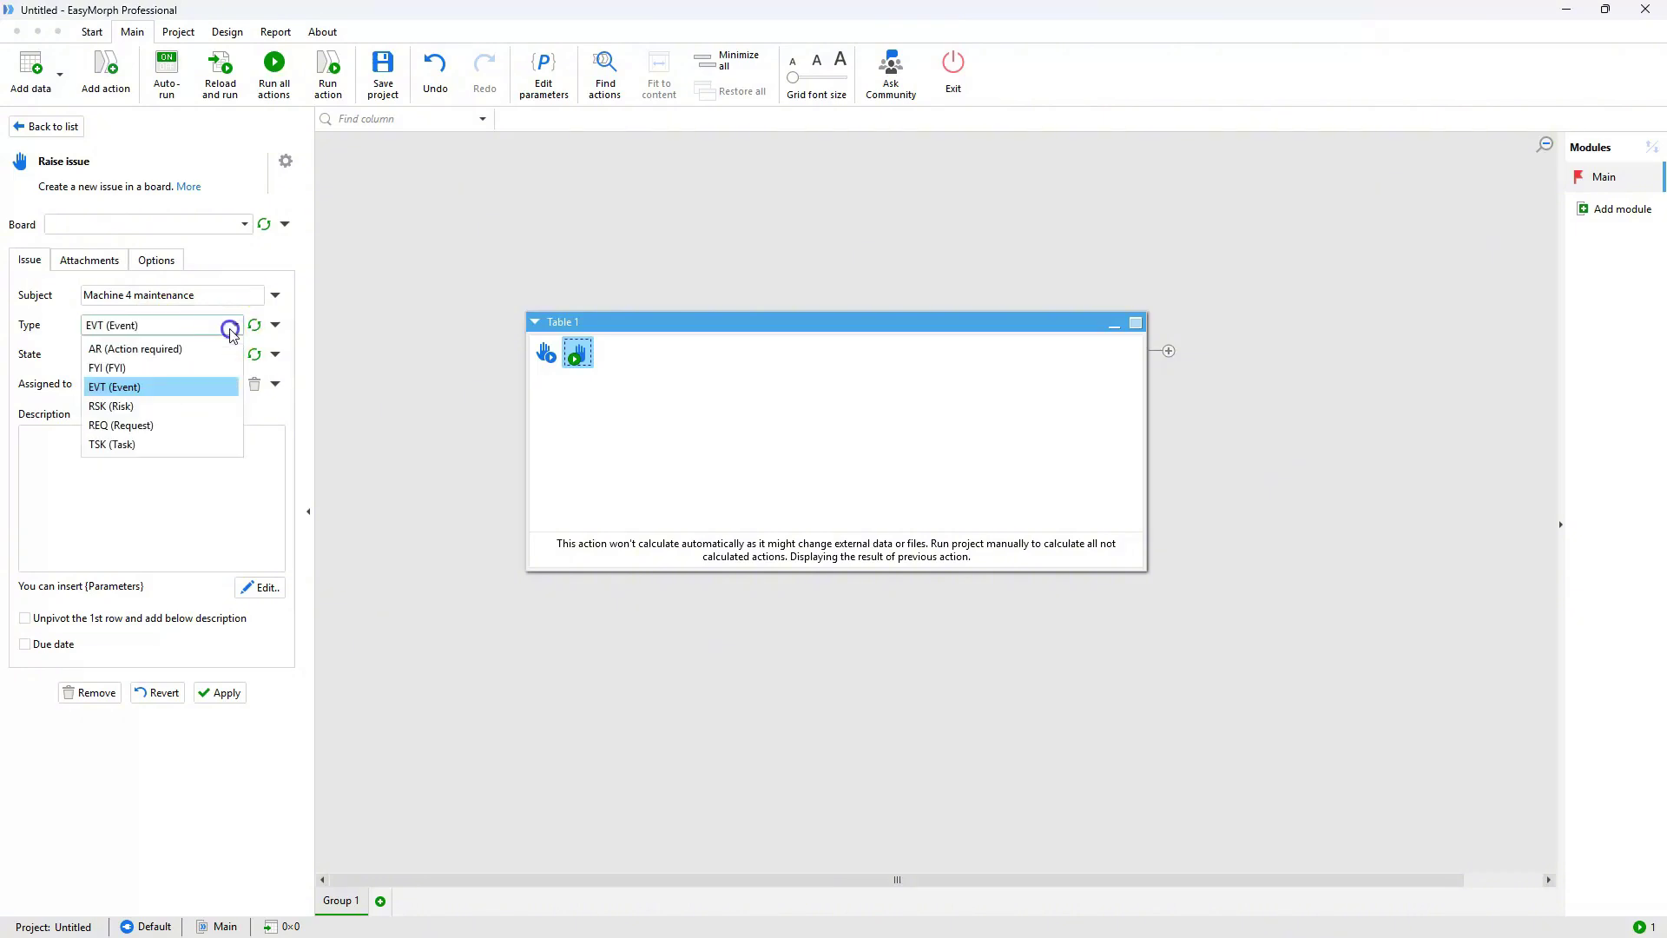
left_click(170, 425)
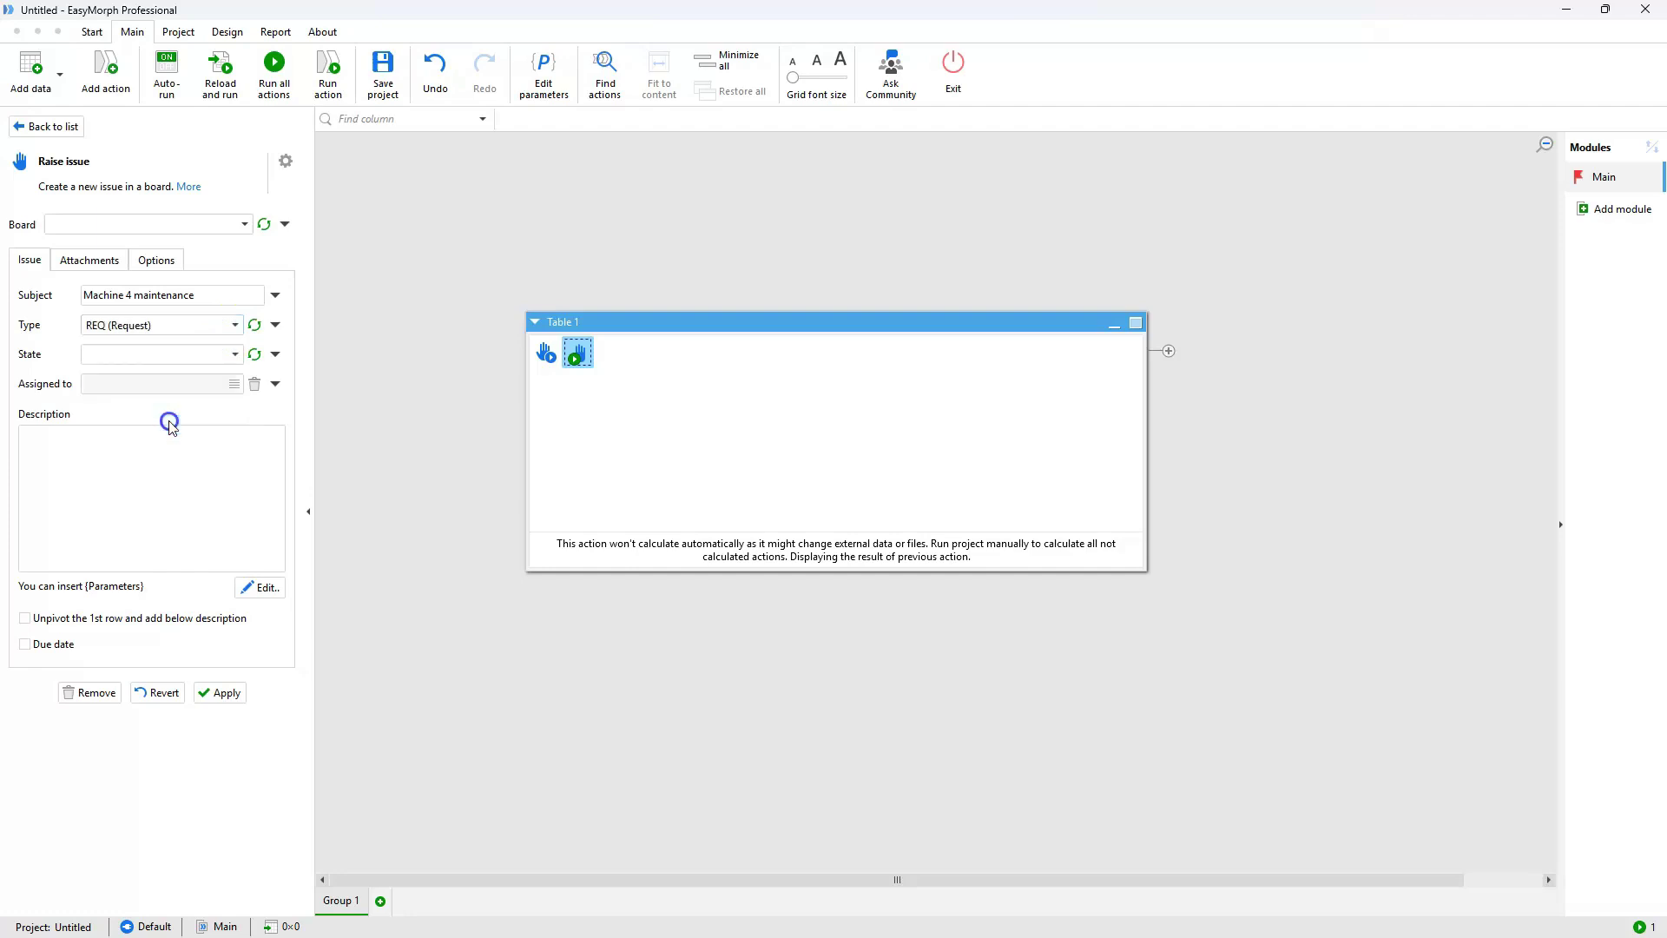
Set the issue's state to STA (Started) and enter the description "Please oil machine 4".
left_click(155, 356)
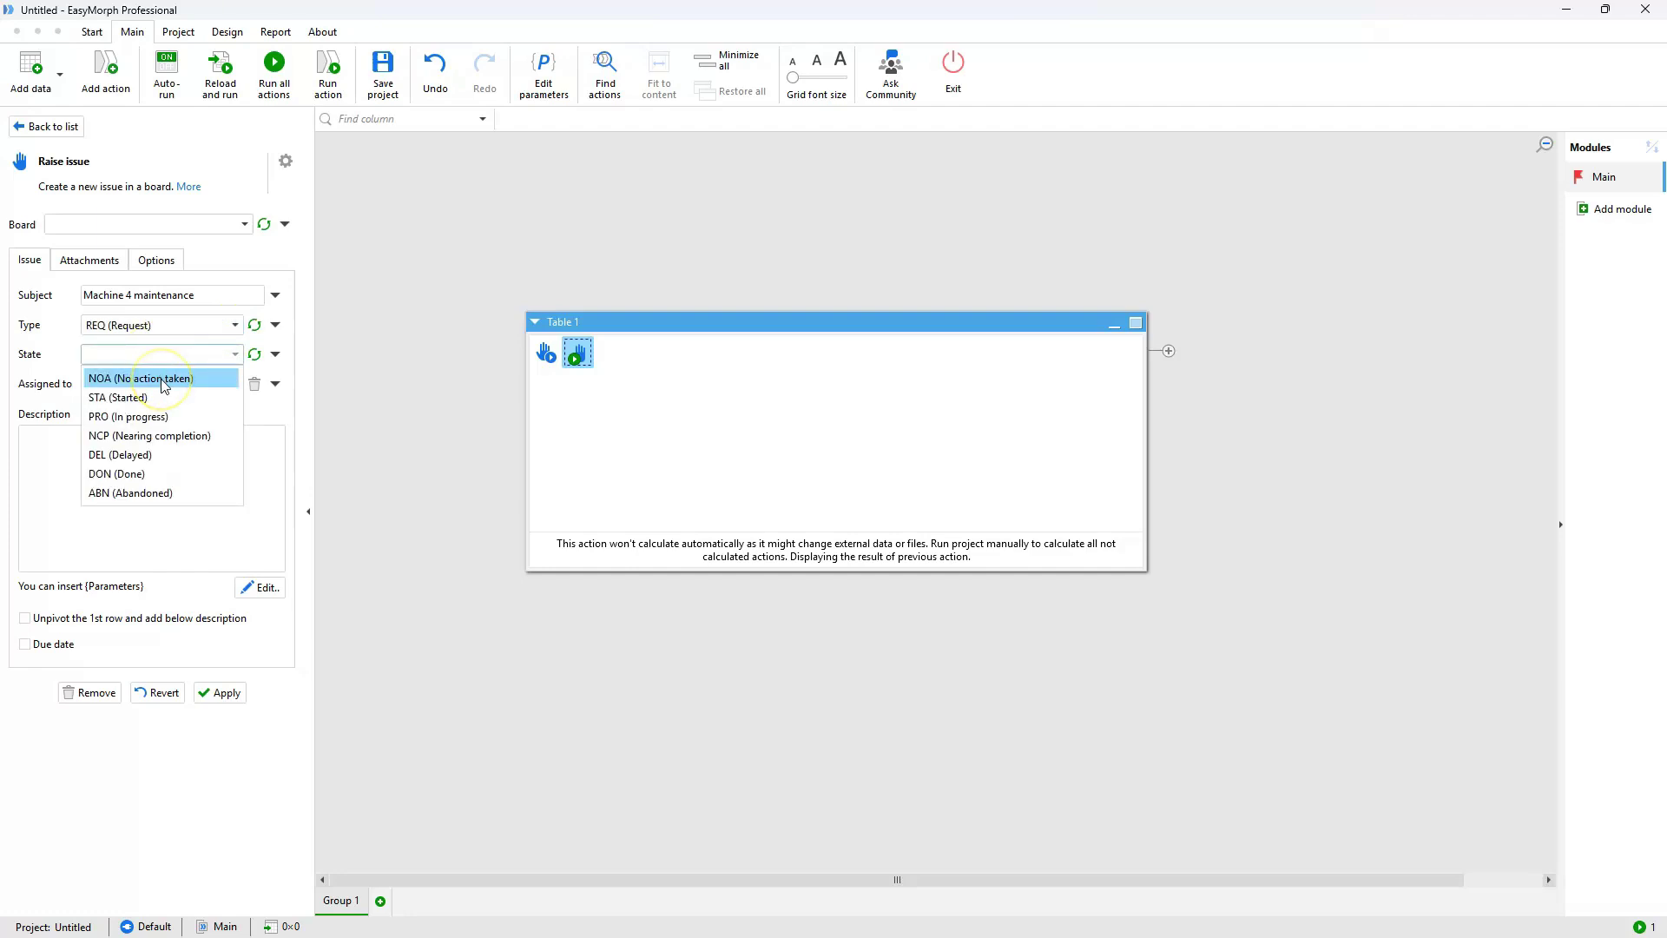
left_click(157, 474)
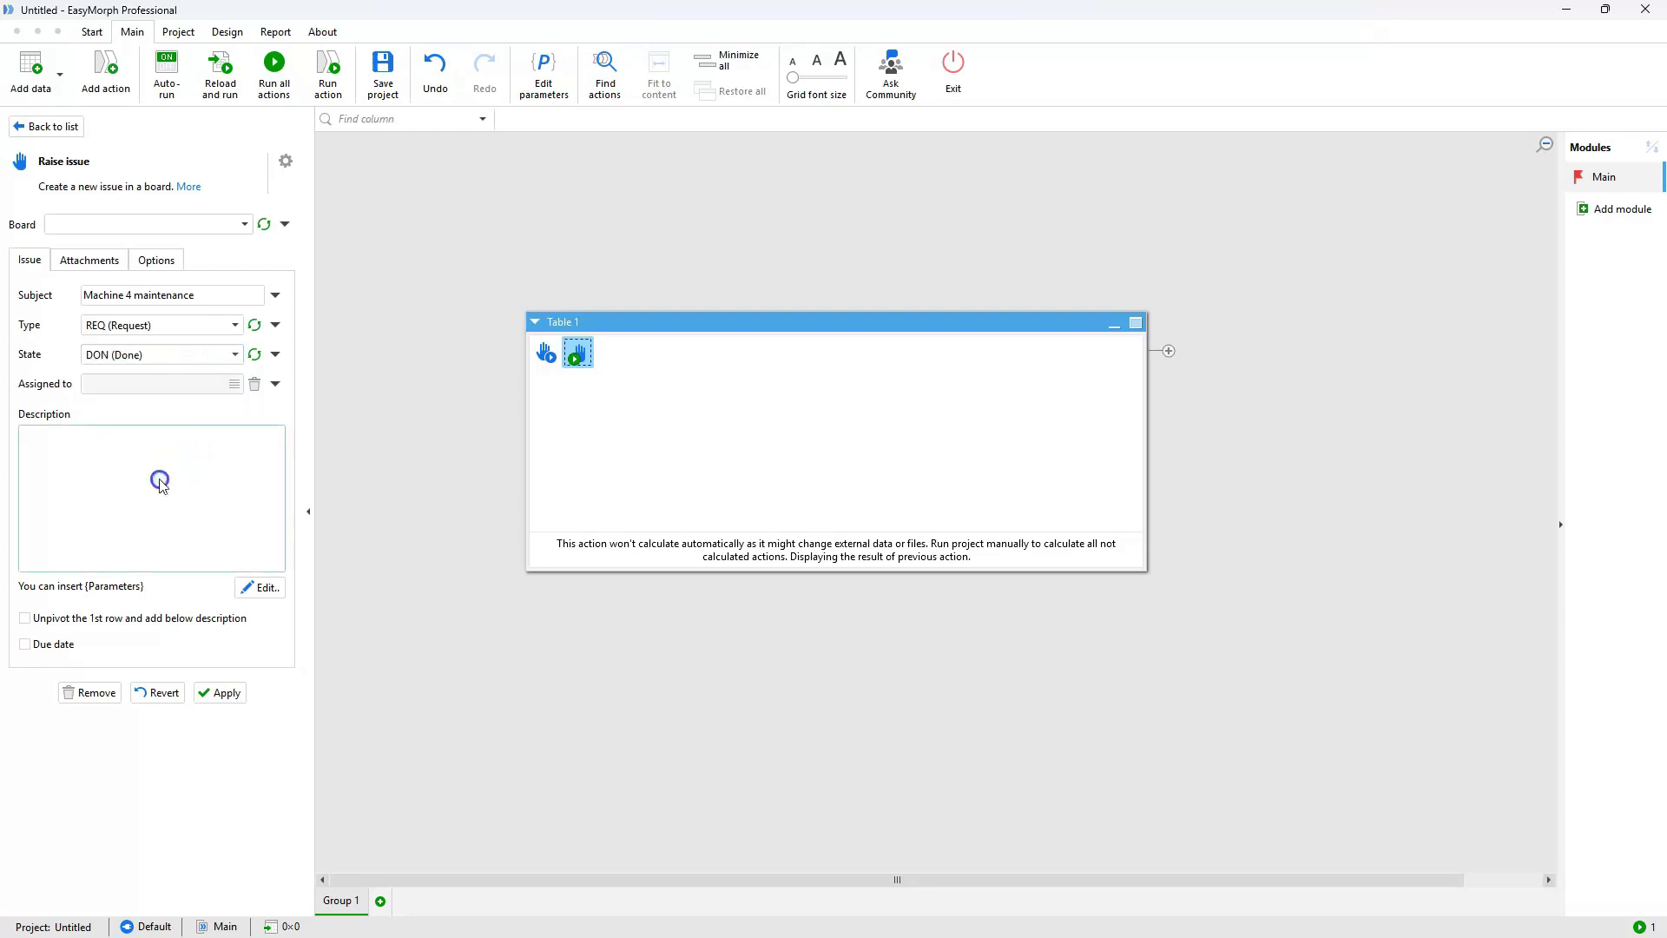
left_click(157, 355)
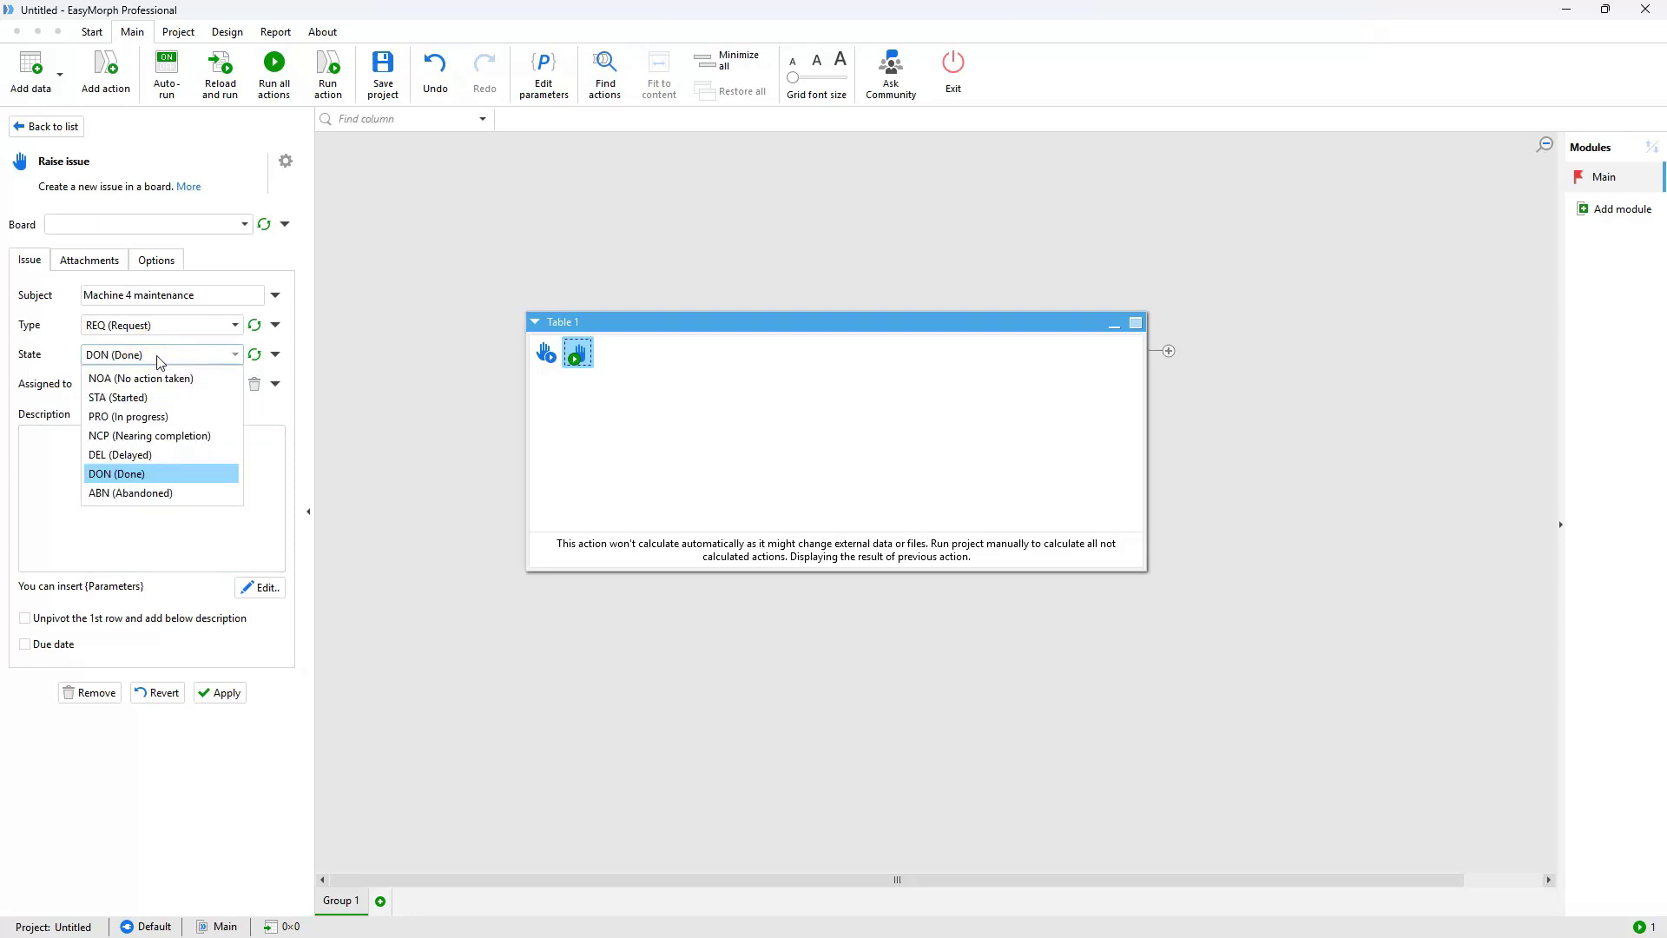
left_click(160, 400)
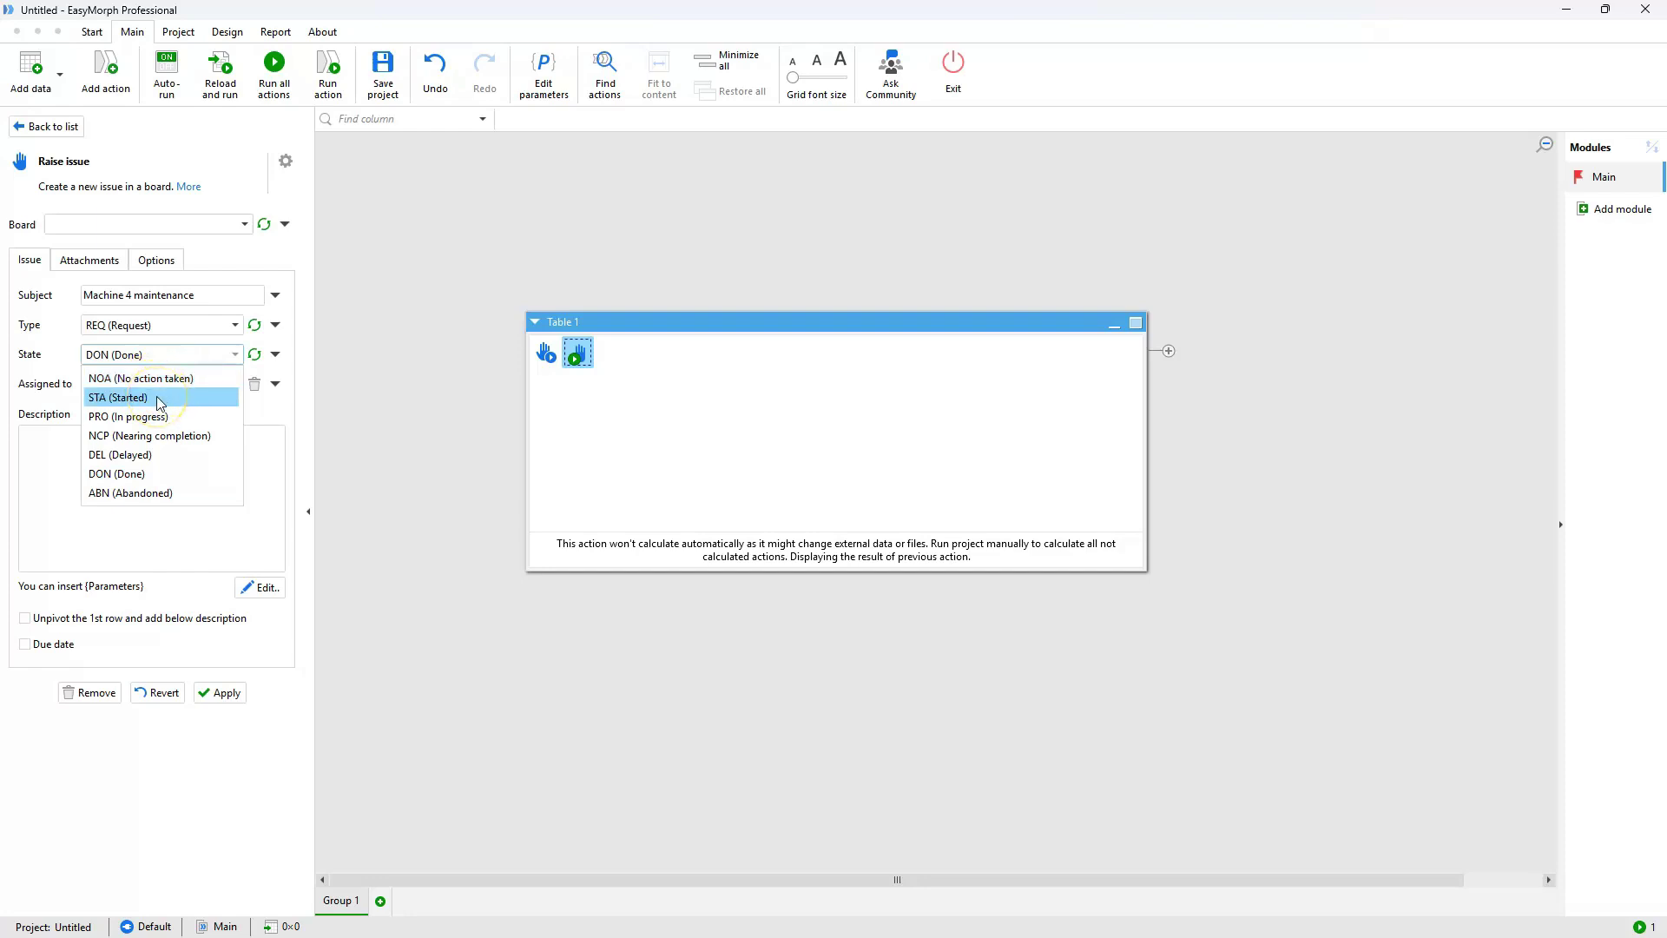
left_click(162, 385)
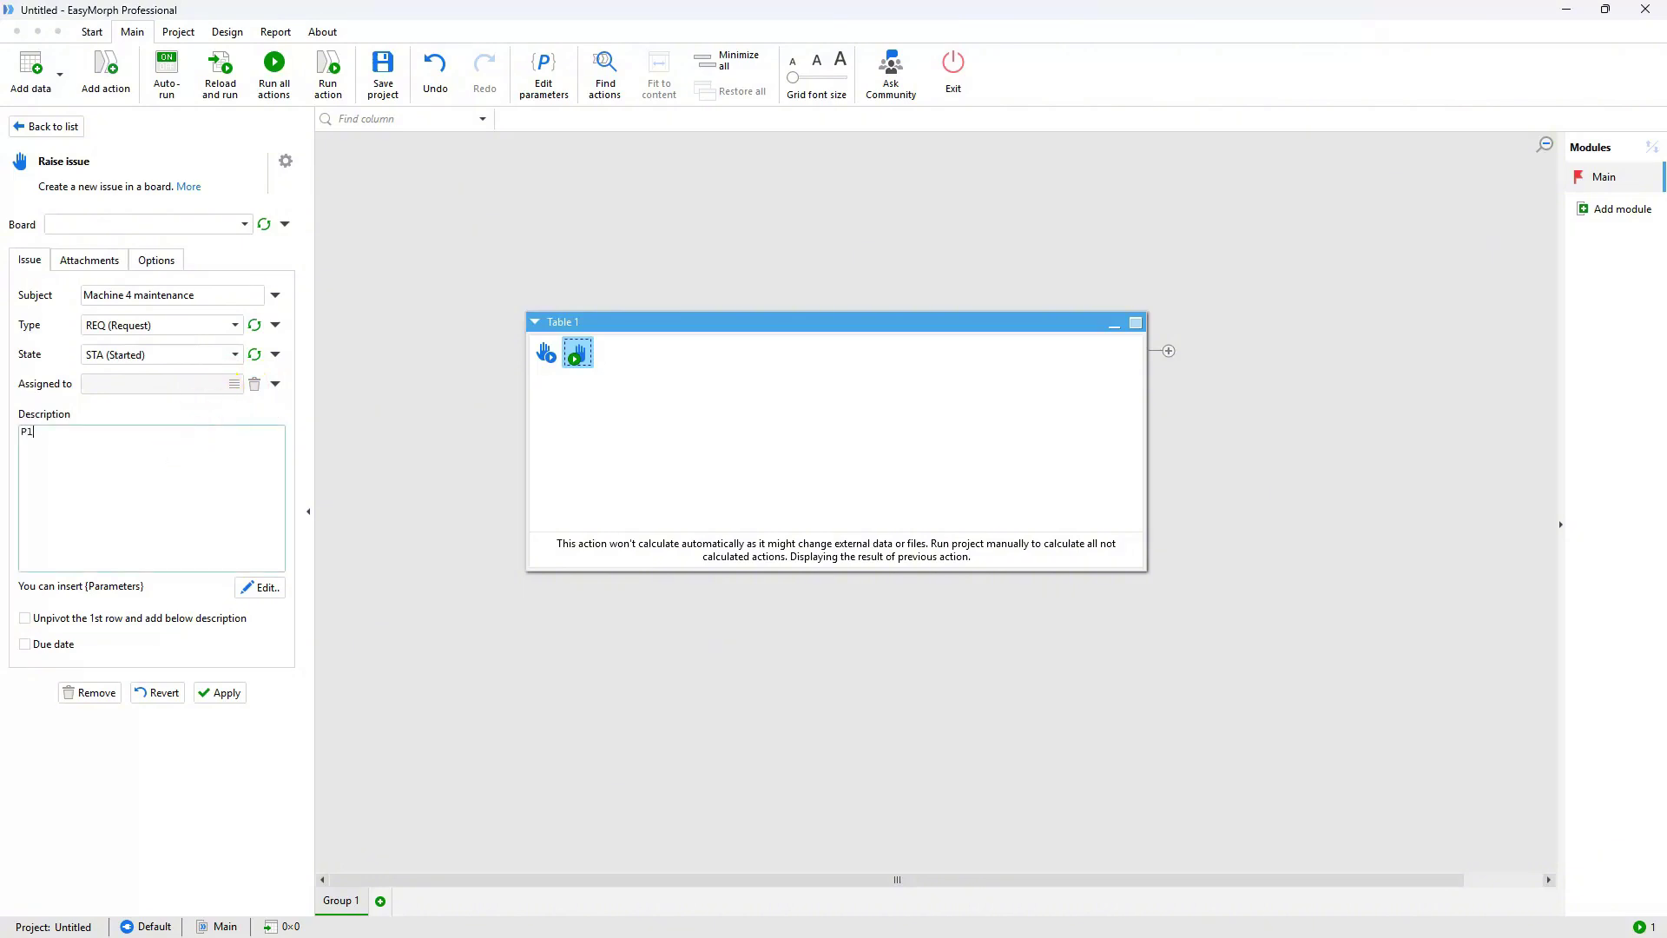
type("ease oil machine 4")
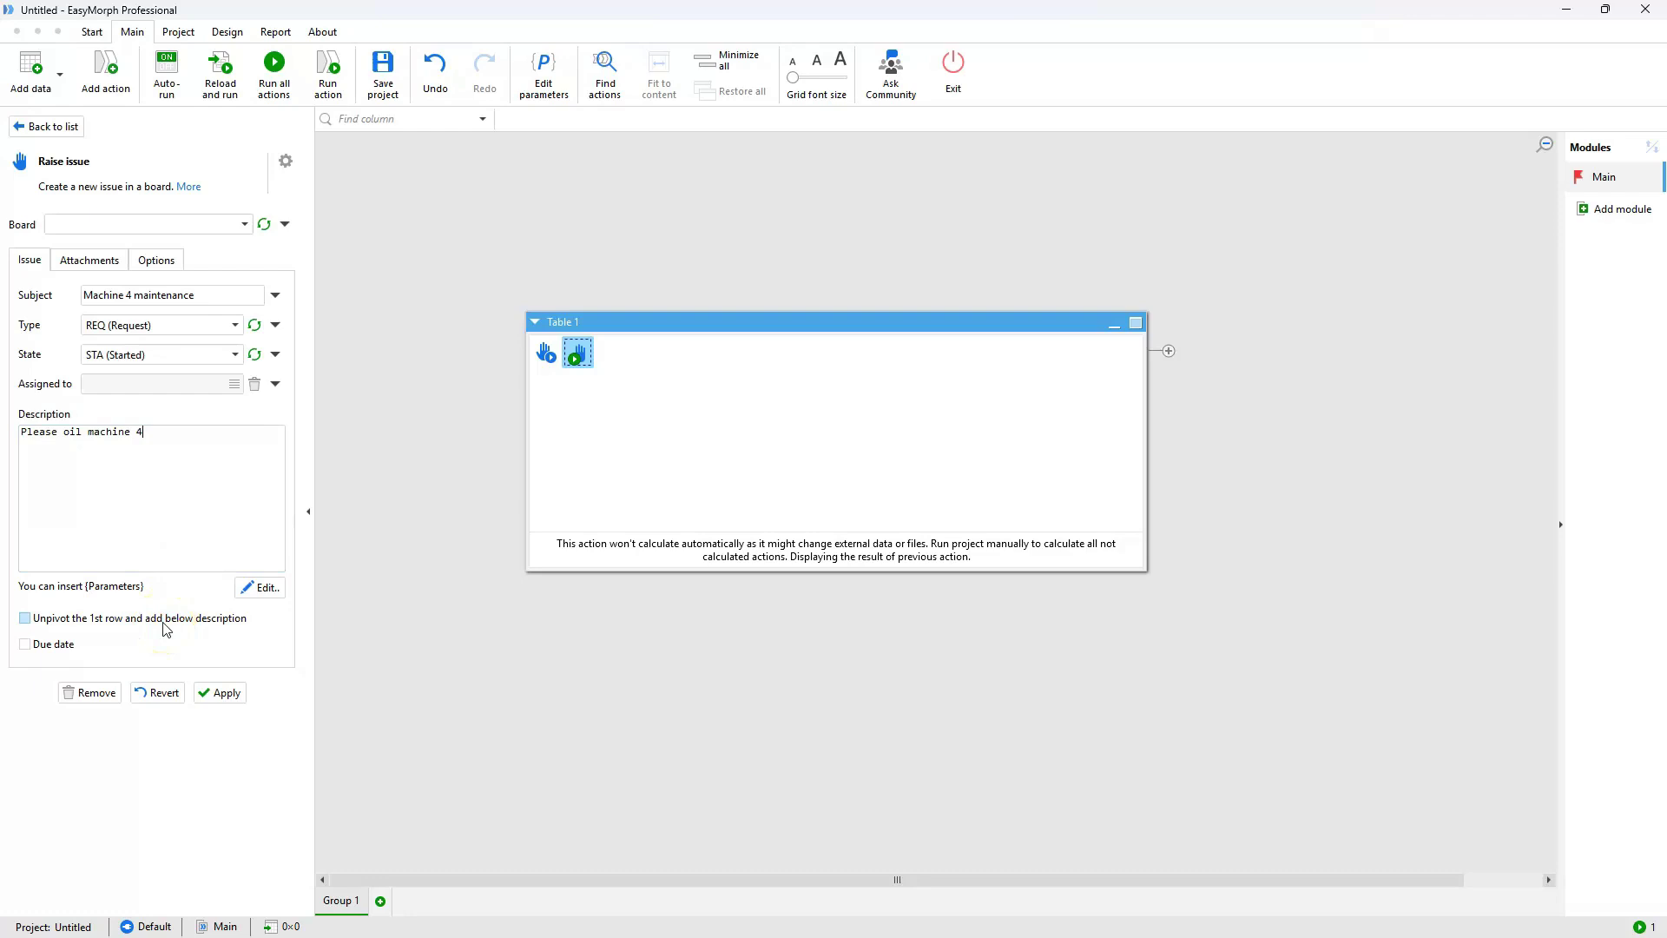
Choose the MAN (Manufacturing Management) board for the Raise issue action, apply it and run it.
left_click(224, 692)
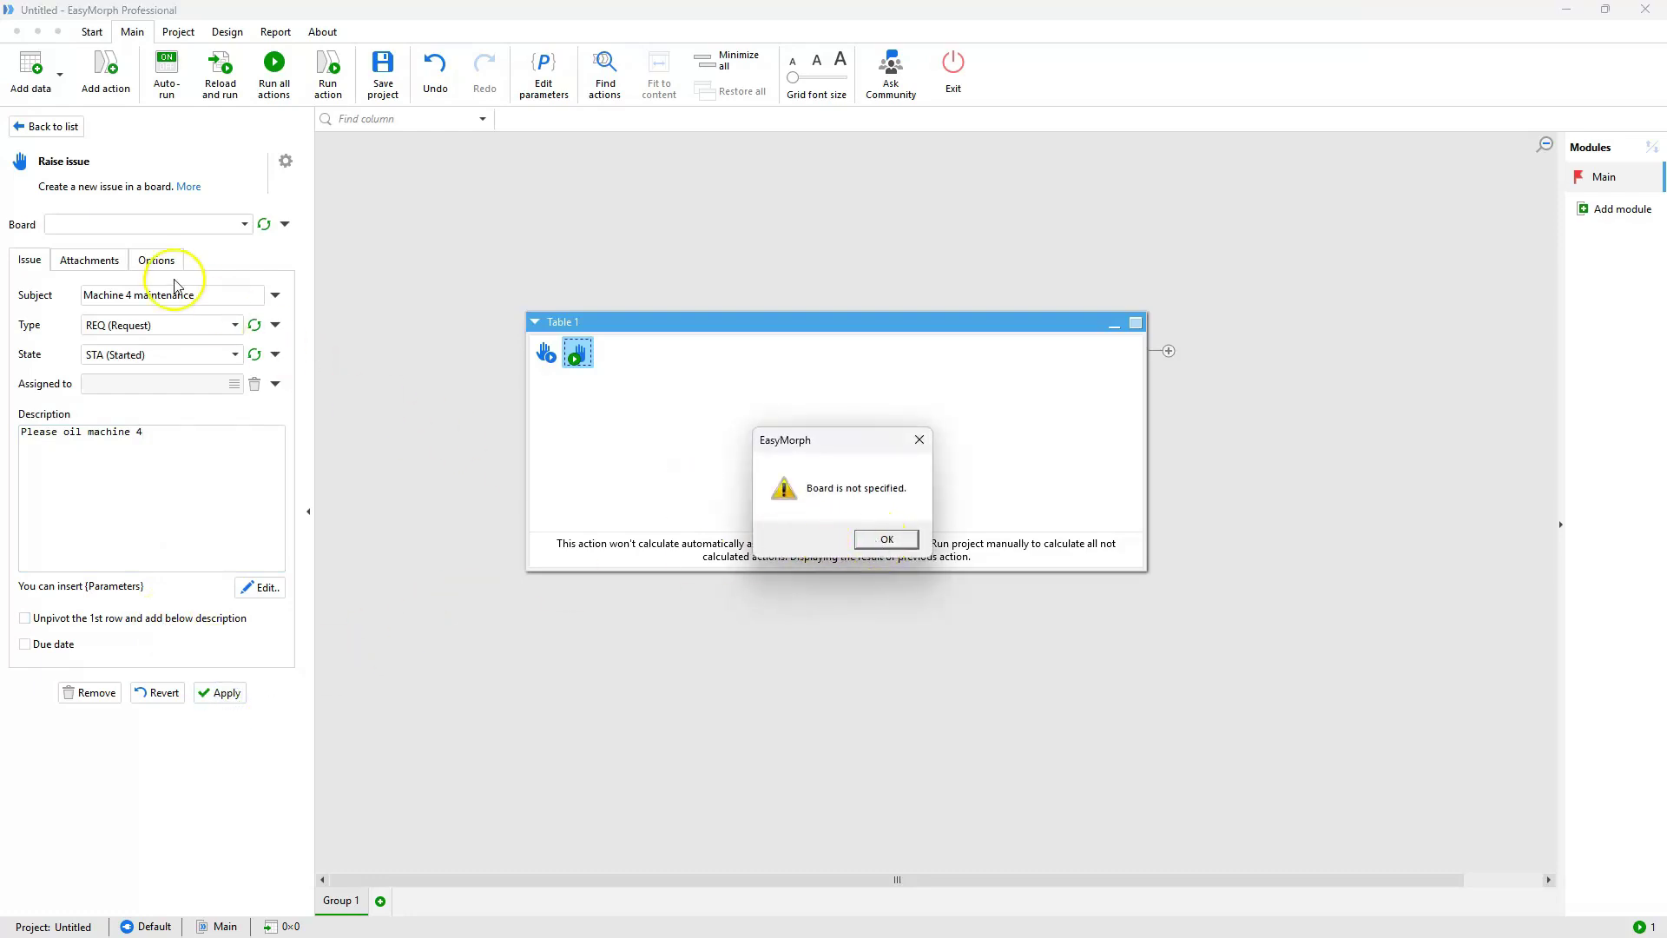
left_click(879, 539)
left_click(245, 225)
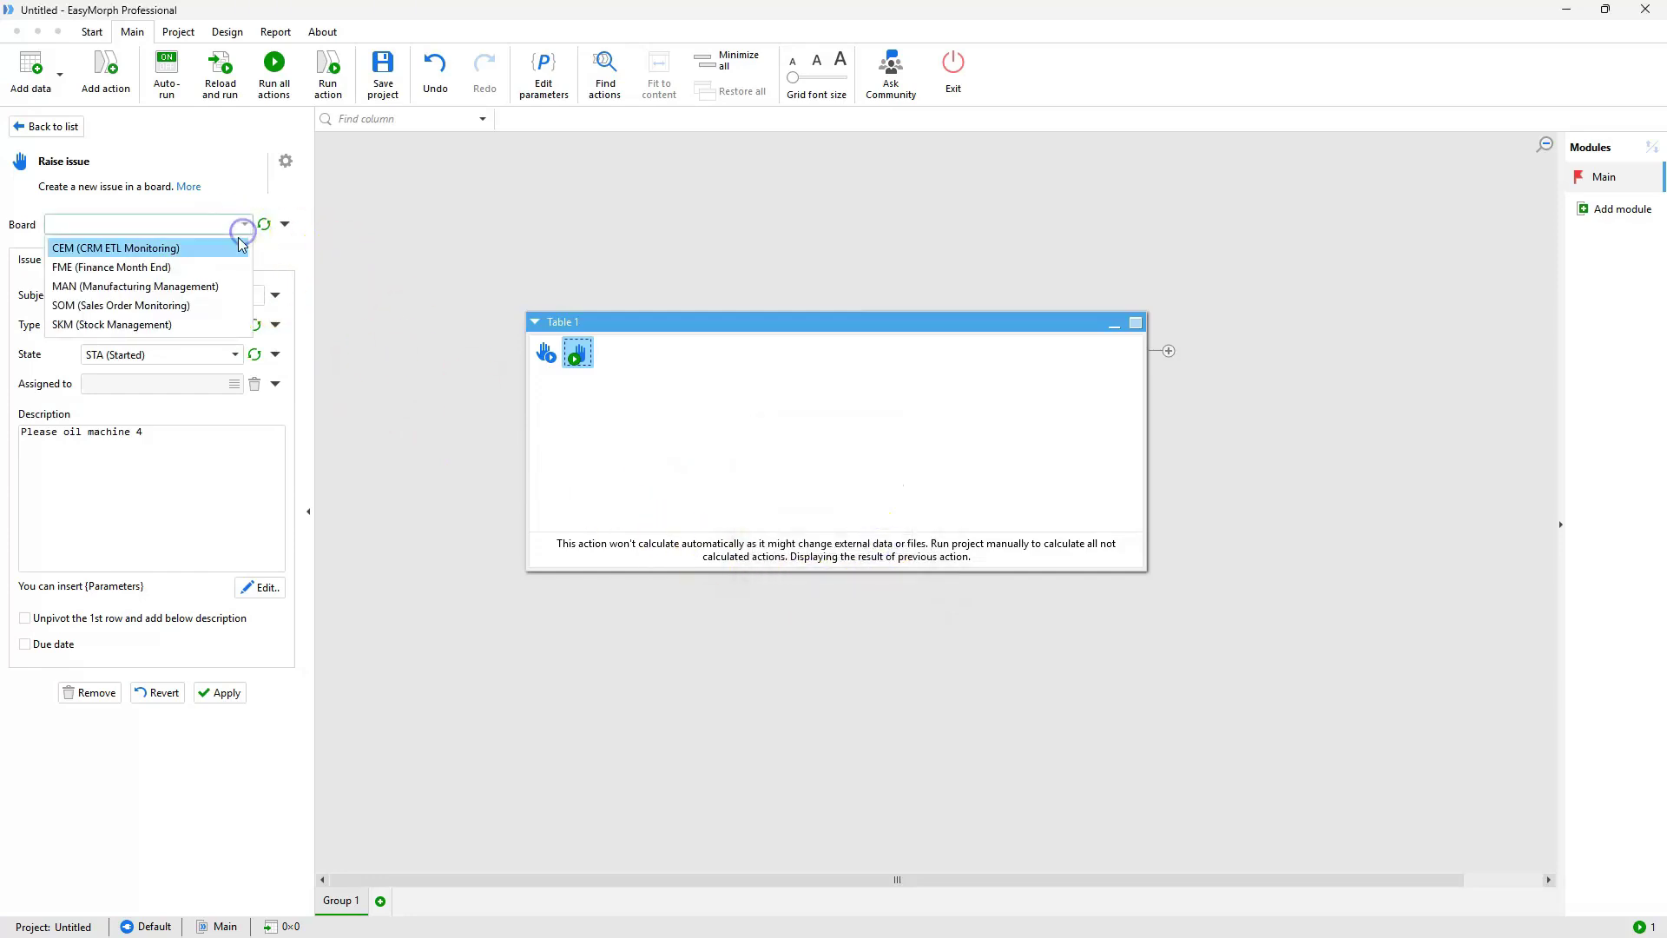
left_click(182, 284)
left_click(221, 692)
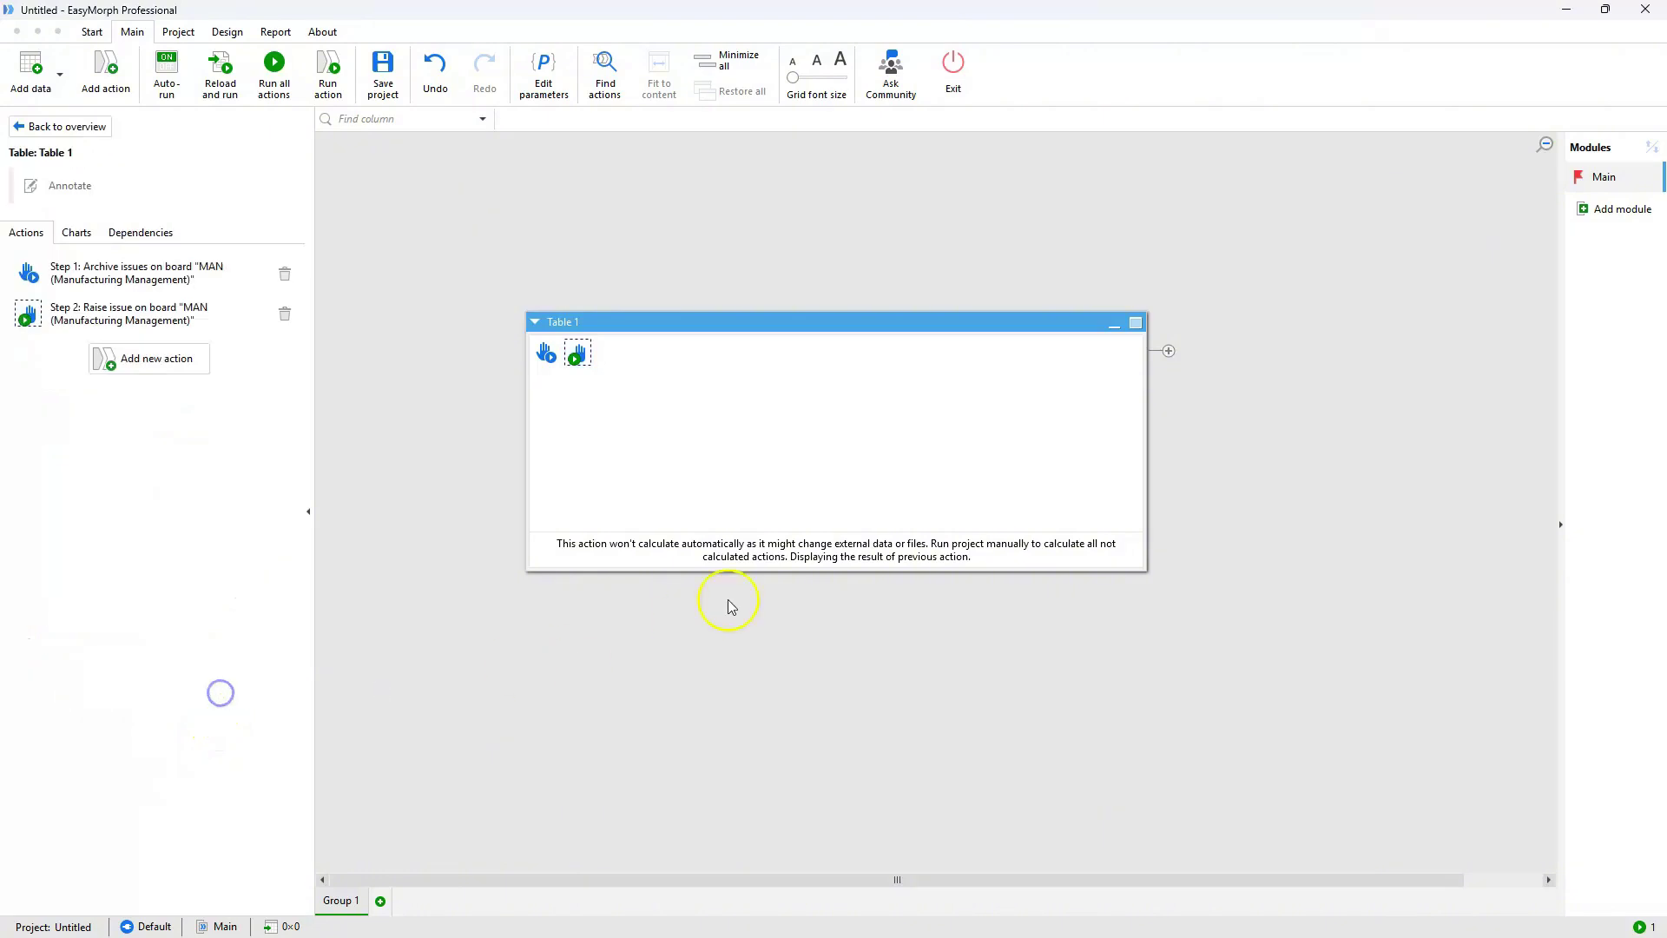
left_click(329, 71)
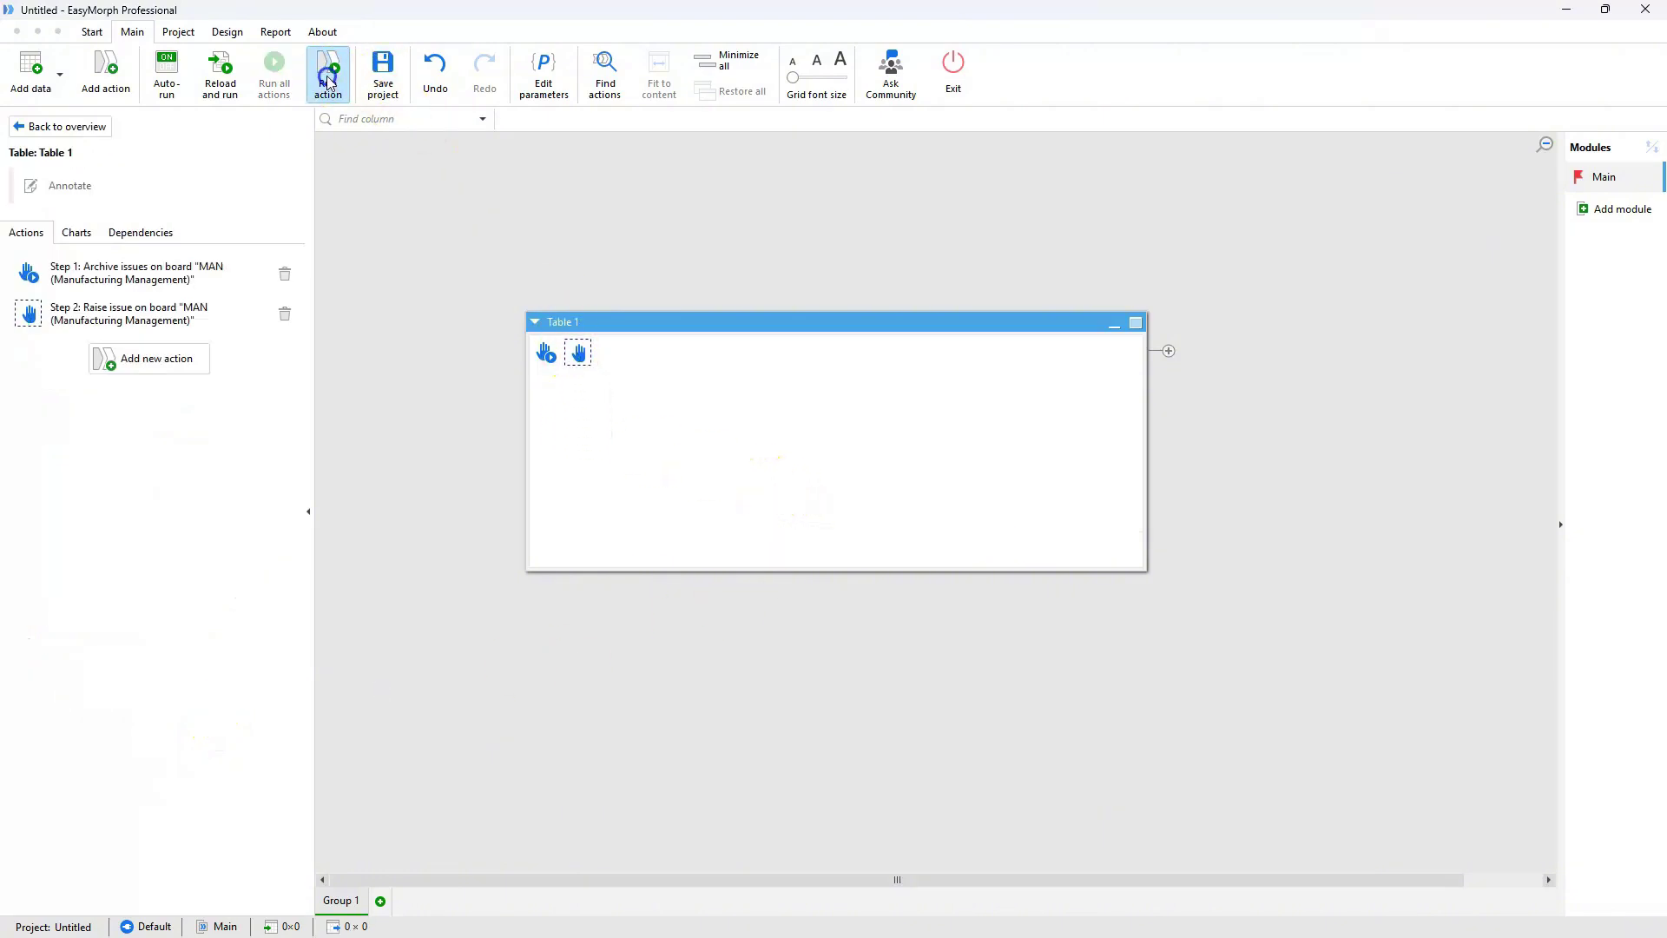
Switch to EasyMorph Server in the browser and open the Emergency Room Management board in the Hospital space.
left_click(1566, 10)
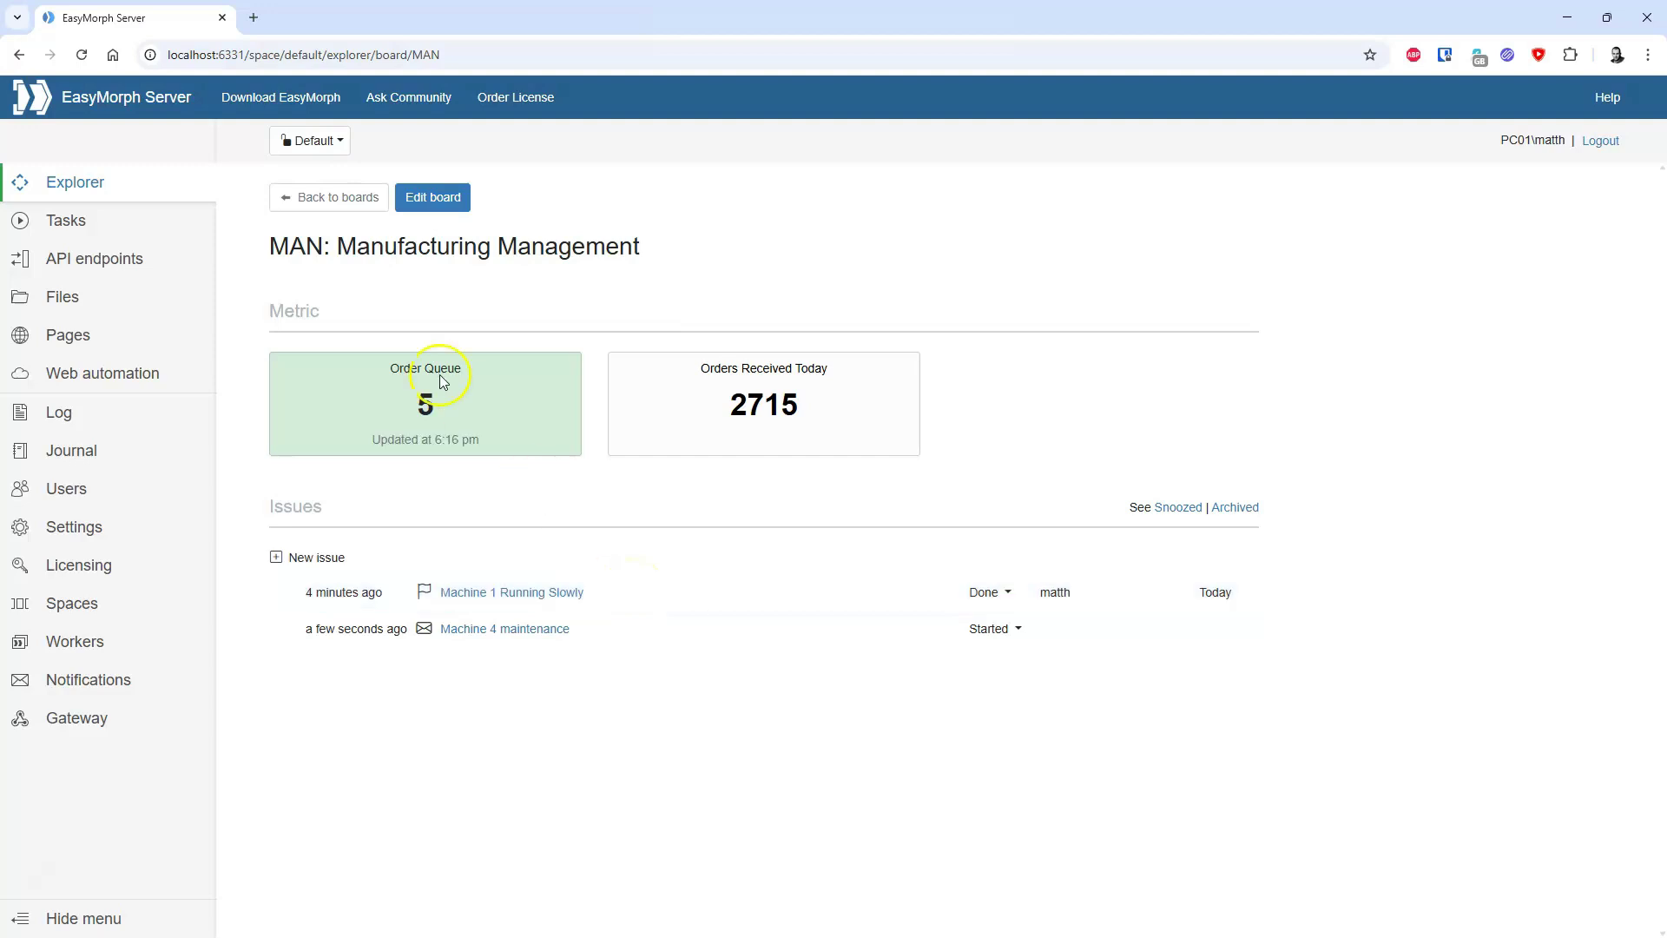
left_click(314, 198)
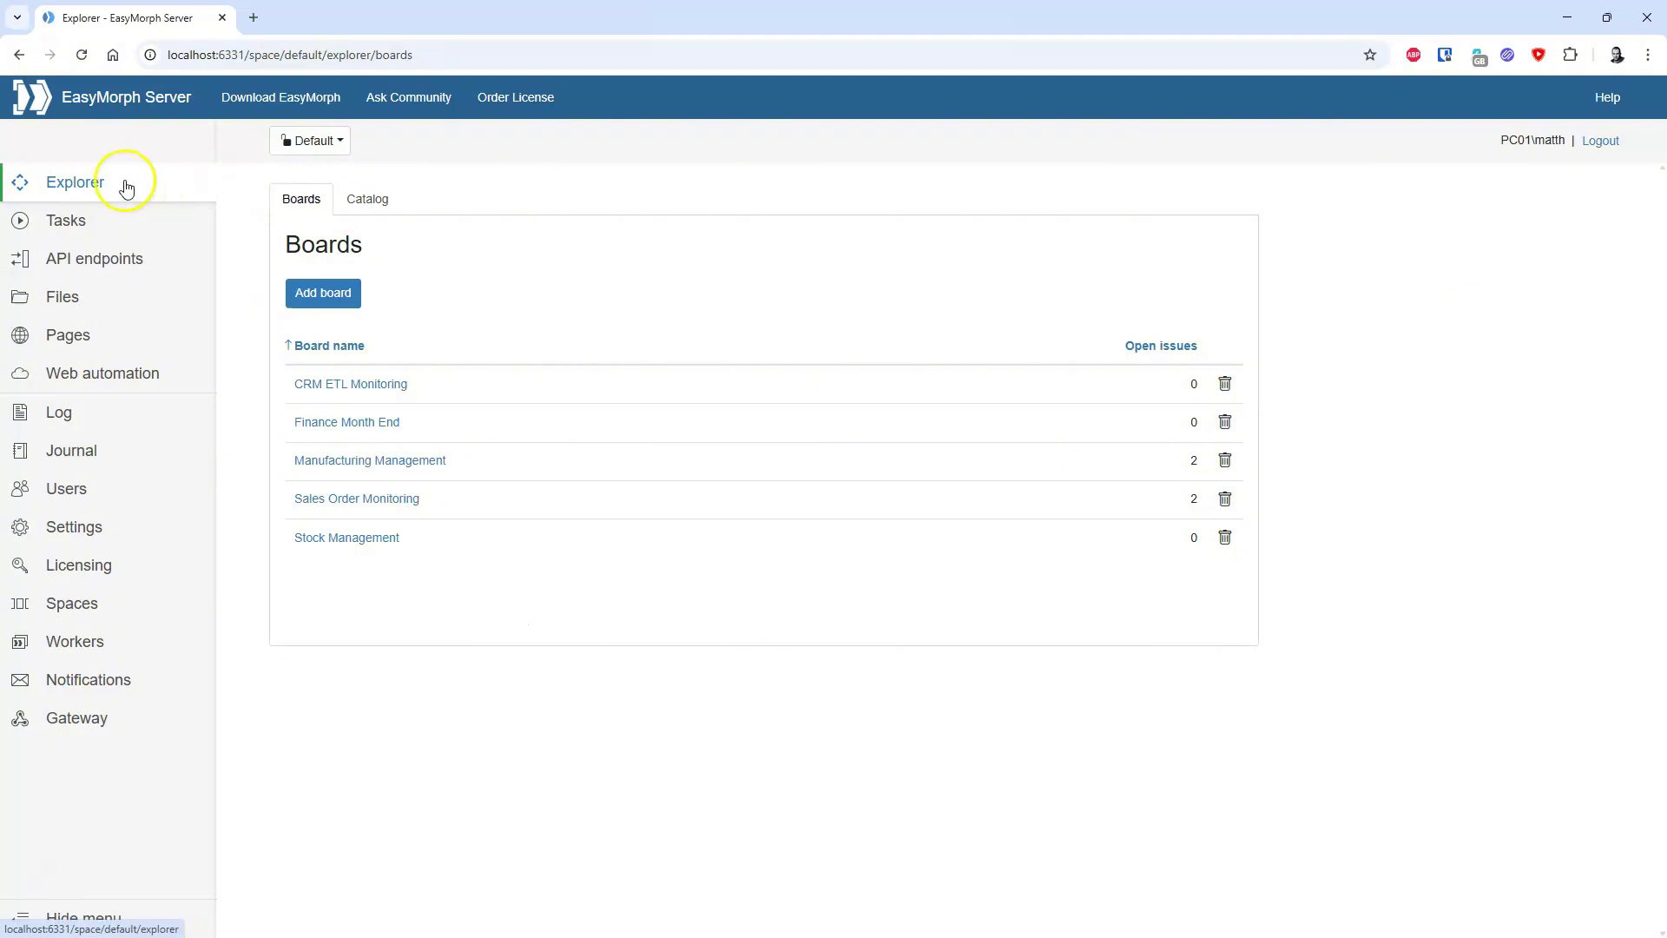
left_click(310, 141)
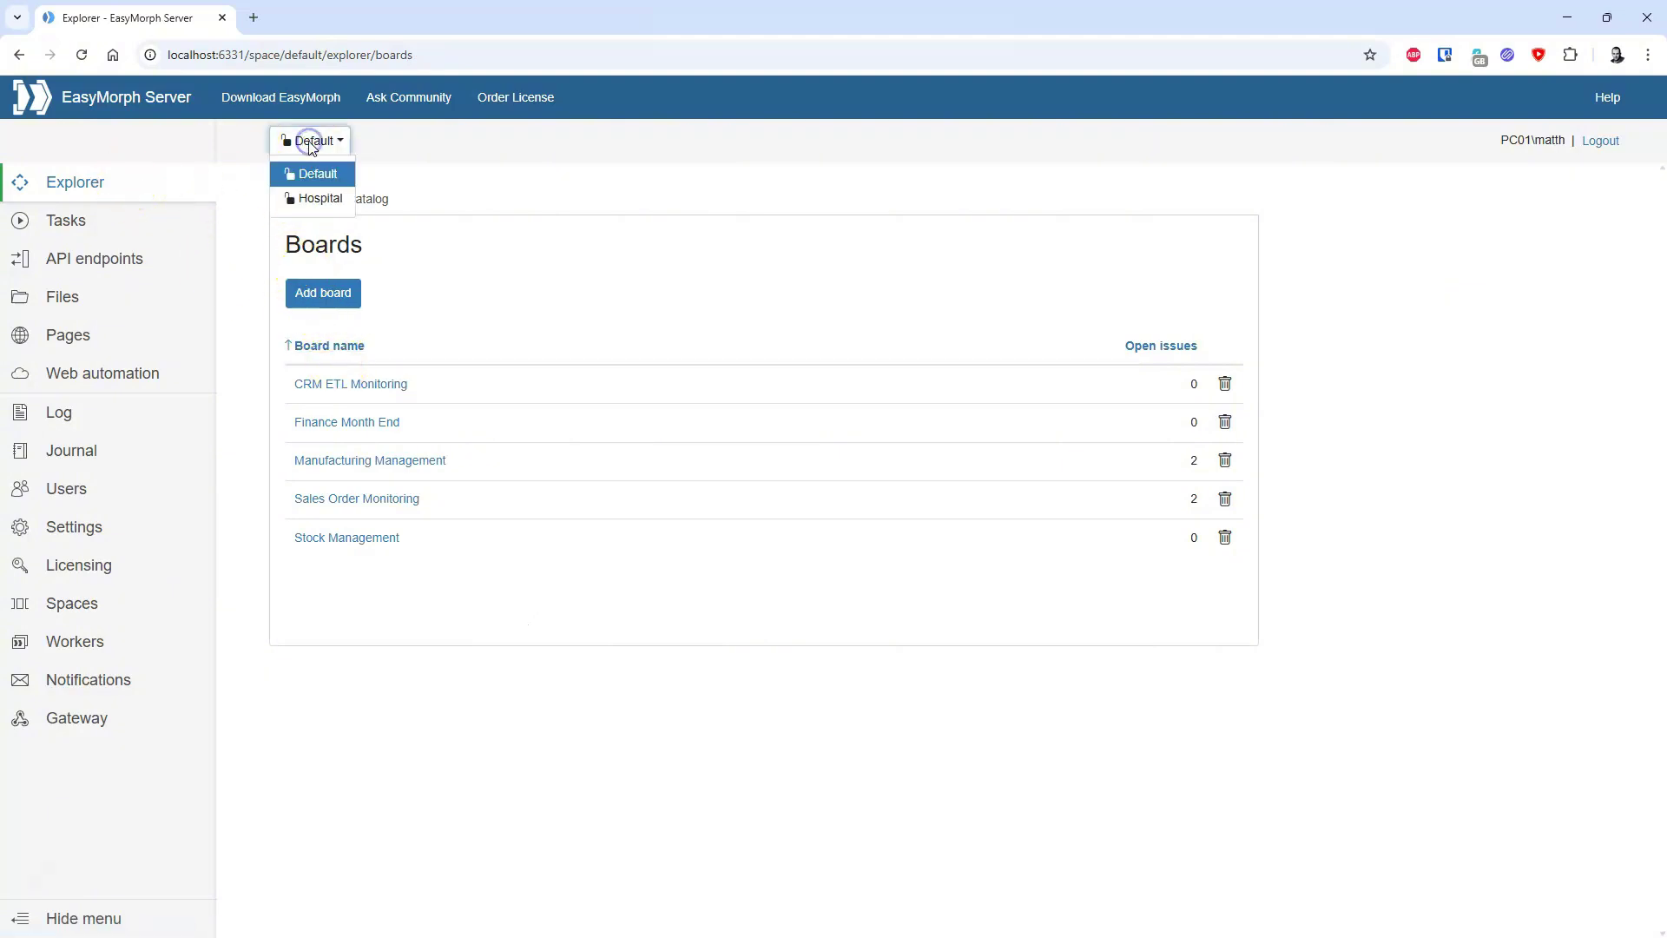
left_click(314, 198)
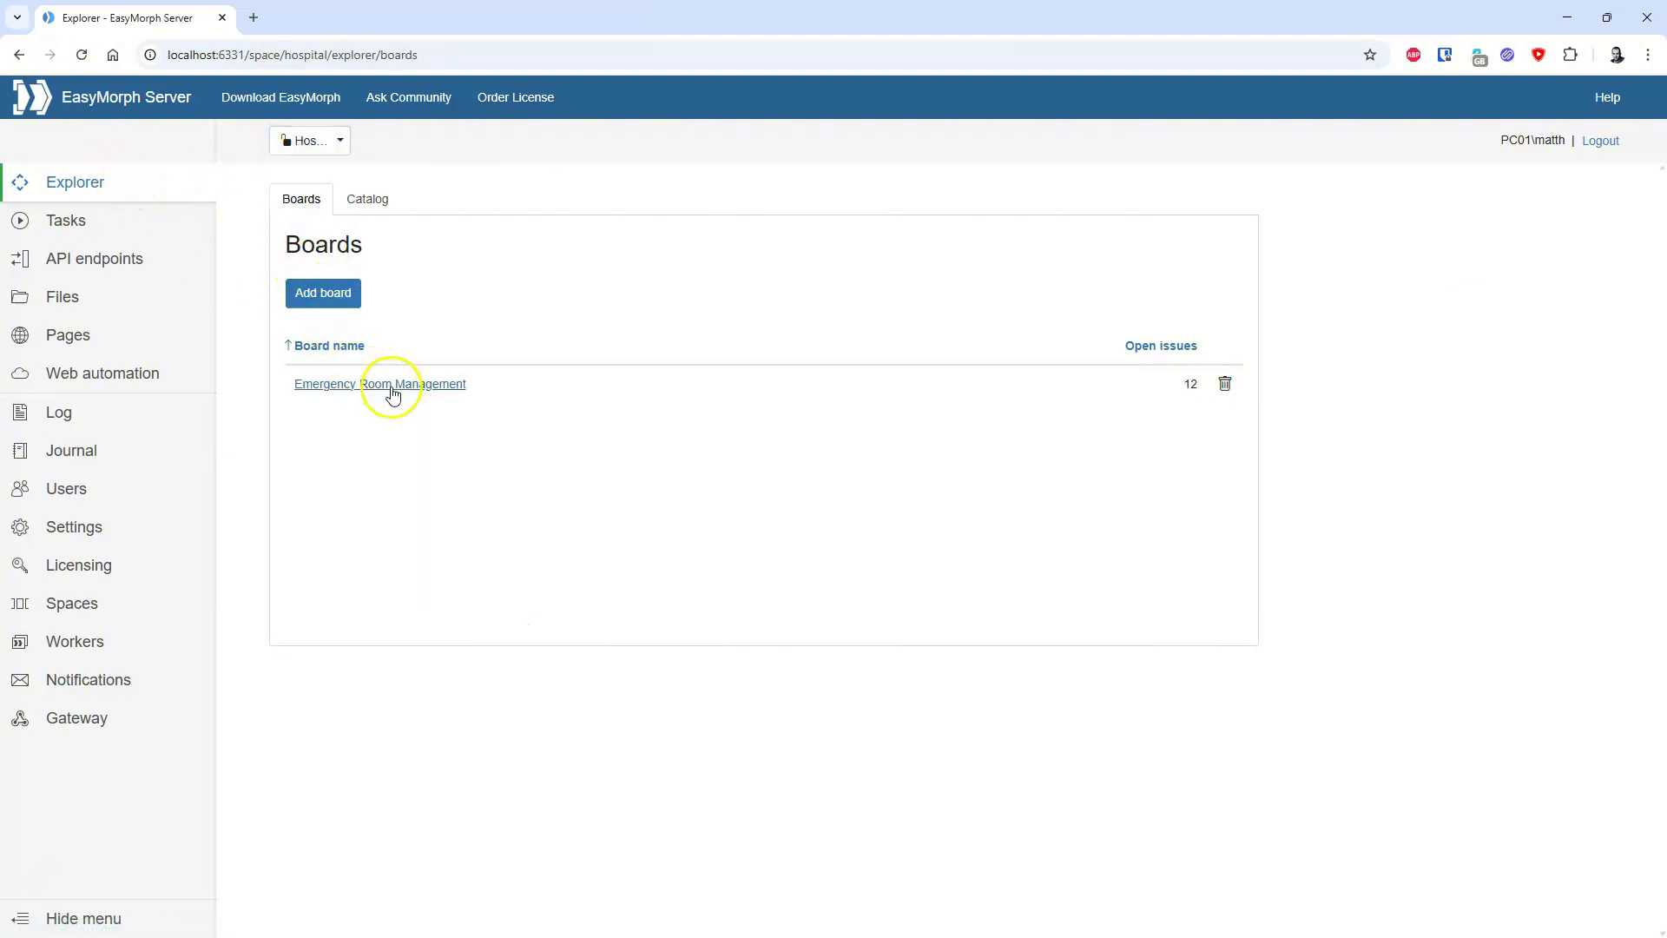
left_click(438, 386)
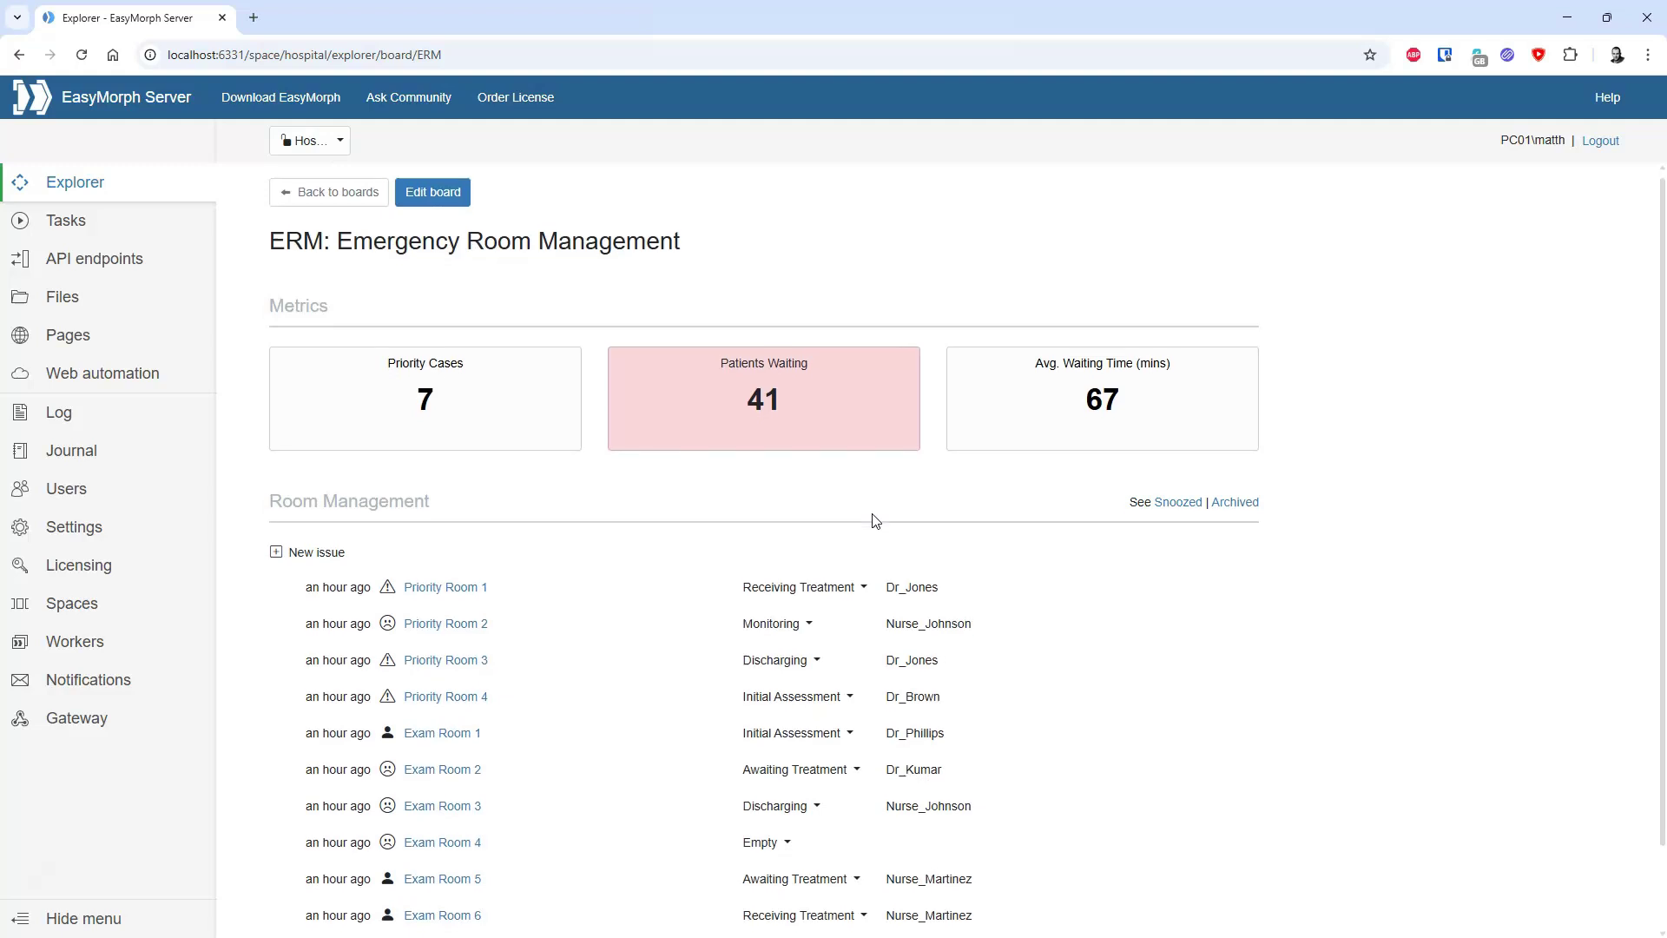
Look through the room issues on the Emergency Room Management board and the states available for Priority Room 1.
scroll(872, 520, "down", 1)
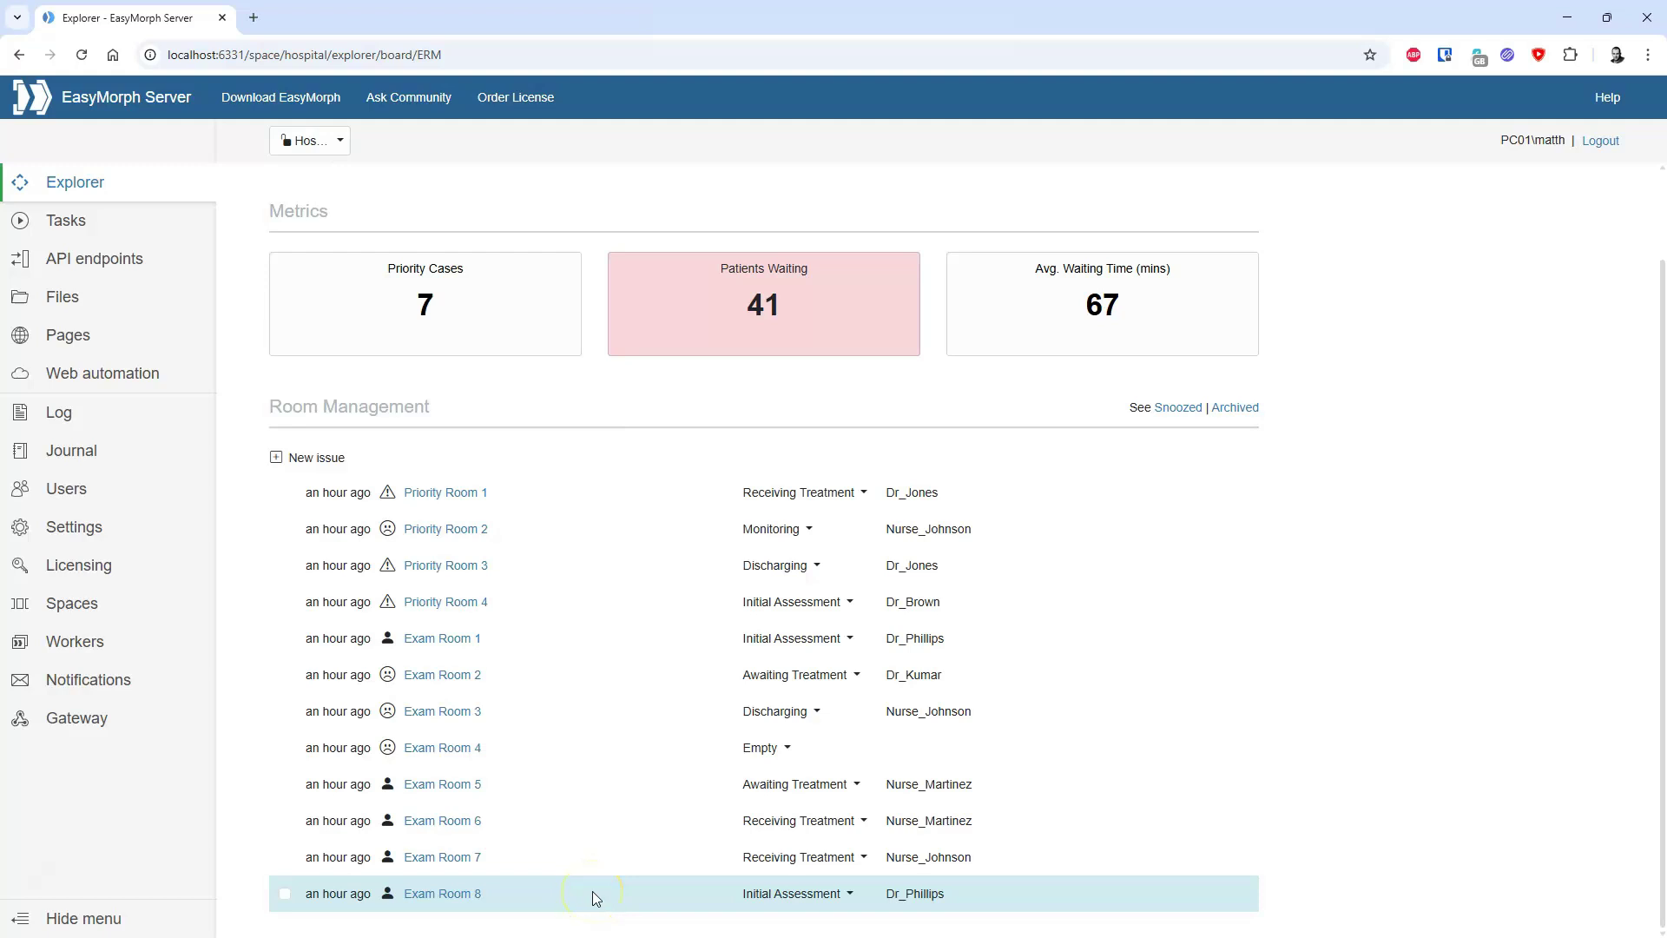
left_click(862, 493)
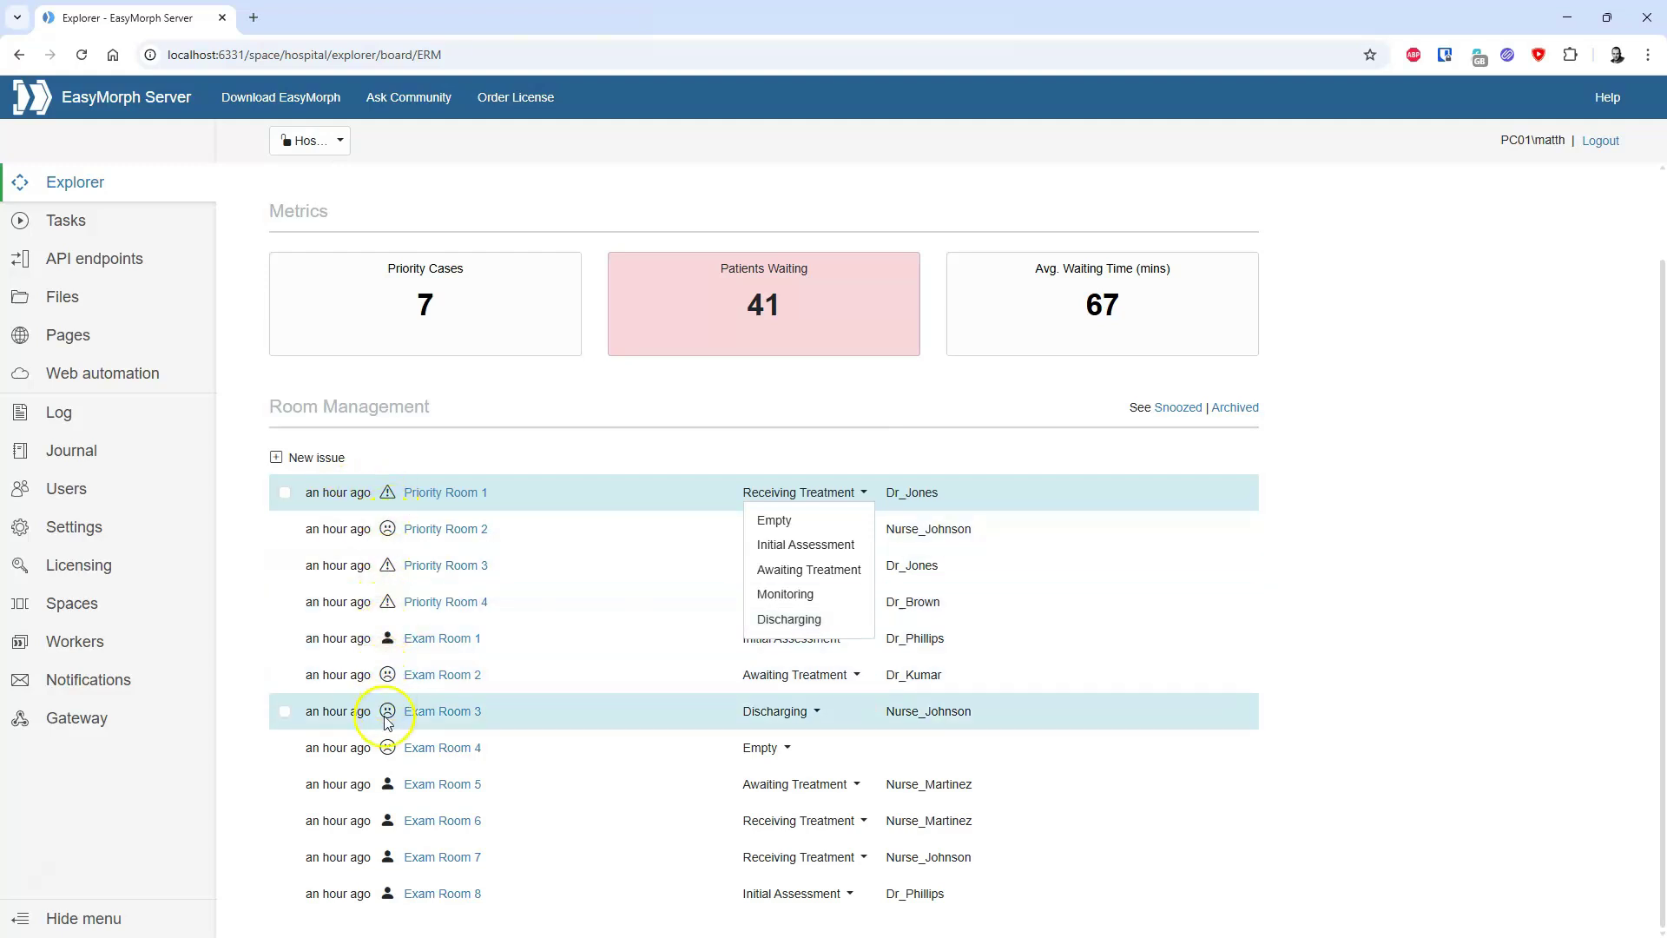
left_click(1216, 575)
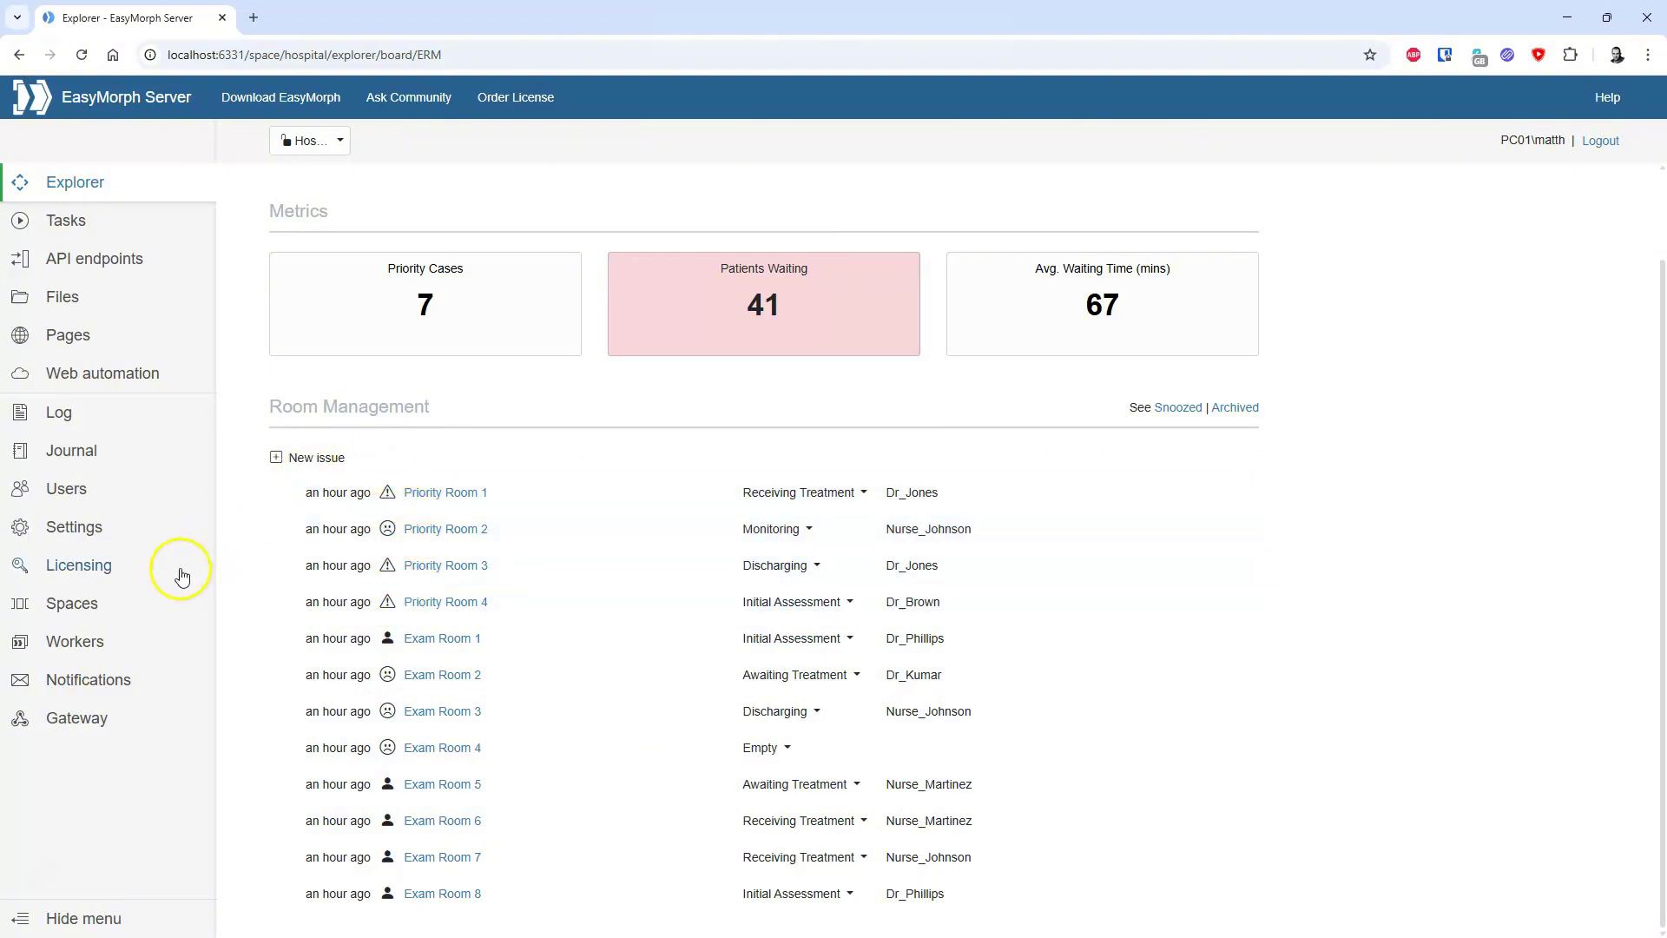
Open the Hospital space's settings and view the configuration of its Explorer feature.
left_click(93, 610)
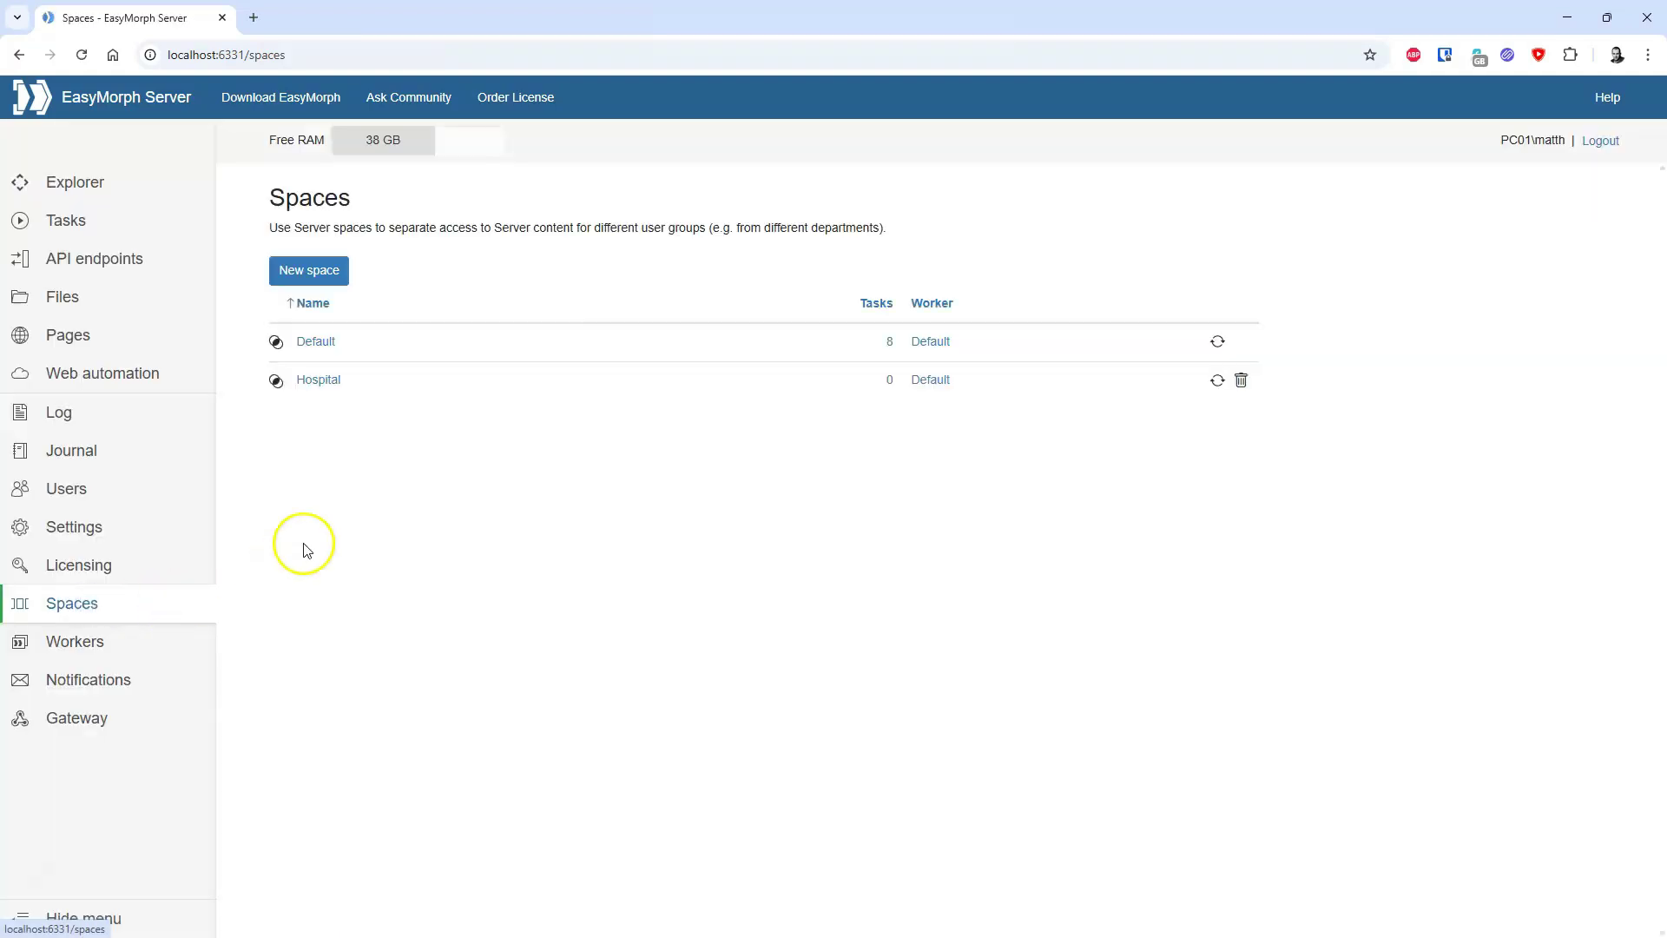
left_click(323, 383)
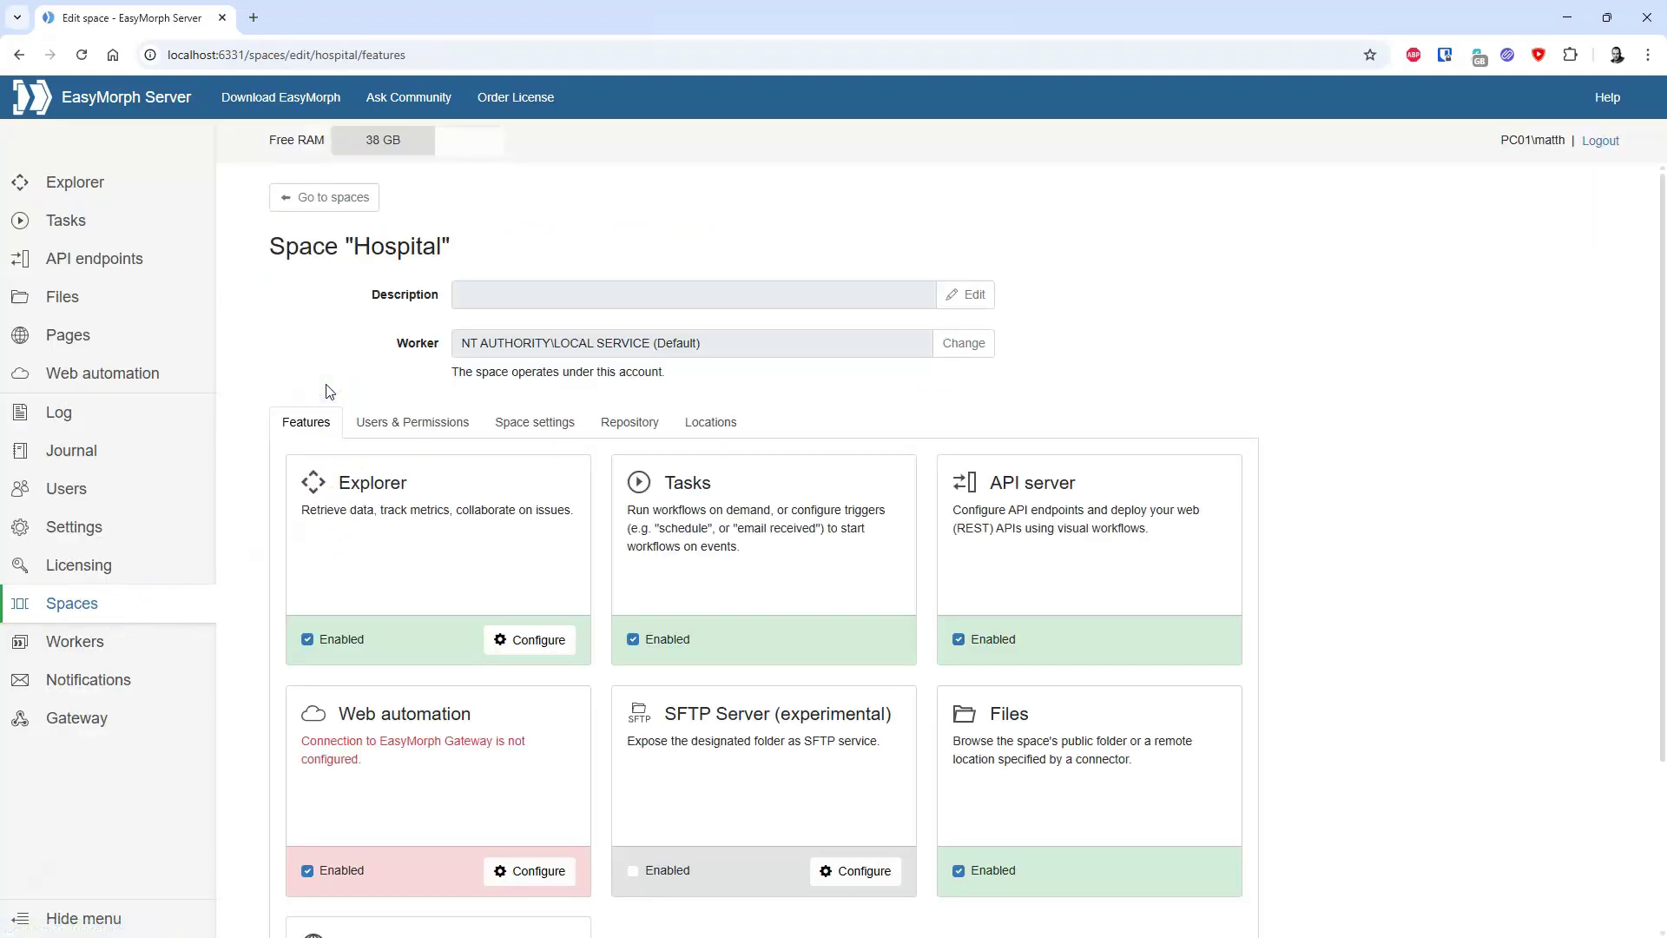
left_click(529, 640)
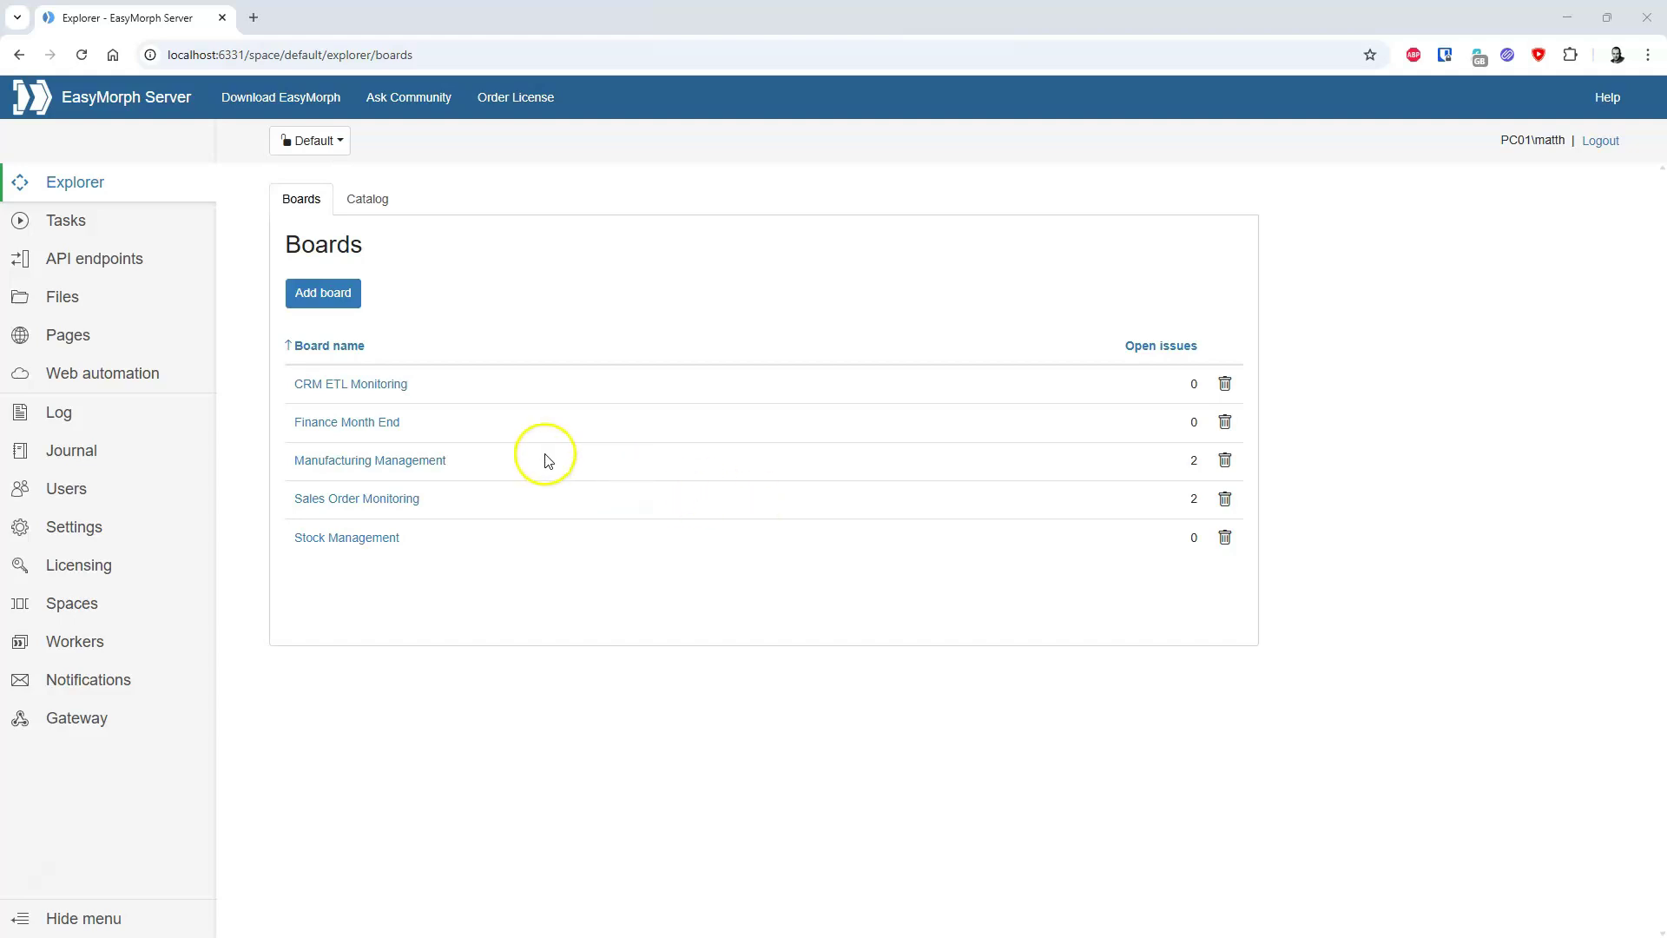
Examine the server tasks of the Default space, including their groups and schedules.
left_click(124, 224)
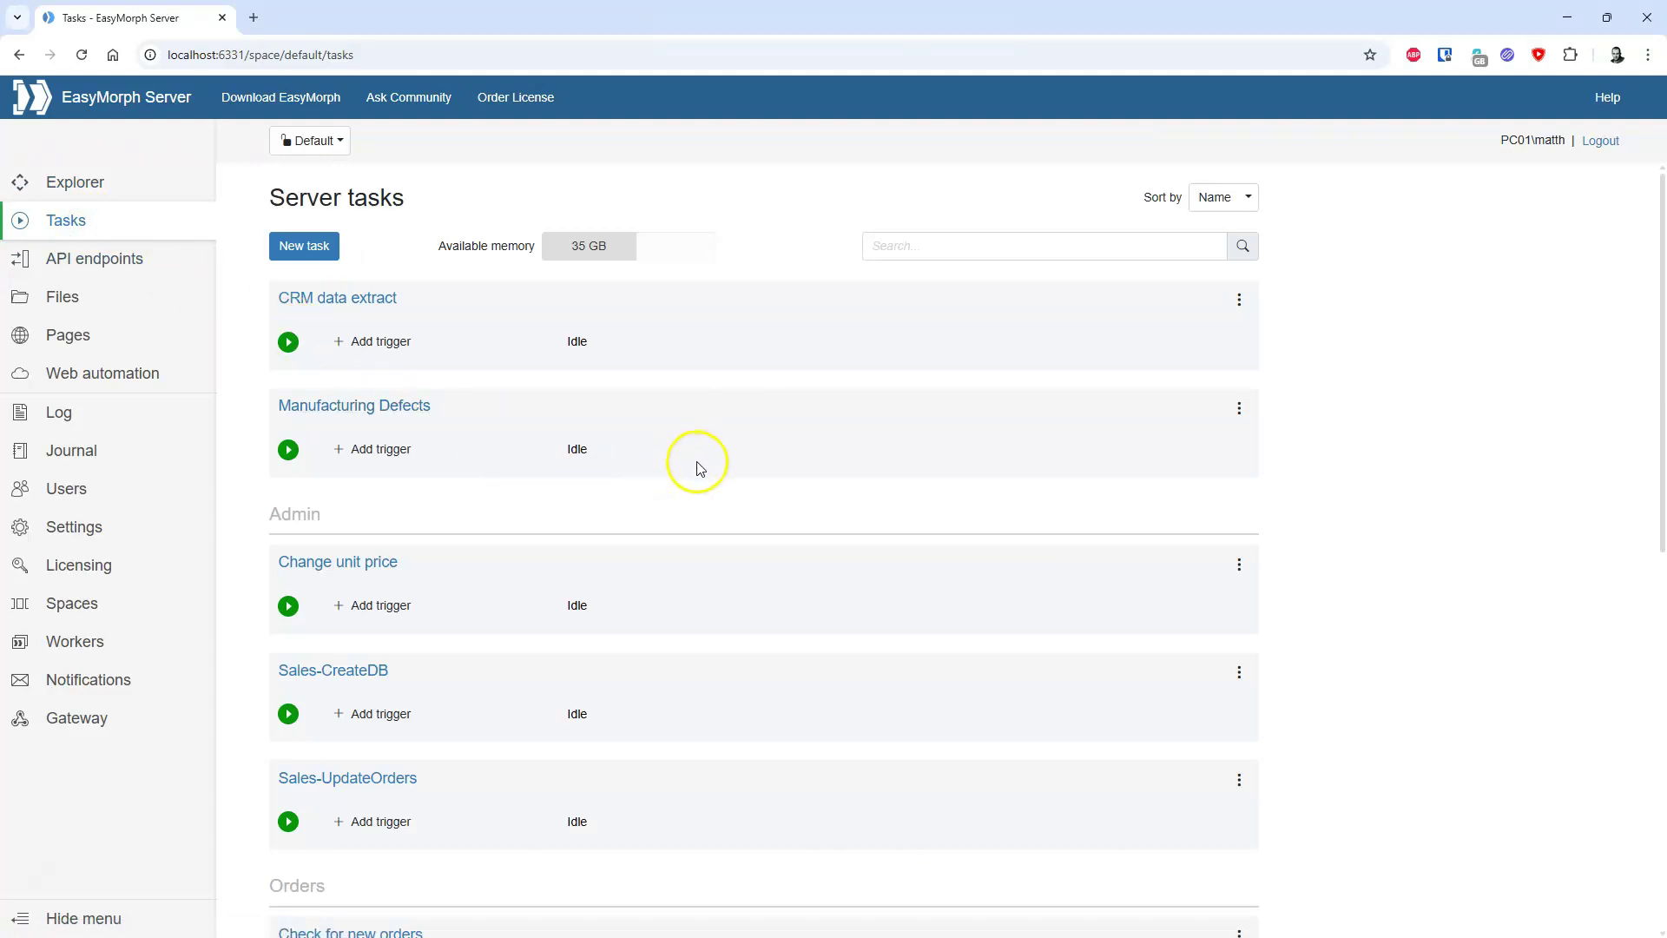
scroll(700, 470, "down", 1)
scroll(700, 469, "down", 8)
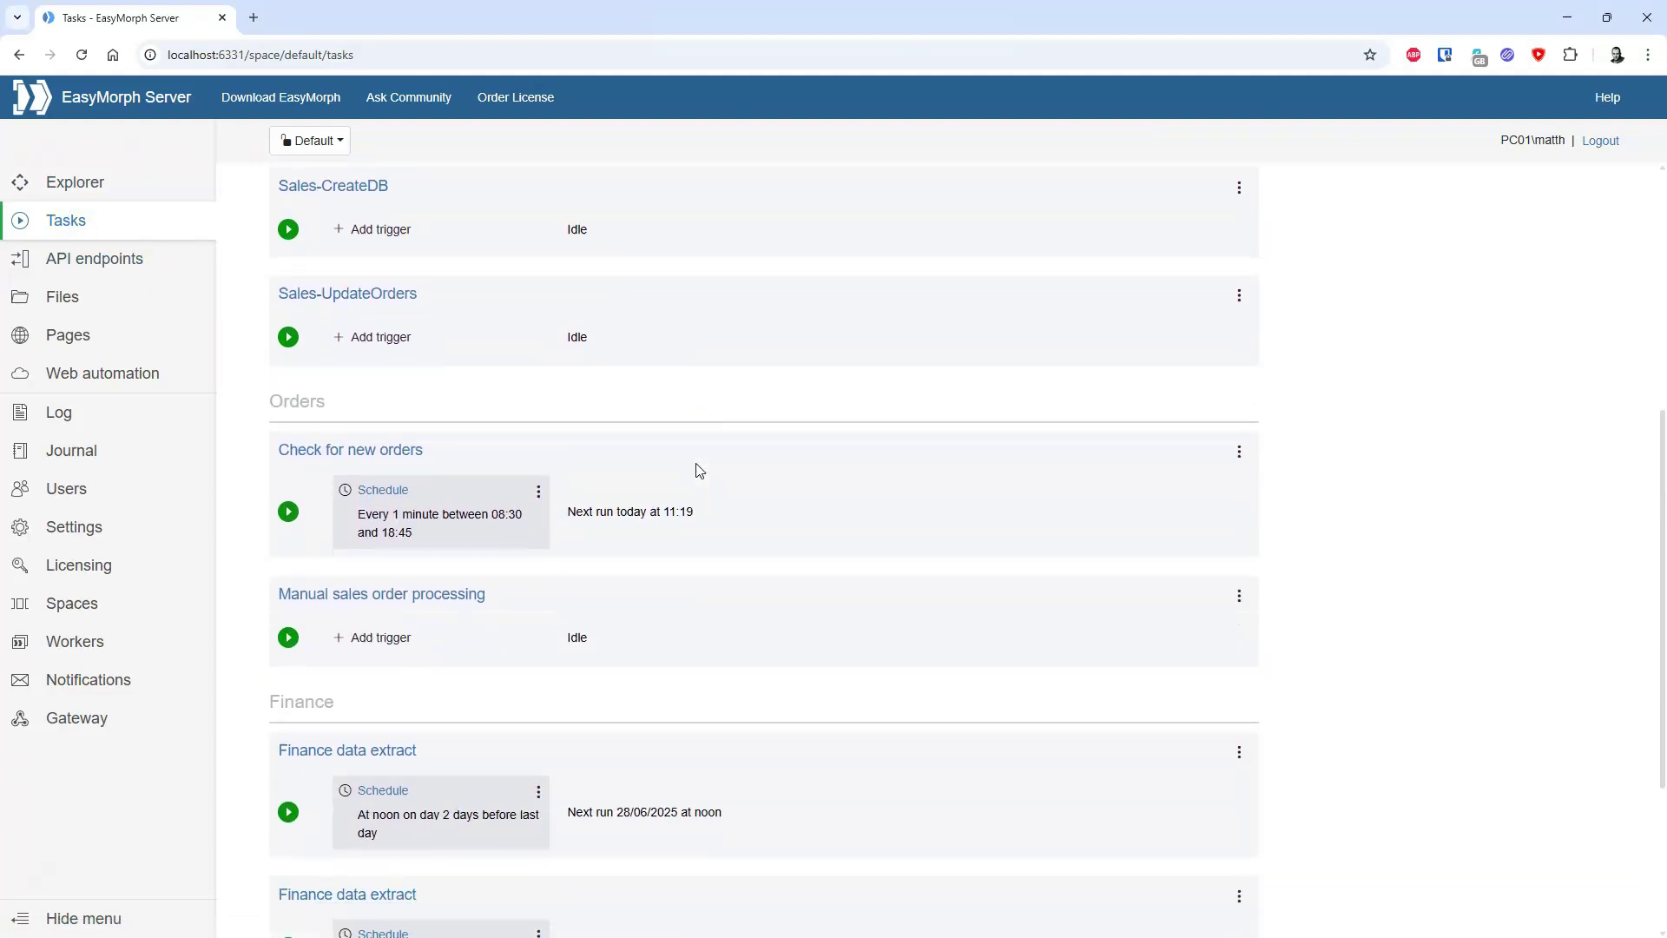
scroll(700, 470, "up", 10)
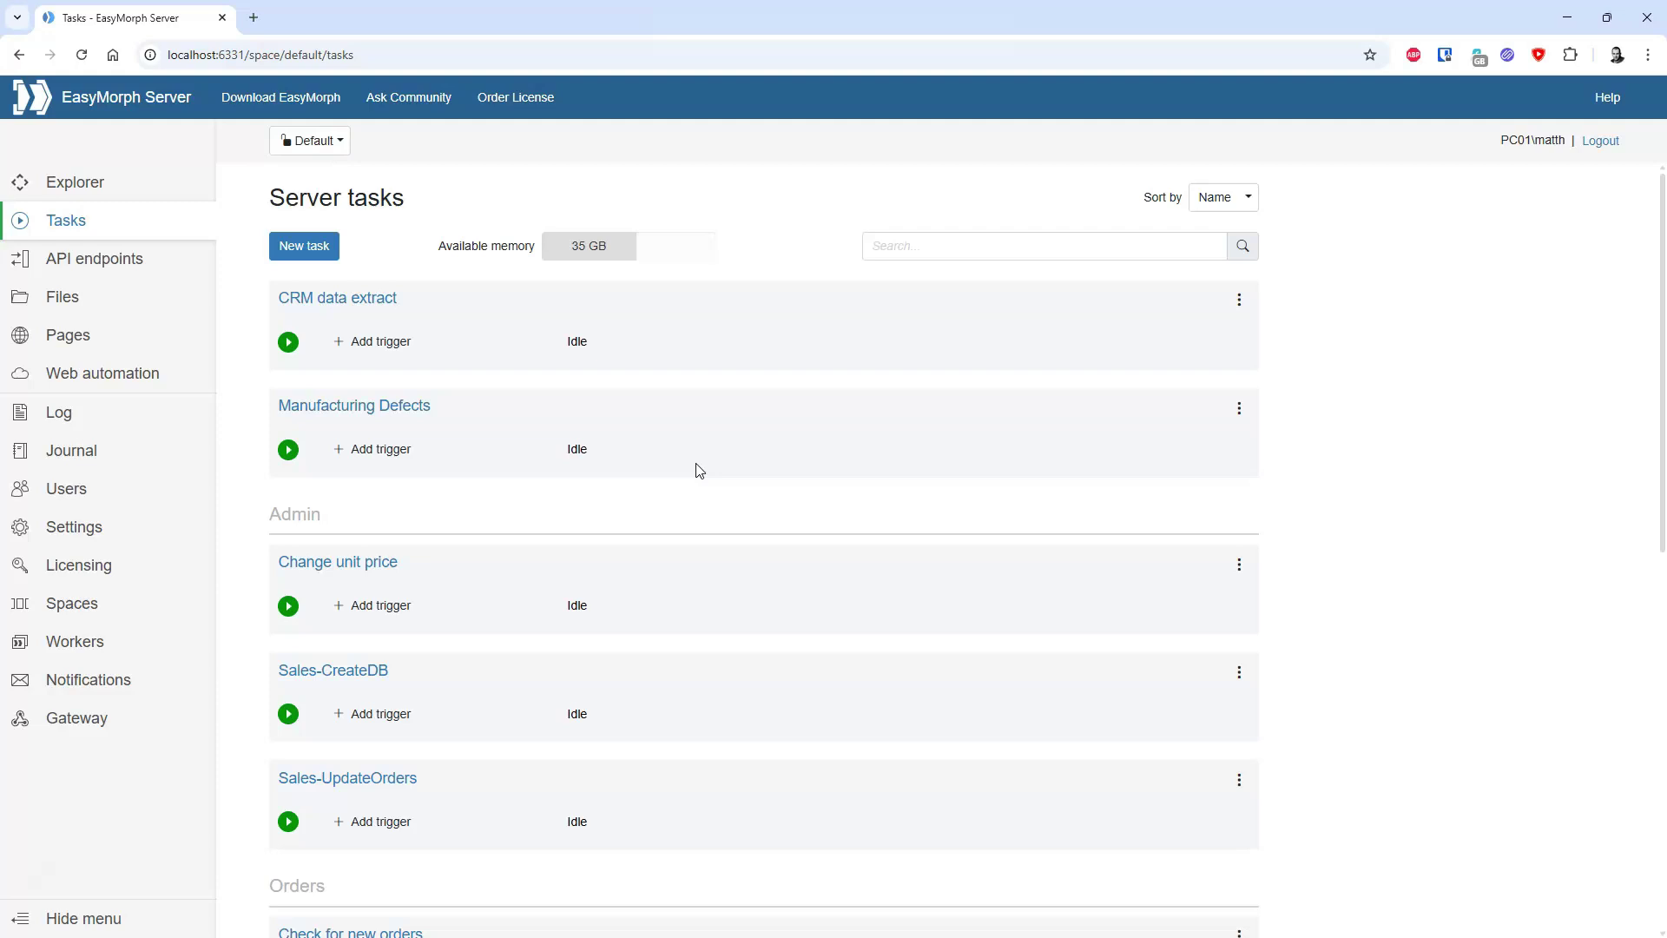
scroll(700, 470, "down", 8)
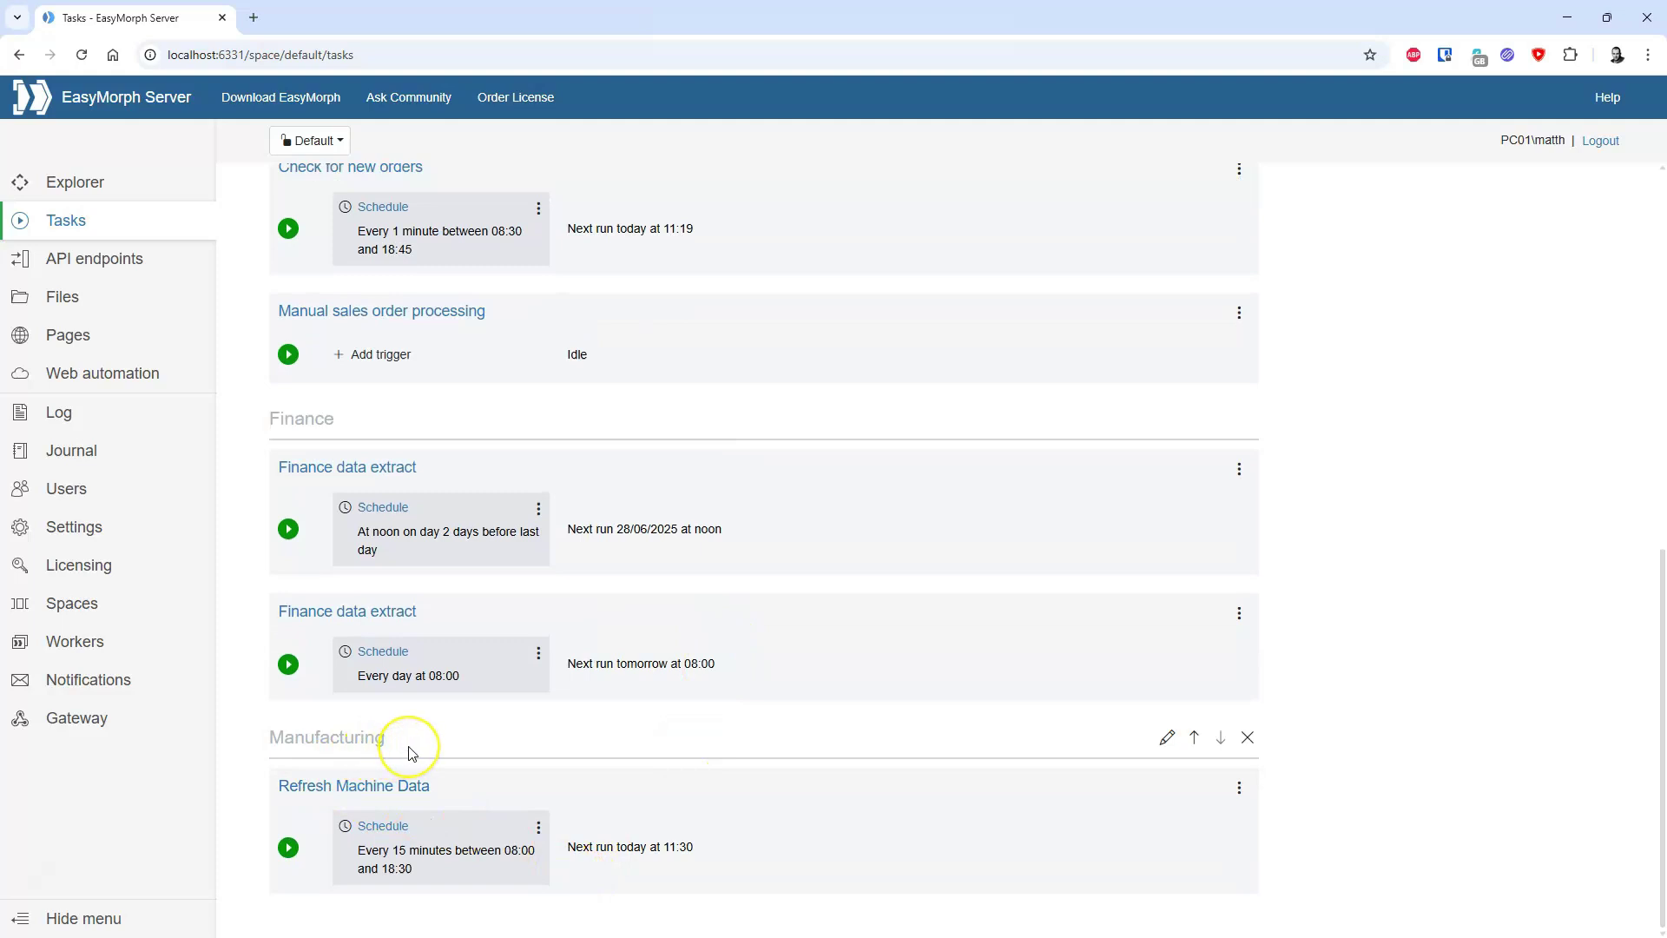
scroll(445, 806, "up", 3)
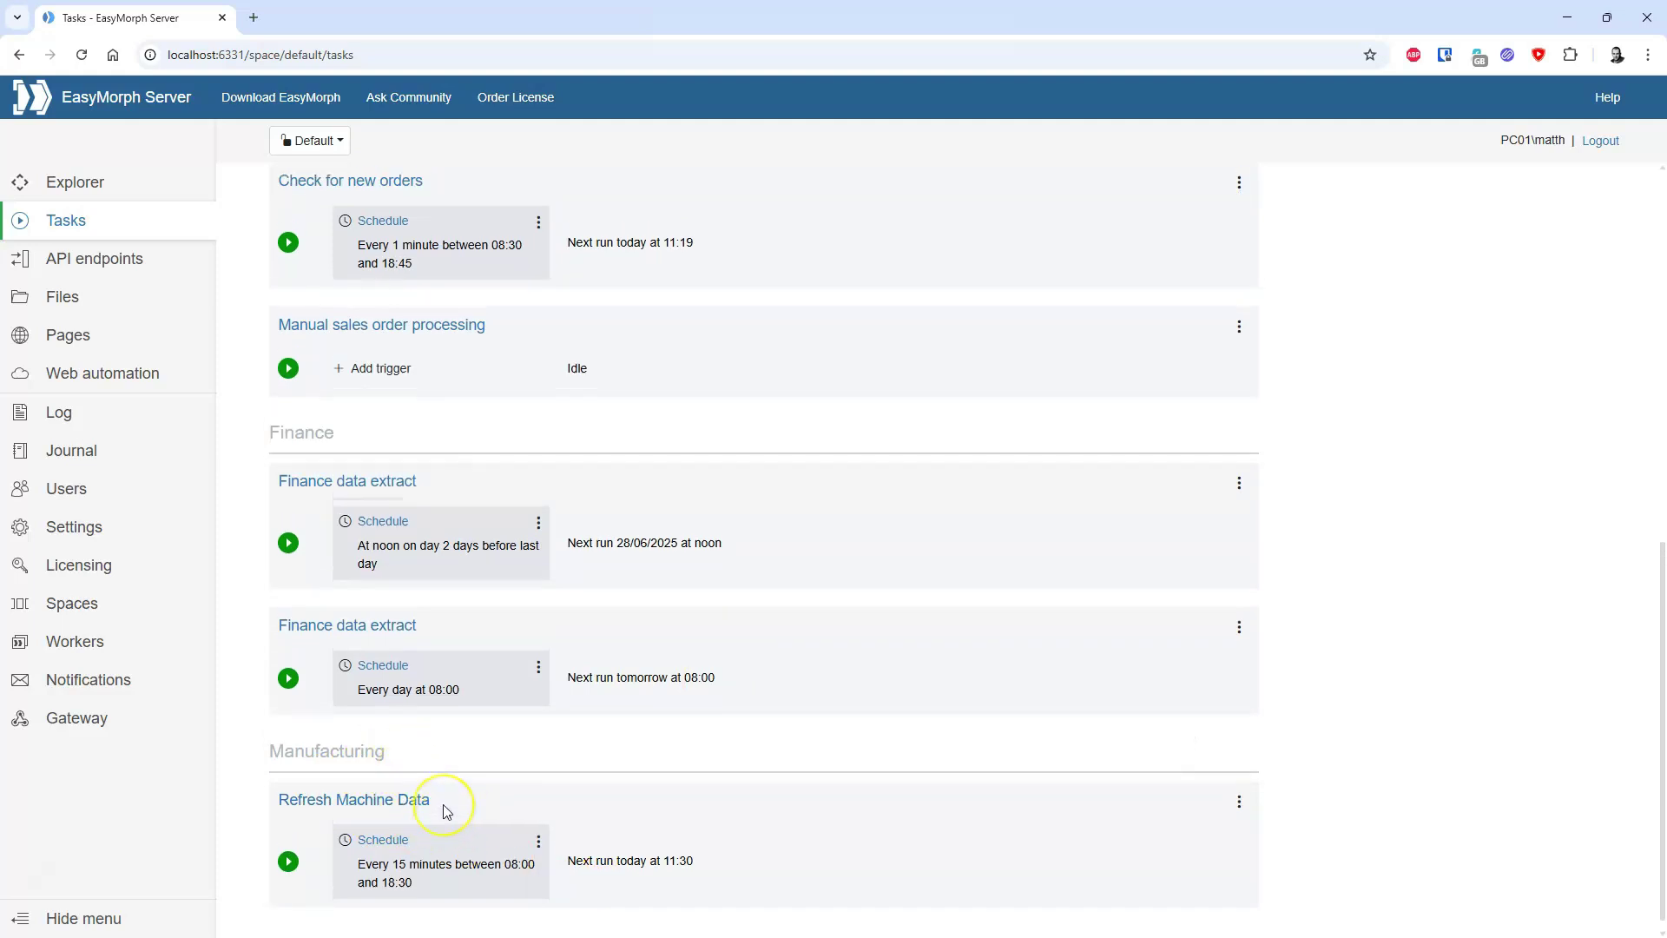
scroll(434, 803, "up", 4)
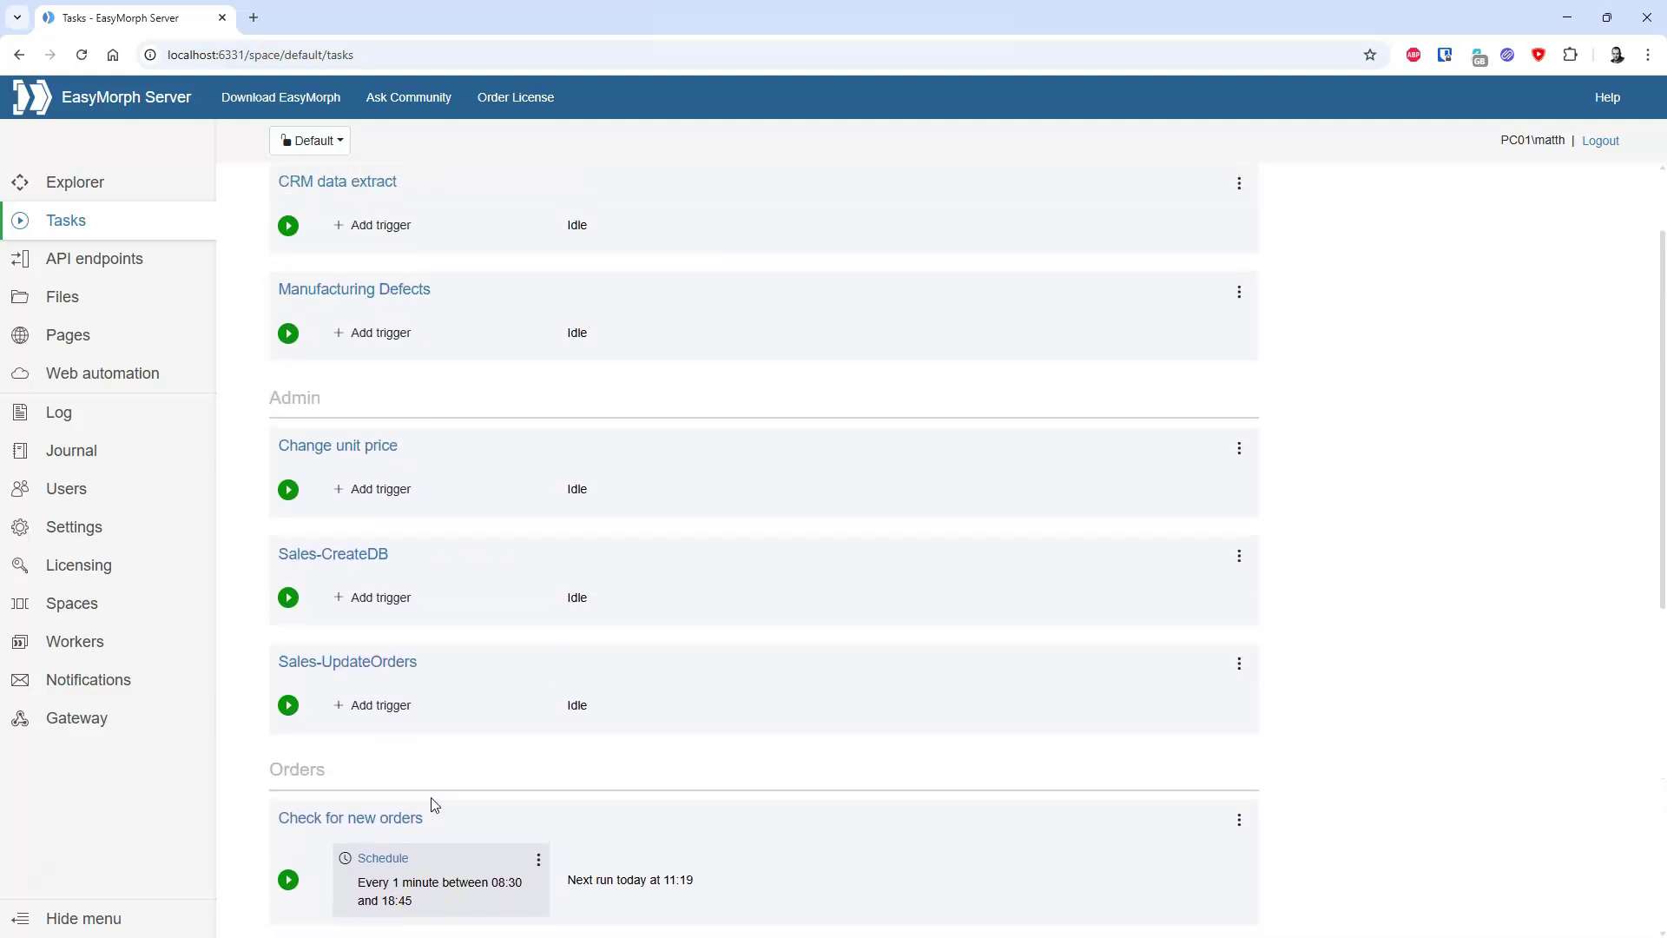
scroll(435, 806, "up", 1)
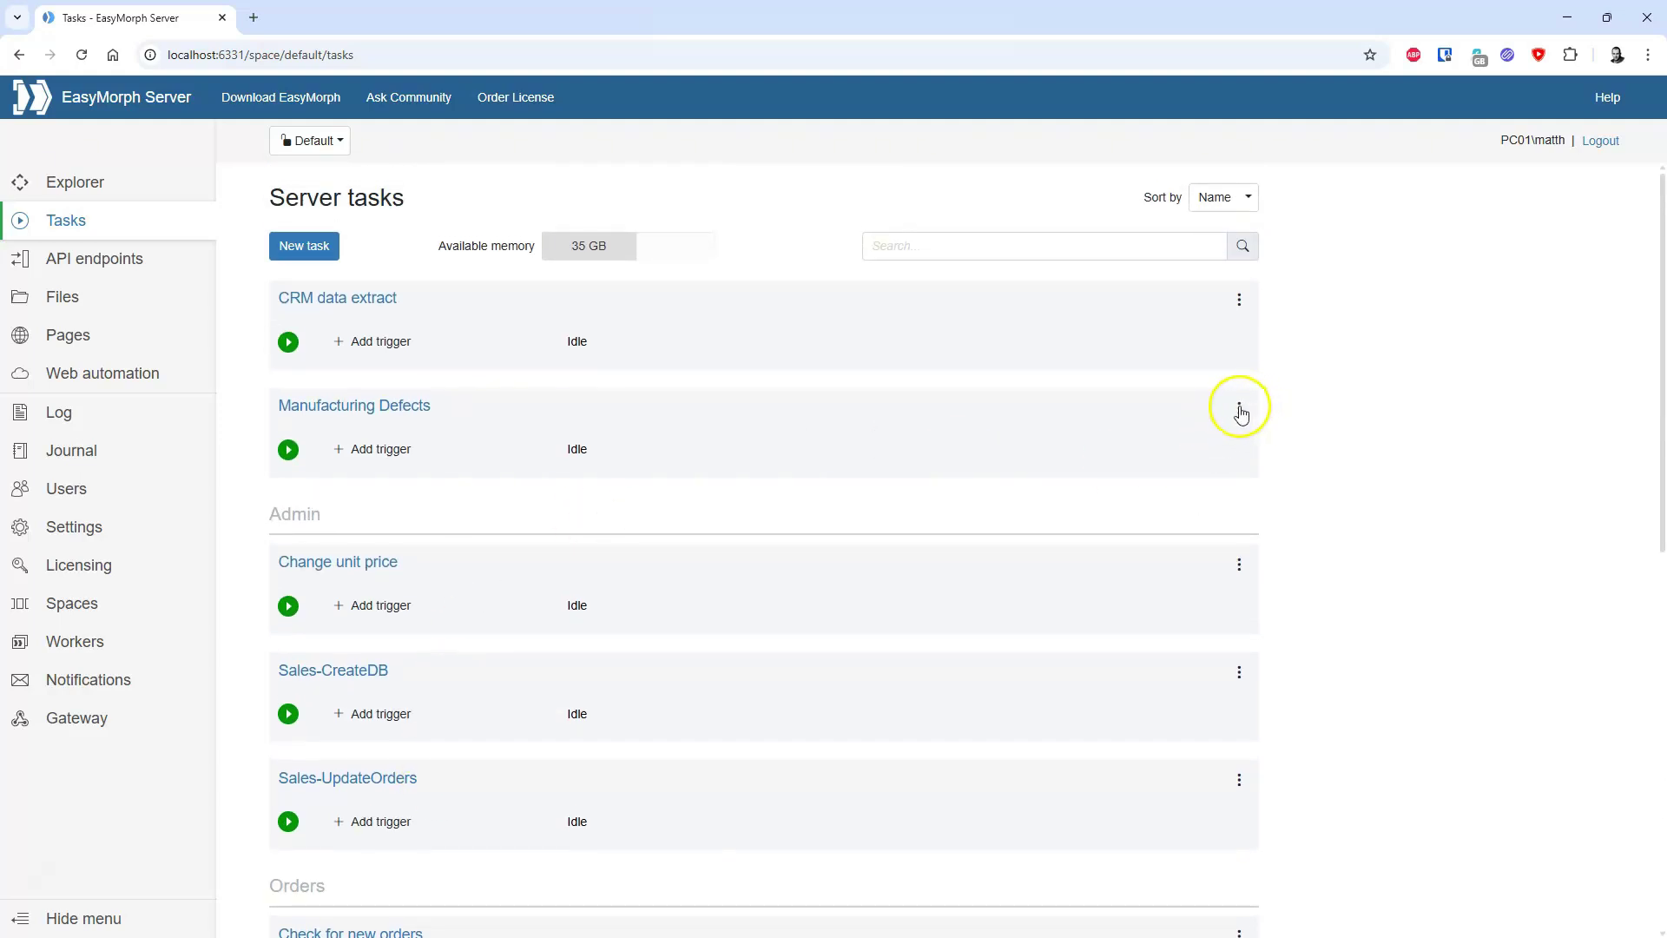
Assign the Manufacturing Defects task to the Manufacturing group, save it and return to the server tasks list.
left_click(1240, 408)
left_click(1247, 436)
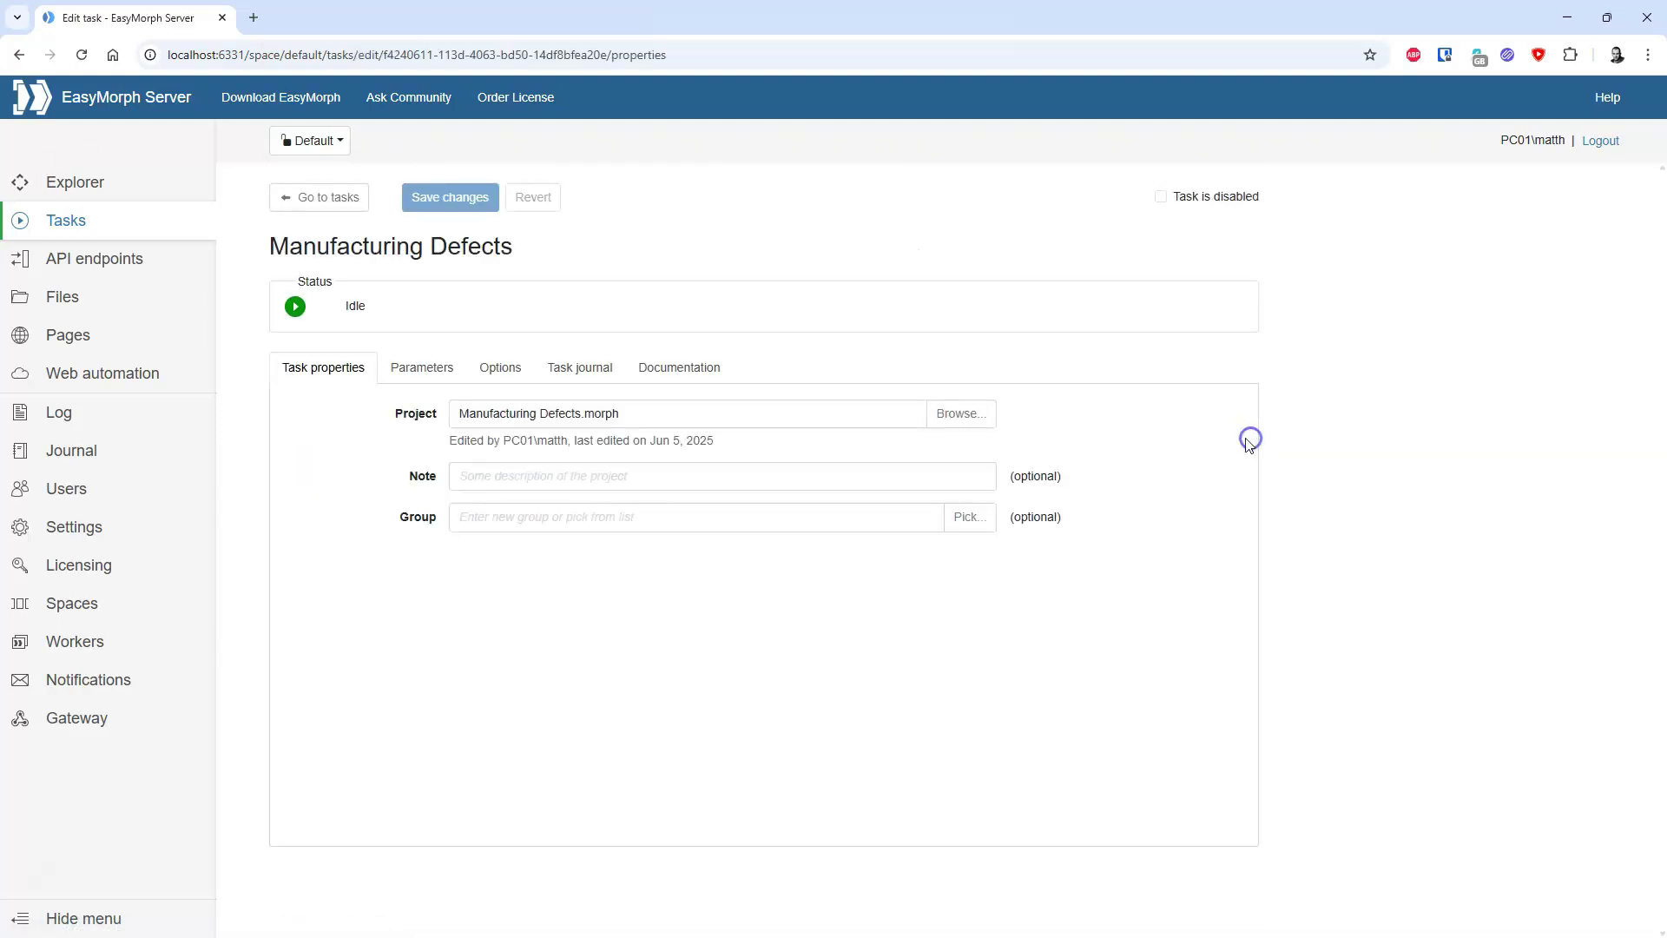
left_click(966, 518)
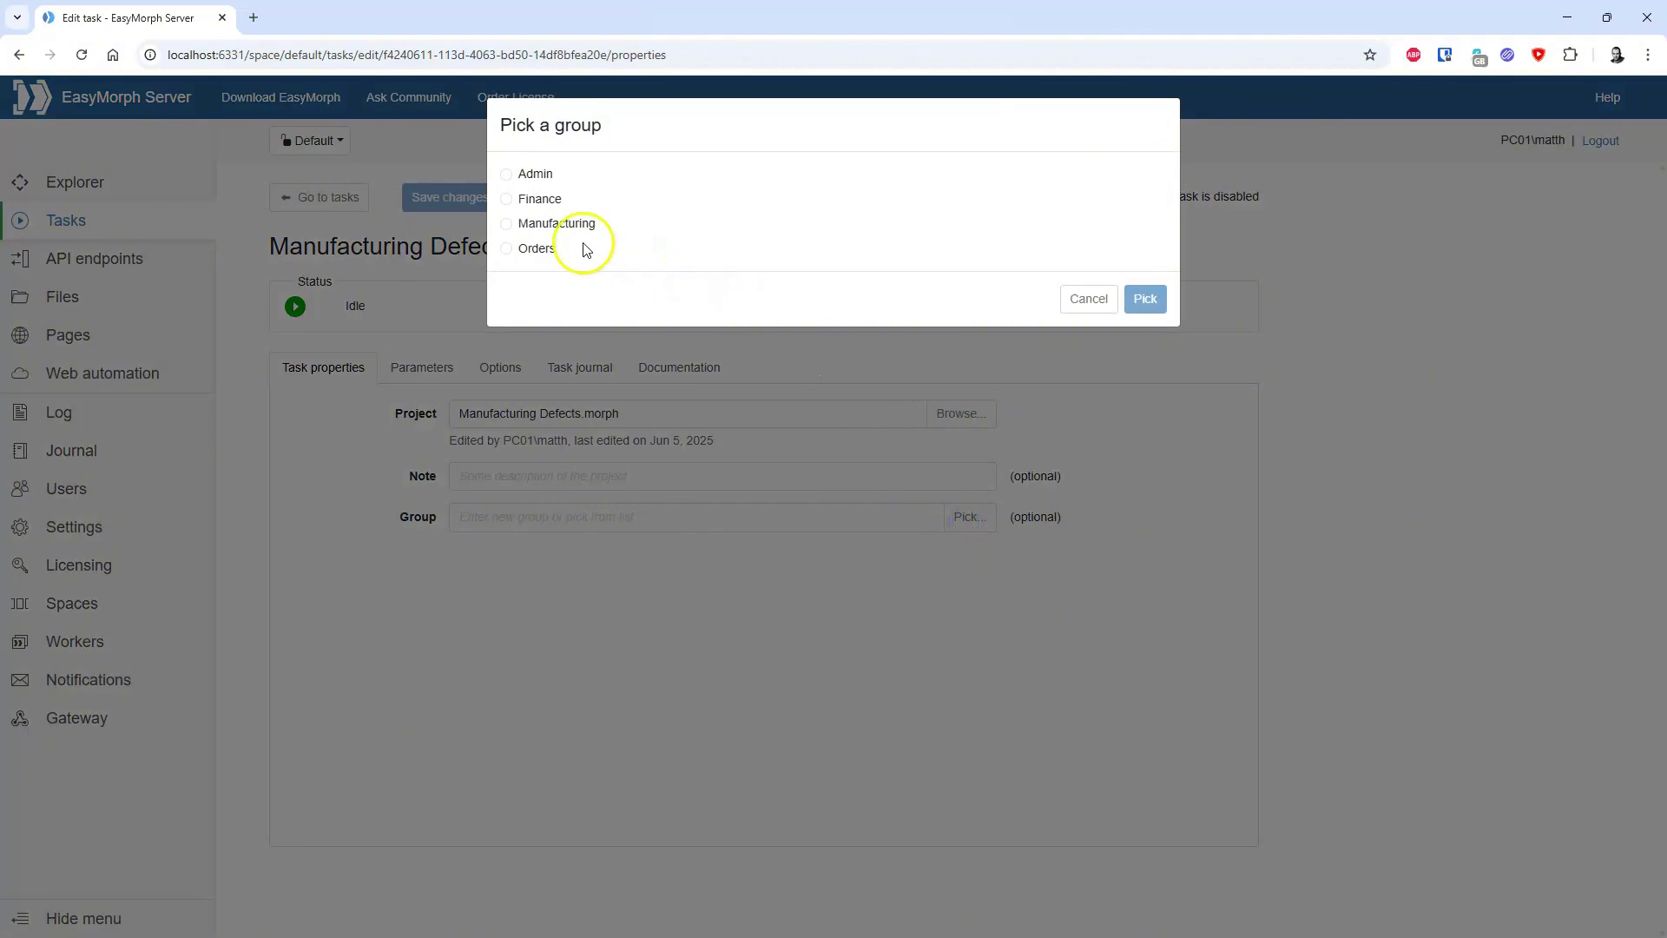
left_click(555, 226)
left_click(1145, 299)
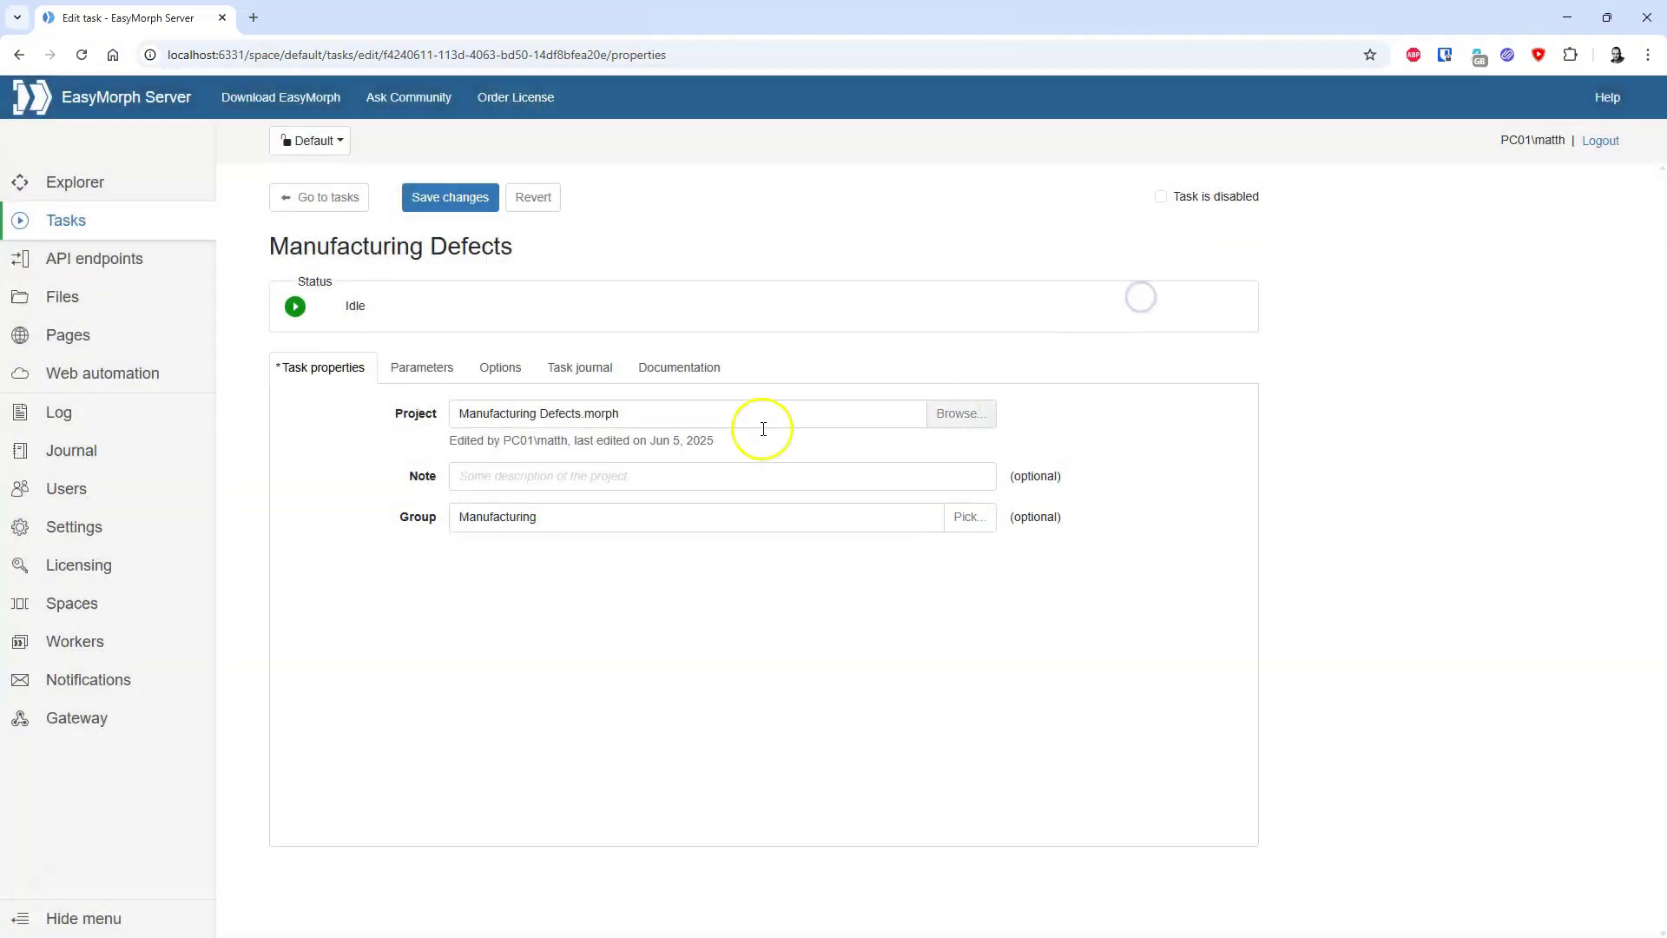
left_click(445, 197)
left_click(326, 197)
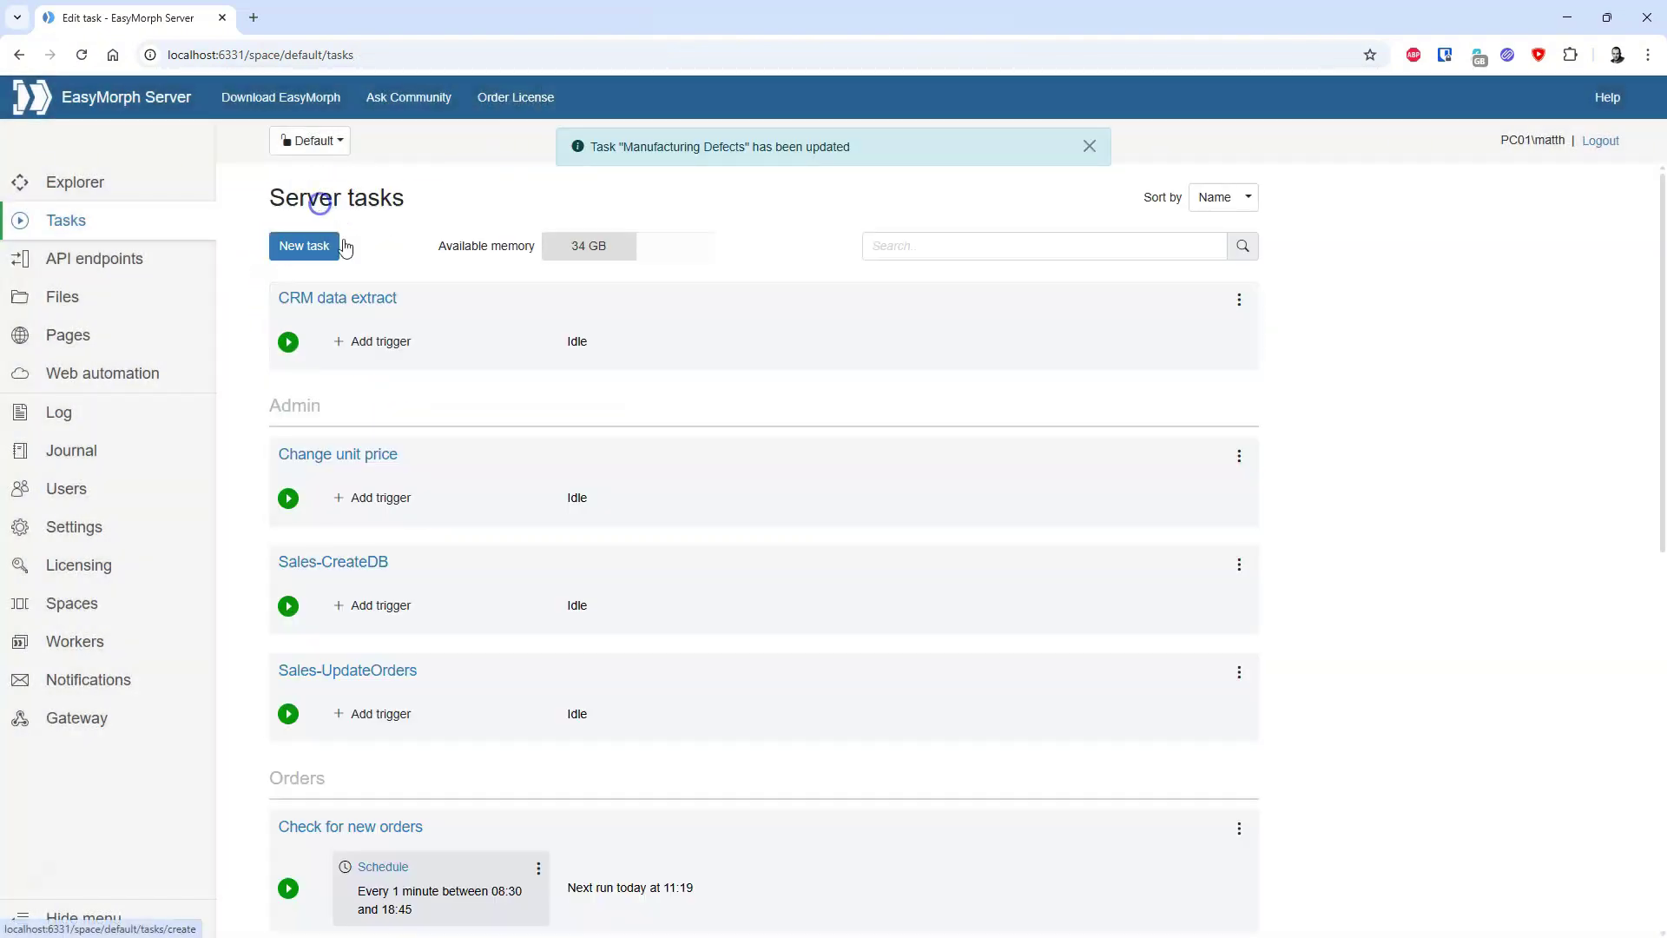
scroll(746, 583, "down", 9)
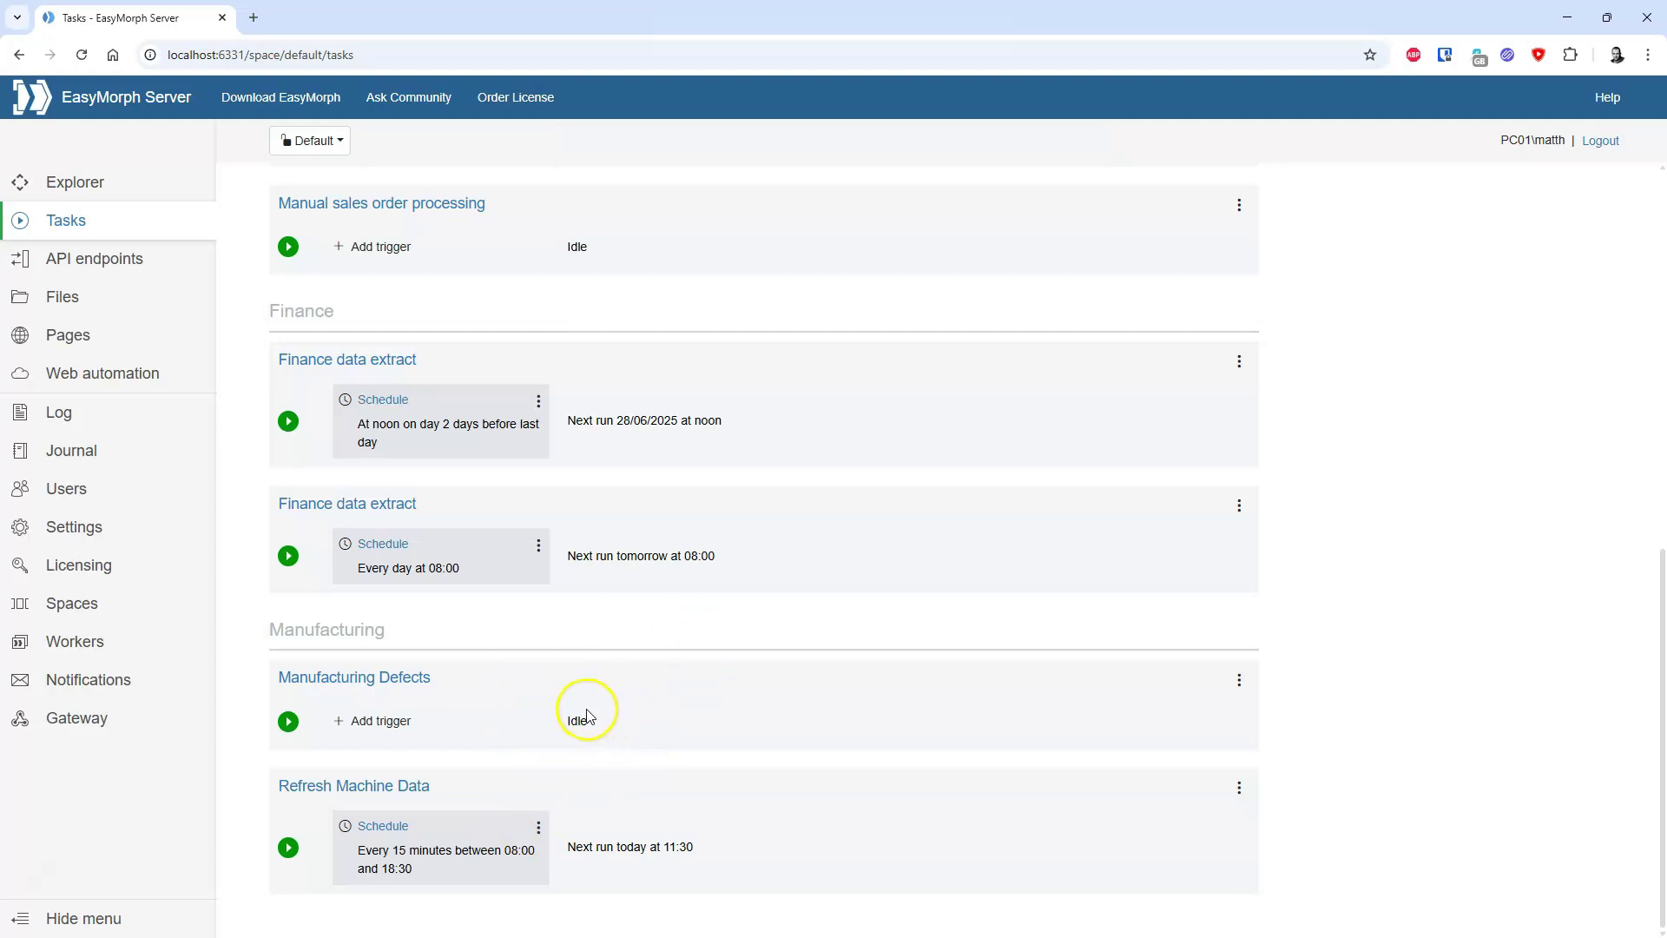
Open the Manufacturing Management board of the Default space for editing.
left_click(104, 185)
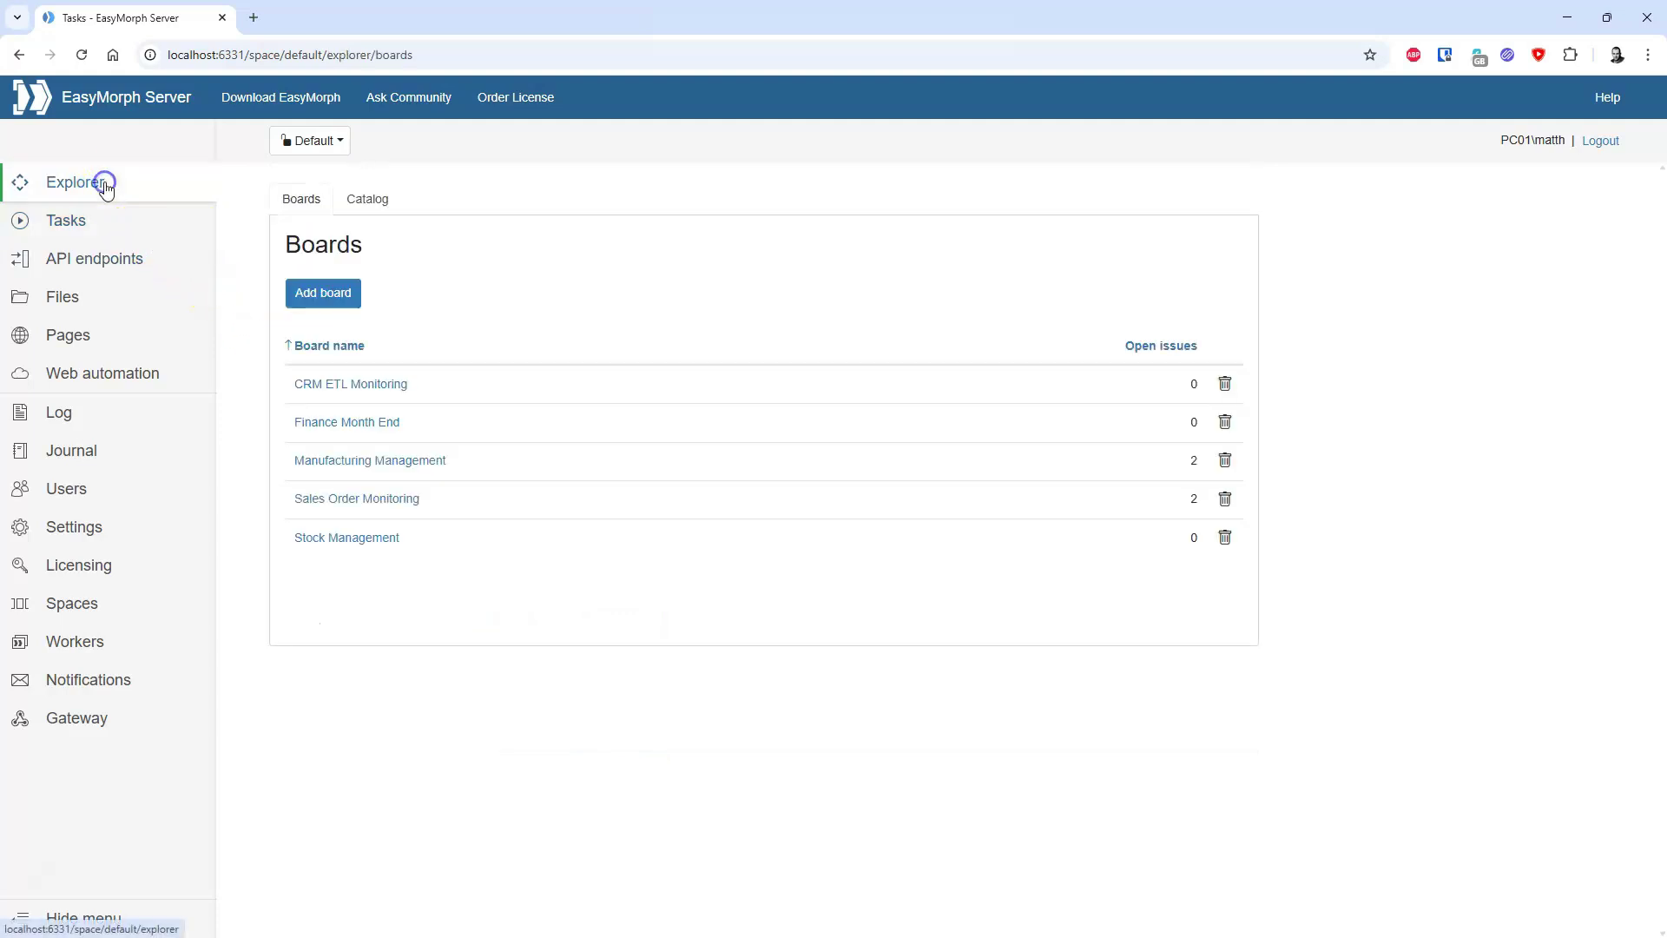
left_click(353, 461)
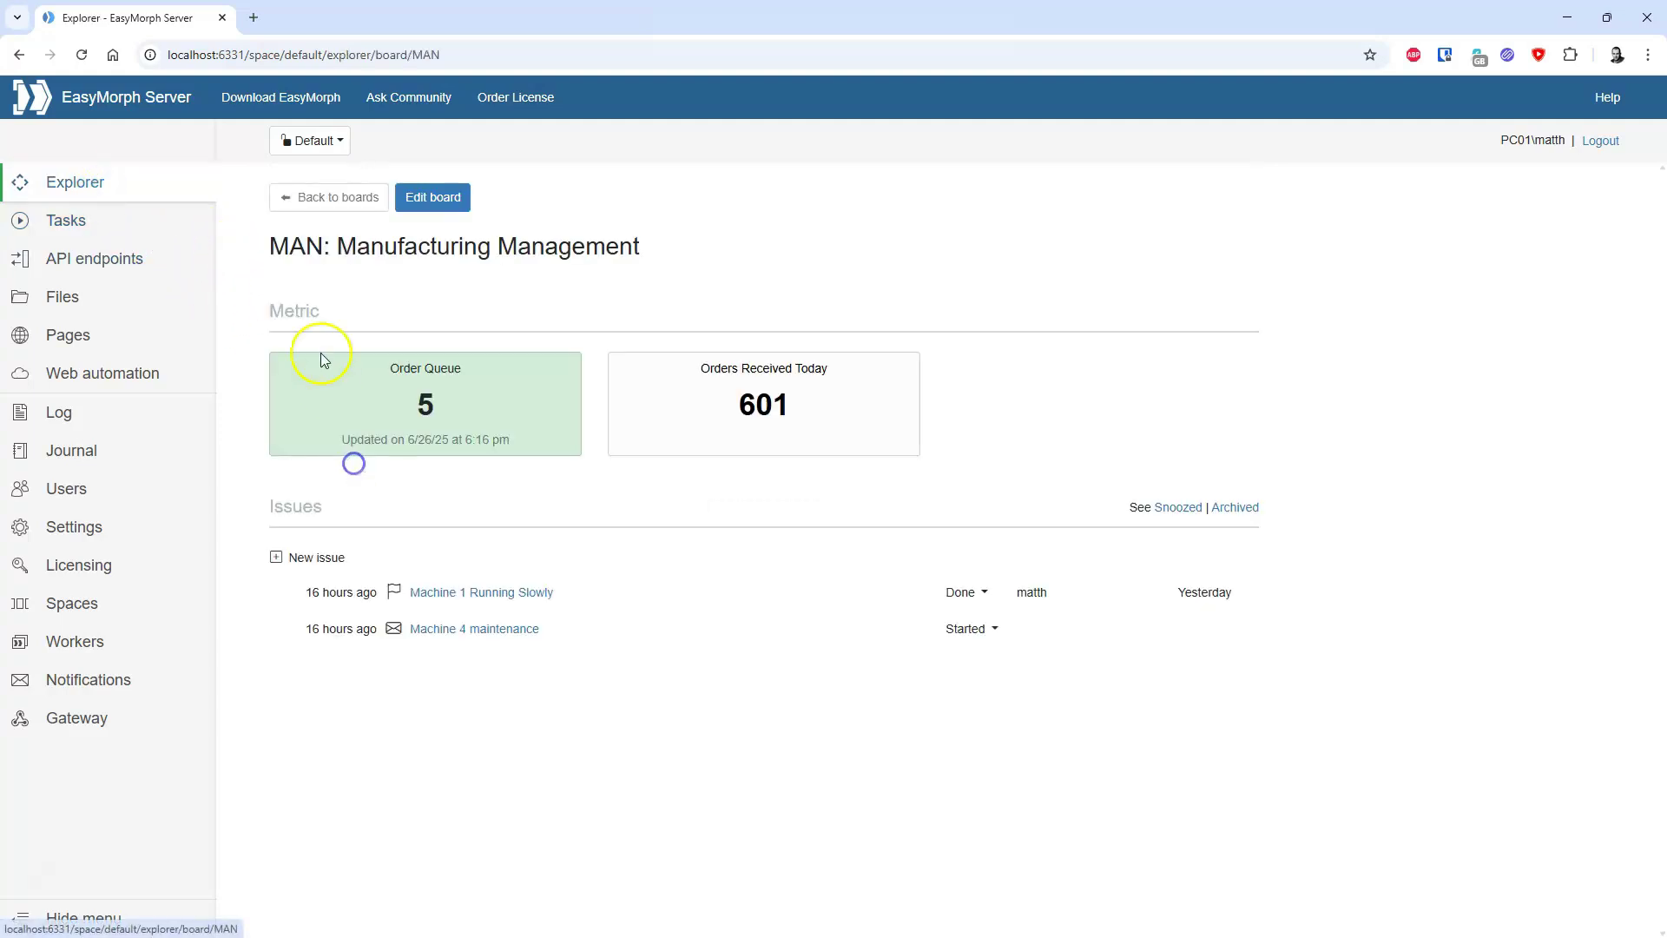
left_click(430, 201)
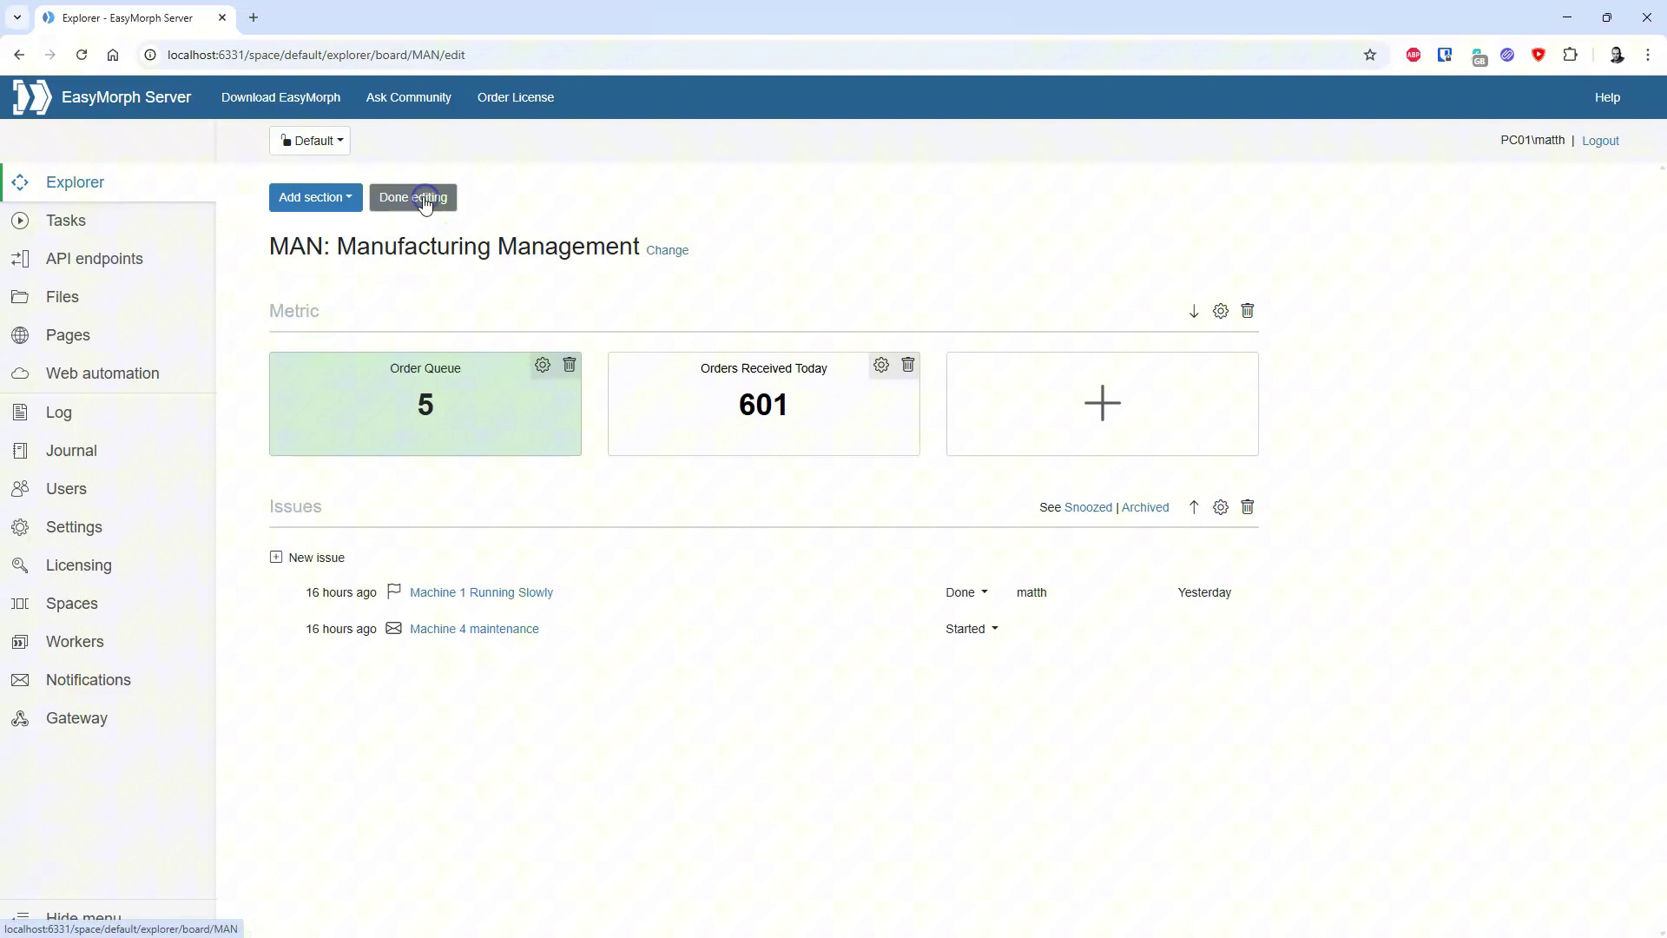
Add a tasks section titled "Tasks" to the board, showing the tasks from the Manufacturing group.
left_click(345, 209)
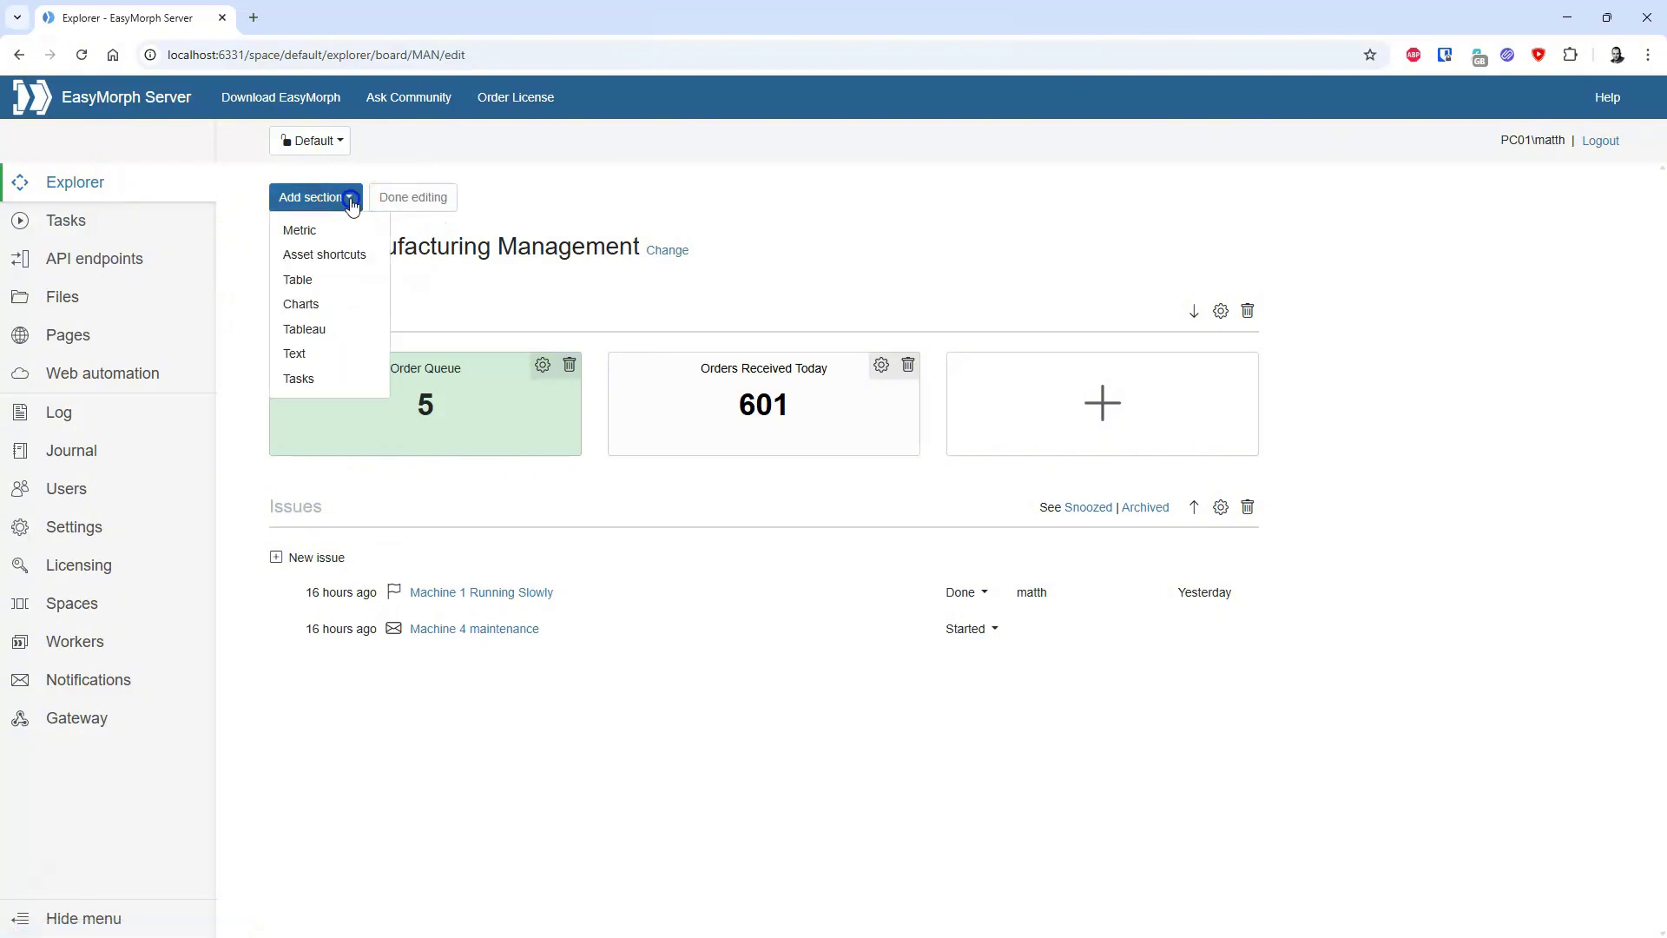
left_click(324, 386)
left_click(154, 188)
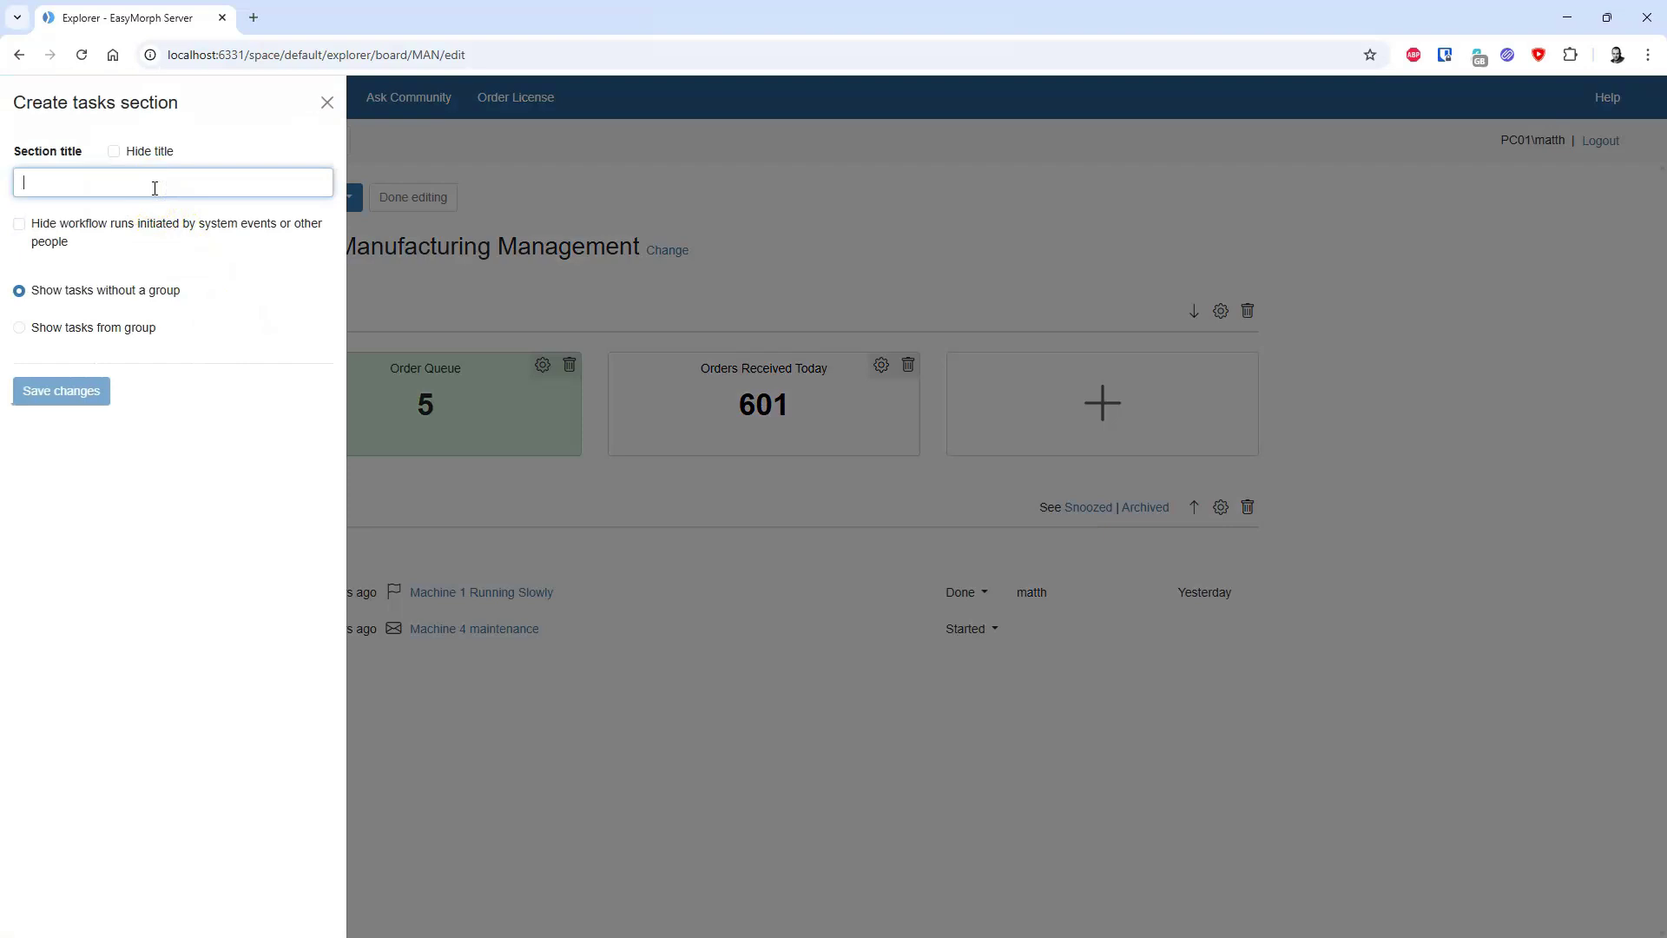
type("Tasks")
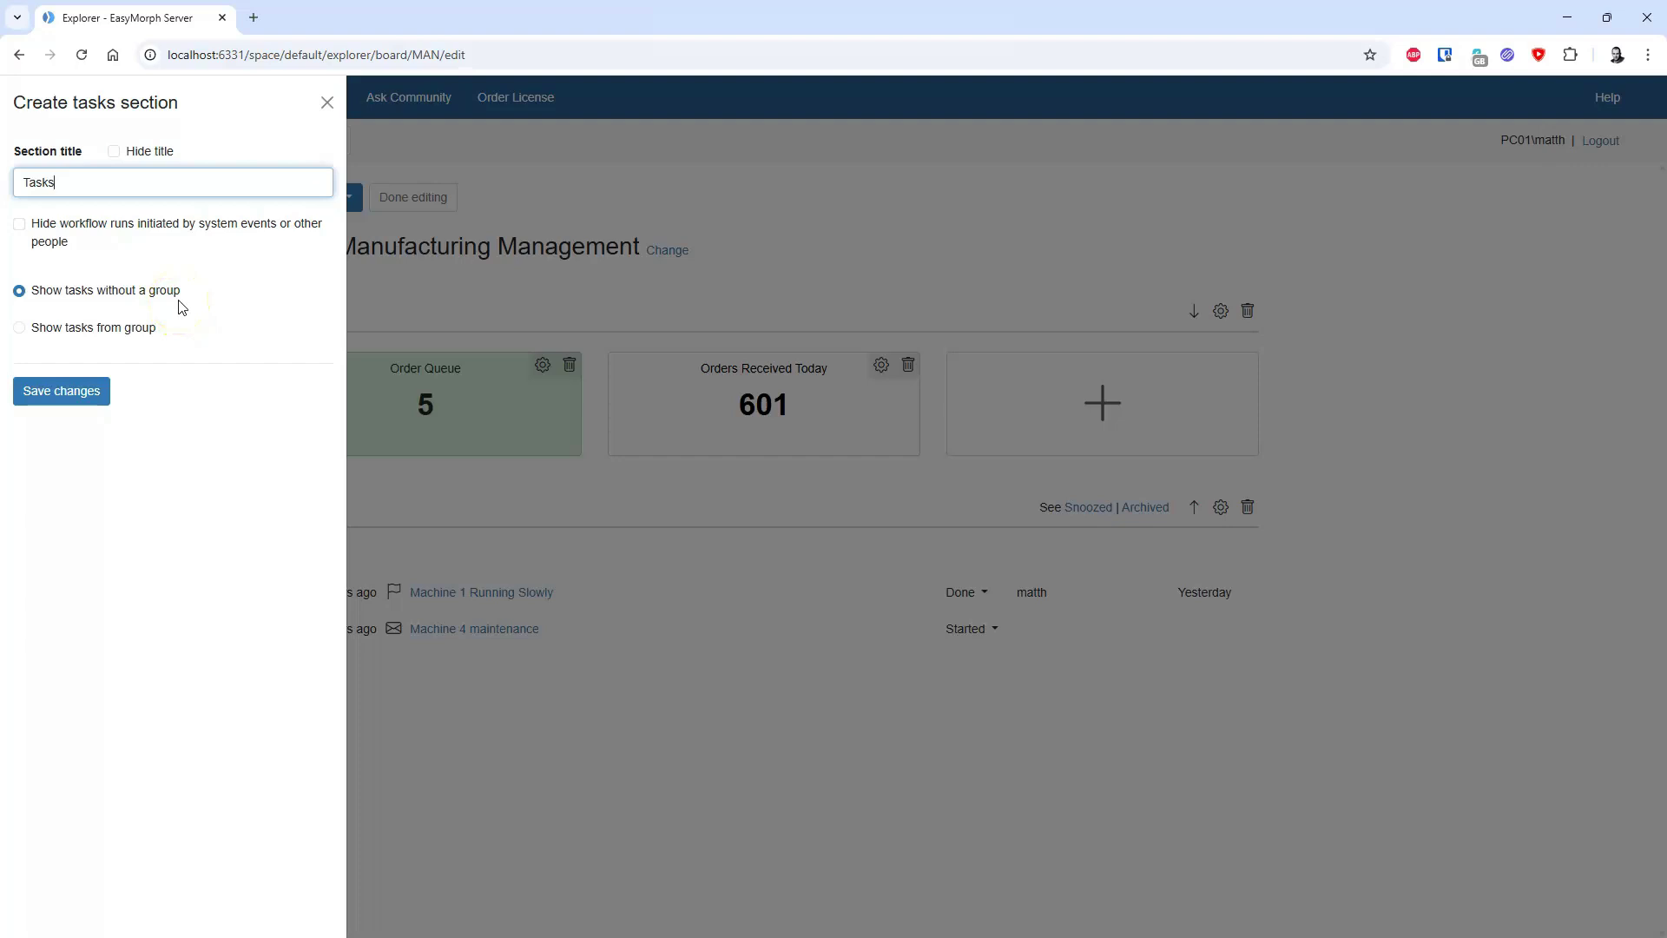
left_click(111, 327)
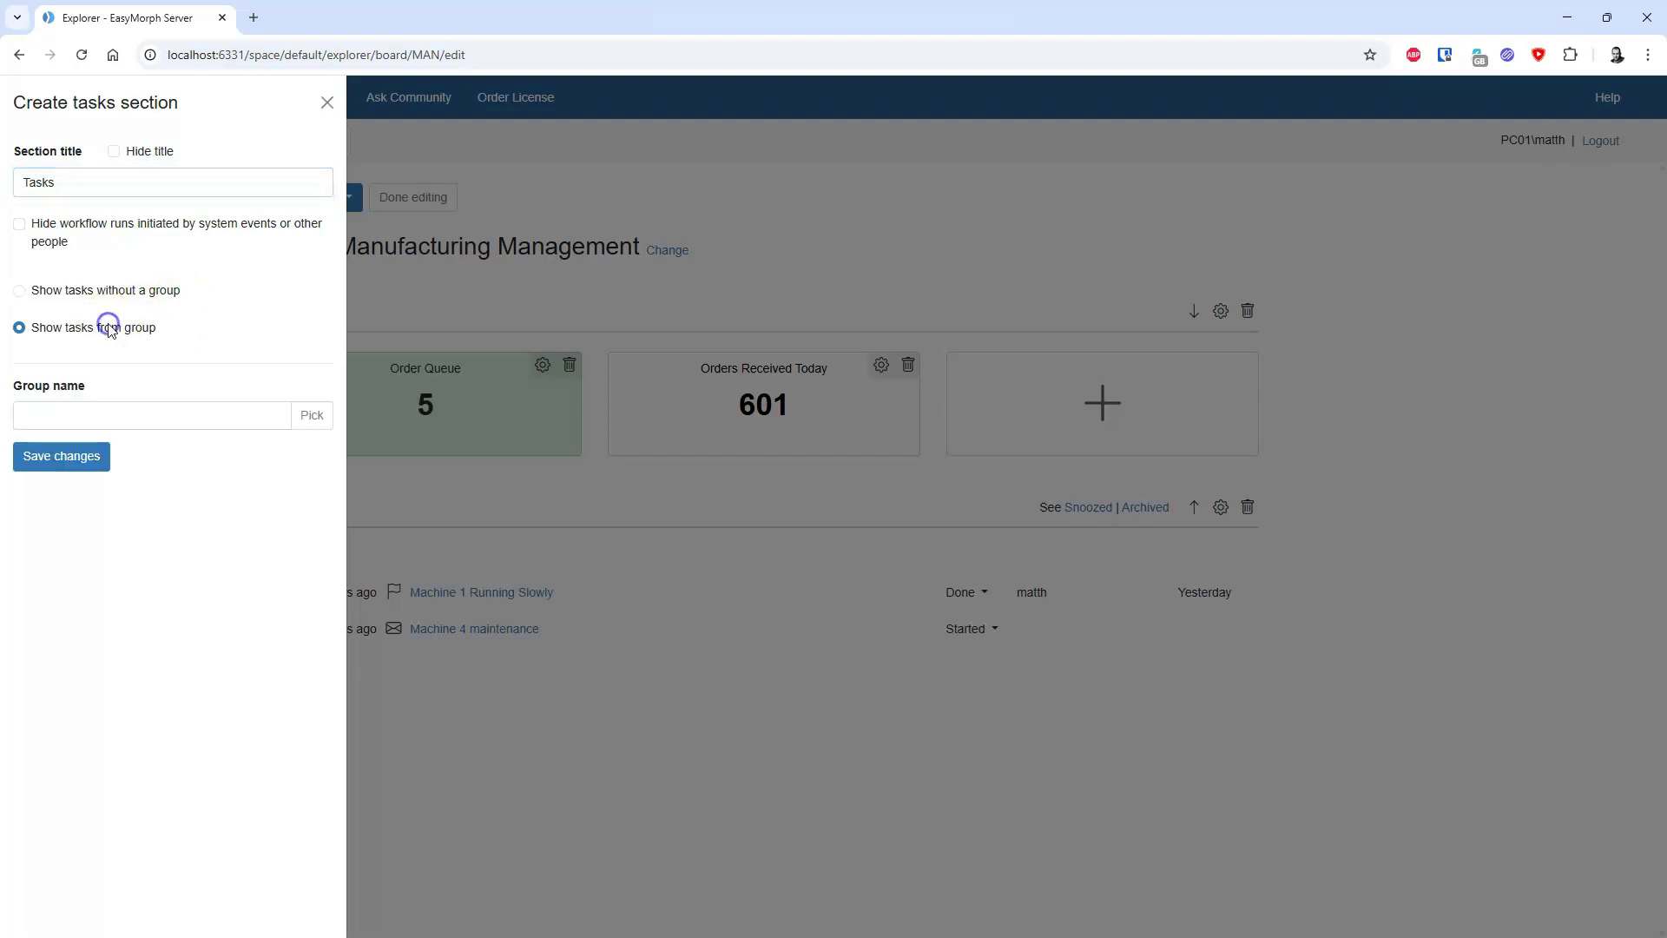
left_click(311, 415)
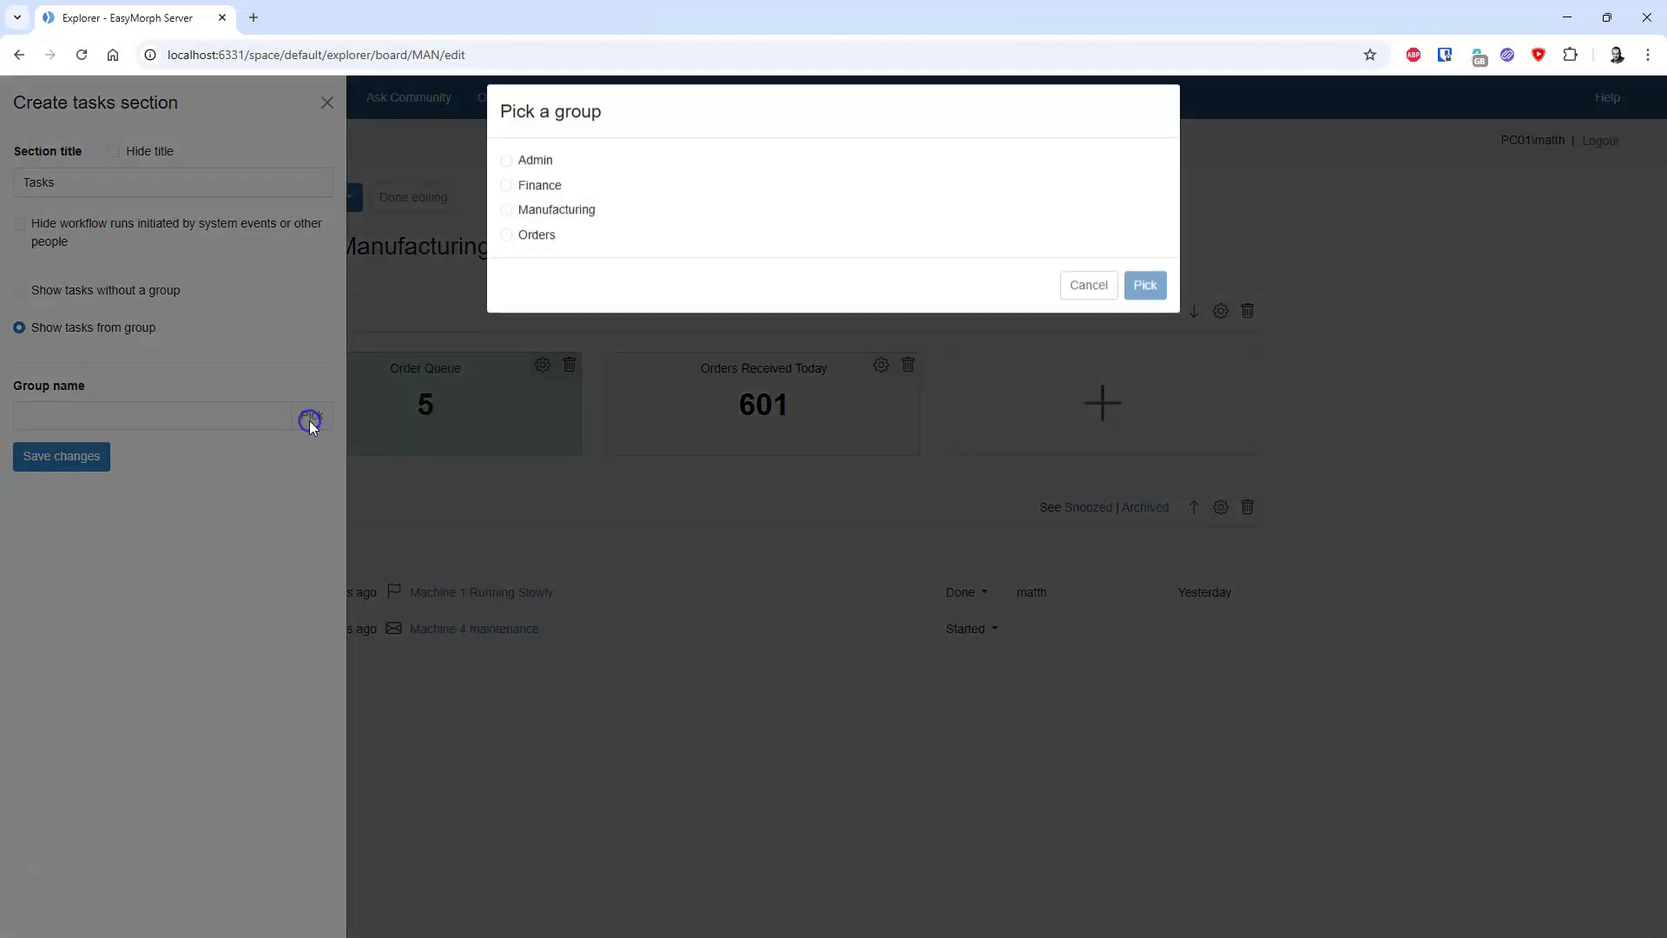
left_click(520, 228)
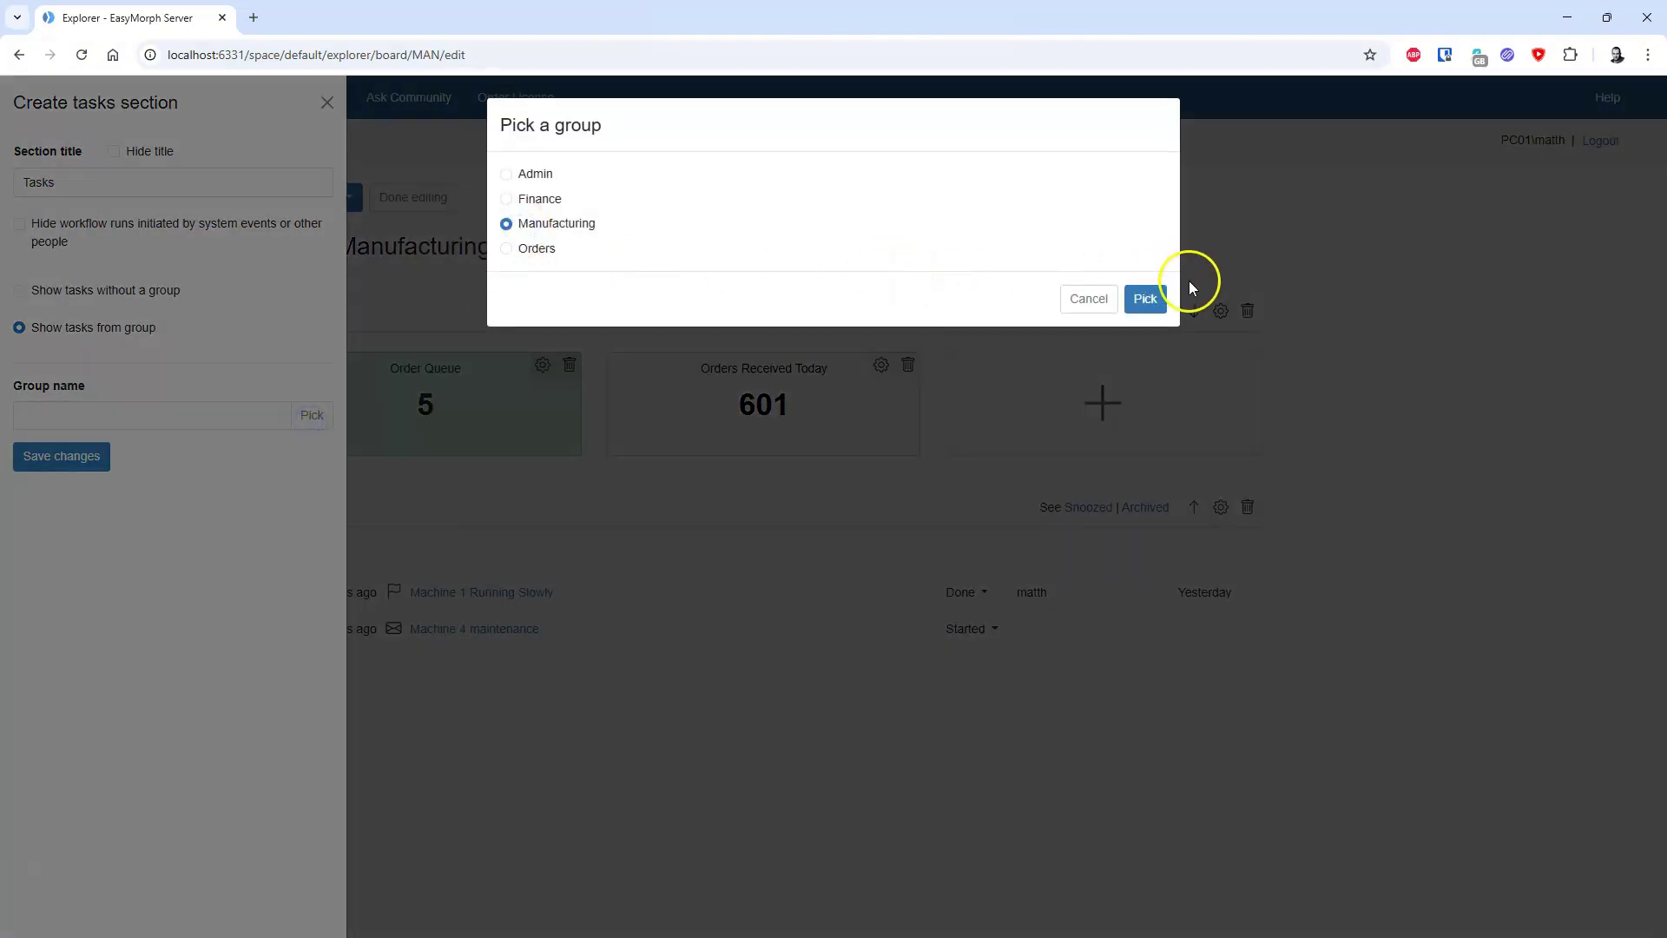
left_click(1146, 299)
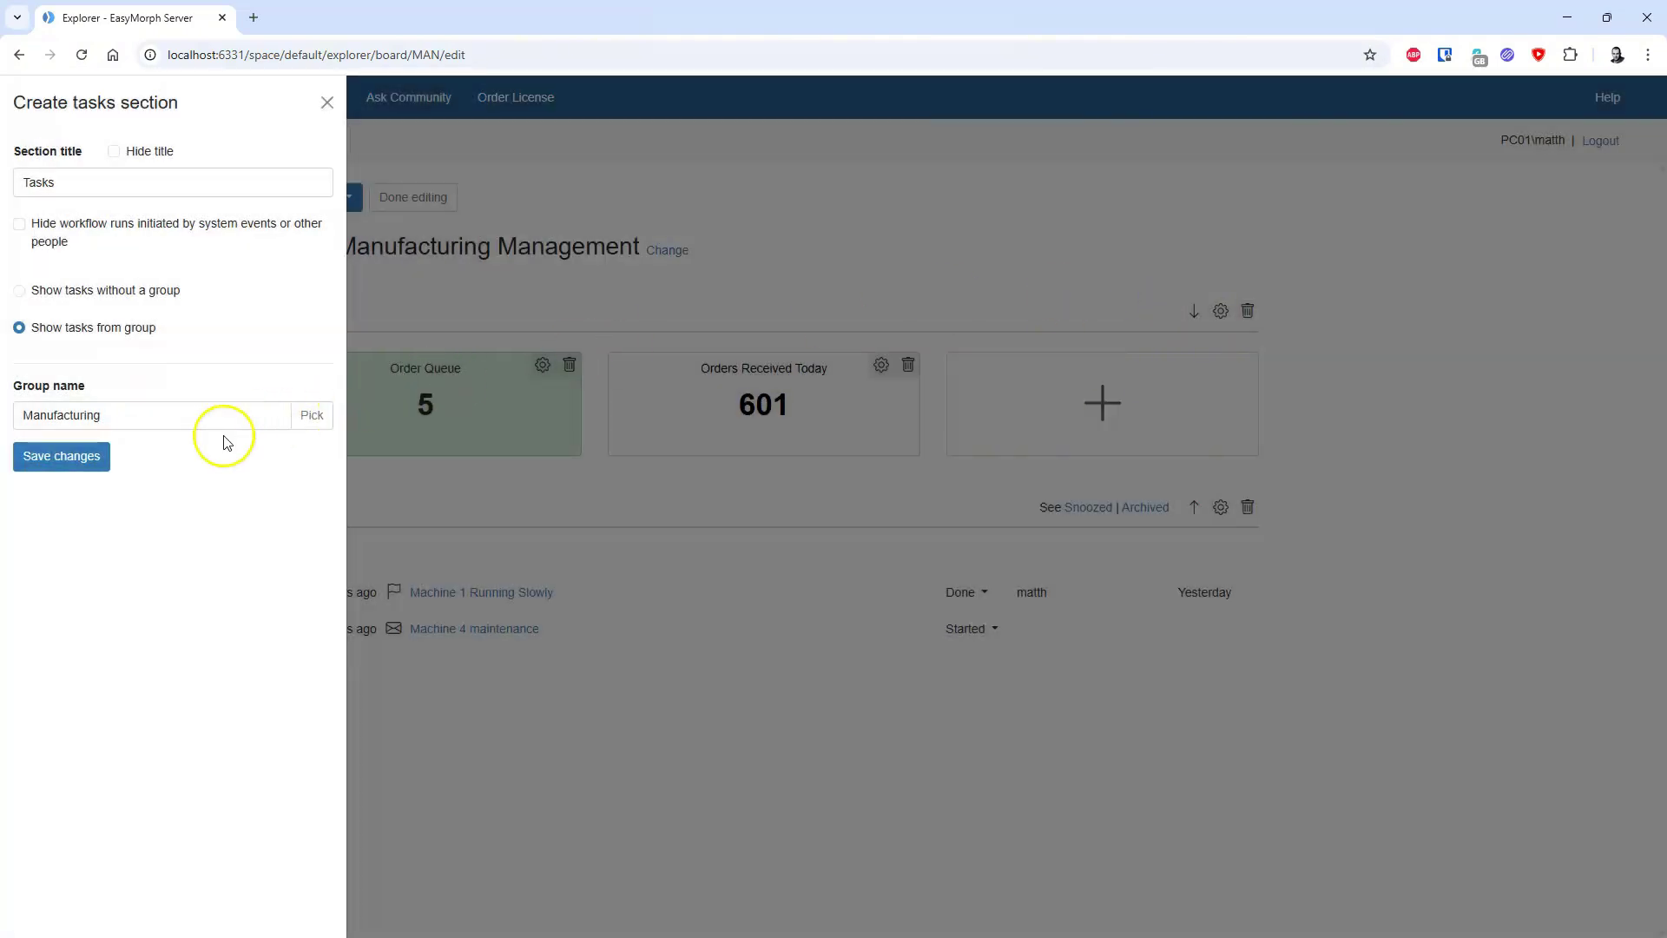
left_click(67, 460)
scroll(688, 640, "down", 1)
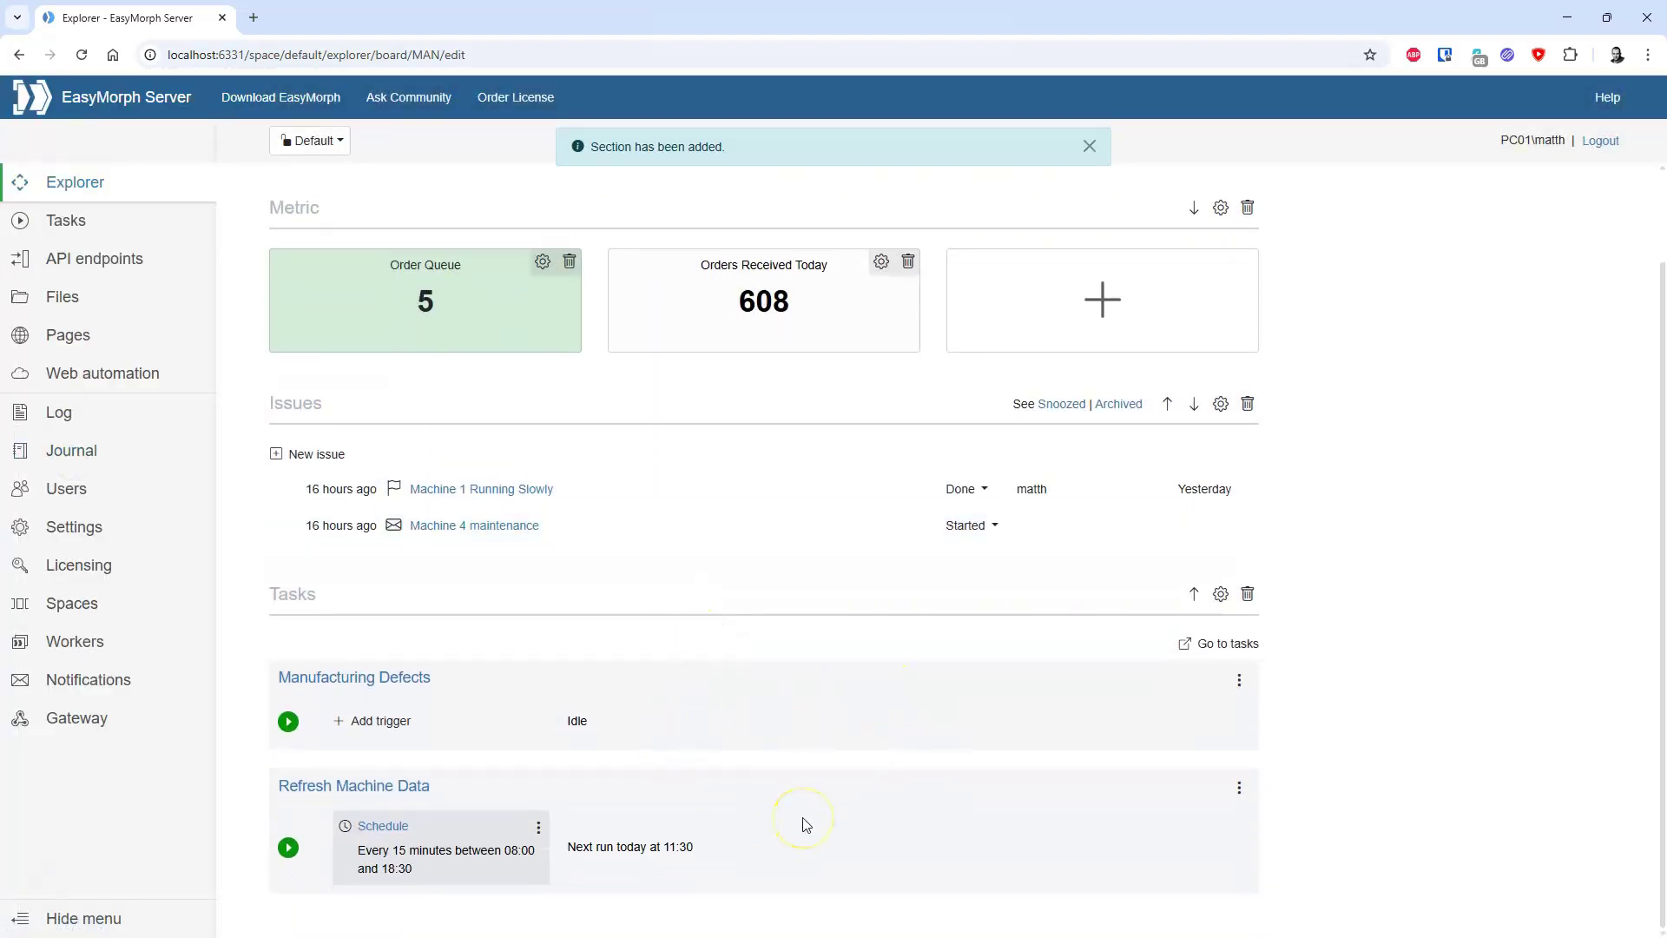
left_click(755, 796)
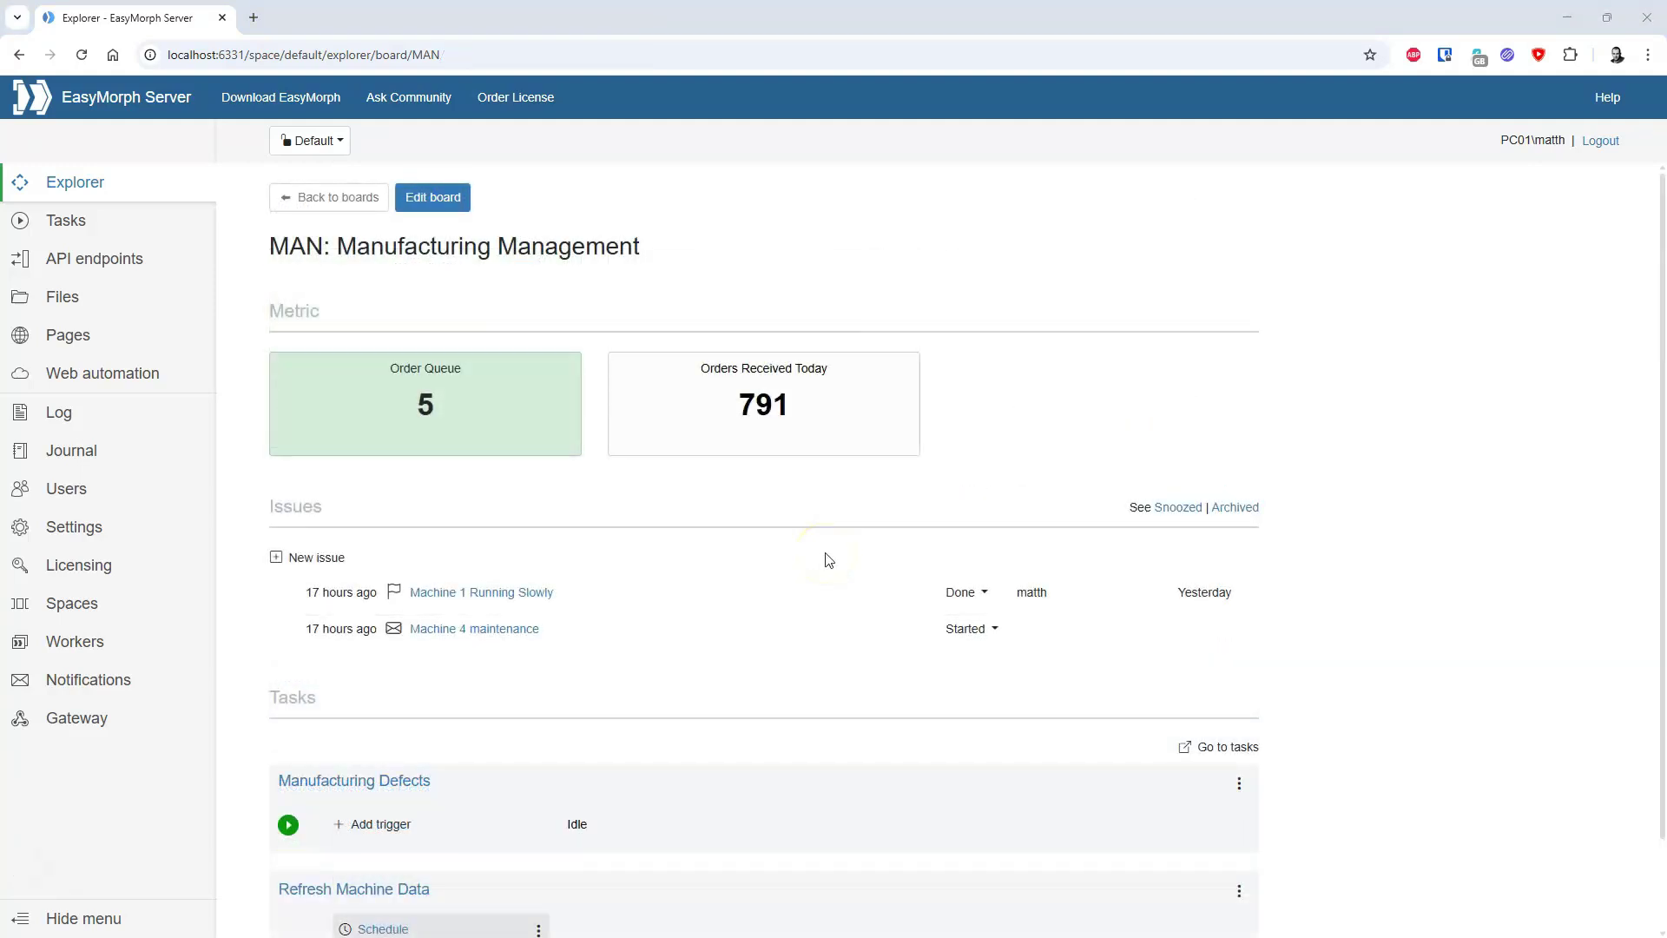
Add an asset shortcuts section titled "Shortcuts" to the Manufacturing Management board.
left_click(445, 196)
left_click(350, 198)
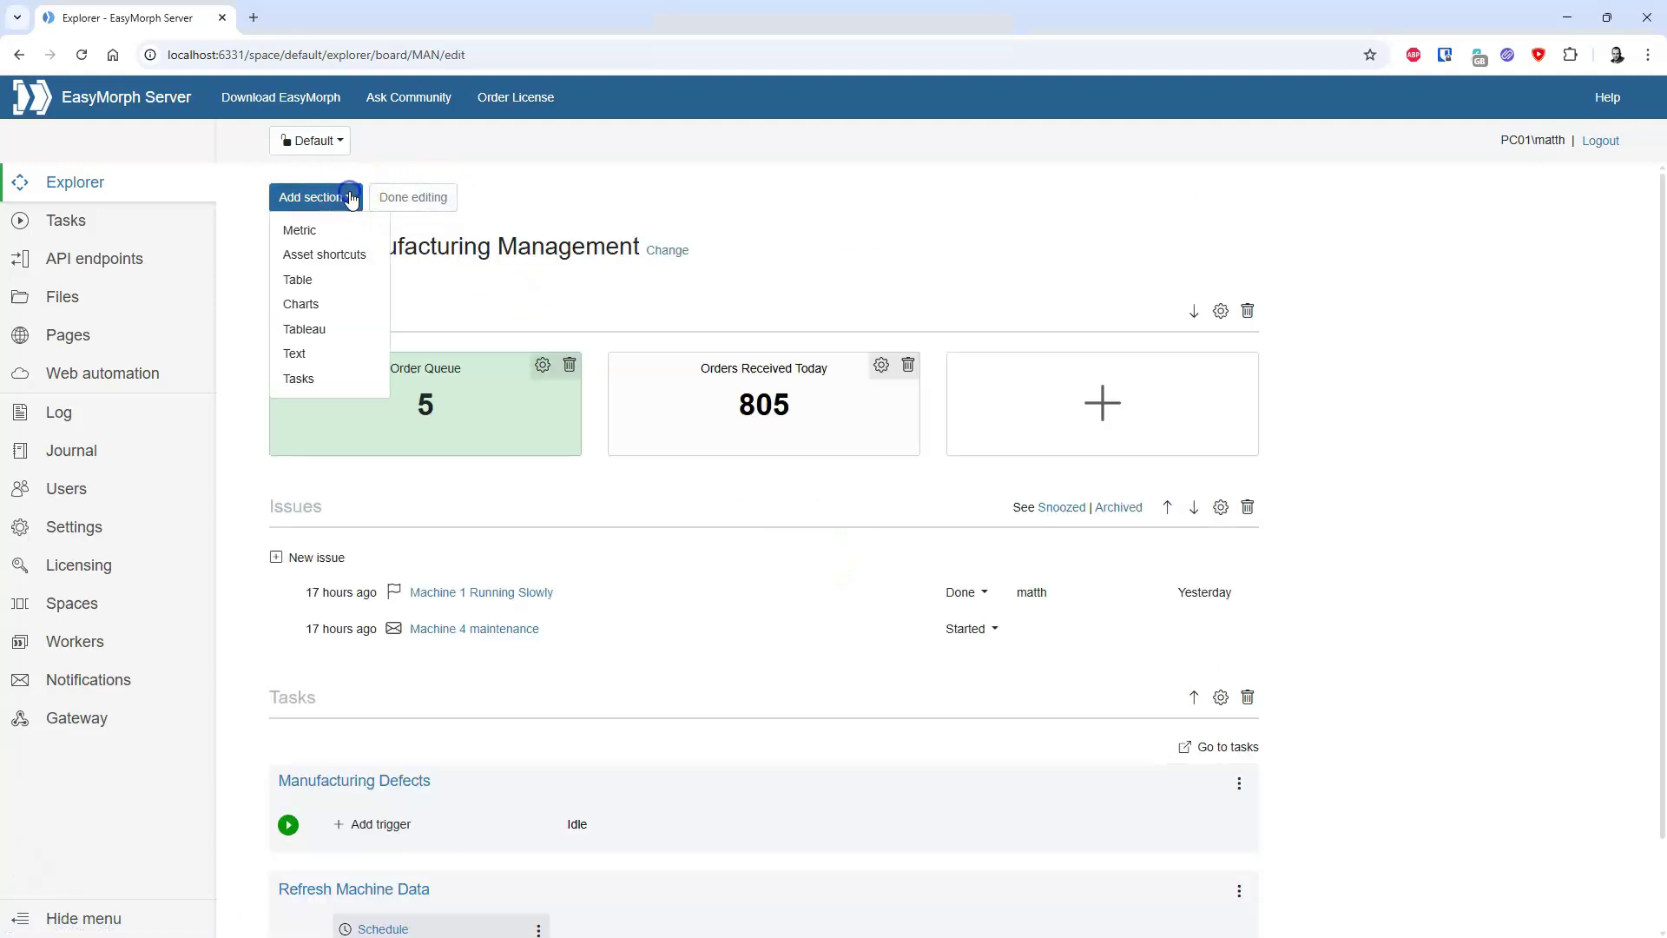
left_click(360, 255)
left_click(176, 173)
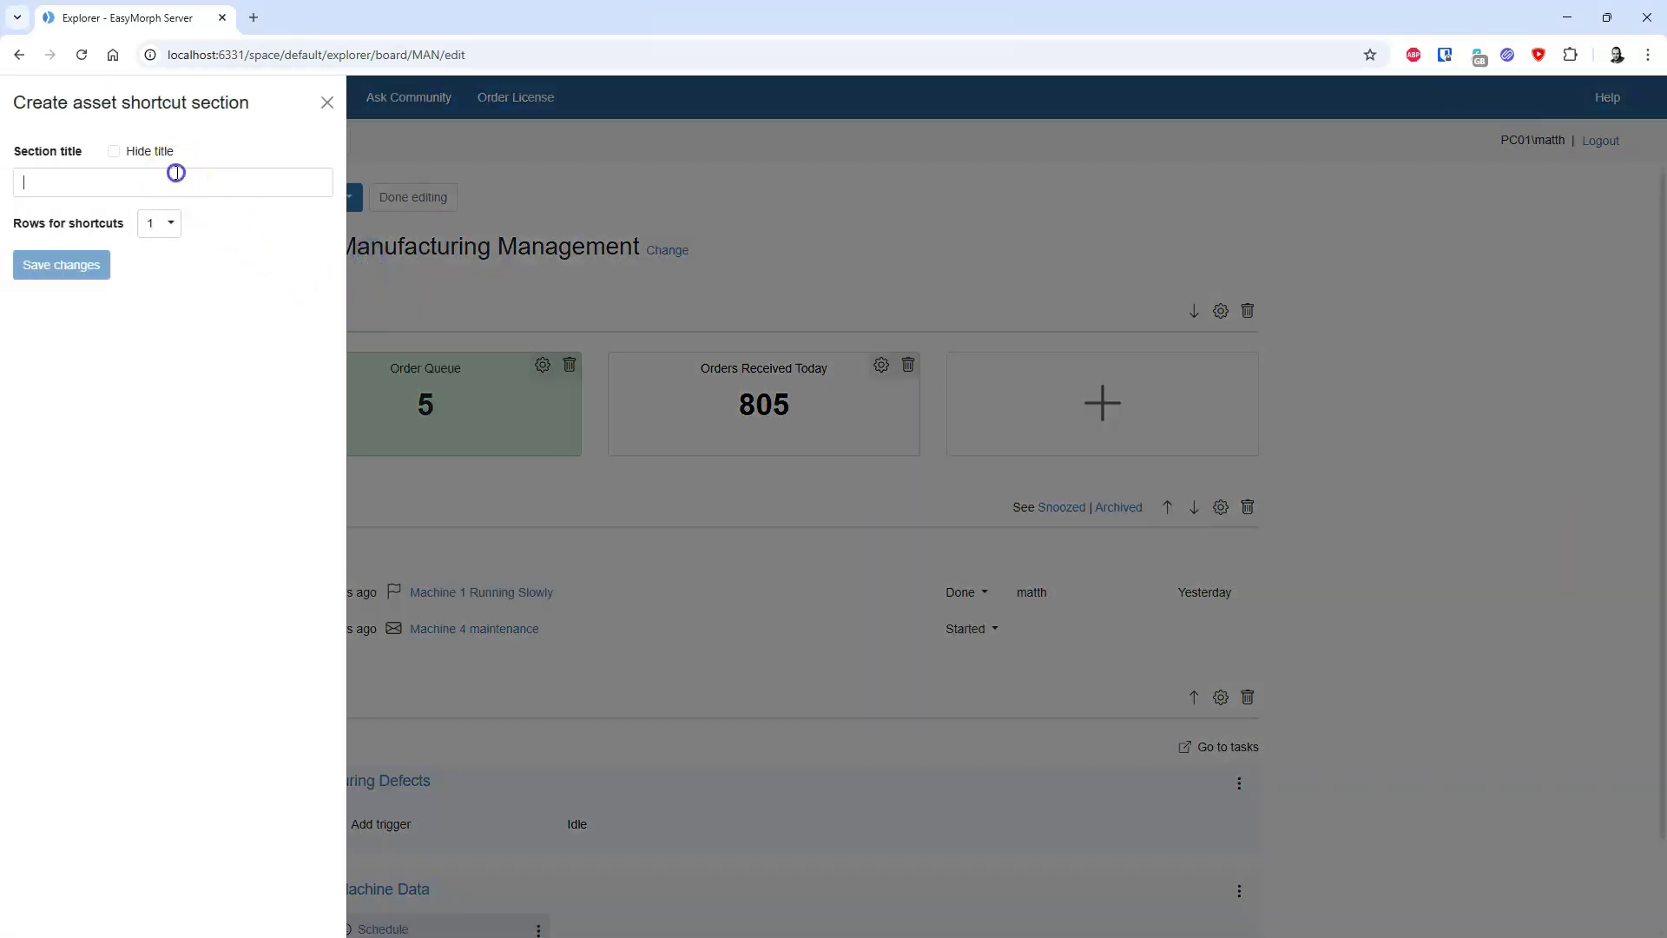
type("Shor")
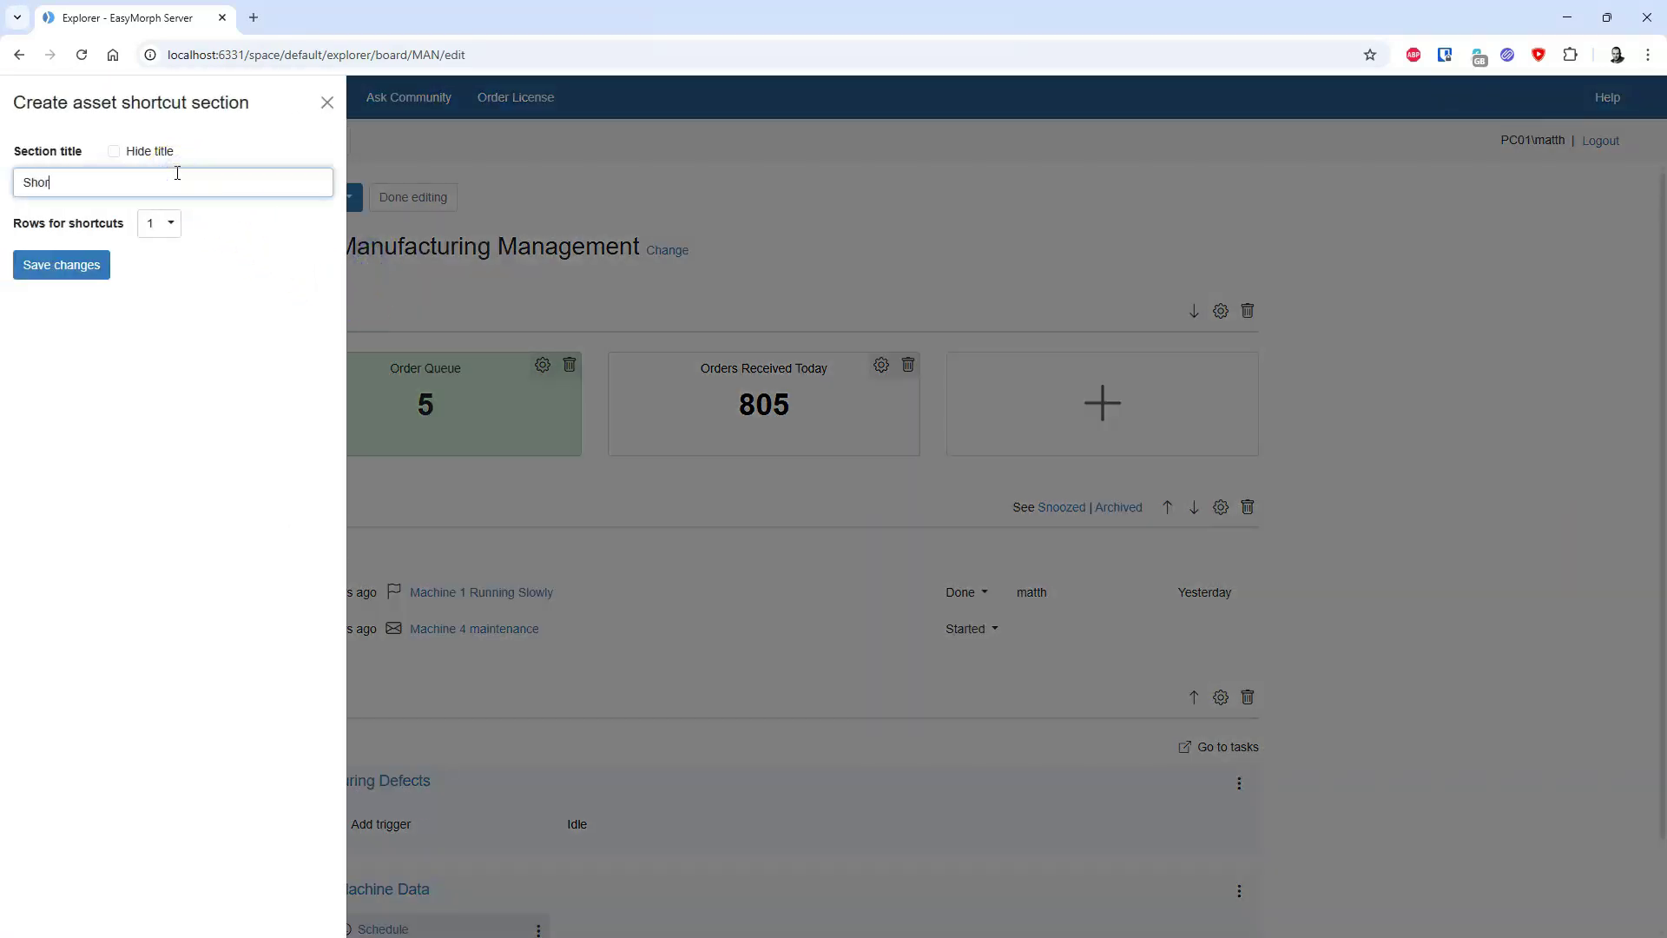
type("tcuts")
left_click(91, 263)
scroll(510, 551, "down", 3)
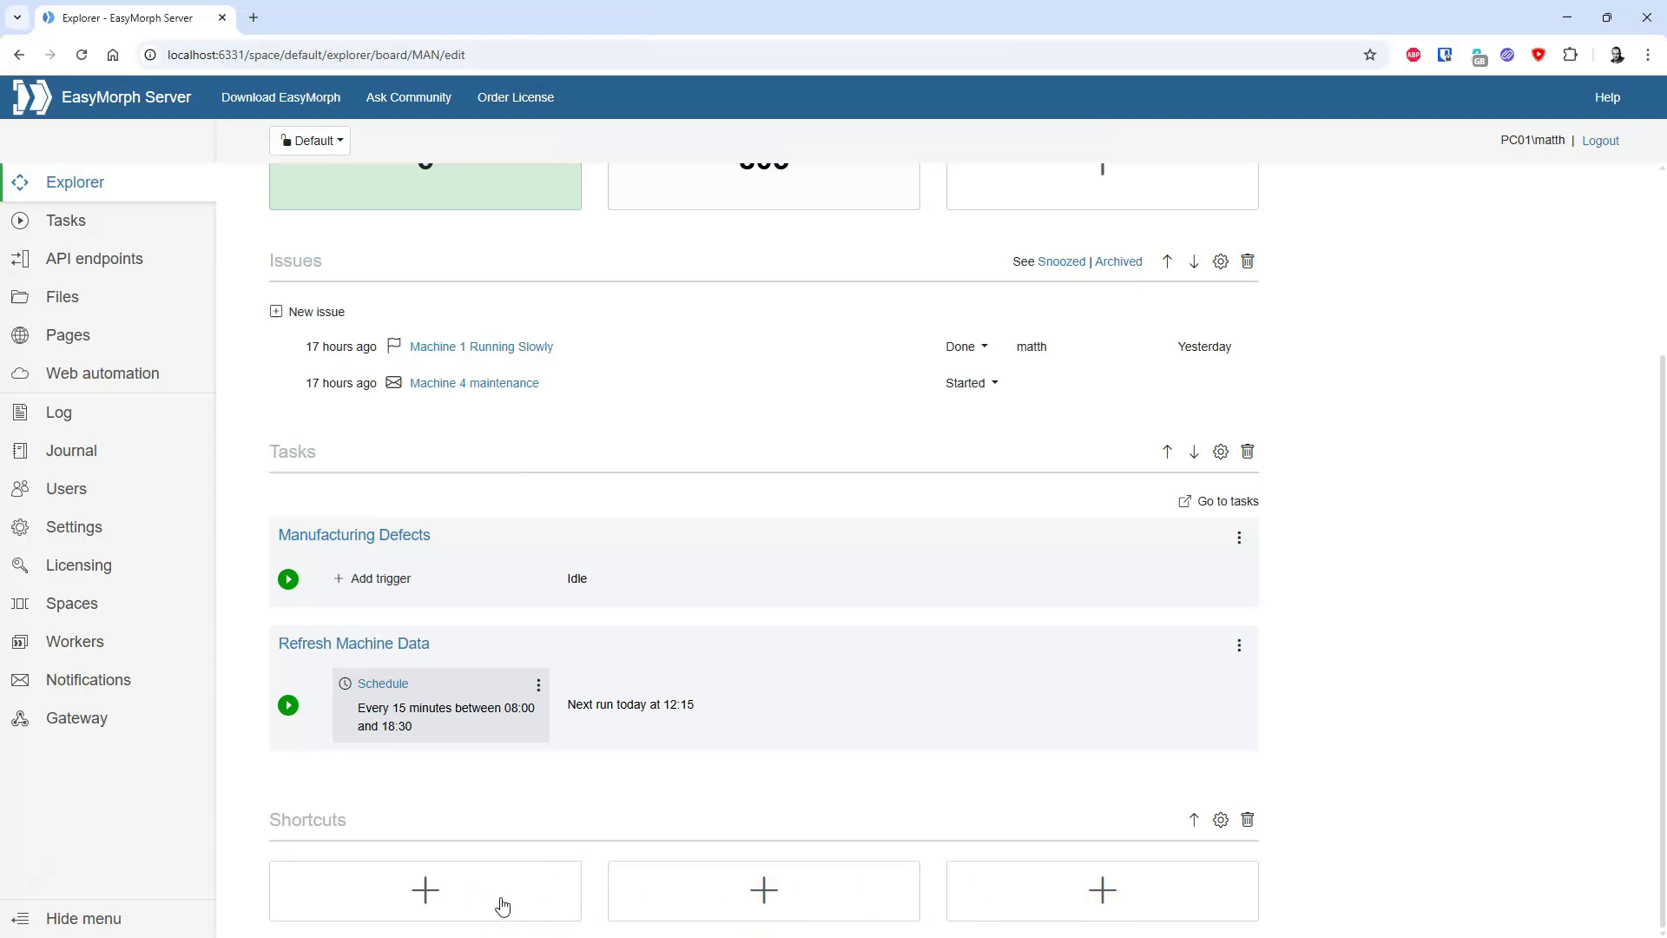
Add a web link labelled "Google" to google.com as the first shortcut, test it and return to the board.
left_click(426, 892)
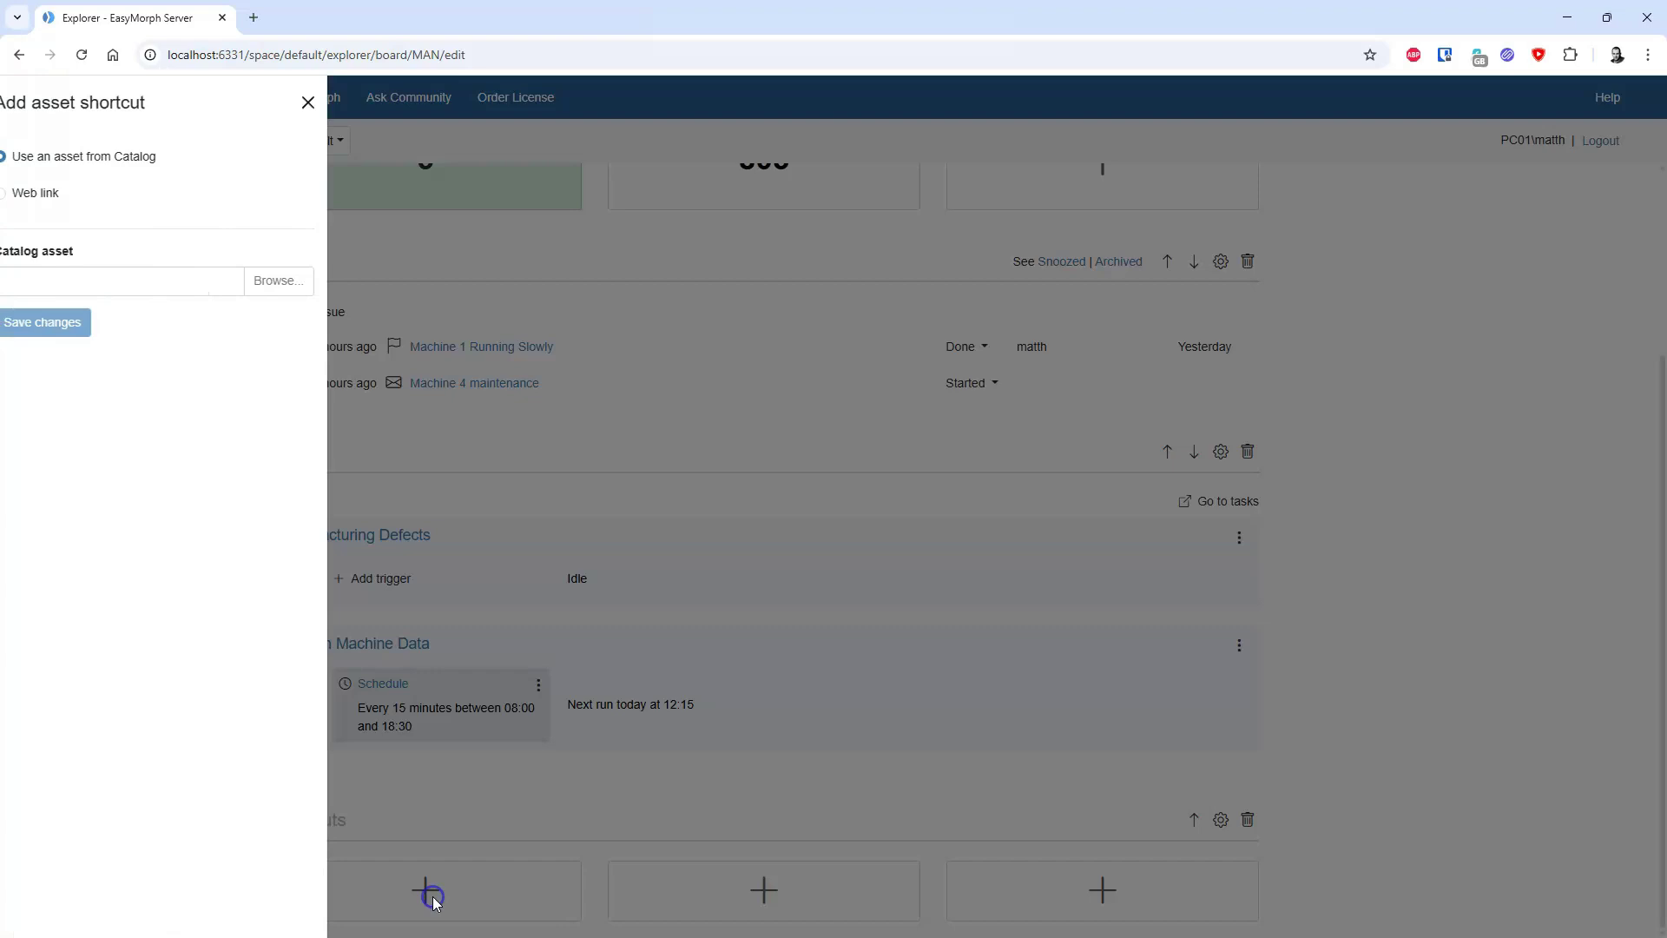
left_click(50, 196)
left_click(79, 279)
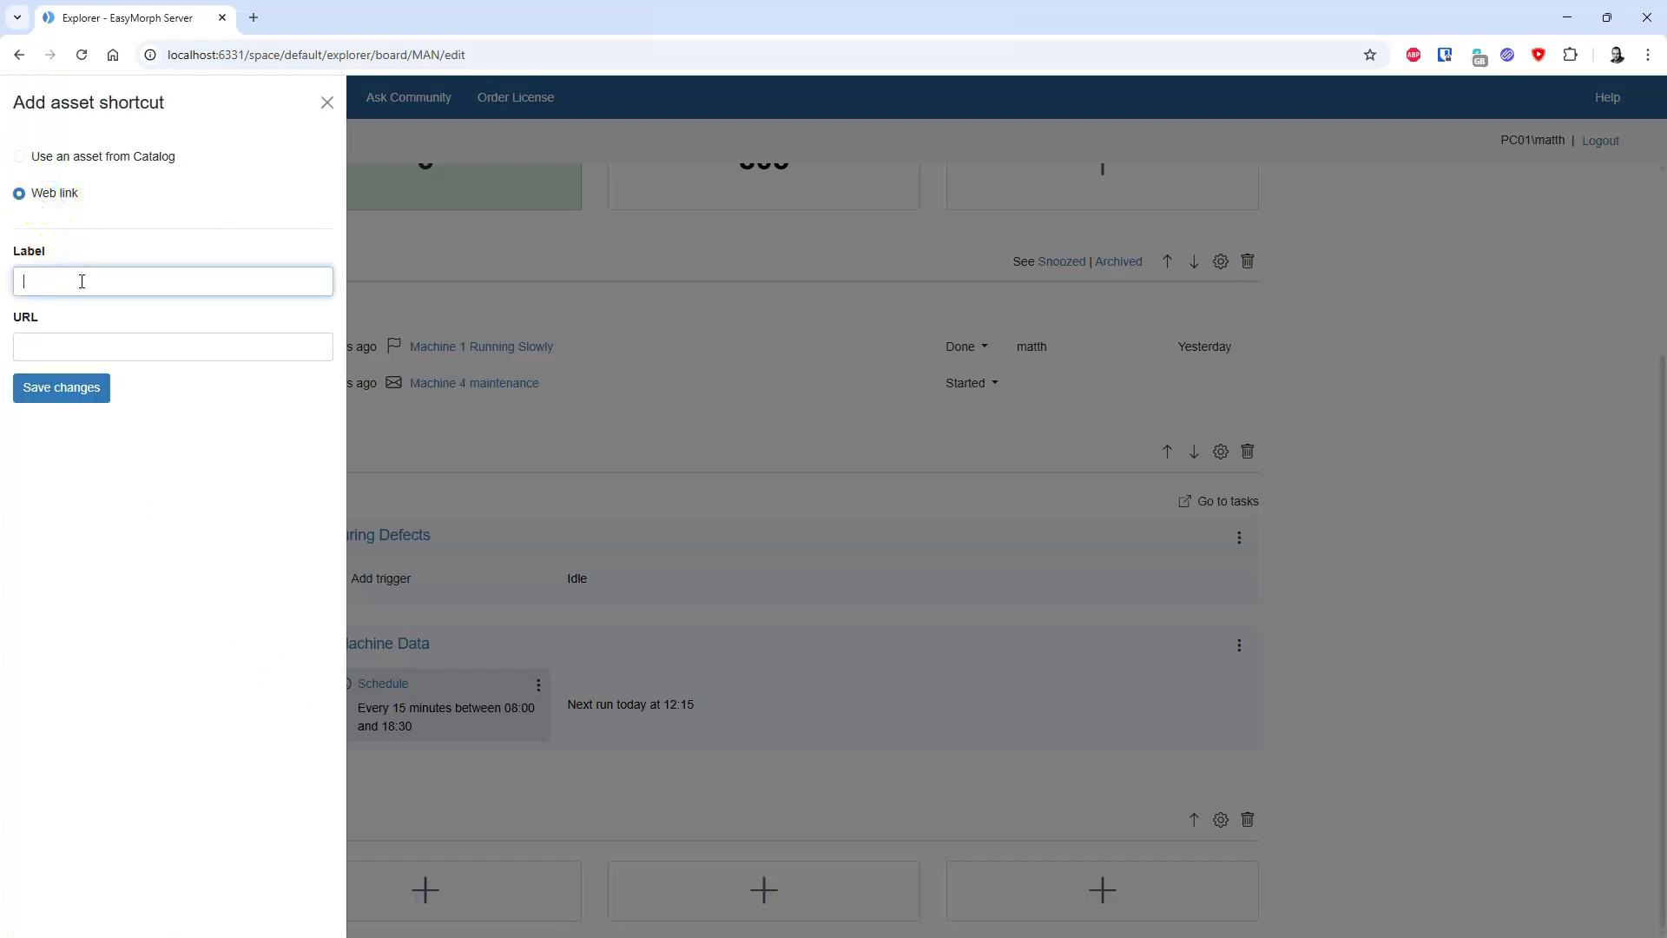
type("Google")
key("Tab")
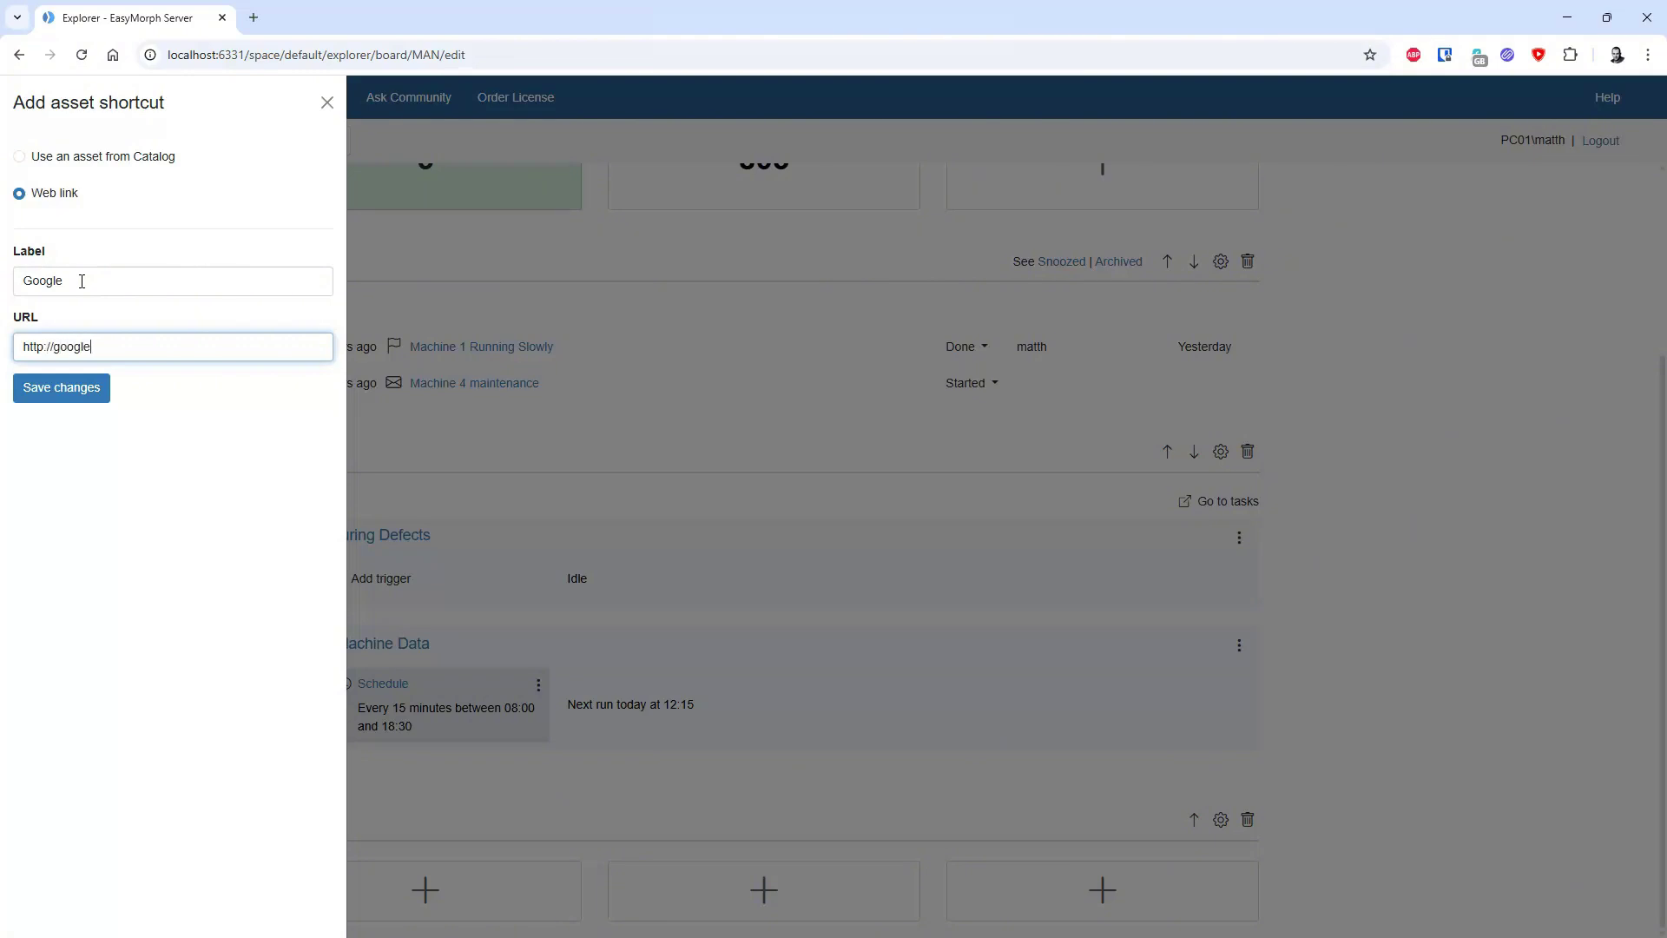
left_click(60, 393)
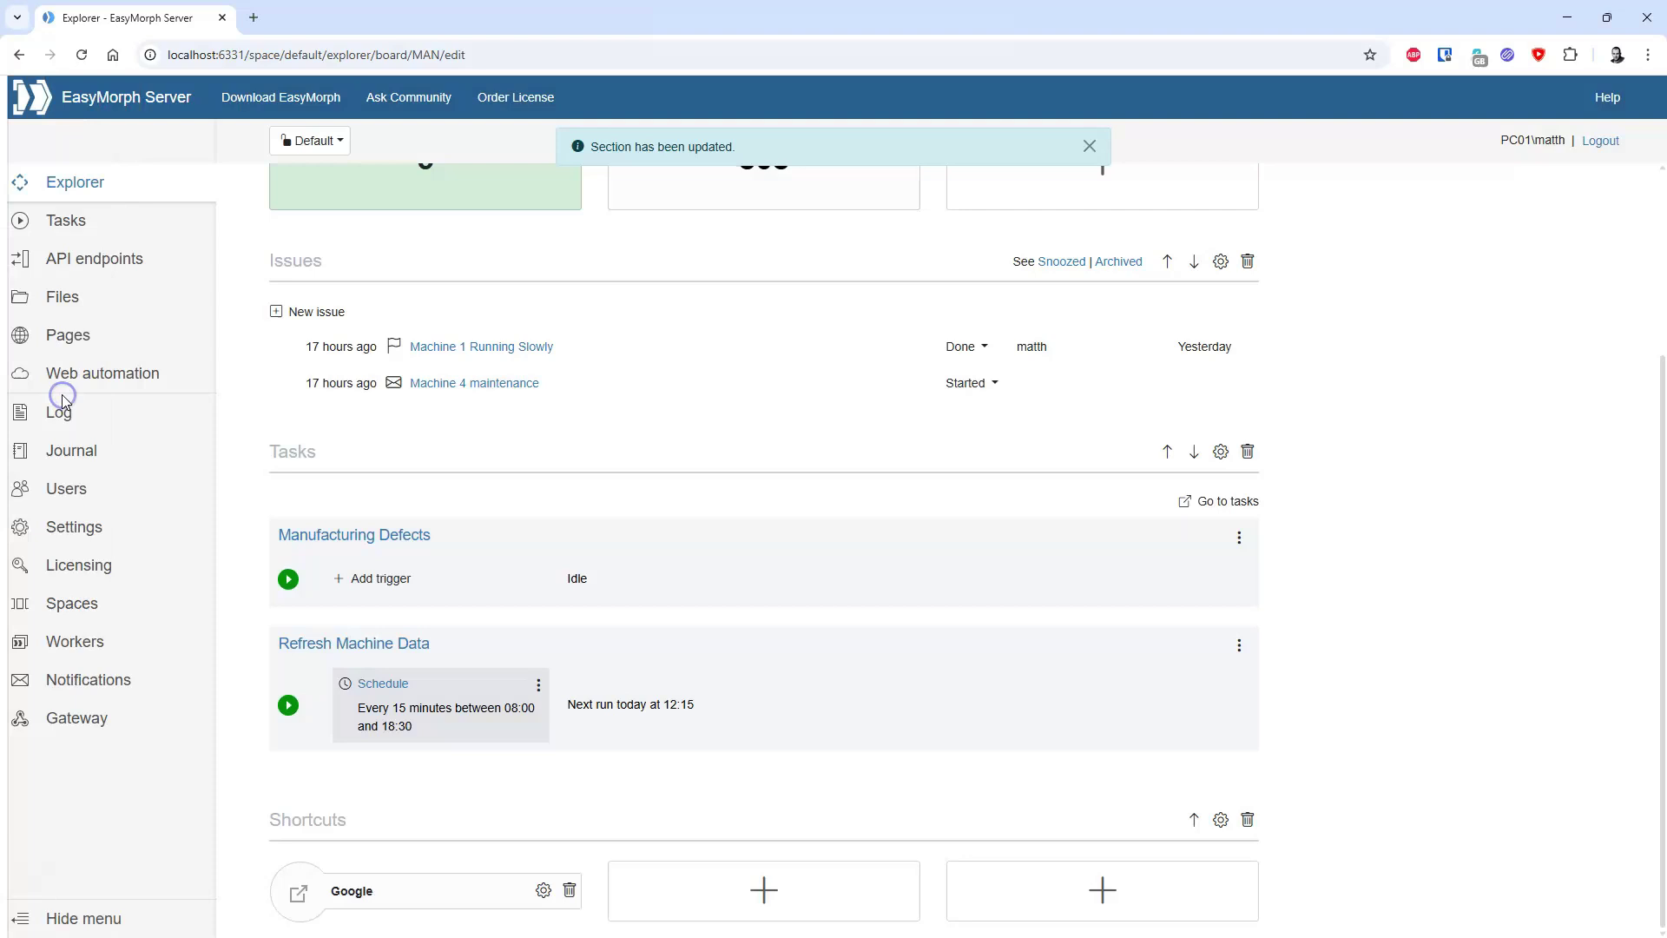
left_click(392, 897)
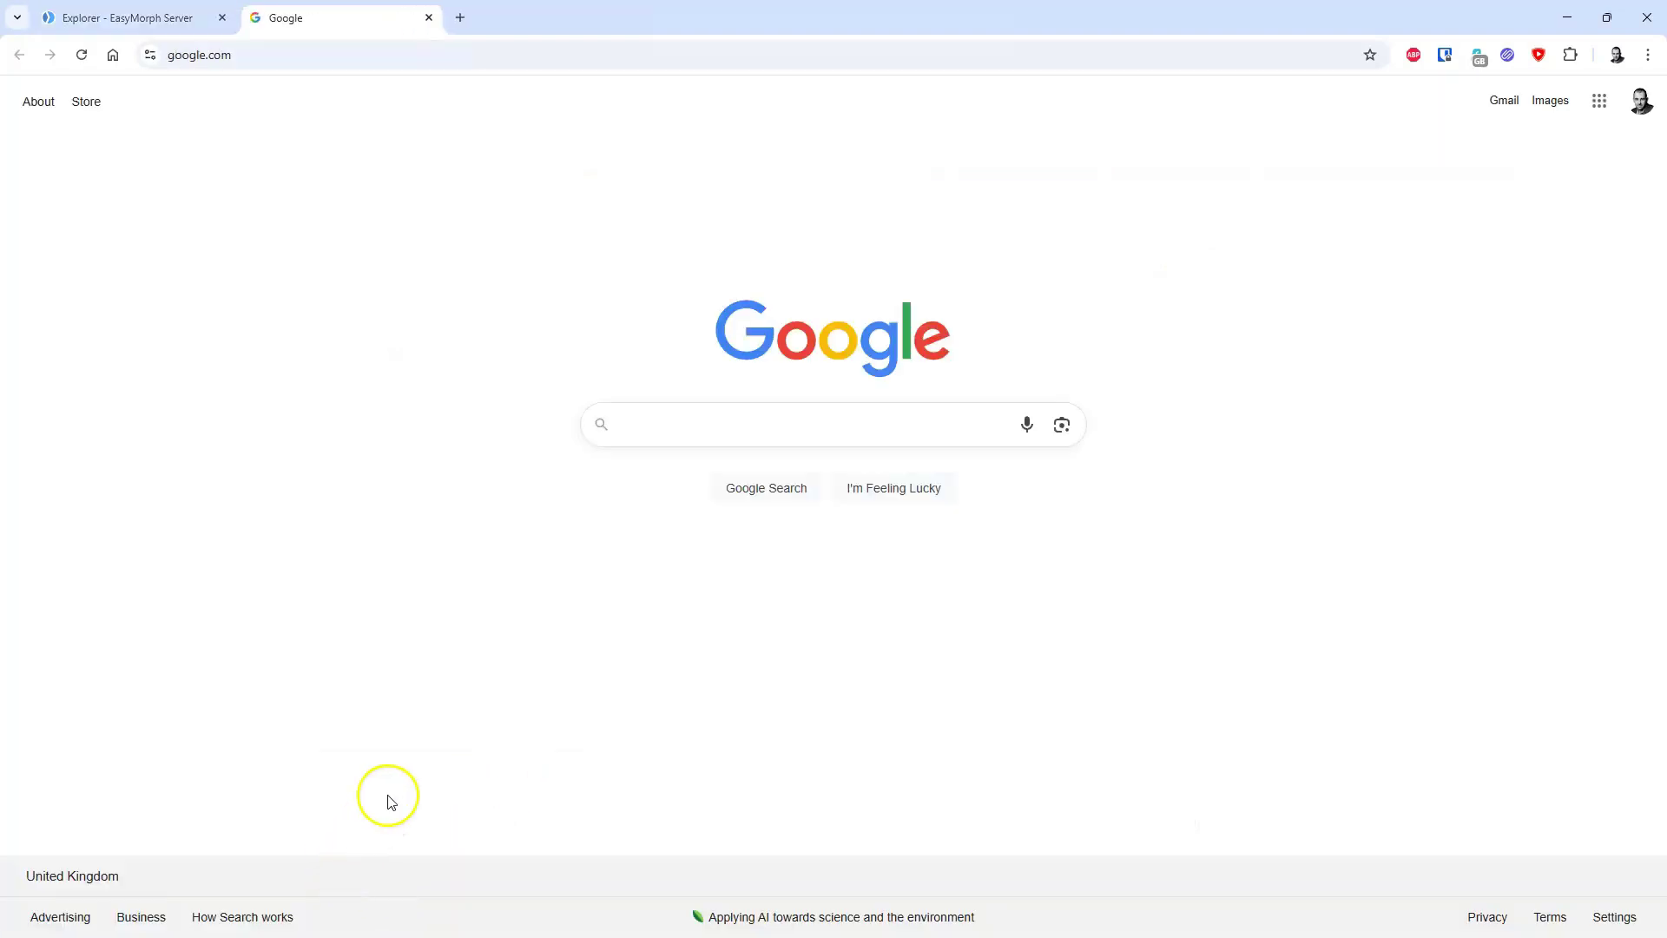
left_click(141, 24)
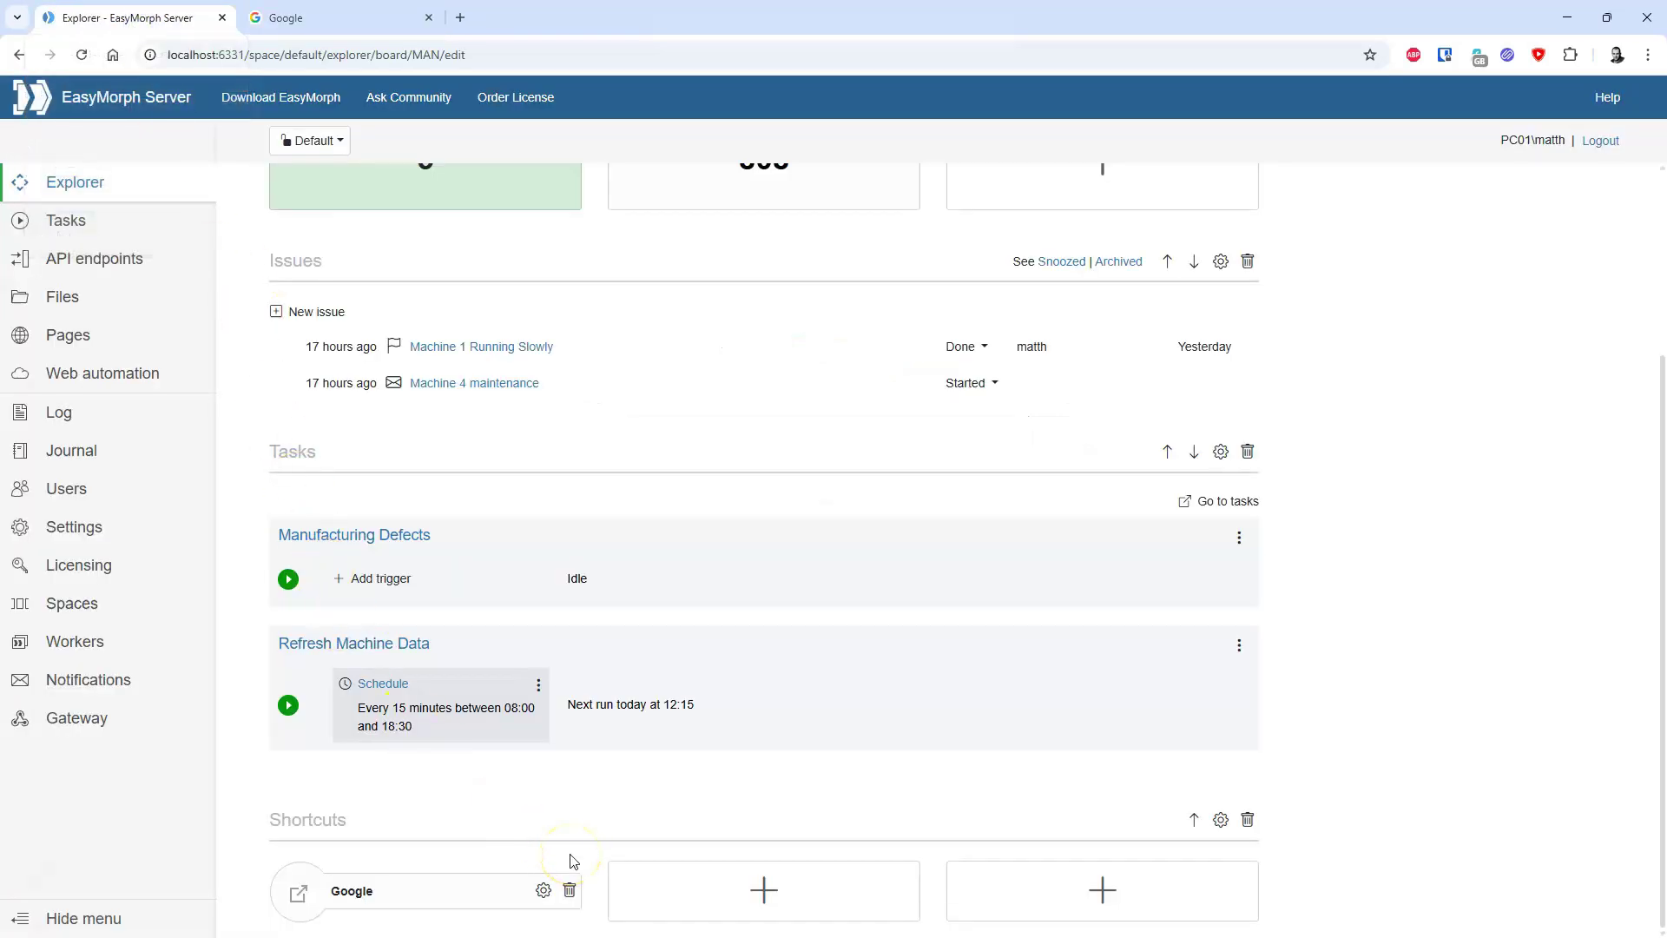
Add the Catalog asset "View in CRM" as the second shortcut in the Shortcuts section.
left_click(764, 892)
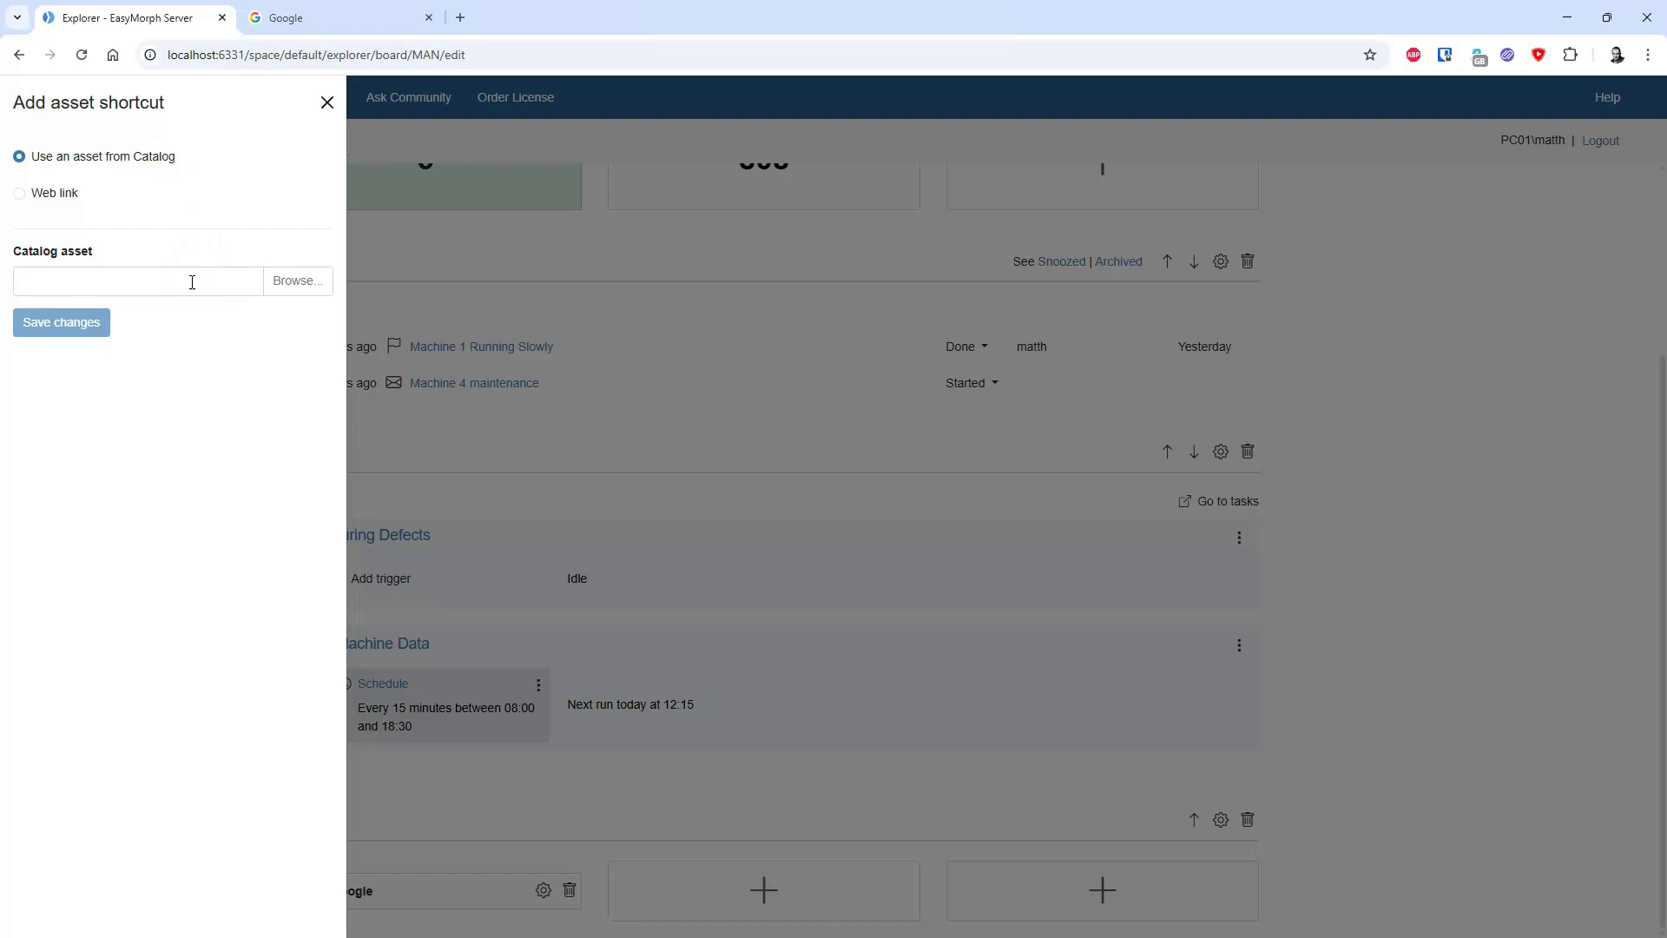
left_click(291, 287)
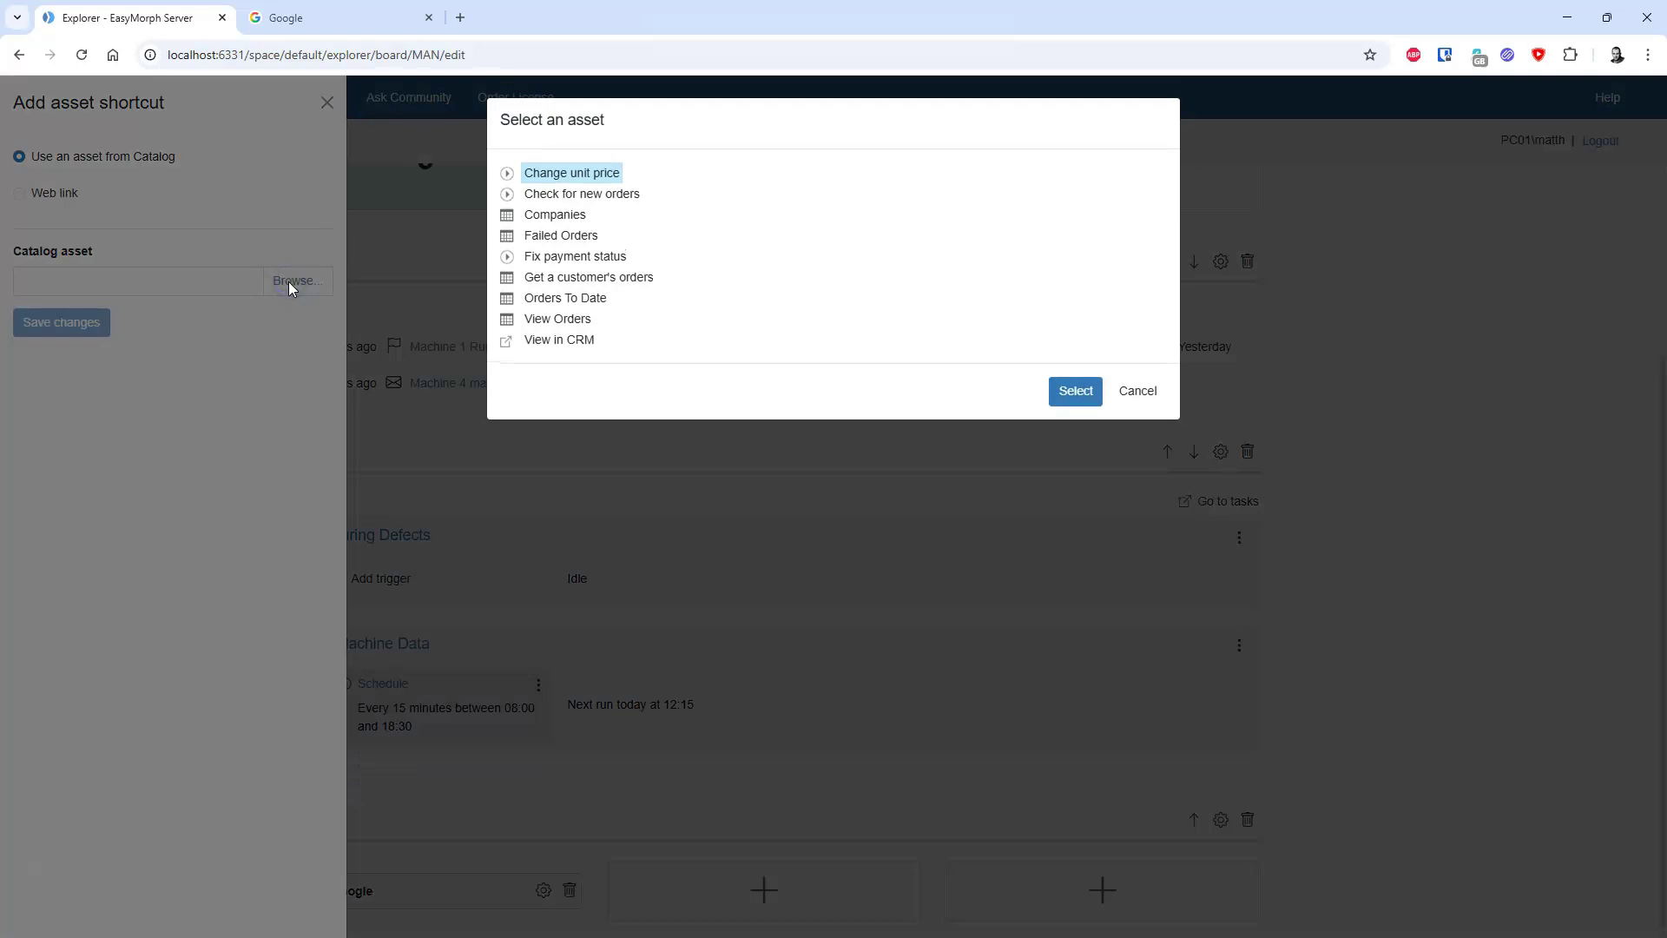
left_click(557, 340)
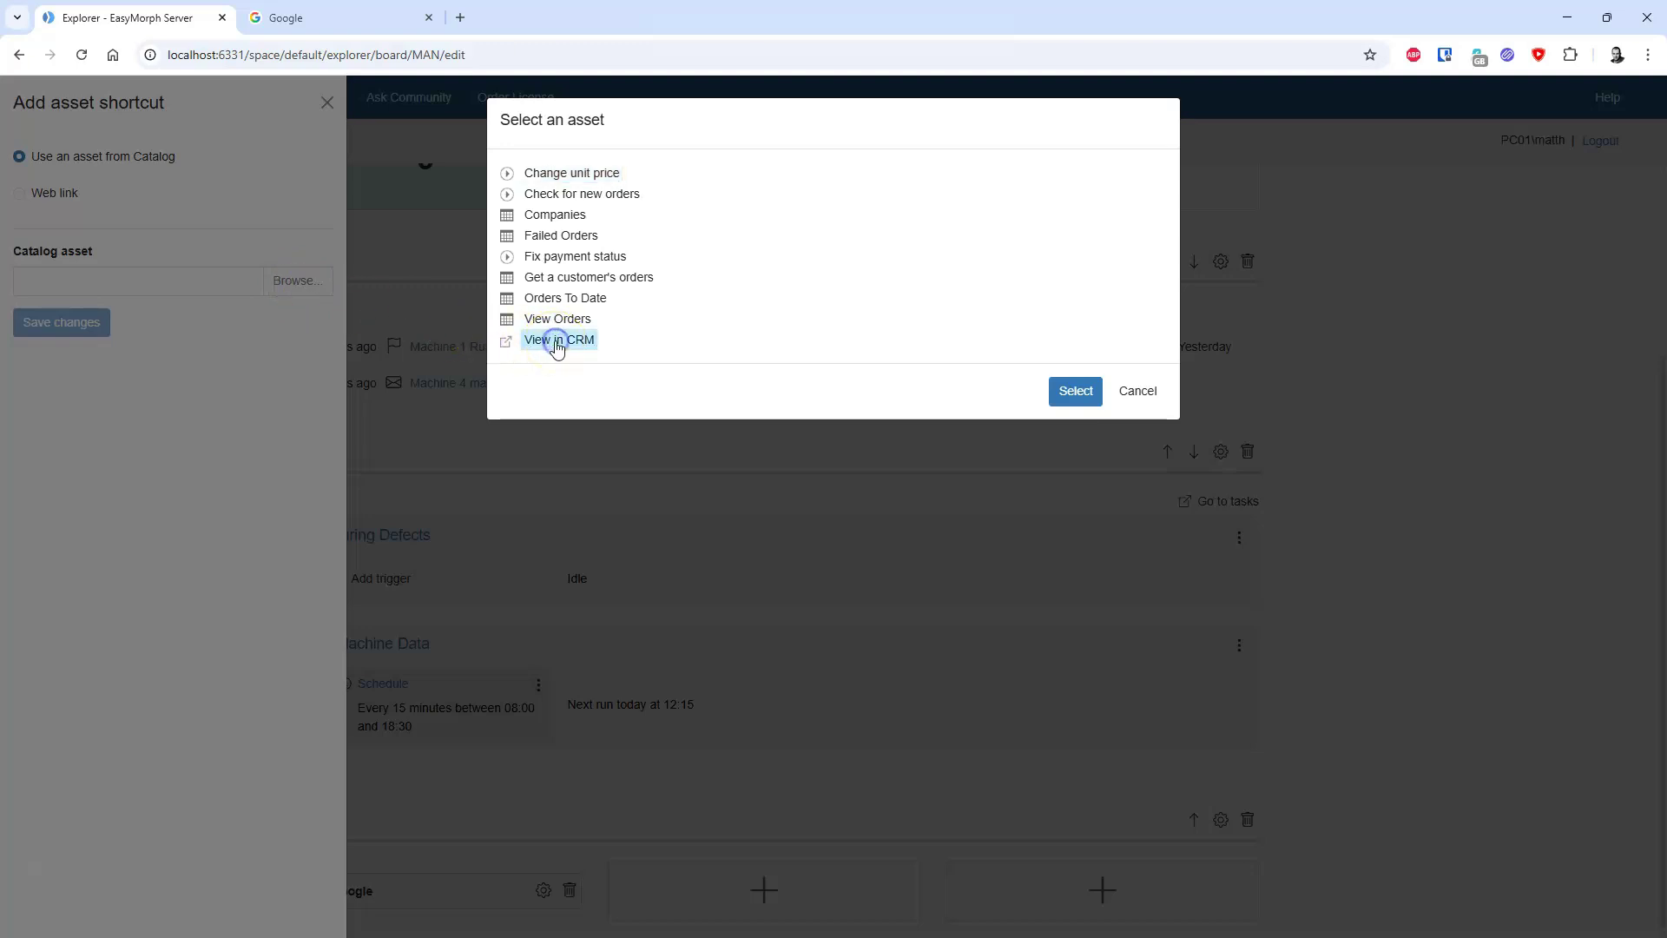
left_click(1067, 395)
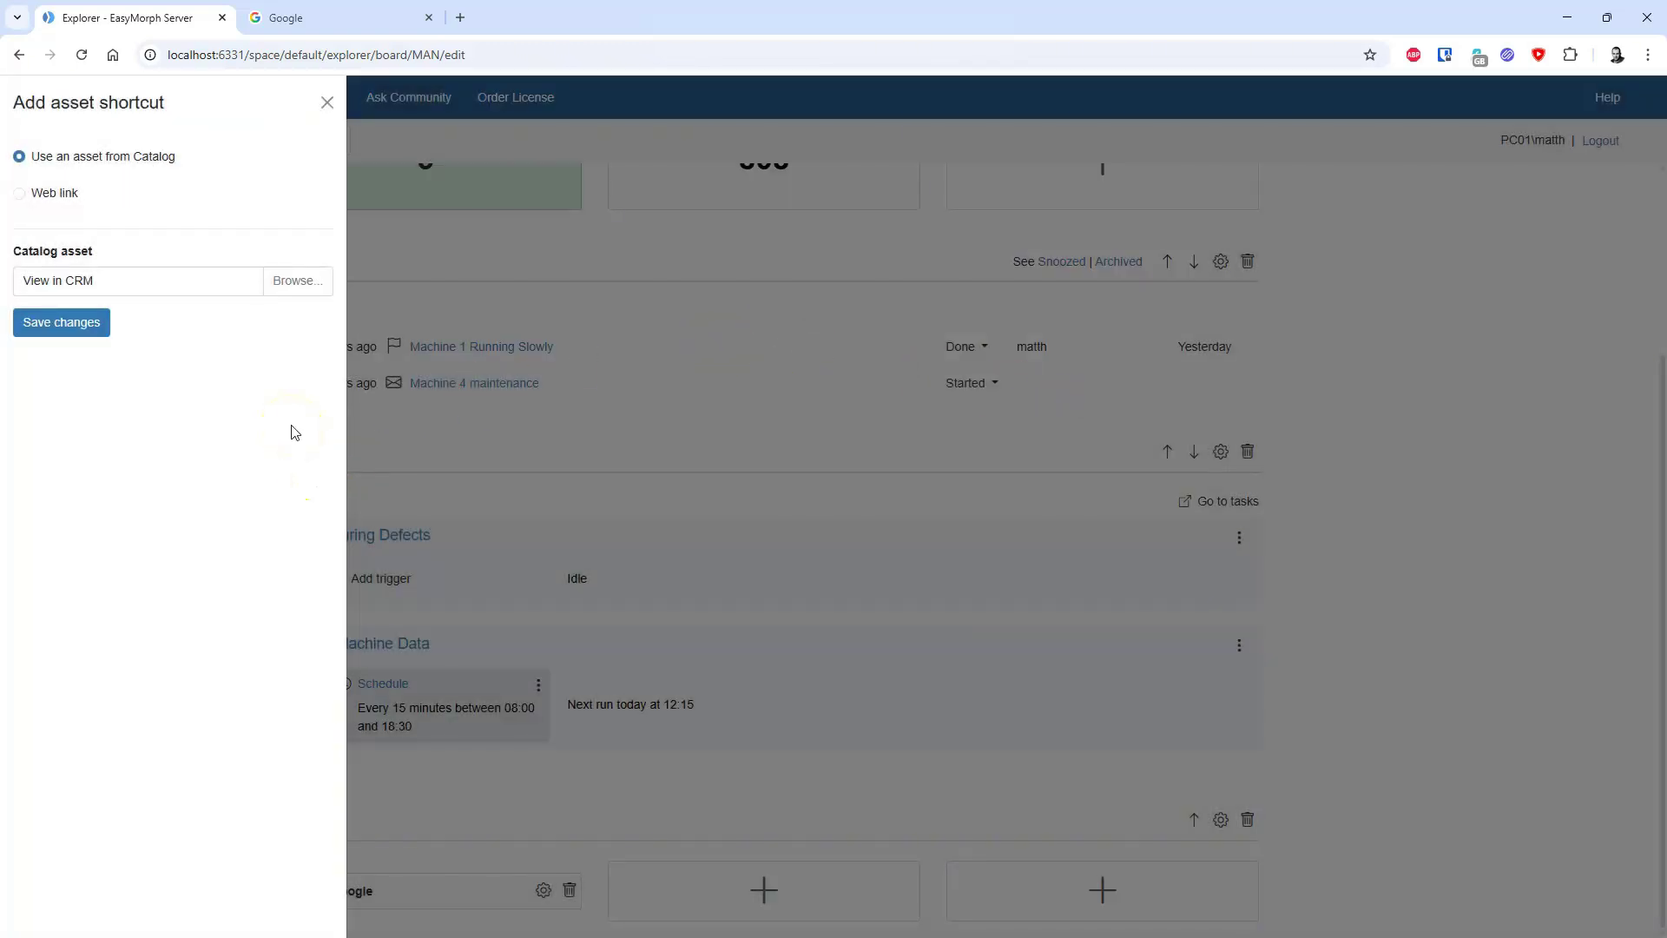
left_click(102, 325)
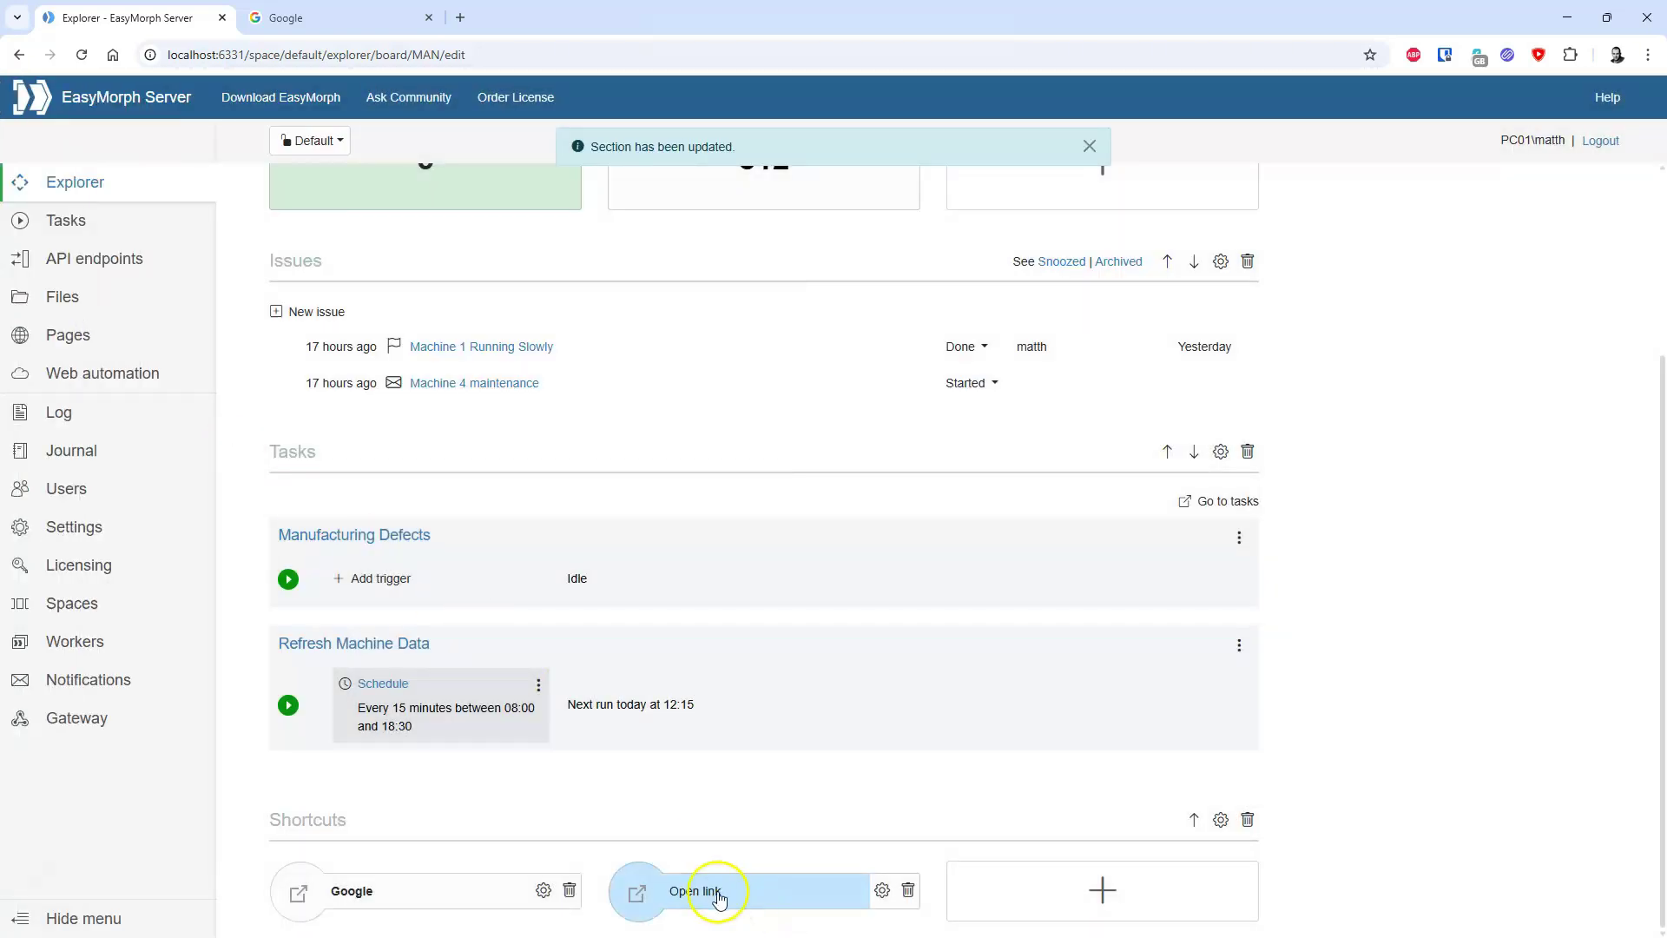
left_click(720, 906)
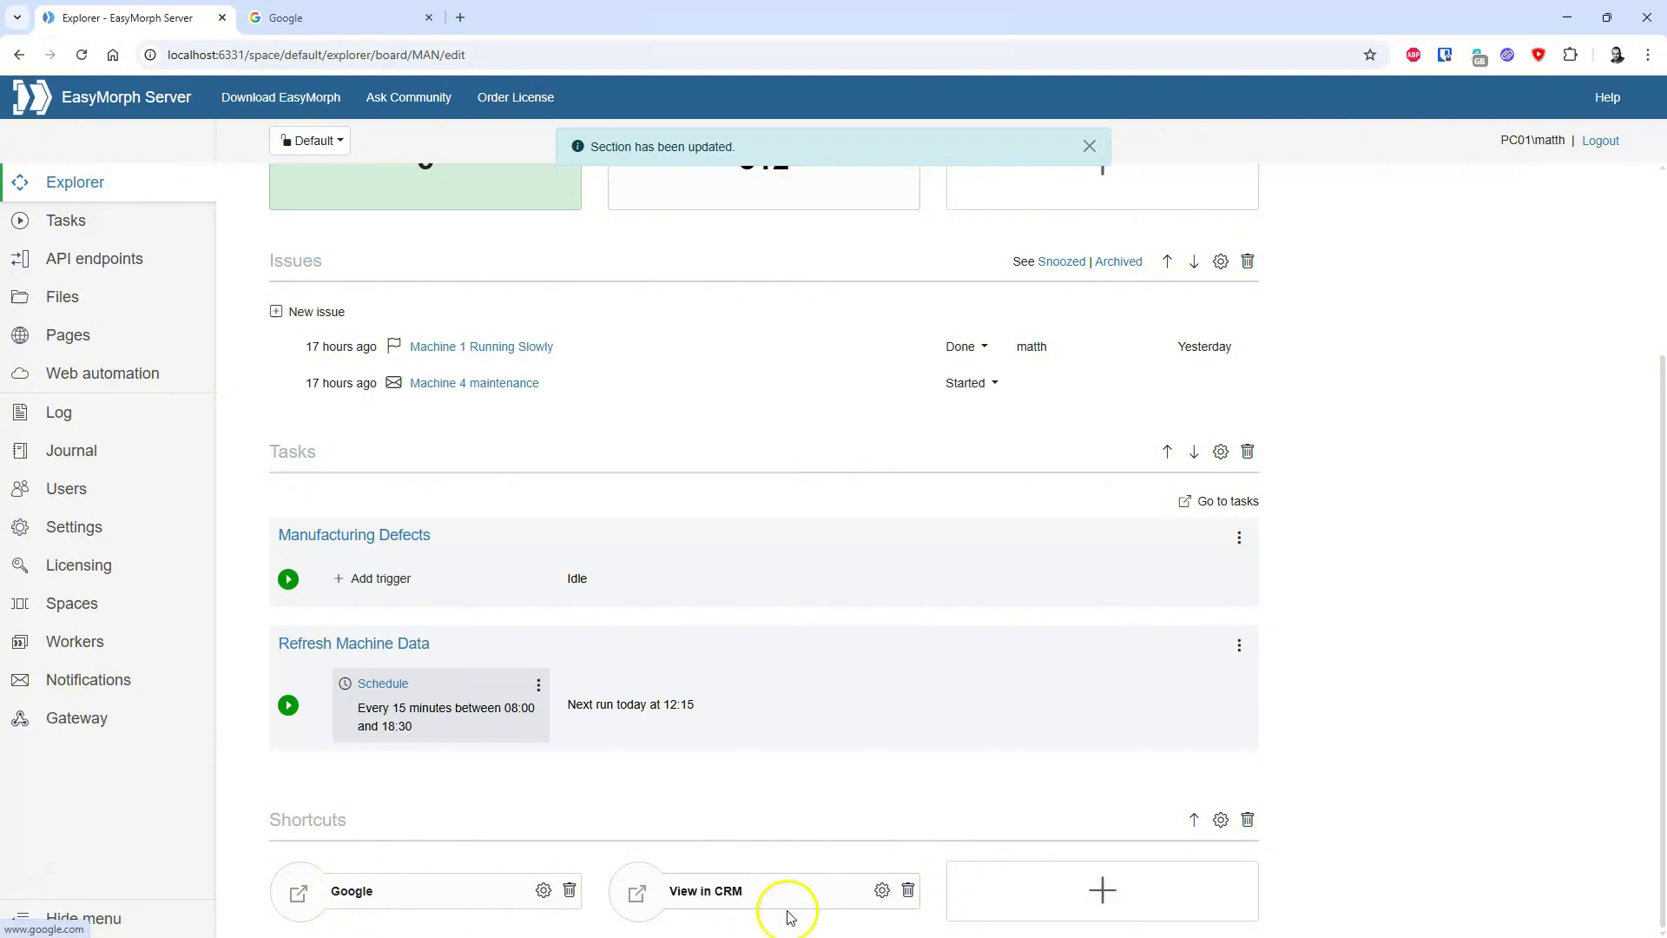
Add the Catalog asset "Check for new orders" as the third shortcut in the Shortcuts section.
left_click(1115, 894)
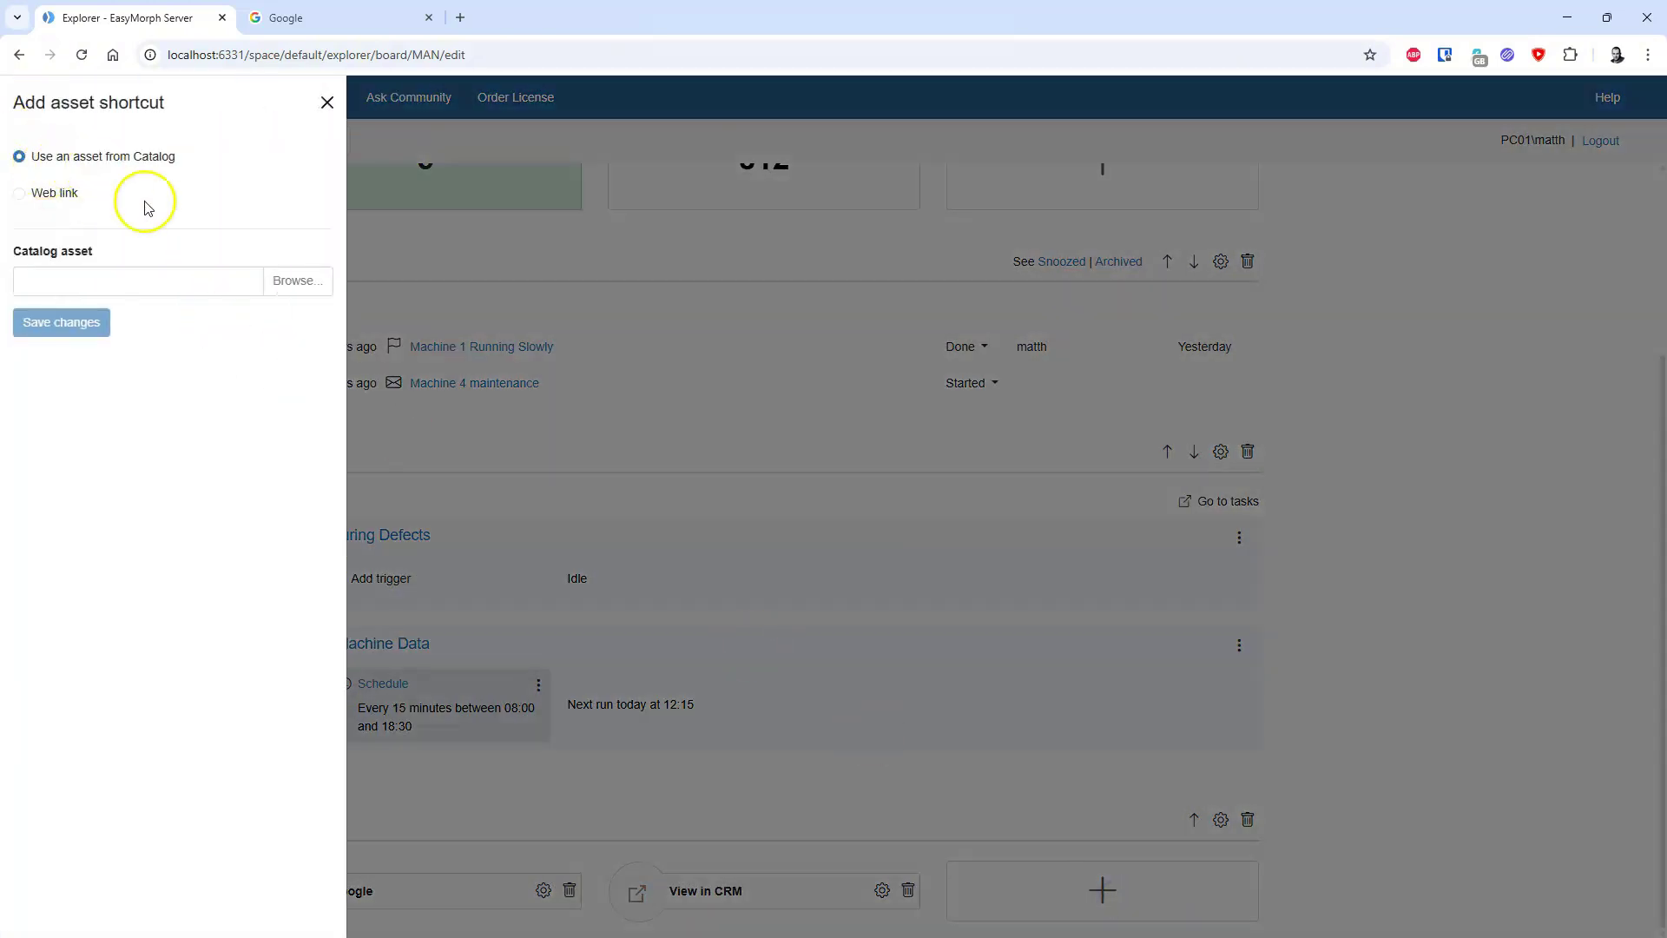
left_click(292, 280)
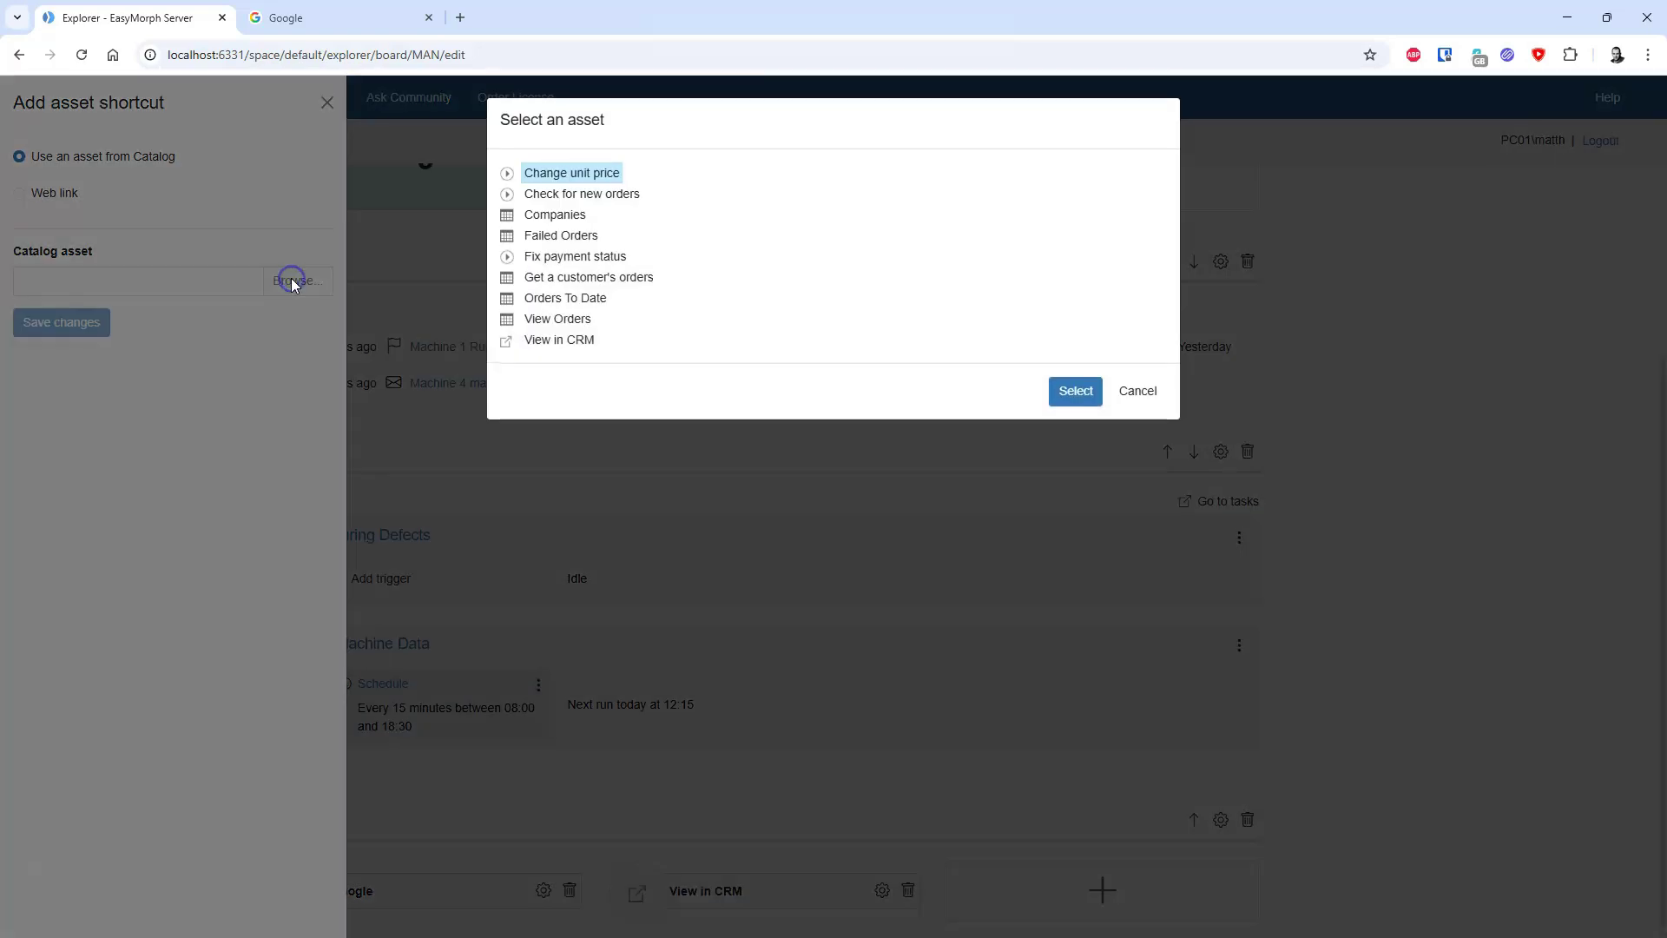
left_click(614, 198)
left_click(1080, 397)
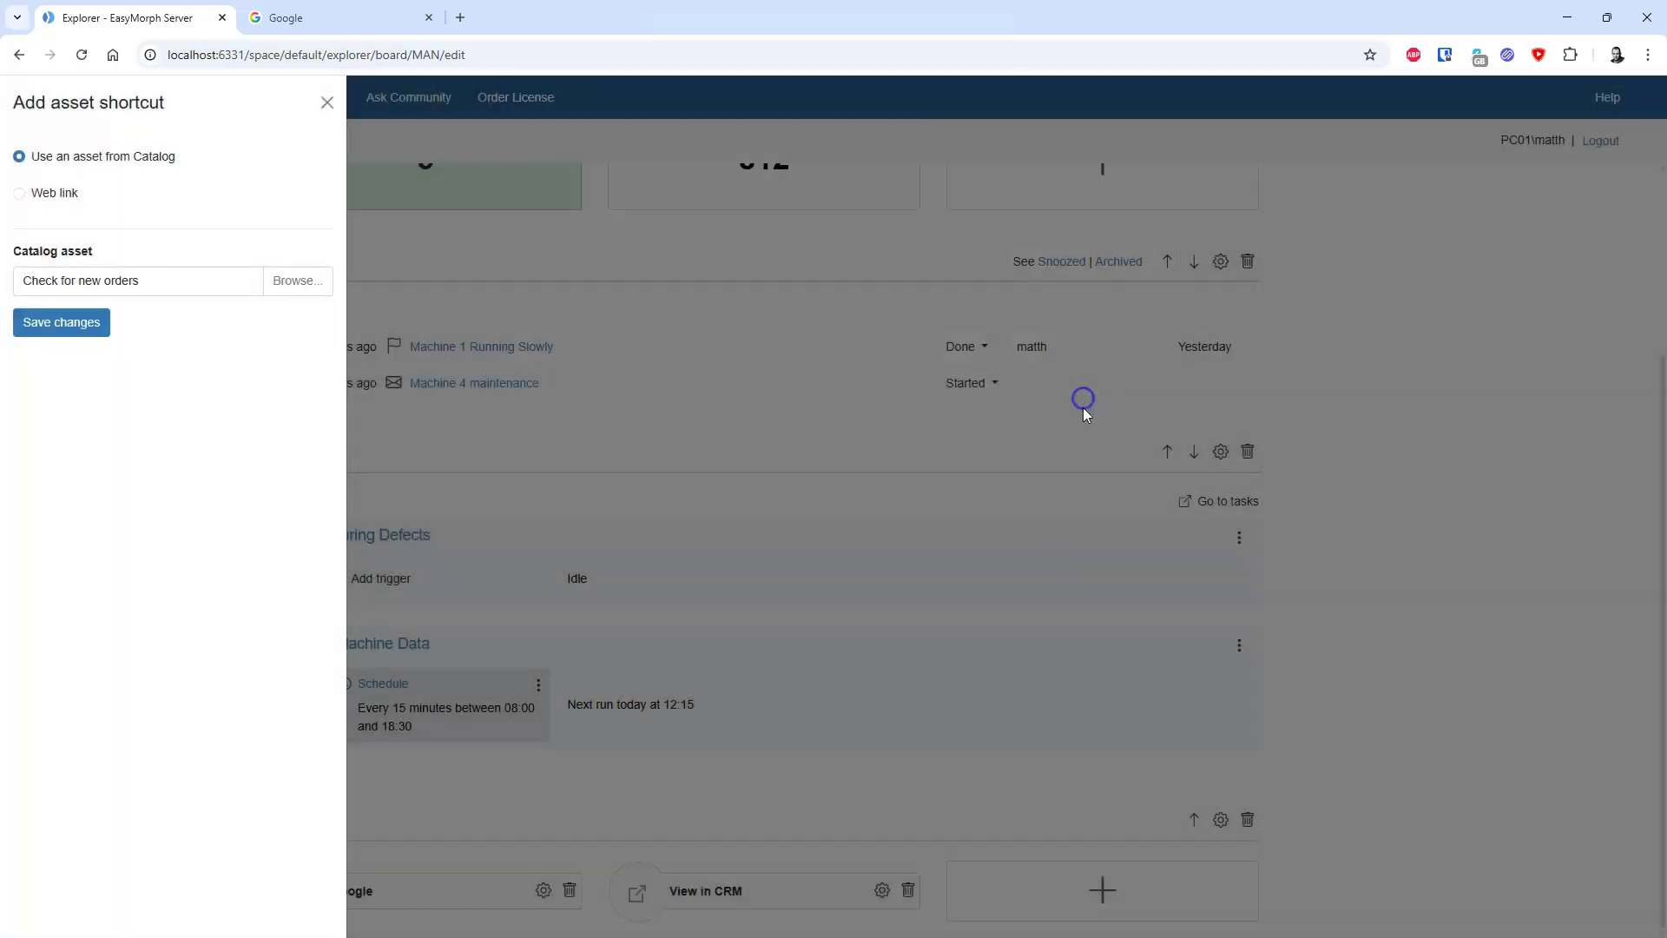
left_click(54, 321)
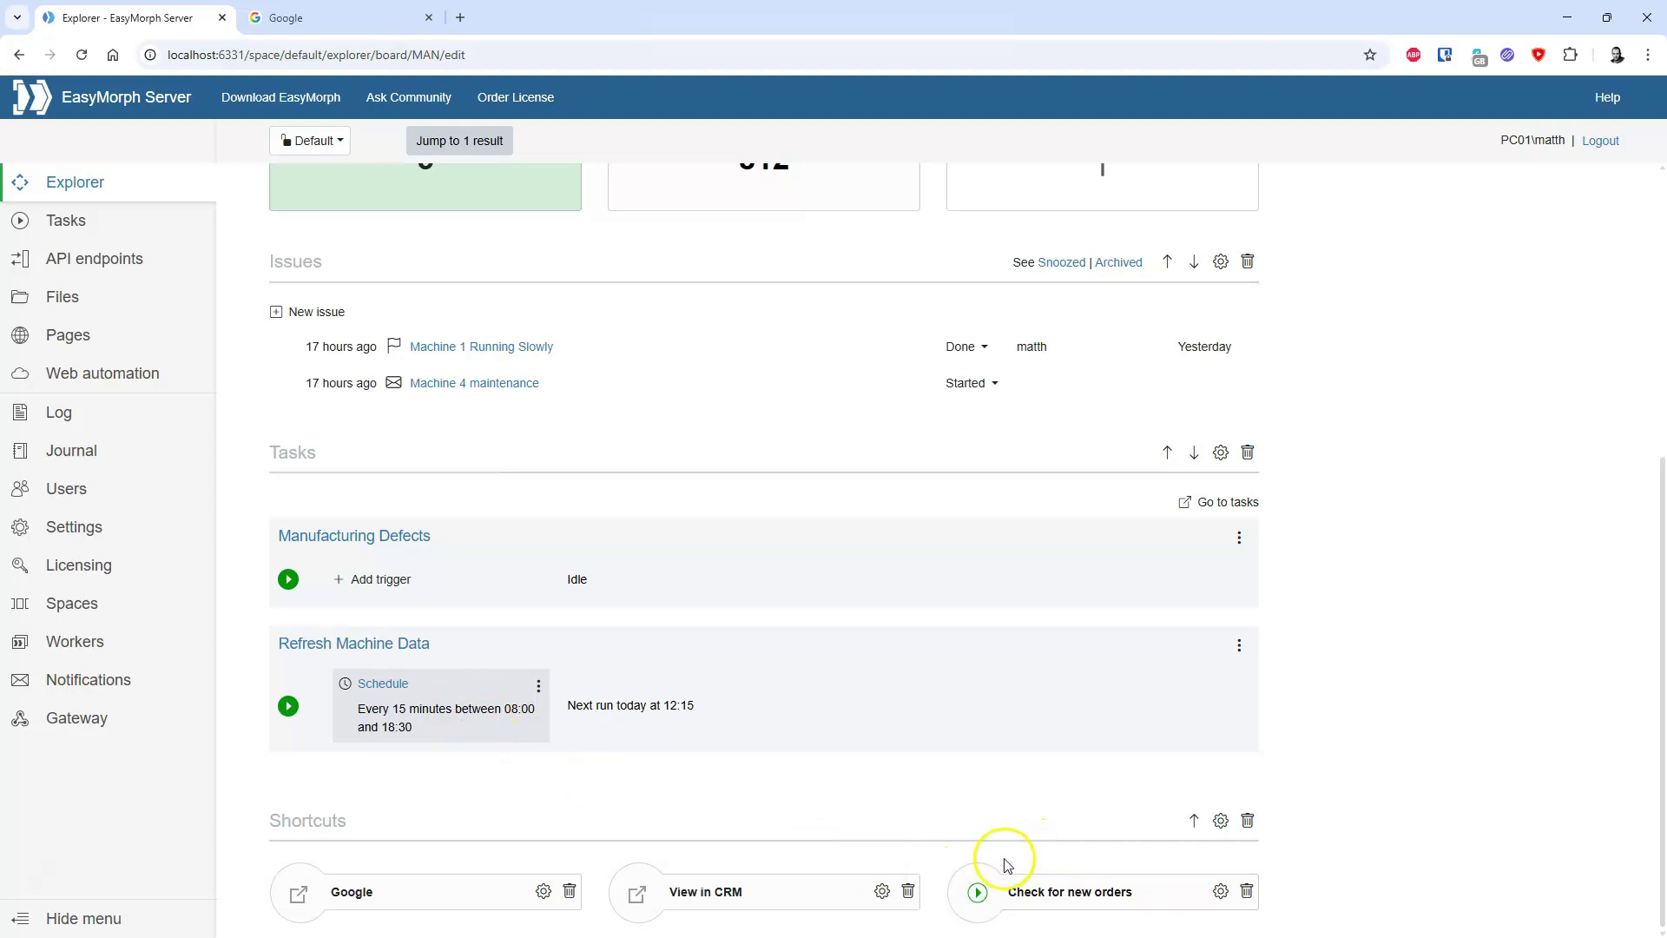
Replace the "View in CRM" shortcut with the Catalog asset "View Orders".
left_click(908, 892)
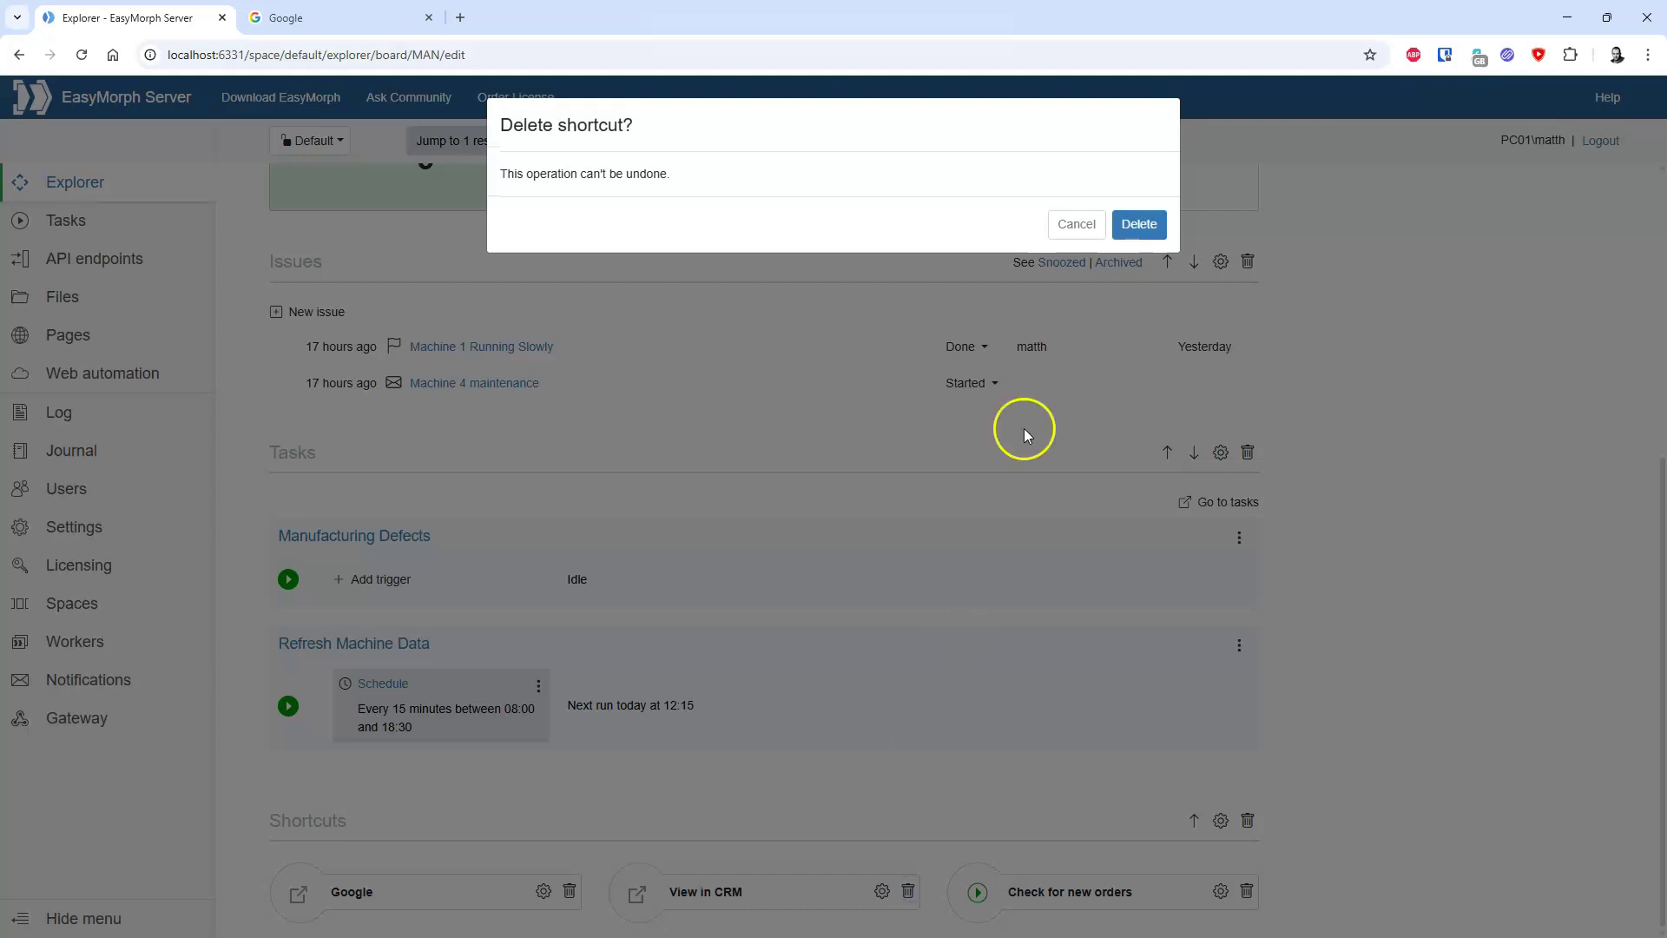
left_click(1134, 228)
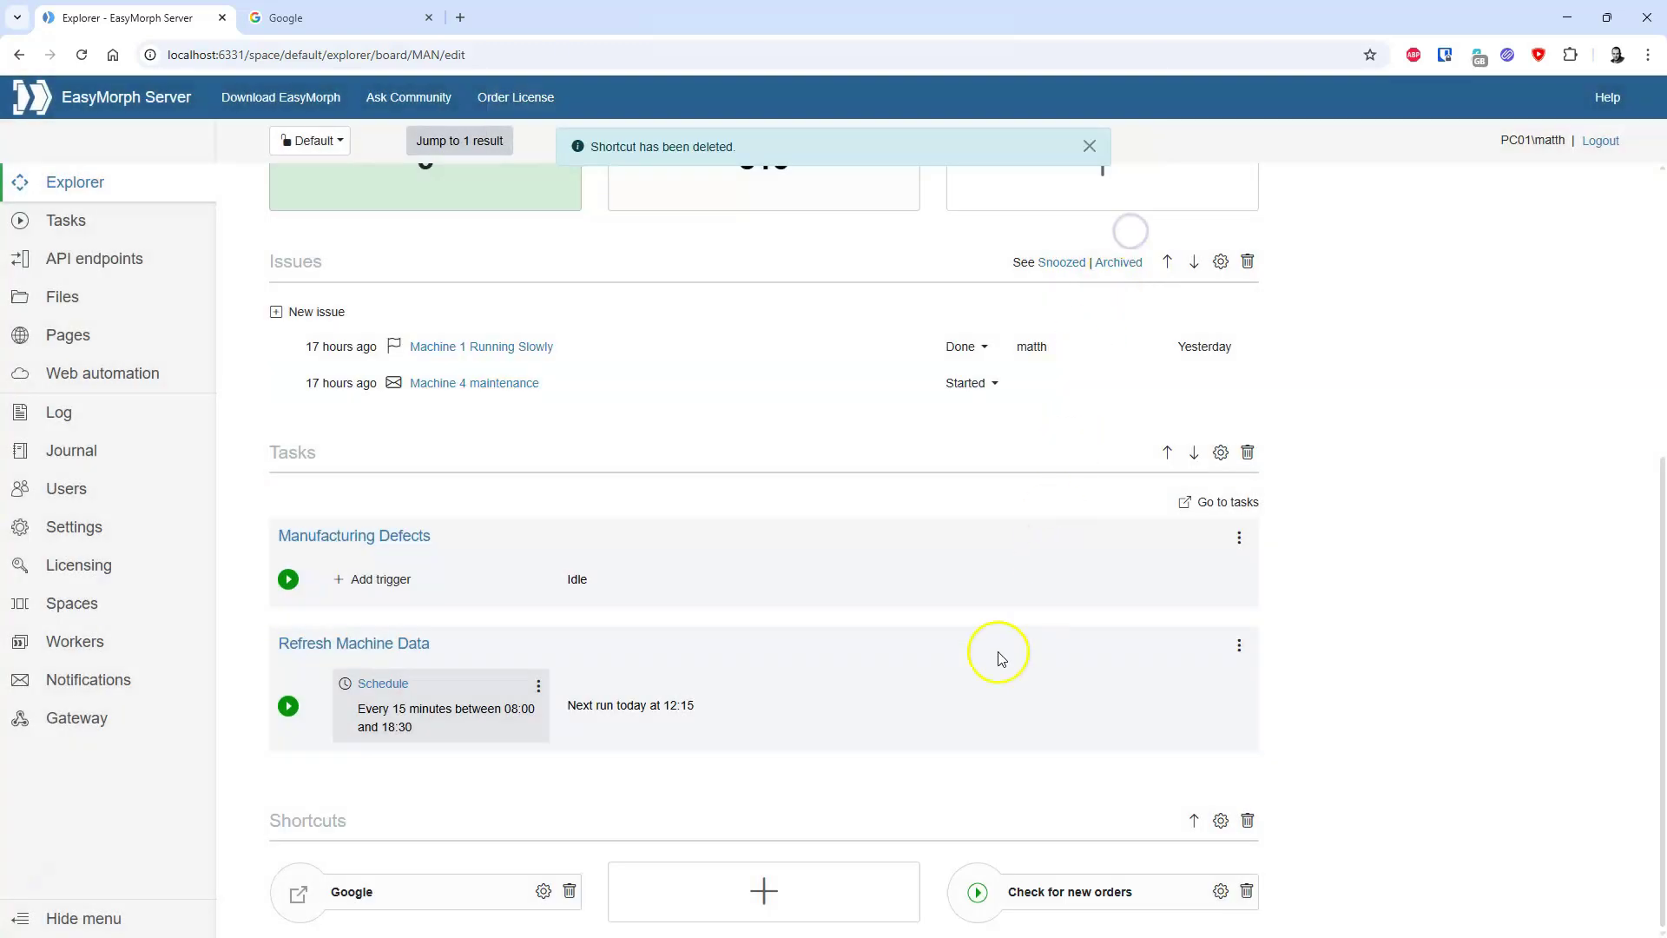
left_click(767, 890)
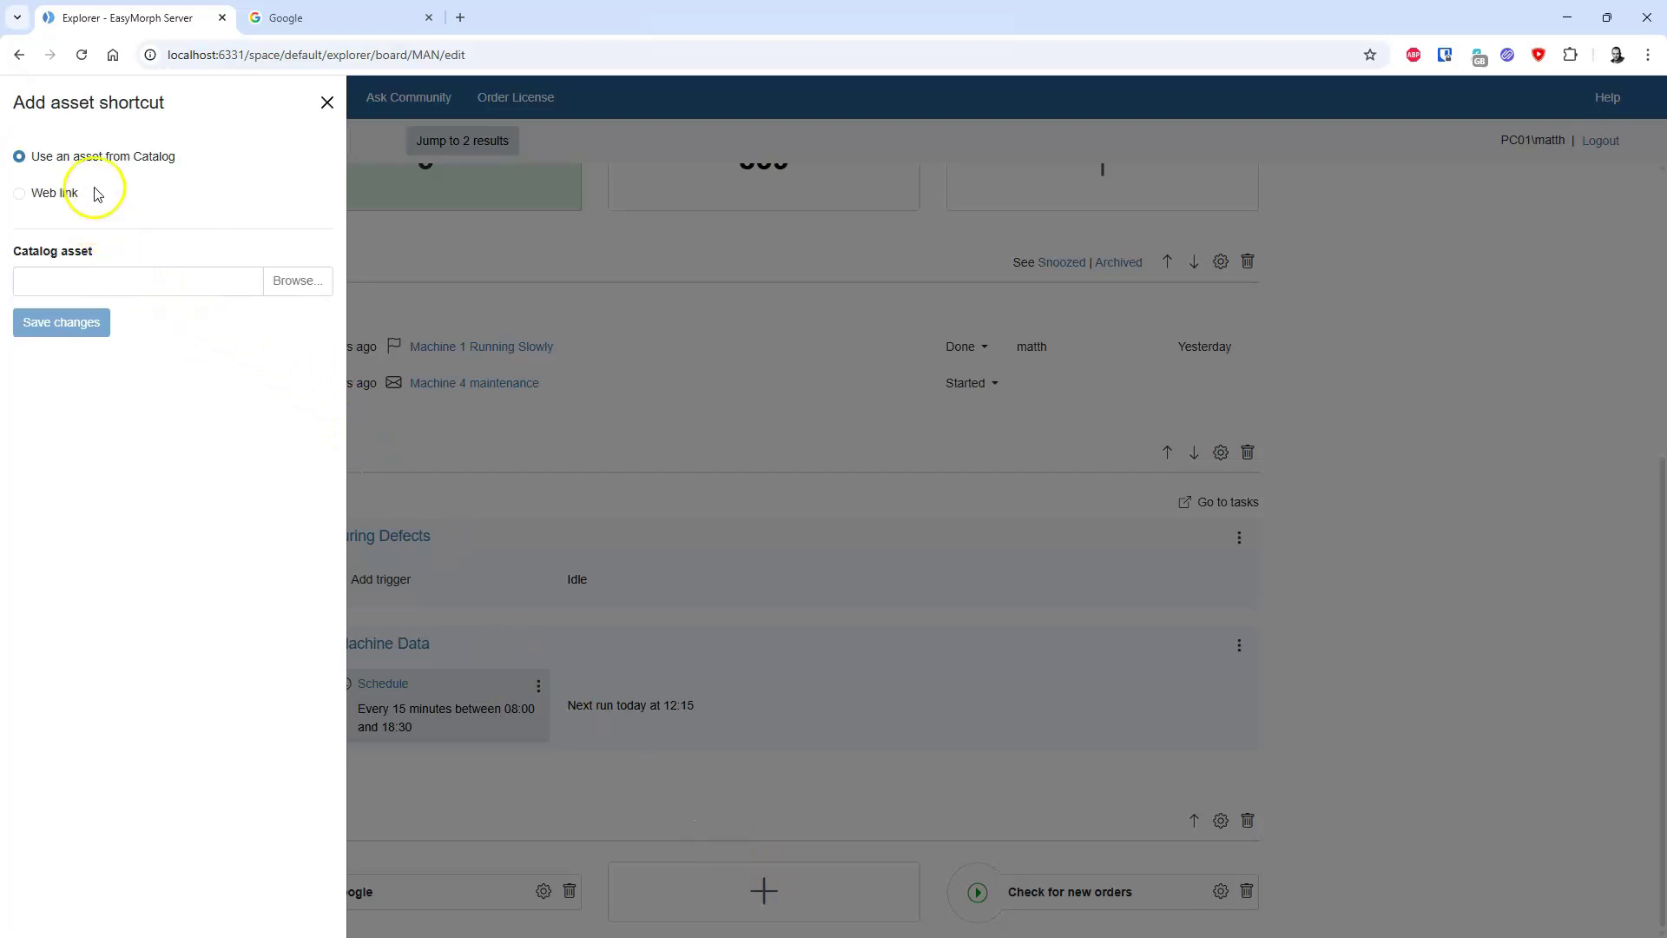
left_click(290, 281)
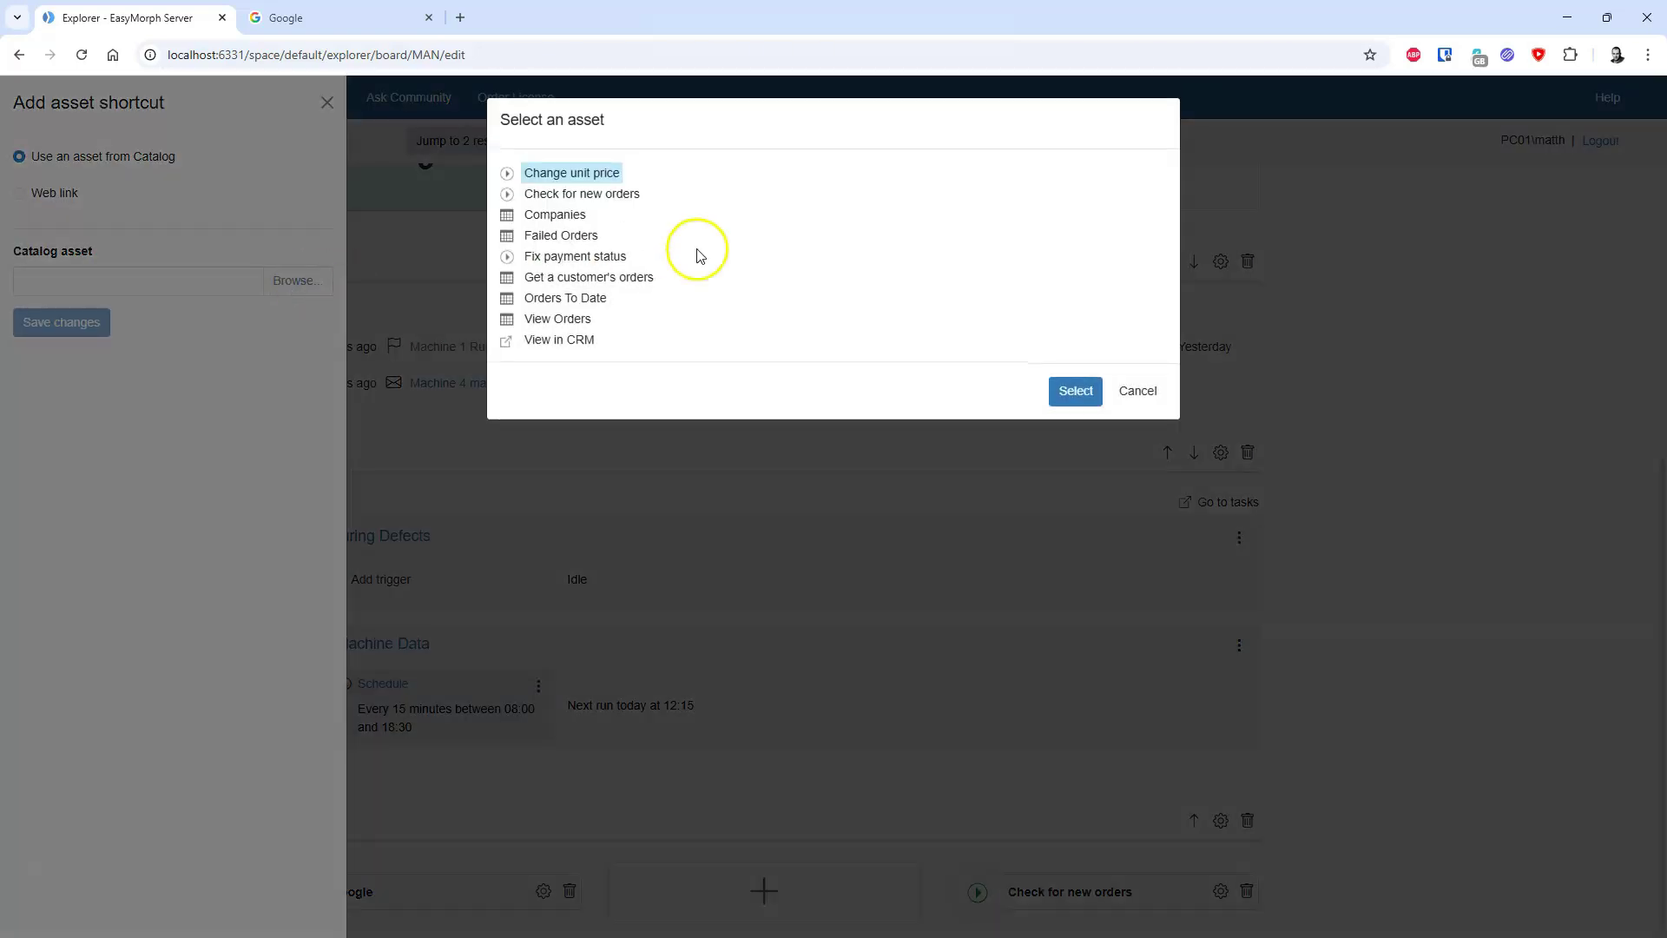
left_click(585, 323)
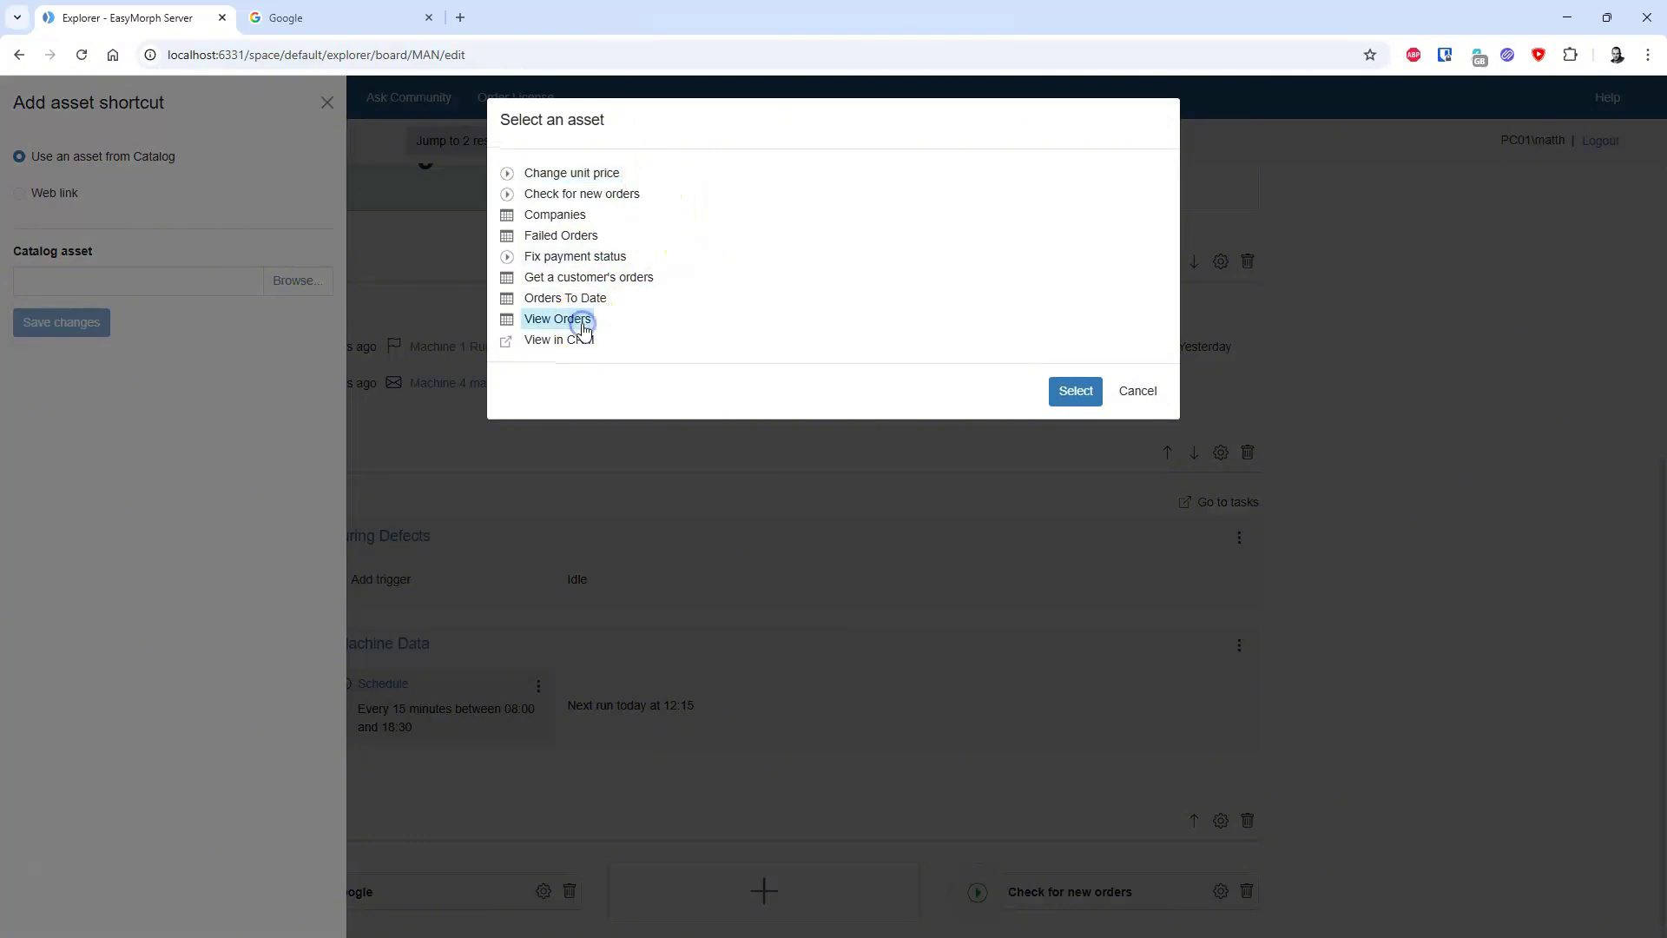
left_click(1075, 392)
left_click(61, 322)
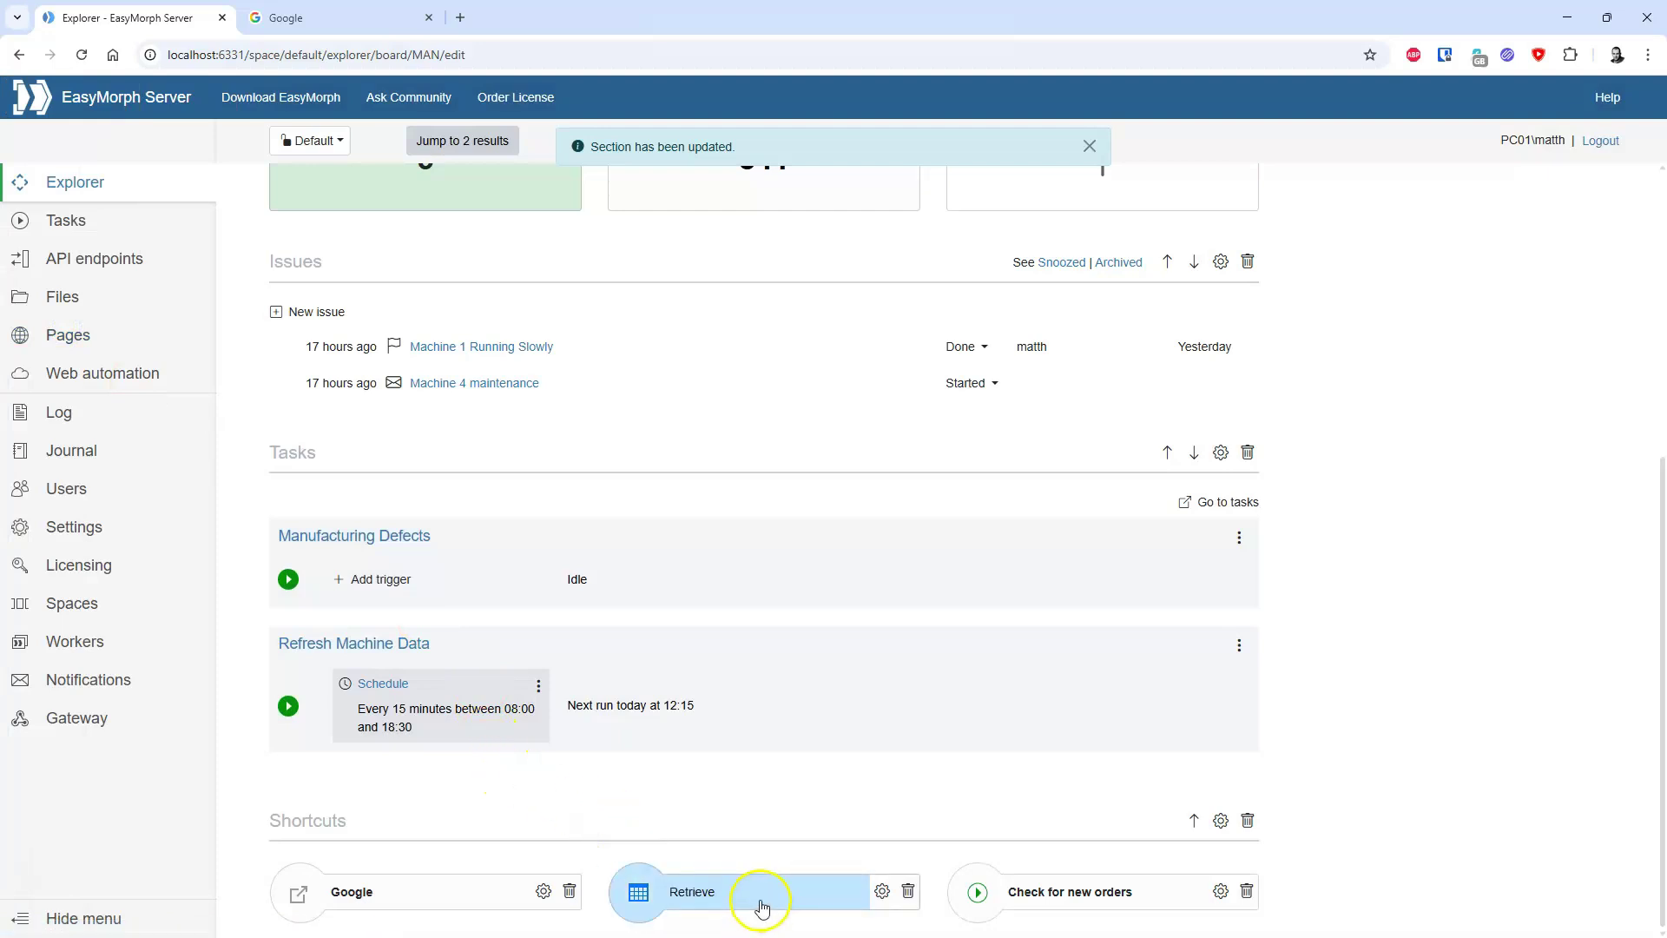
Test the View Orders shortcut by retrieving orders with the parameter "Being Manufactured", and widen the Customer column in the result.
left_click(759, 899)
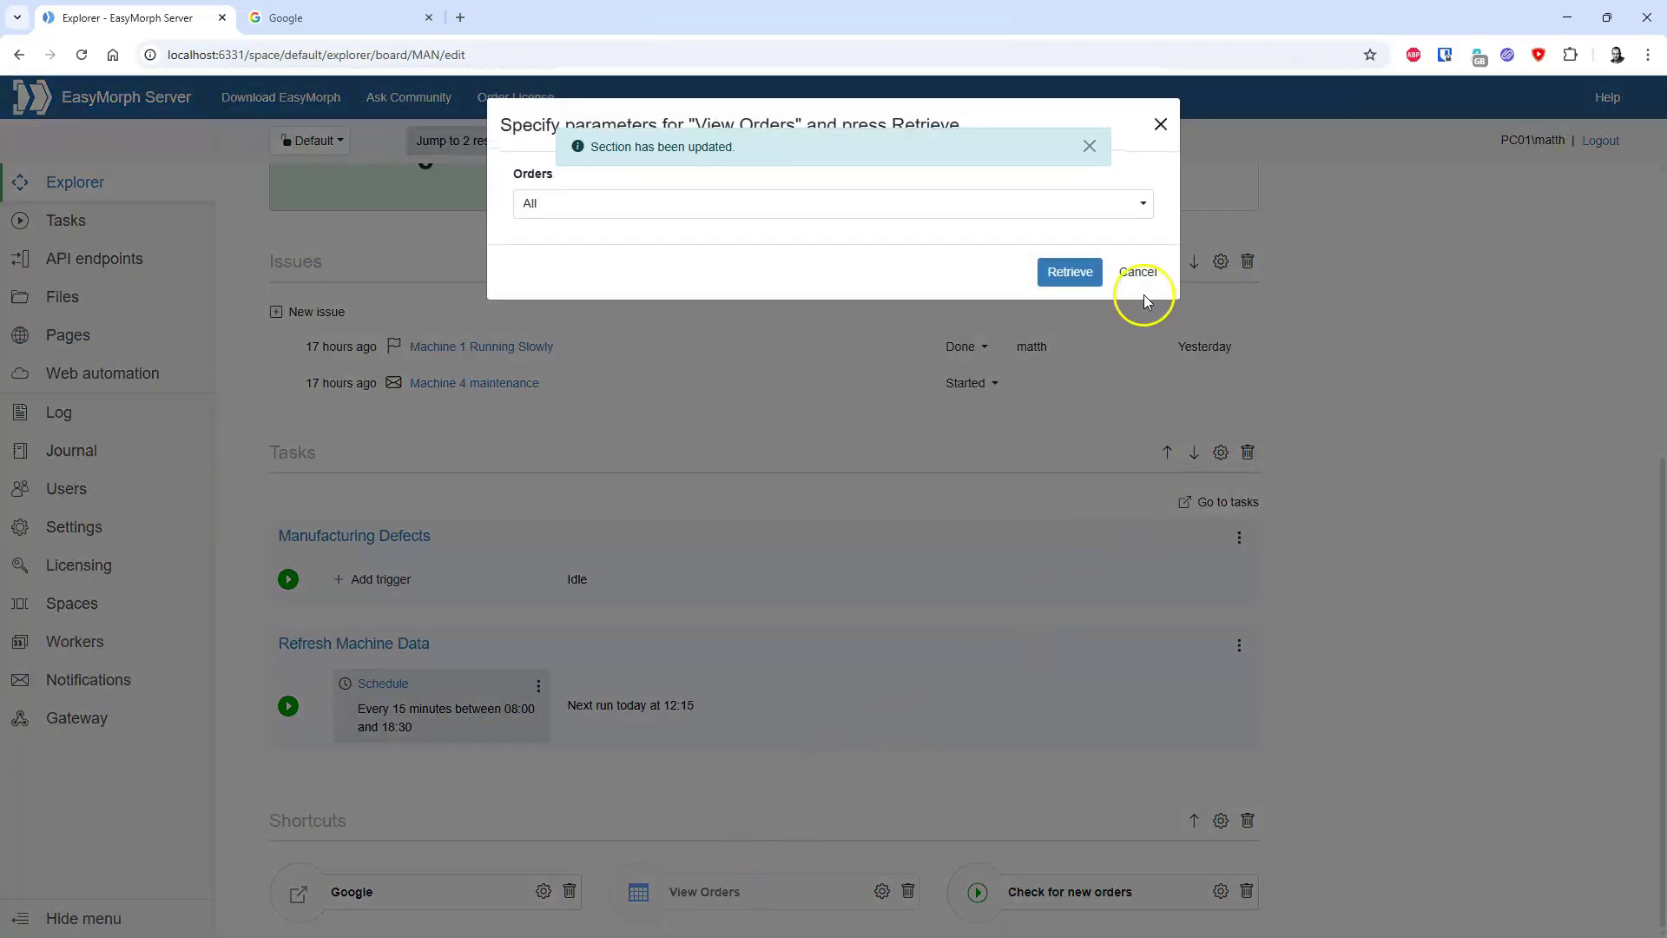
left_click(1136, 212)
left_click(691, 266)
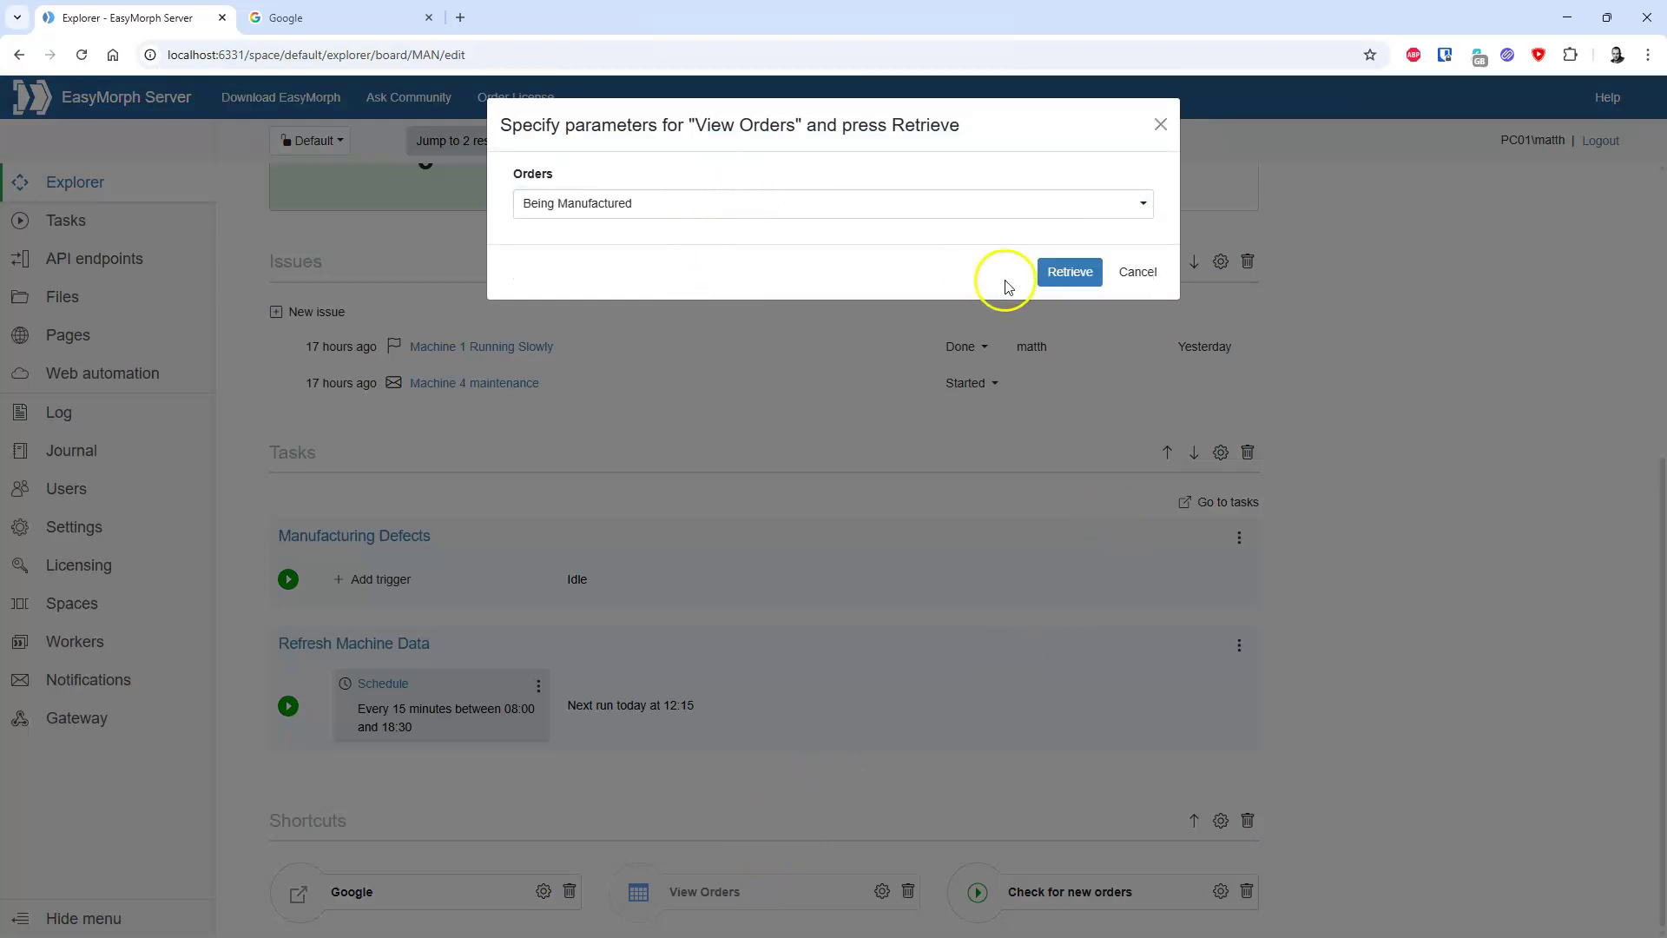
left_click(1061, 276)
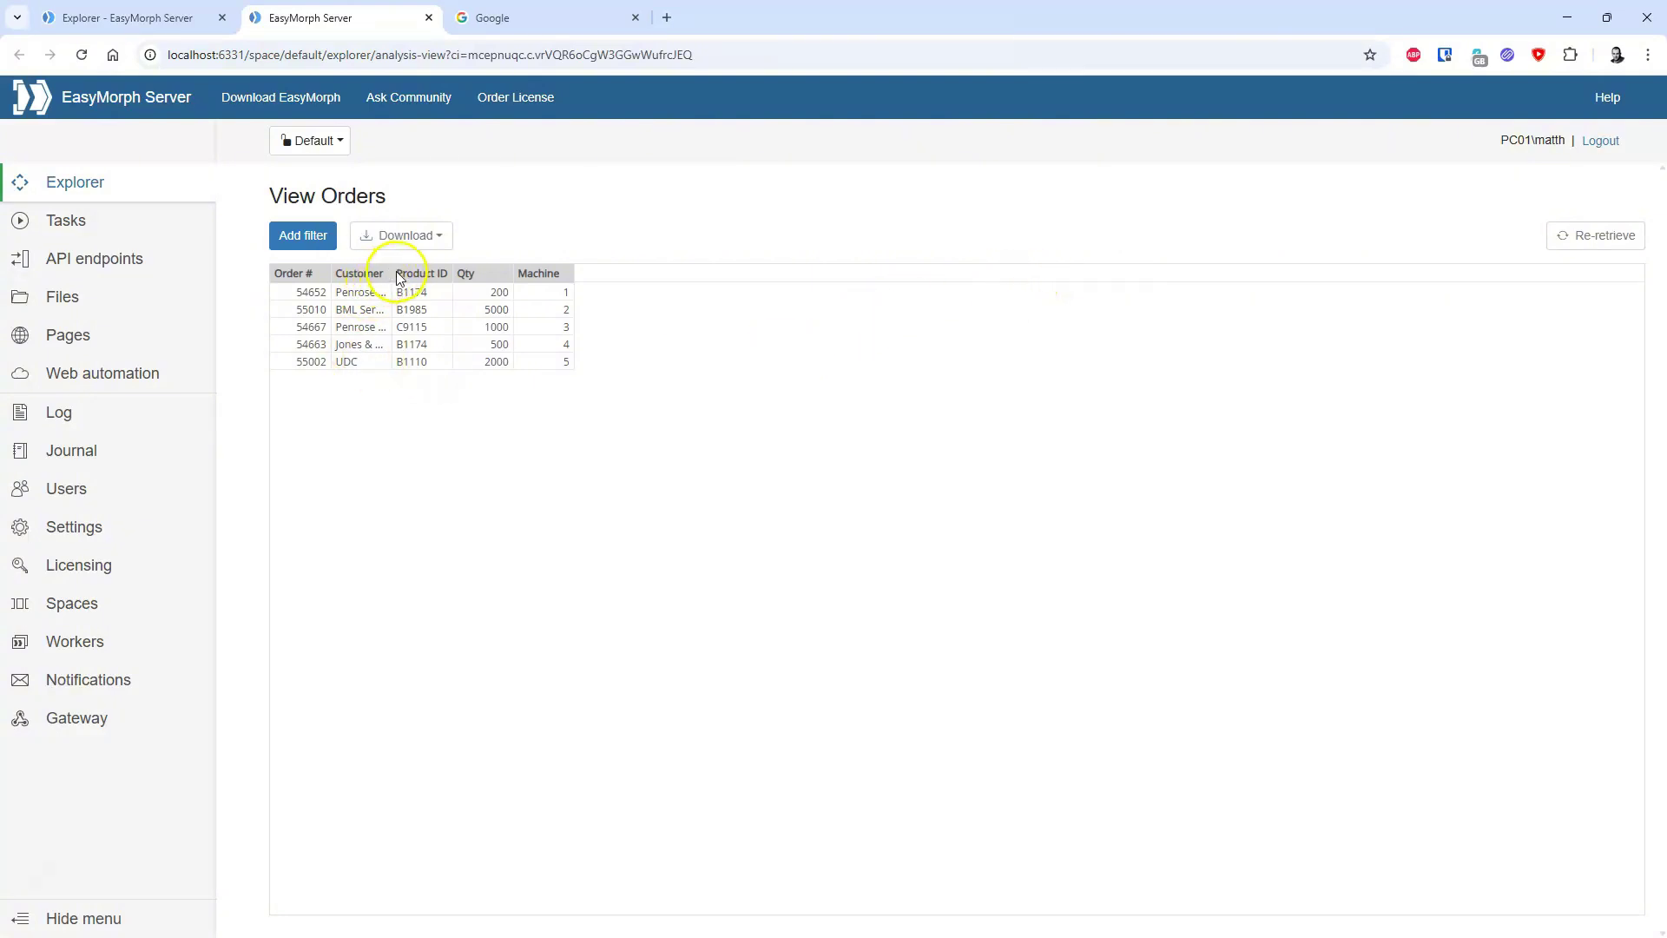
left_click_drag(393, 272, 502, 273)
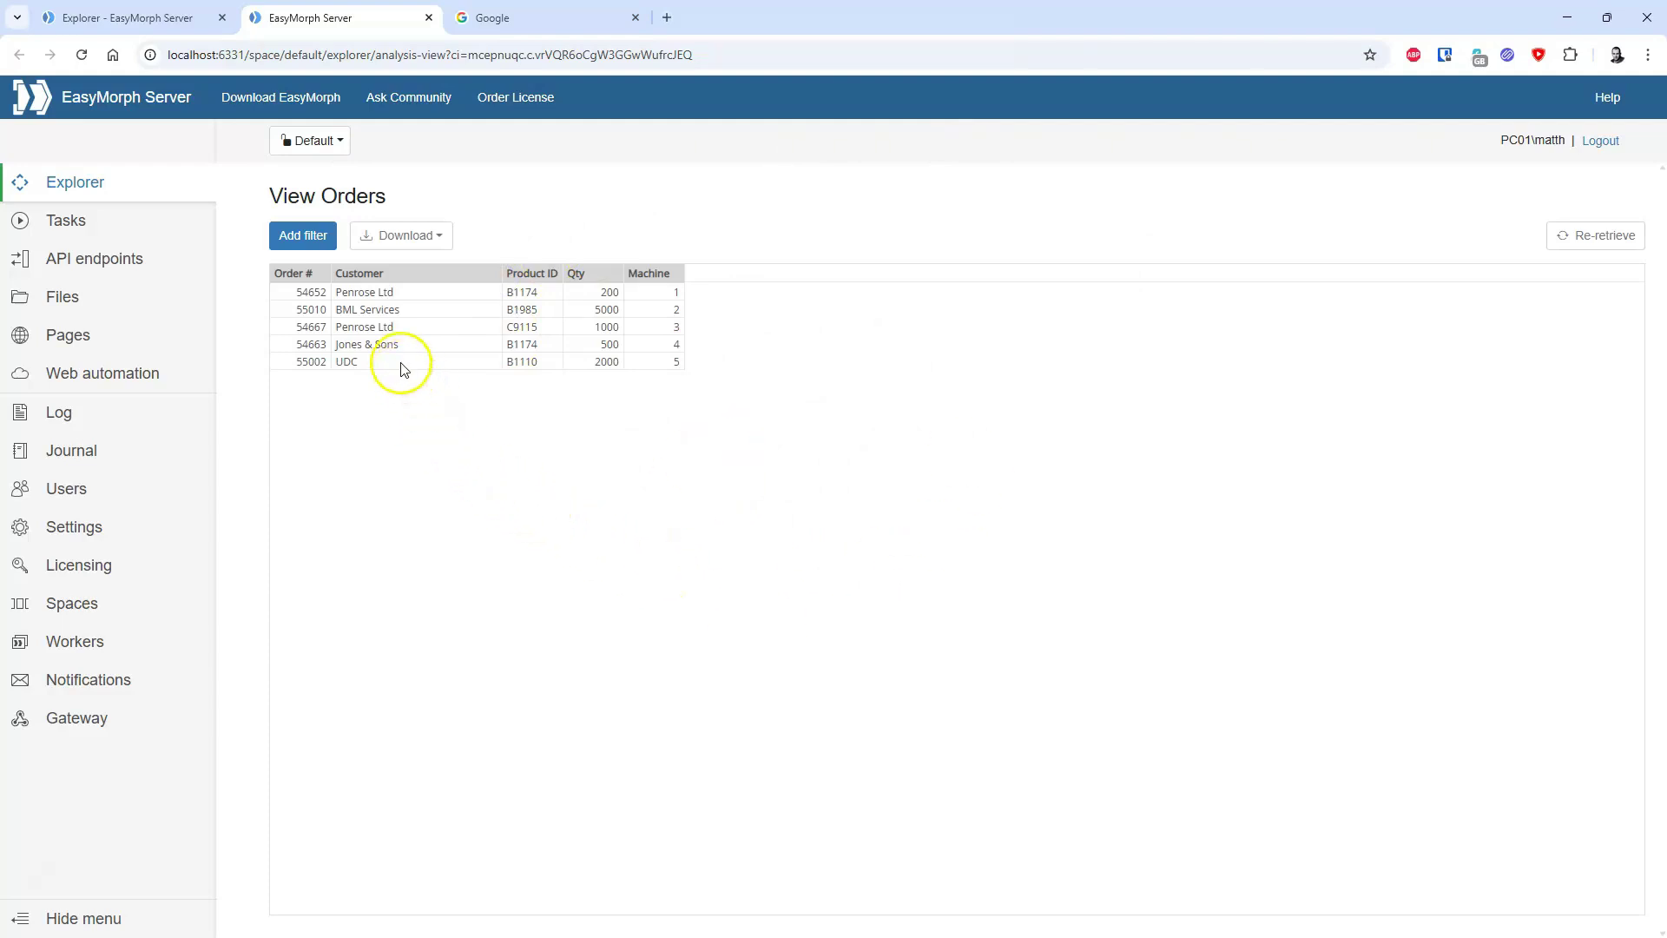
Add Order # and Customer filters to the retrieved orders and filter the rows to the customer Penrose Ltd.
left_click(310, 228)
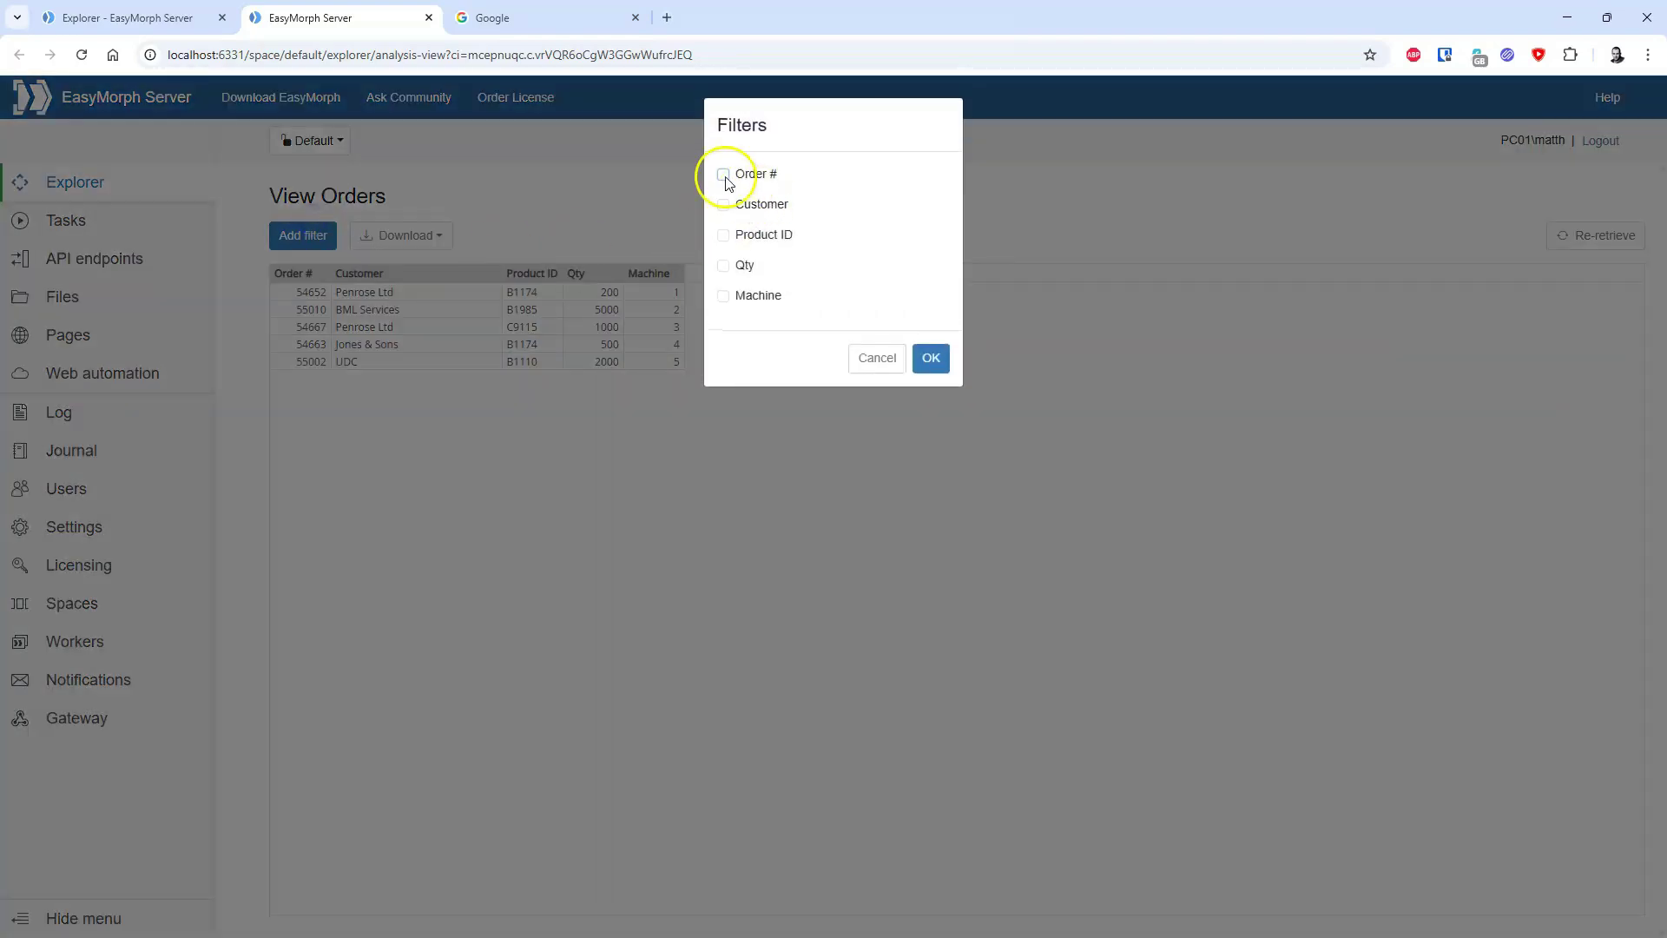
left_click(724, 174)
left_click(724, 205)
left_click(724, 175)
left_click(930, 358)
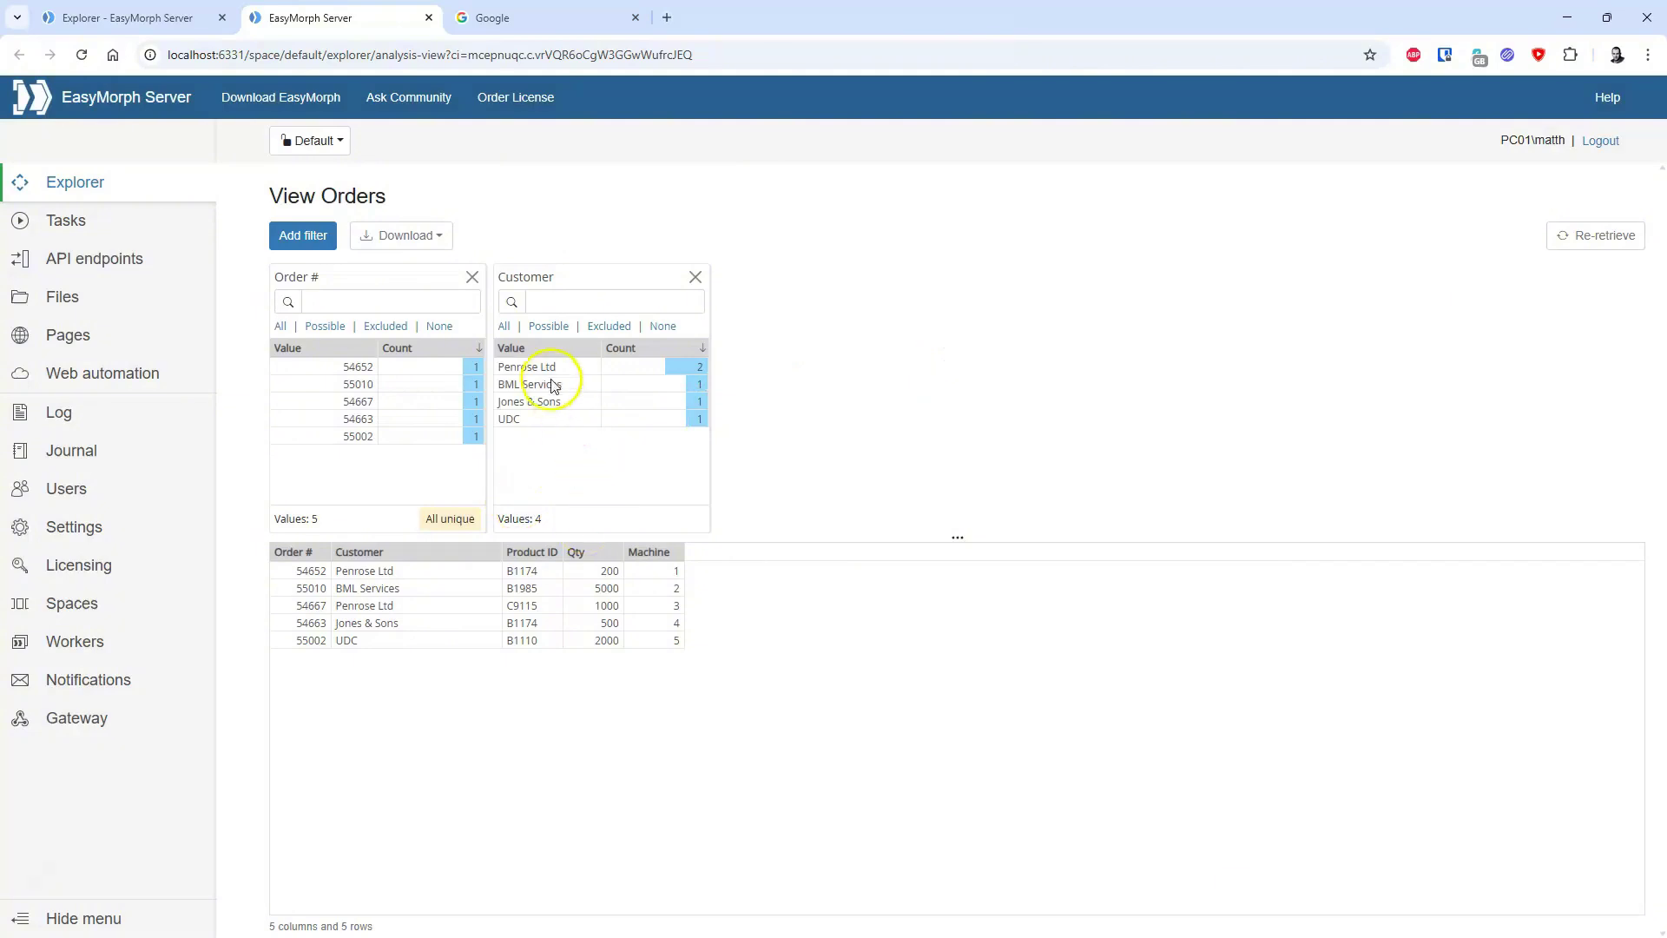
left_click(556, 366)
left_click(635, 518)
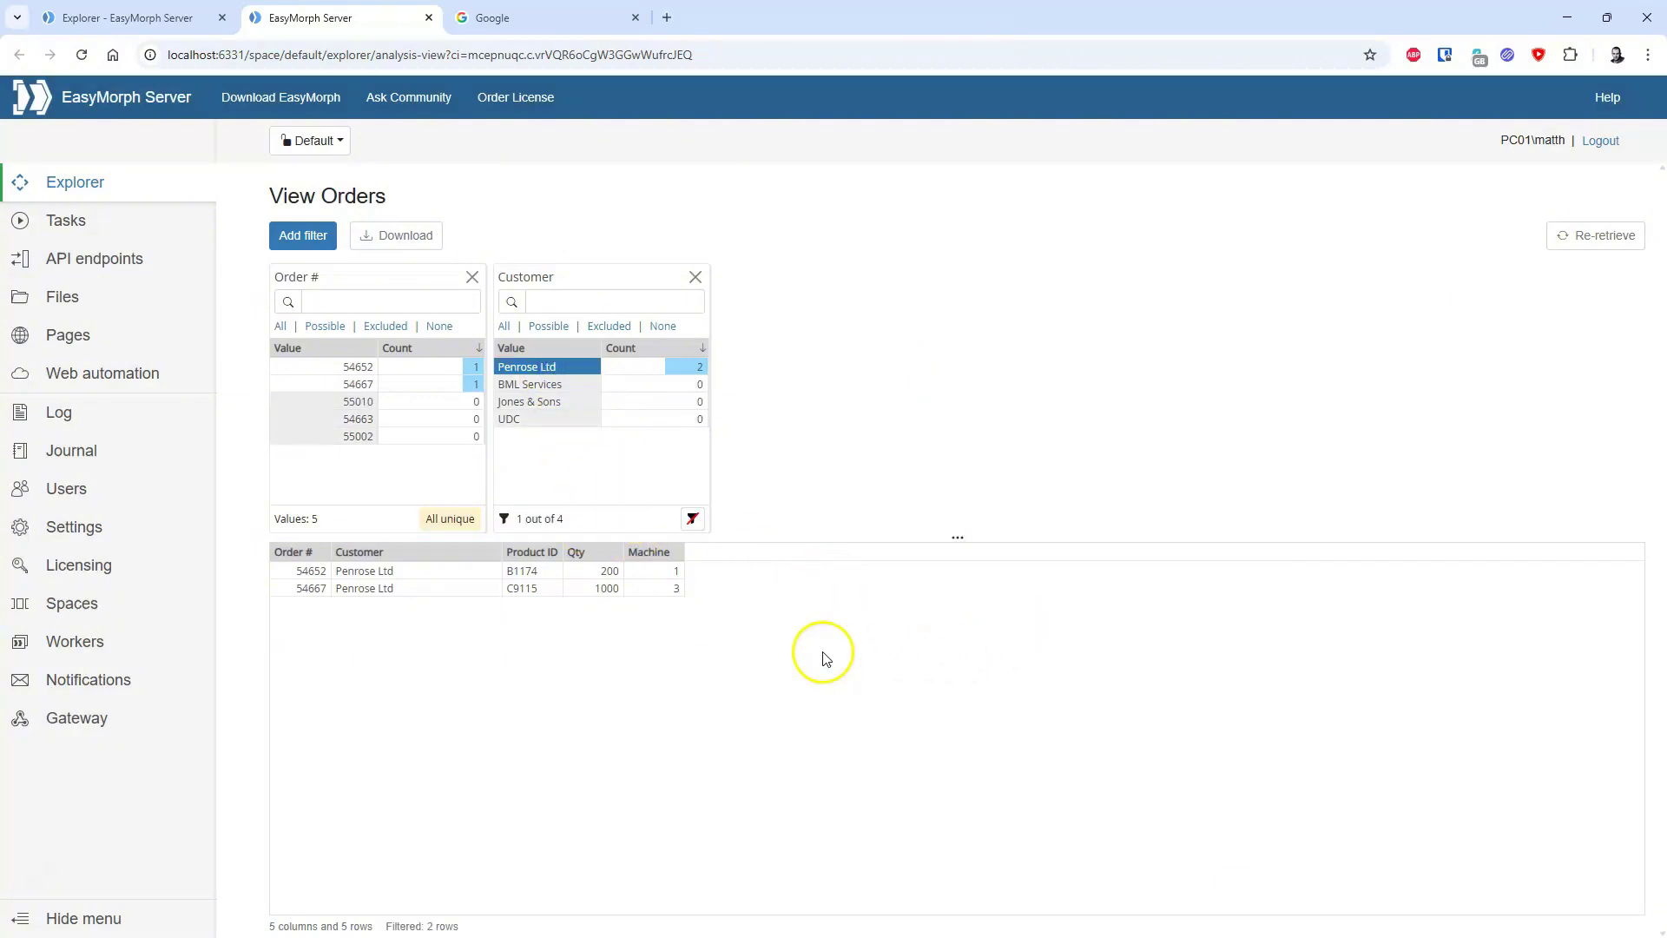
Check the download options and available file formats for the filtered orders without downloading anything.
left_click(414, 249)
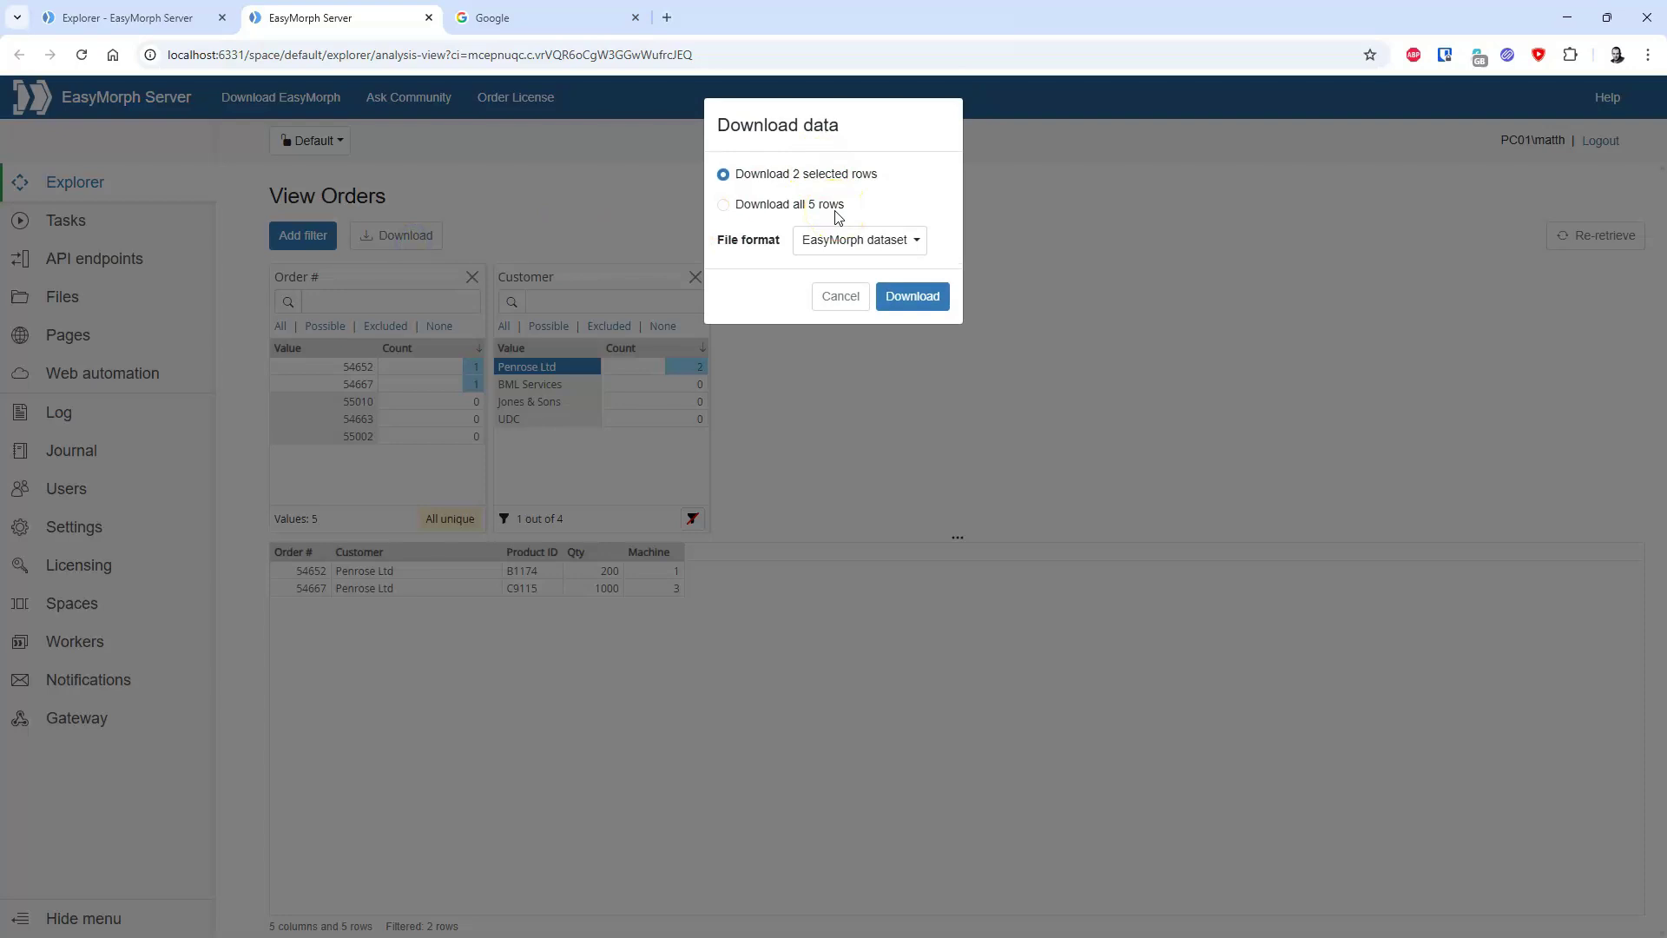
left_click(890, 240)
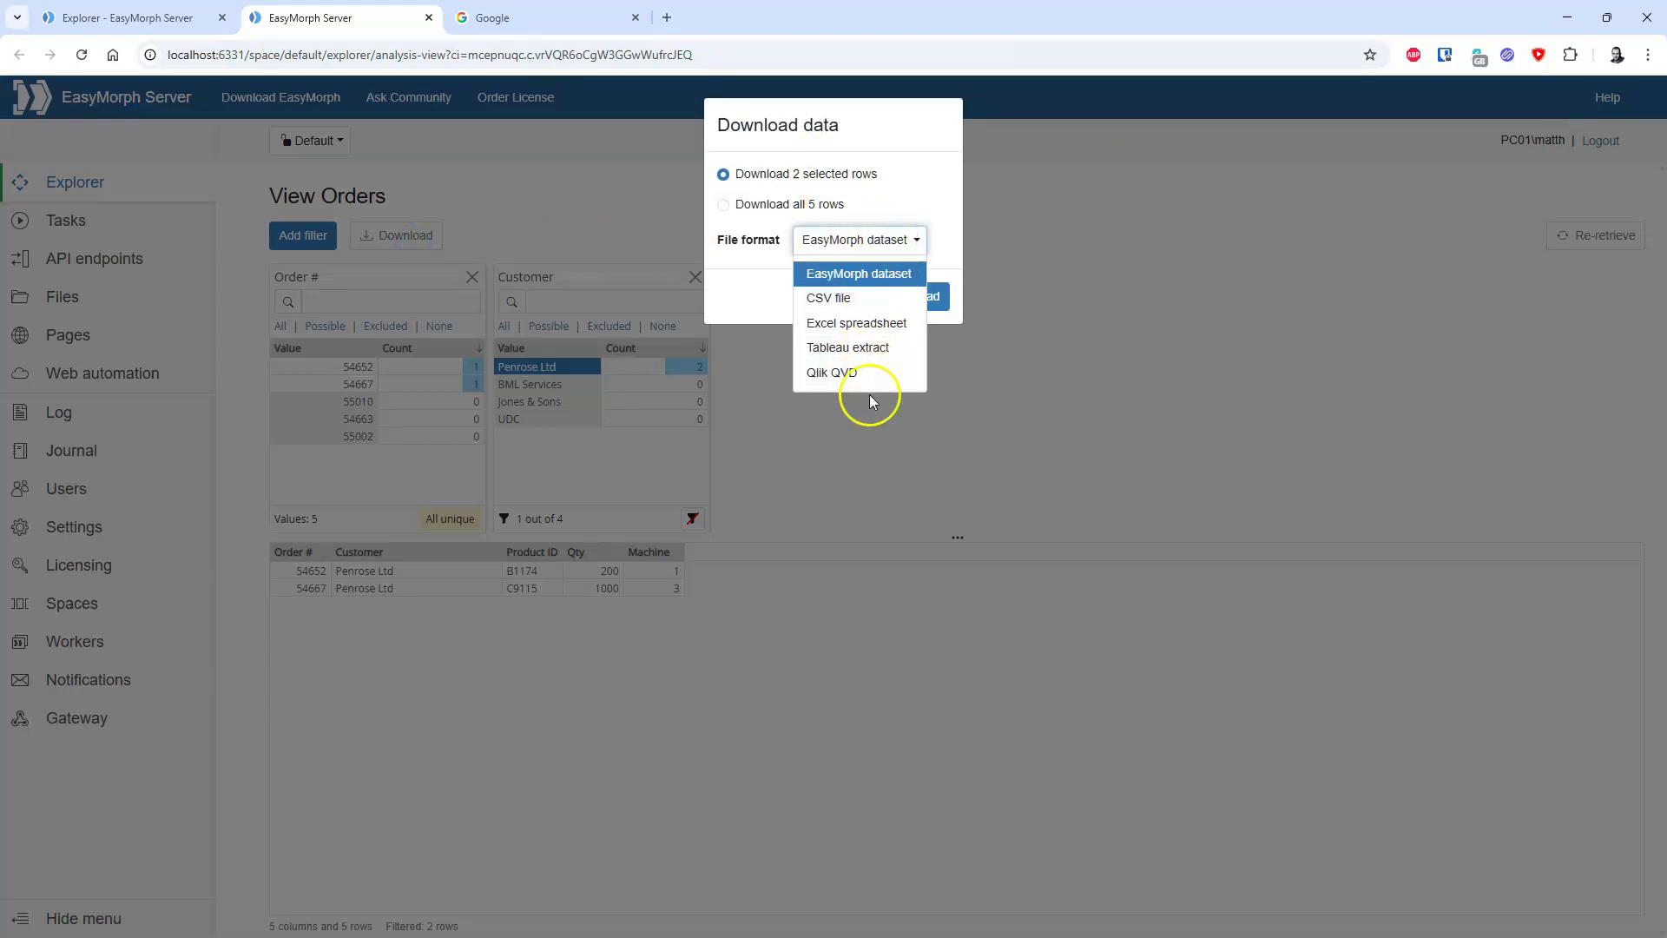
left_click(1044, 271)
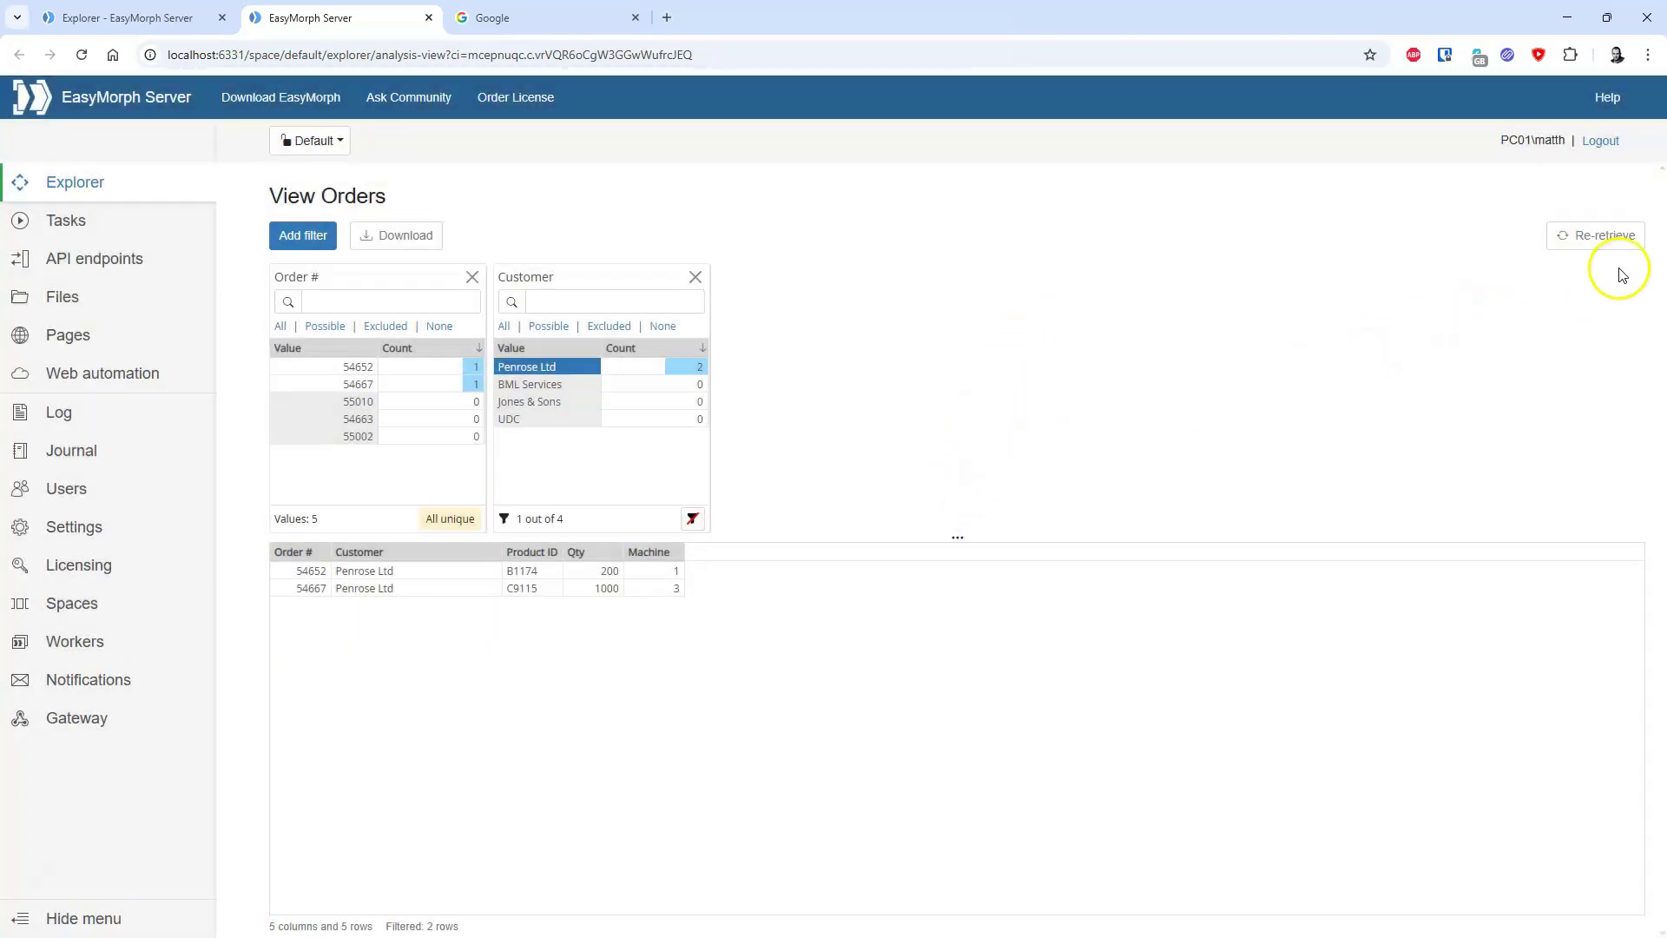
Re-retrieve the View Orders data, then close the results and return to the board.
left_click(1611, 237)
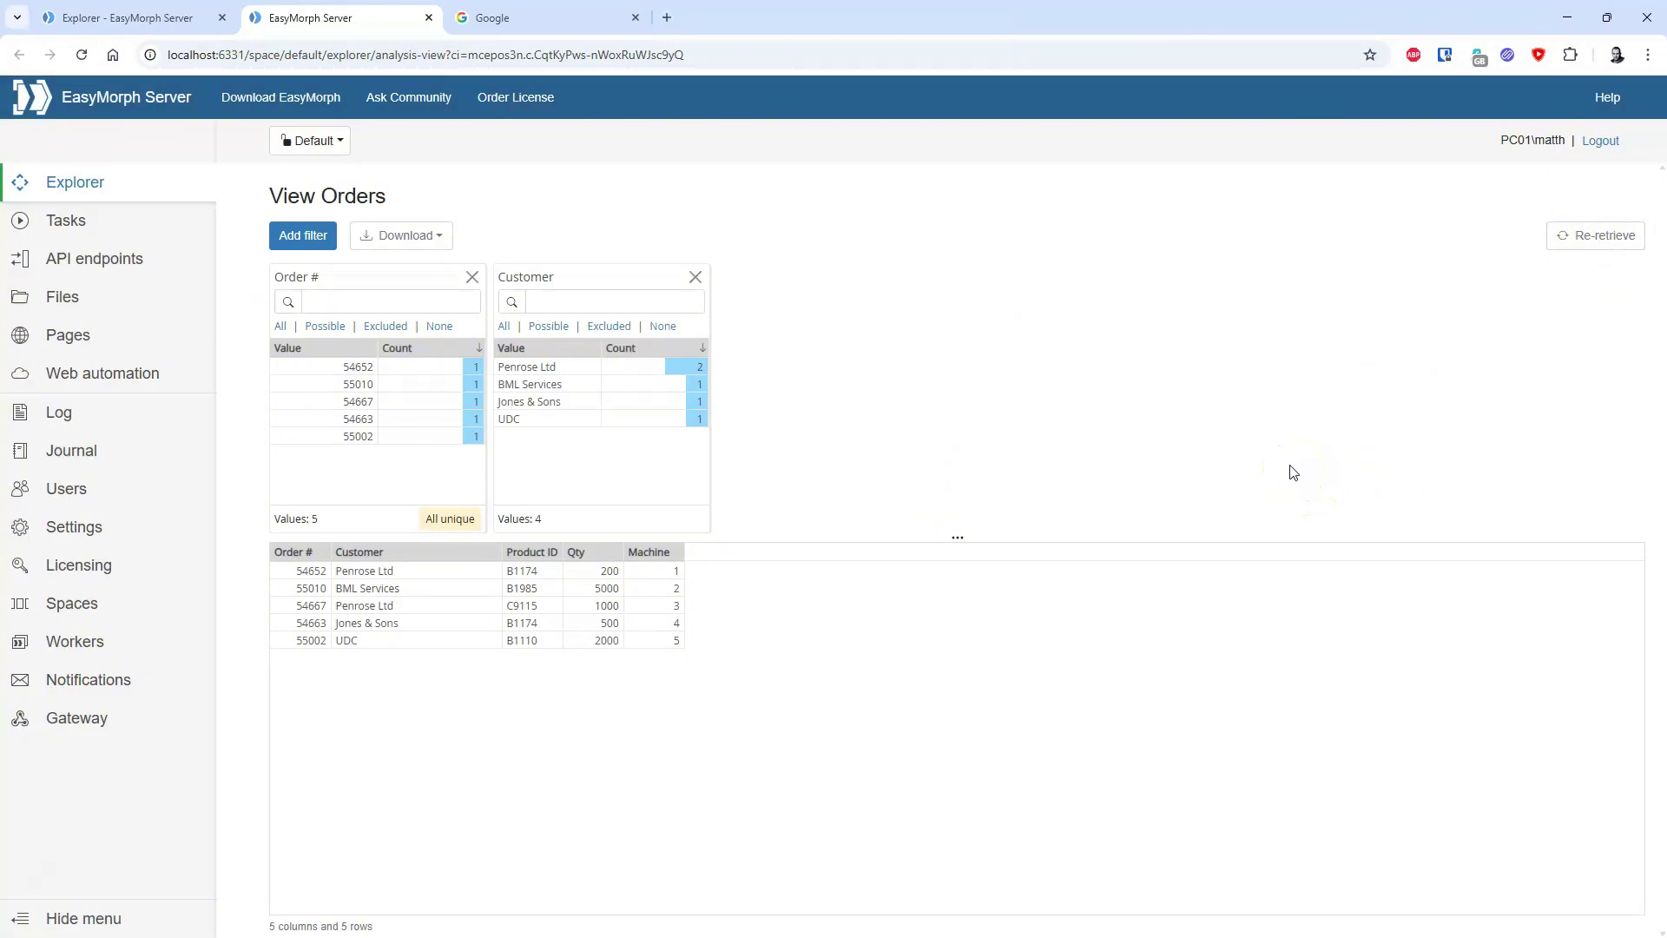
left_click(429, 18)
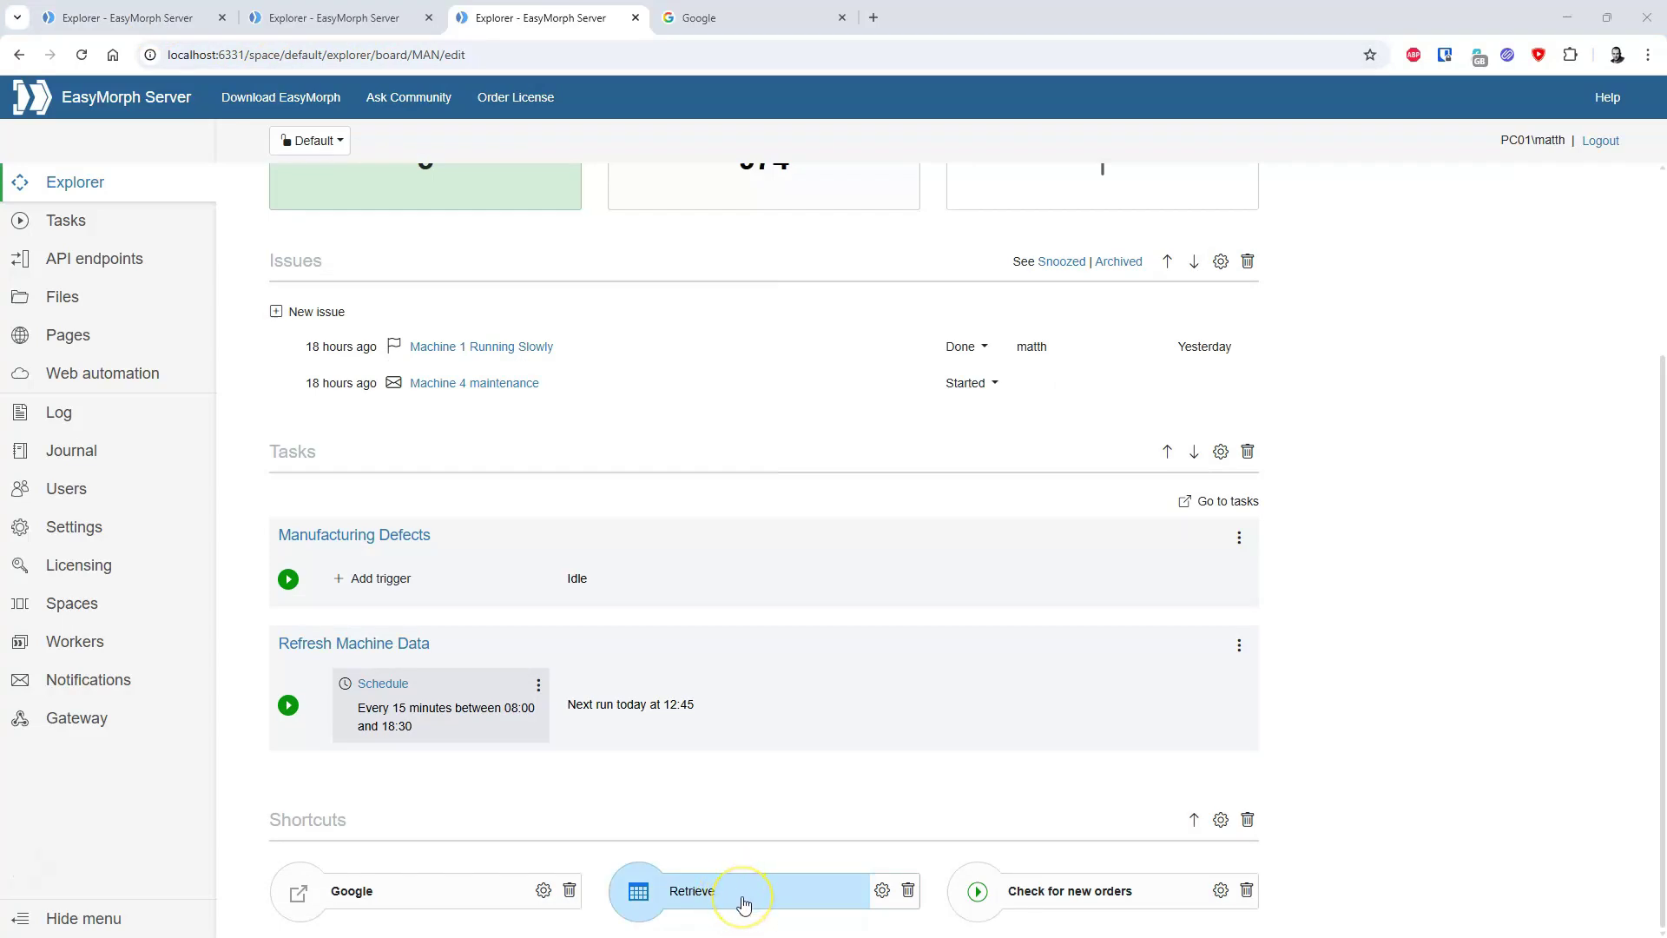
left_click(746, 906)
Set the number of rows in the Shortcuts section to 2 and save the change.
left_click(1221, 820)
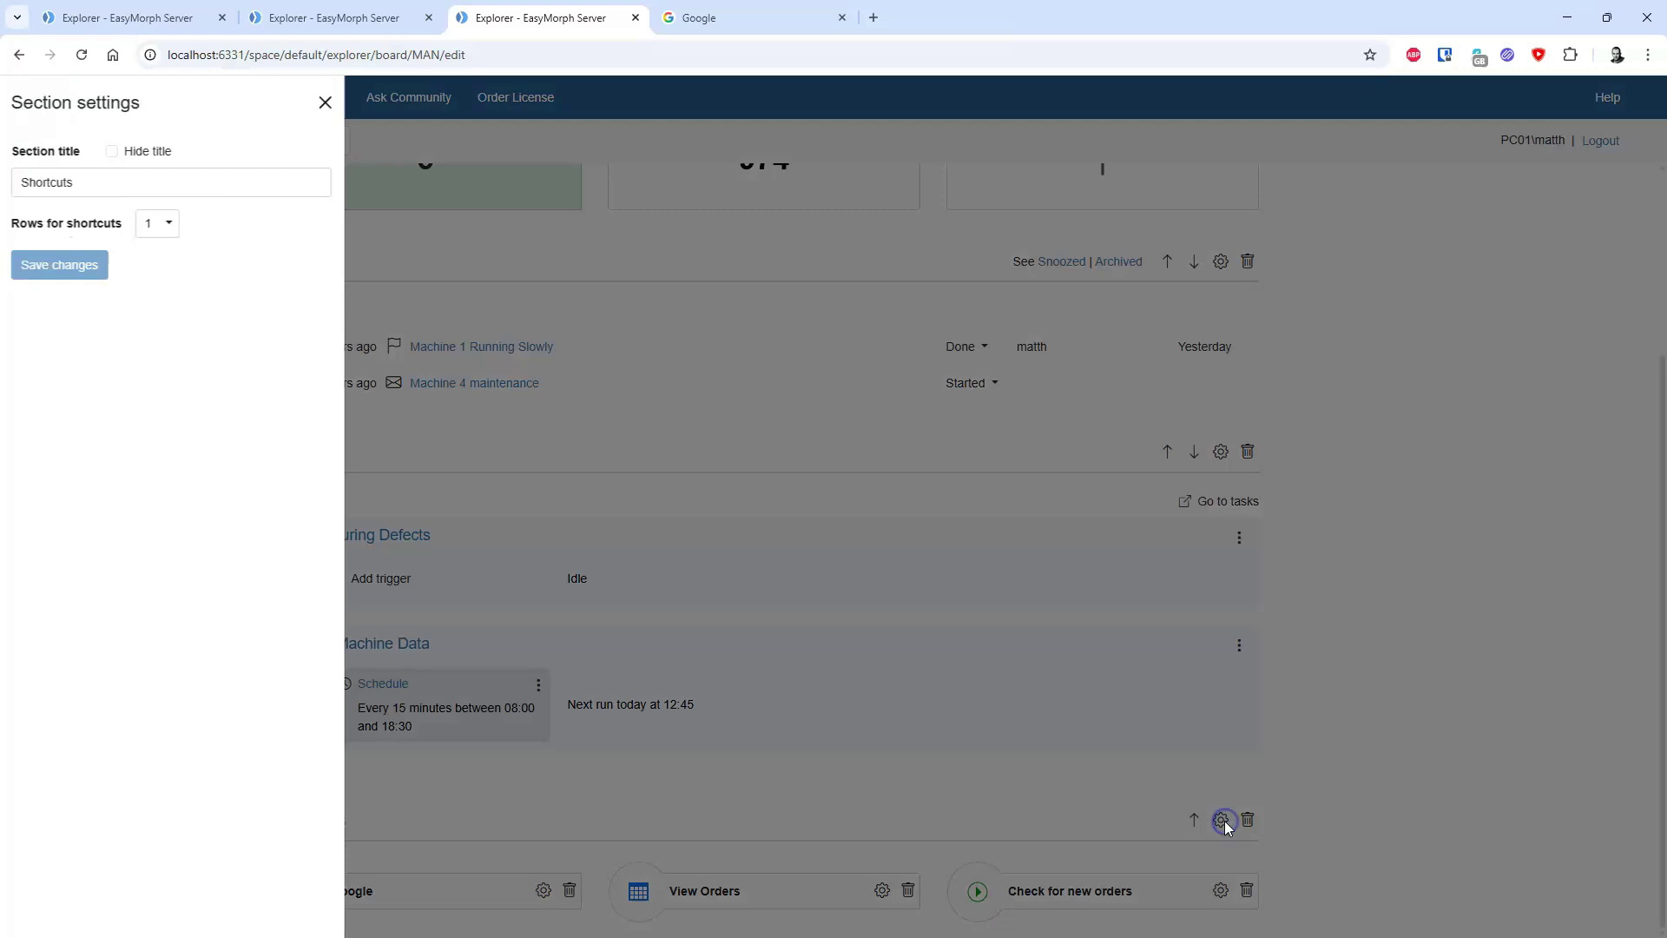
left_click(171, 226)
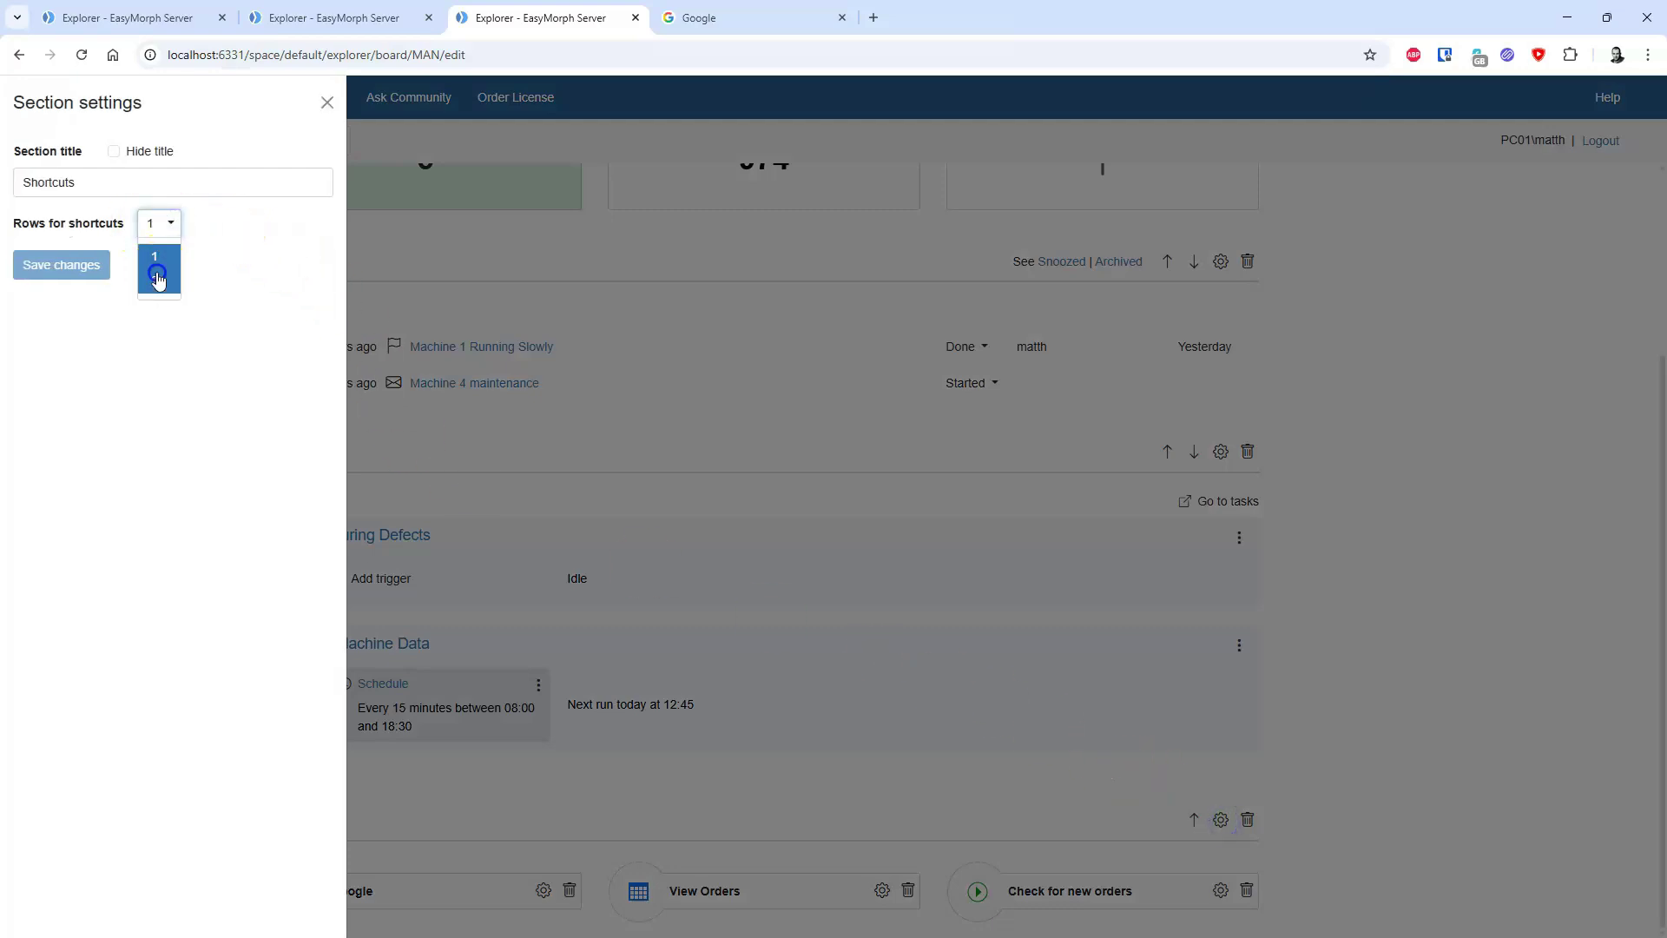
left_click(157, 268)
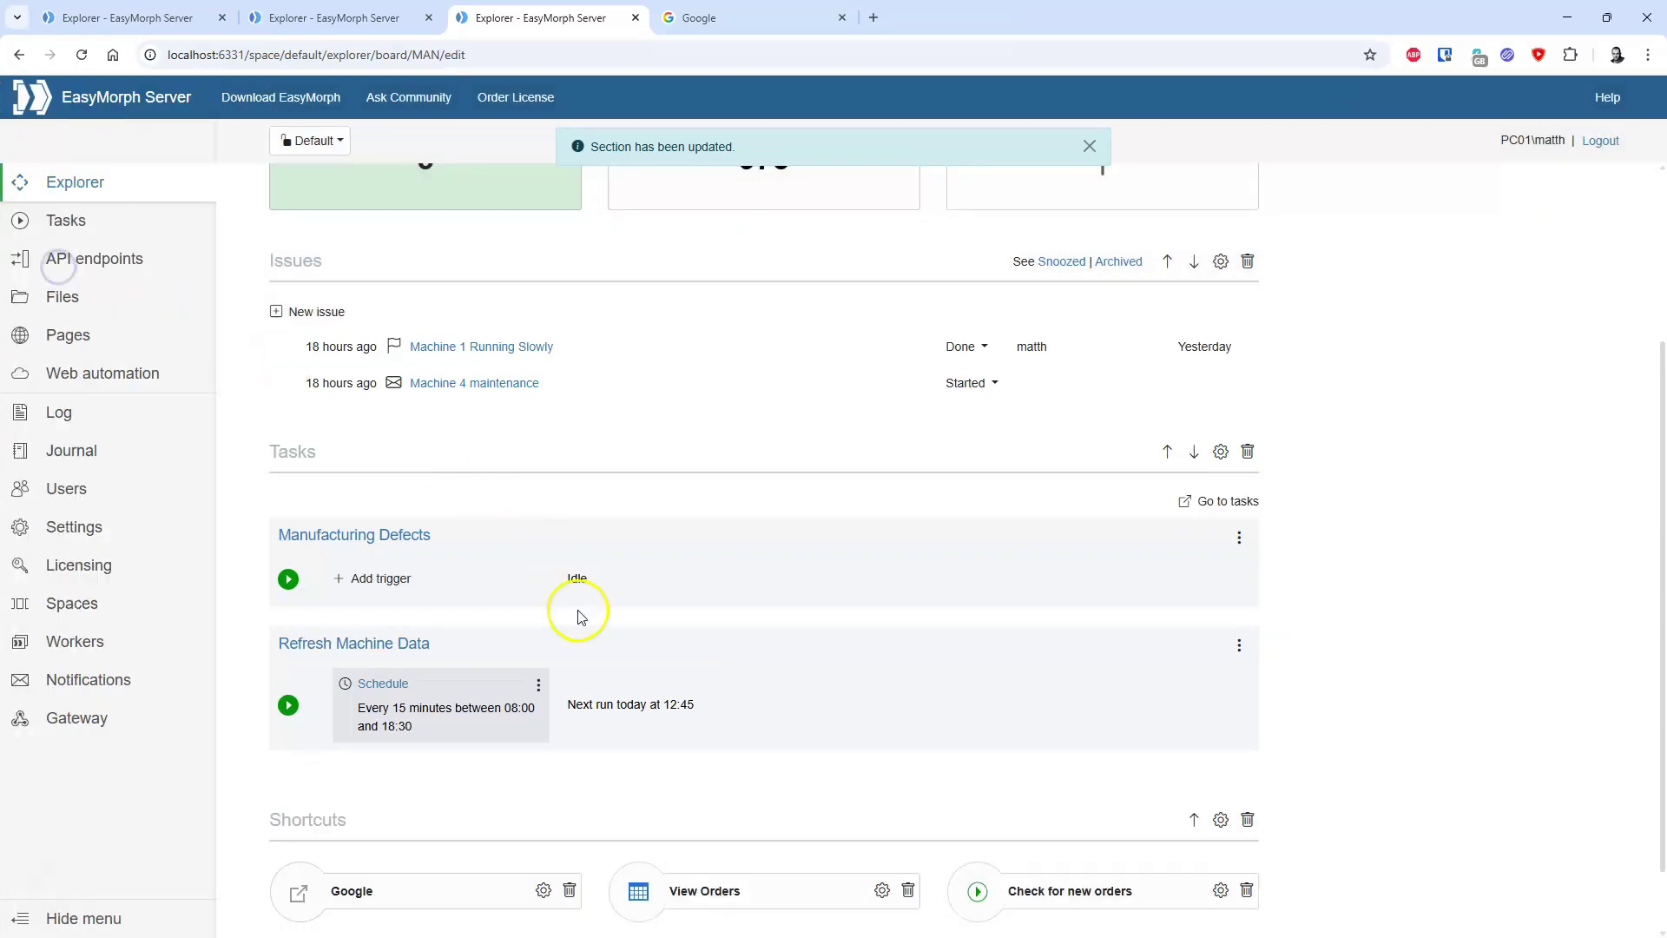
Add the Catalog asset "Product Drawings" as the first shortcut in the second row of the Shortcuts section.
scroll(577, 614, "down", 1)
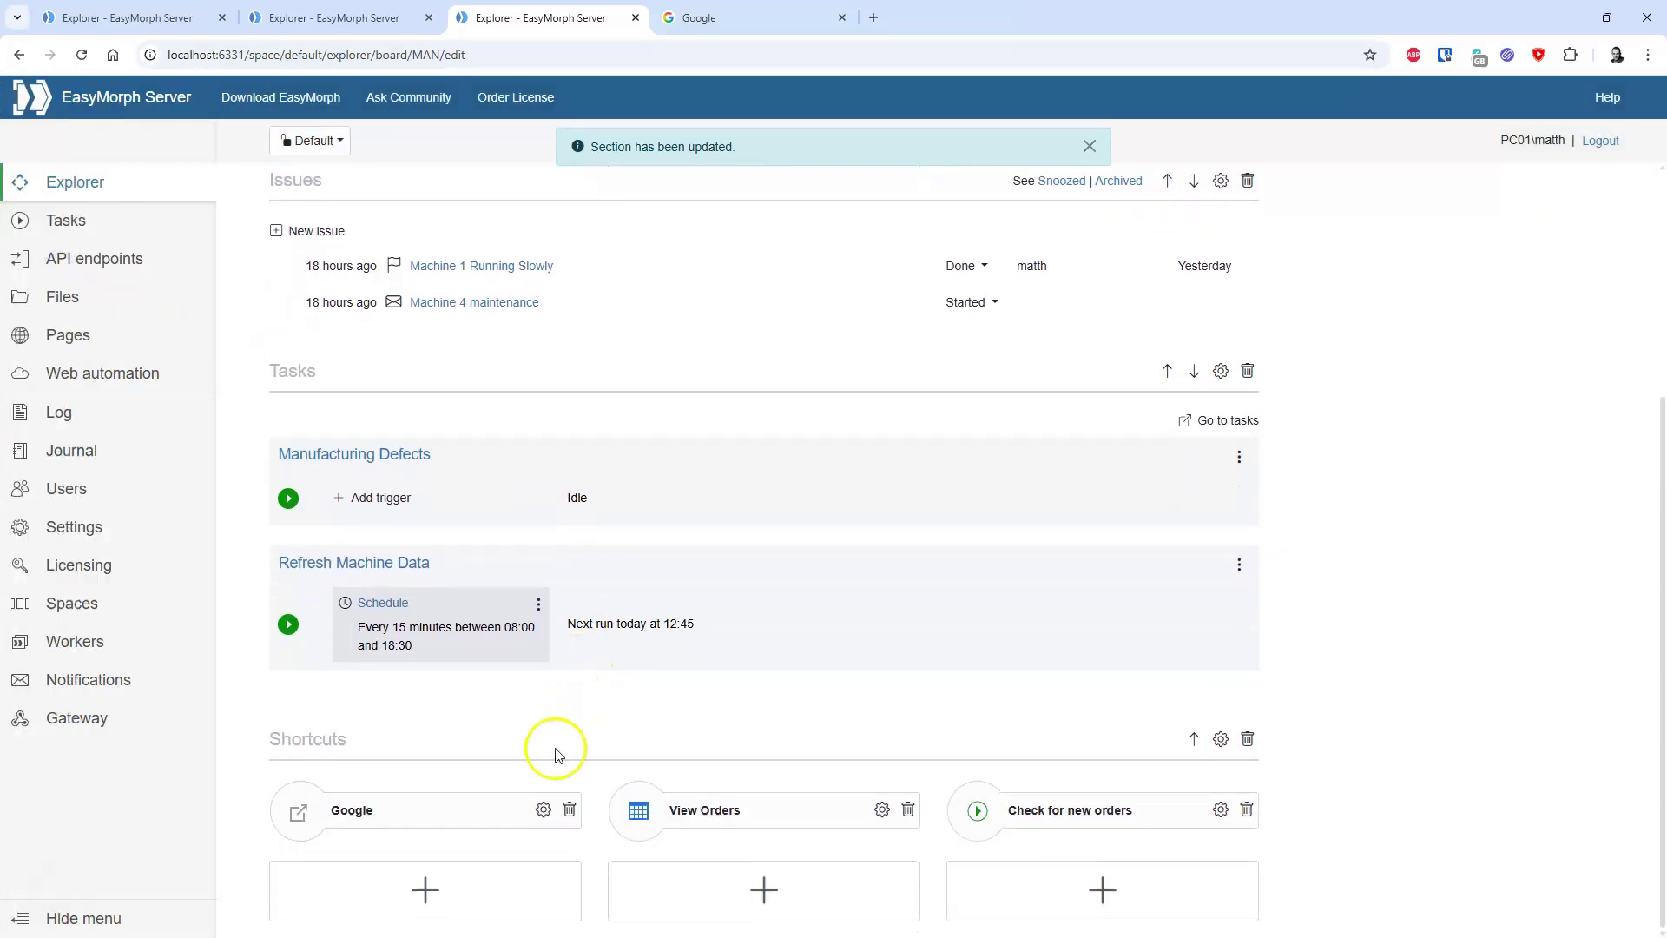
left_click(424, 889)
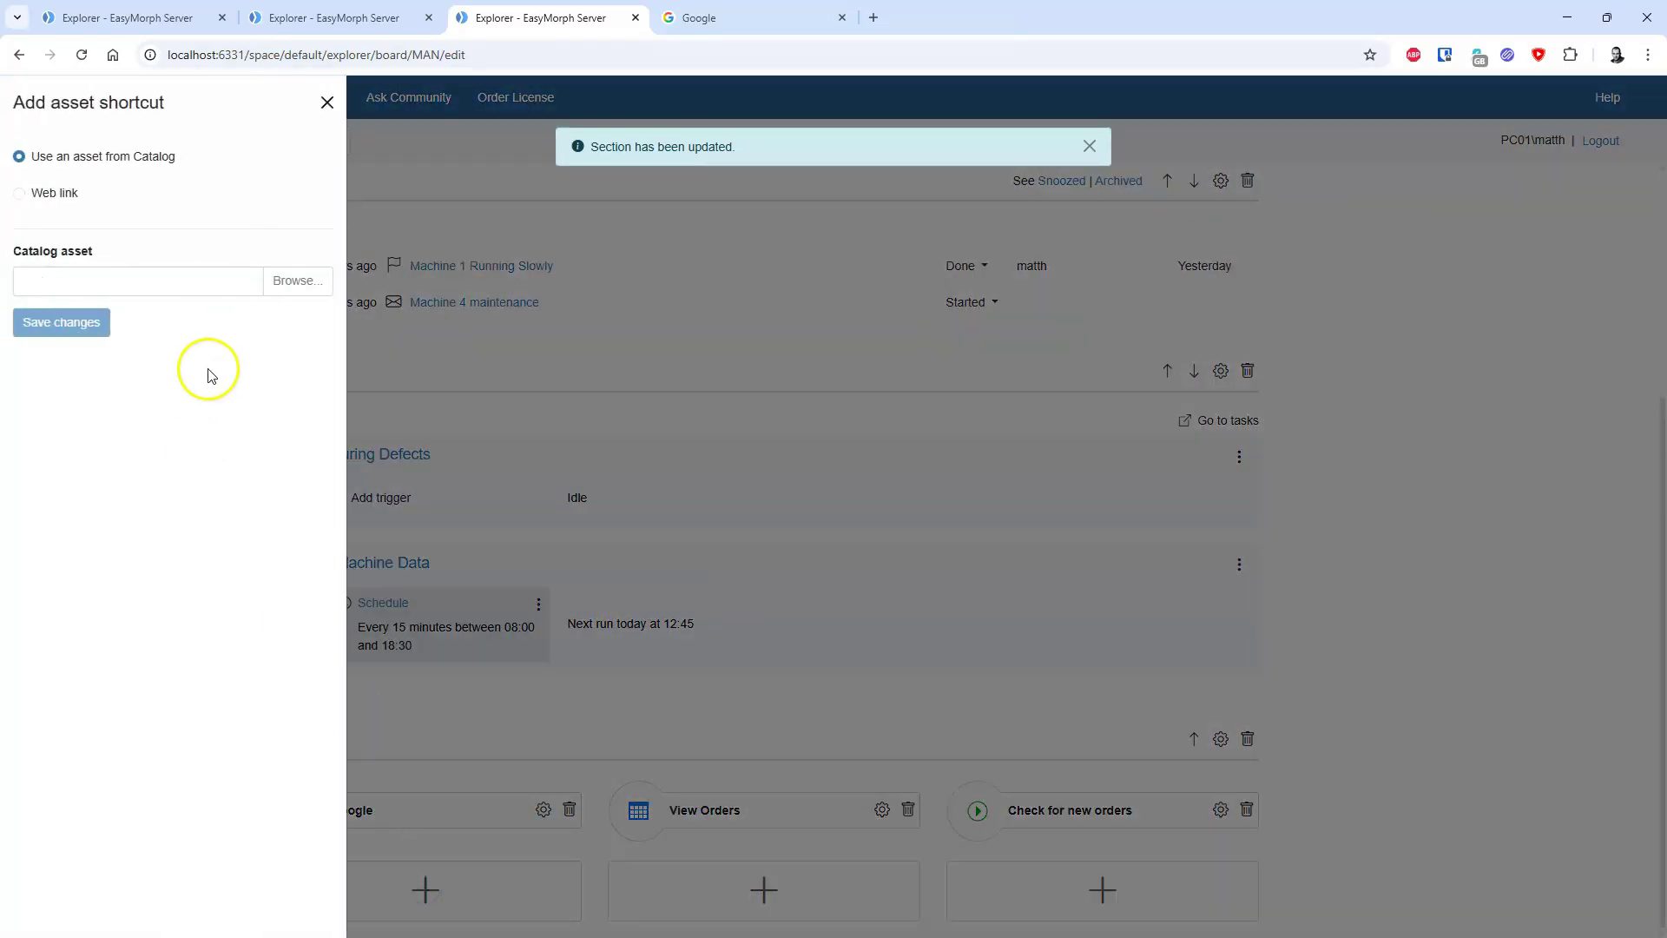
left_click(271, 281)
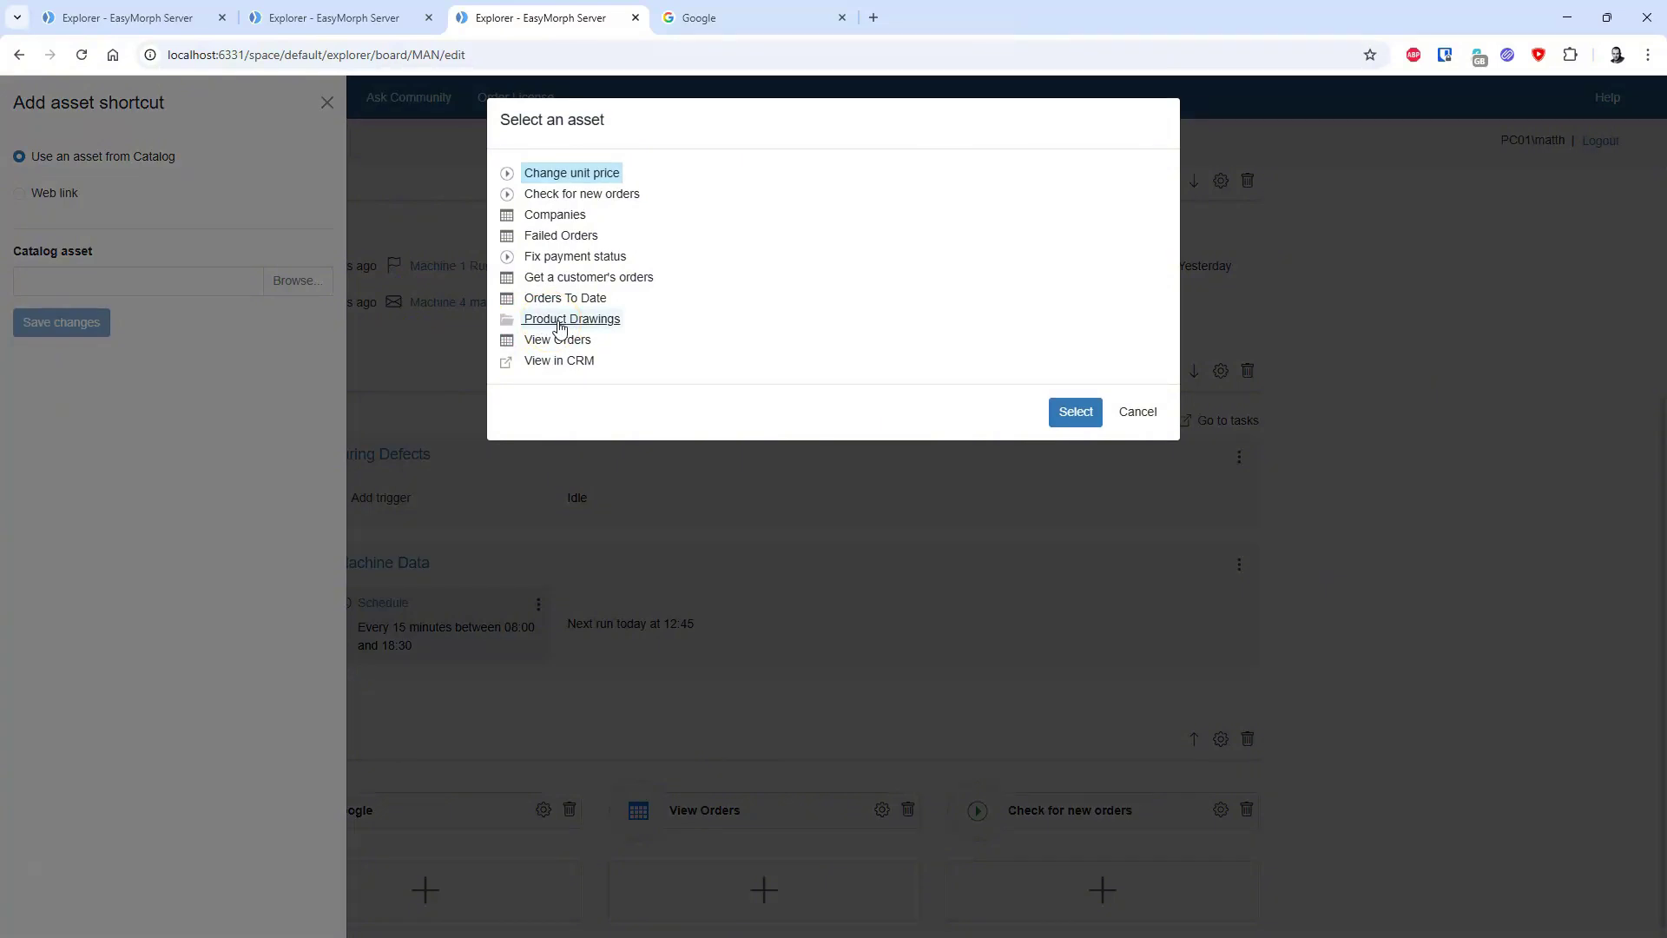
left_click(560, 327)
left_click(1066, 421)
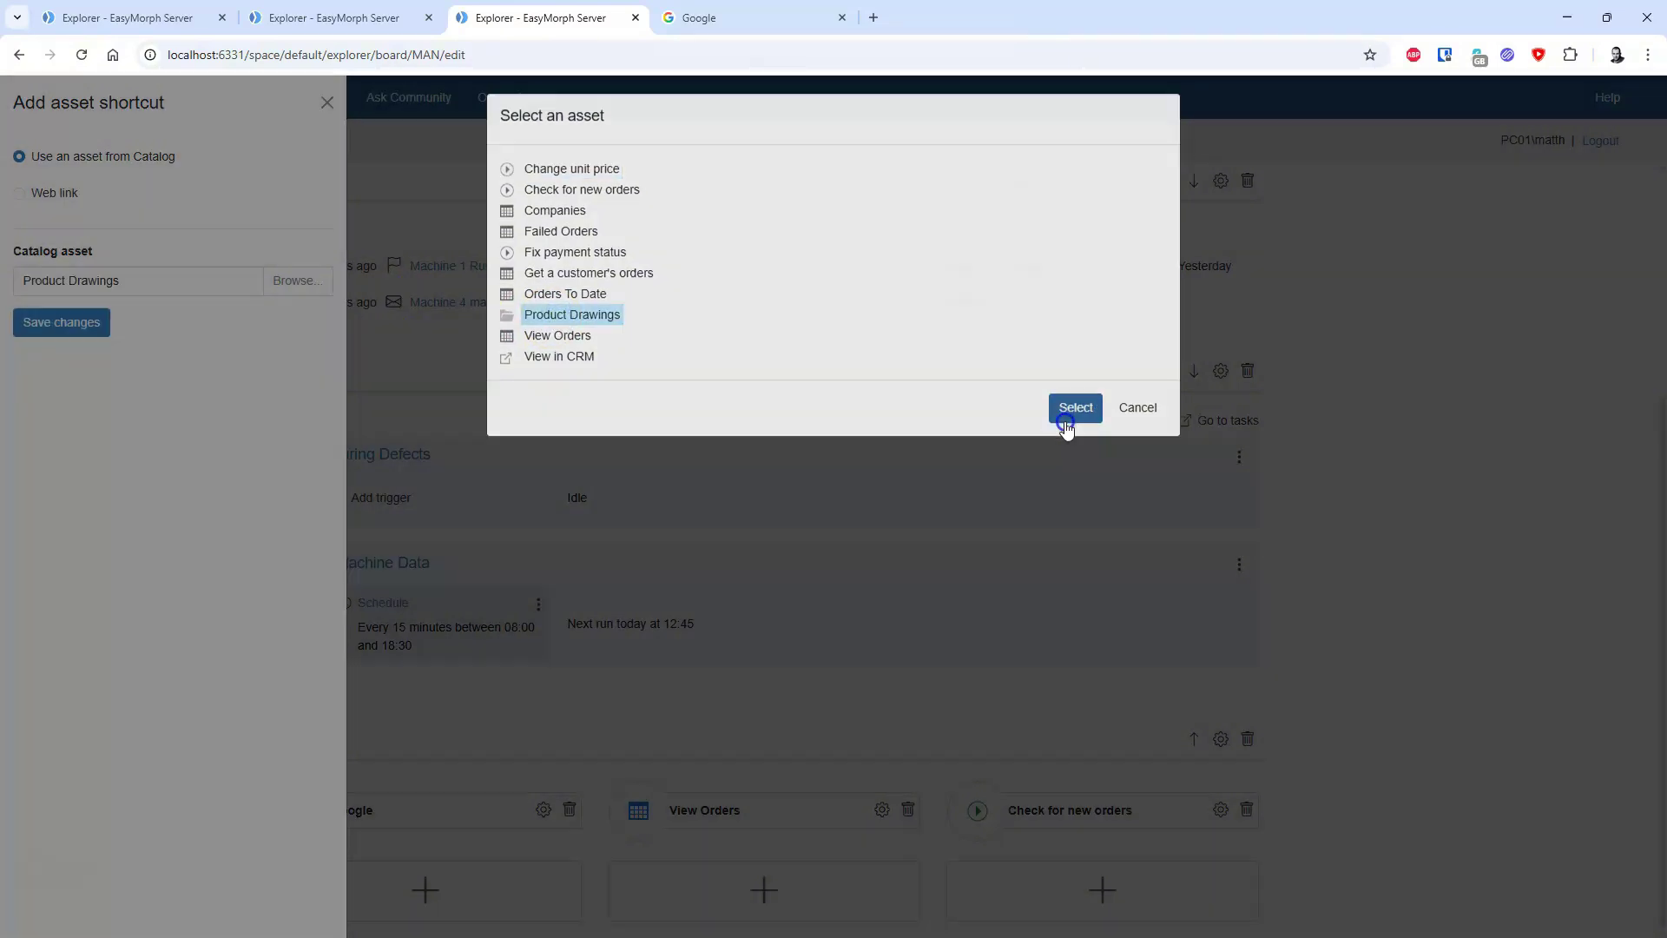
left_click(69, 325)
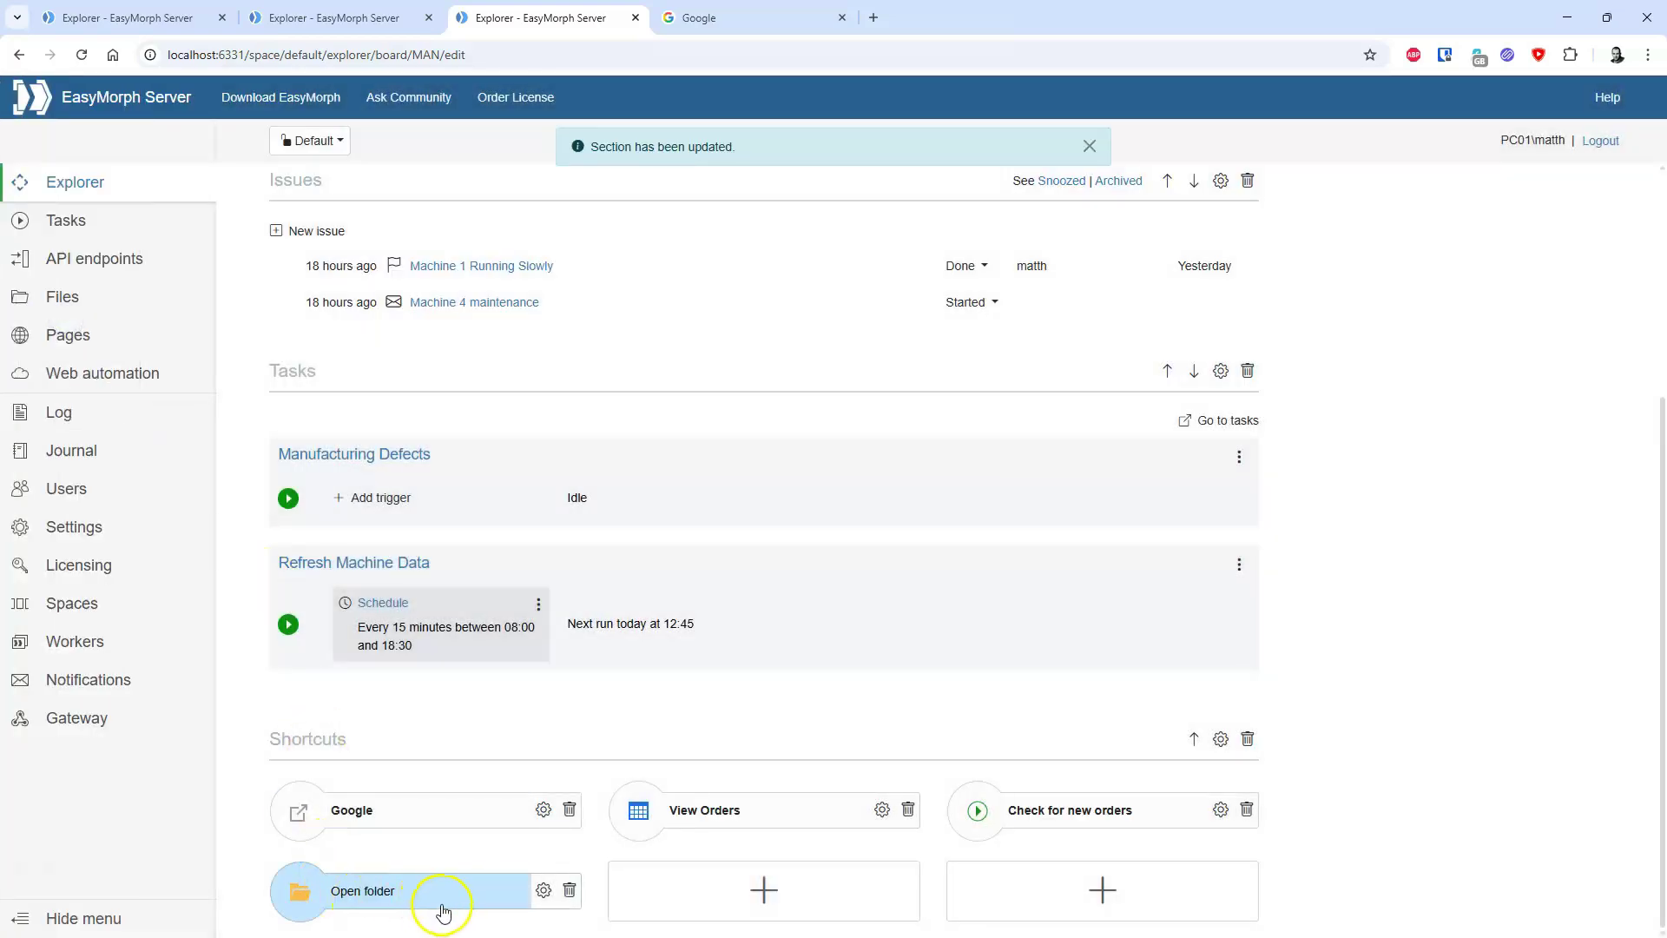
Open the folder behind the Product Drawings shortcut and check its files and upload option.
left_click(441, 908)
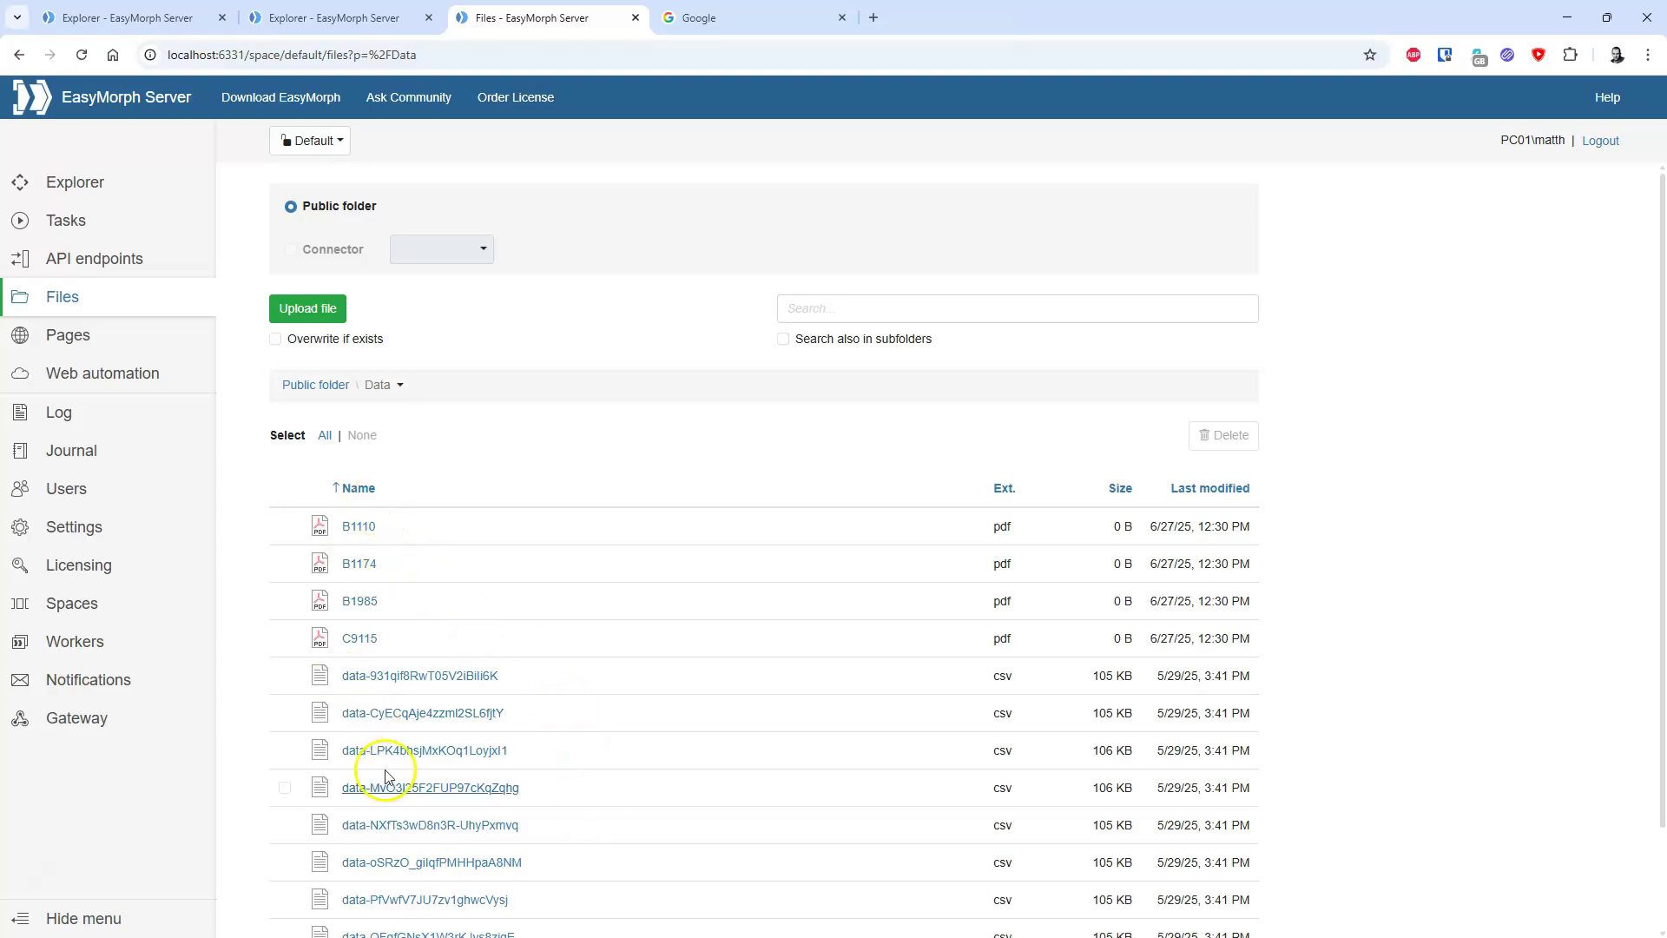
left_click(321, 308)
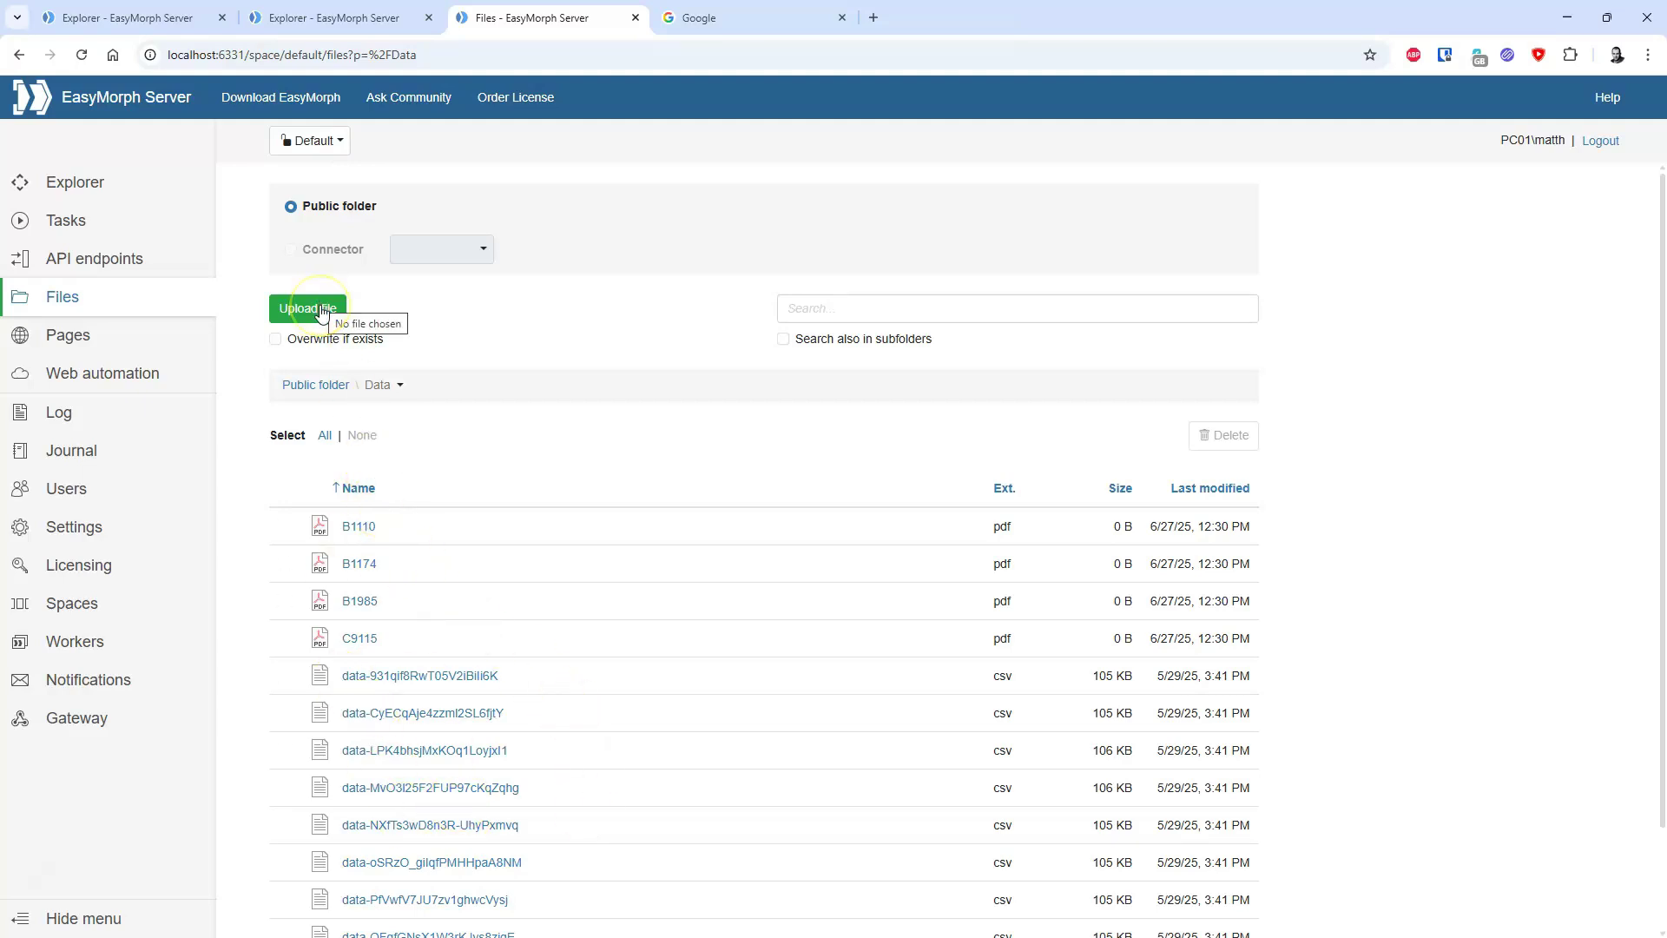
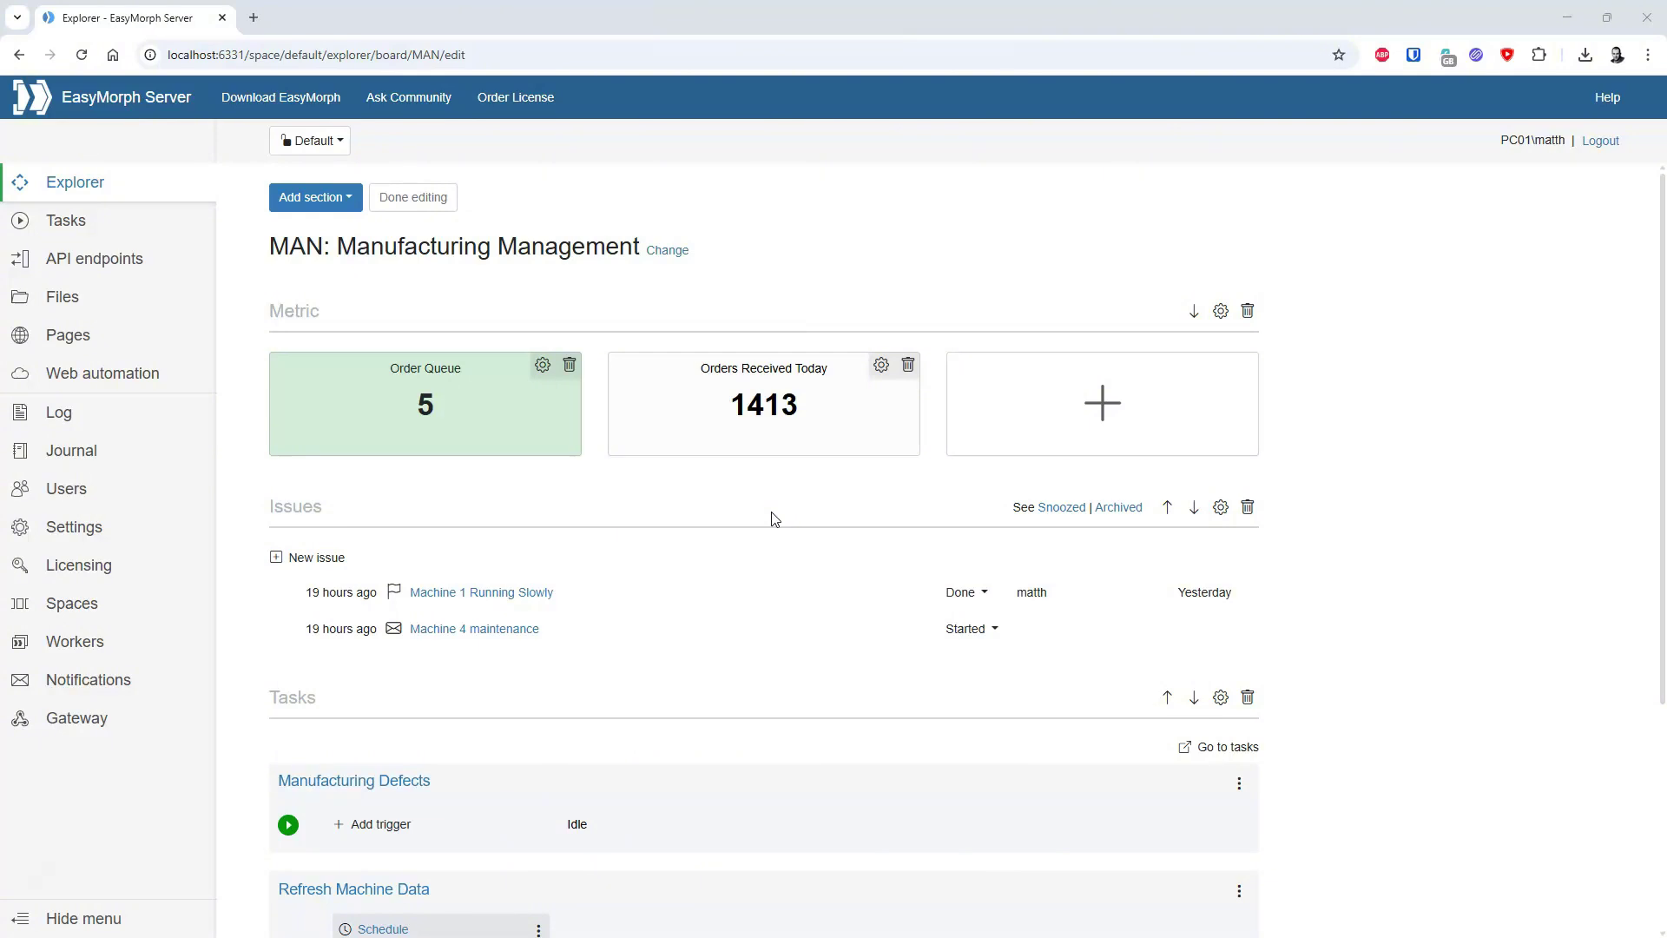
Start a new table section on the board and title it "Customers".
left_click(344, 198)
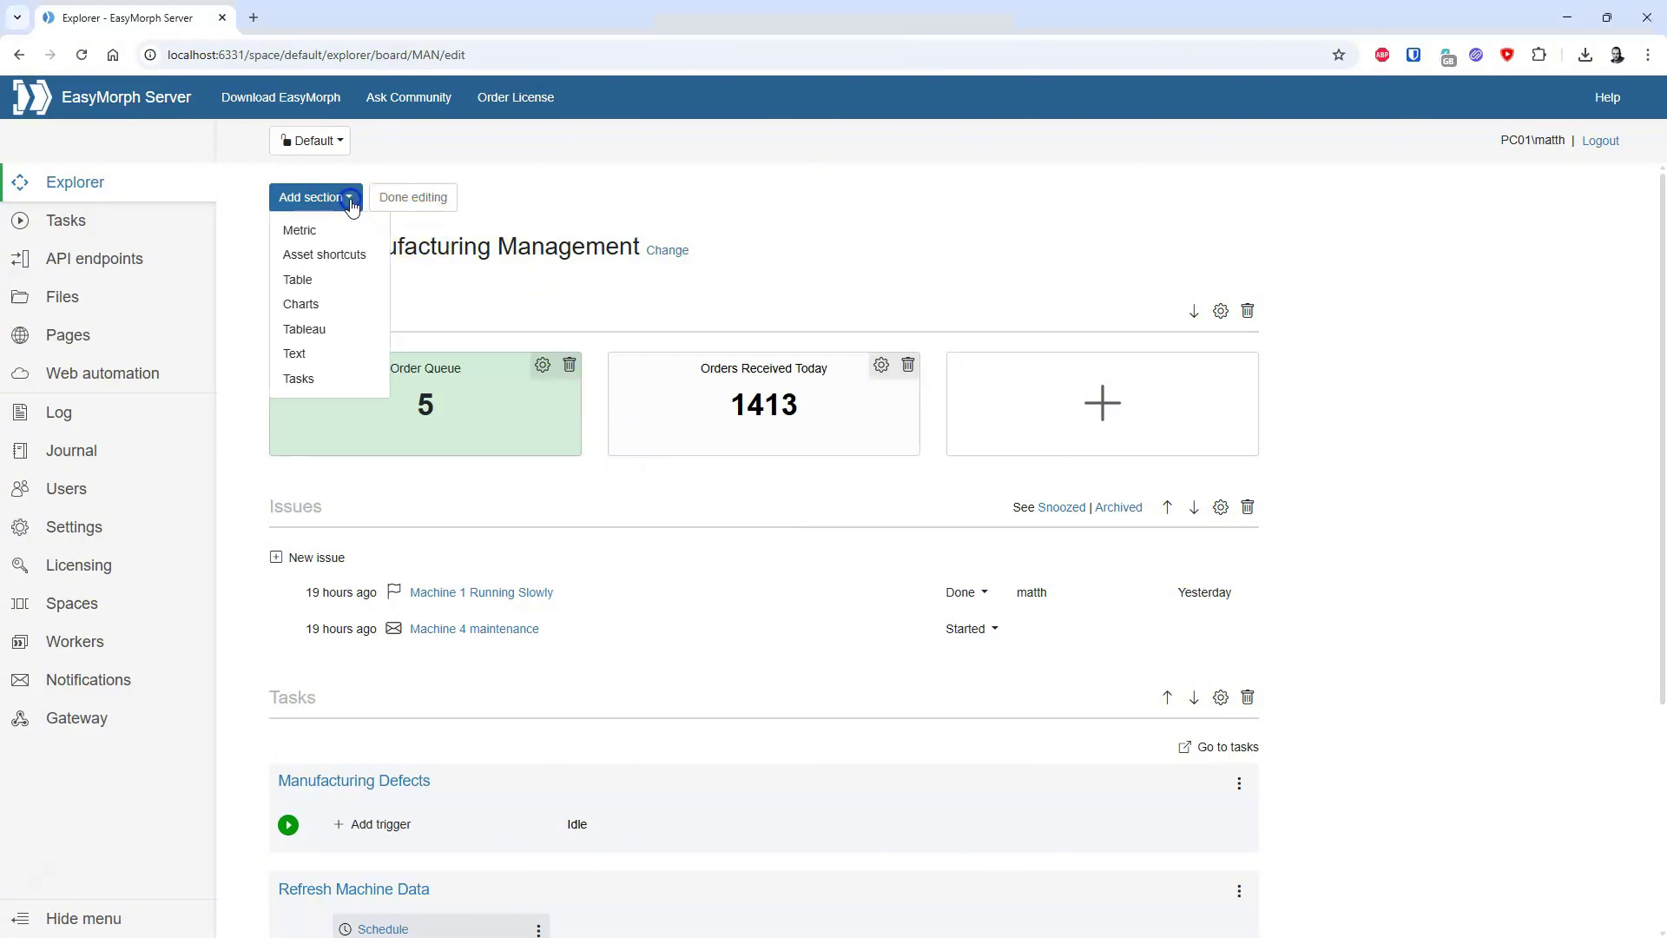
left_click(340, 282)
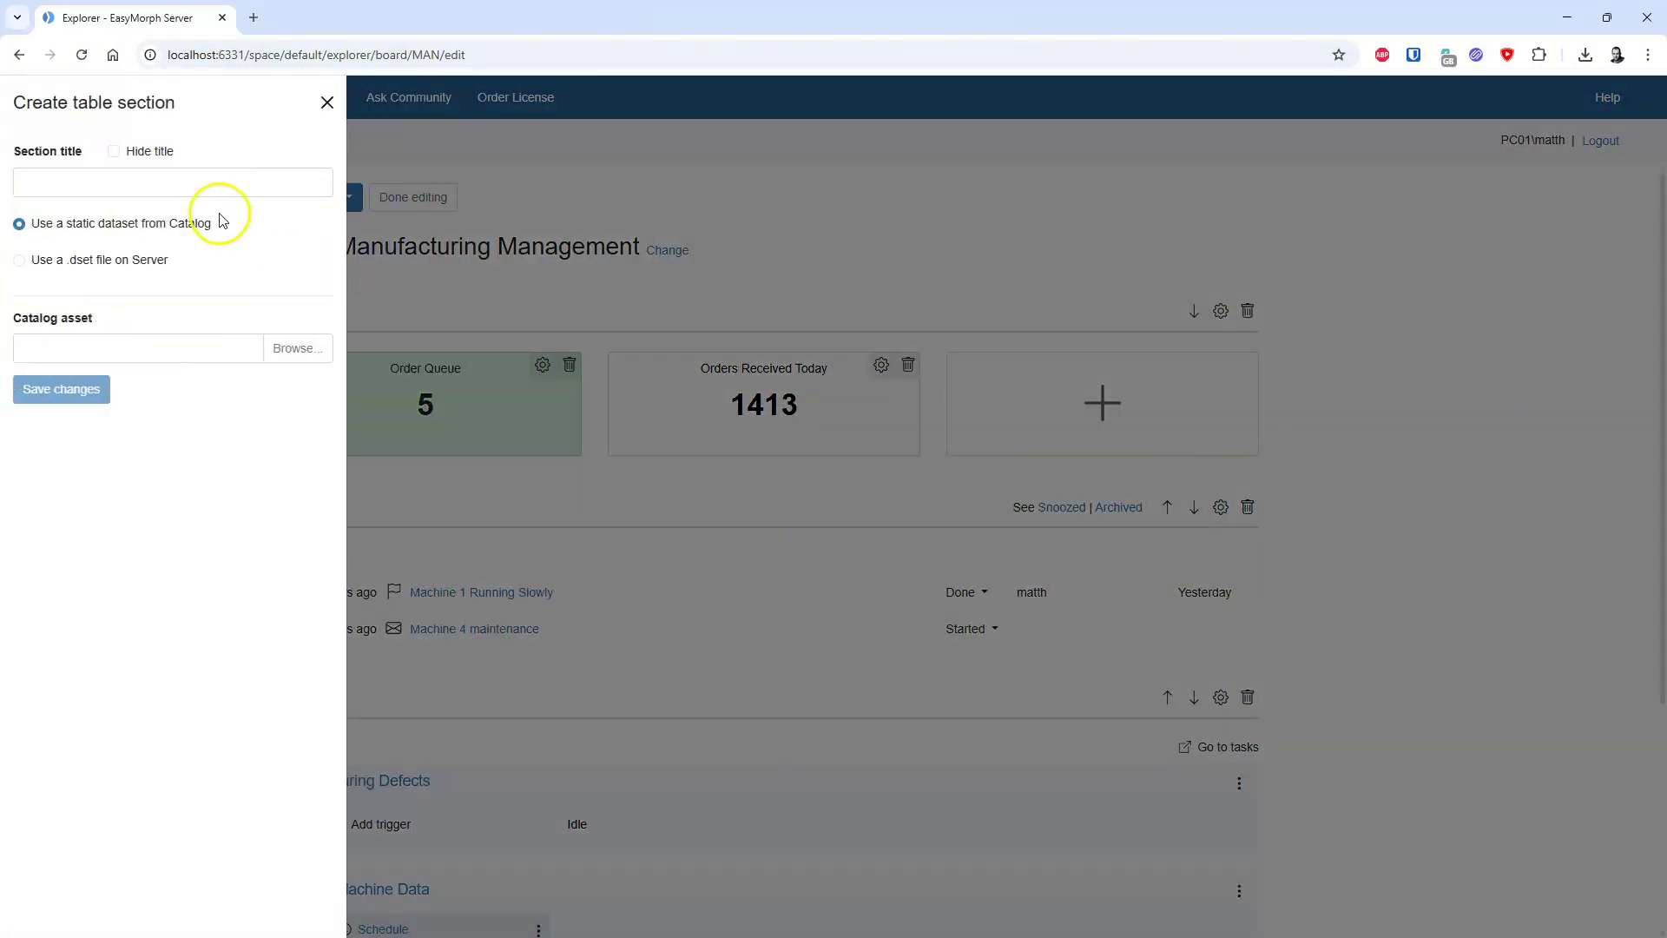
left_click(205, 180)
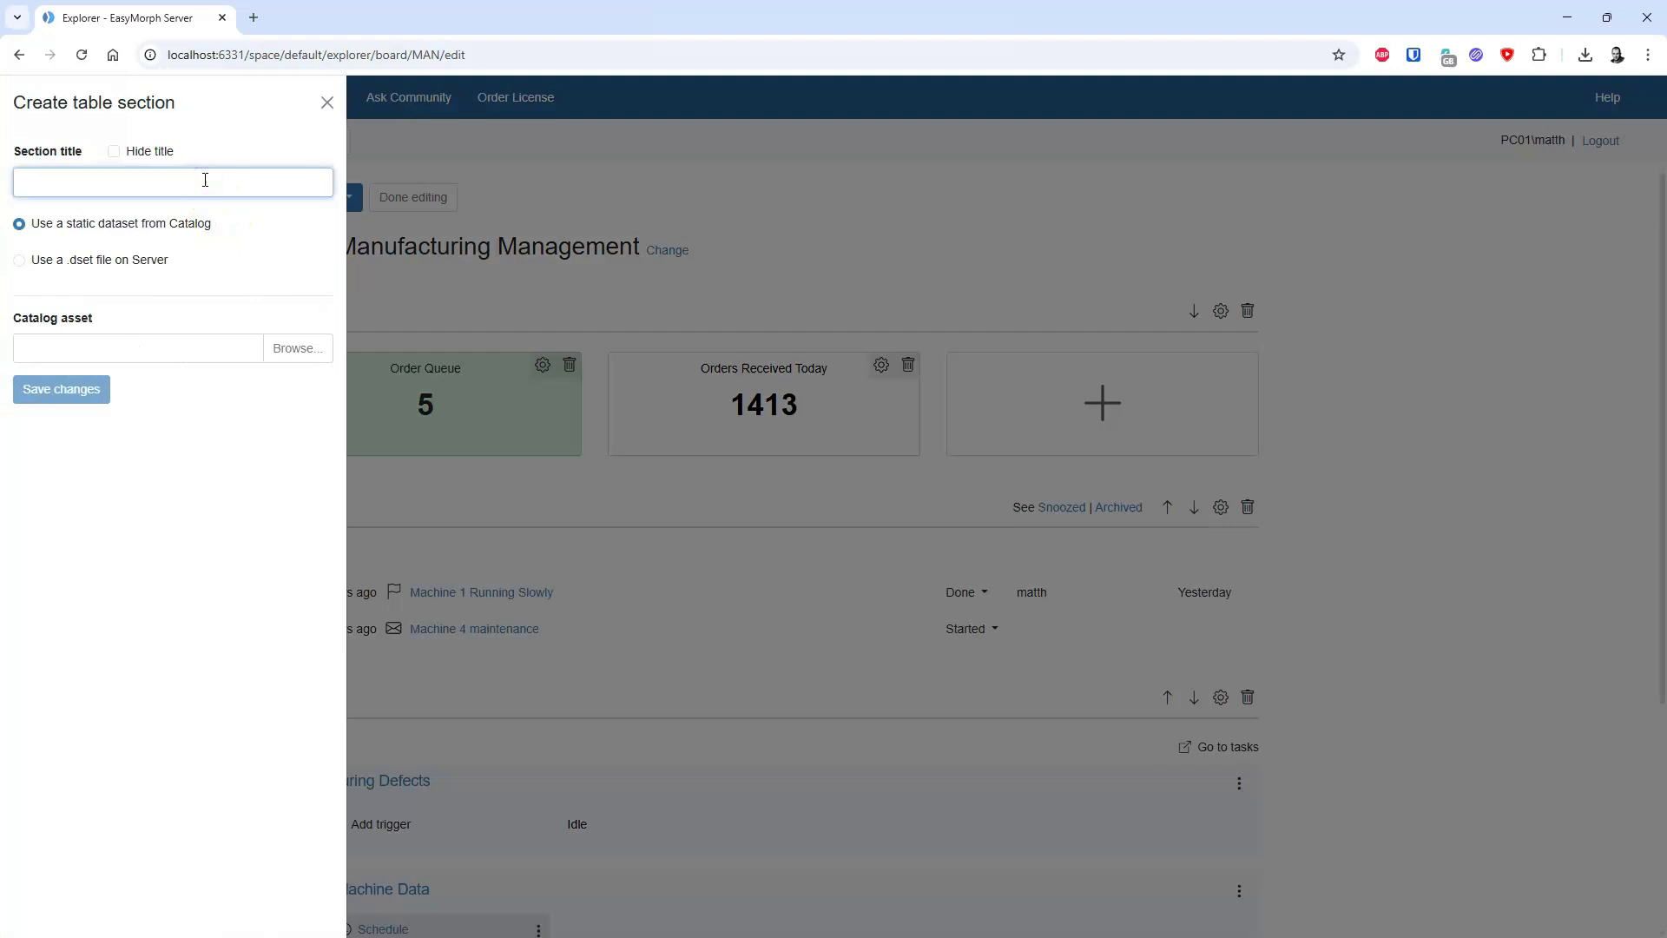
type("Orders")
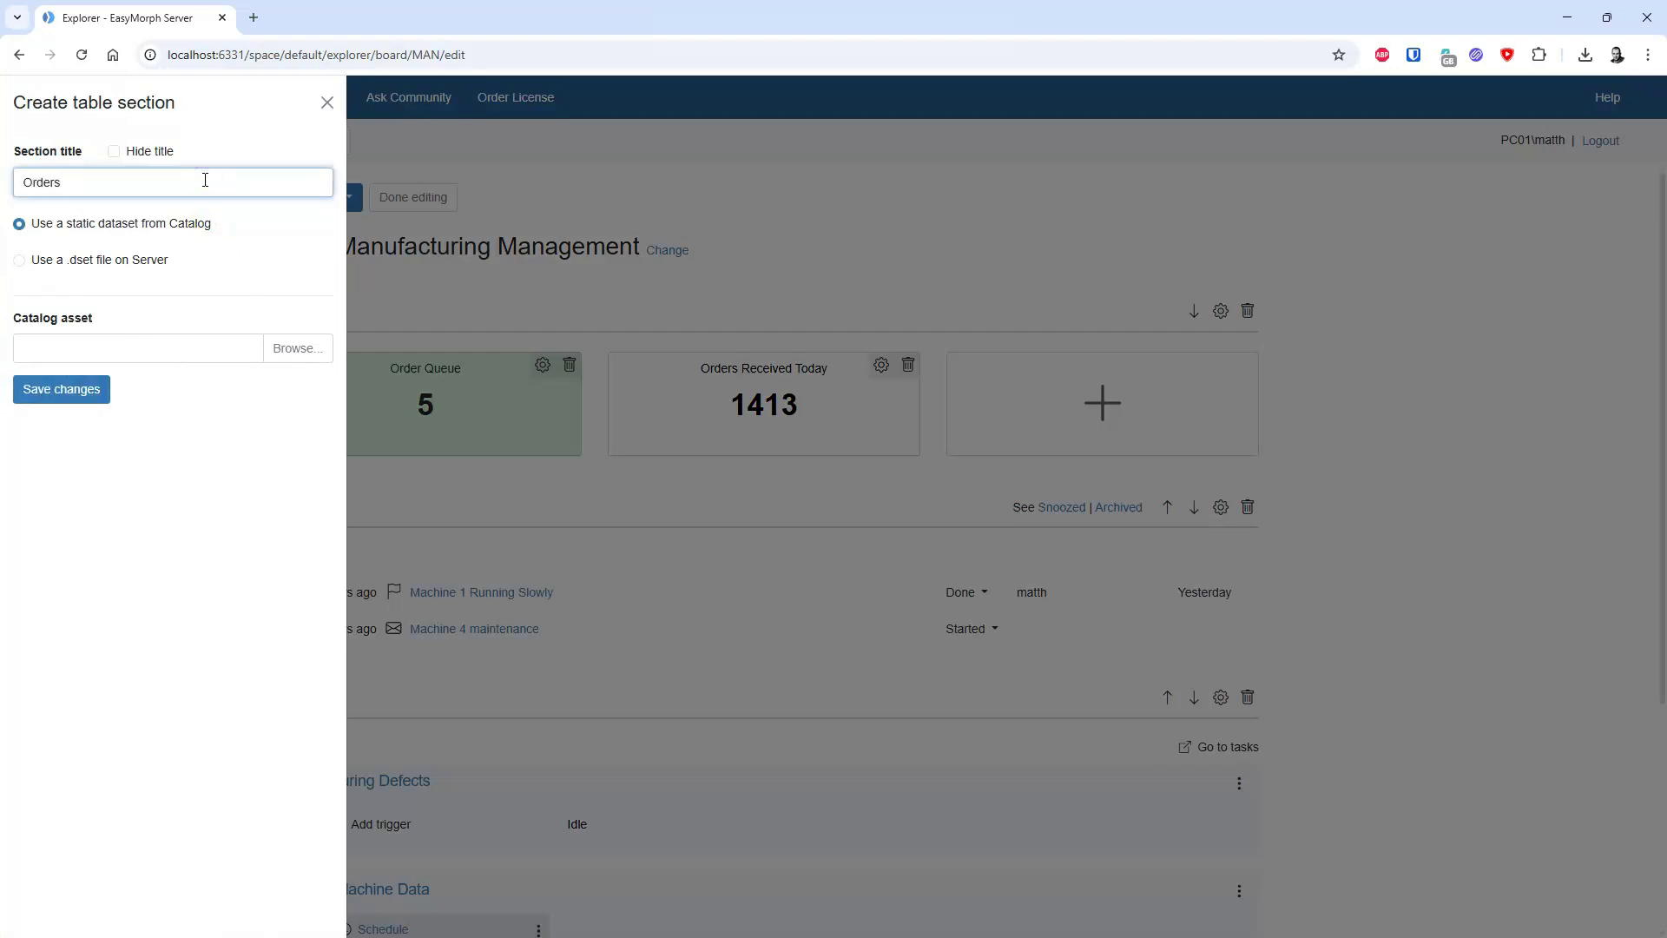
key("BackSpace")
key("BackSpace")
key("BackSpace")
key("BackSpace")
key("BackSpace")
key("BackSpace")
type("C")
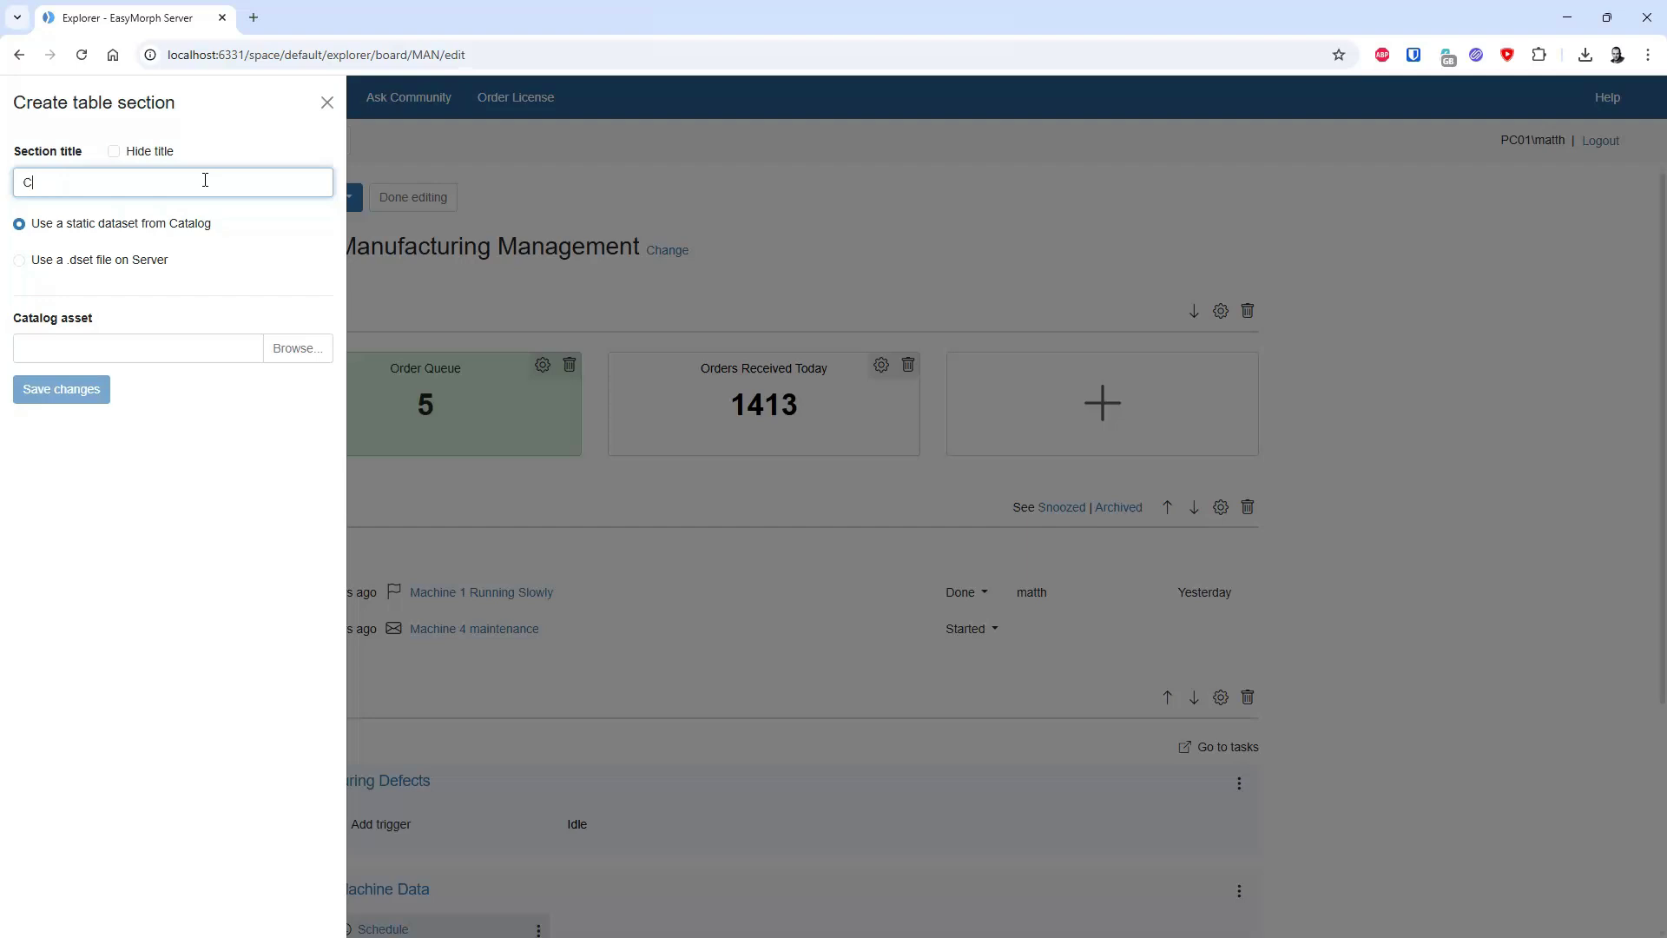
type("ustomer")
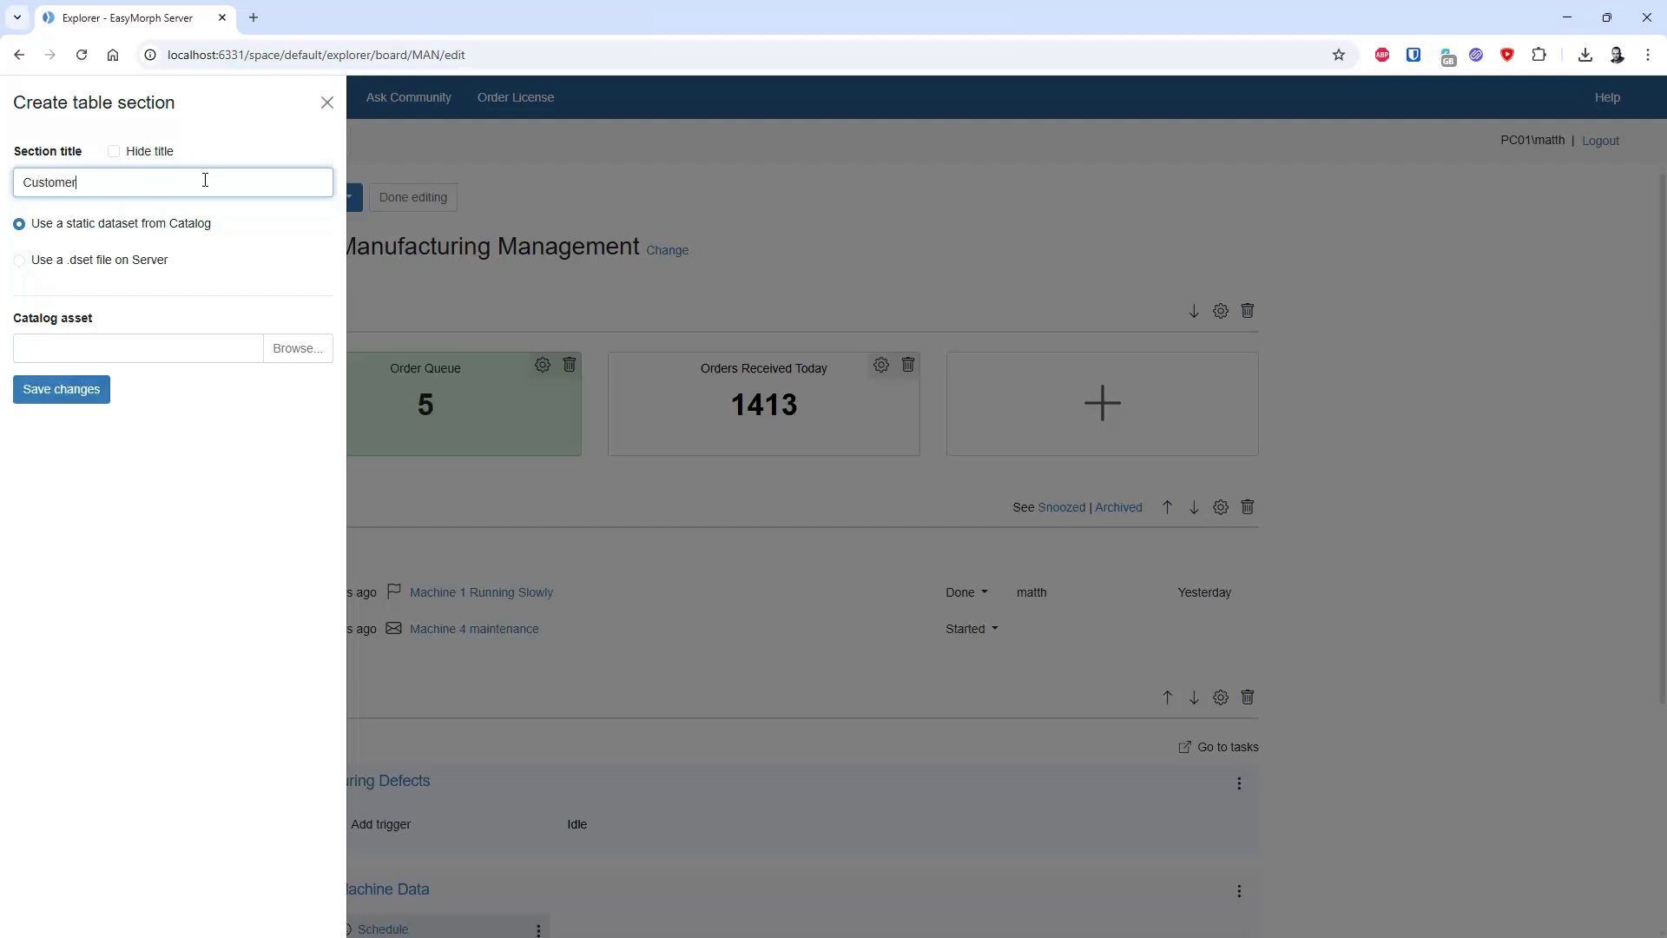
type("s")
Use the server dataset file Companies.dset as the source of the Customers table section and save it.
left_click(167, 268)
left_click(279, 351)
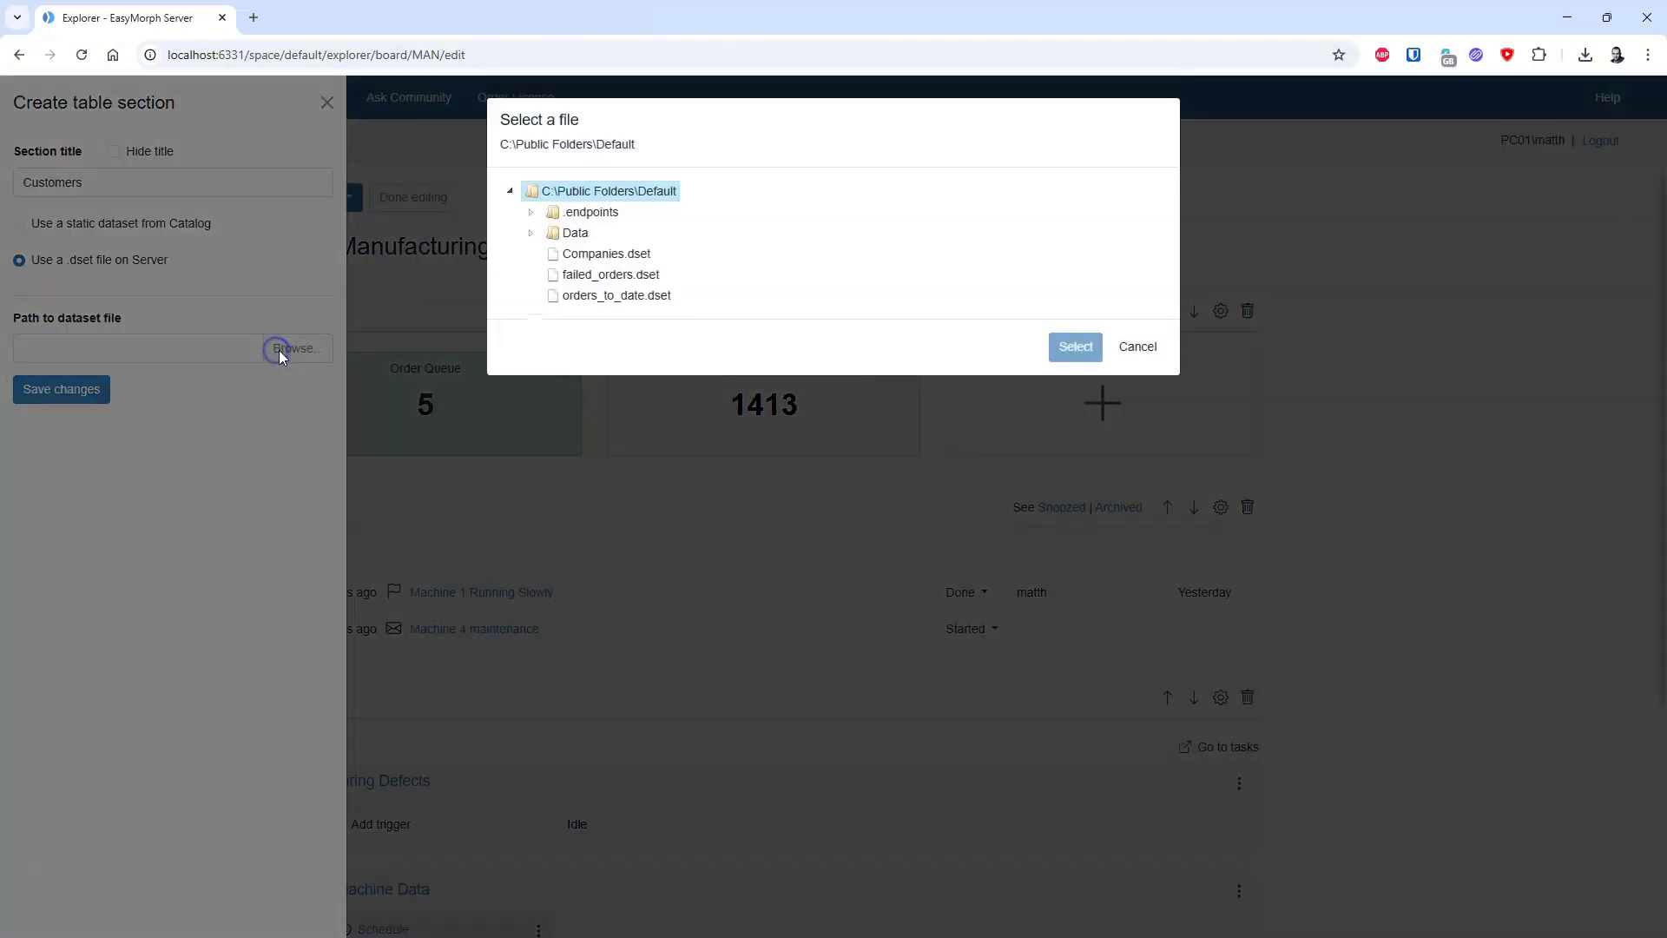
left_click(647, 253)
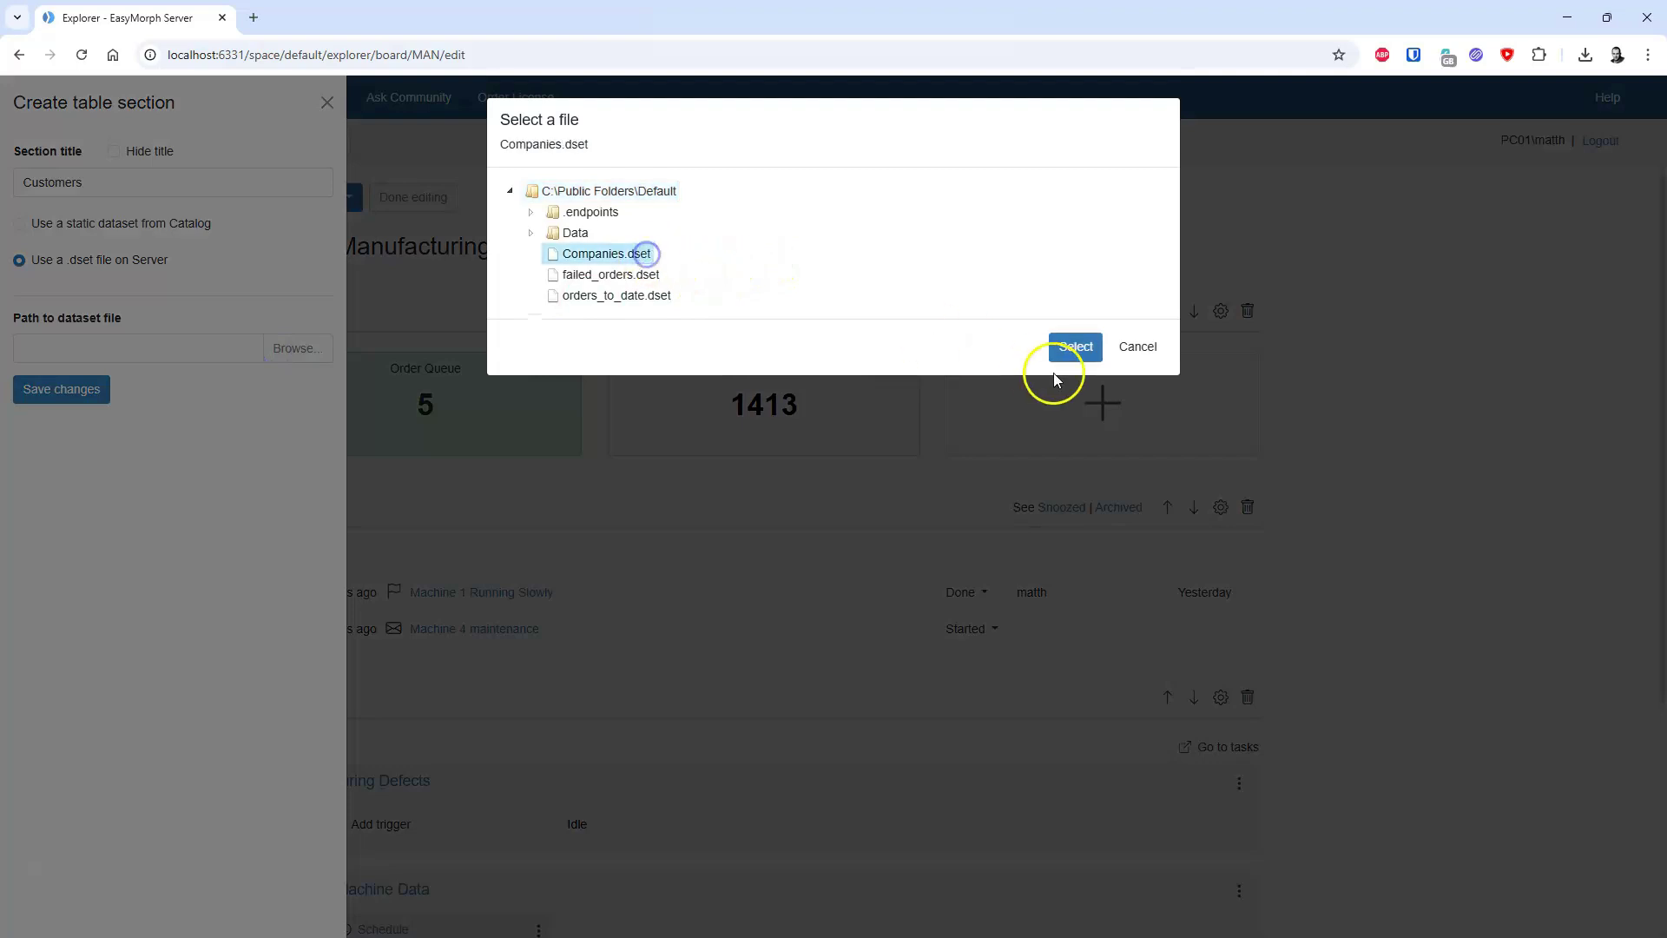
left_click(1075, 346)
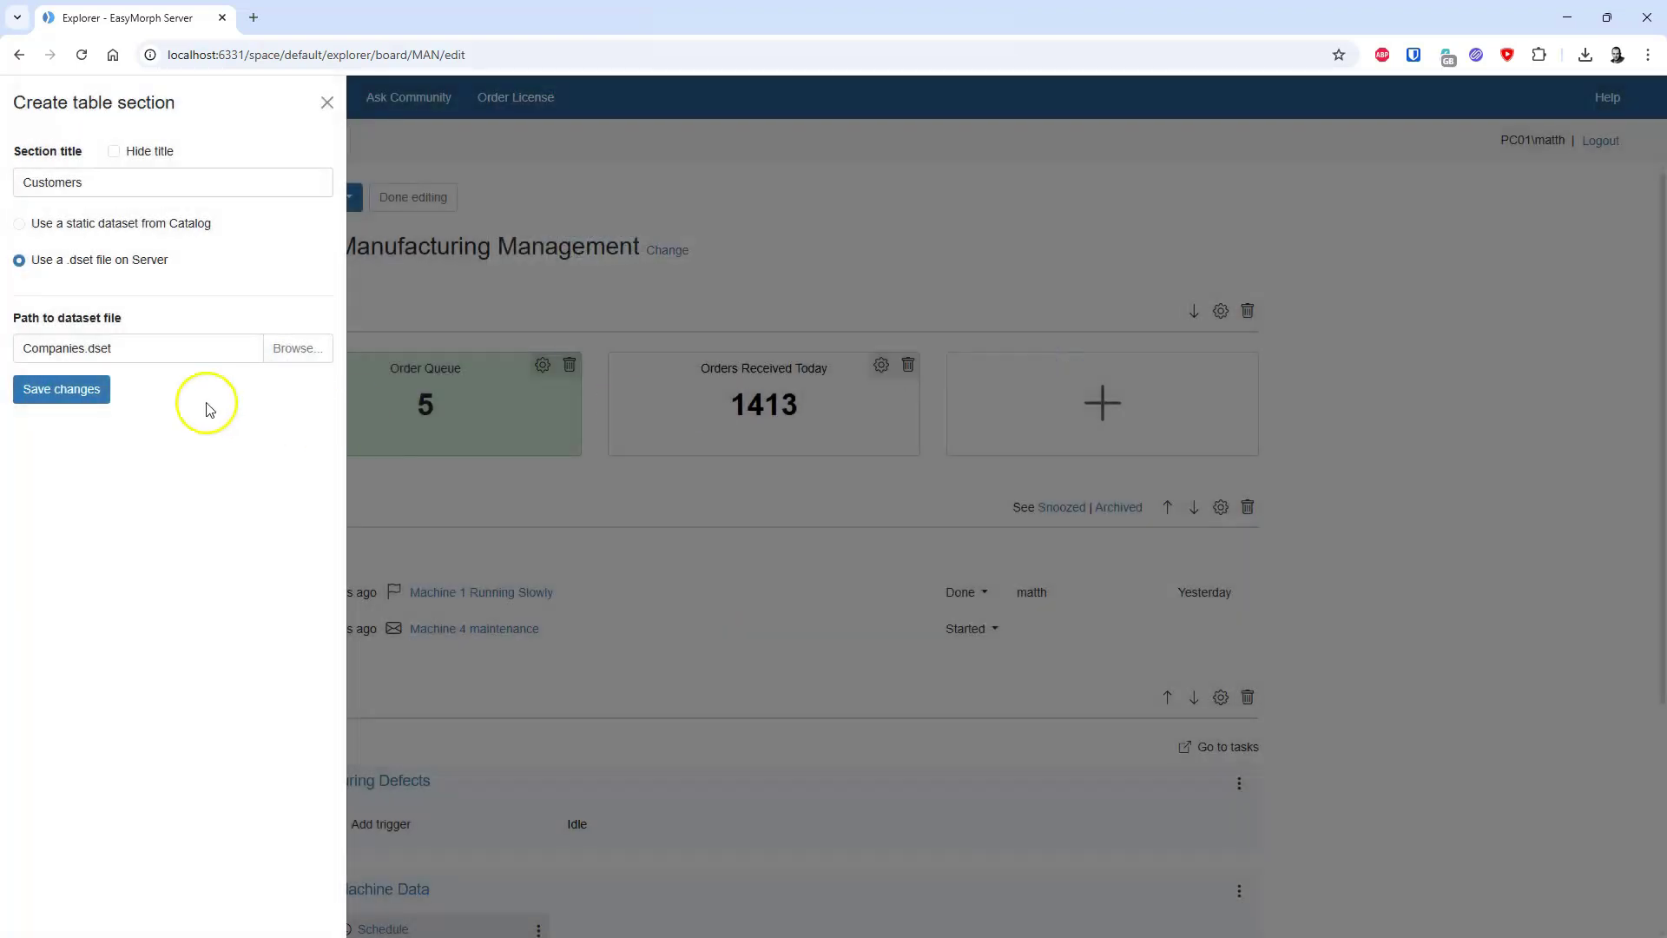
left_click(104, 387)
Look through the Customers table on the board, open its expanded analysis view and widen the chart pane.
scroll(709, 597, "down", 3)
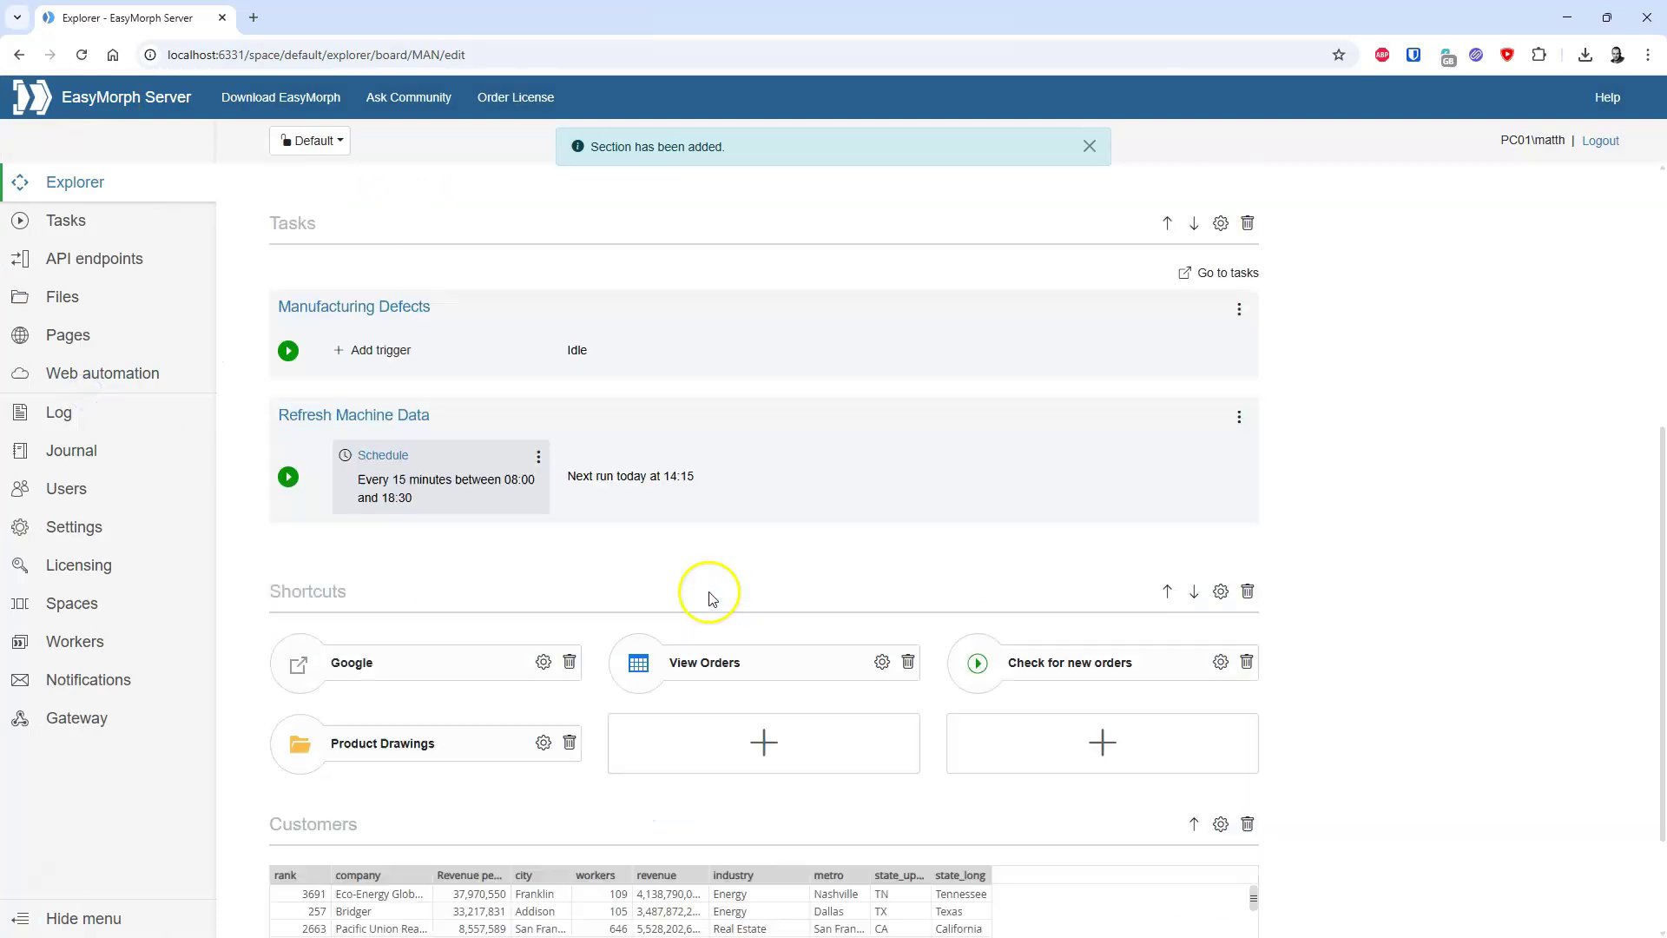
scroll(710, 598, "down", 2)
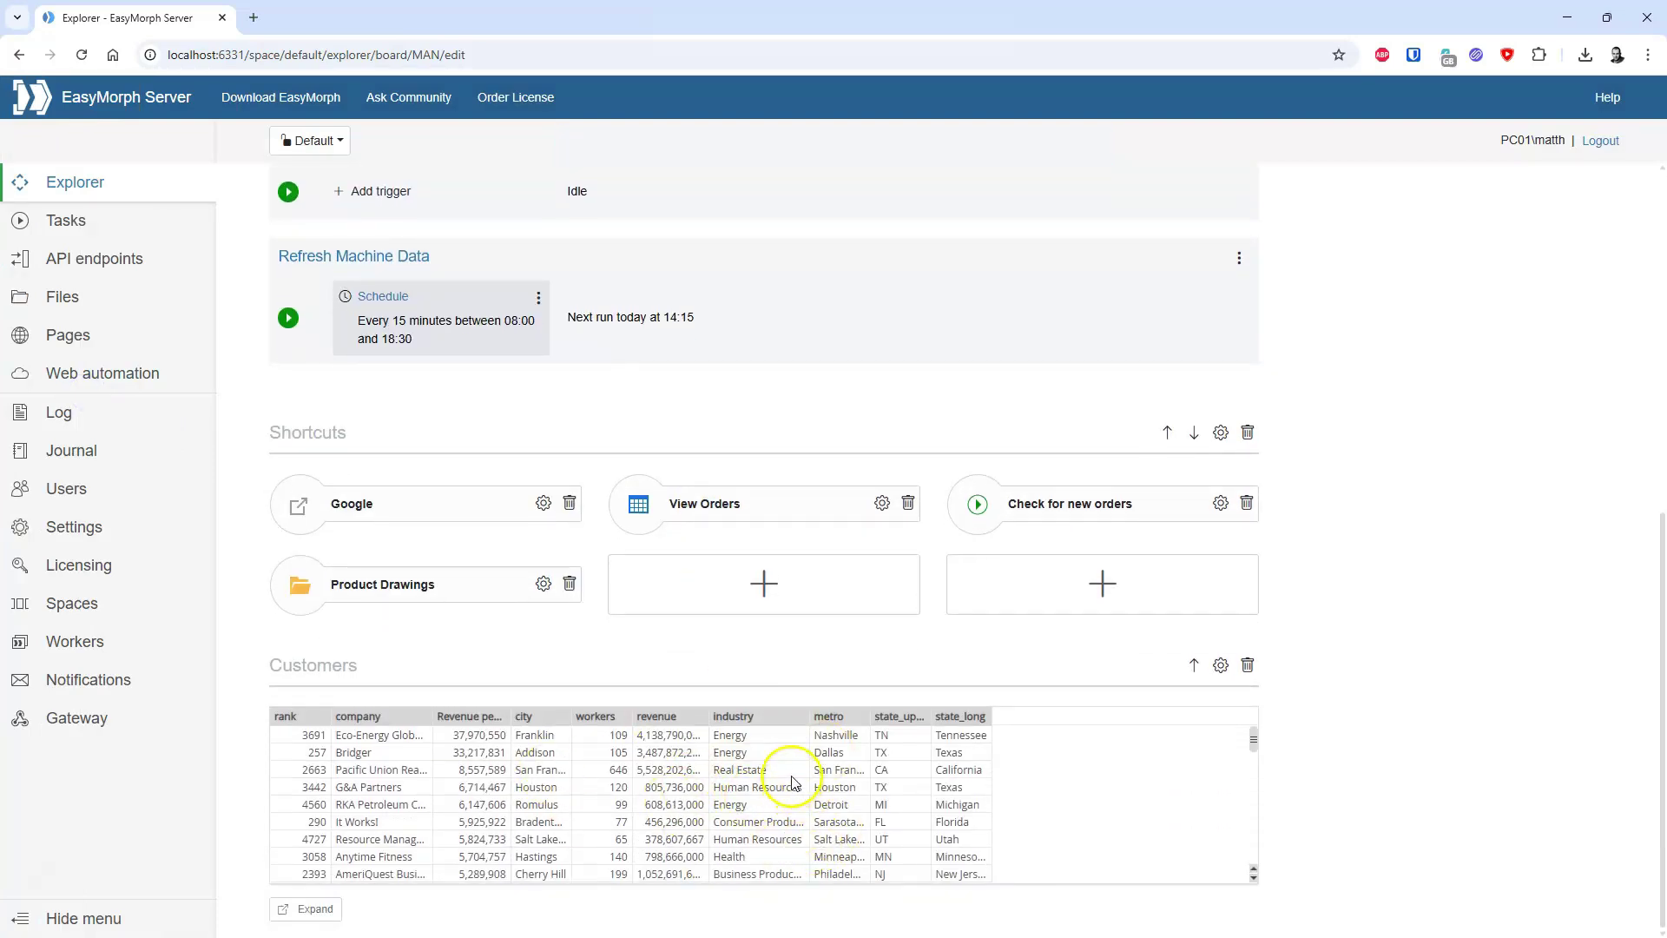
scroll(792, 782, "down", 5)
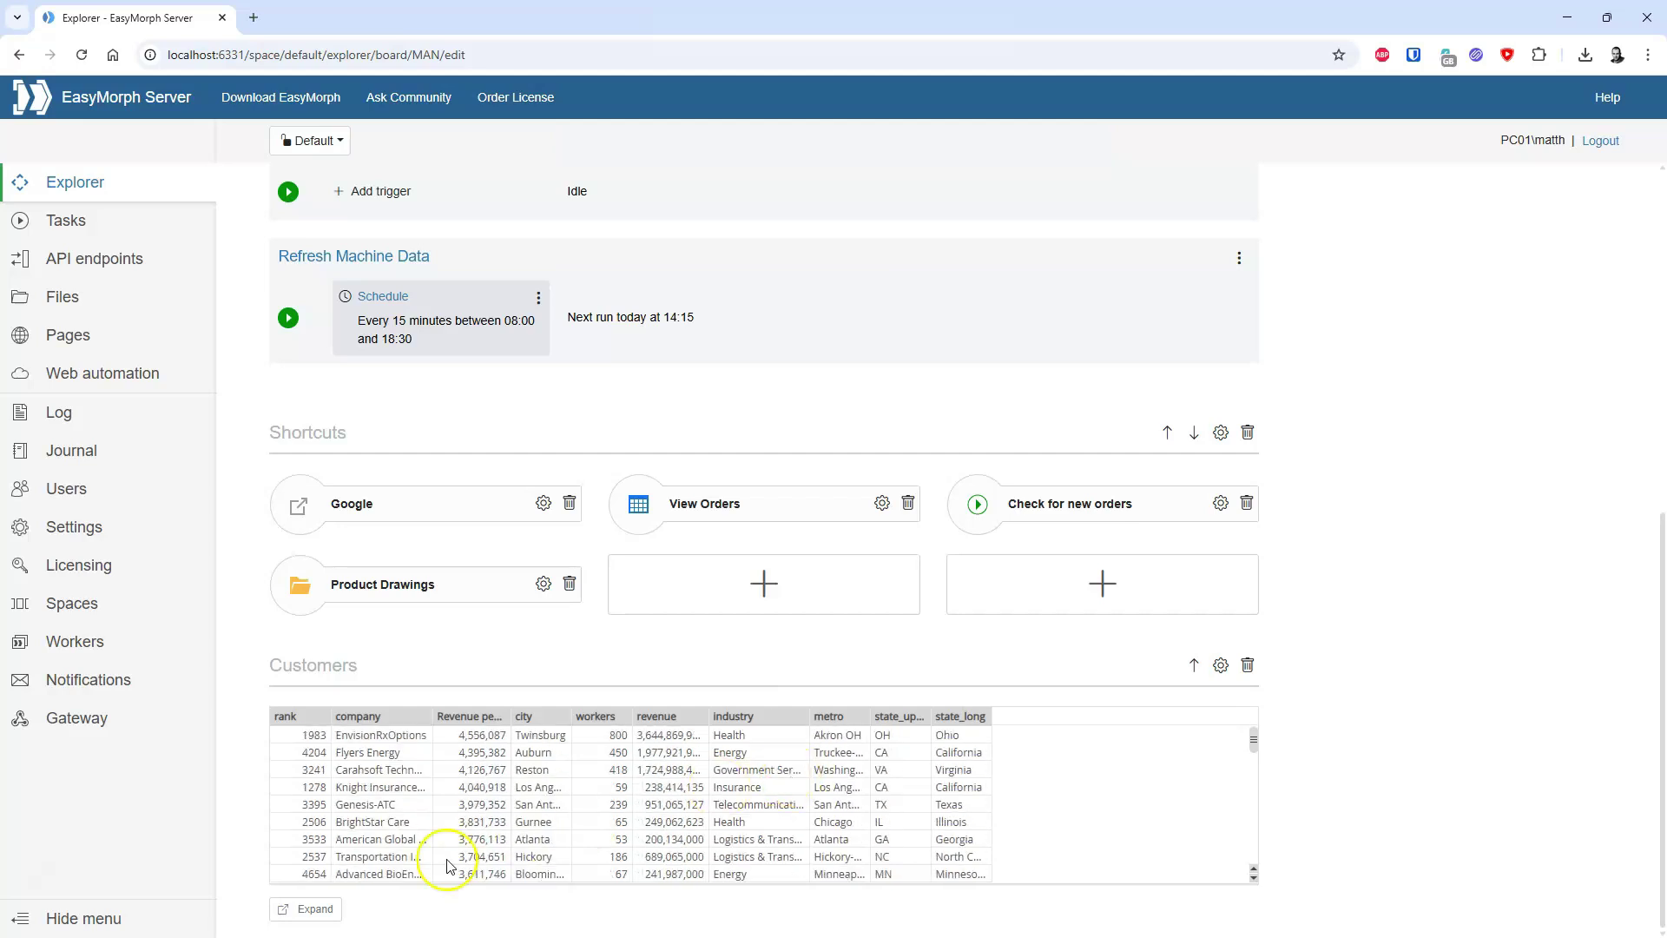
left_click(315, 910)
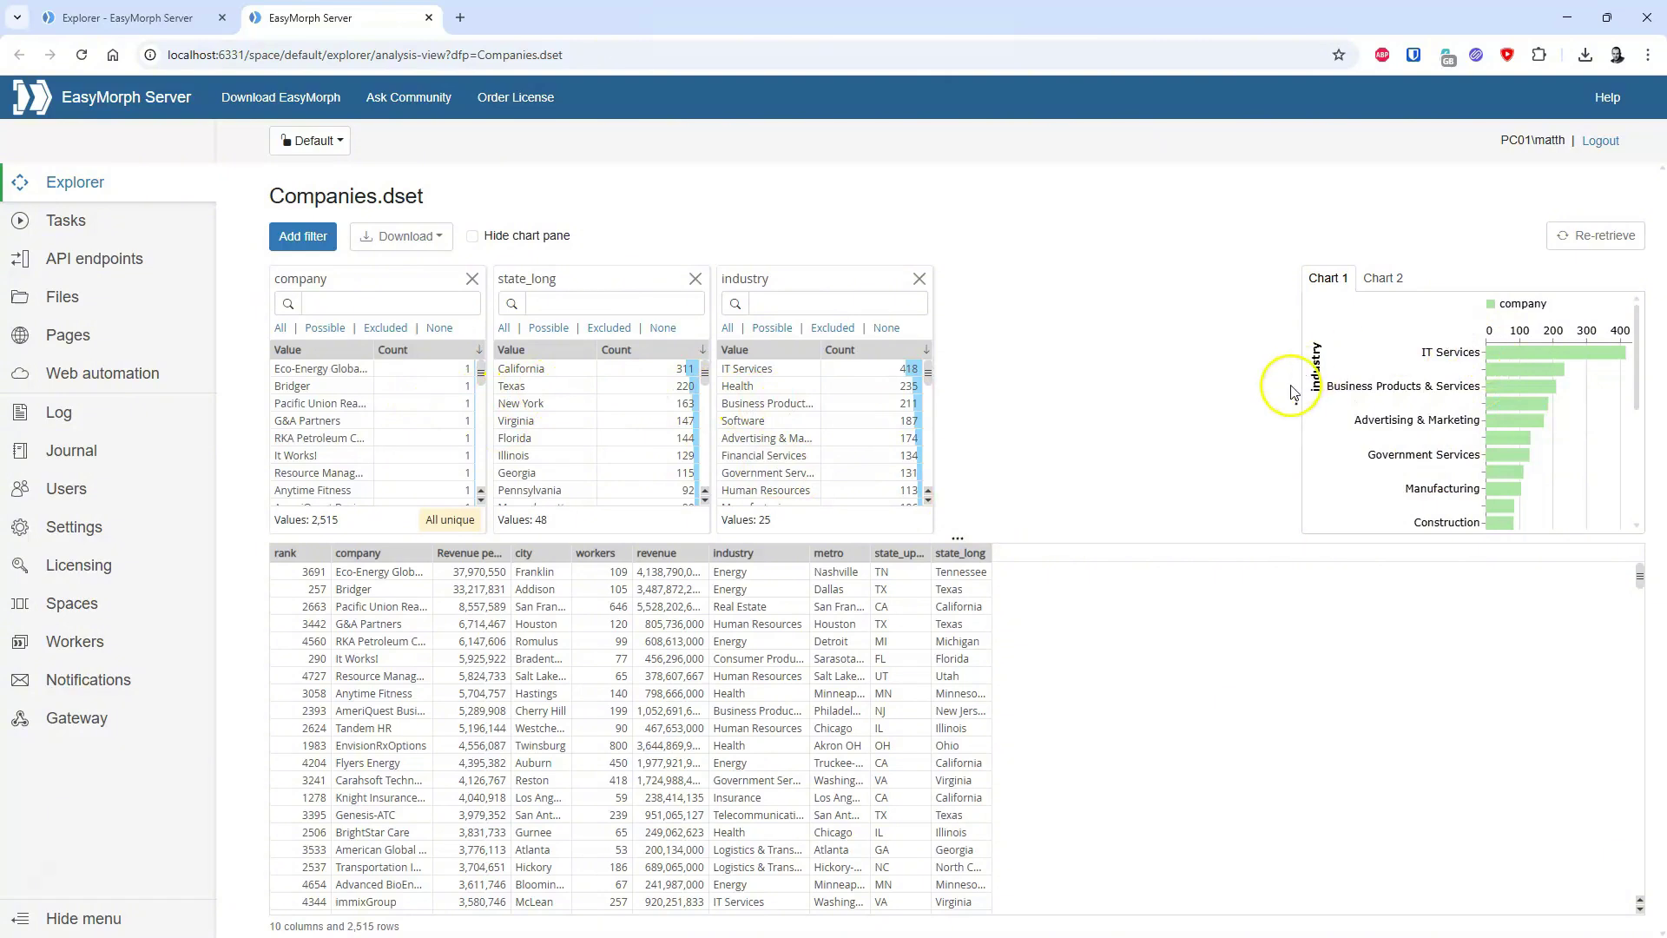
left_click_drag(1295, 399, 1113, 400)
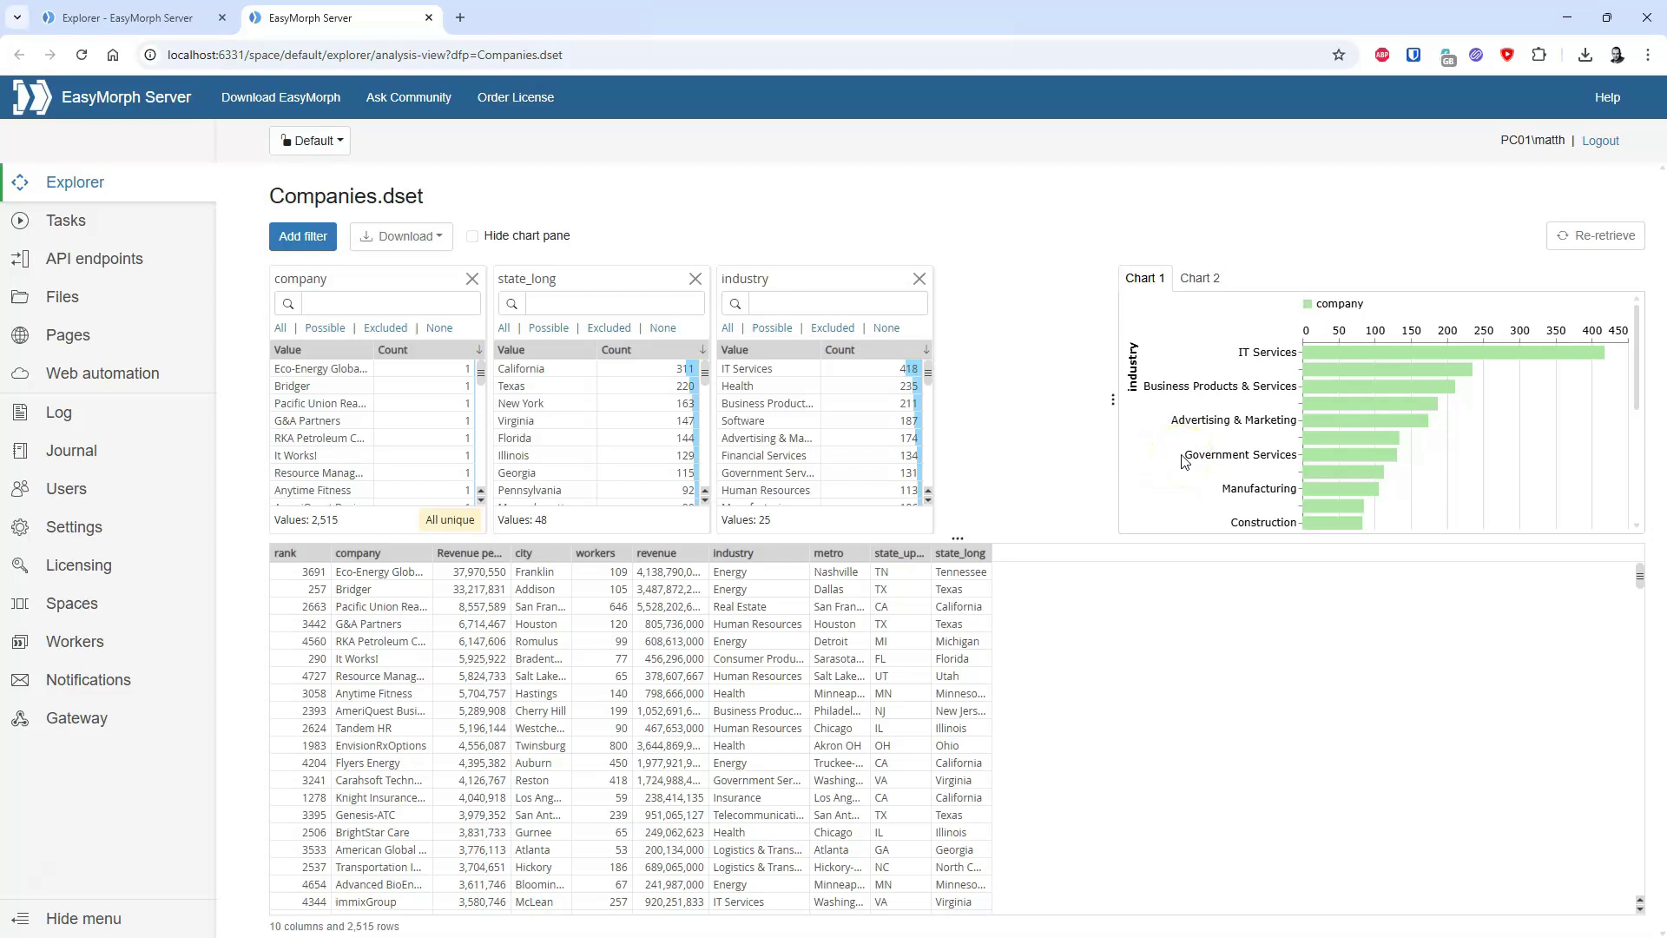
Filter the expanded table by company to Bridger, the Pacific Union entry, G&A Partners and It Works!
left_click(322, 386)
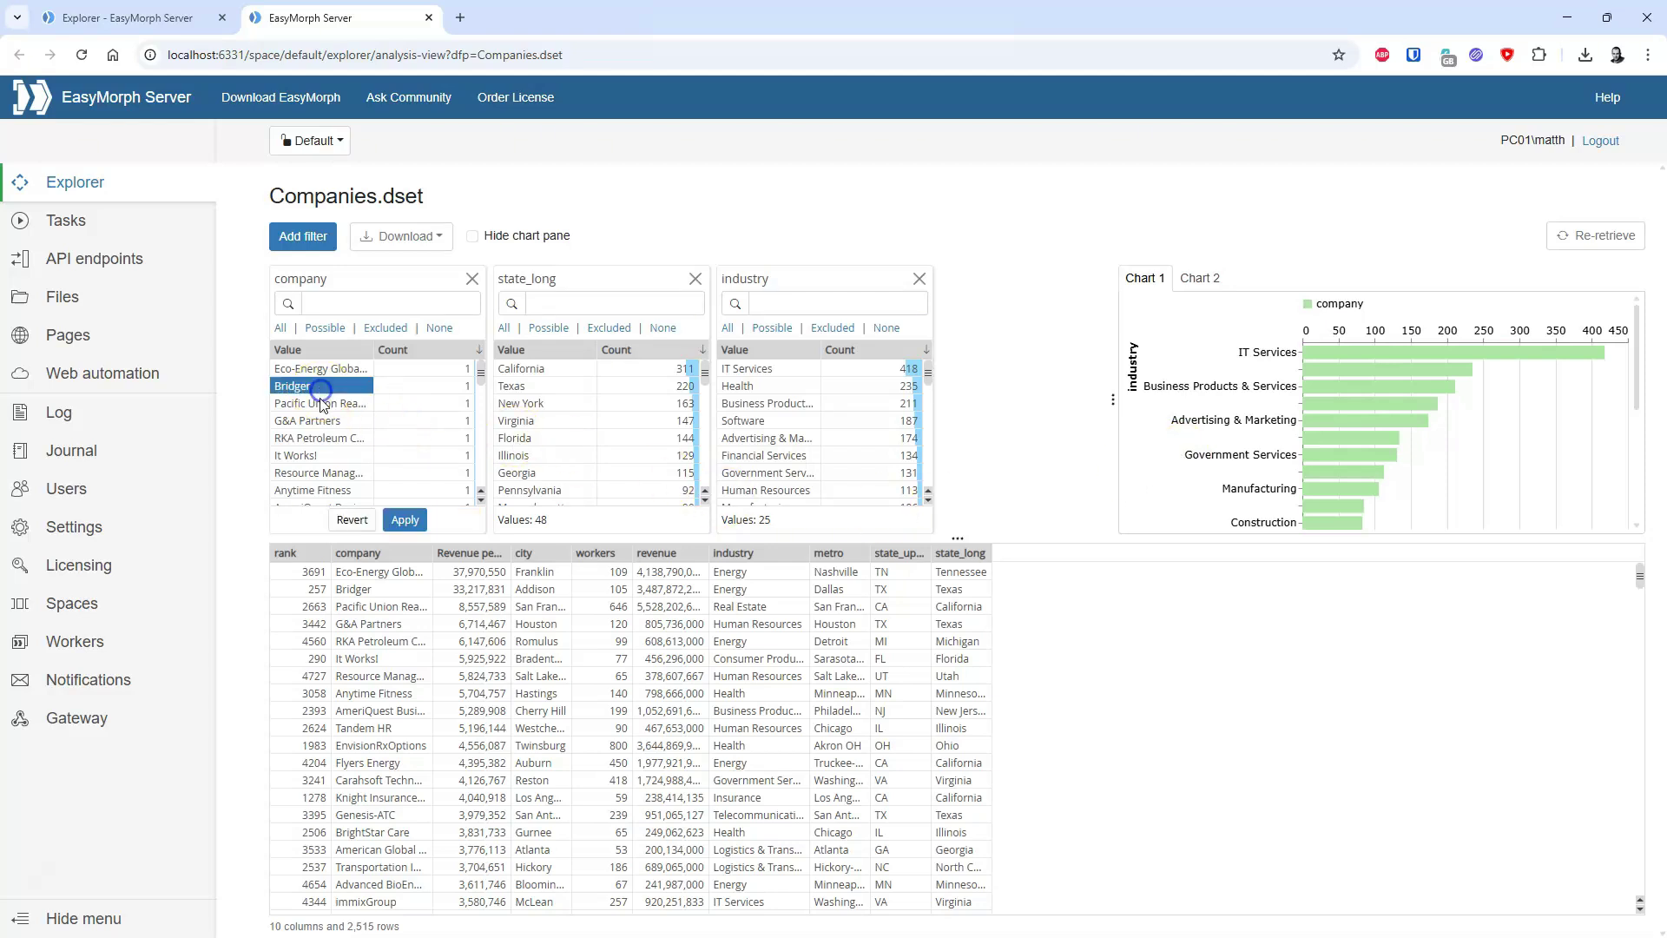
left_click(320, 402, "ctrl")
left_click(321, 421, "ctrl")
left_click(321, 455, "ctrl")
left_click(405, 519)
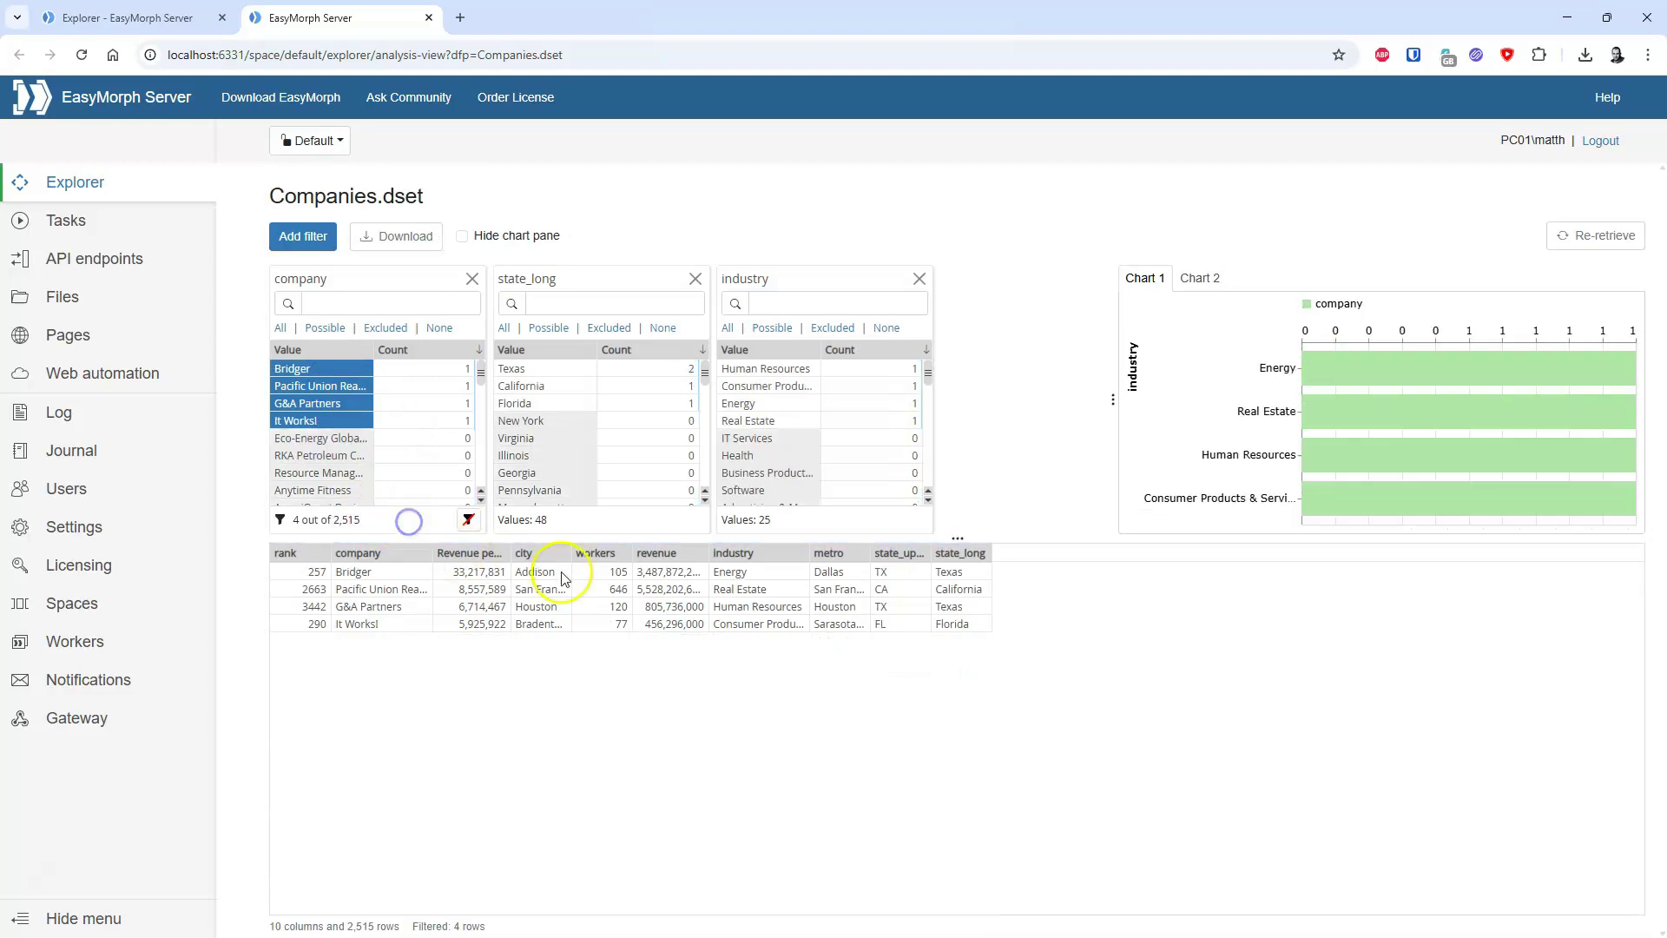
Add filters for state_long Florida and the Consumer Products & Services industry, apply them all together, and close the analysis view.
left_click(539, 405)
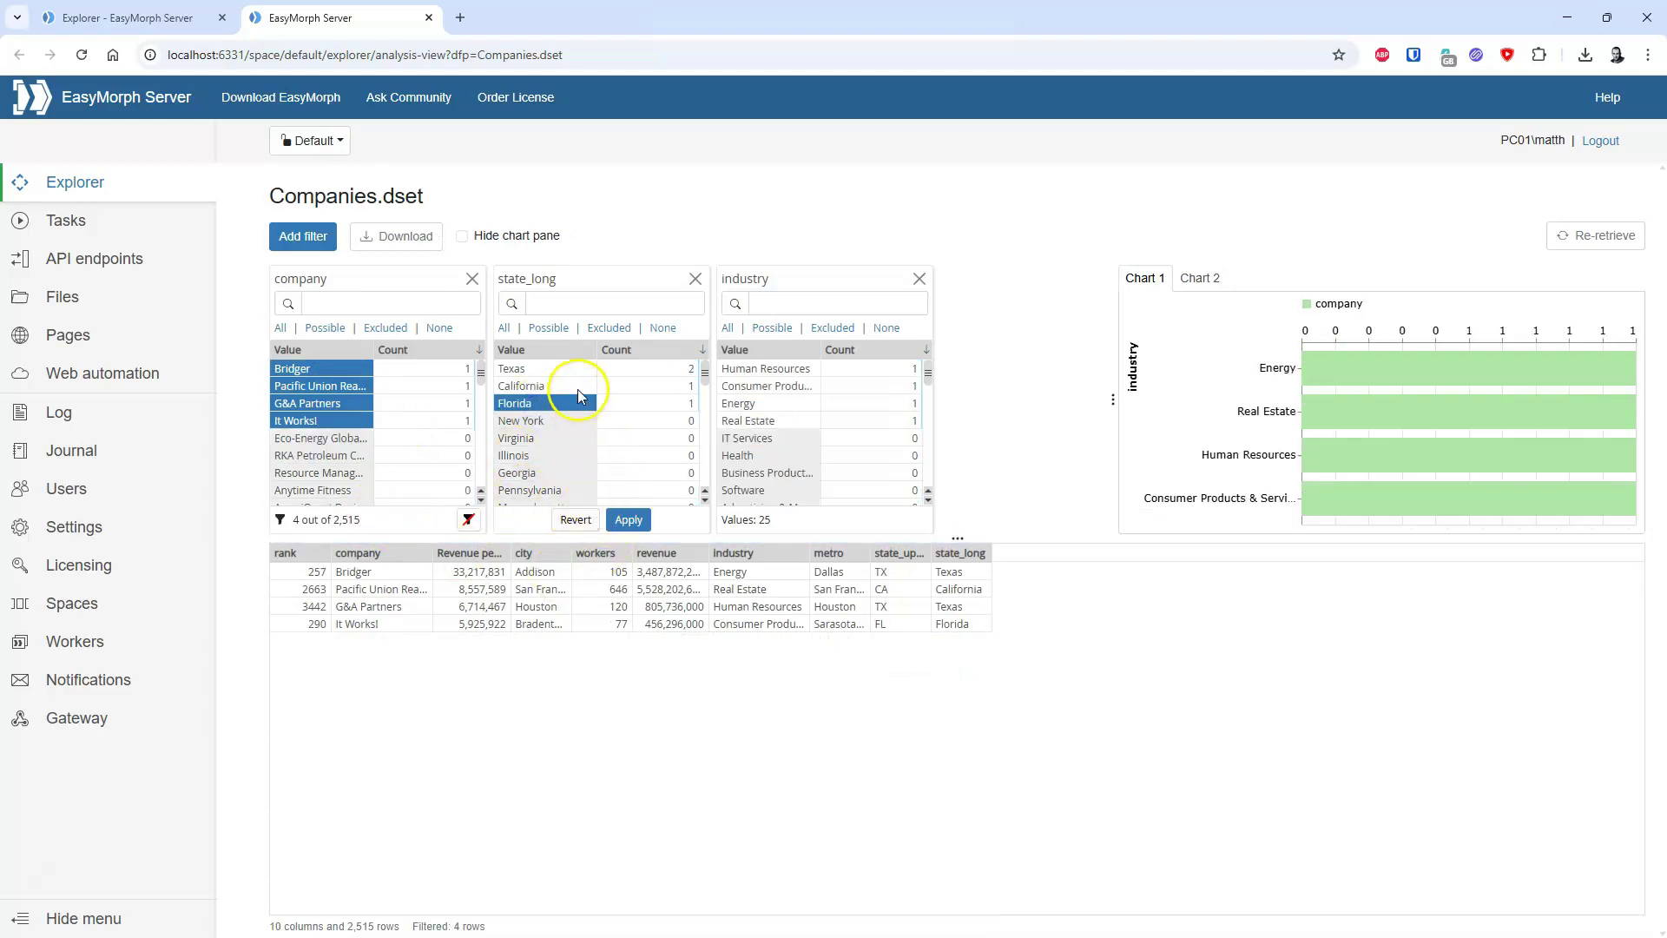
left_click(754, 386)
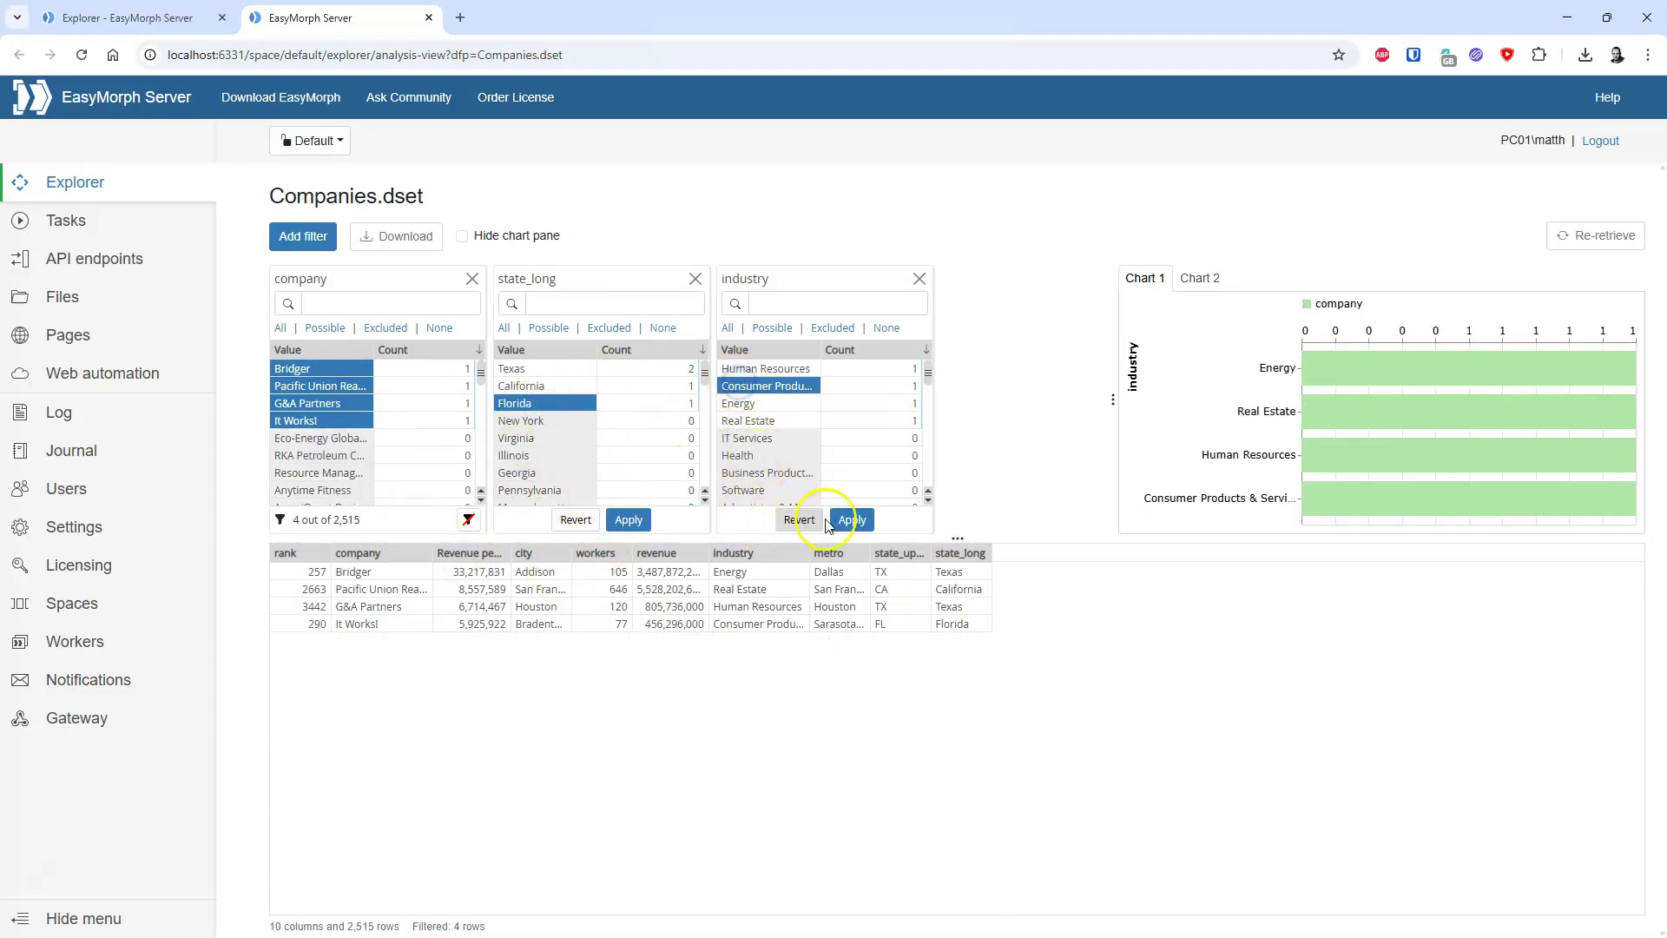
left_click(853, 520)
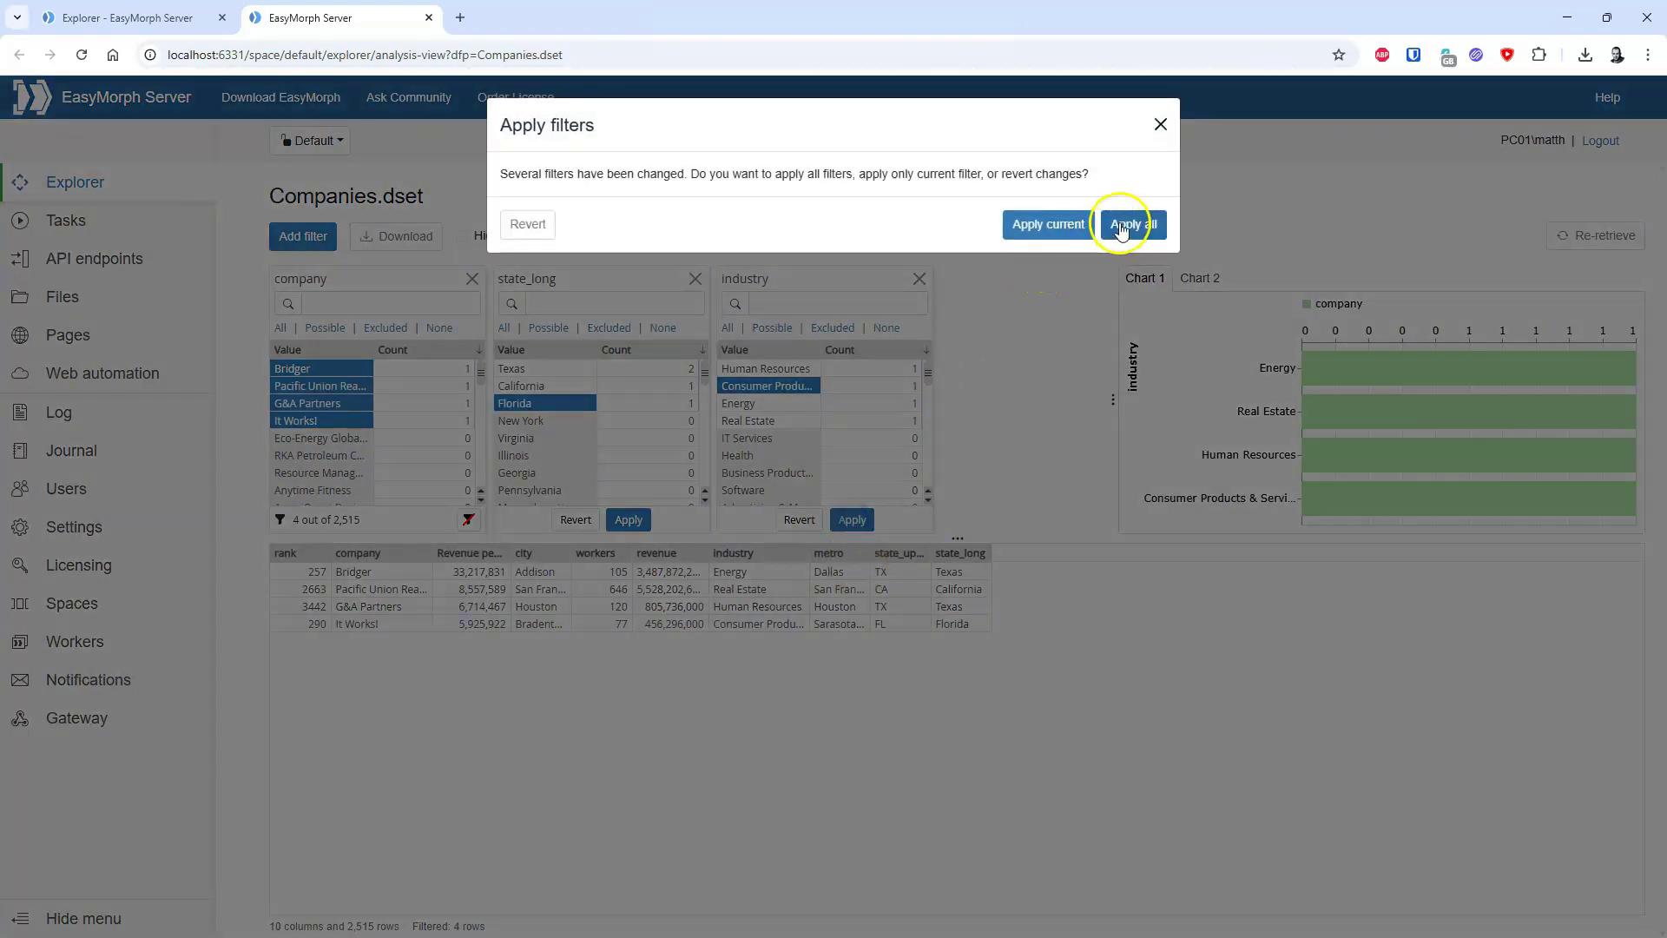
left_click(1121, 228)
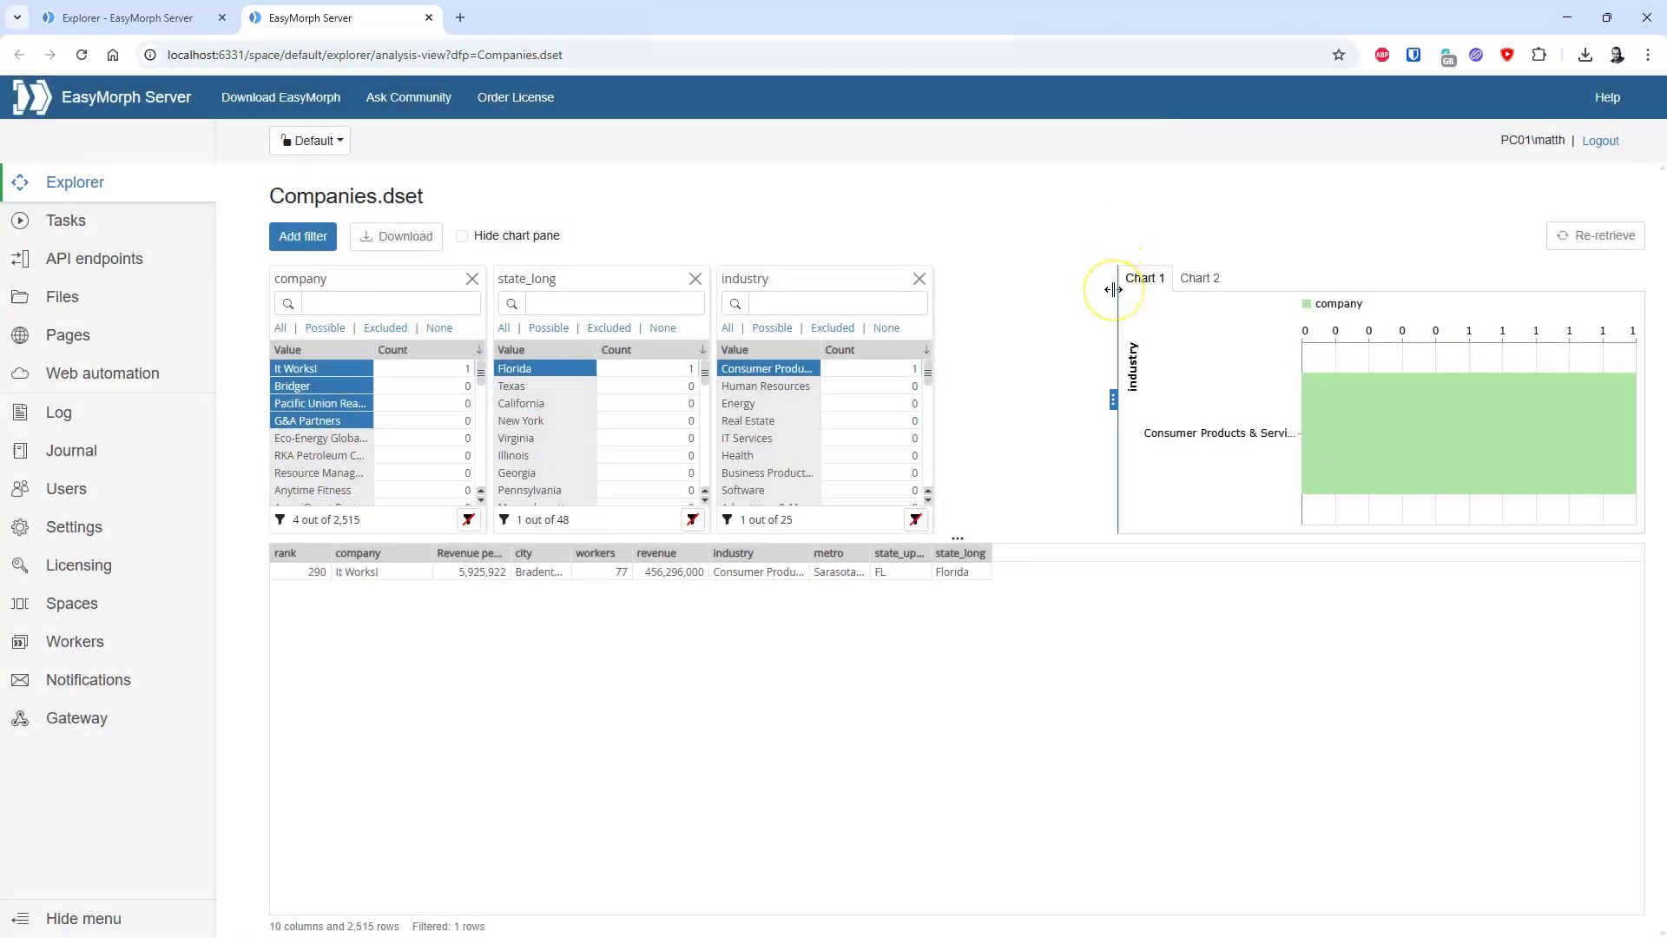
key("ctrl+w")
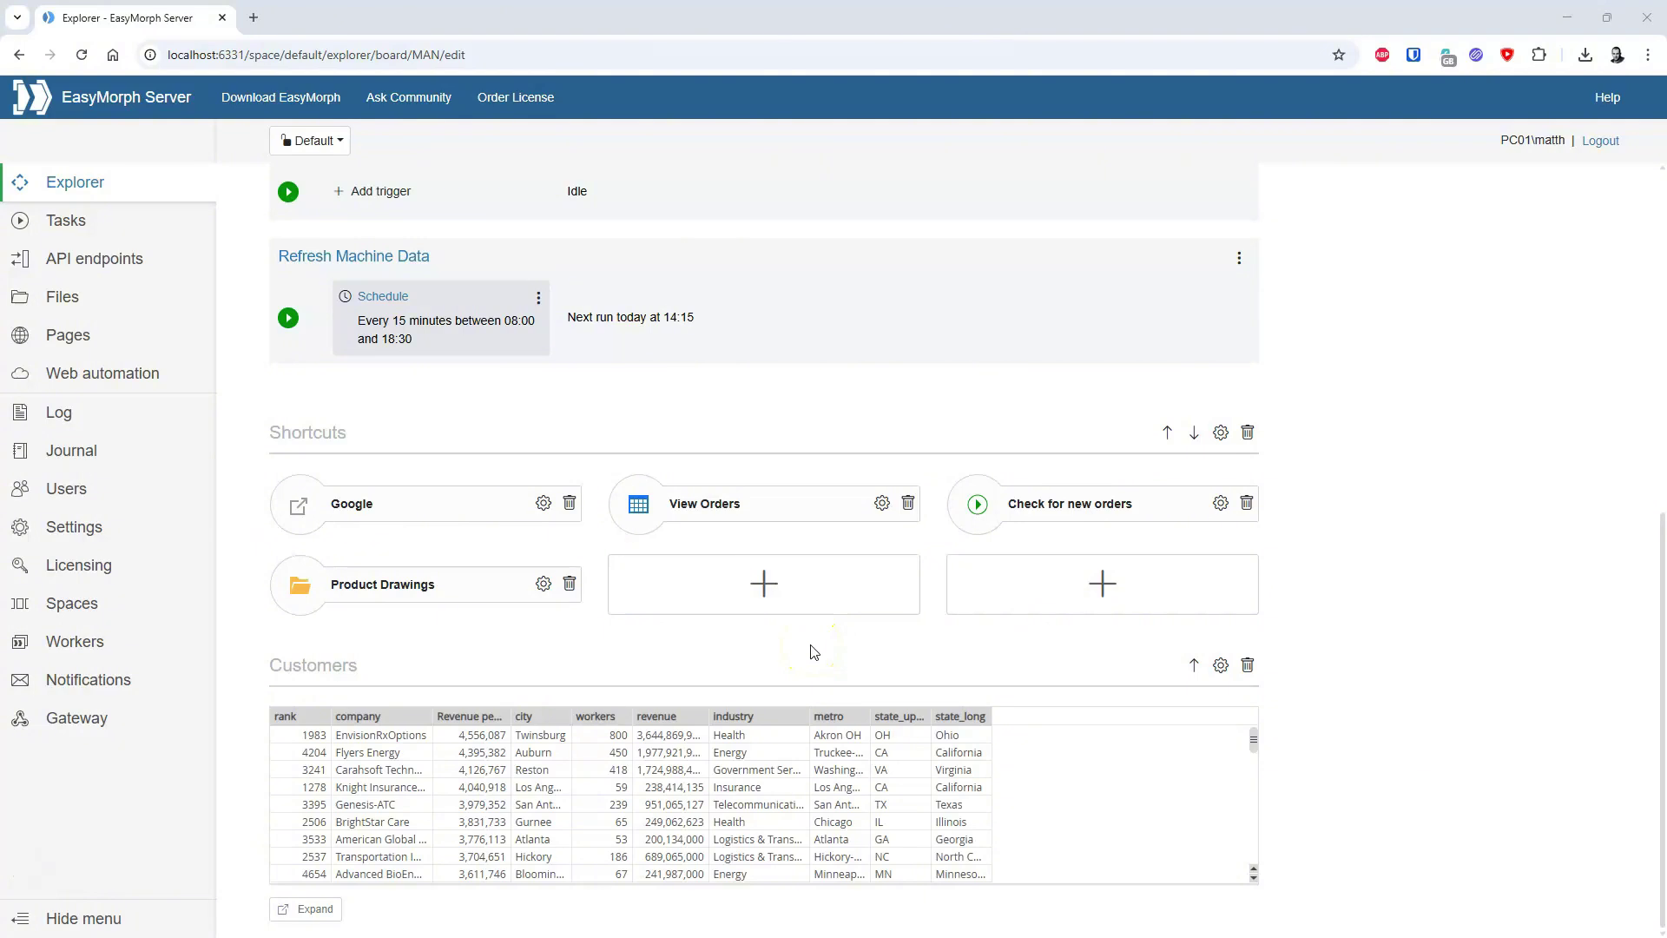
Change the Customers section's source to the static Catalog dataset "Failed Orders" and save the section settings.
left_click(1220, 666)
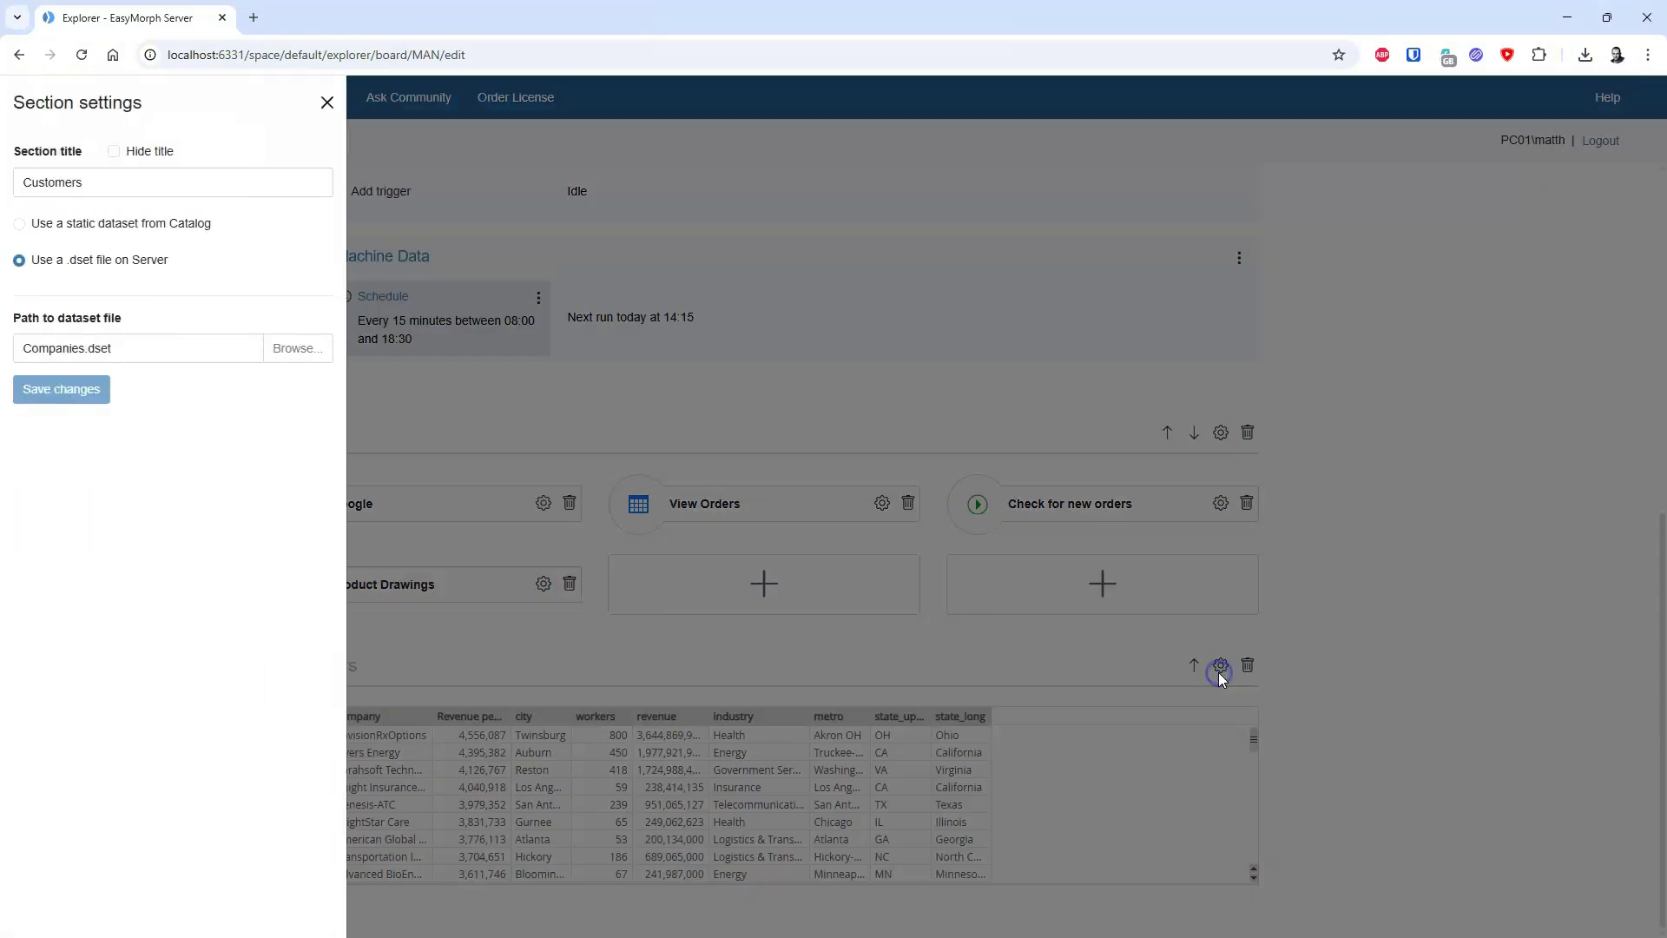
left_click(167, 224)
left_click(265, 368)
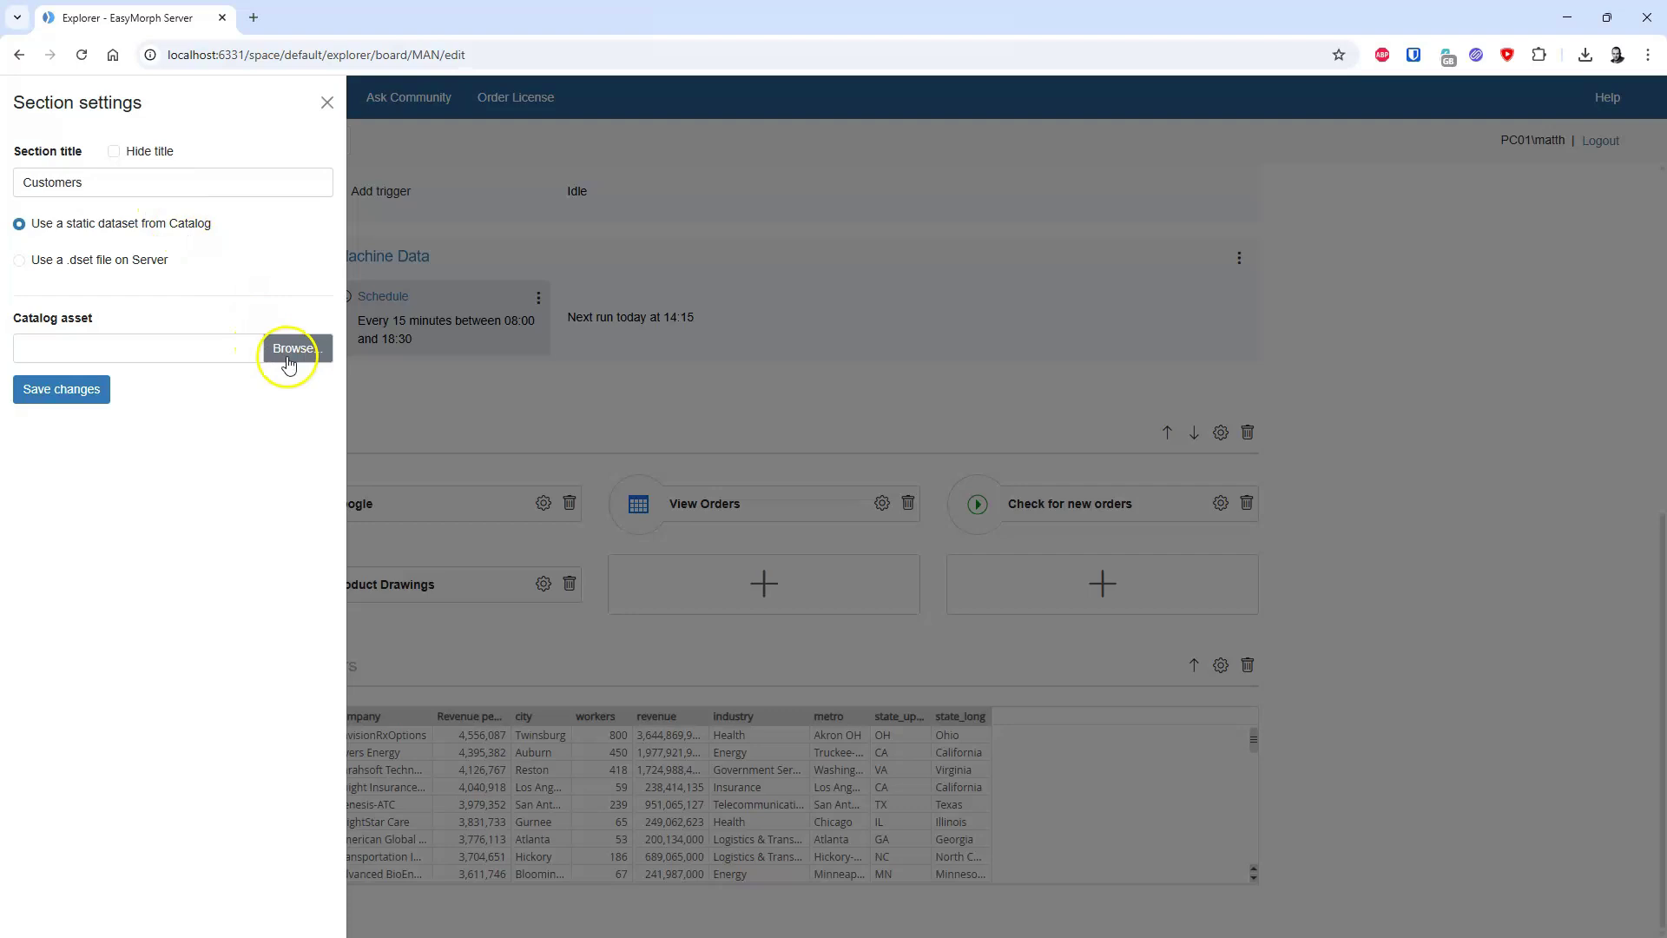
left_click(289, 363)
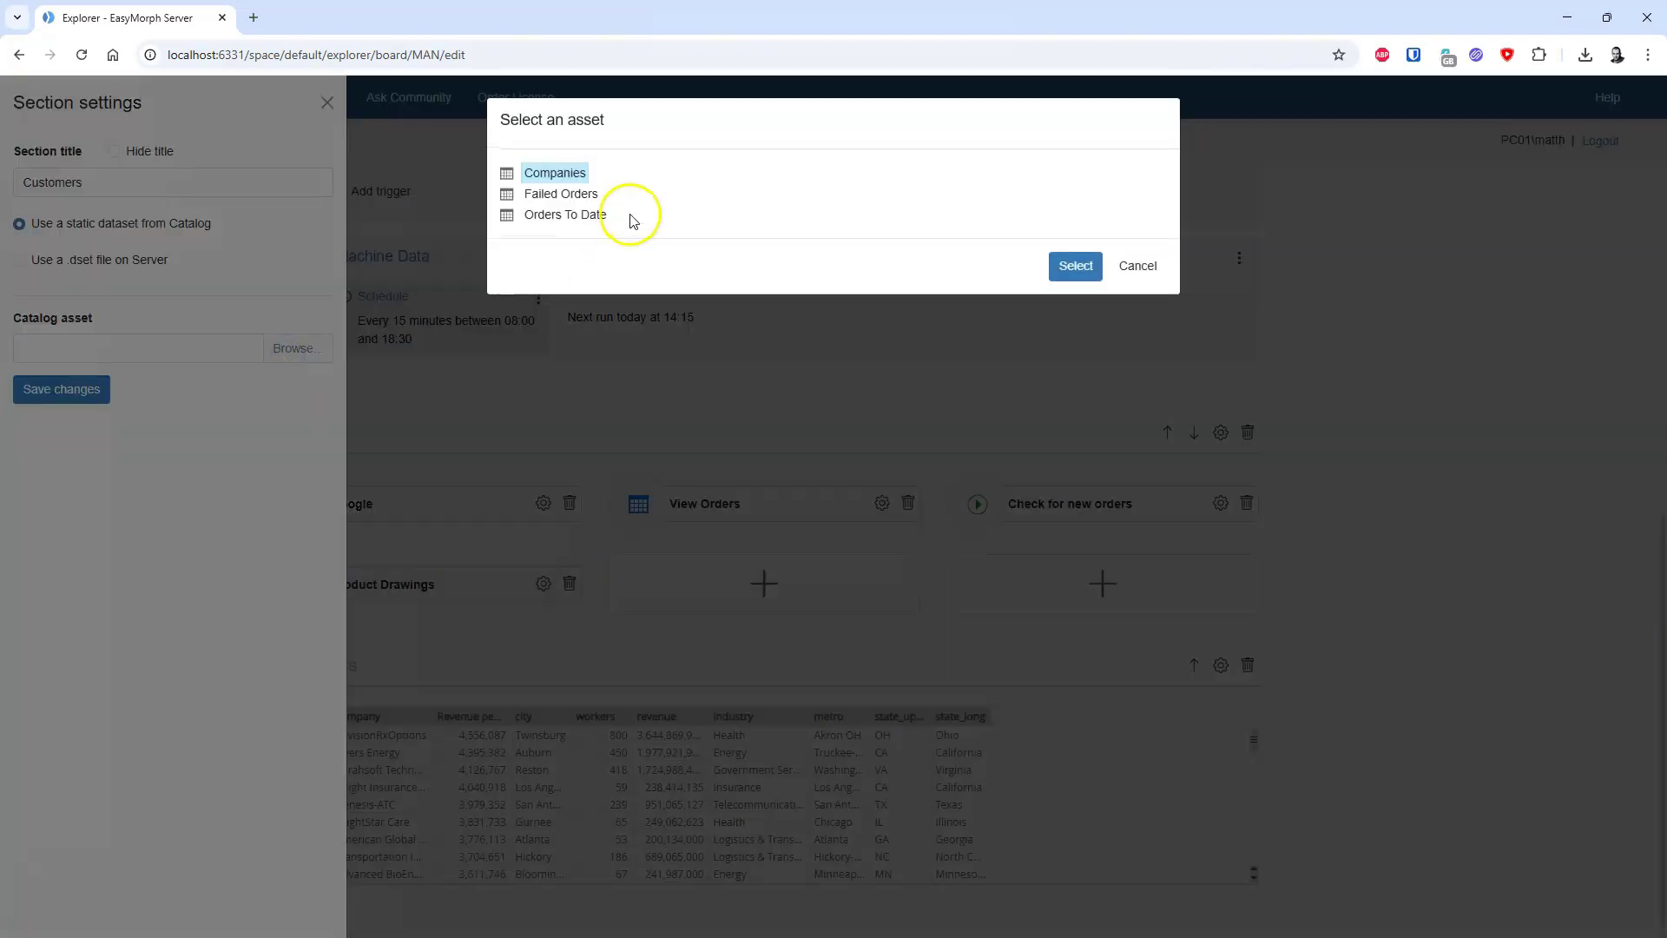
left_click(590, 193)
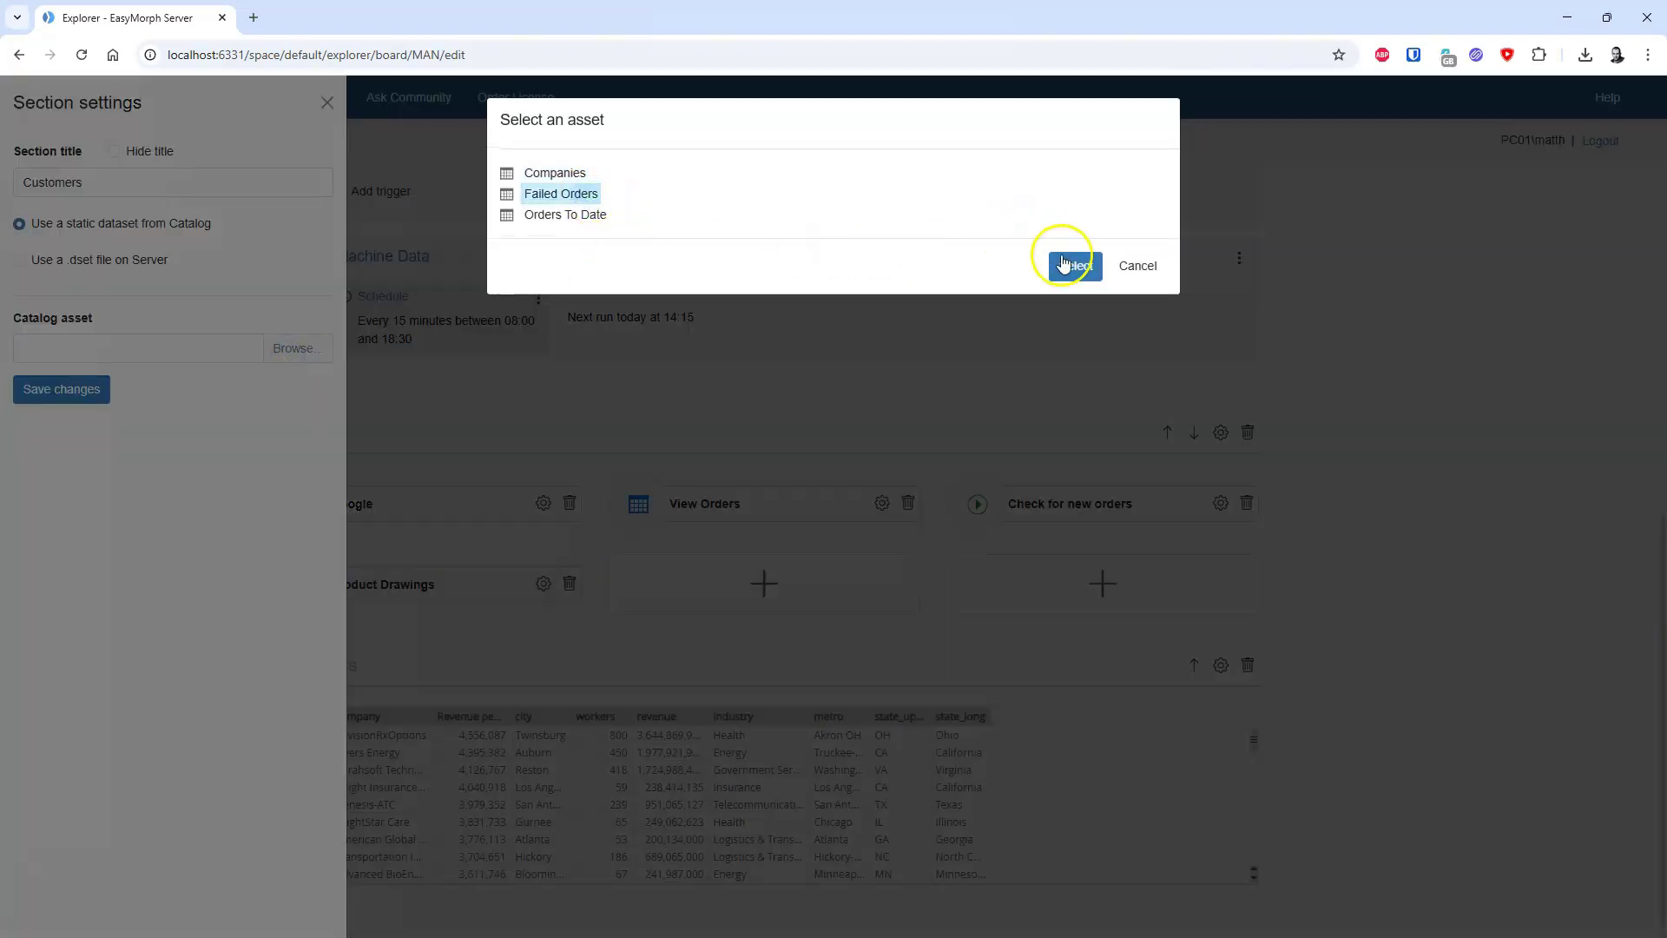
left_click(1074, 266)
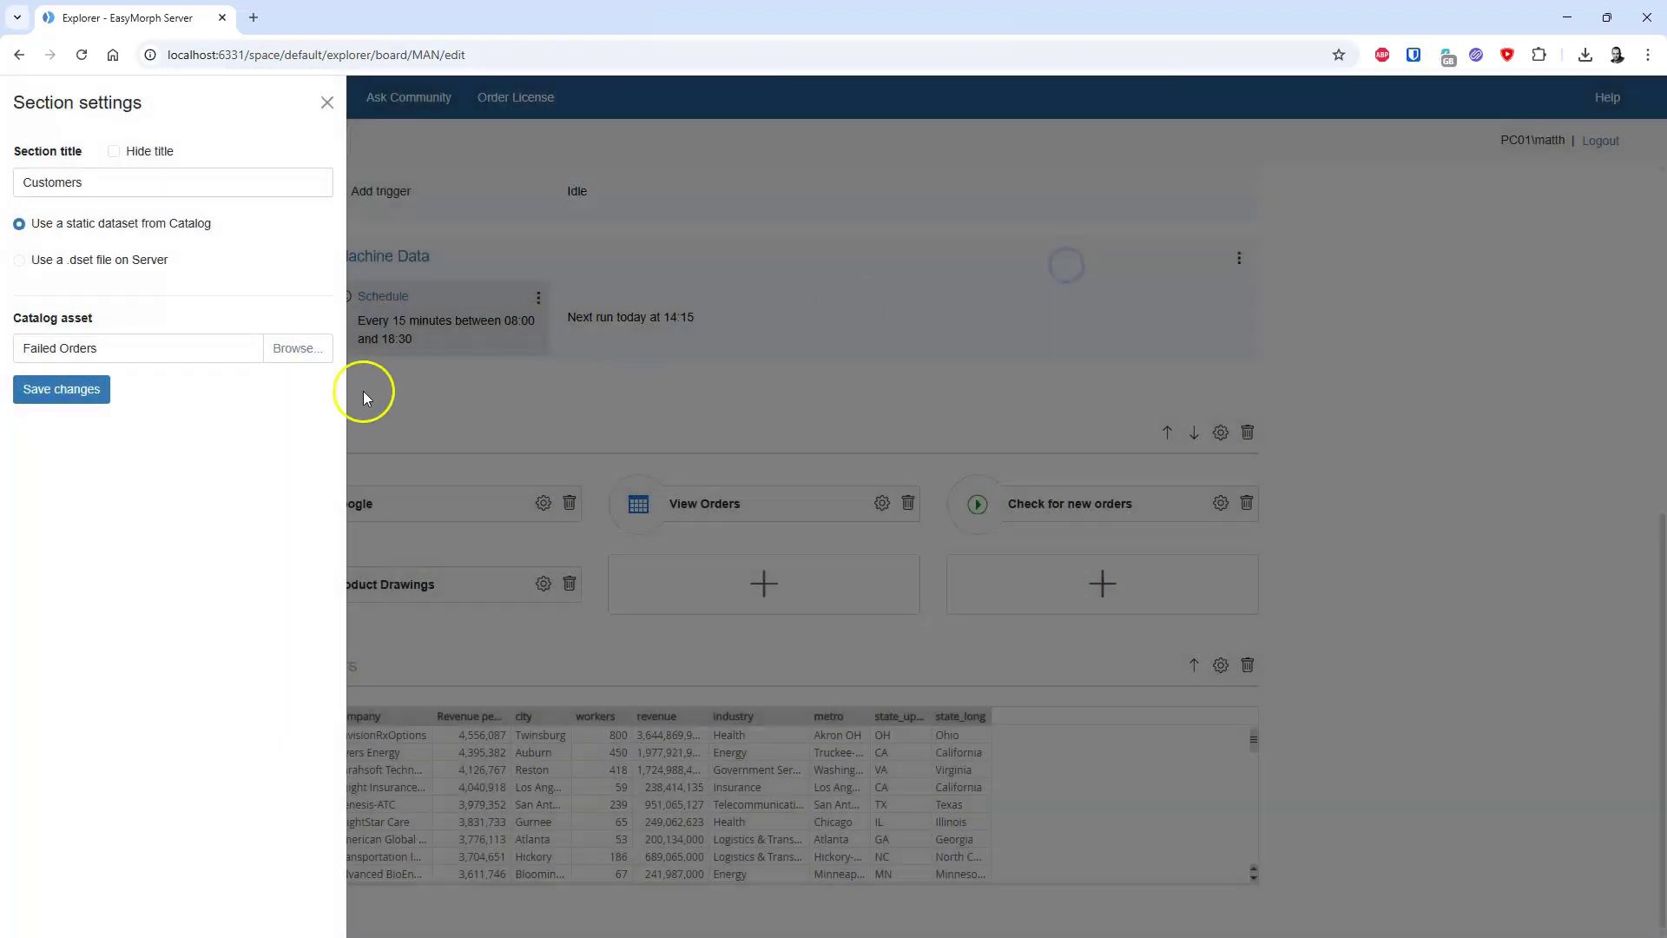
left_click(78, 395)
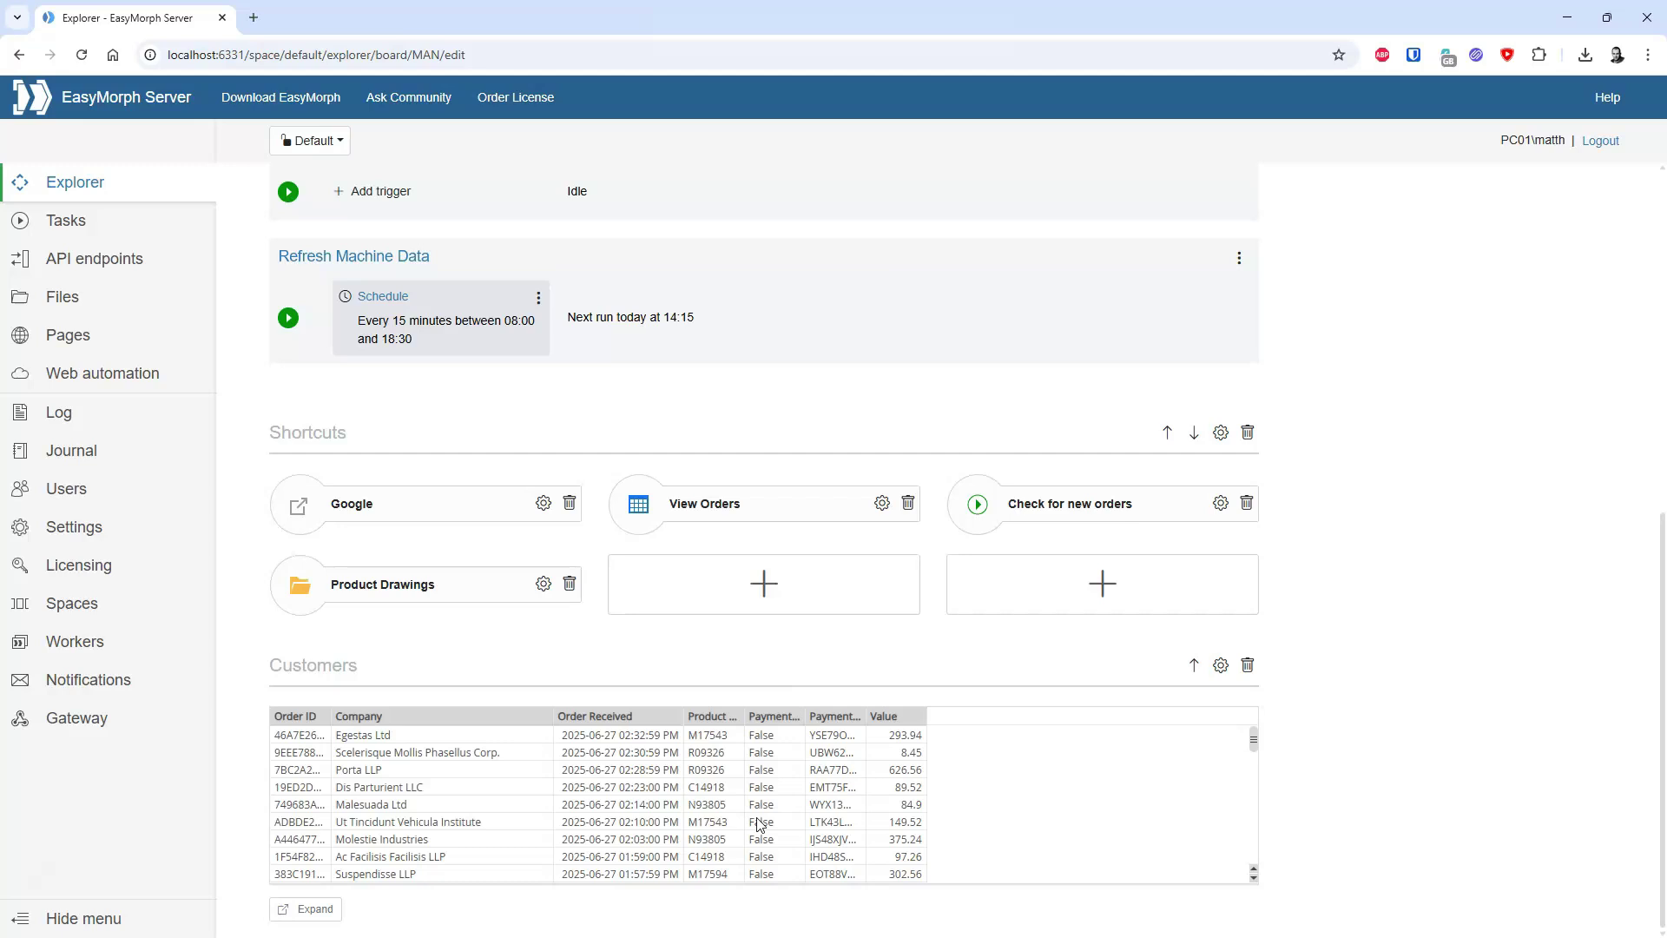
Open the Failed Orders table in its expanded view and widen the Order ID and Company columns.
left_click(326, 907)
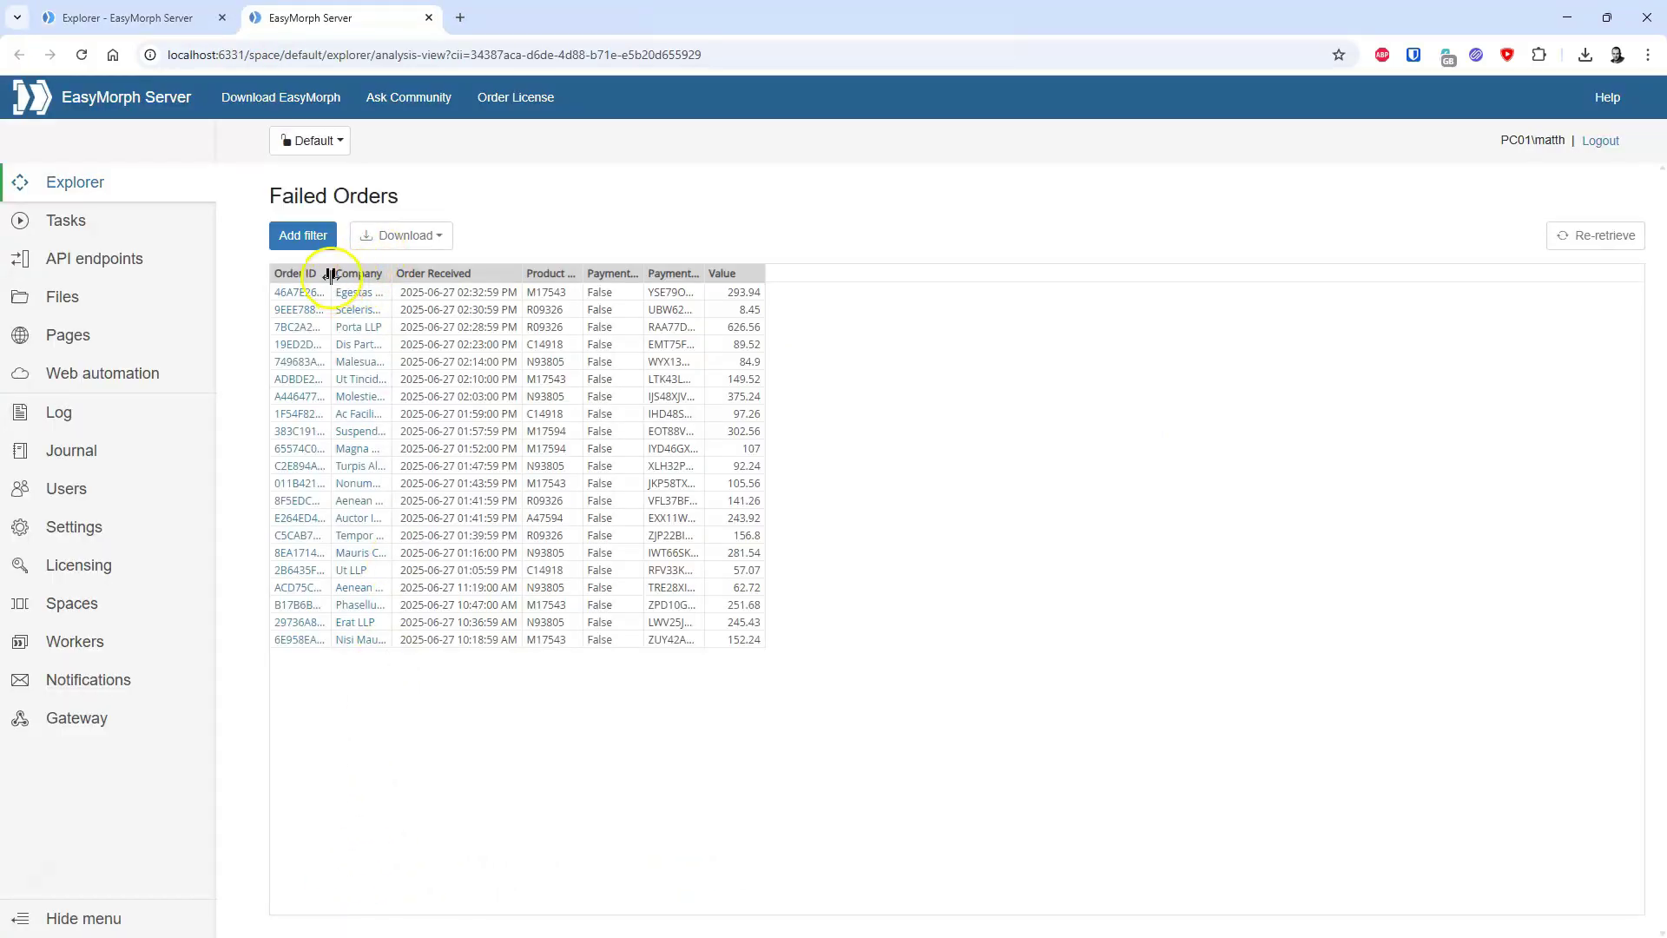
left_click_drag(331, 274, 587, 259)
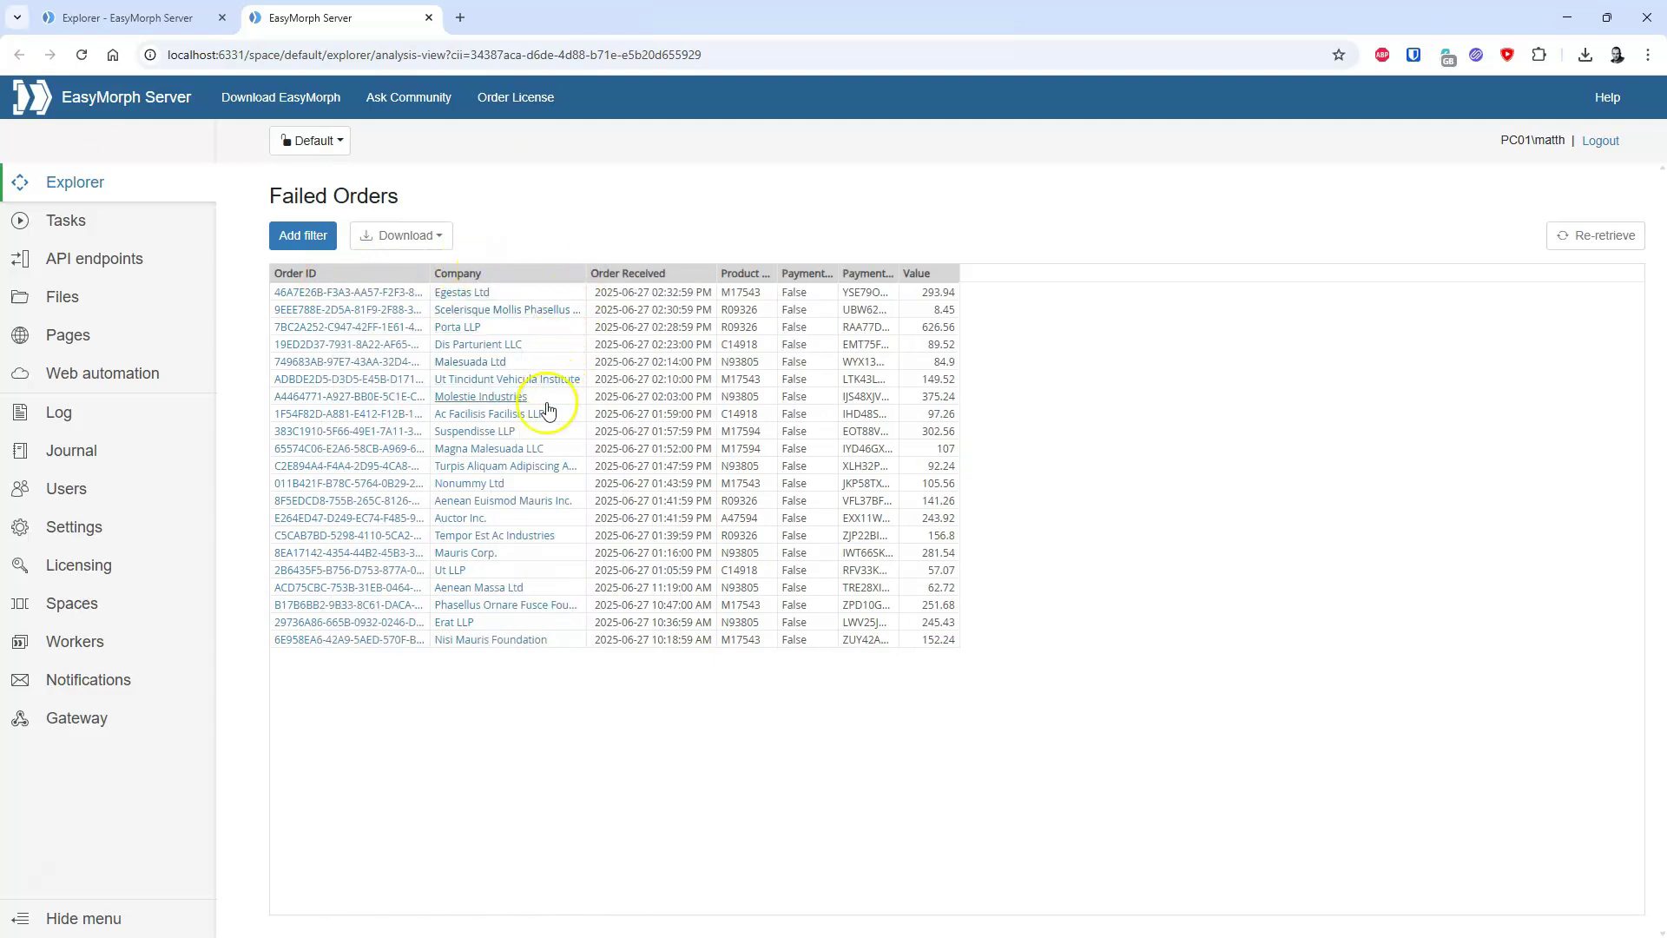
Check the row commands on the first order's ID and choose View all customer's orders for the company Egestas Ltd.
right_click(387, 293)
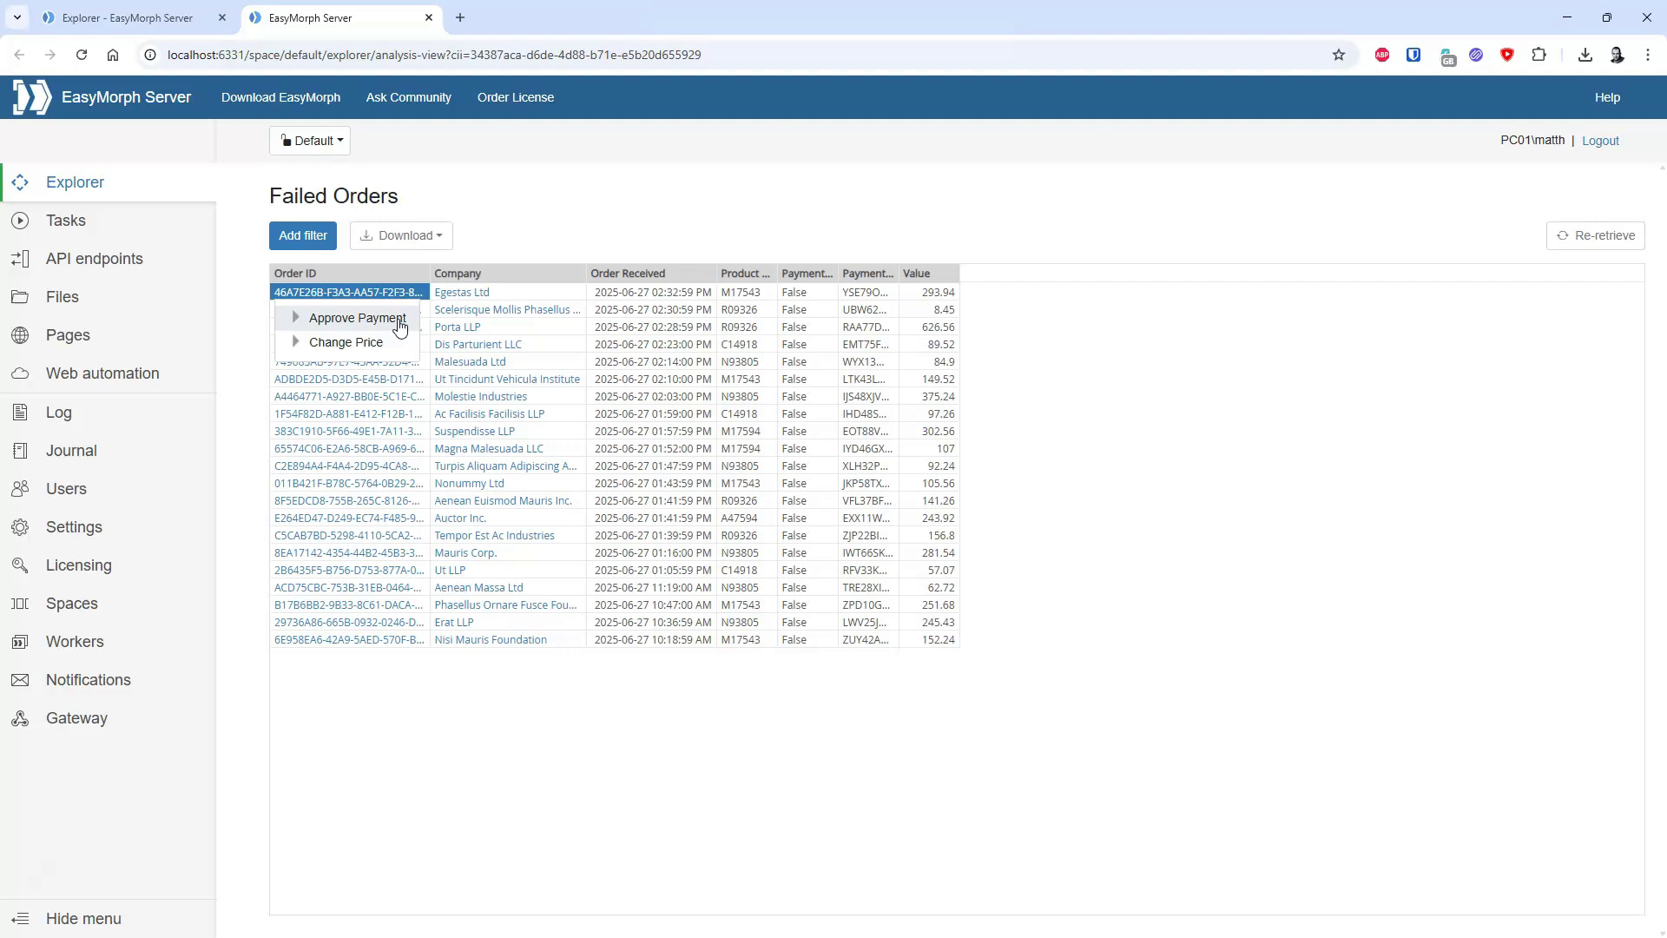
left_click(399, 326)
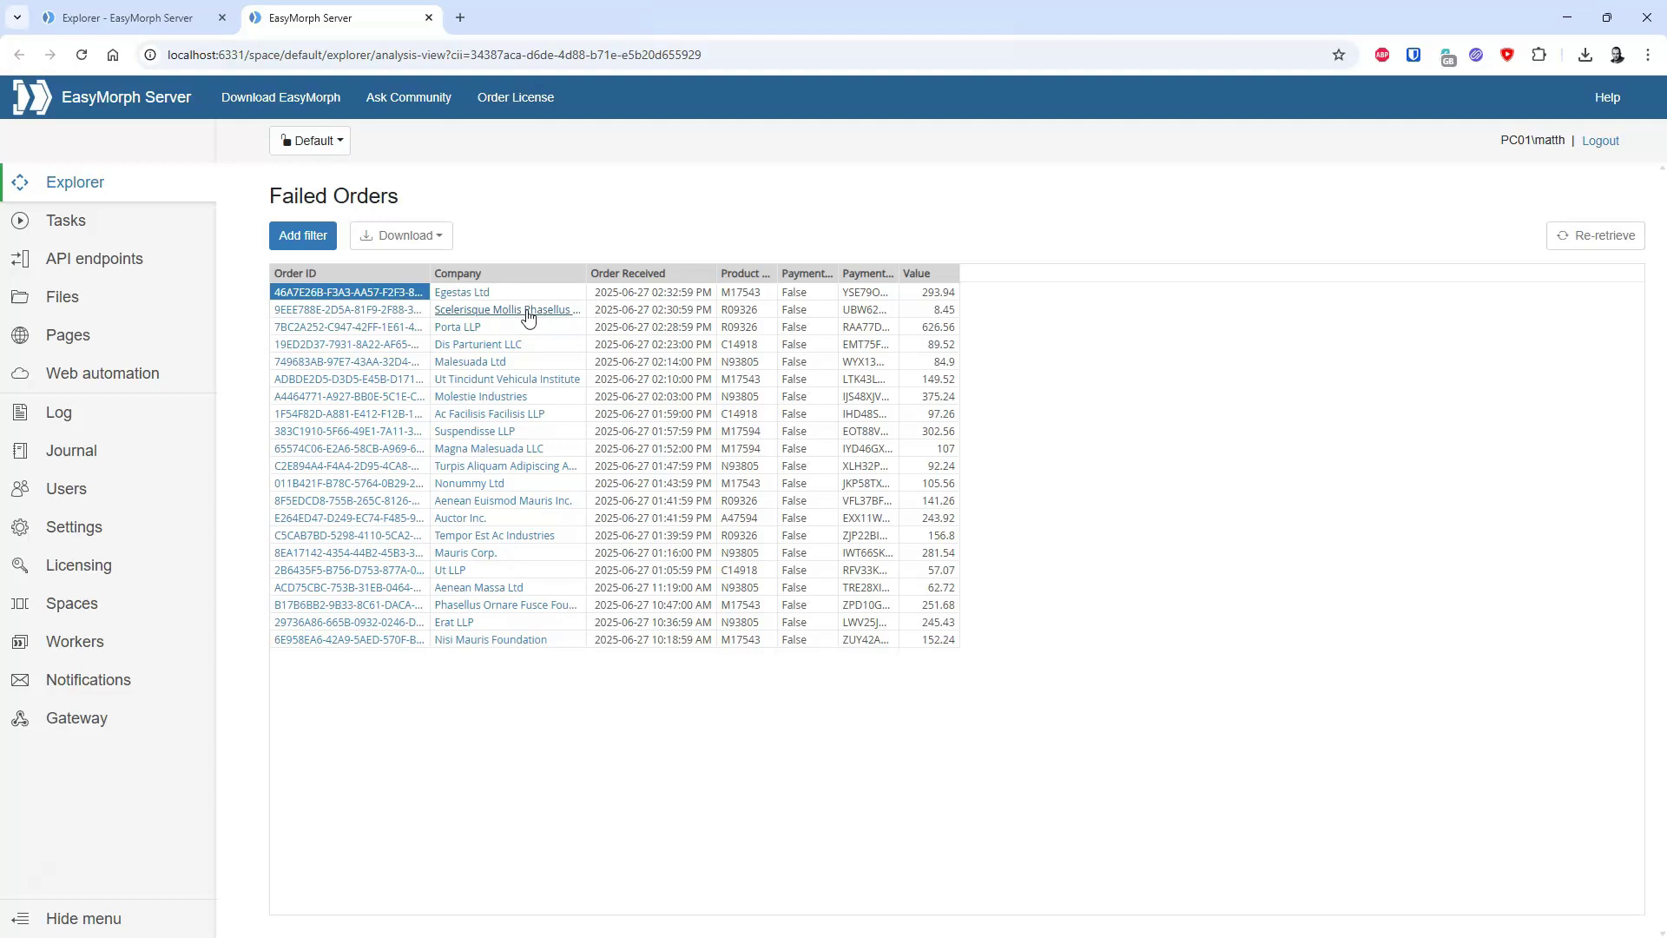
left_click(473, 293)
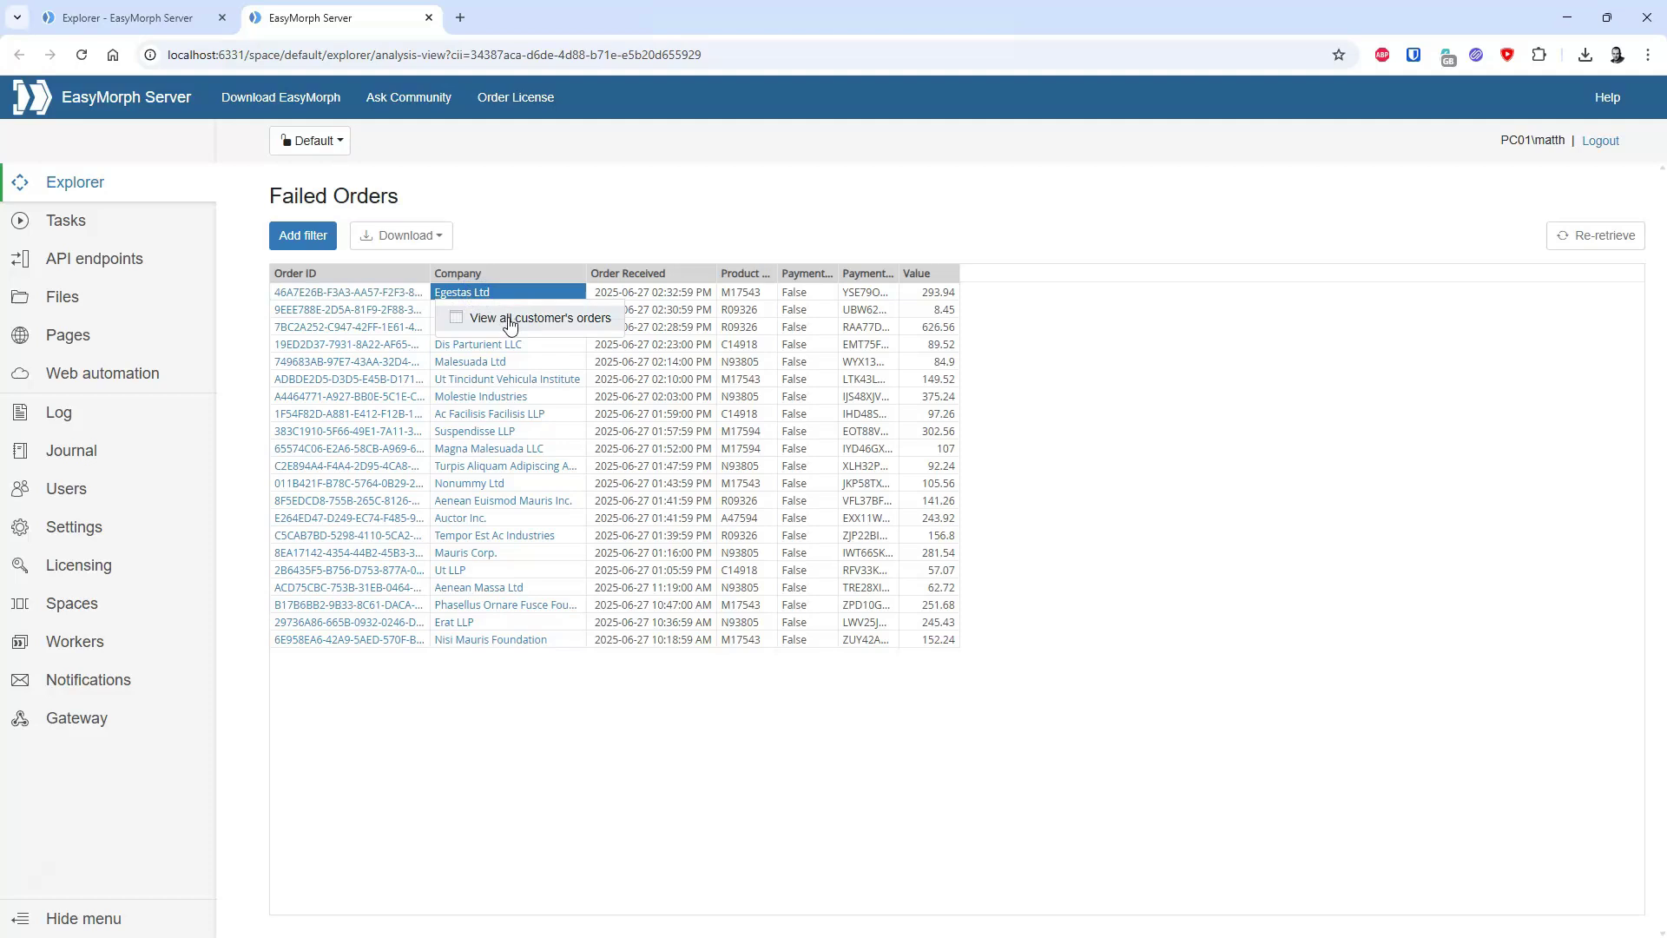
left_click(510, 319)
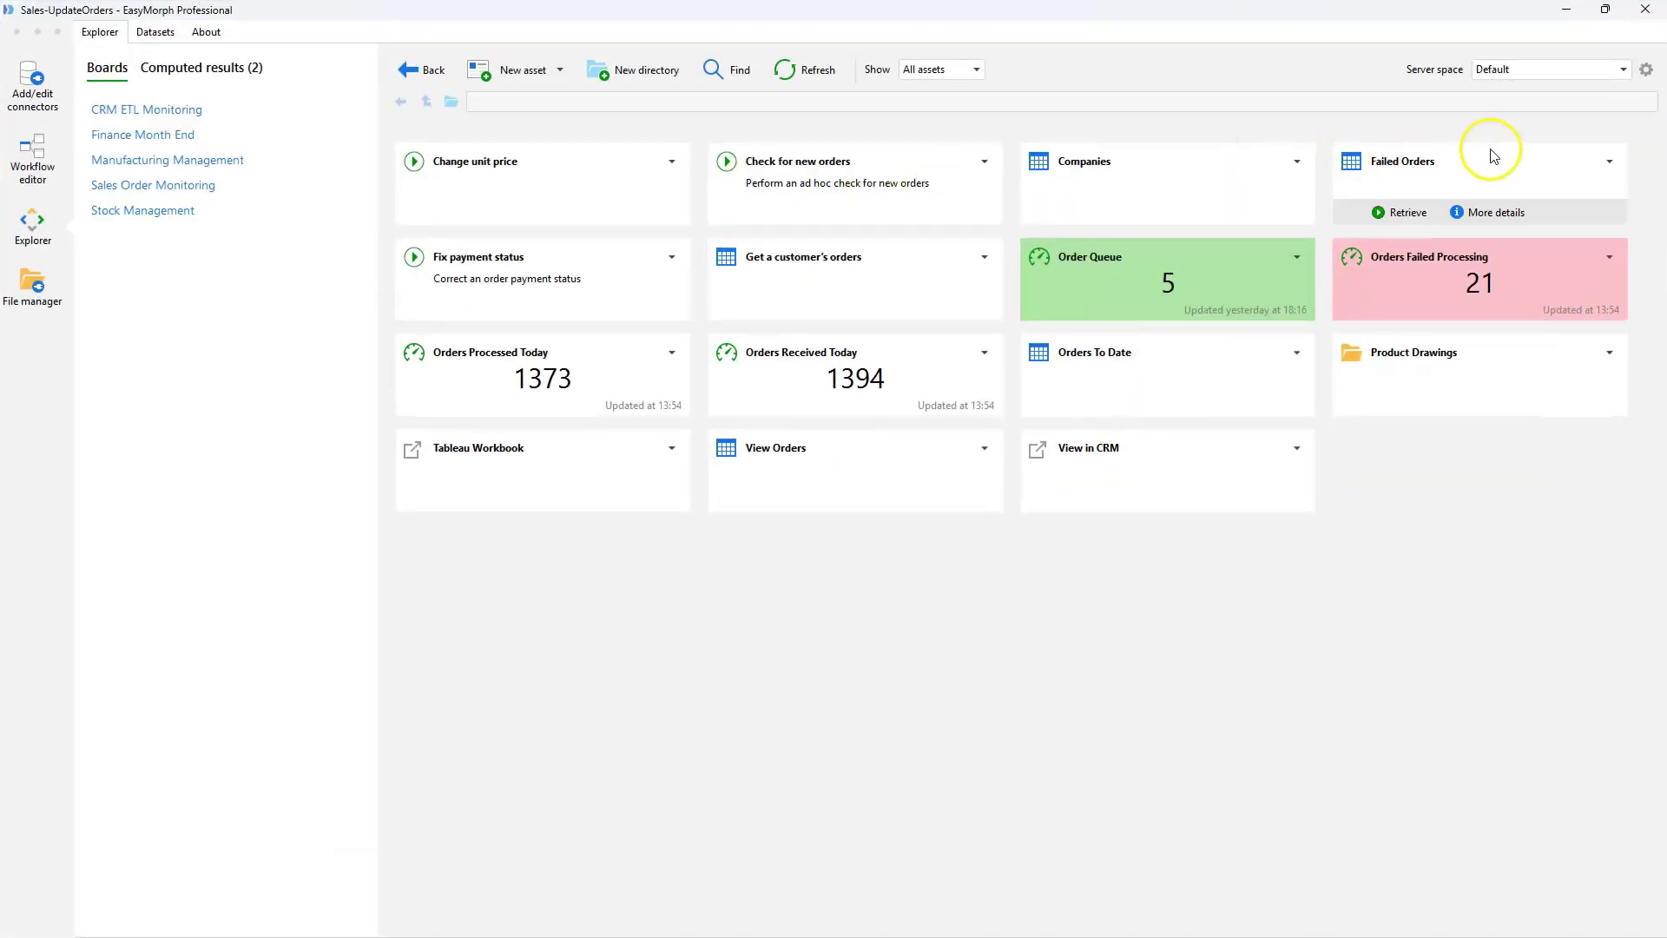
Open the Failed Orders row command "View all customer's orders" for editing and keep "Get a customer's orders" as its asset.
left_click(1611, 163)
left_click(1592, 206)
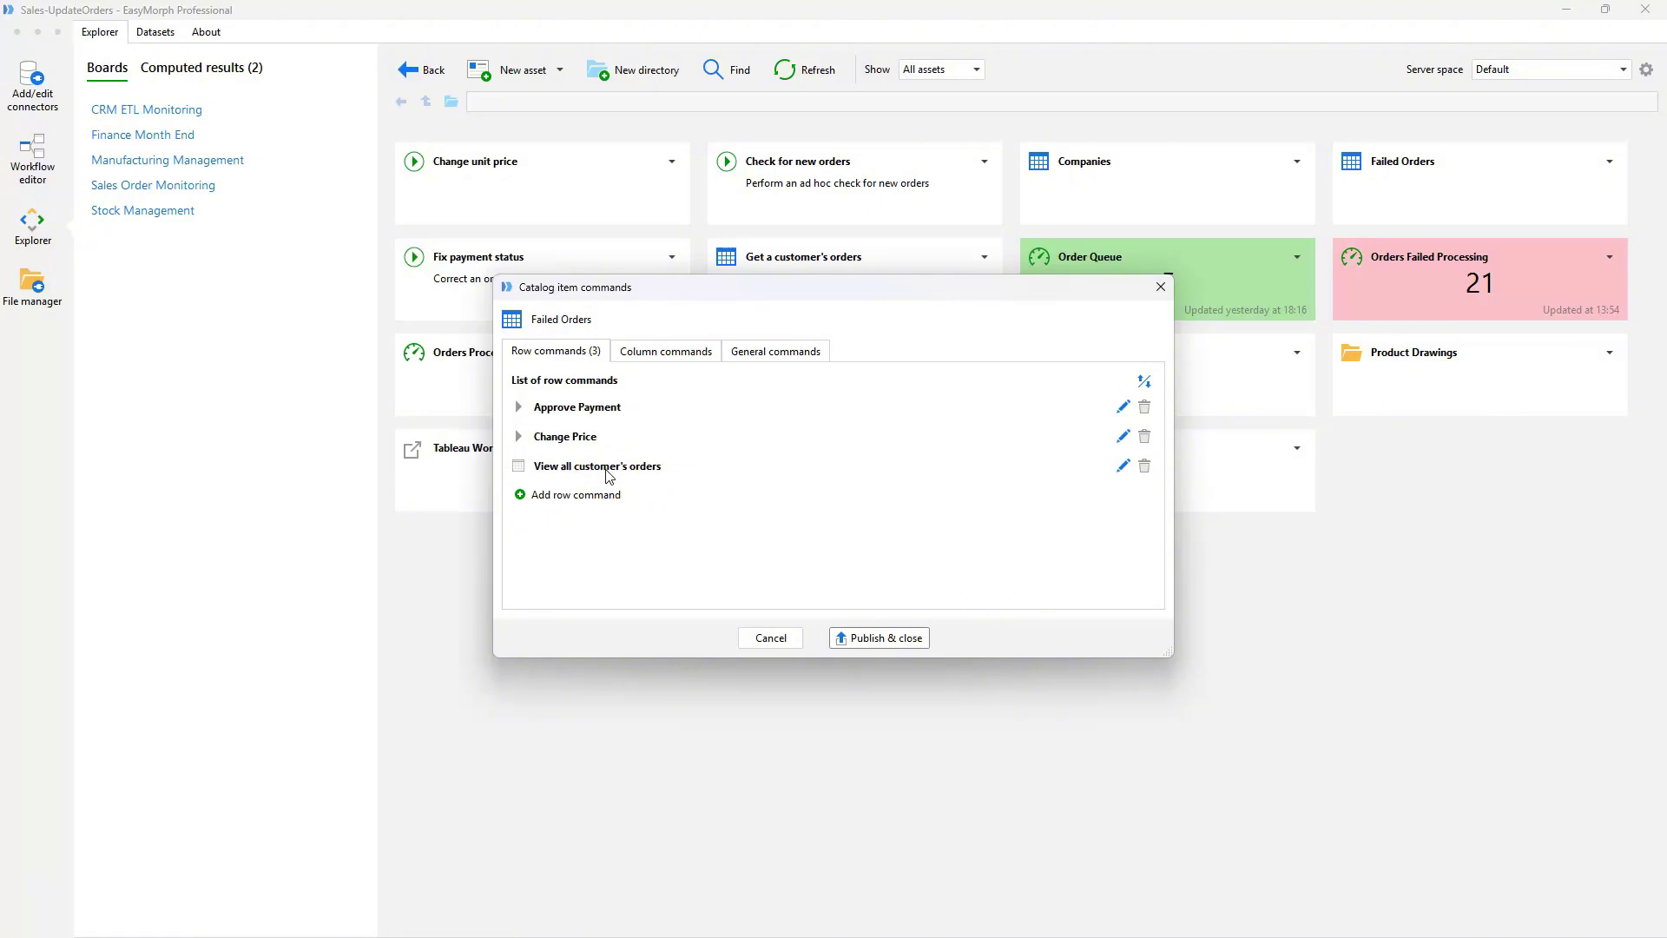
left_click(1124, 469)
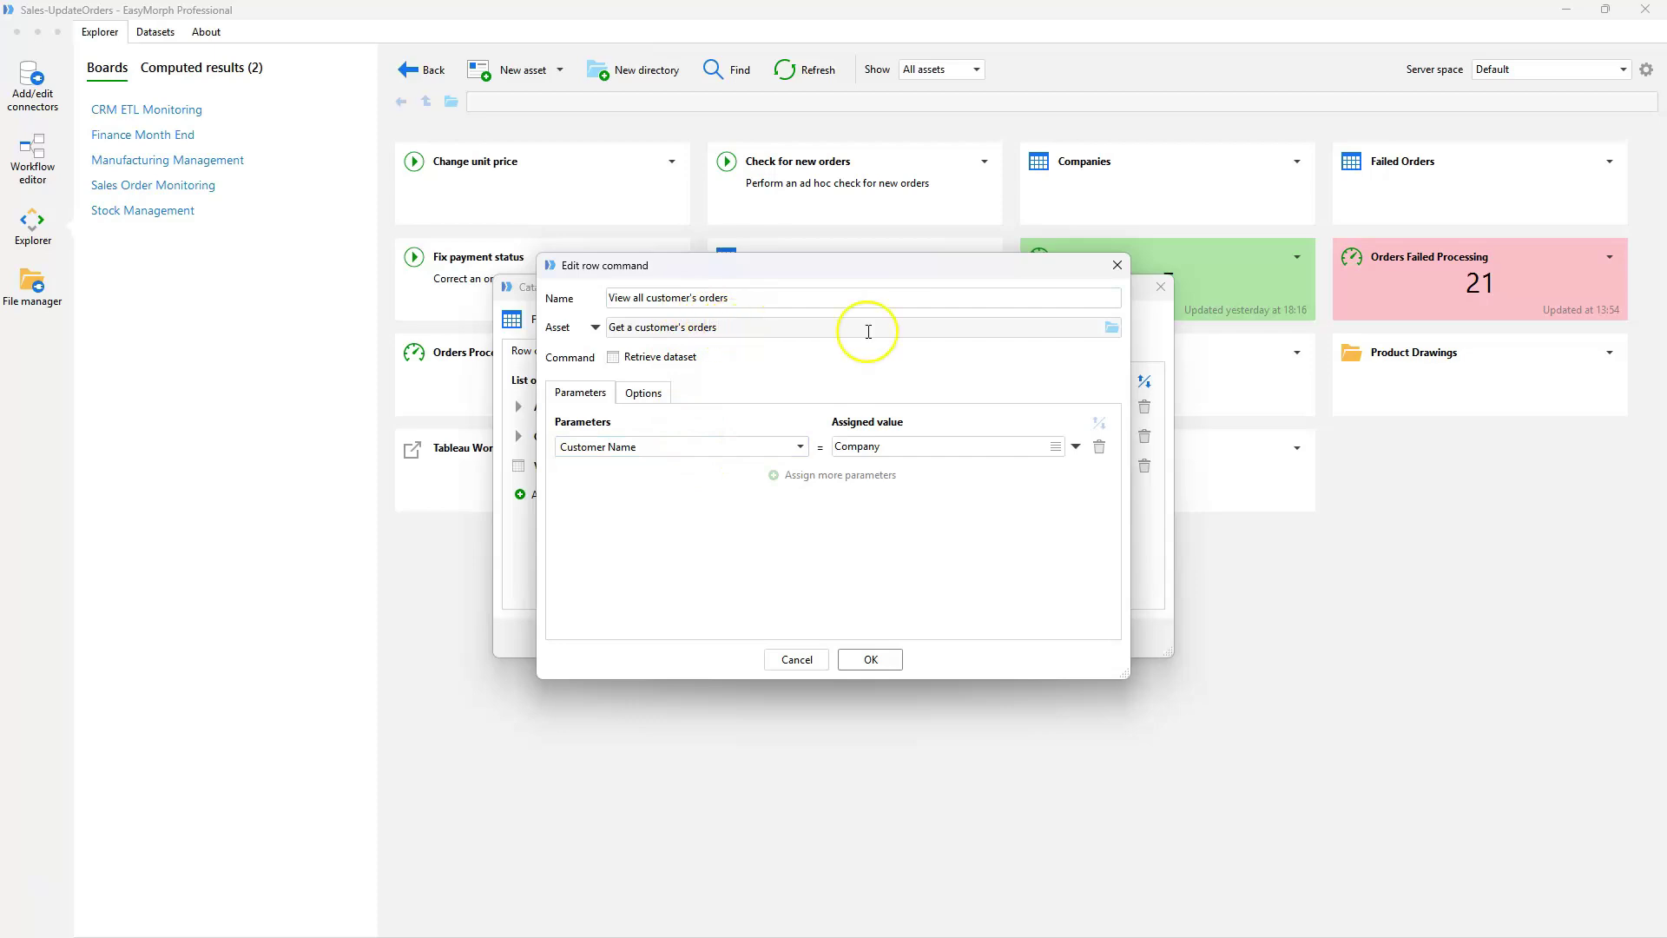
left_click(1112, 327)
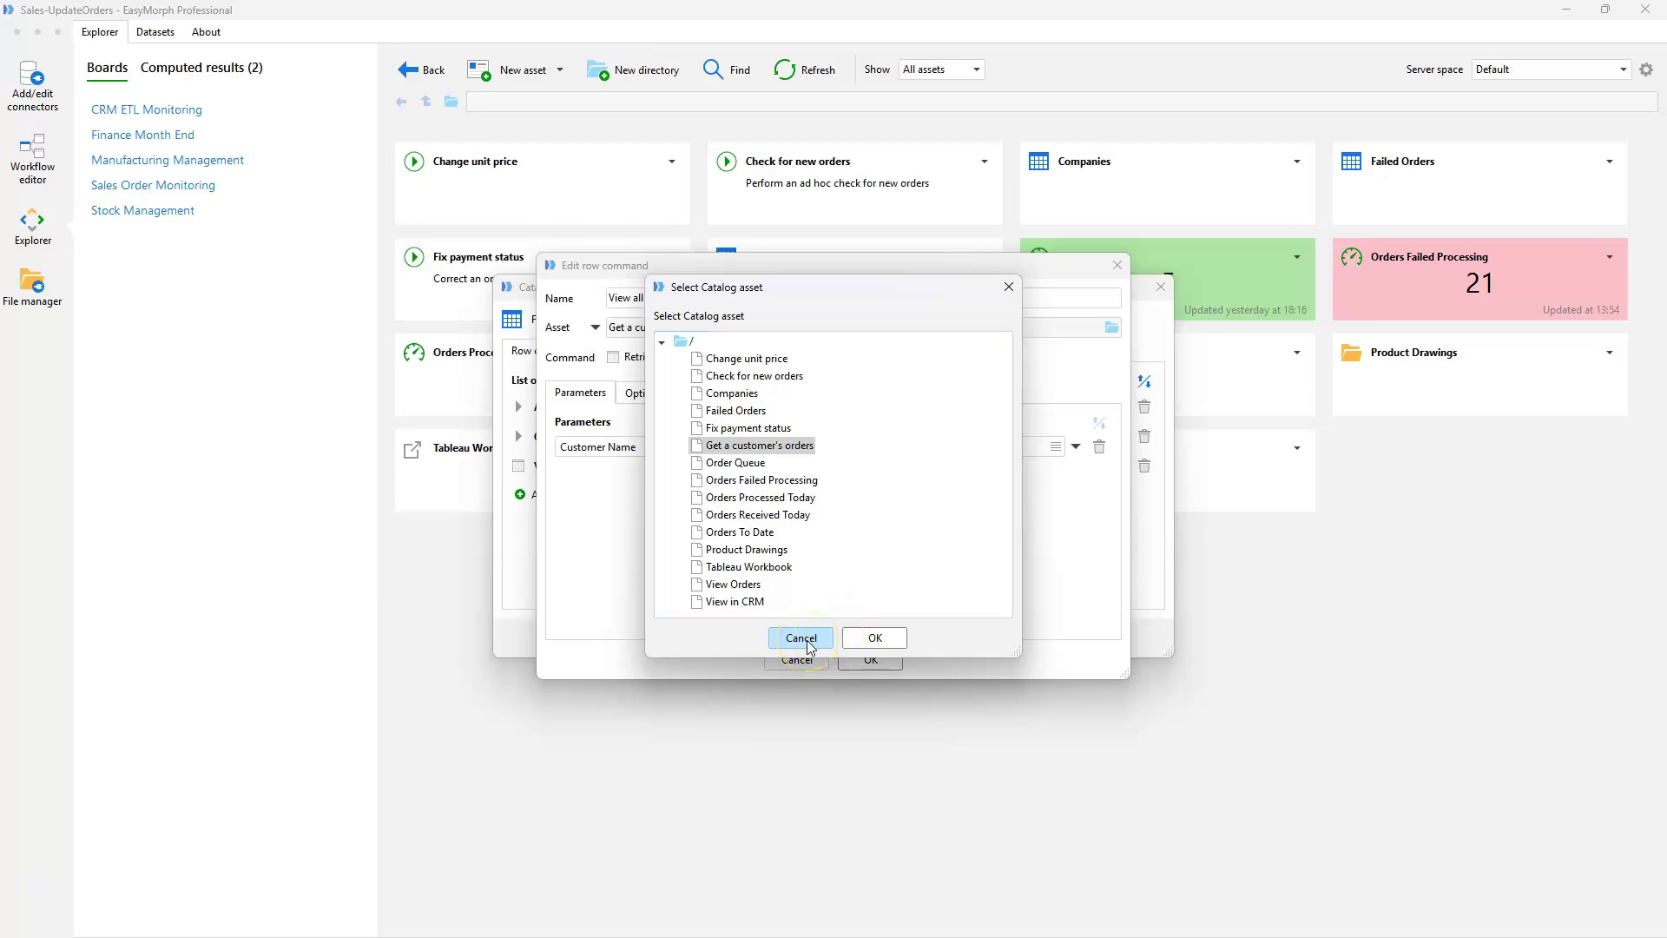
left_click(873, 638)
Check the row command's Customer Name parameter and the Company column assigned to it, and accept the settings.
left_click(728, 446)
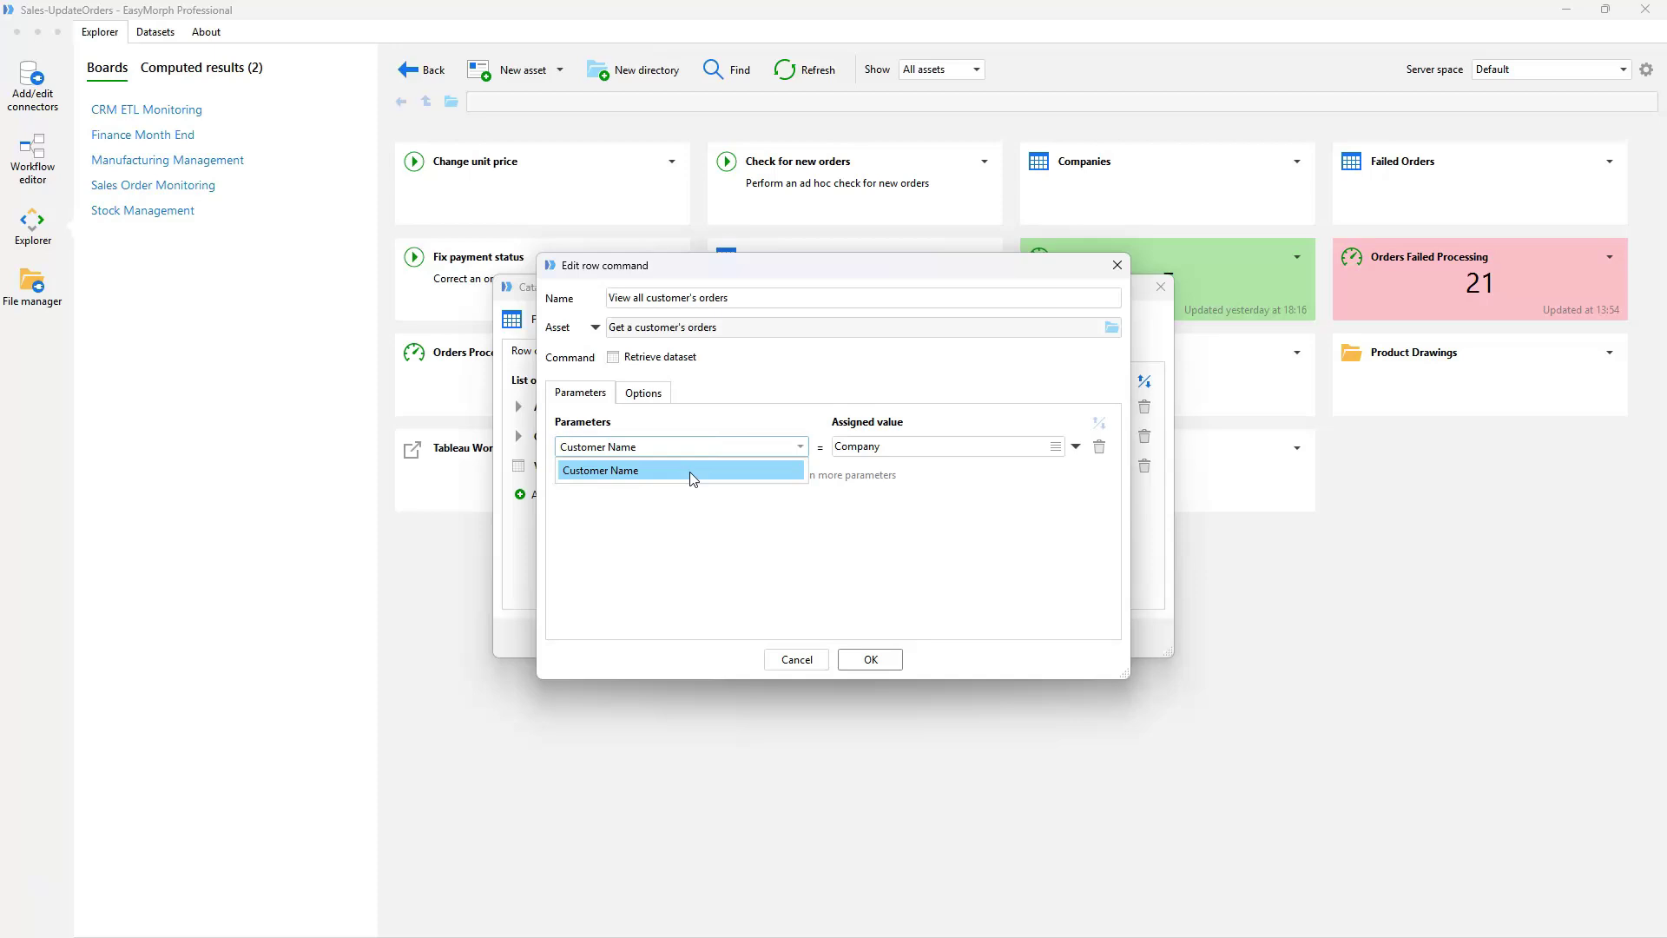
left_click(893, 446)
double_click(841, 449)
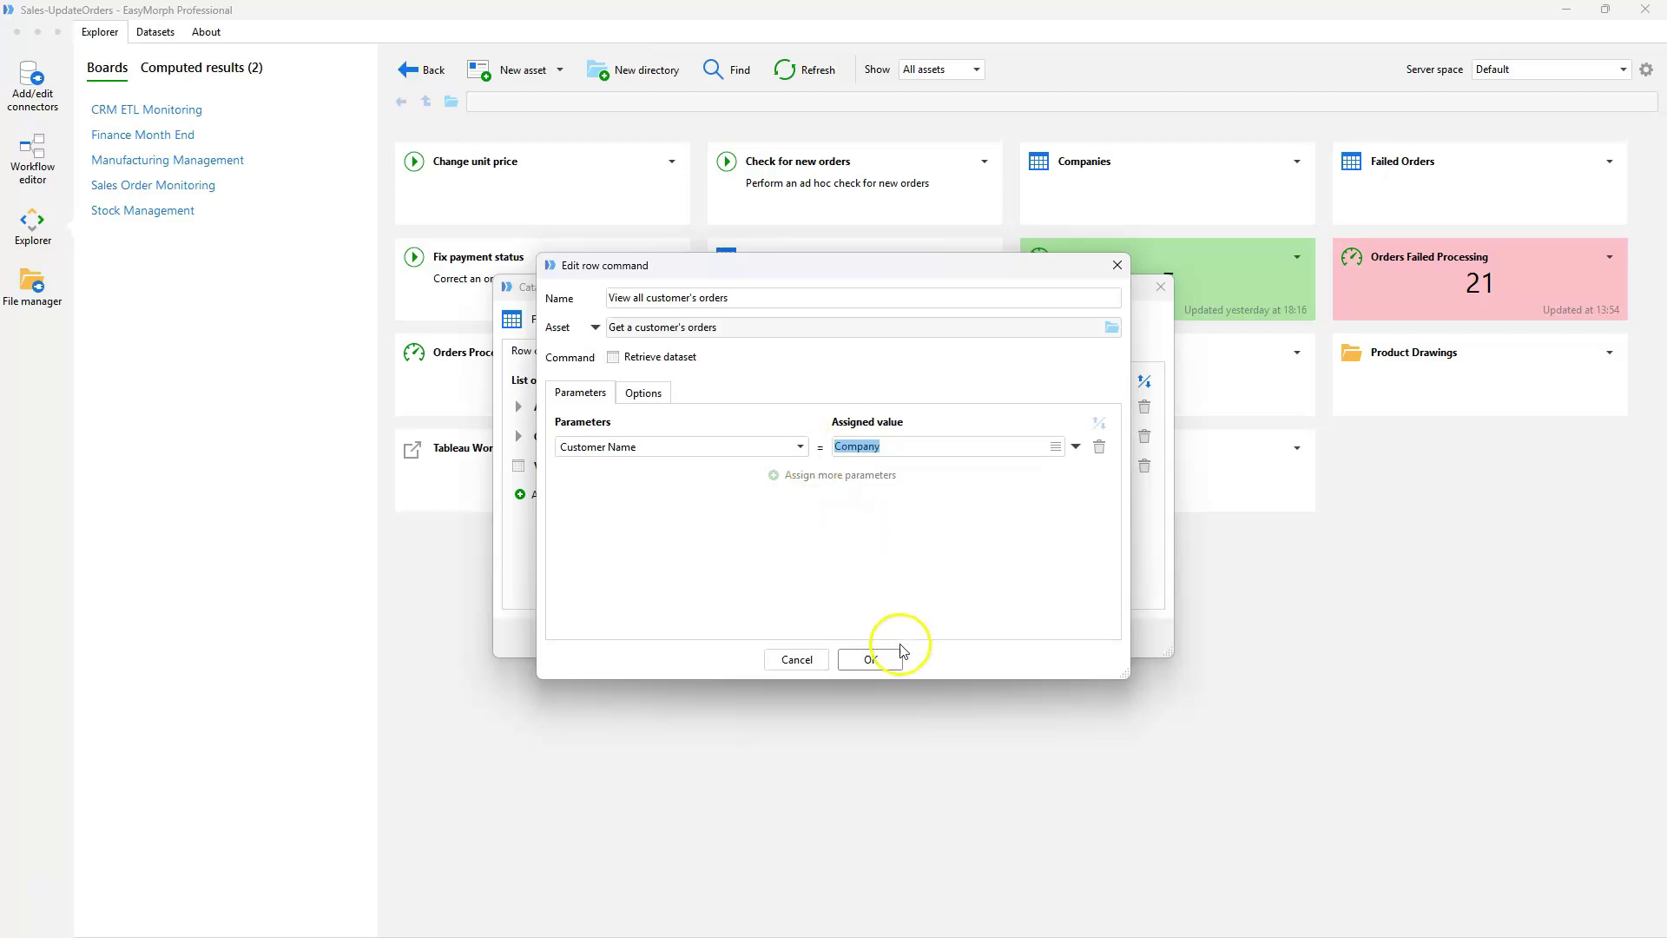
left_click(870, 663)
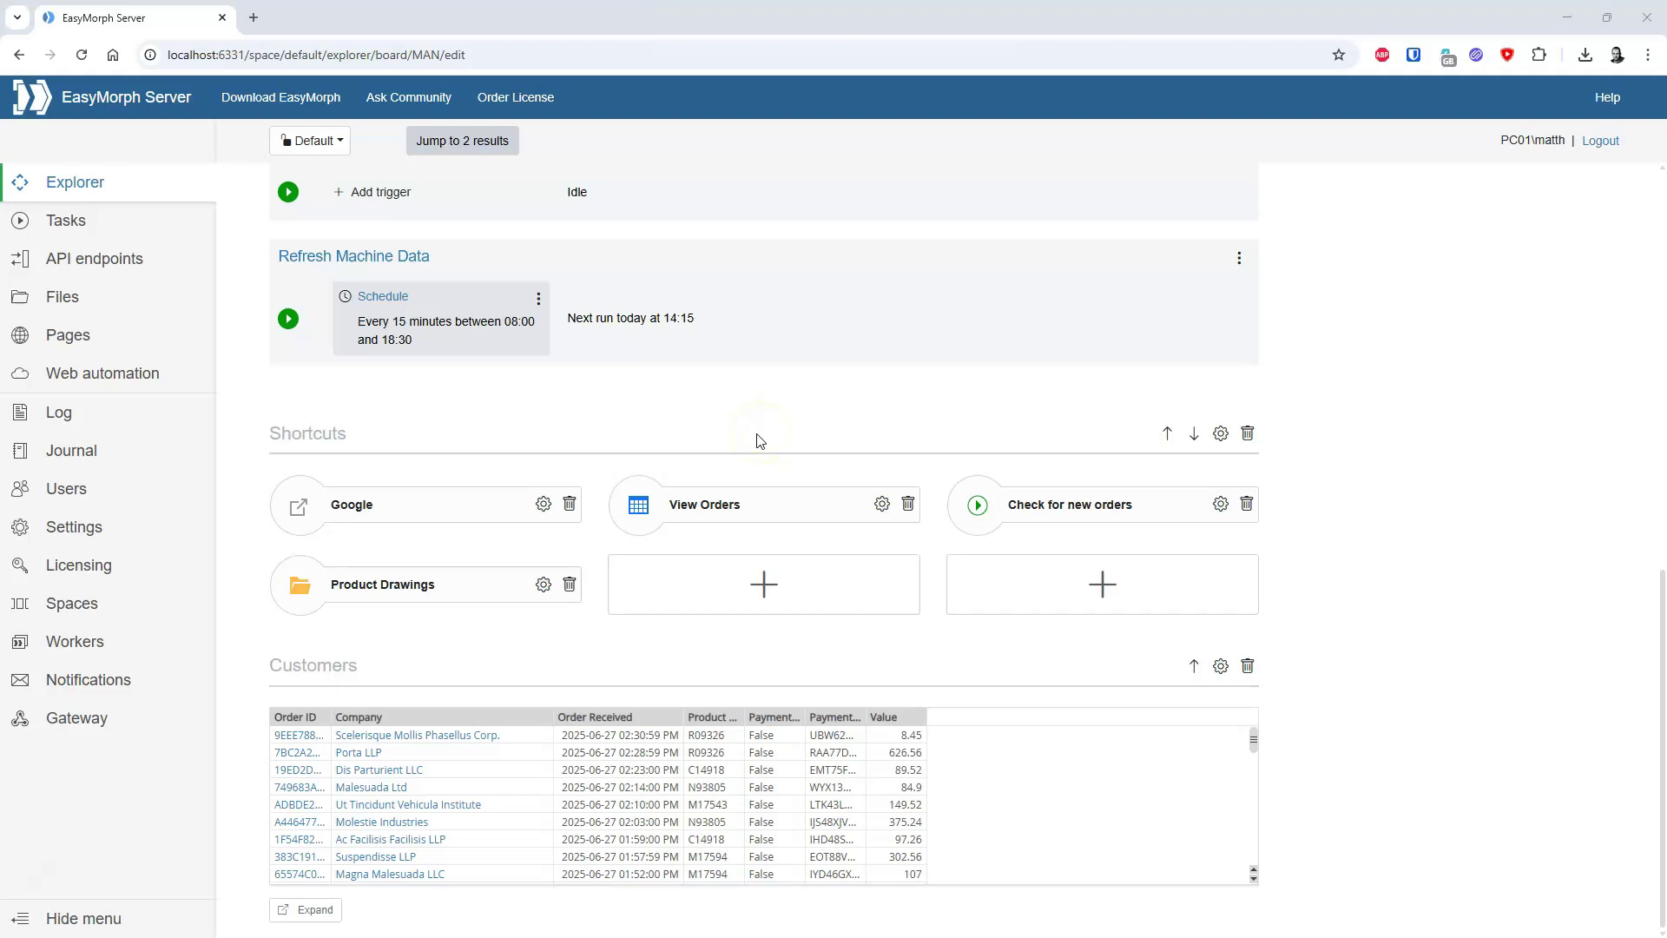
Start a new charts section on the Manufacturing Management board and title it "Charts".
scroll(758, 440, "up", 9)
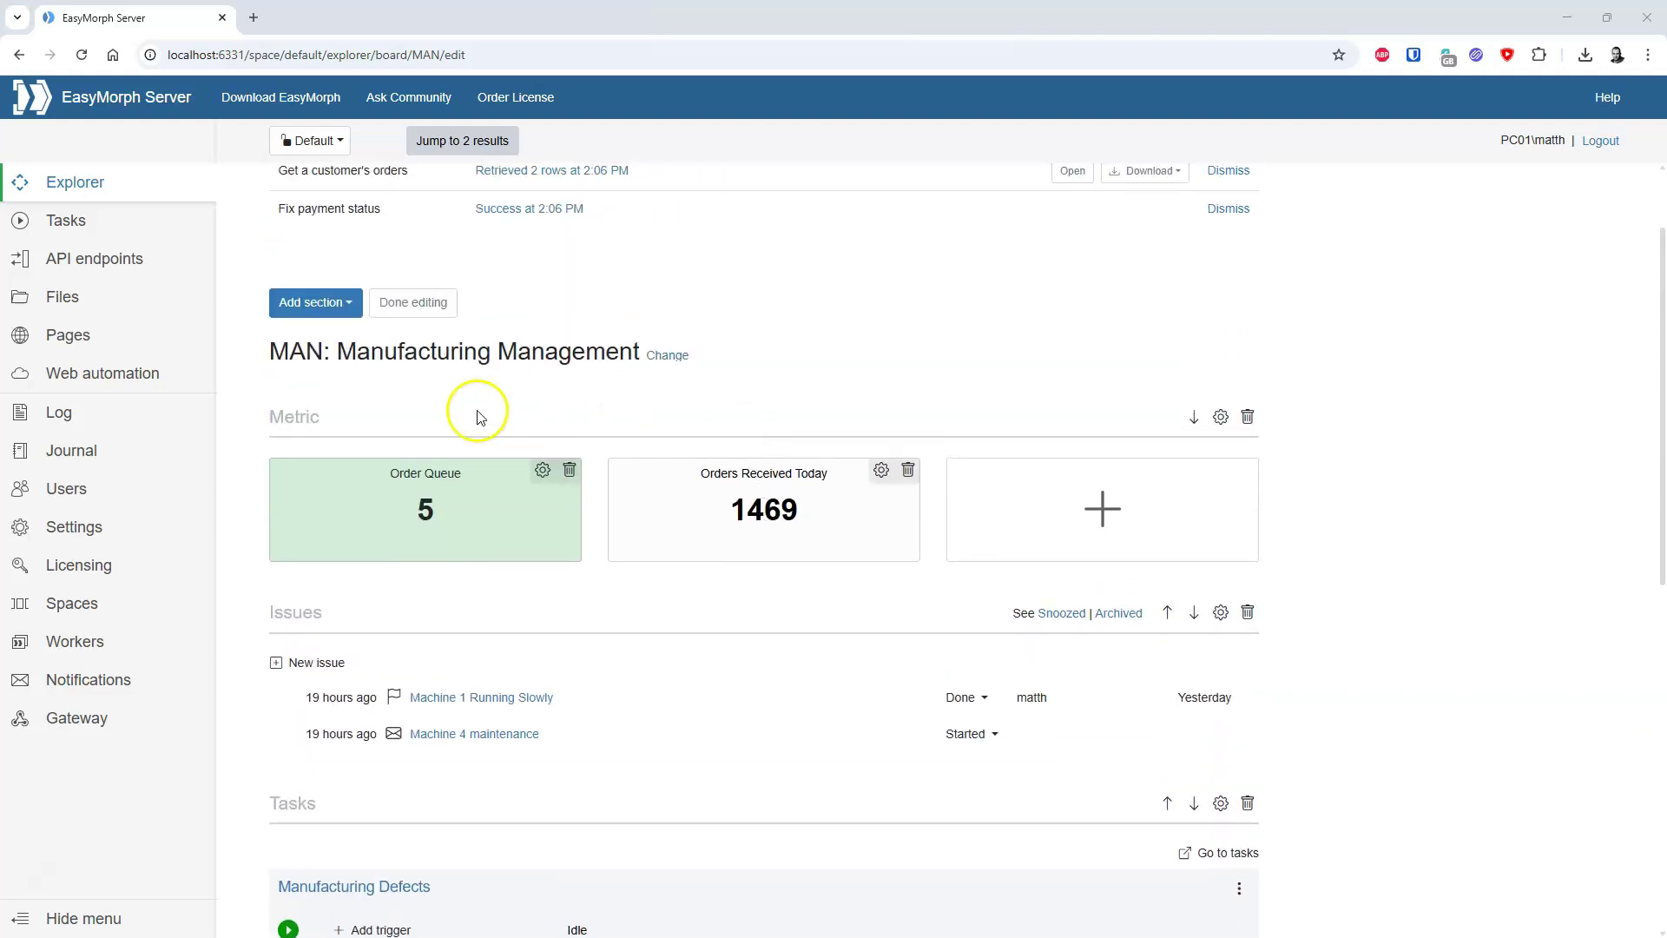
left_click(348, 304)
left_click(349, 409)
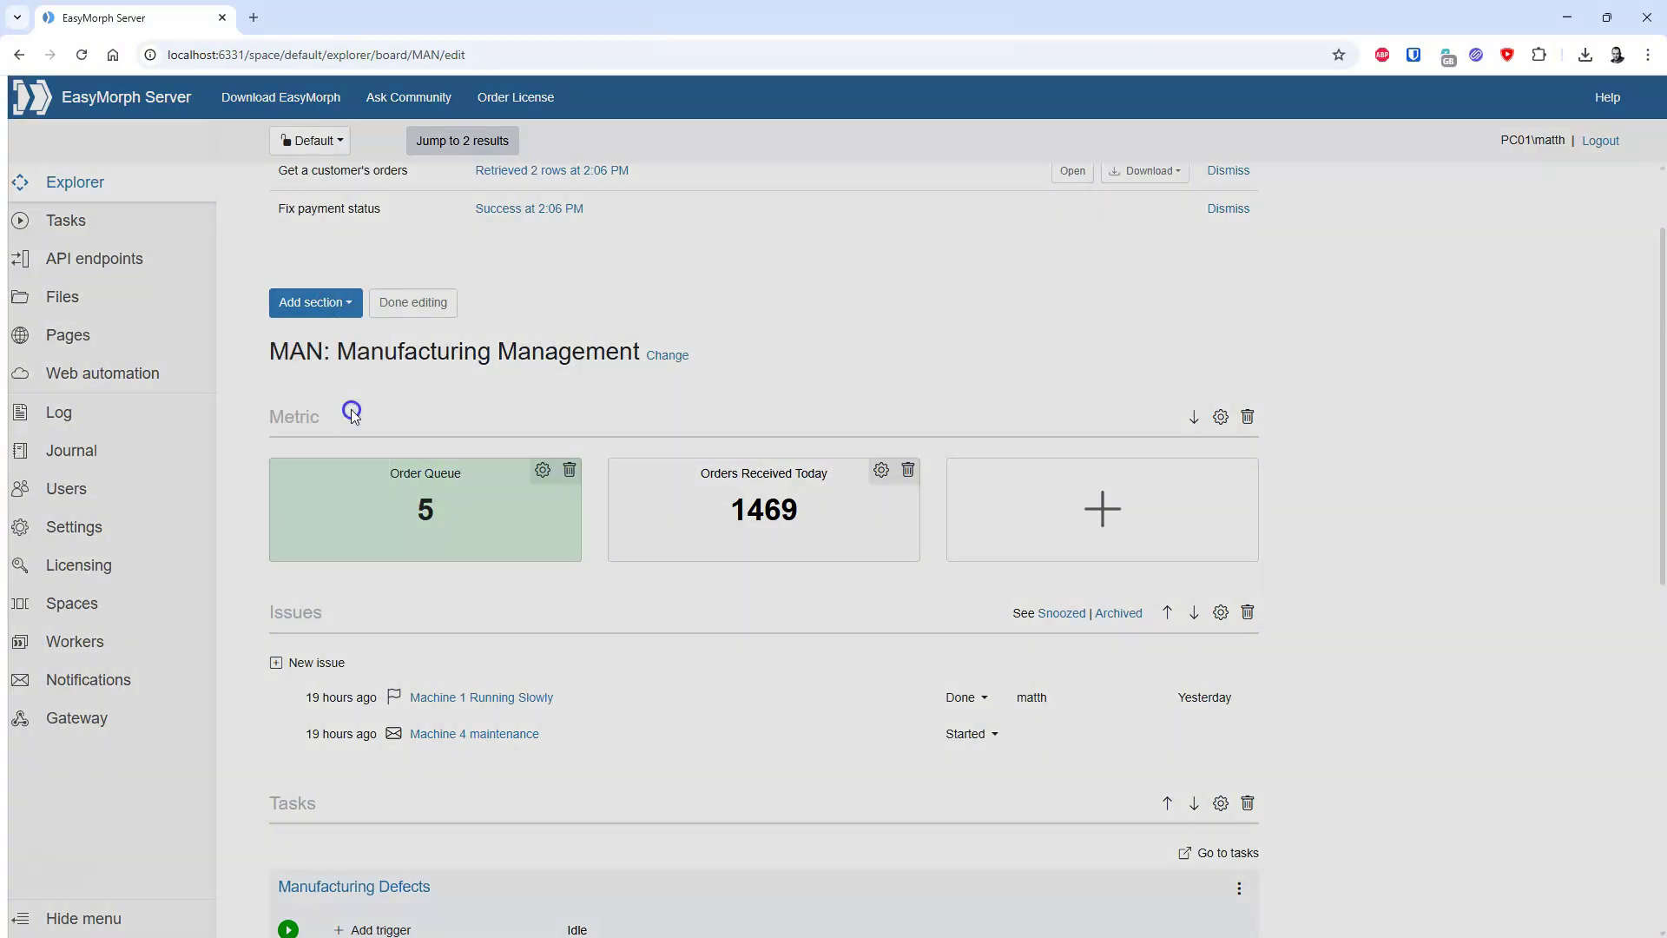
left_click(135, 183)
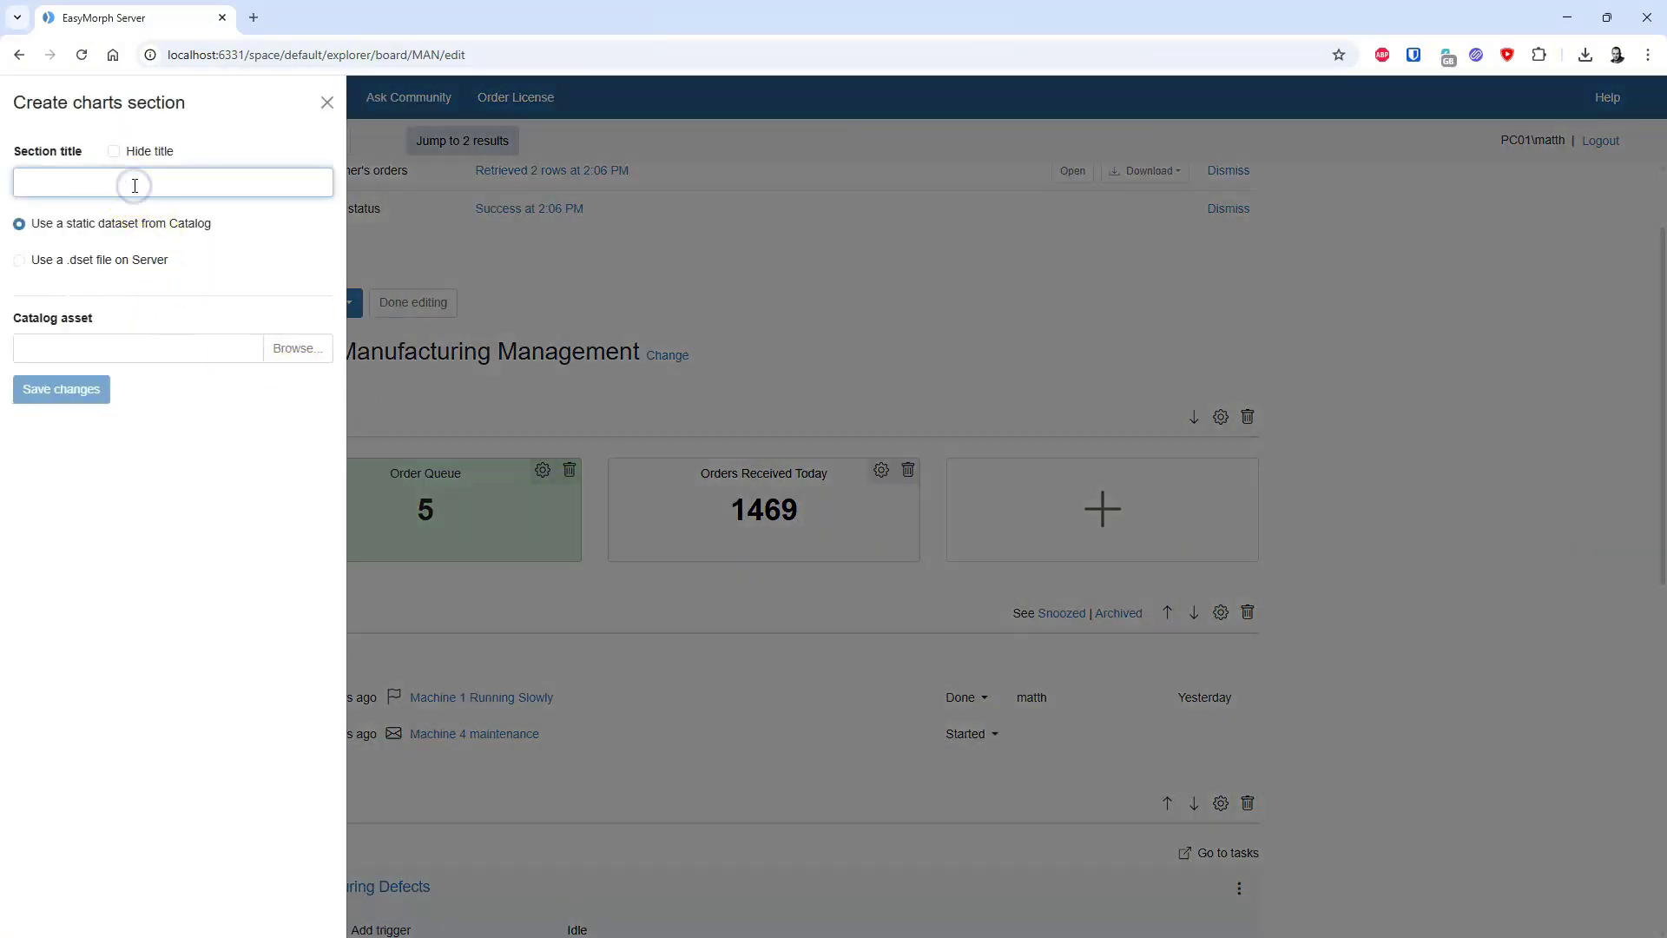
type("Char")
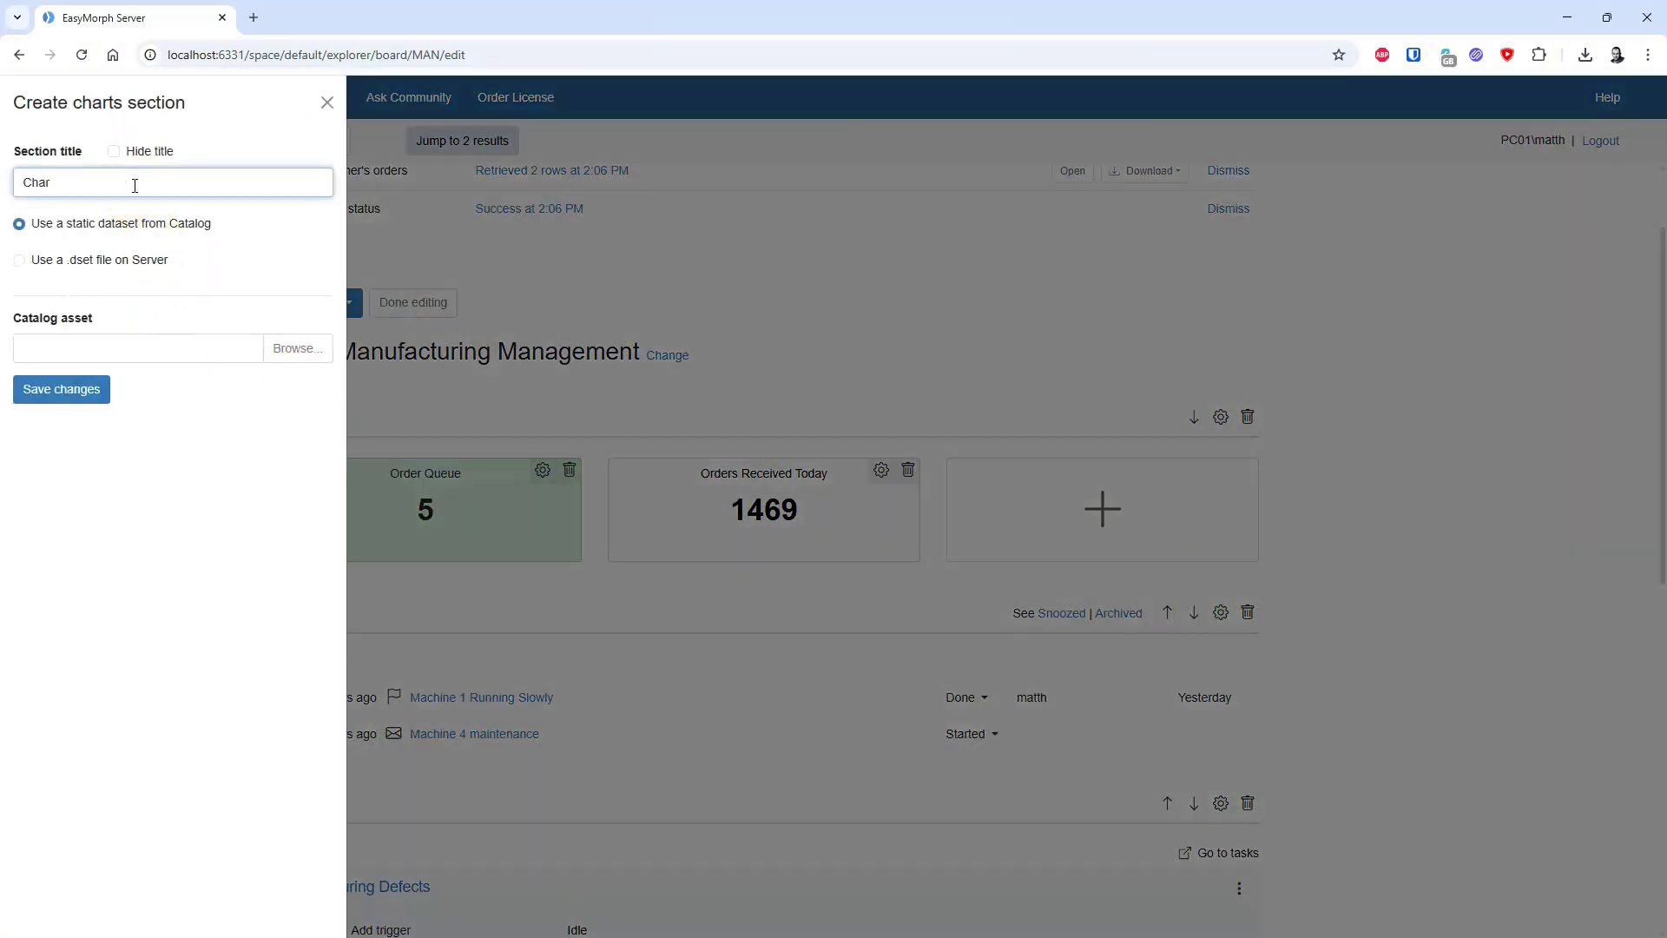
type("ts")
Source the charts section from the server dataset file Companies.dset, include Chart 1 and Chart 2, and save it.
left_click(146, 265)
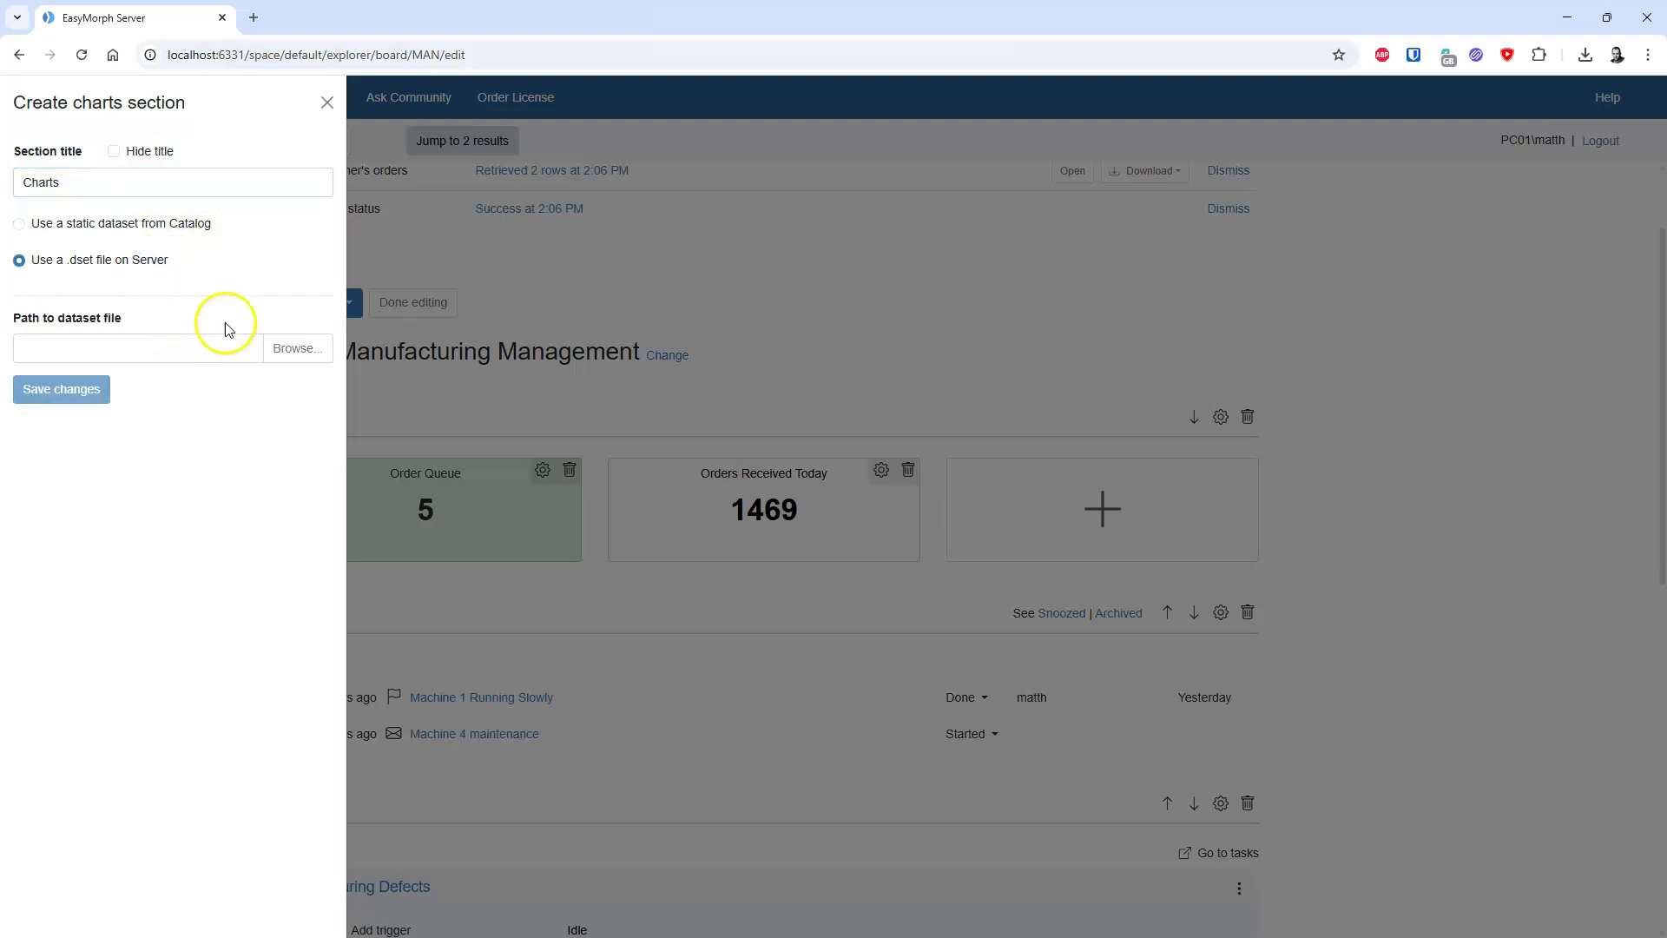
left_click(287, 356)
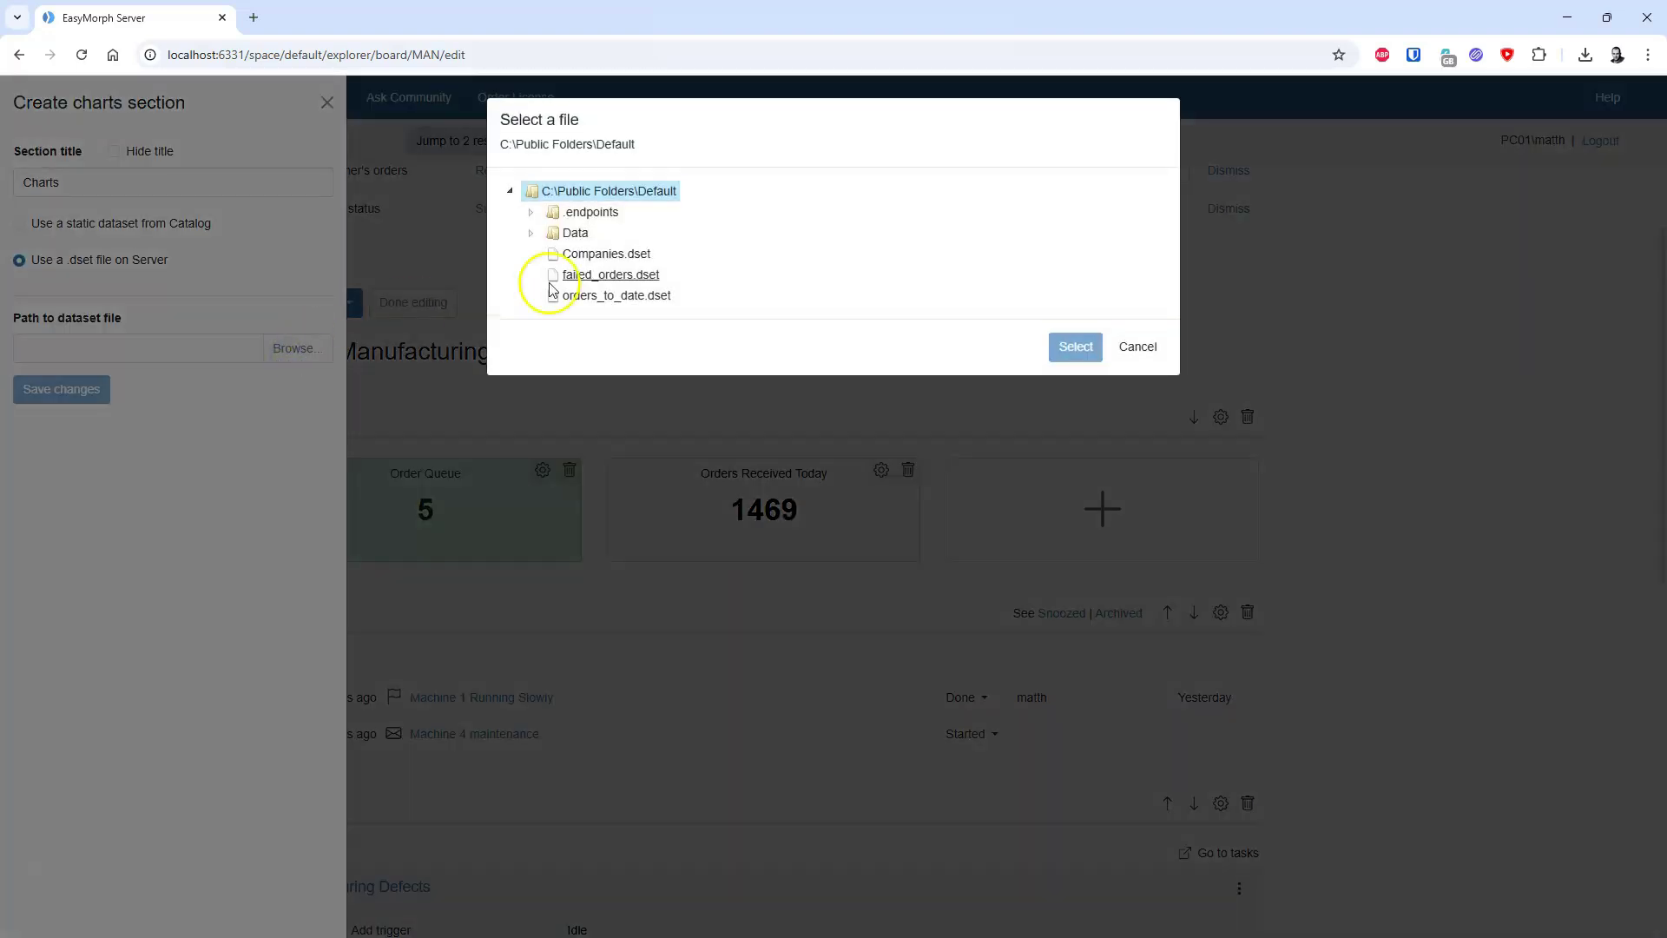
left_click(629, 258)
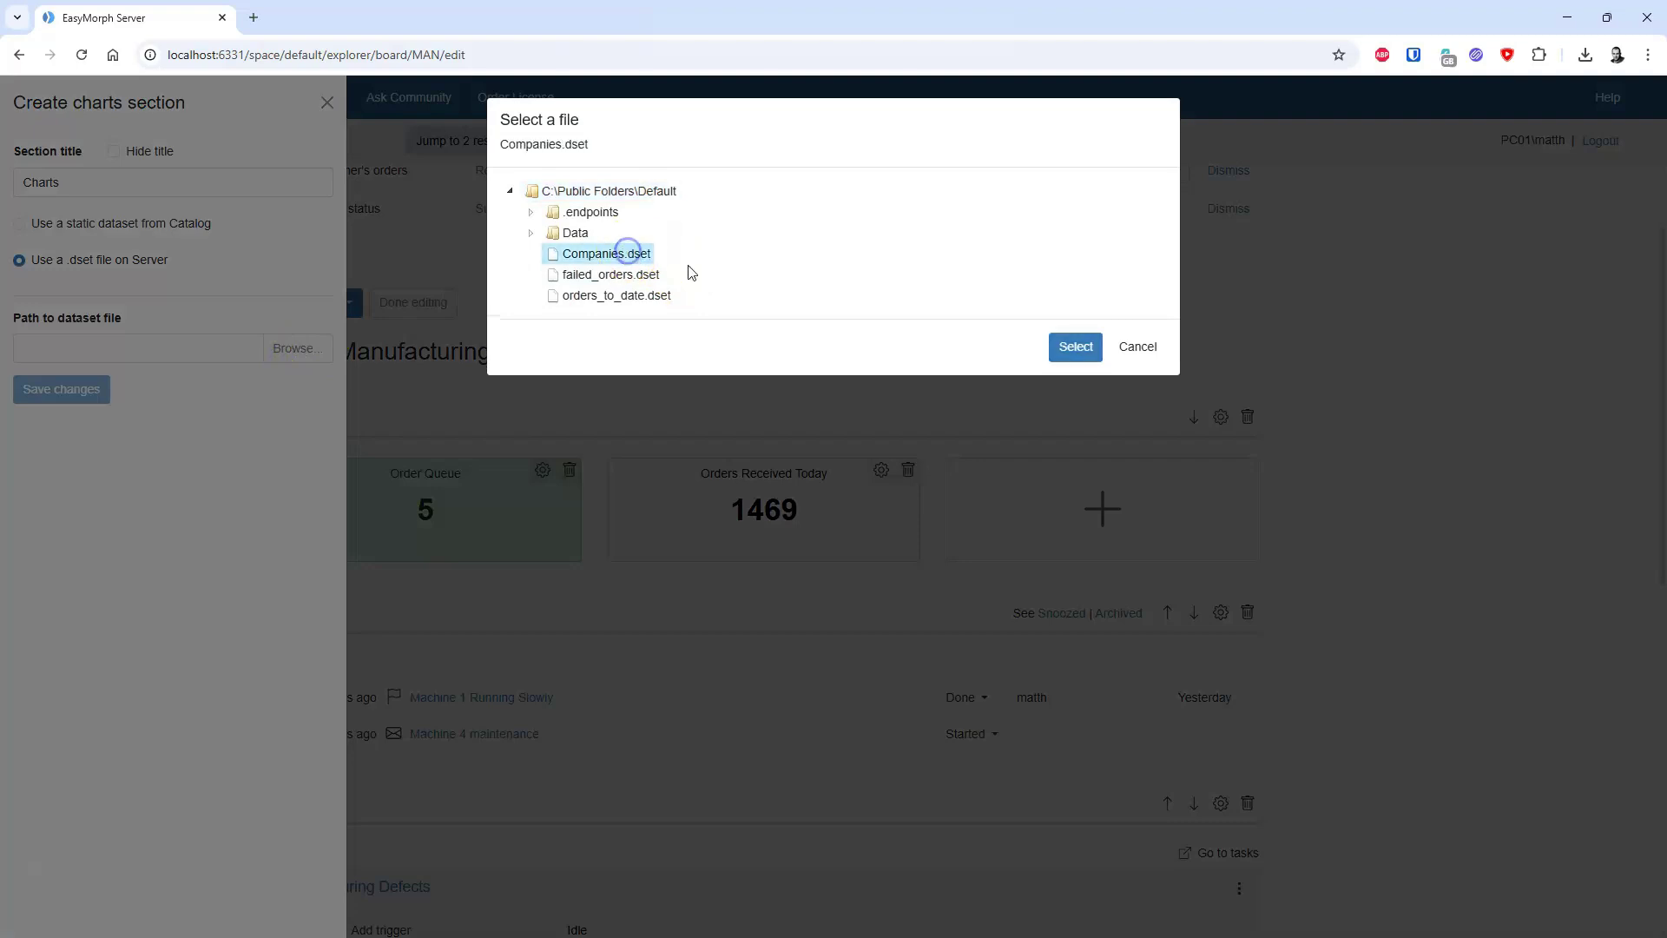
left_click(1061, 350)
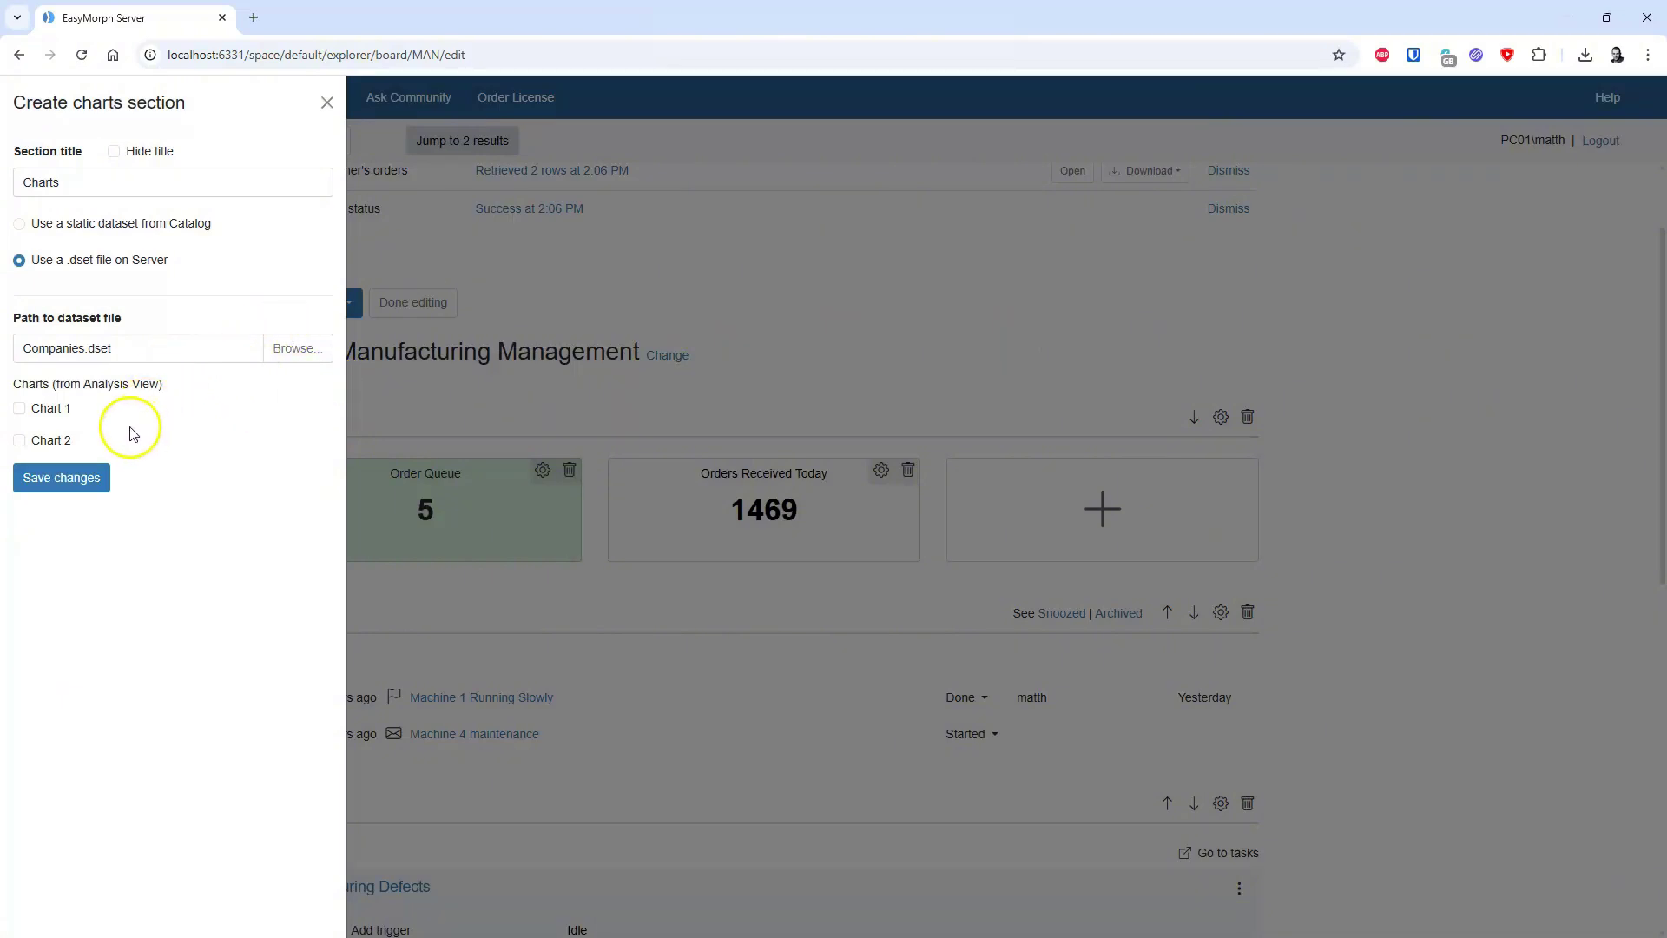
left_click(20, 410)
left_click(17, 449)
left_click(52, 477)
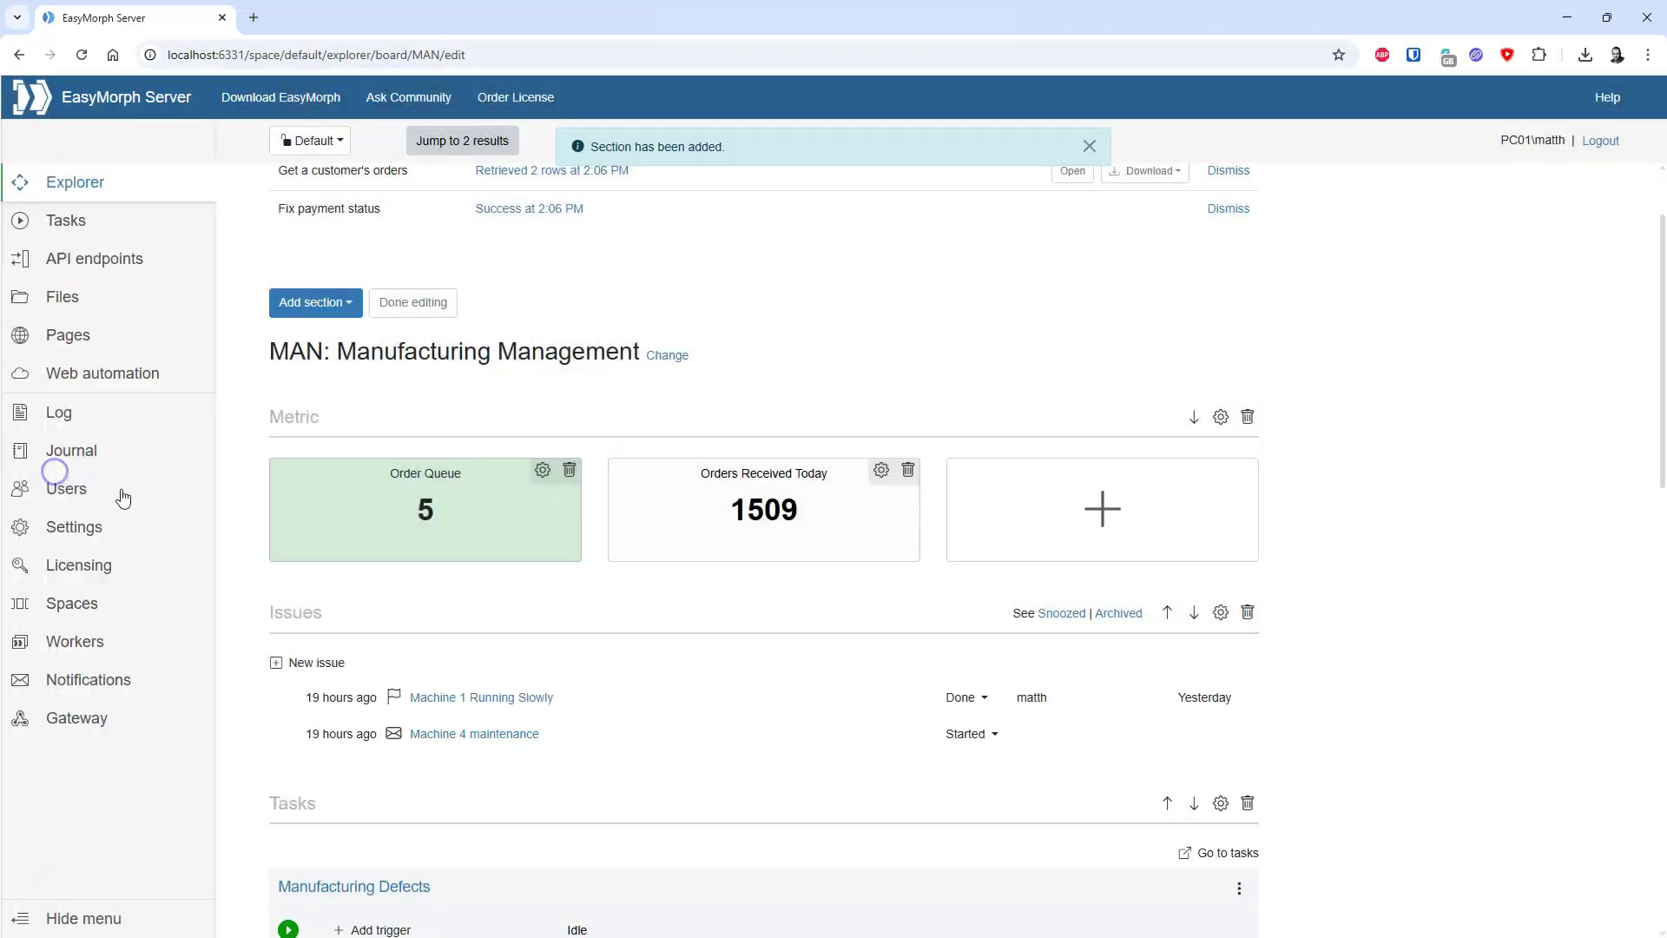
Examine the new Charts section on the board, comparing Chart 1 with Chart 2.
scroll(962, 612, "down", 12)
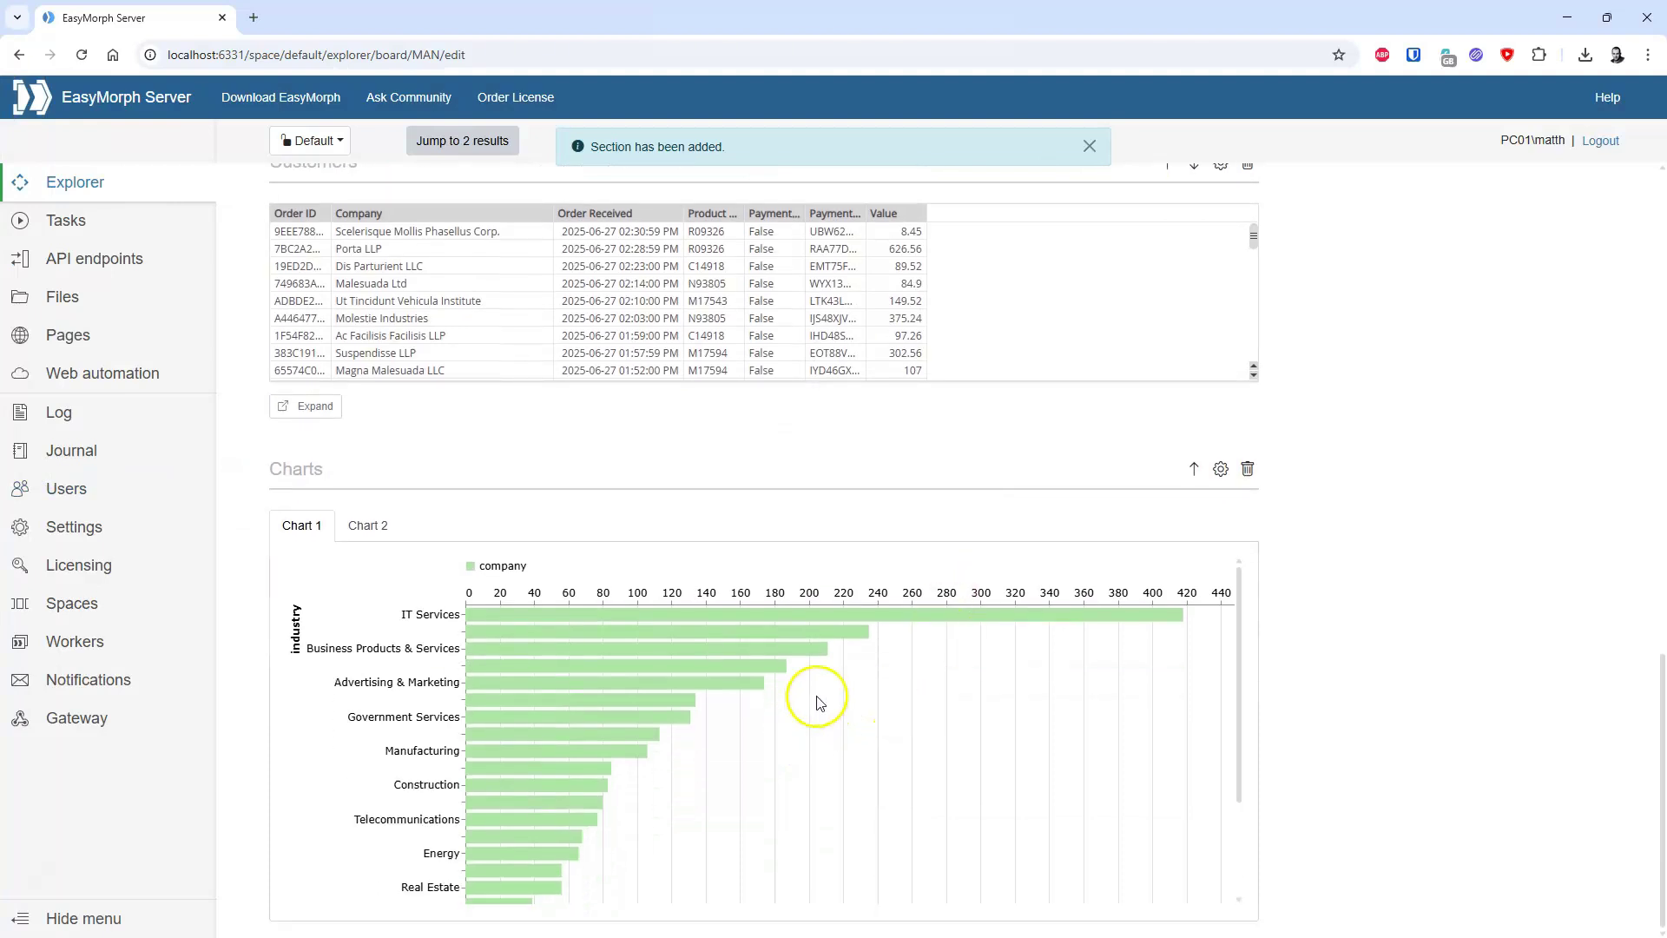
mouse_move(824, 640)
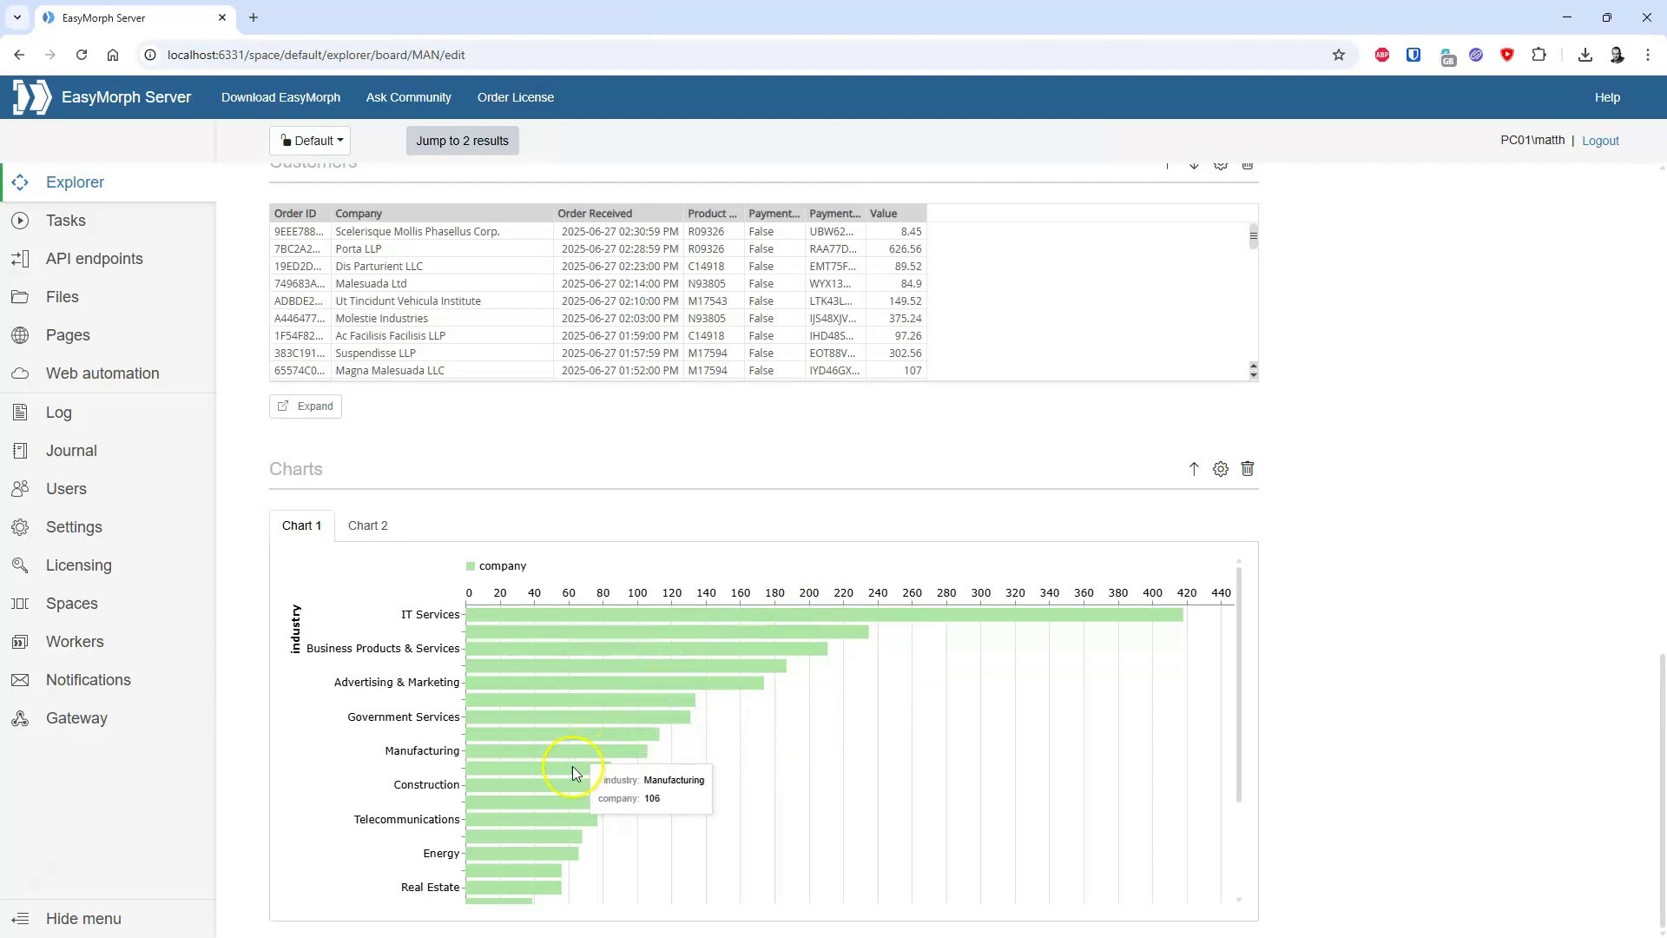
left_click(366, 527)
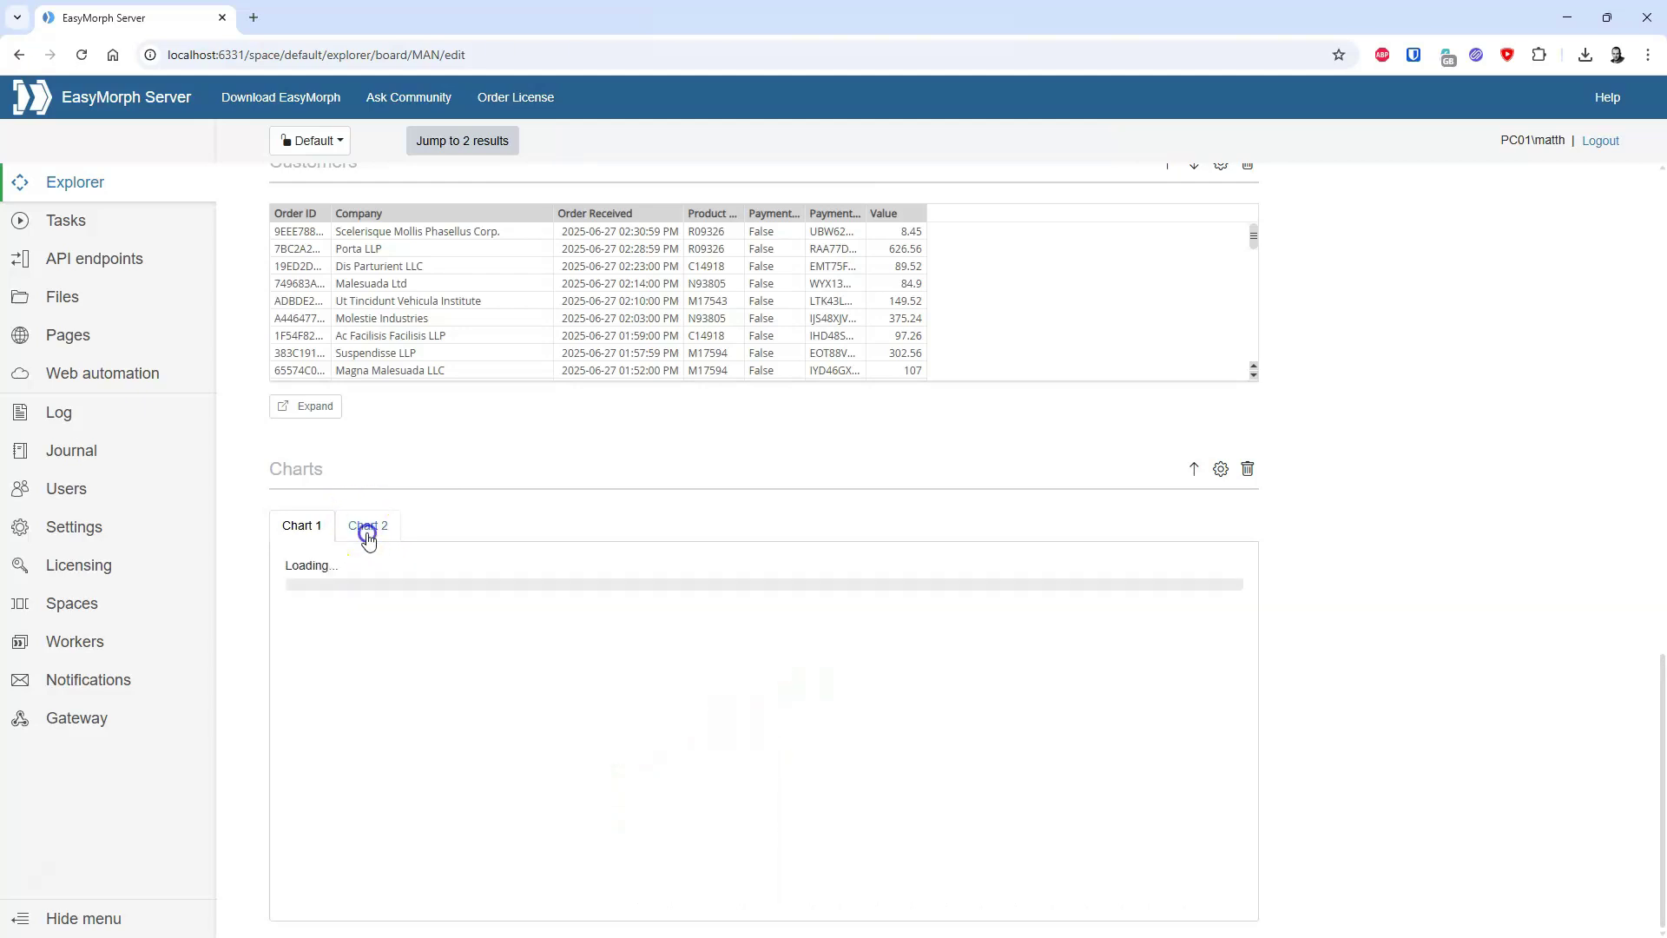
left_click(320, 540)
left_click(366, 531)
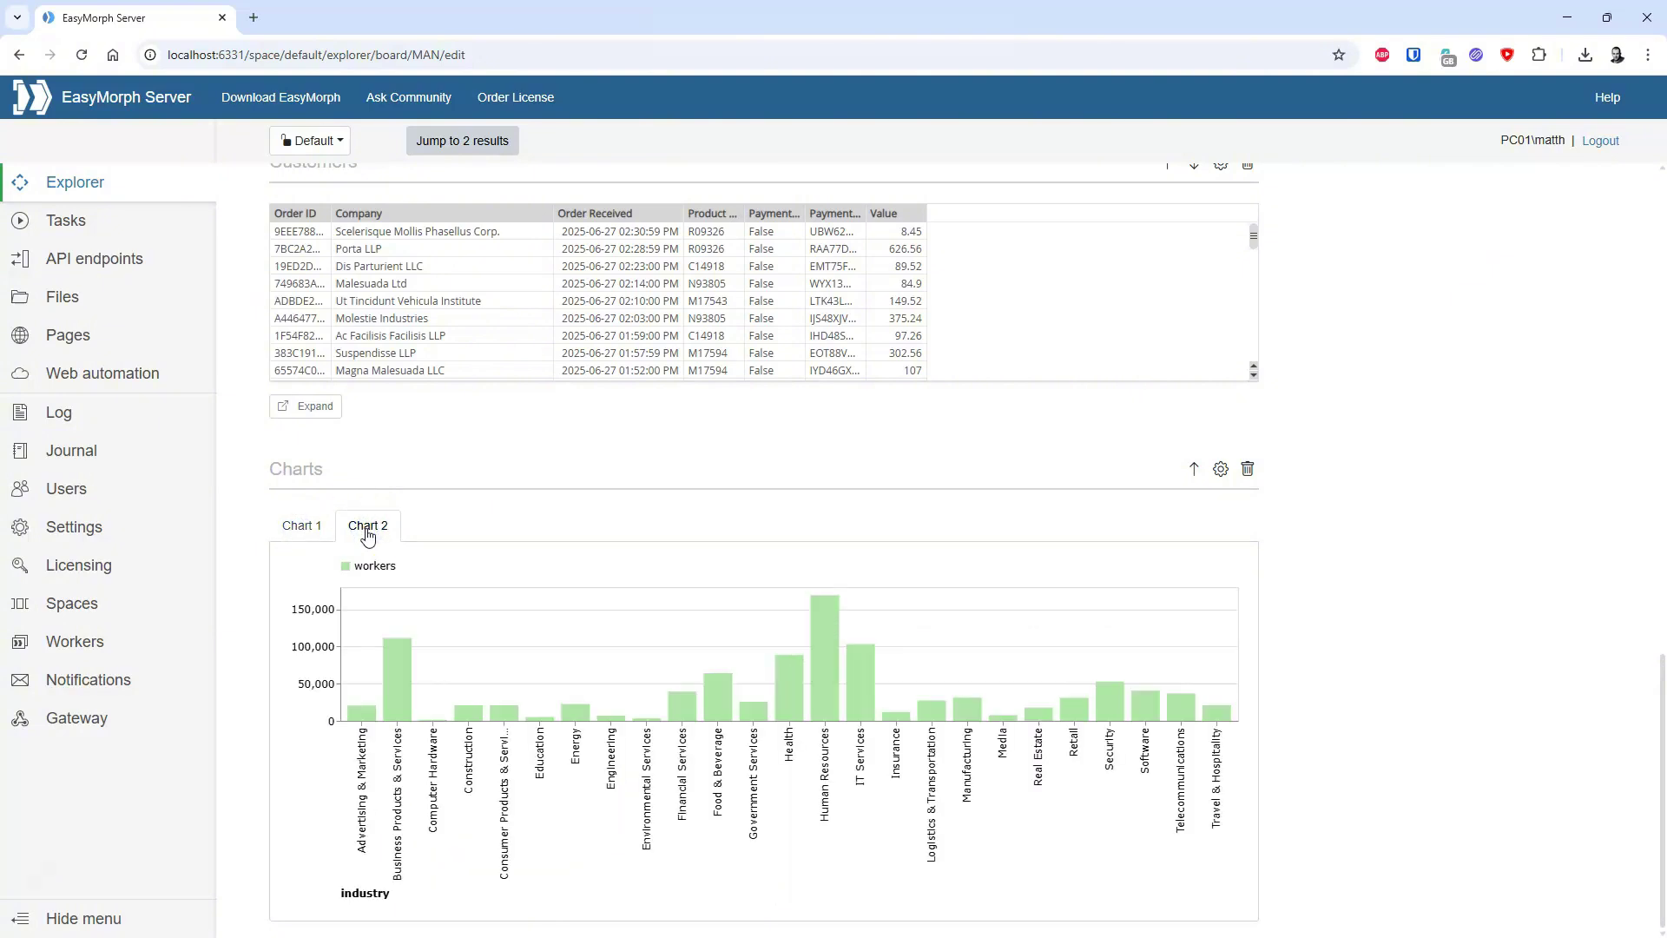
left_click(368, 535)
Start a new Tableau section on the board and title it "BI Dashboard".
scroll(476, 527, "up", 14)
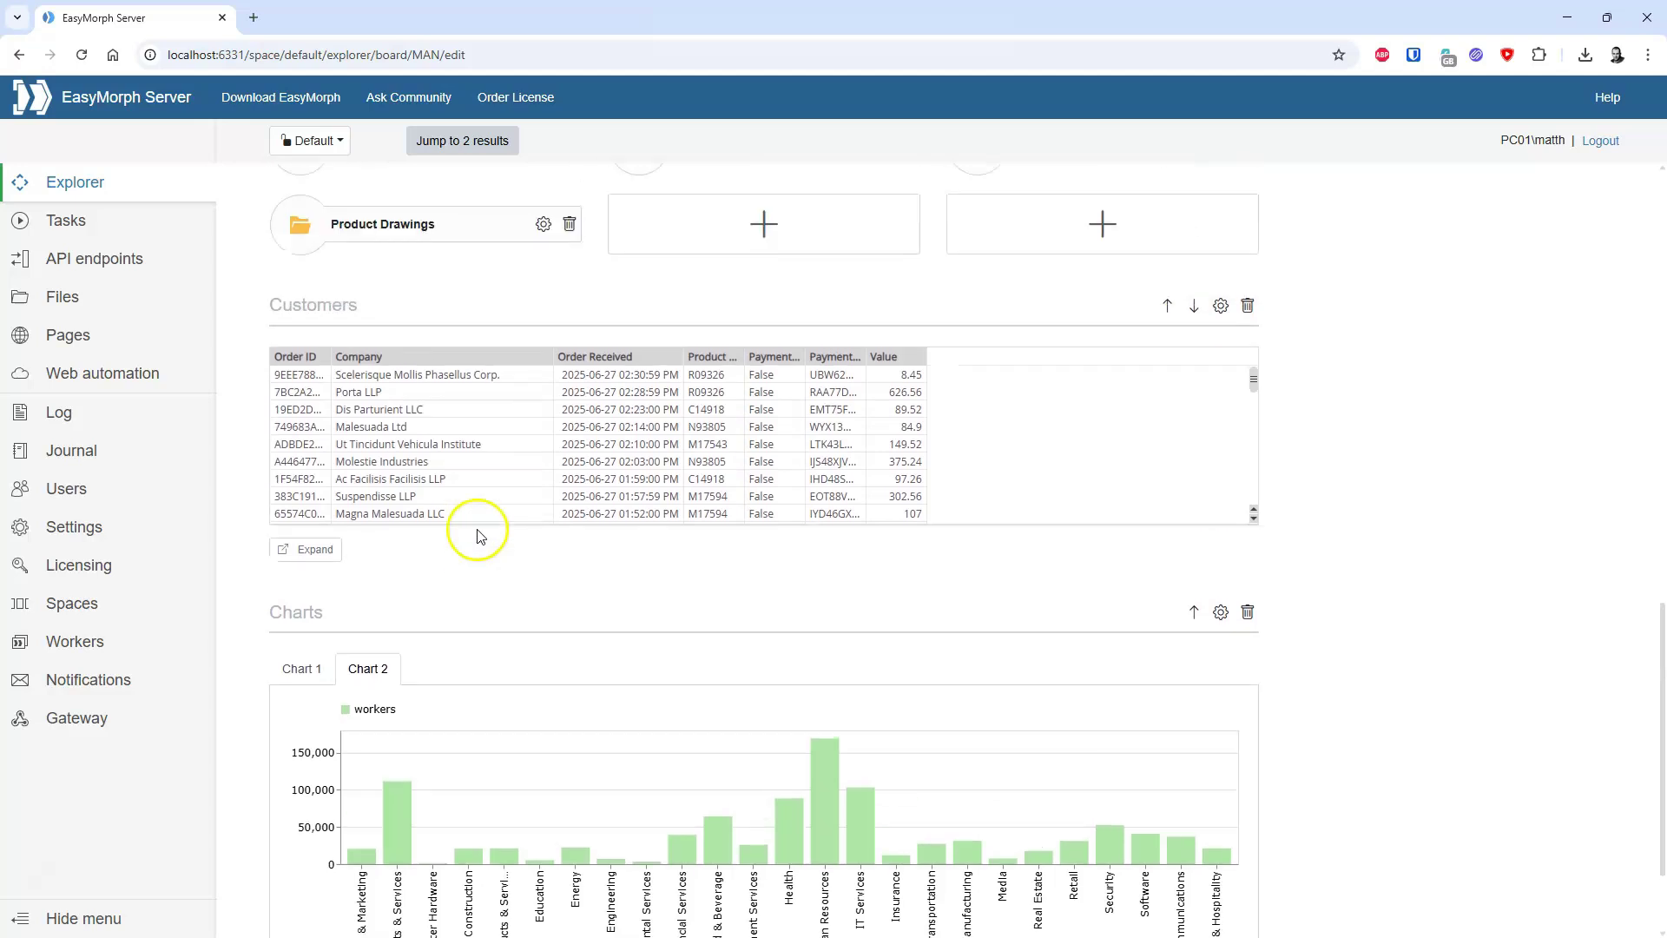
scroll(477, 530, "up", 1)
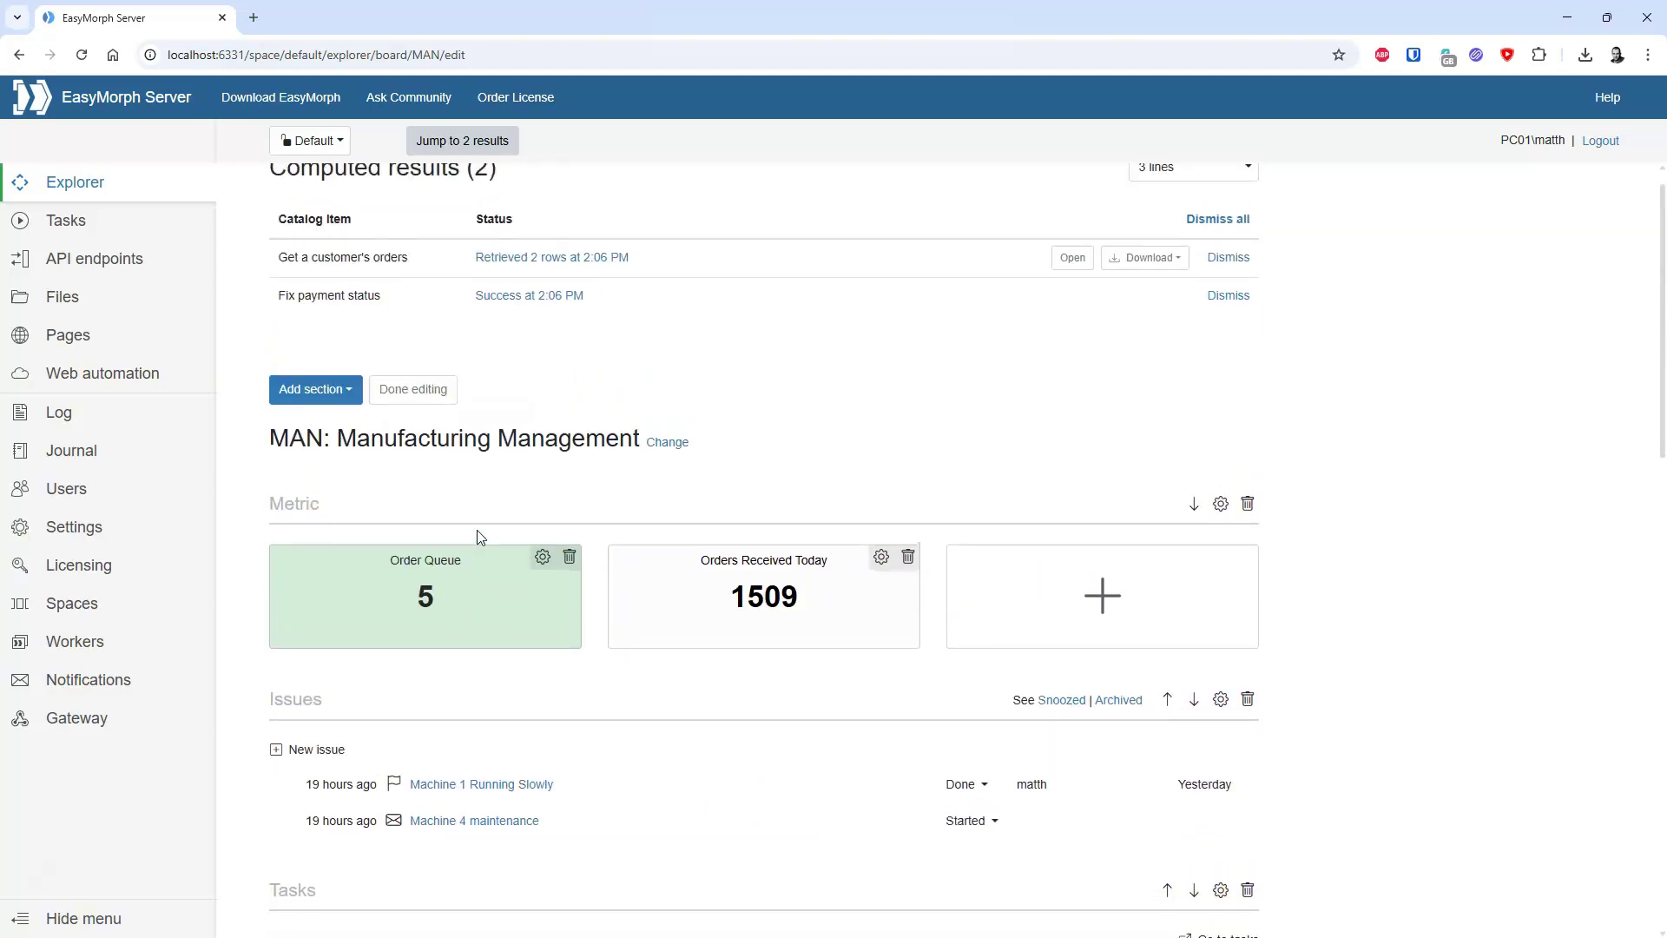
scroll(477, 530, "down", 2)
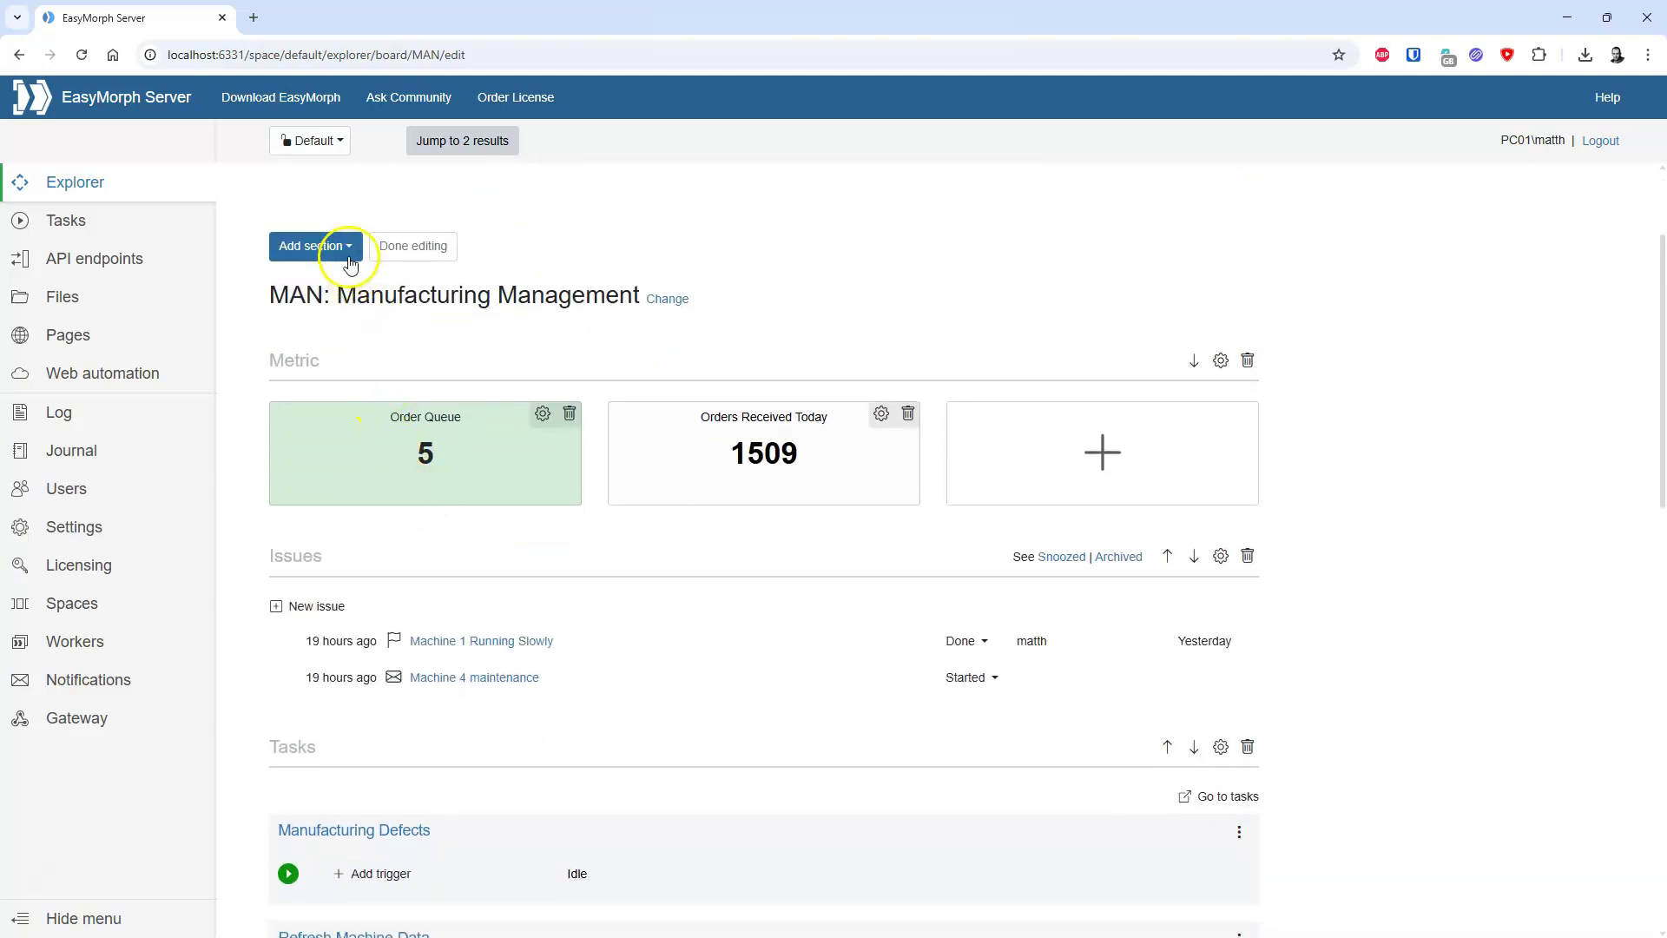
left_click(348, 257)
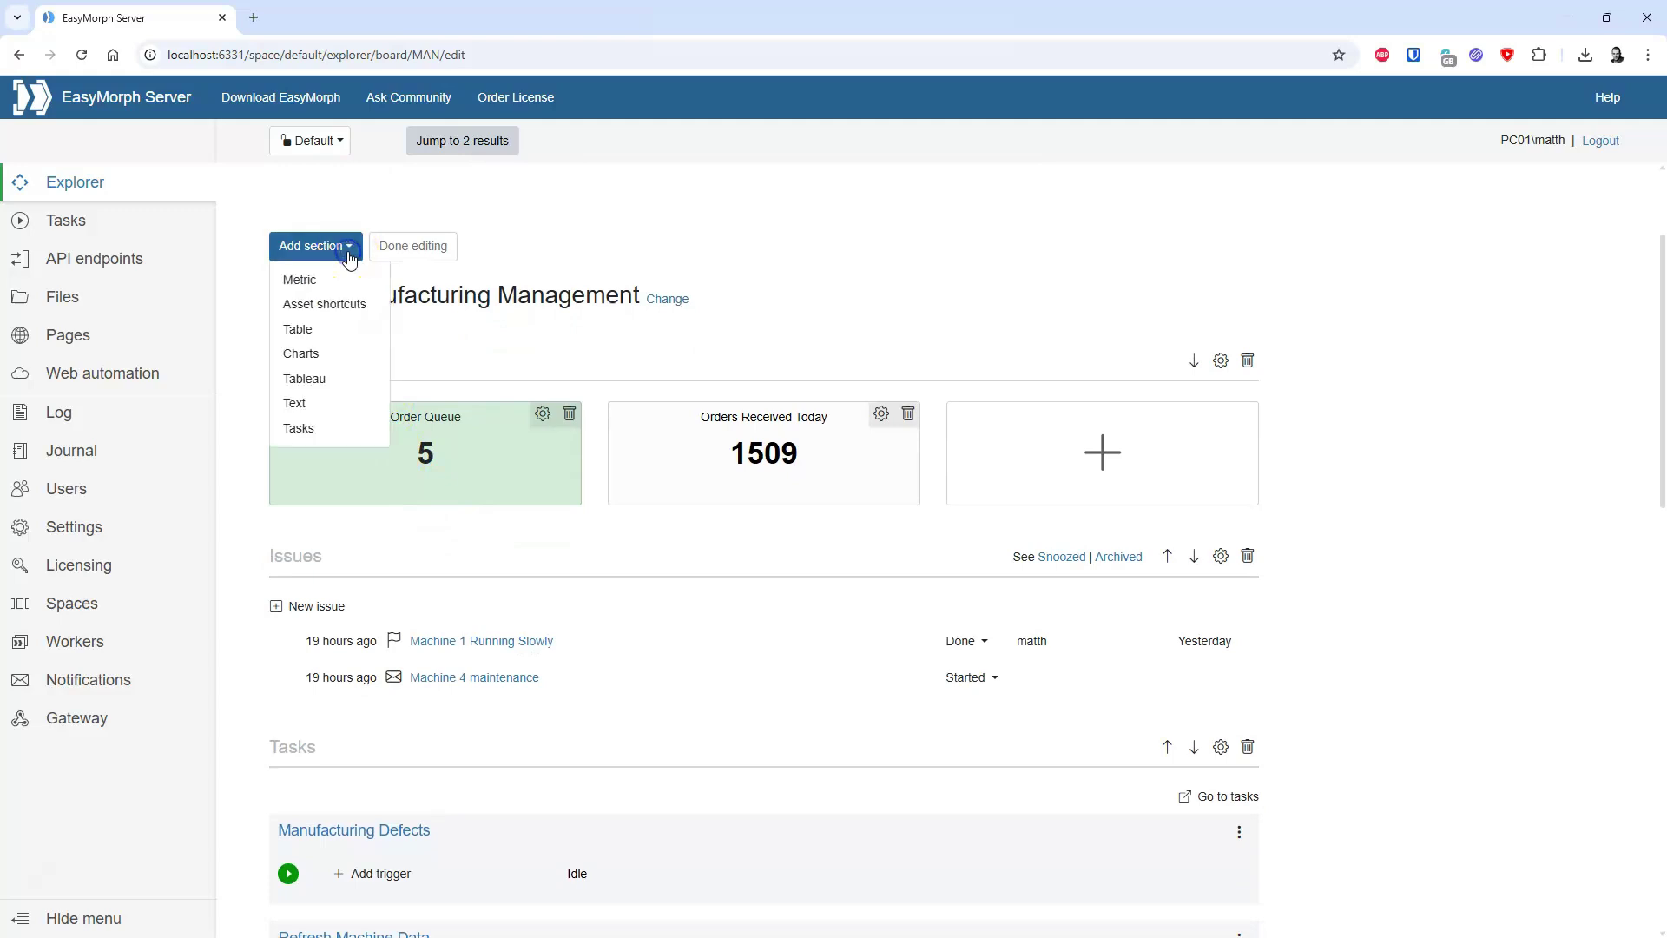
left_click(345, 382)
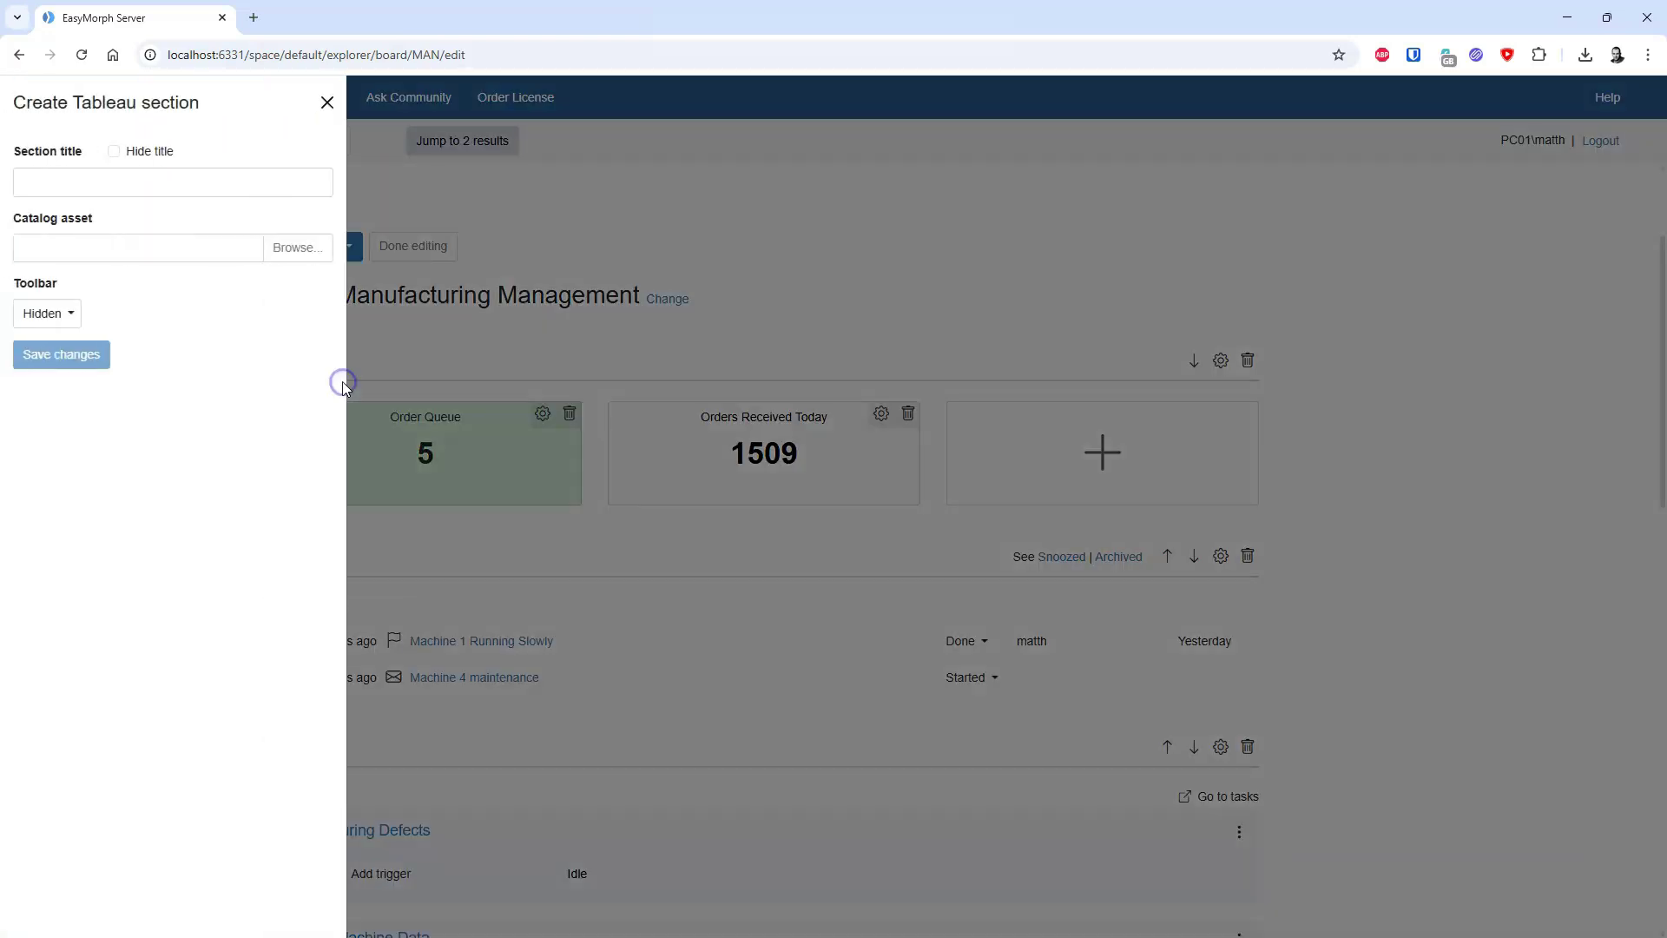
left_click(82, 178)
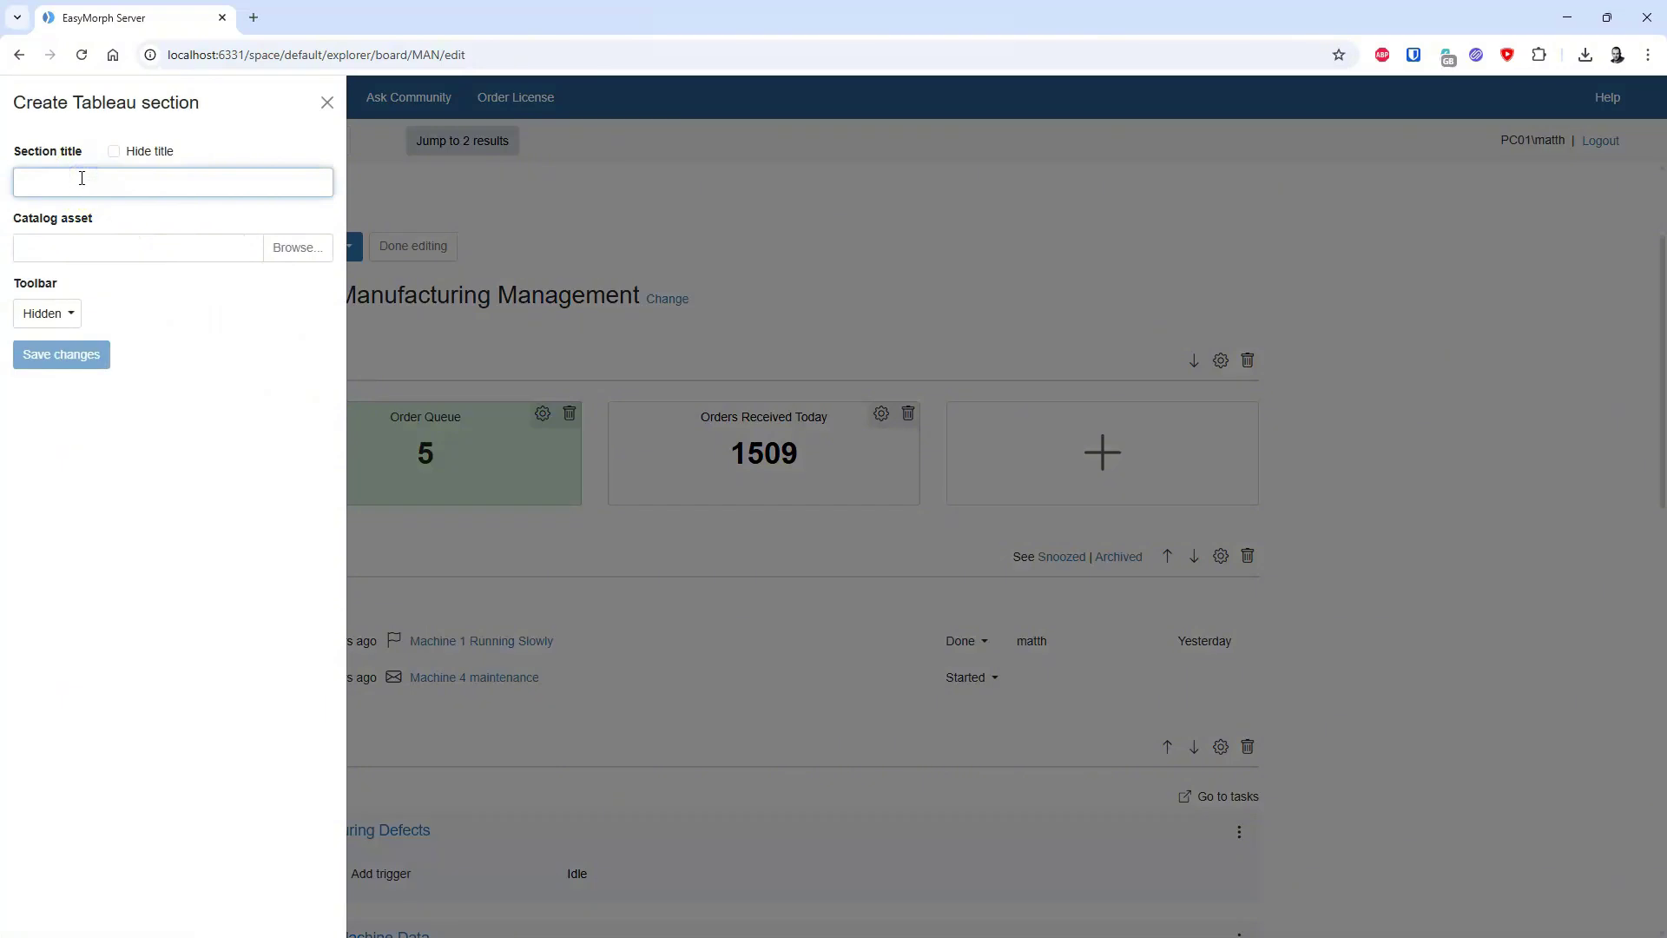
type("R")
key("BackSpace")
type("BI Dashboard")
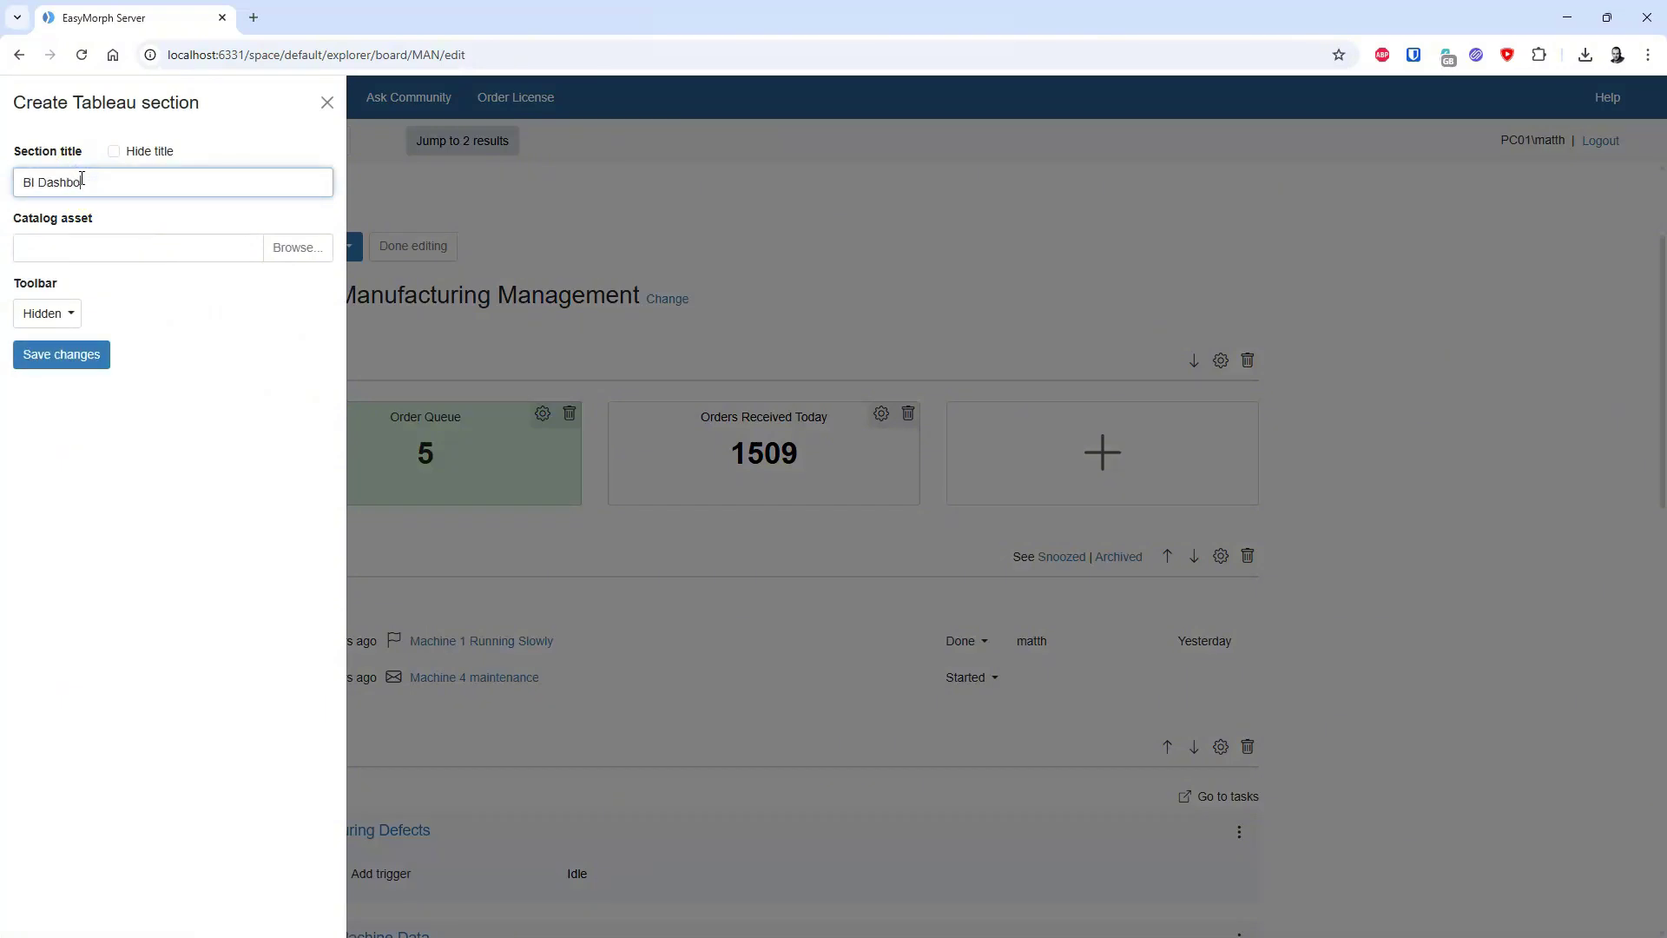
Assign the Catalog asset "Tableau Workbook" to the BI Dashboard section, save it, and view it on the board.
left_click(288, 262)
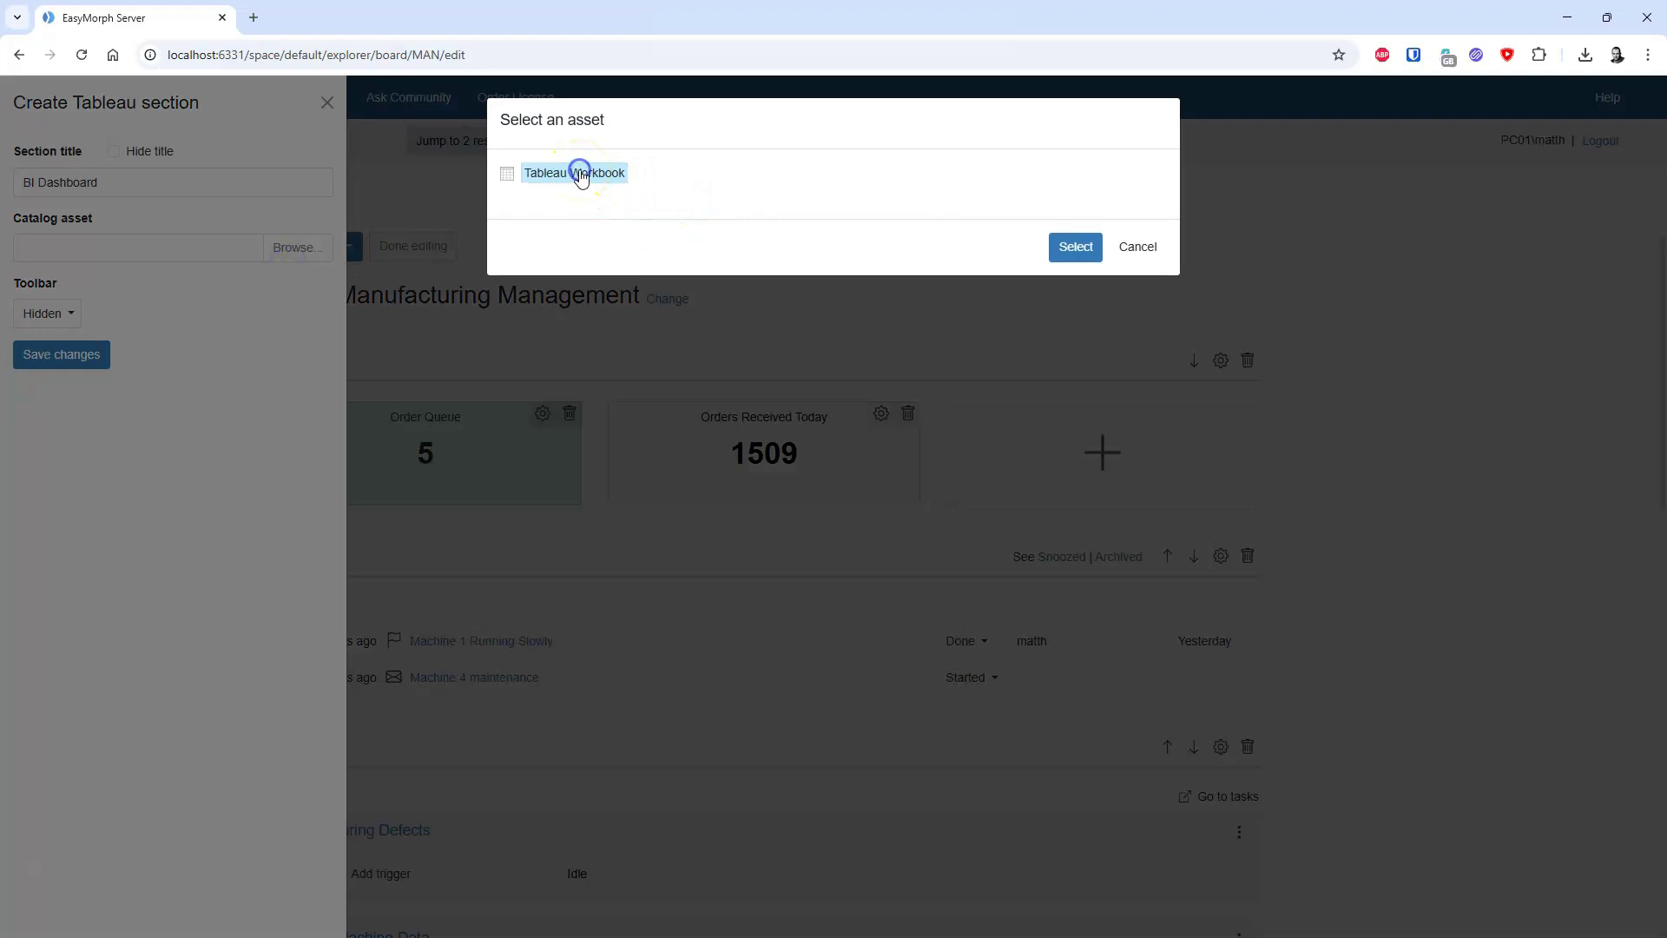
left_click(1070, 250)
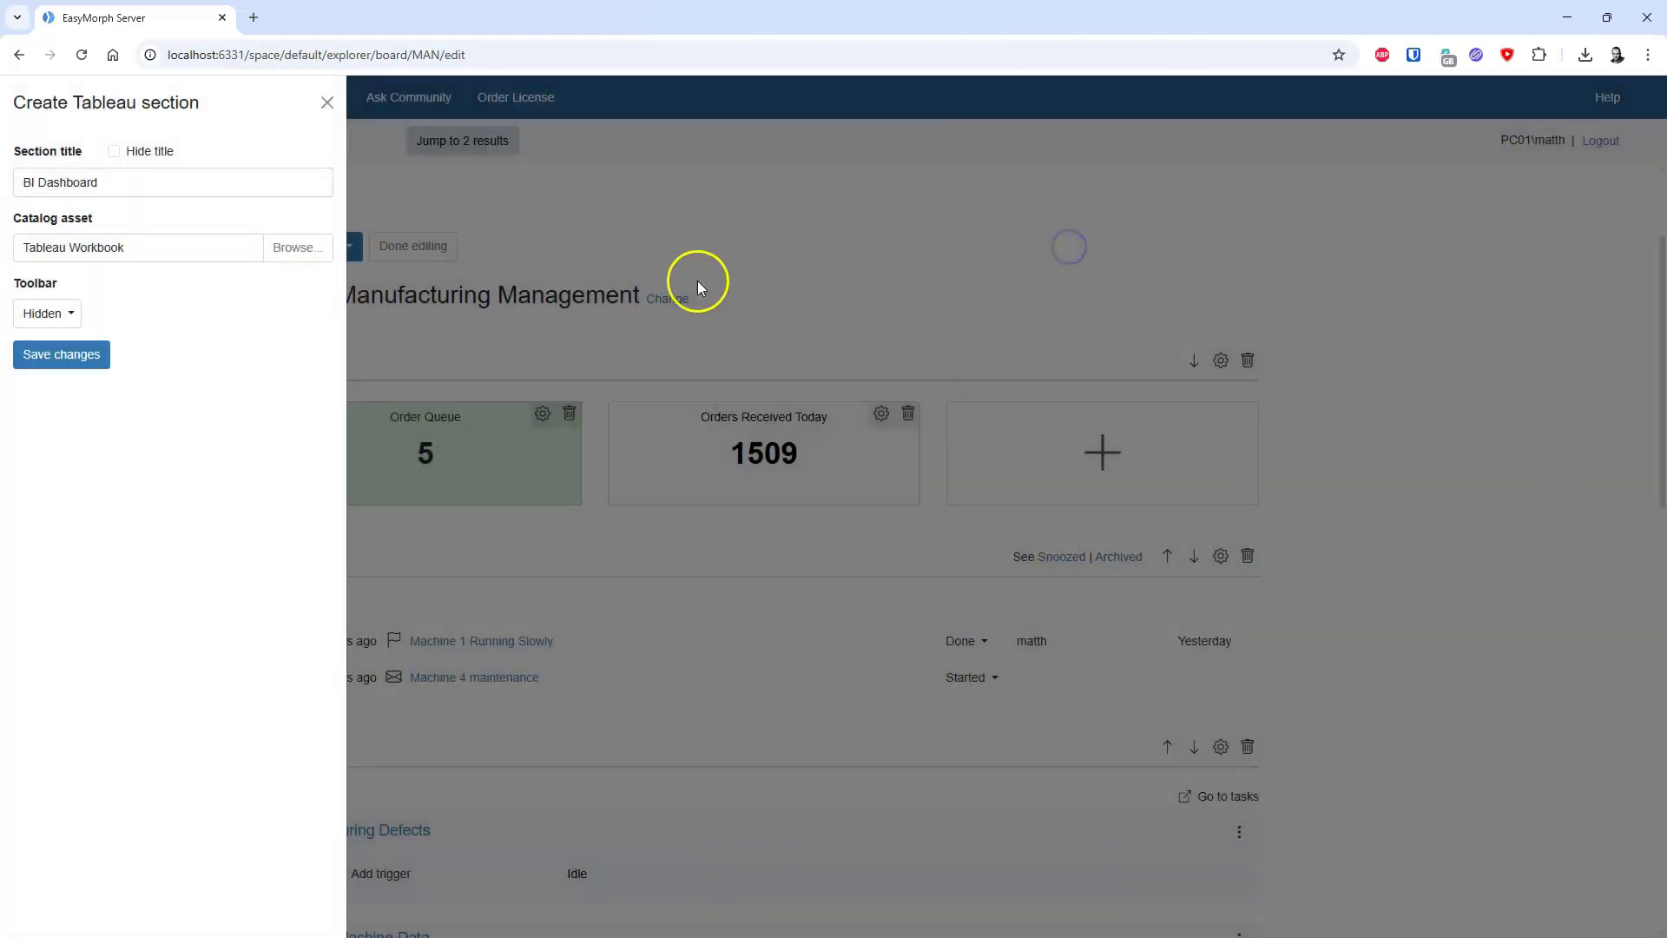
left_click(62, 355)
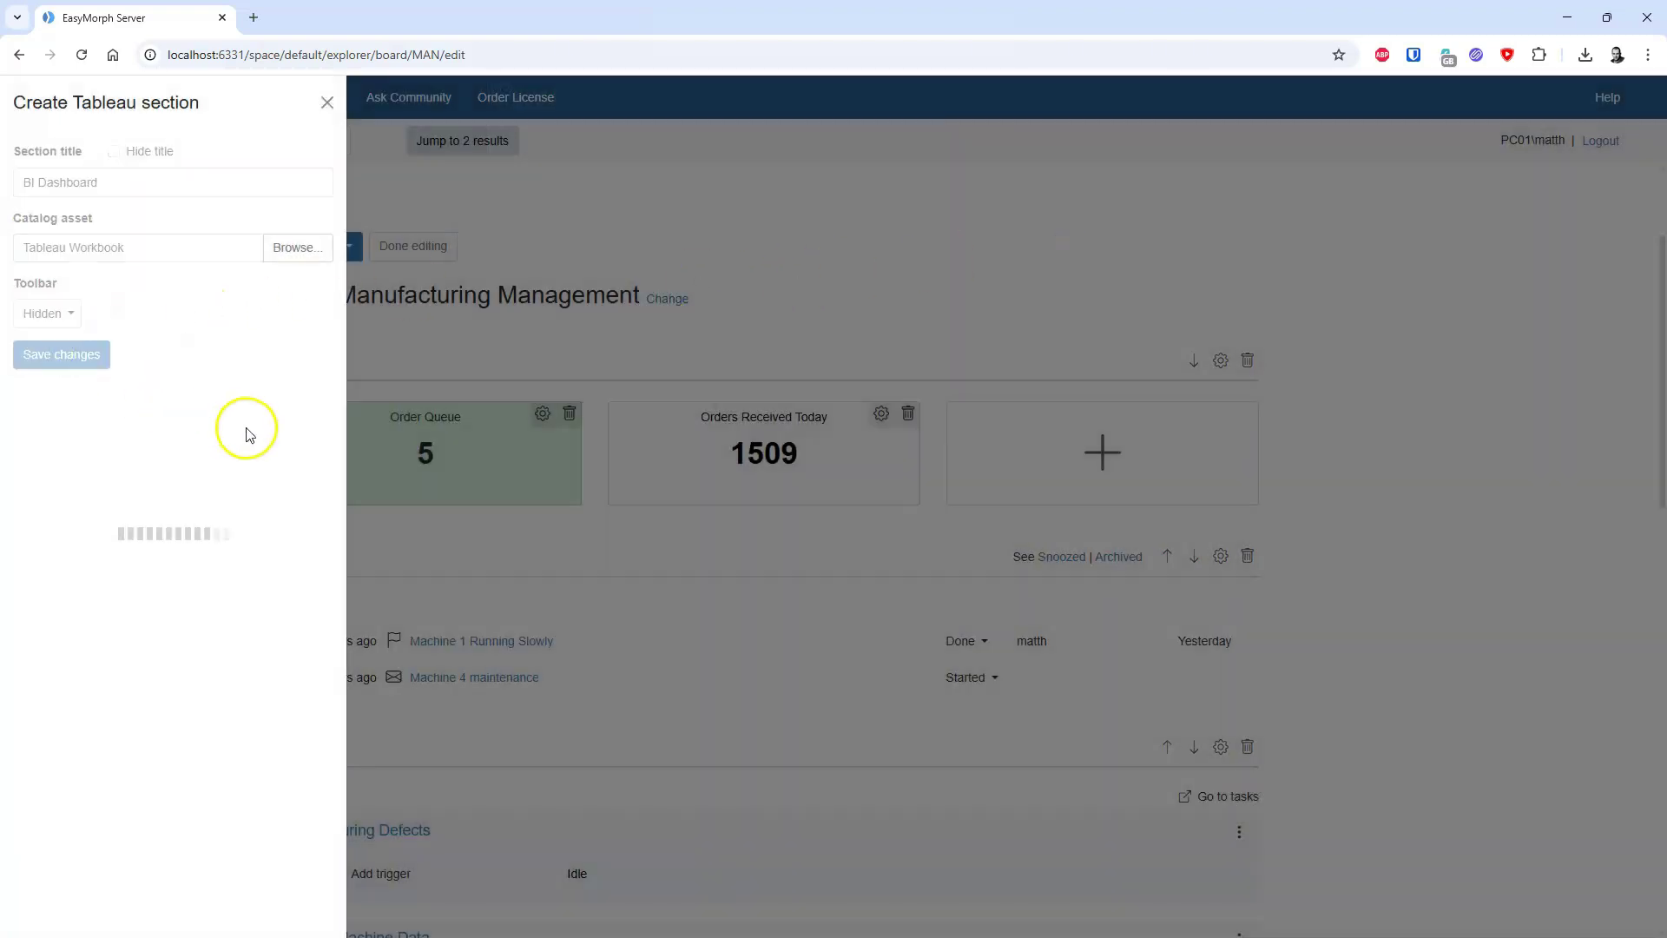
scroll(618, 563, "down", 5)
scroll(620, 566, "down", 15)
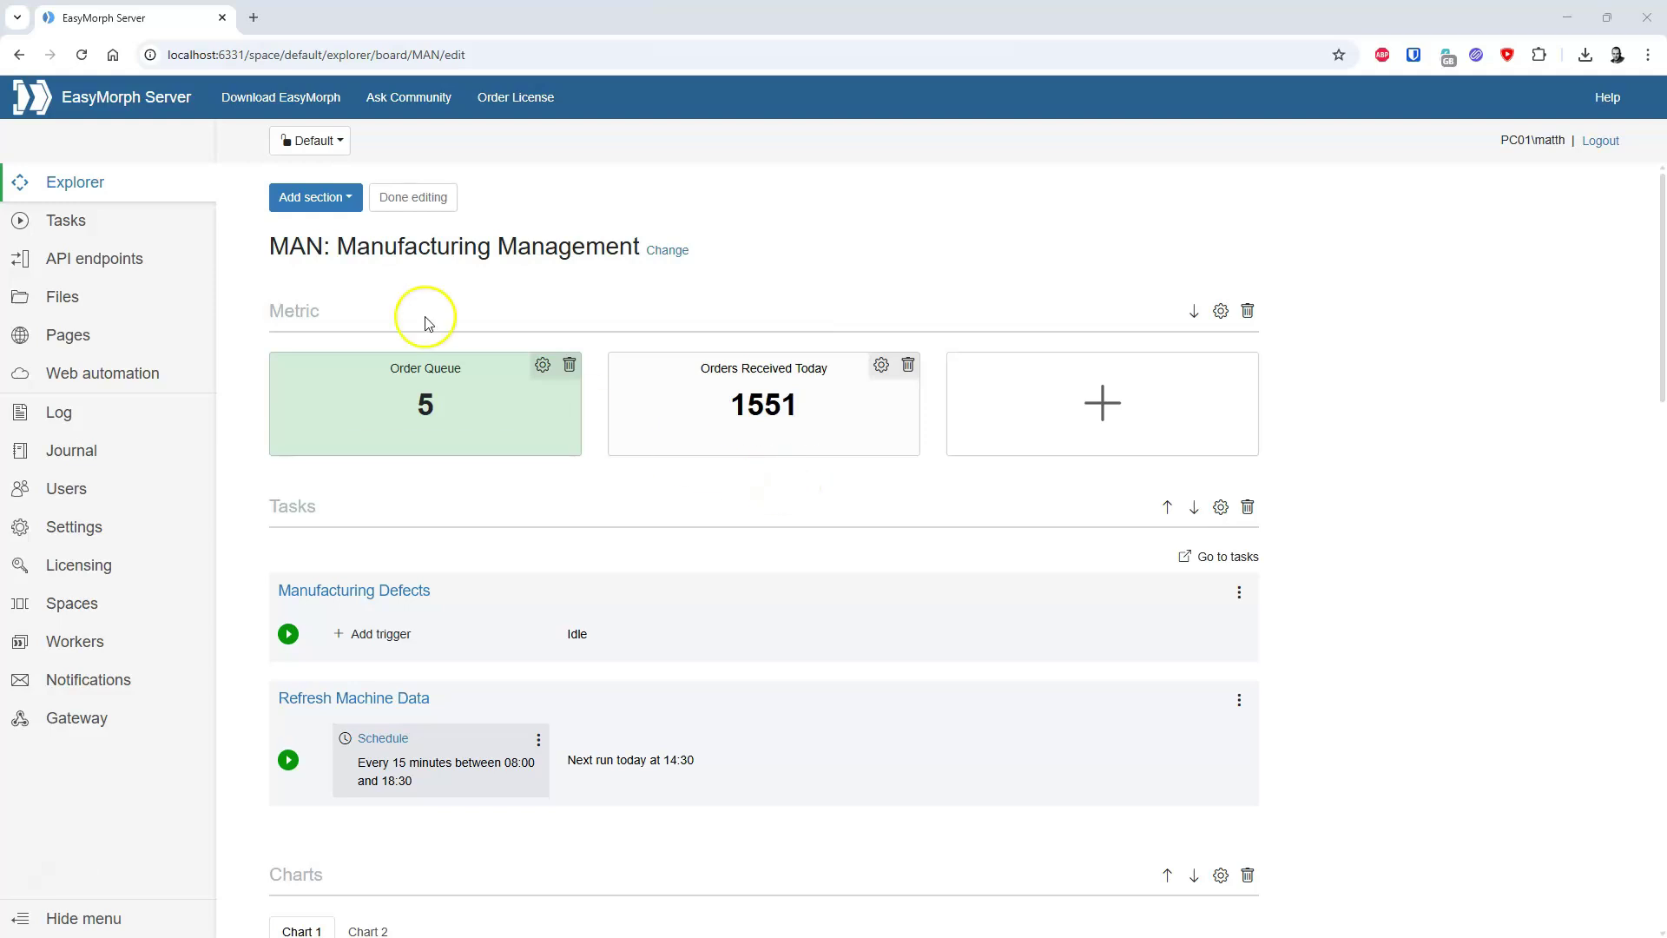
Add a text section titled "Welcome" containing the text "Welcome to your board" and save it.
left_click(339, 202)
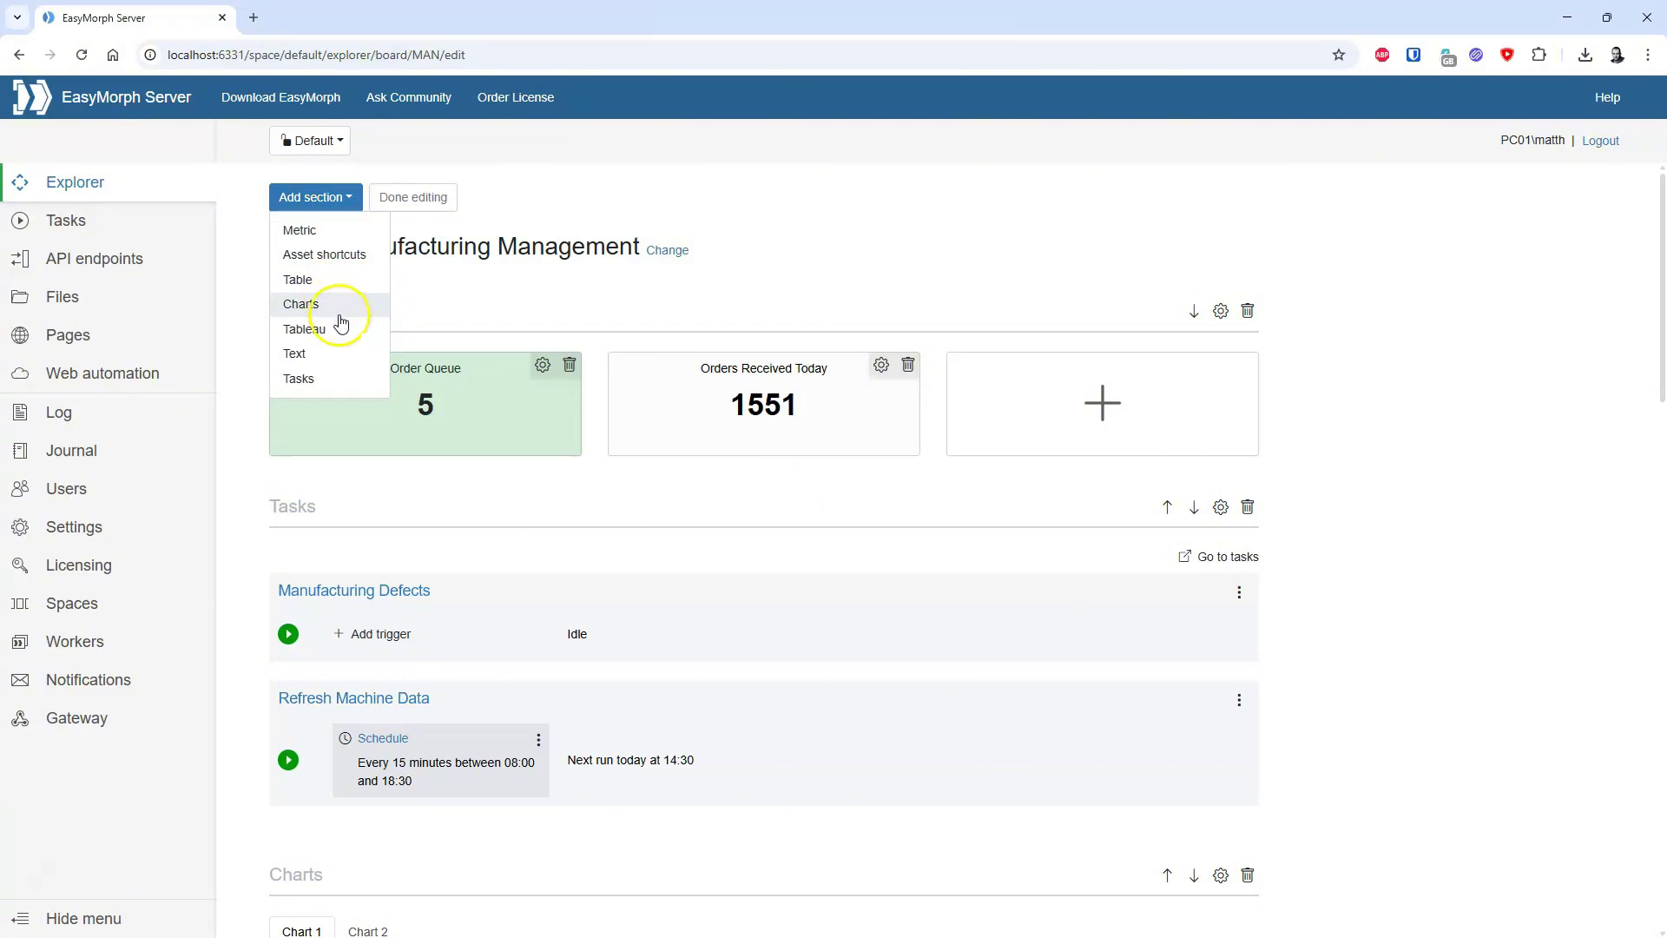
left_click(337, 363)
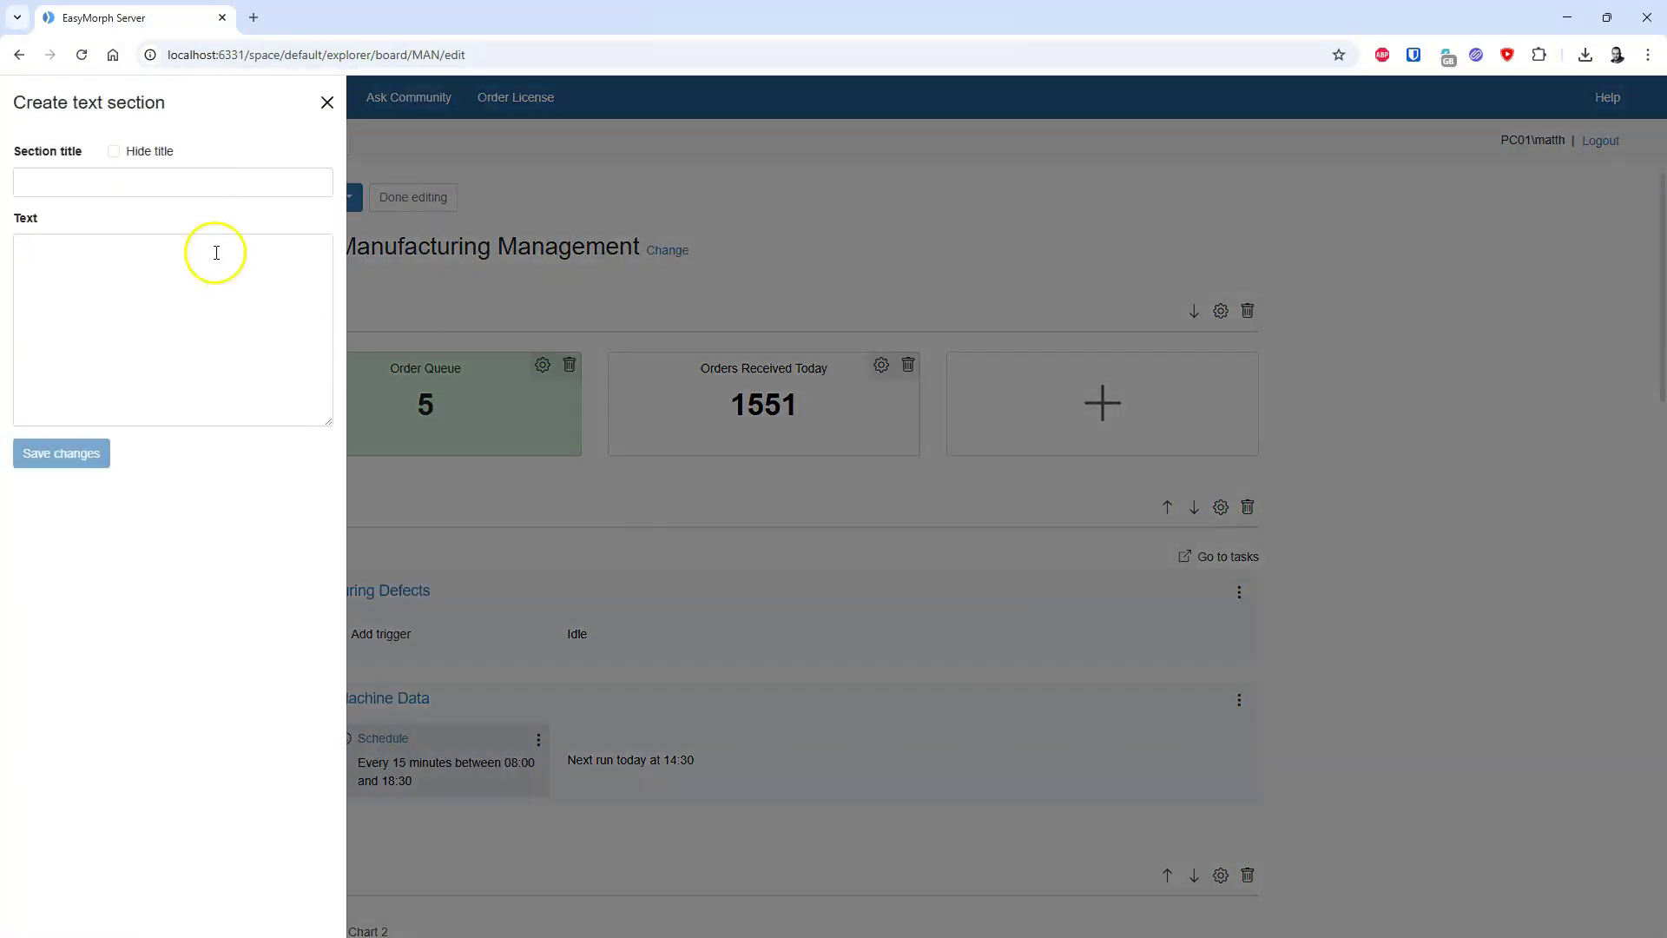
left_click(215, 180)
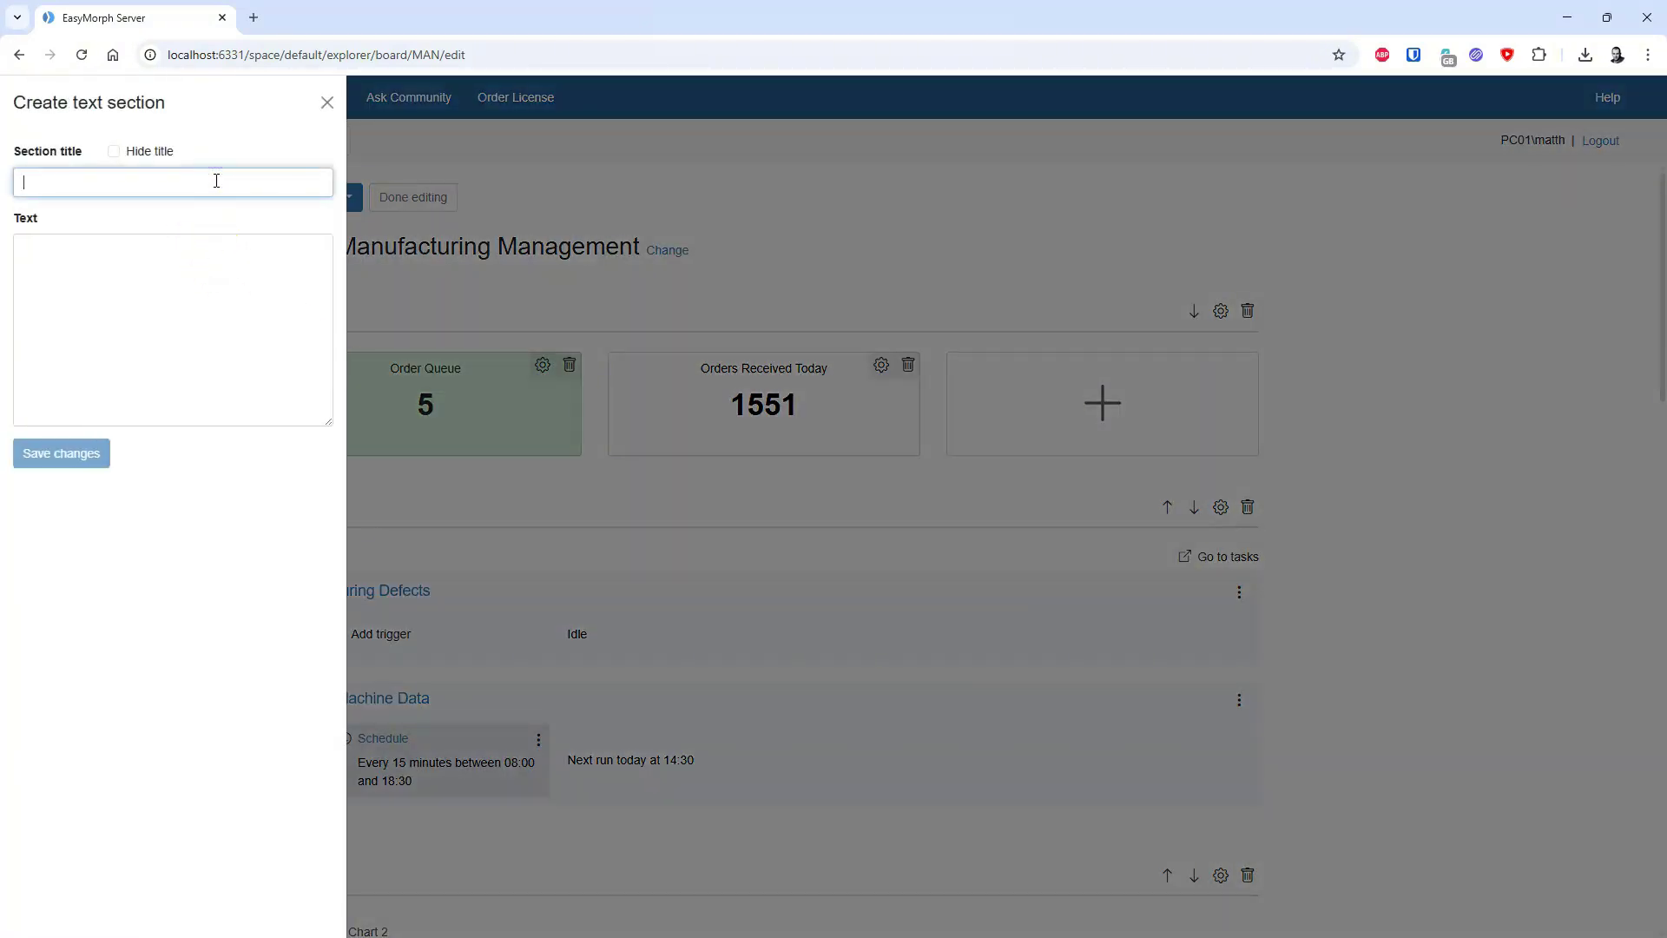
type("Welcome")
key("Tab")
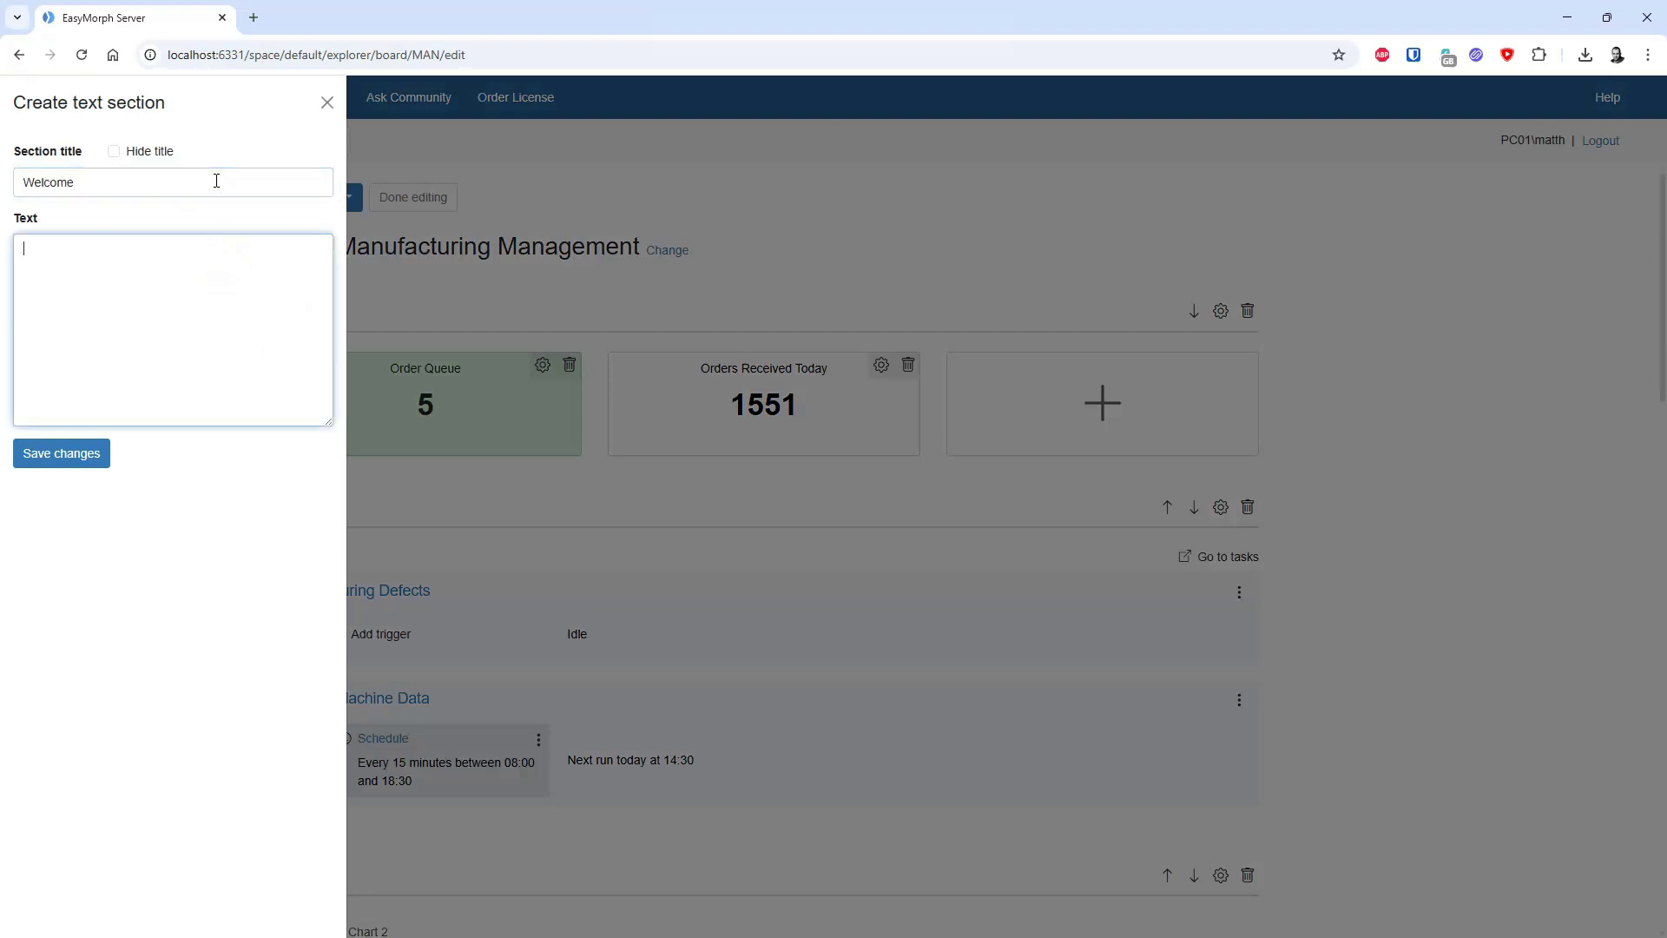
type("Welcome to your boare")
left_click(39, 454)
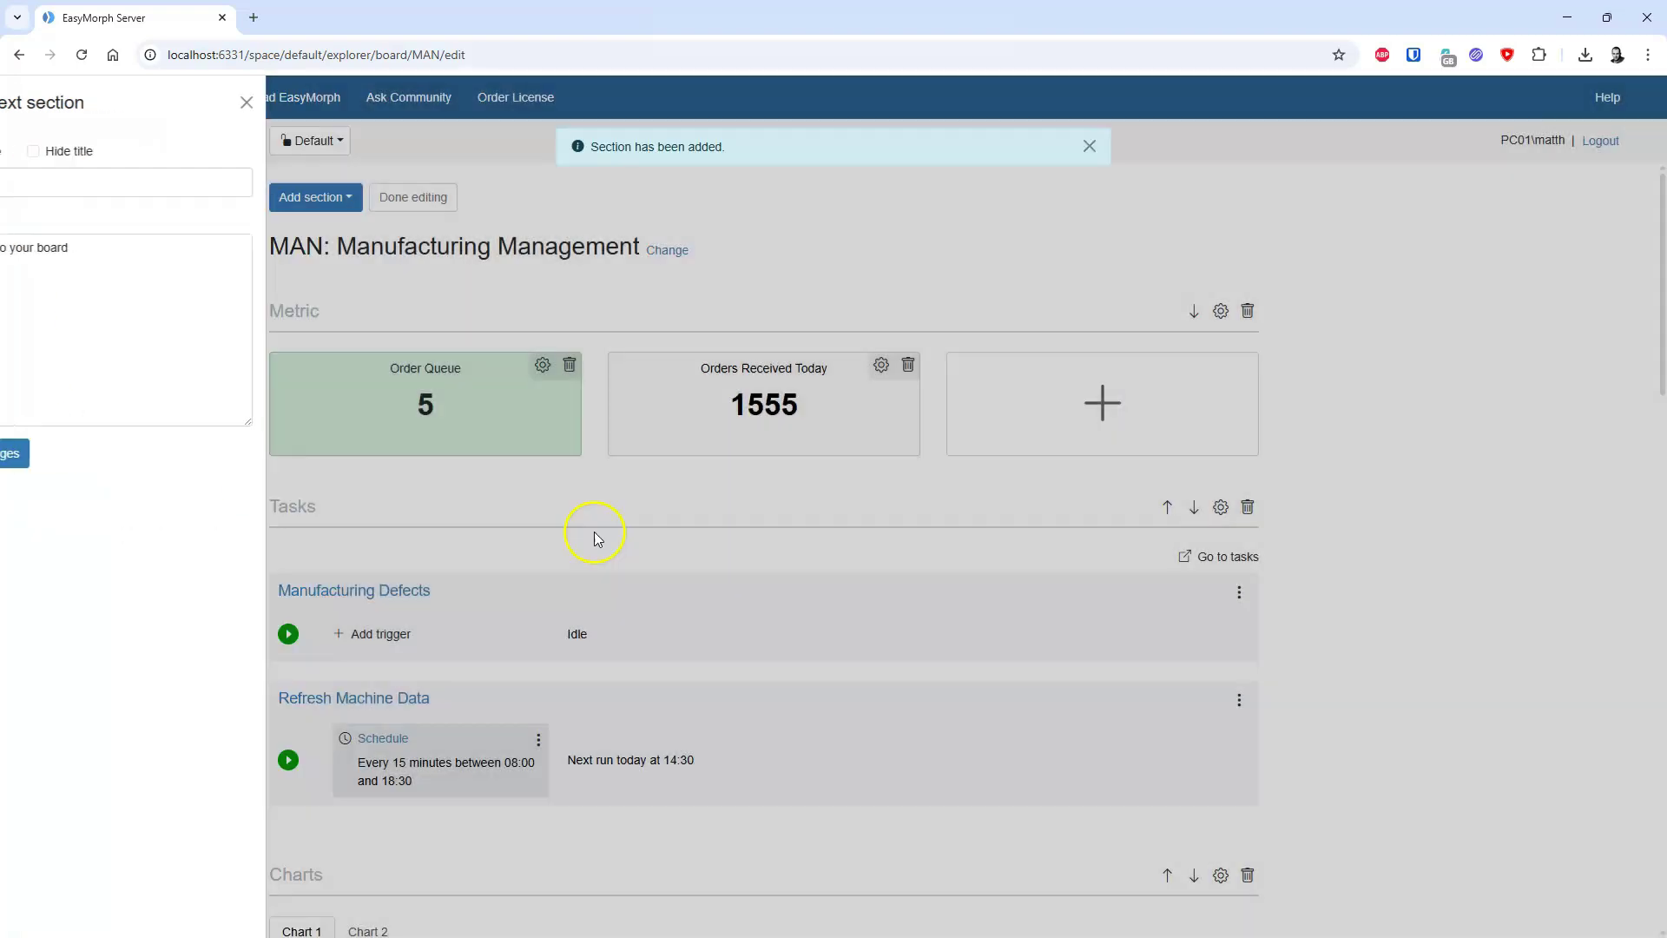
Move the Welcome text section up through the board until it is the first section, above Metric.
scroll(1355, 595, "down", 3)
scroll(1322, 599, "down", 20)
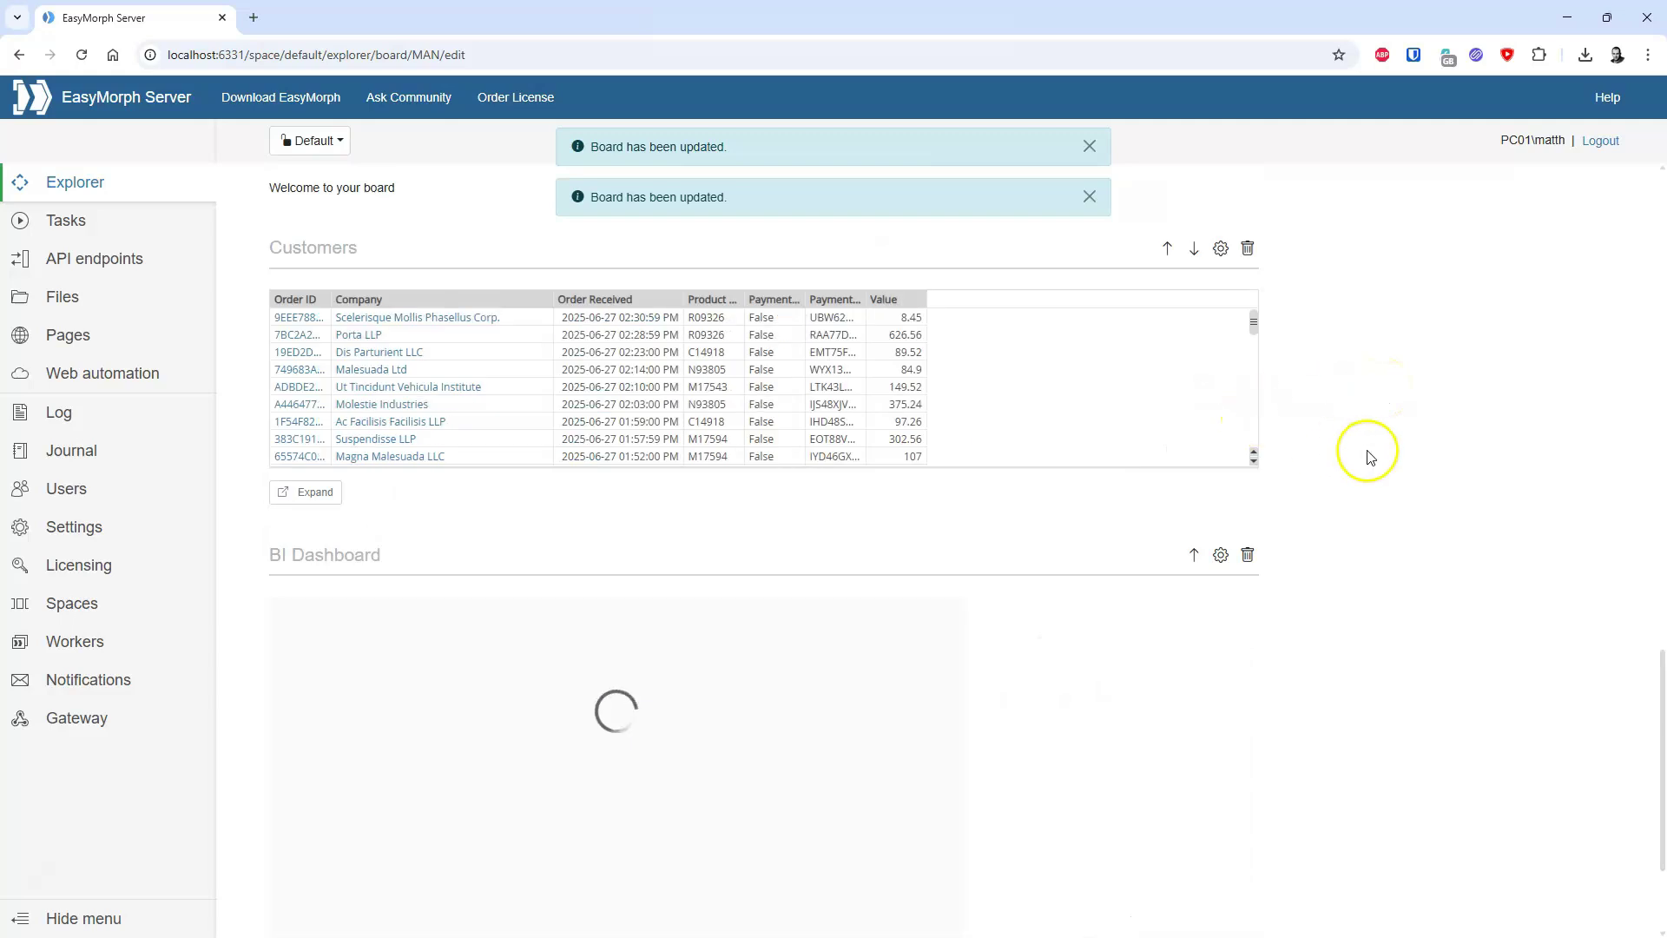
scroll(1385, 417, "up", 3)
scroll(1394, 464, "up", 3)
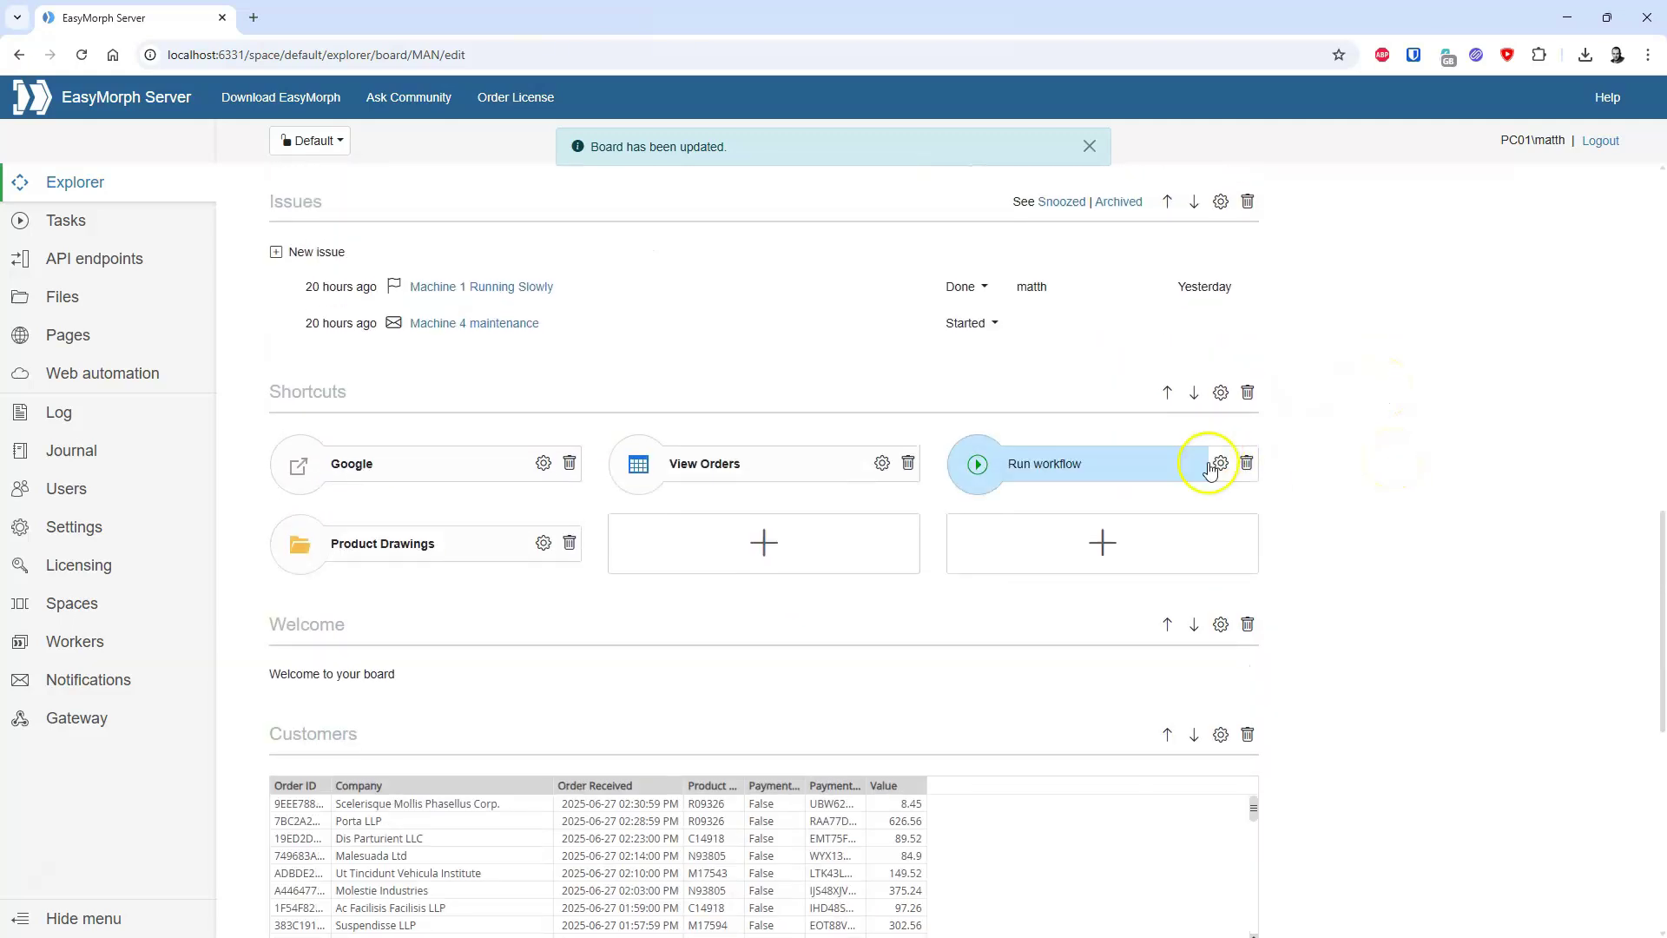
left_click(1167, 624)
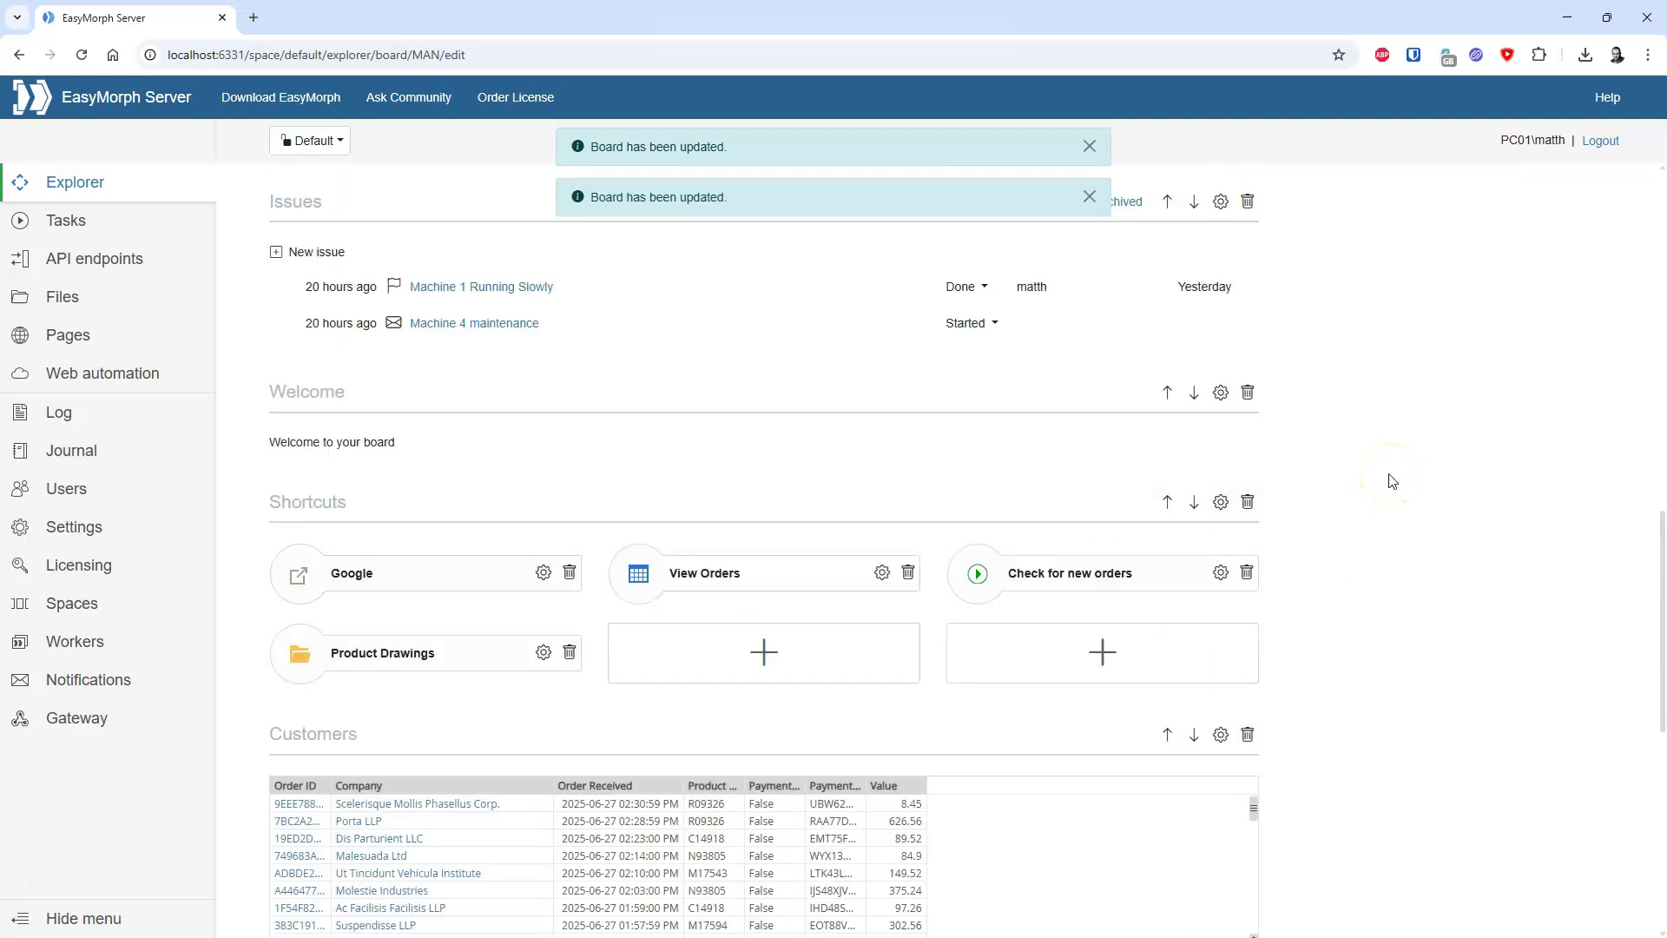
left_click(1167, 457)
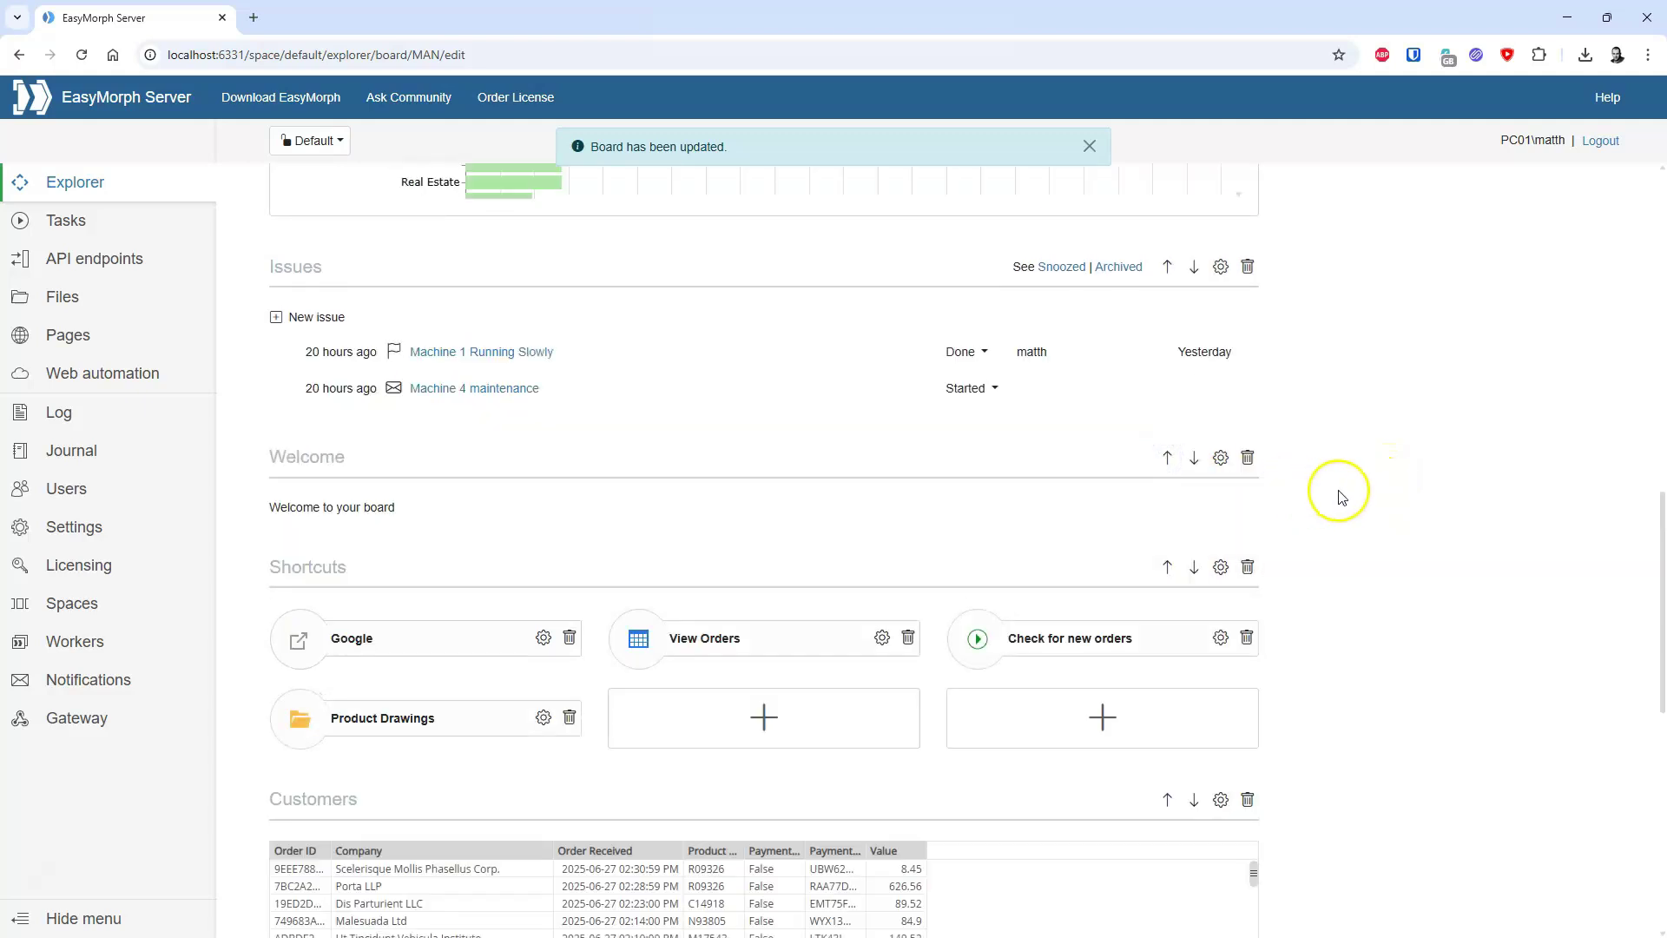
left_click(1168, 458)
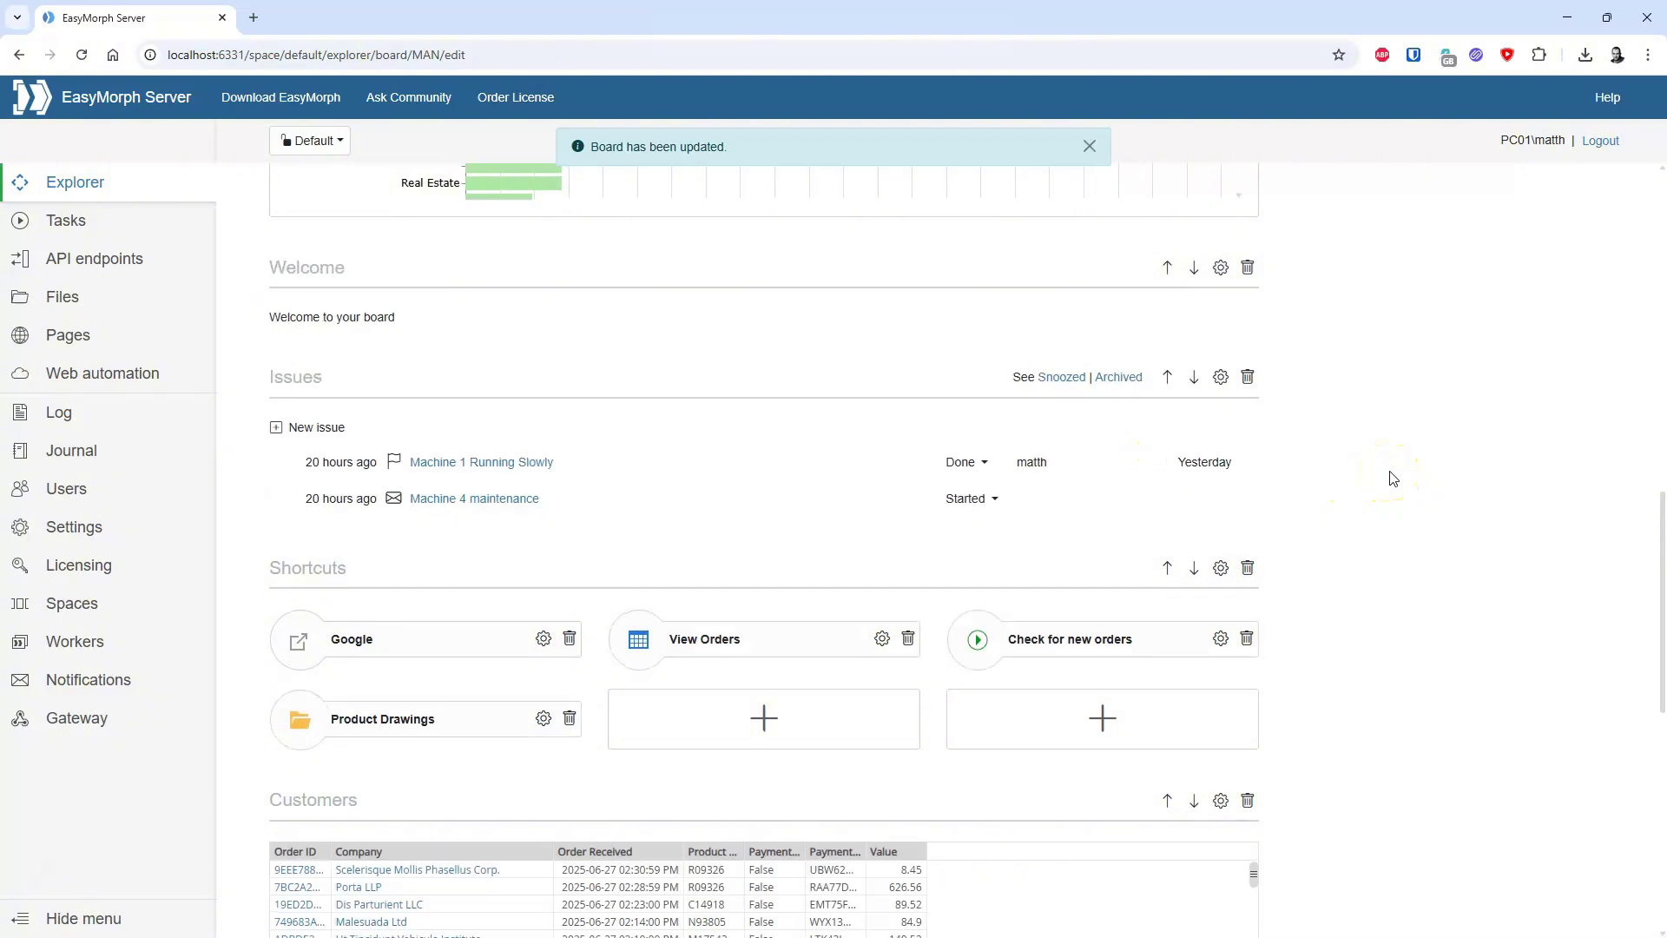
left_click(1167, 525)
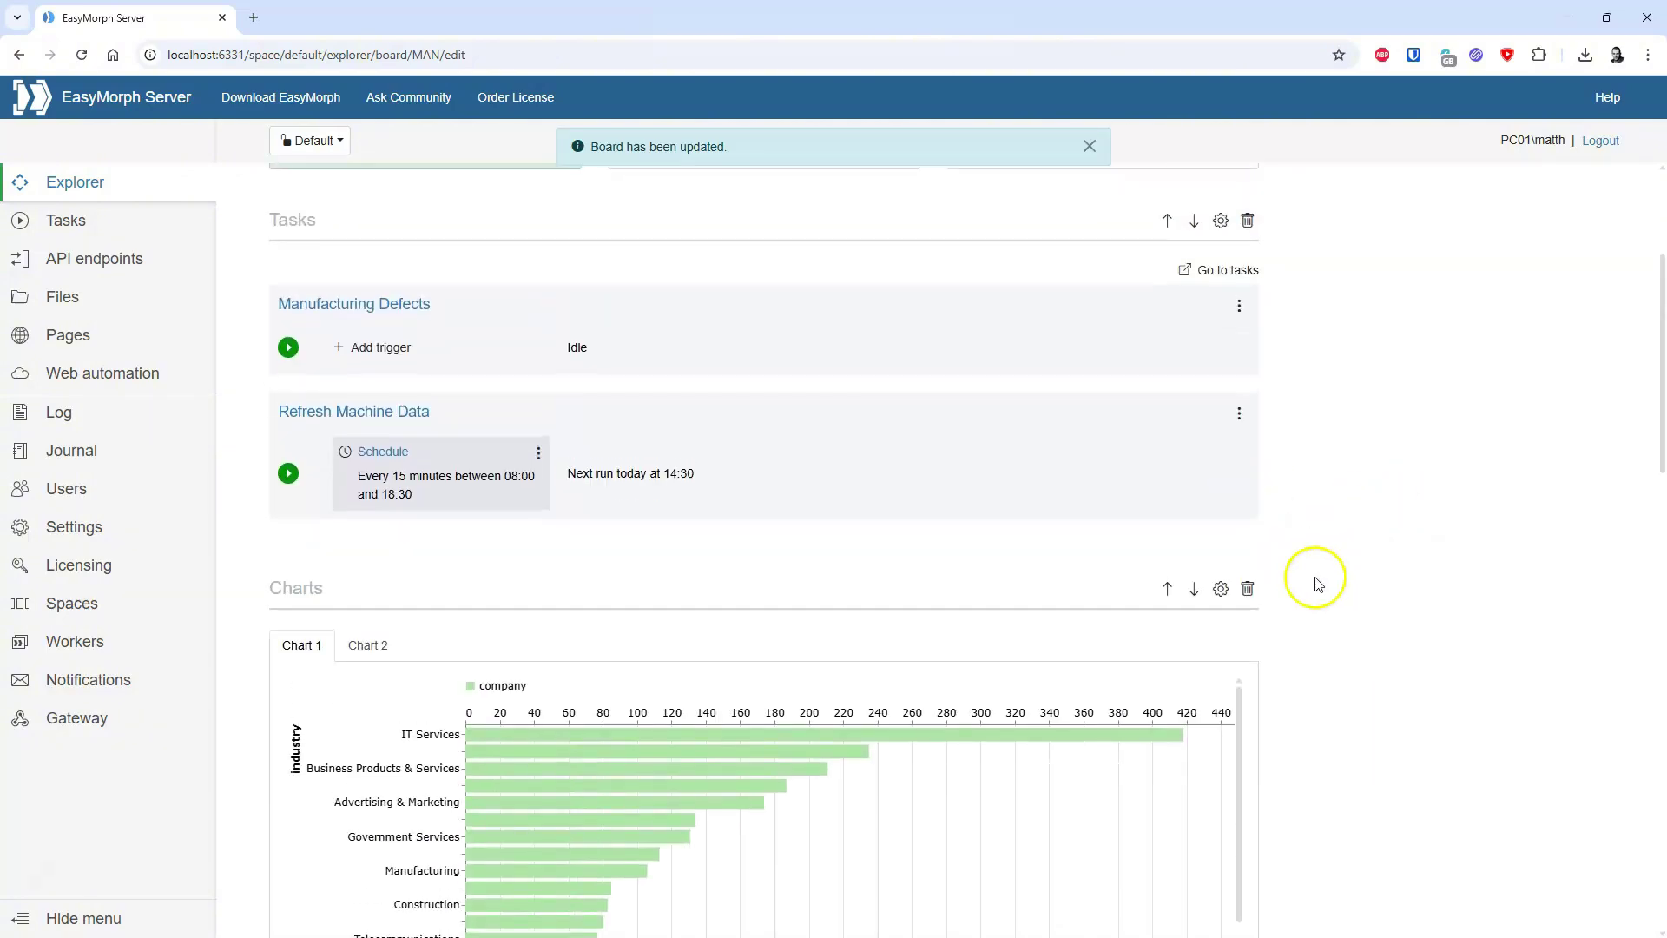
left_click(1170, 660)
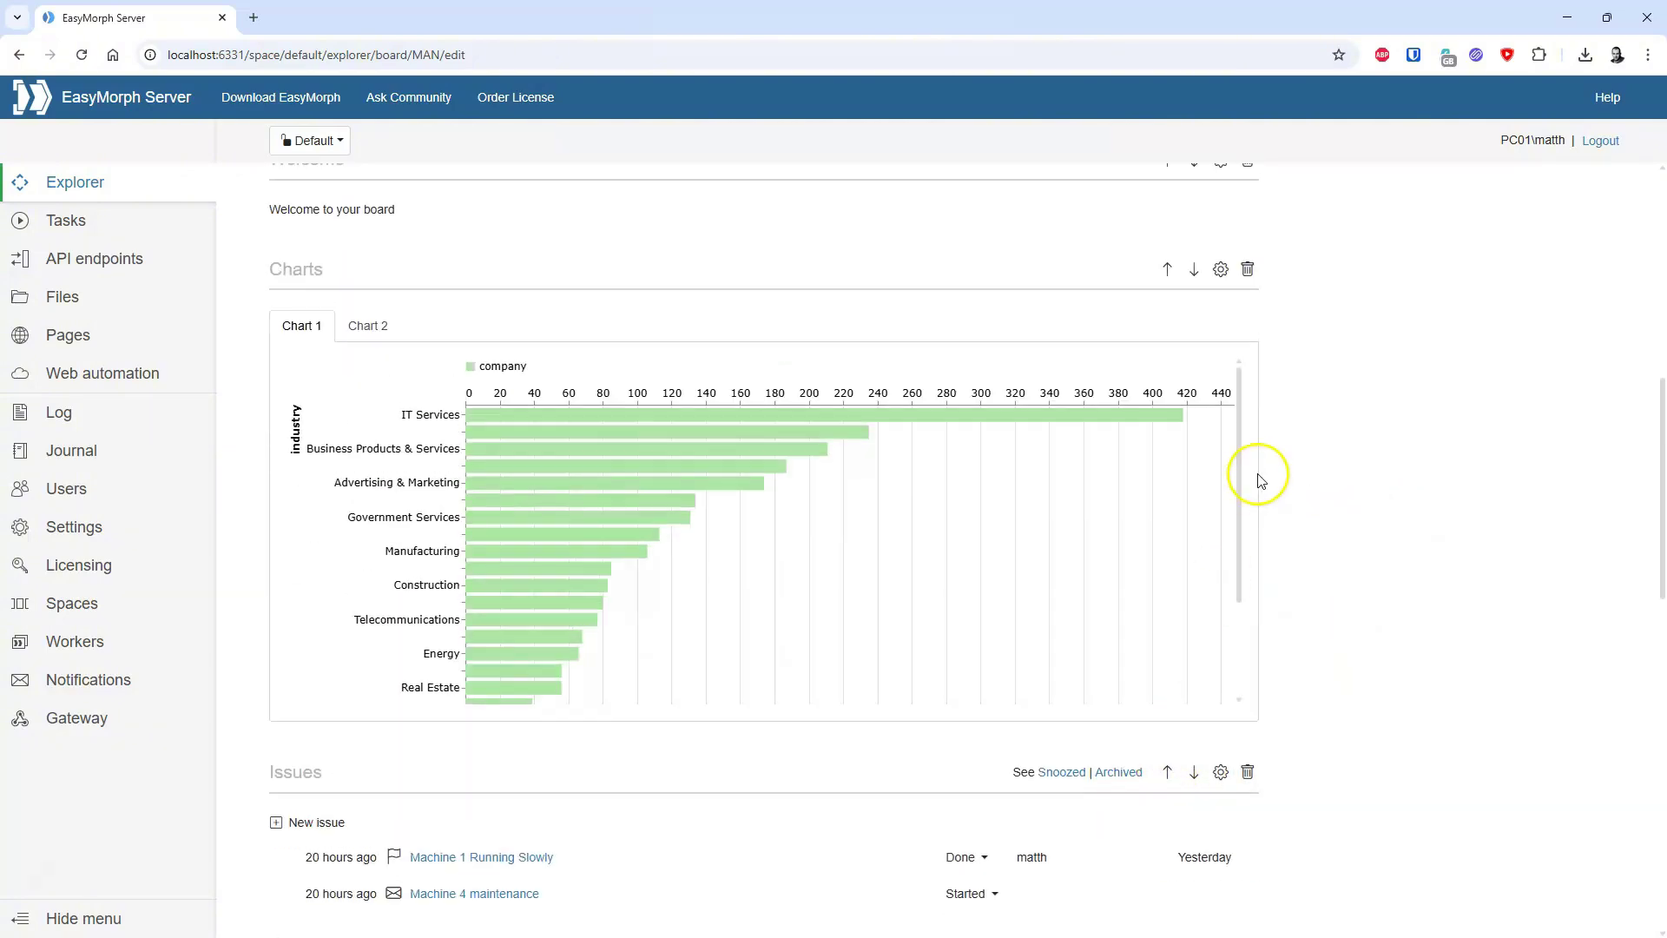
left_click(1167, 376)
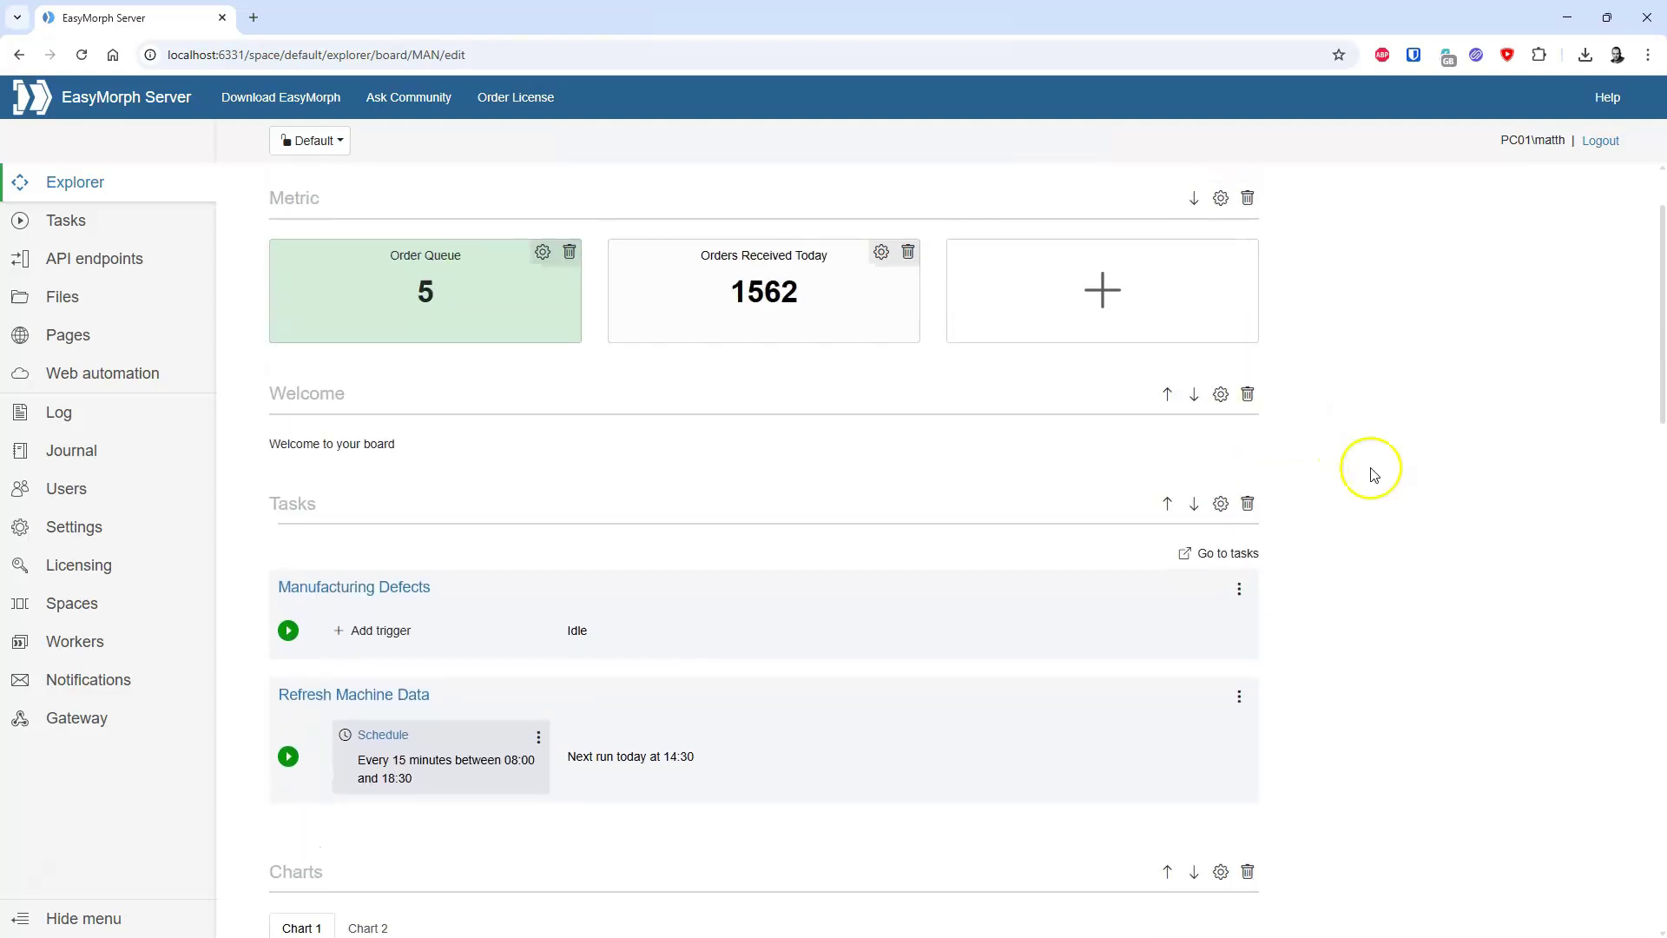
left_click(1168, 392)
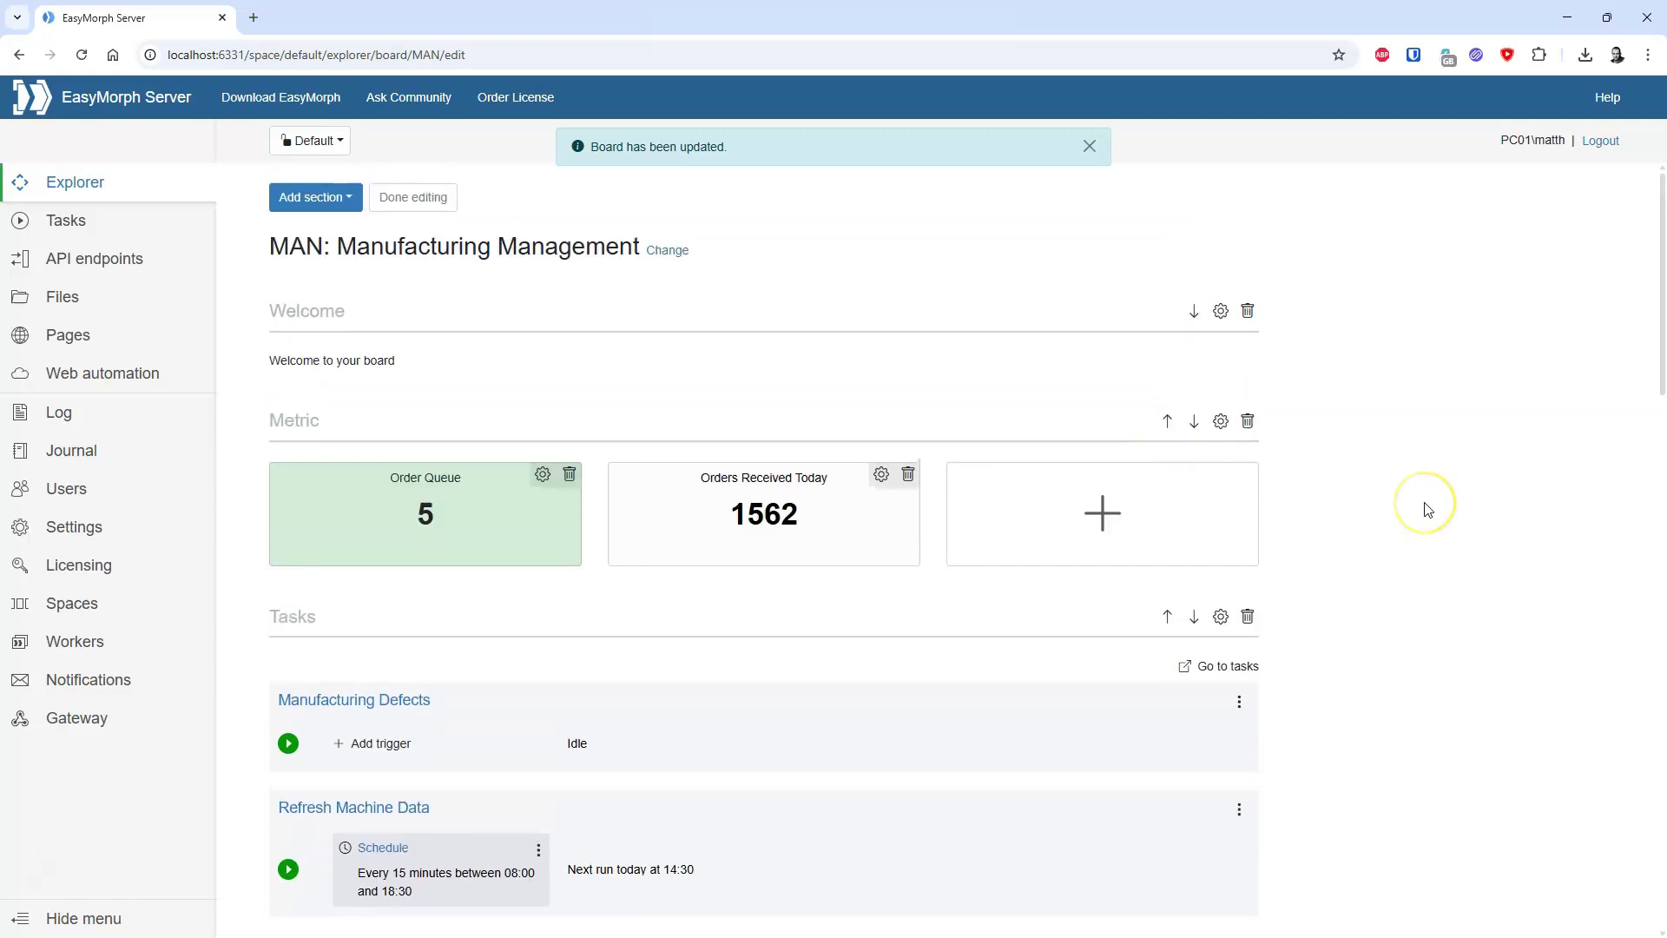
left_click(327, 195)
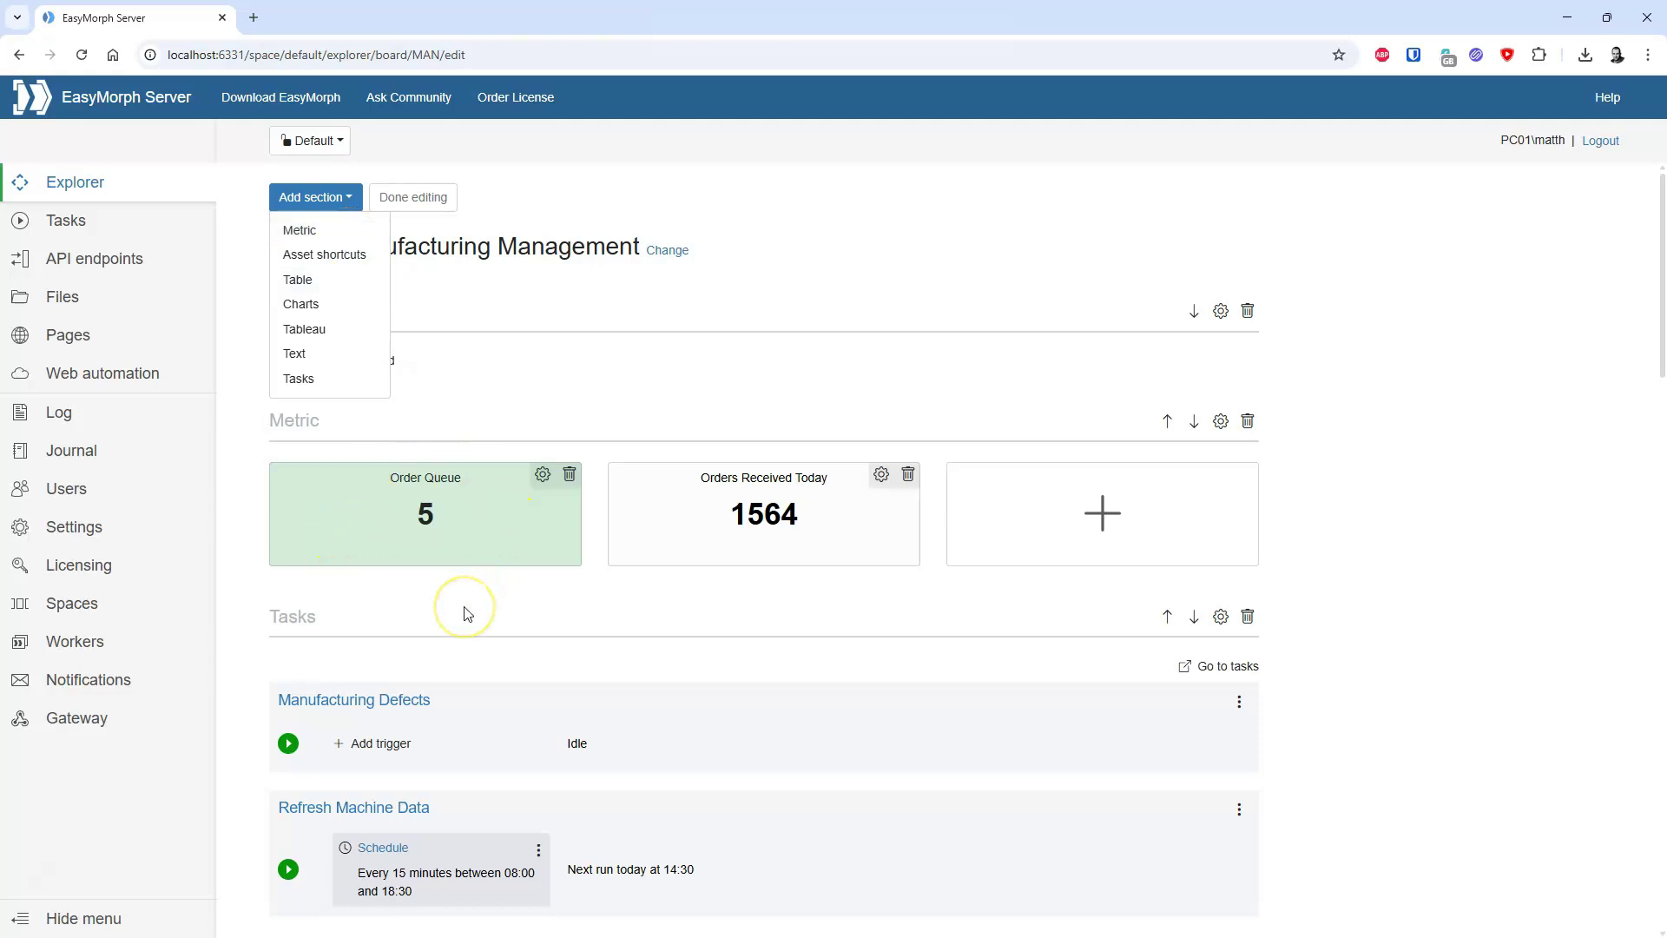
left_click(560, 617)
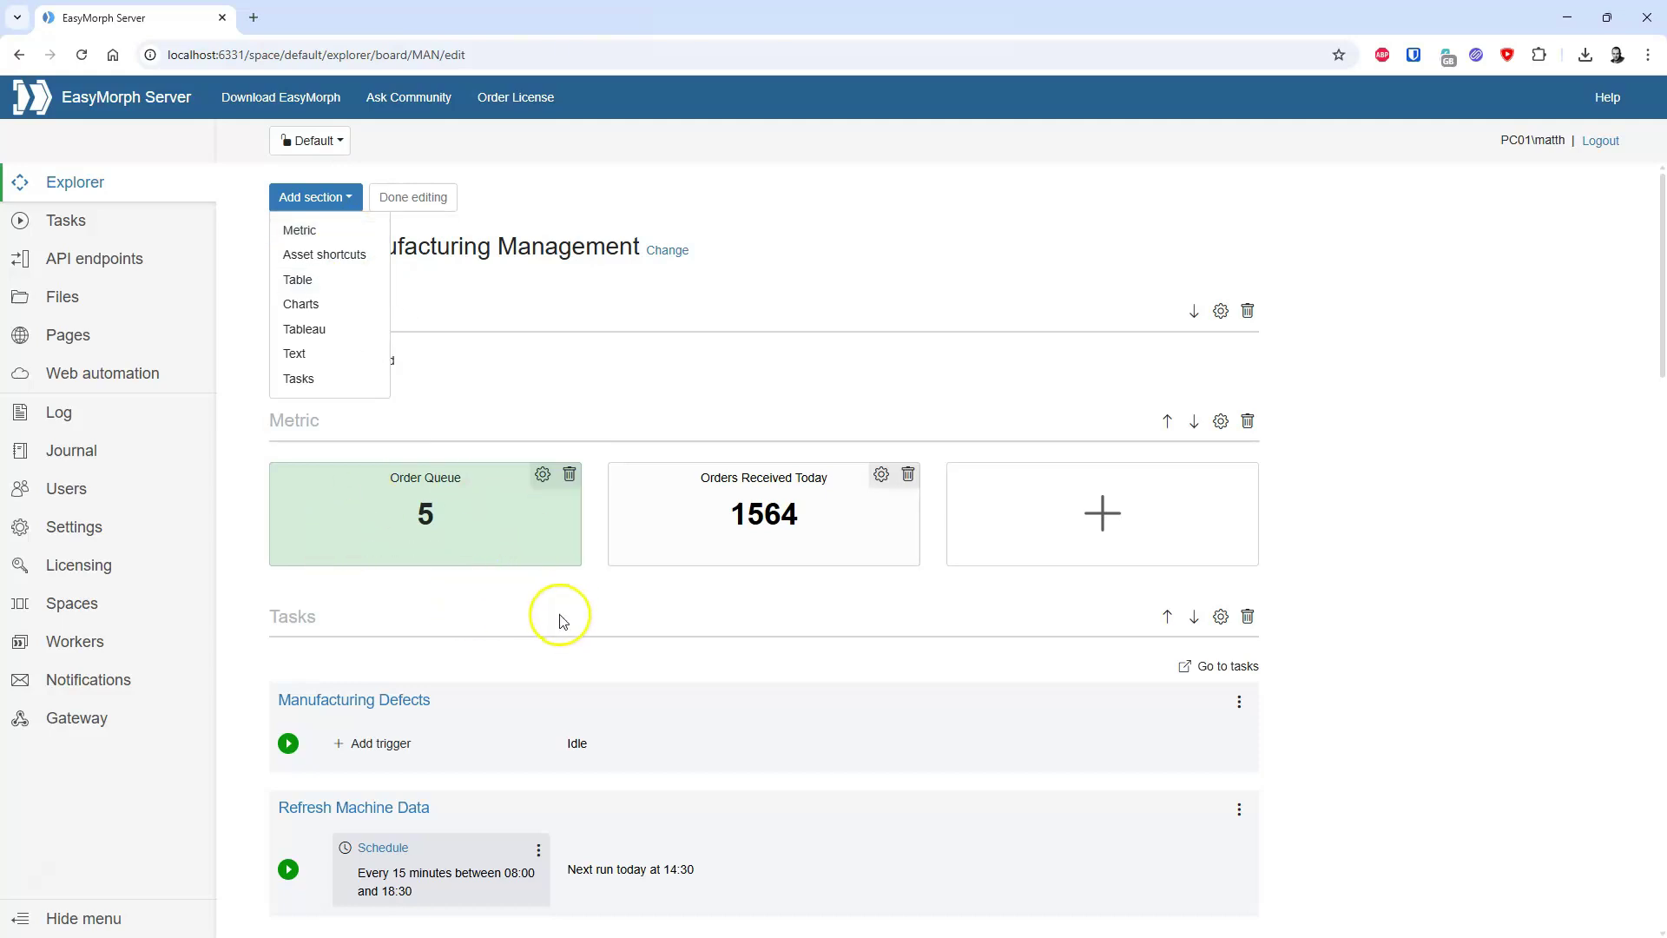